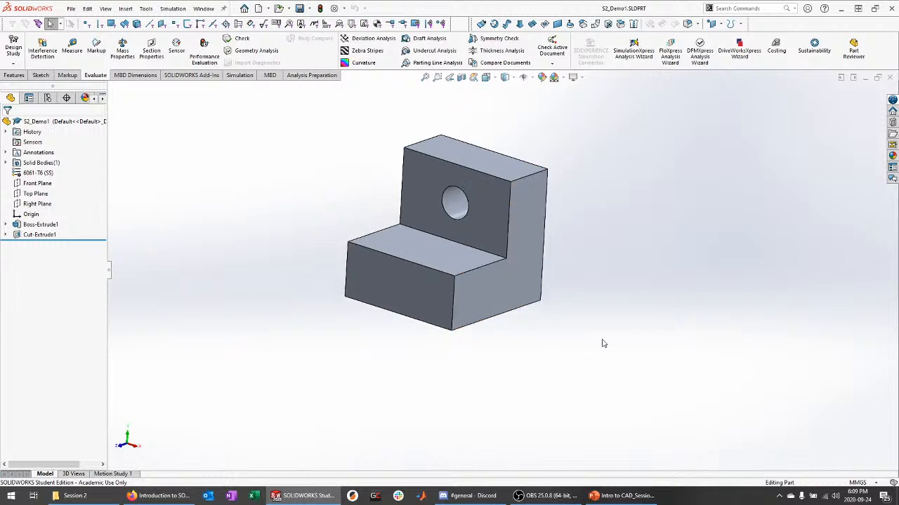
Create a new assembly document and place the open S2_Demo1 part in it as the first component.
{"action": "scroll", "coordinate": [415, 196], "scroll_direction": "down", "scroll_amount": 2}
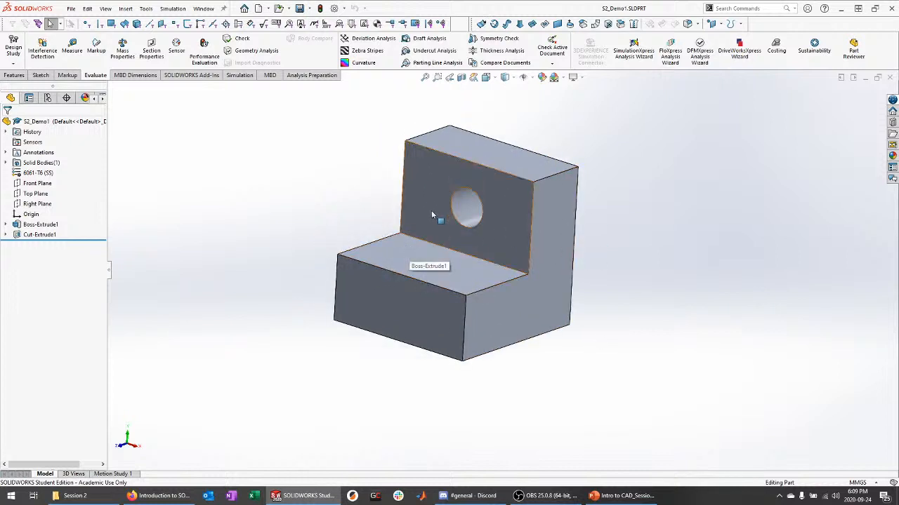
{"action": "left_click", "coordinate": [70, 8]}
{"action": "left_click", "coordinate": [75, 22]}
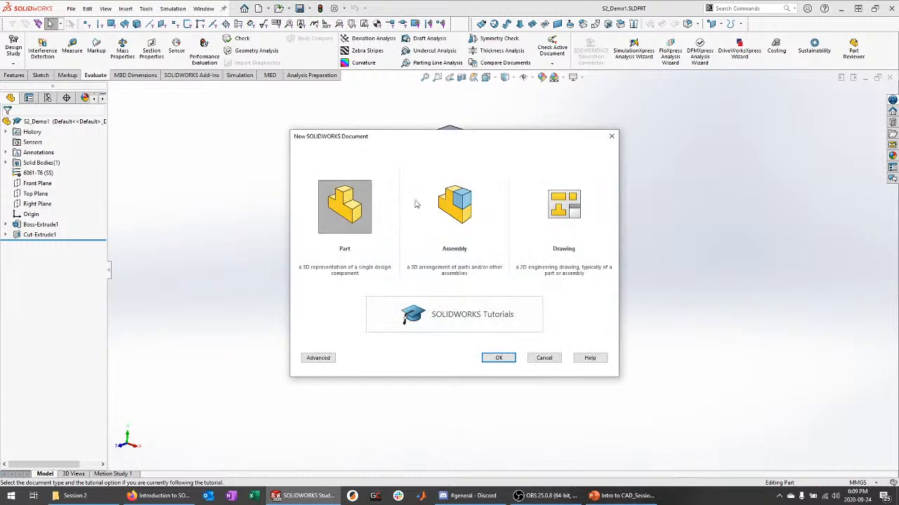
{"action": "left_click", "coordinate": [453, 205]}
{"action": "left_click", "coordinate": [499, 357]}
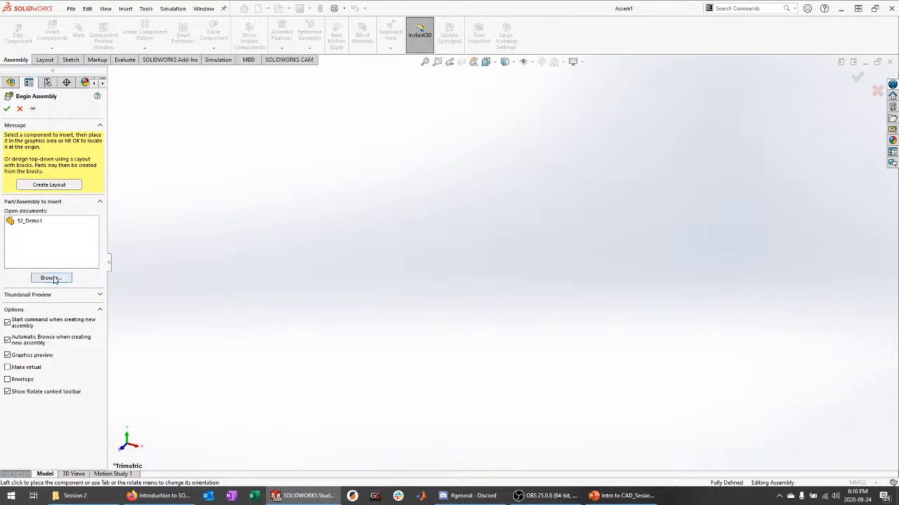
{"action": "left_click", "coordinate": [30, 222]}
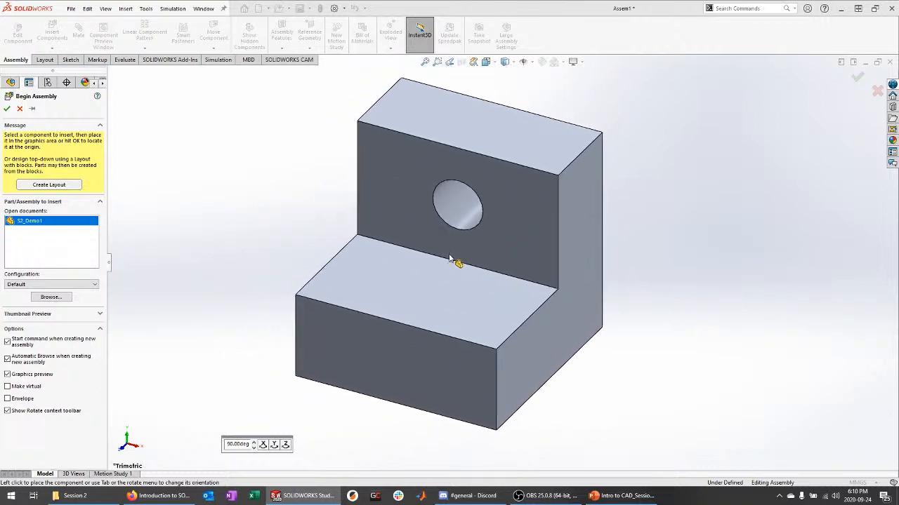
{"action": "left_click", "coordinate": [445, 261]}
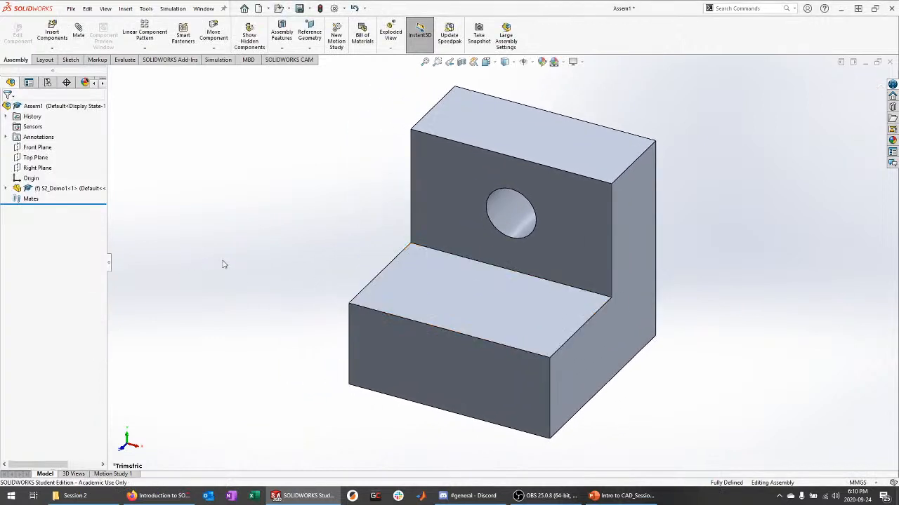
Show the assembly's Front, Top and Right planes.
{"action": "left_click", "coordinate": [44, 149]}
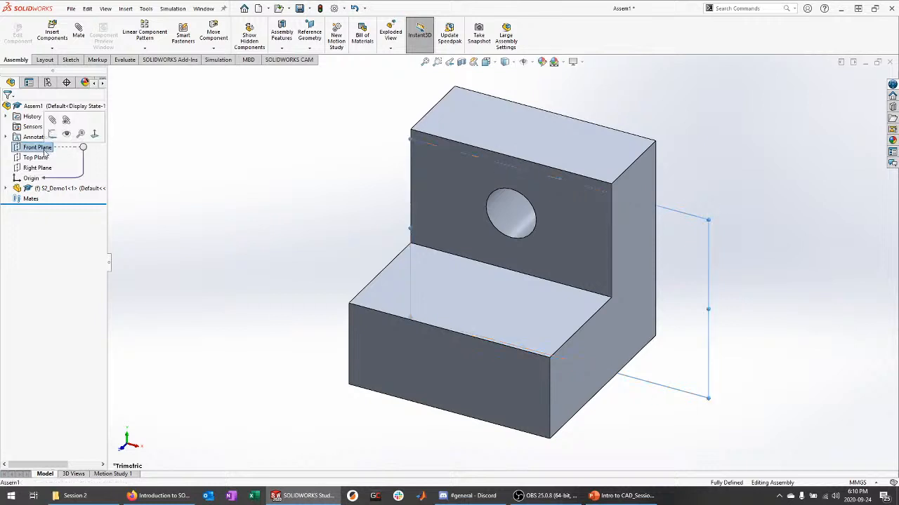
{"action": "left_click", "coordinate": [39, 168], "text": "shift"}
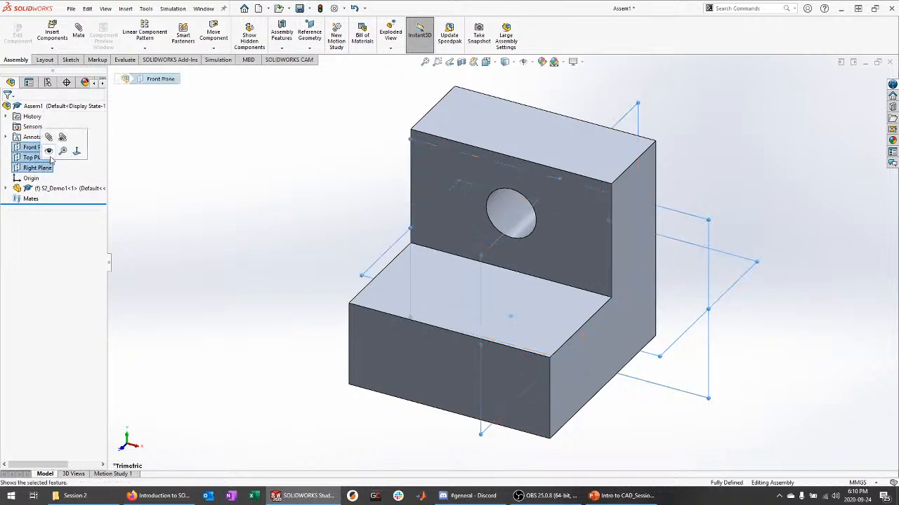
{"action": "left_click", "coordinate": [274, 252]}
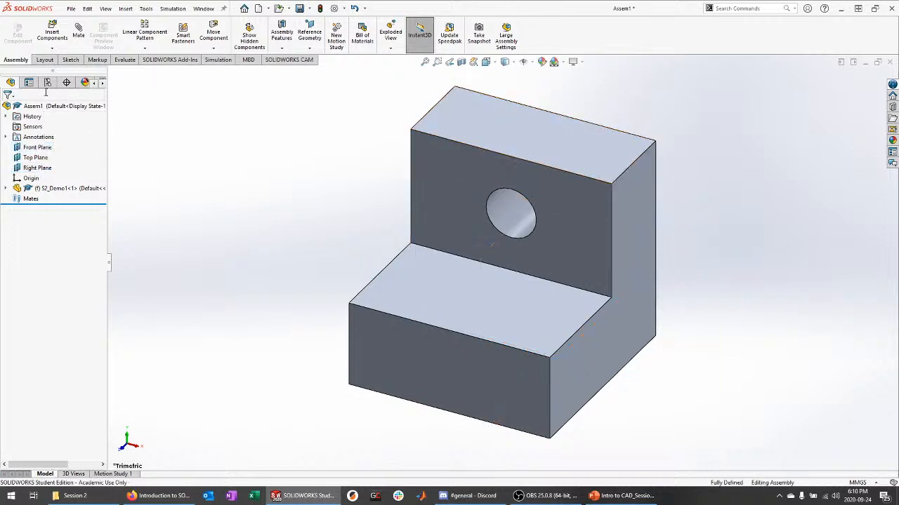
Hide the assembly's Front Plane and show it again.
{"action": "right_click", "coordinate": [39, 149]}
{"action": "left_click", "coordinate": [61, 140]}
{"action": "right_click", "coordinate": [42, 150]}
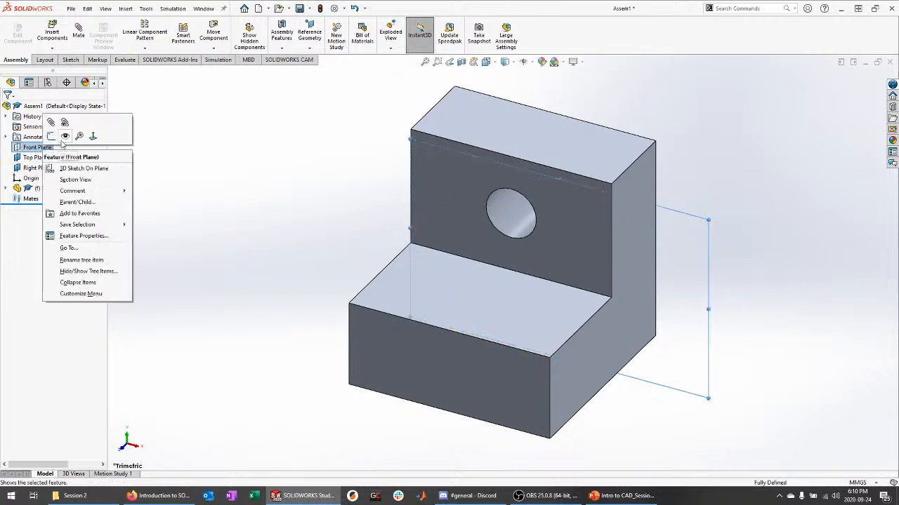
{"action": "left_click", "coordinate": [64, 138]}
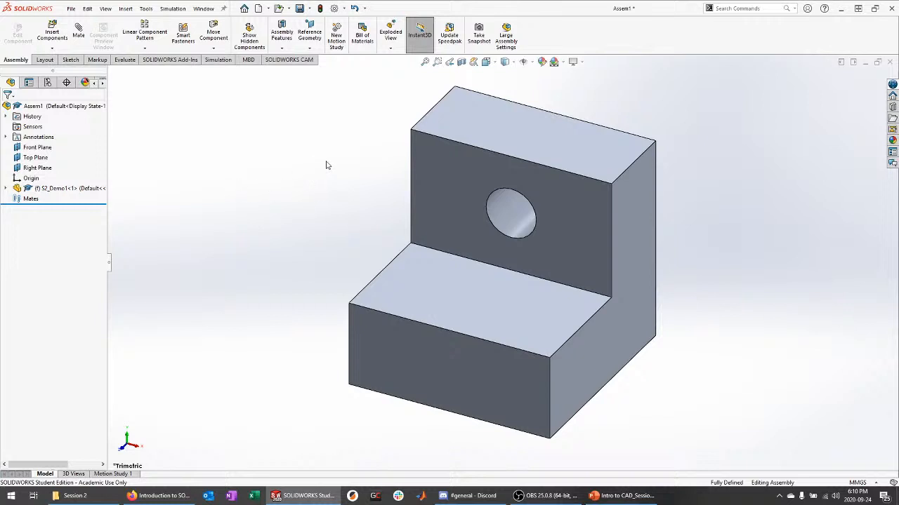
Turn on the View Planes display option for the assembly view.
{"action": "left_click", "coordinate": [532, 64]}
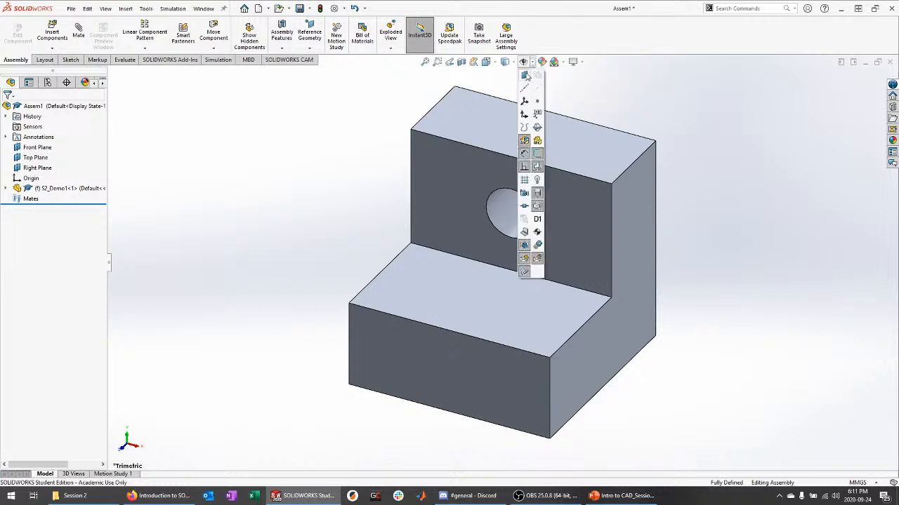
{"action": "left_click", "coordinate": [526, 76]}
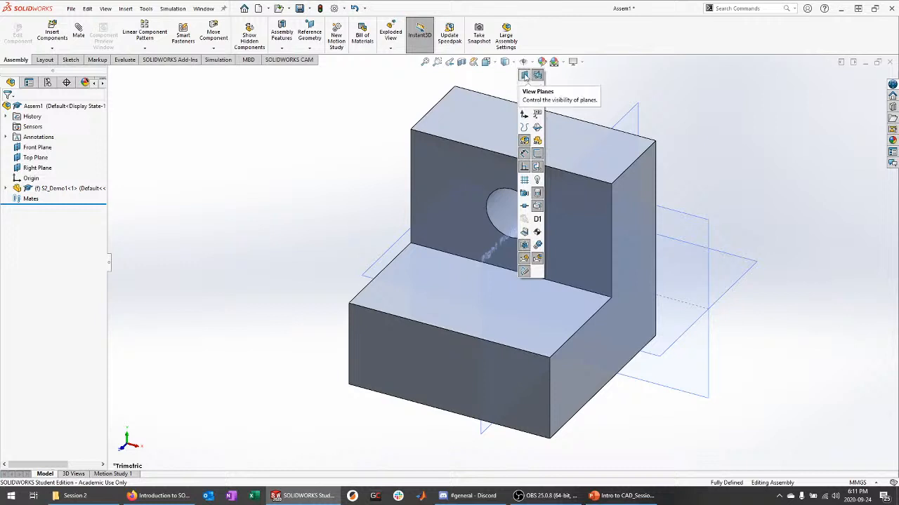
{"action": "left_click", "coordinate": [681, 126]}
Float the fixed S2_Demo1 component so that it can move freely in the assembly.
{"action": "scroll", "coordinate": [545, 198], "scroll_direction": "up", "scroll_amount": 2}
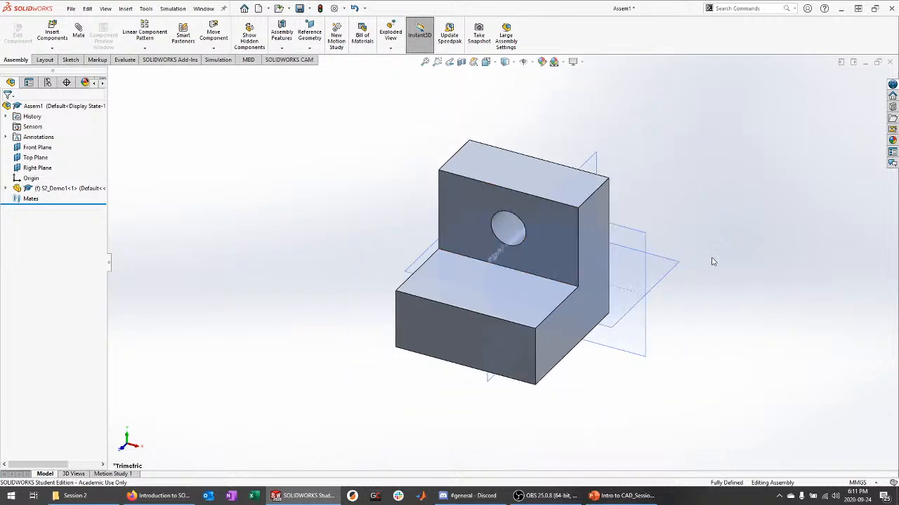
{"action": "middle_click_drag", "start_coordinate": [713, 262], "coordinate": [461, 305]}
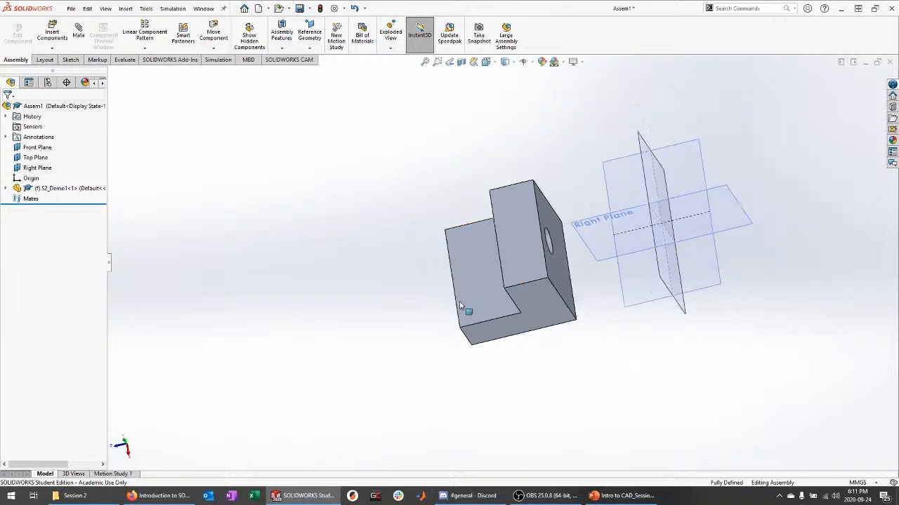
{"action": "scroll", "coordinate": [645, 281], "scroll_direction": "down", "scroll_amount": 3}
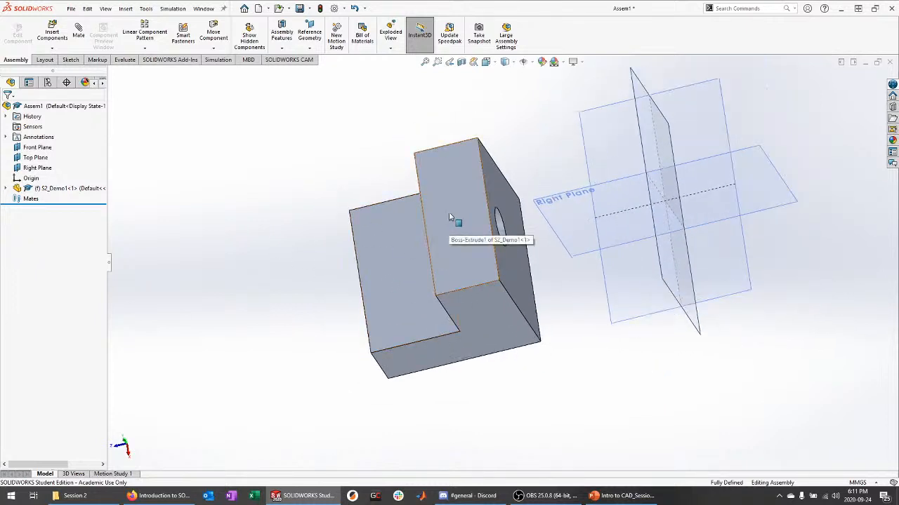
{"action": "middle_click_drag", "start_coordinate": [584, 305], "coordinate": [481, 219]}
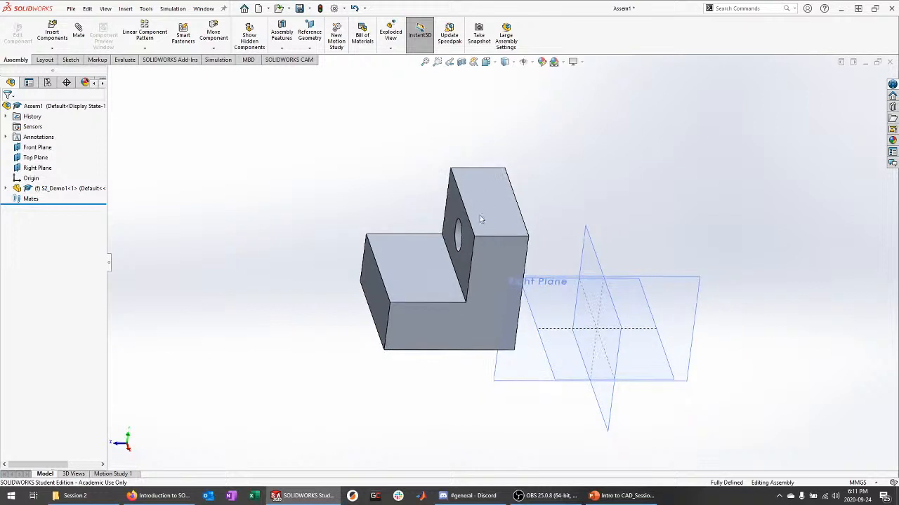
{"action": "middle_click_drag", "start_coordinate": [587, 308], "coordinate": [658, 361]}
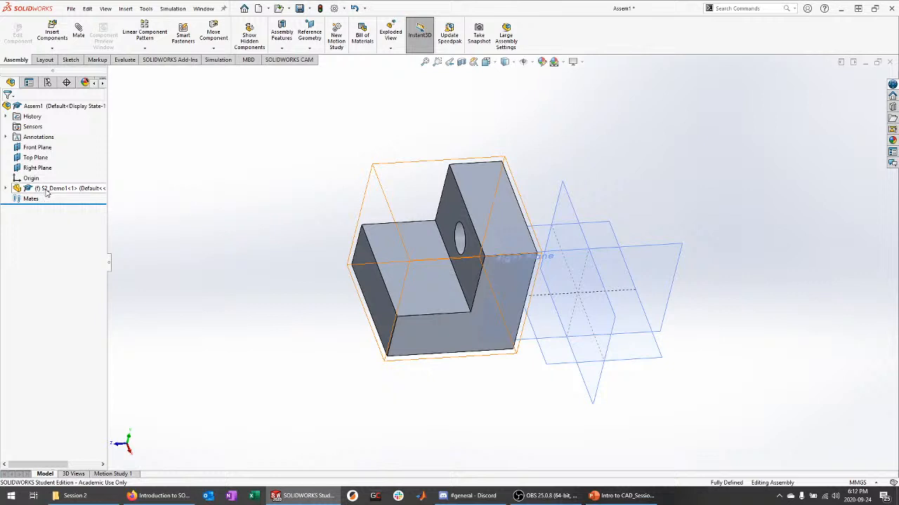
{"action": "right_click", "coordinate": [45, 191]}
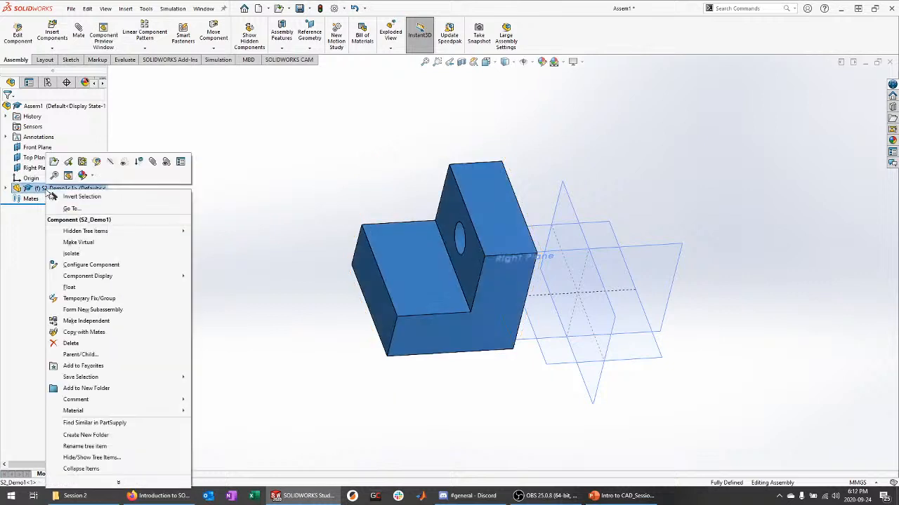
{"action": "left_click", "coordinate": [70, 288]}
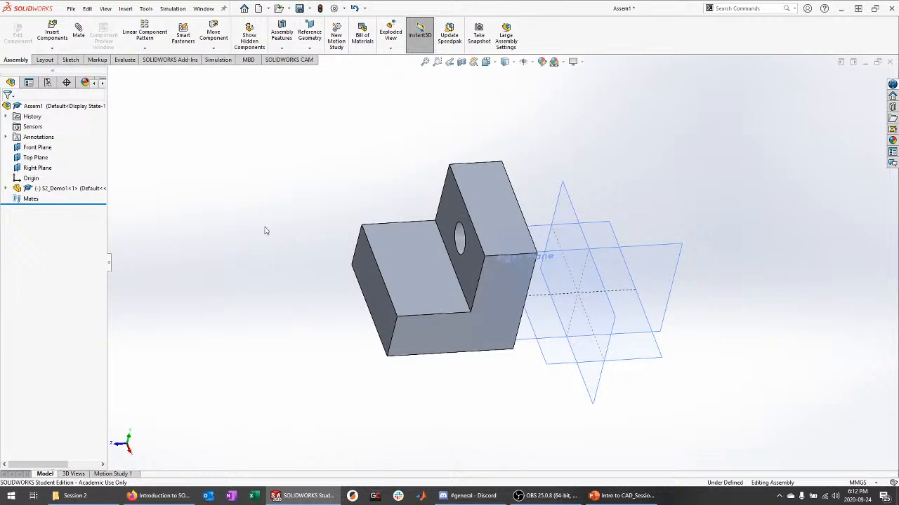
Expand the S2_Demo1 component and highlight its own Front, Top and Right planes.
{"action": "left_click", "coordinate": [6, 189]}
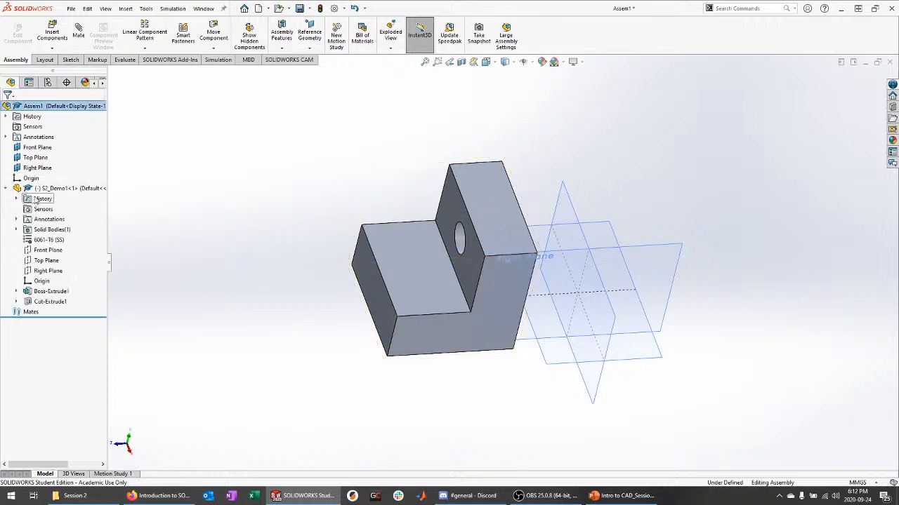
{"action": "left_click", "coordinate": [59, 251]}
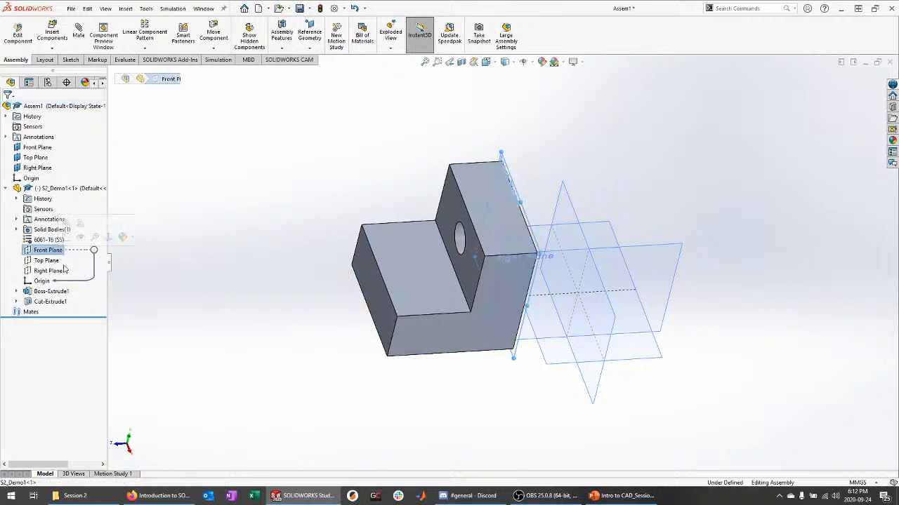
{"action": "left_click", "coordinate": [59, 270], "text": "shift"}
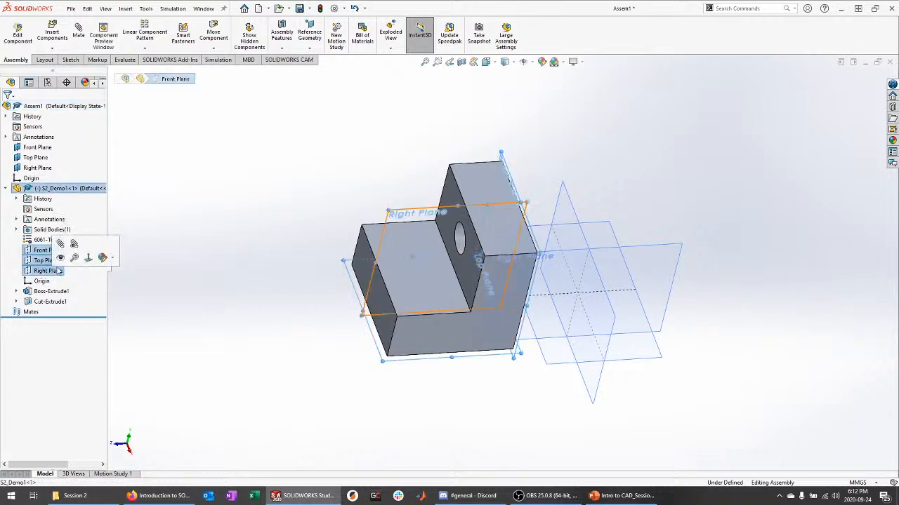
{"action": "left_click", "coordinate": [141, 229]}
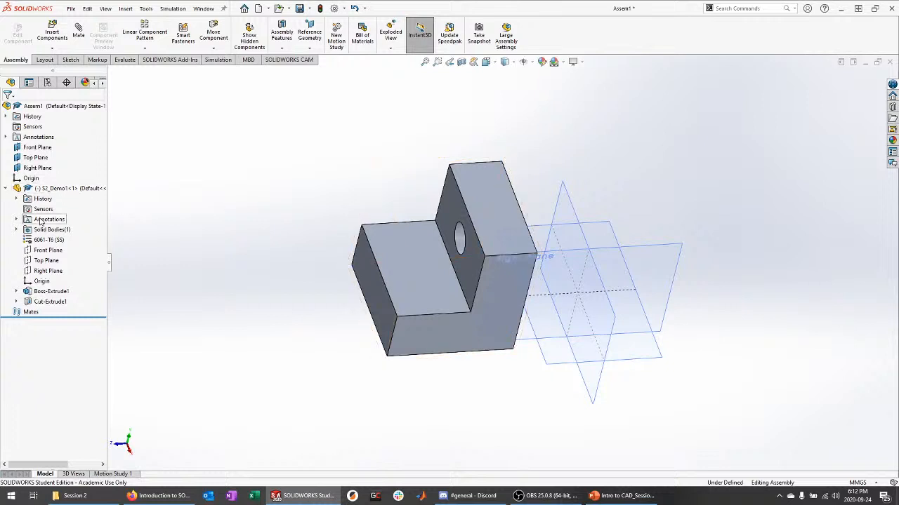
Add a Coincident mate between the bottom face of S2_Demo1 and the assembly's Top Plane.
{"action": "scroll", "coordinate": [207, 271], "scroll_direction": "up", "scroll_amount": 1}
{"action": "scroll", "coordinate": [657, 298], "scroll_direction": "down", "scroll_amount": 1}
{"action": "scroll", "coordinate": [656, 302], "scroll_direction": "down", "scroll_amount": 1}
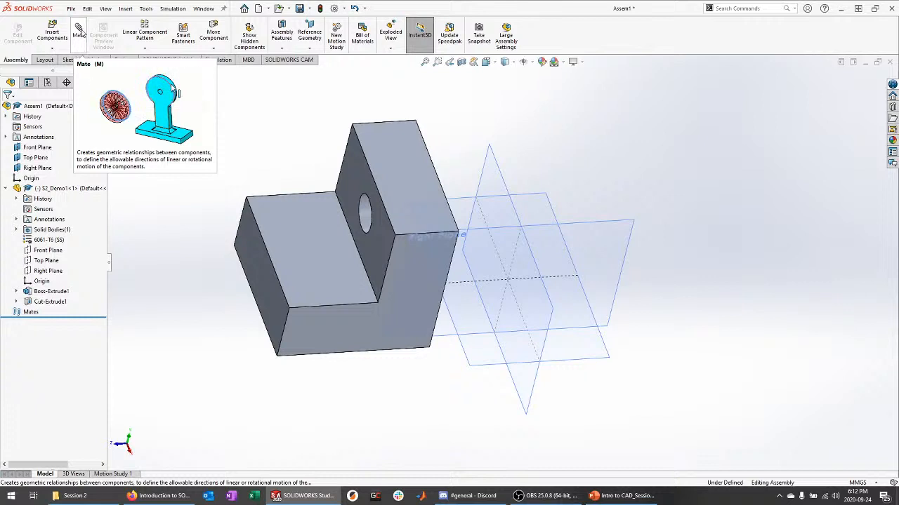
{"action": "left_click", "coordinate": [79, 34]}
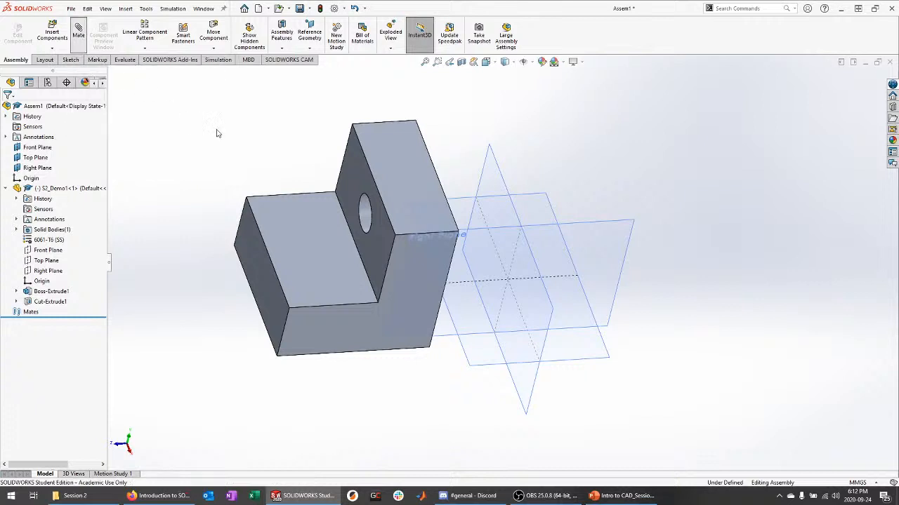
{"action": "middle_click_drag", "start_coordinate": [260, 154], "coordinate": [188, 140]}
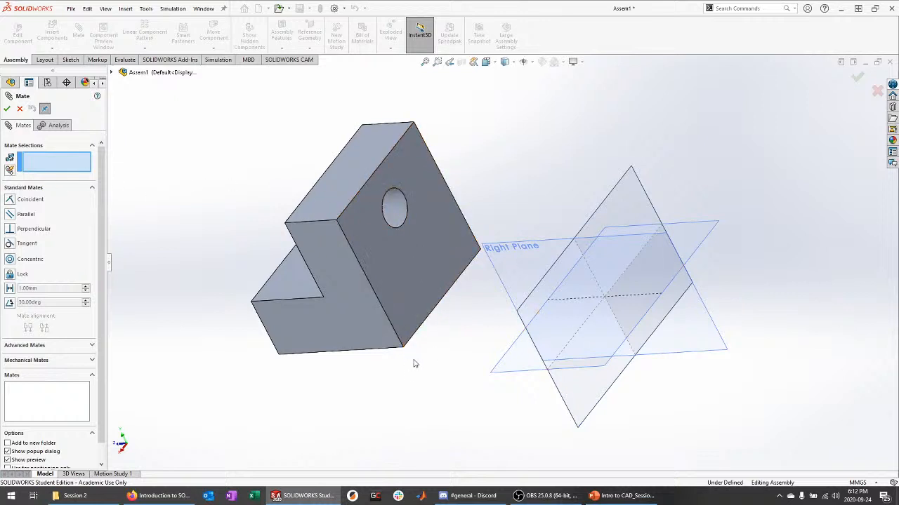
{"action": "middle_click_drag", "start_coordinate": [414, 364], "coordinate": [514, 361]}
{"action": "left_click", "coordinate": [379, 292]}
{"action": "scroll", "coordinate": [526, 182], "scroll_direction": "down", "scroll_amount": 2}
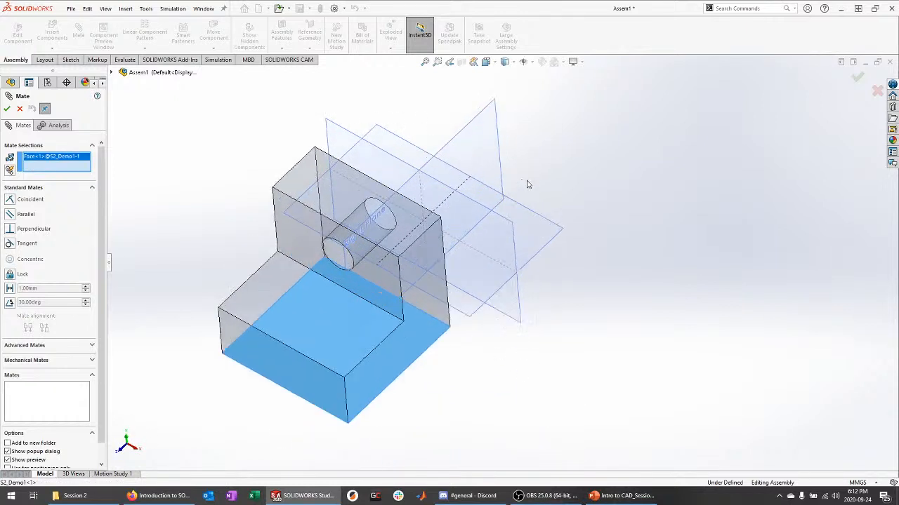
{"action": "left_click", "coordinate": [553, 229]}
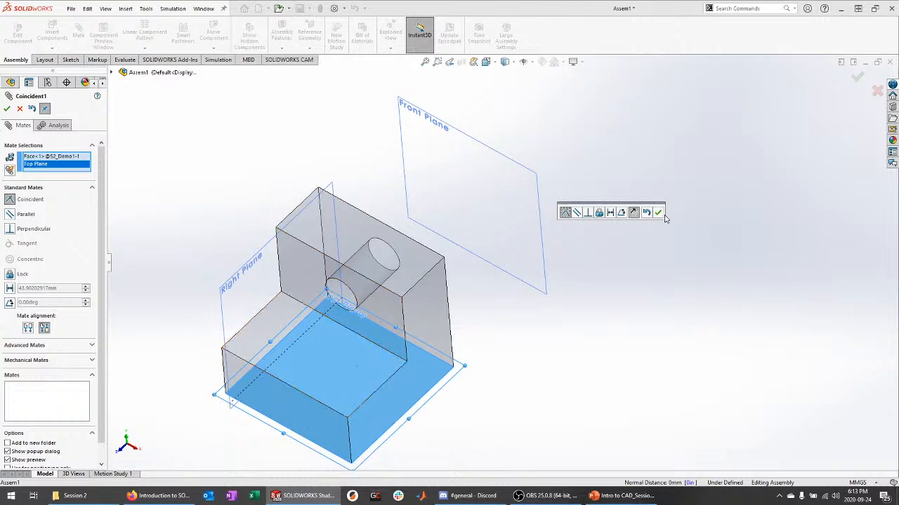
{"action": "left_click", "coordinate": [659, 213]}
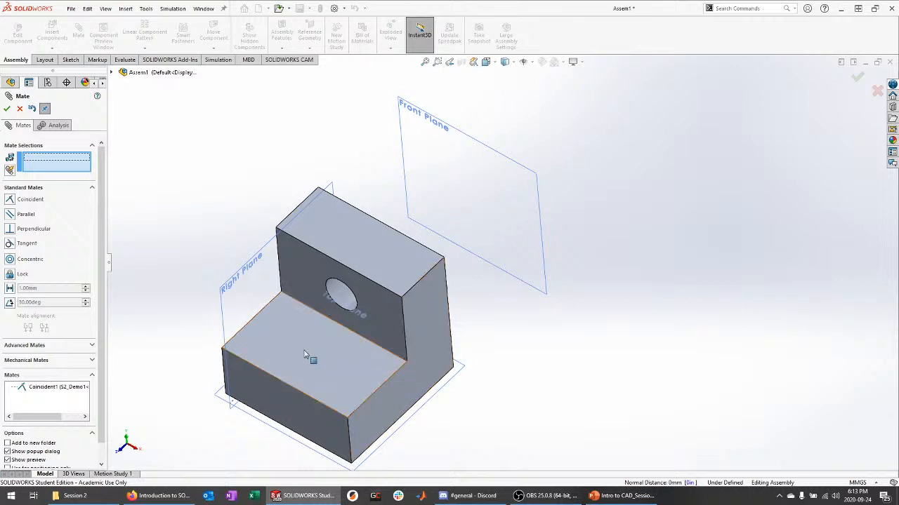
Slide the S2_Demo1 component along the Top Plane to try its remaining freedom, and leave the Mate command.
{"action": "left_click_drag", "start_coordinate": [311, 357], "coordinate": [408, 230]}
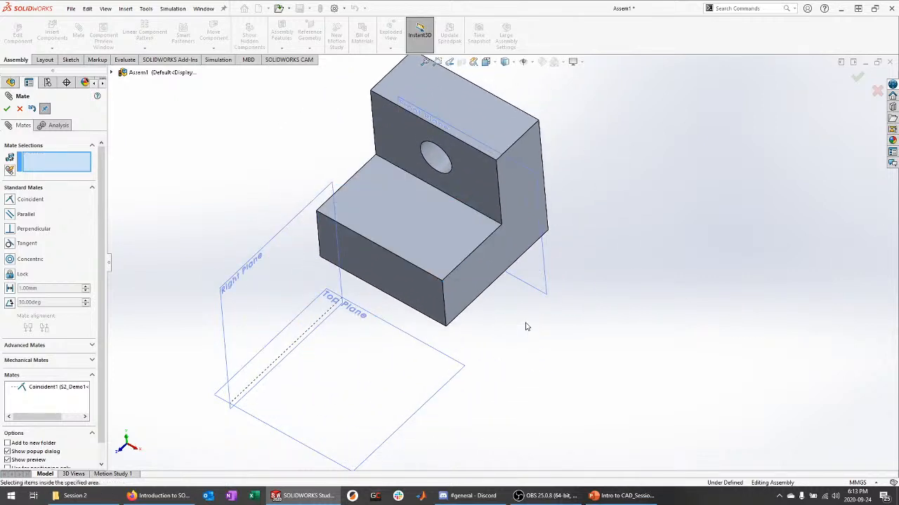
{"action": "middle_click_drag", "start_coordinate": [409, 230], "coordinate": [443, 301]}
{"action": "left_click_drag", "start_coordinate": [442, 300], "coordinate": [481, 280]}
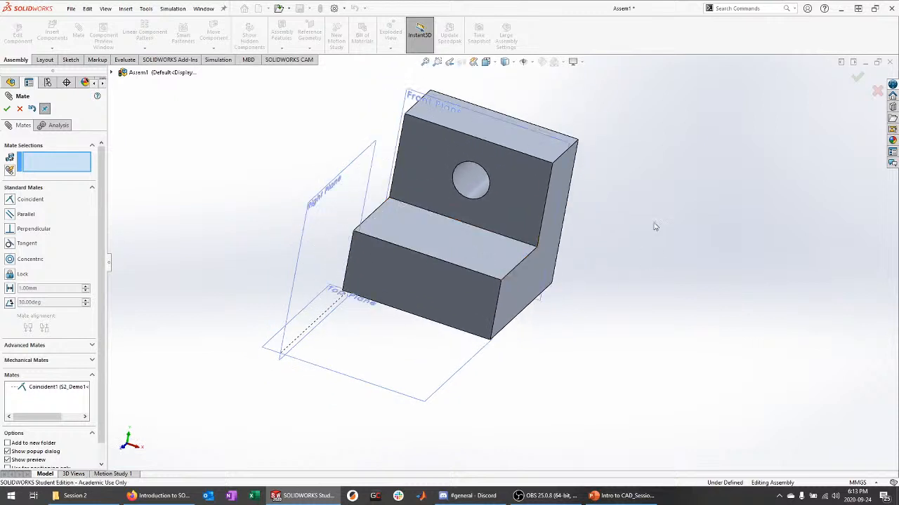
{"action": "middle_click_drag", "start_coordinate": [653, 224], "coordinate": [596, 245]}
{"action": "left_click", "coordinate": [19, 108]}
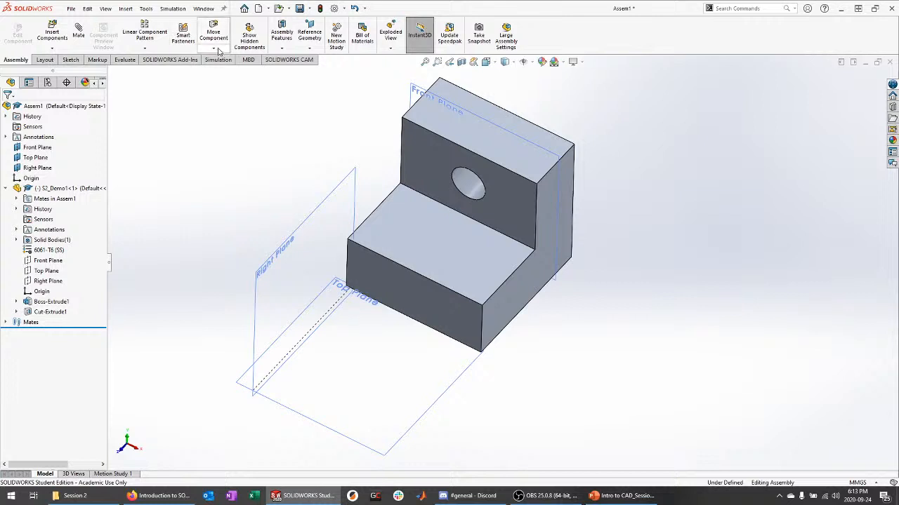
Rotate the S2_Demo1 component on the Top Plane using Rotate Component with Free Drag and Standard Drag.
{"action": "left_click", "coordinate": [214, 49]}
{"action": "left_click", "coordinate": [226, 71]}
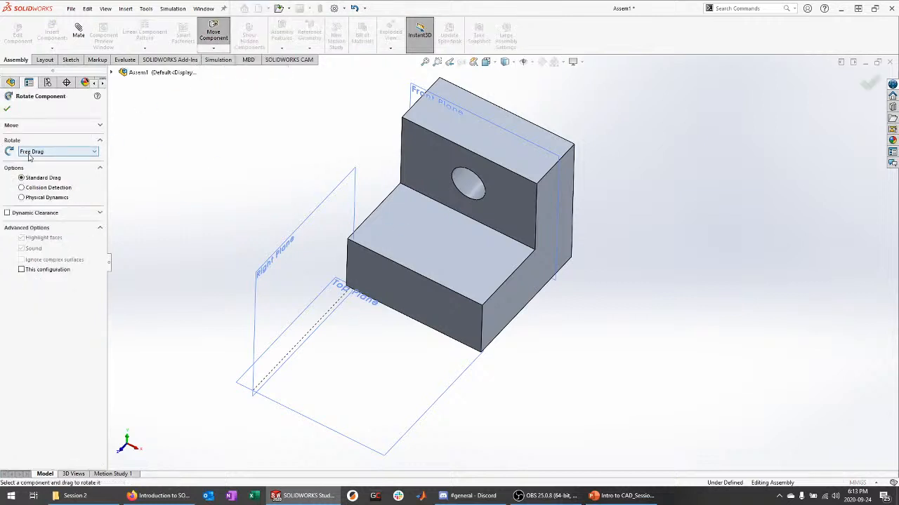
{"action": "left_click_drag", "start_coordinate": [490, 276], "coordinate": [525, 275]}
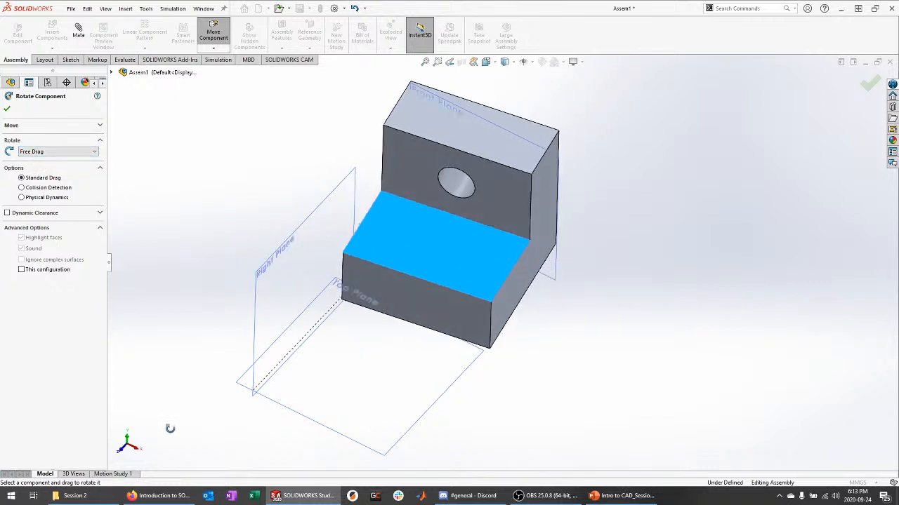
{"action": "left_click_drag", "start_coordinate": [367, 306], "coordinate": [473, 264]}
{"action": "left_click", "coordinate": [6, 110]}
{"action": "middle_click_drag", "start_coordinate": [174, 150], "coordinate": [242, 237]}
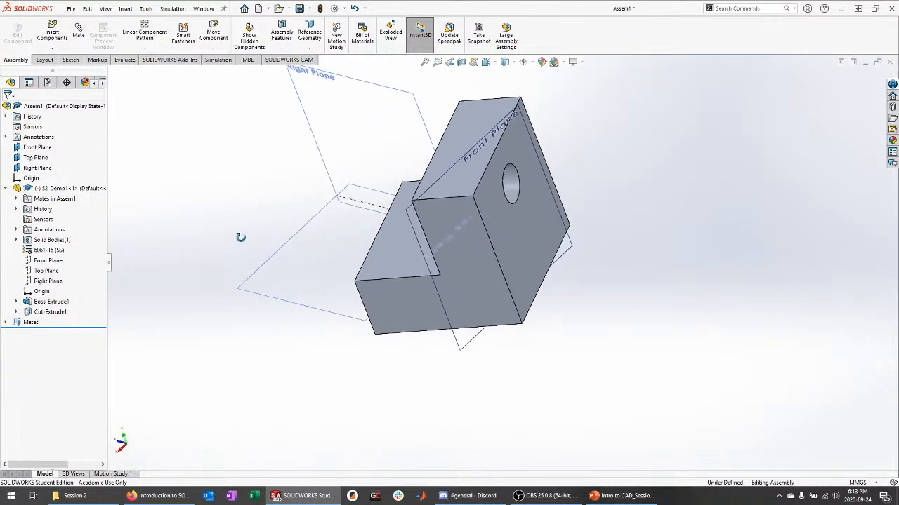
Add a Coincident mate between the tall back face of S2_Demo1 and the assembly's Front Plane, and leave the Mate command.
{"action": "left_click", "coordinate": [78, 36]}
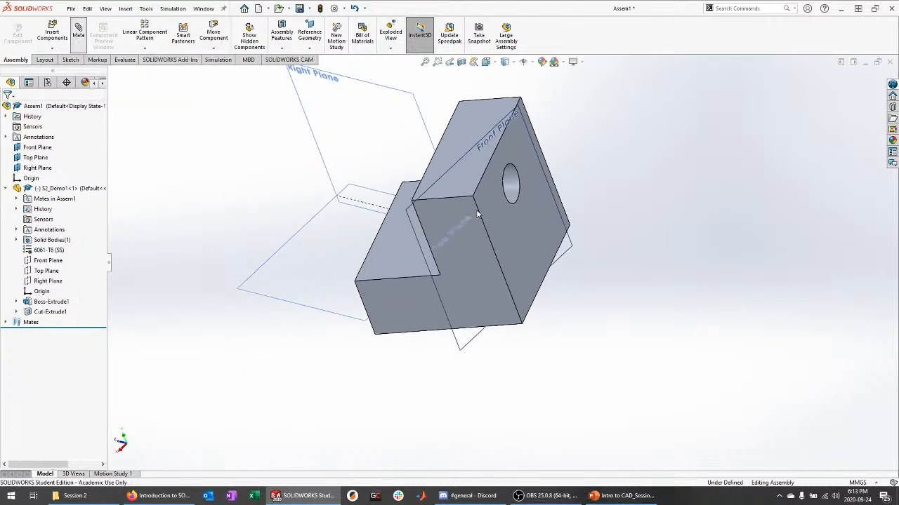
{"action": "left_click", "coordinate": [515, 239]}
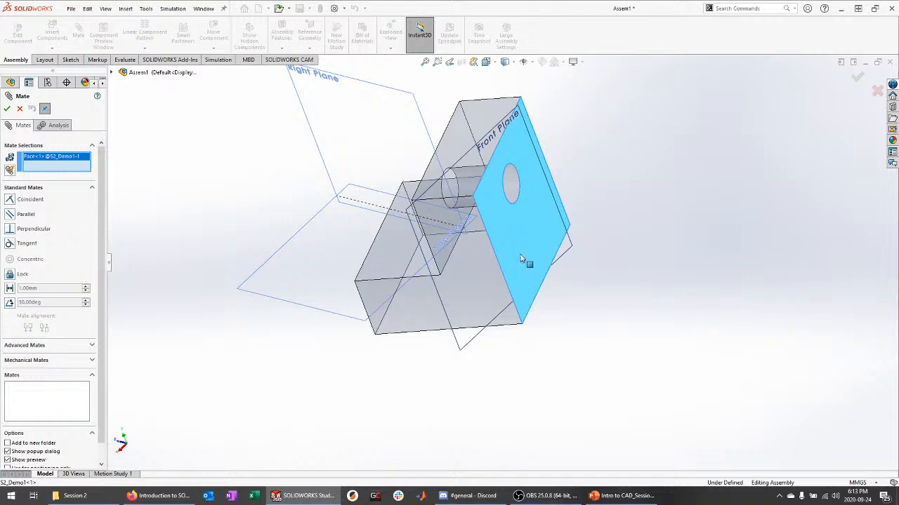
{"action": "middle_click_drag", "start_coordinate": [525, 260], "coordinate": [532, 346]}
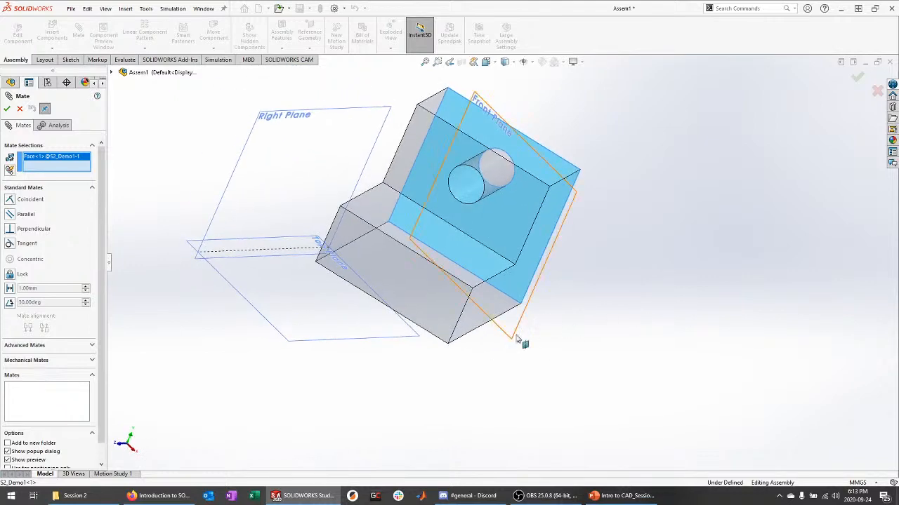
{"action": "left_click", "coordinate": [519, 339]}
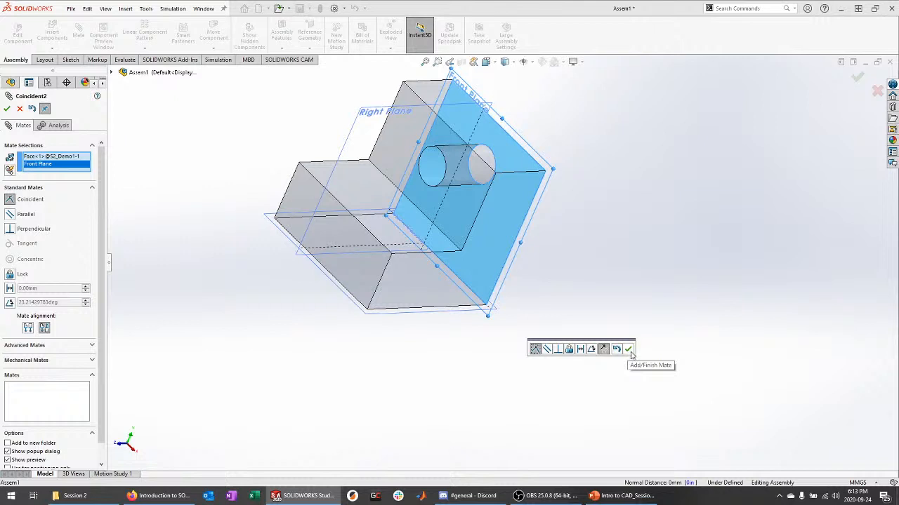
{"action": "left_click", "coordinate": [628, 352]}
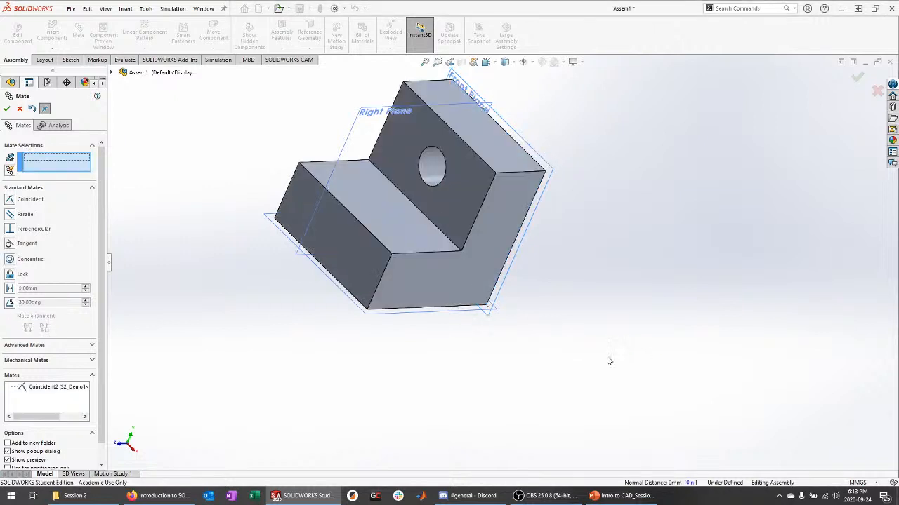
{"action": "middle_click_drag", "start_coordinate": [610, 359], "coordinate": [546, 347]}
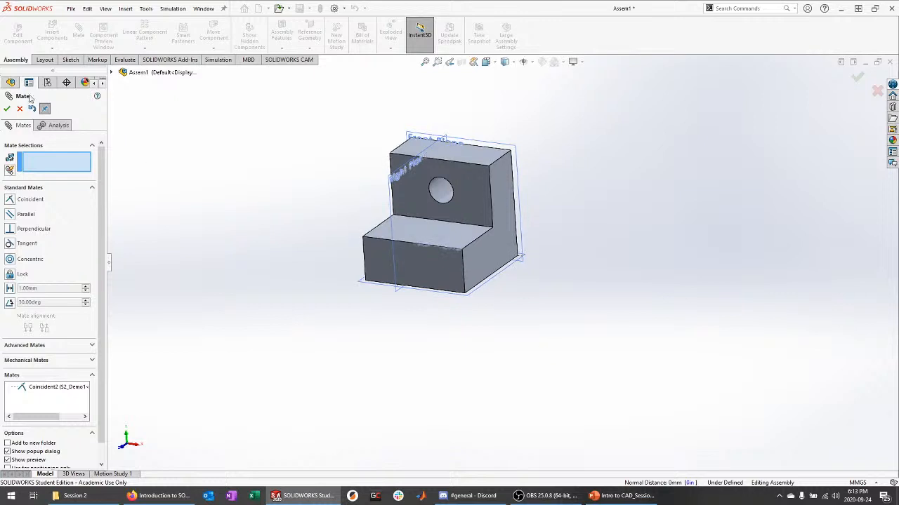
{"action": "left_click", "coordinate": [20, 108]}
Slide the S2_Demo1 component sideways along the Front Plane, away from the Right Plane, to try its remaining freedom.
{"action": "left_click_drag", "start_coordinate": [461, 202], "coordinate": [616, 227]}
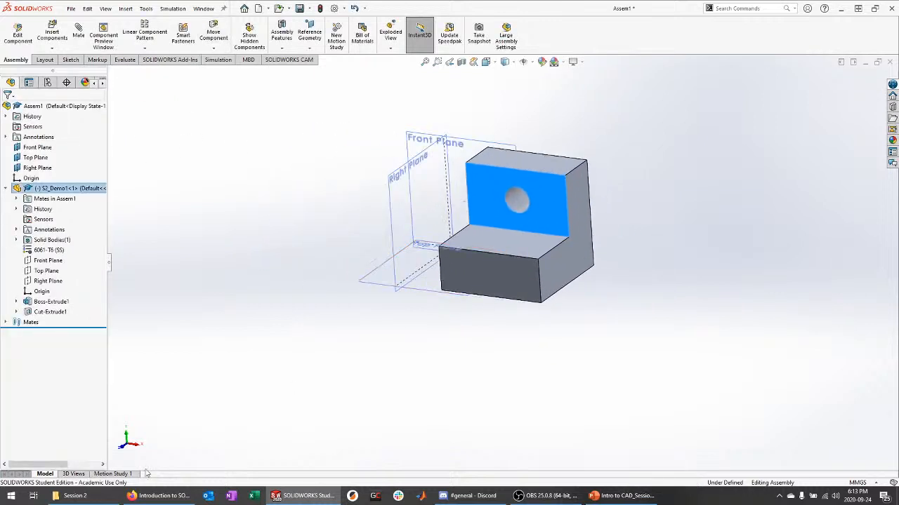
{"action": "middle_click_drag", "start_coordinate": [383, 233], "coordinate": [384, 271]}
{"action": "left_click", "coordinate": [470, 365]}
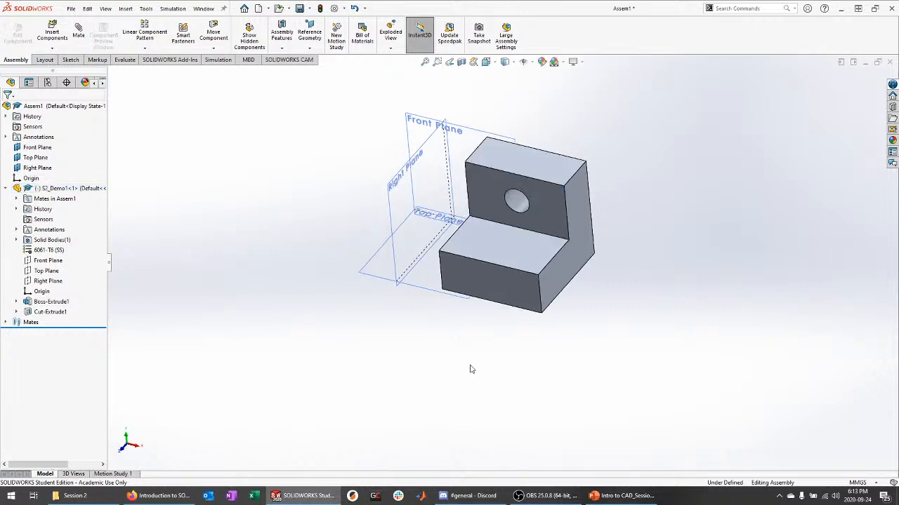
{"action": "scroll", "coordinate": [477, 159], "scroll_direction": "down", "scroll_amount": 2}
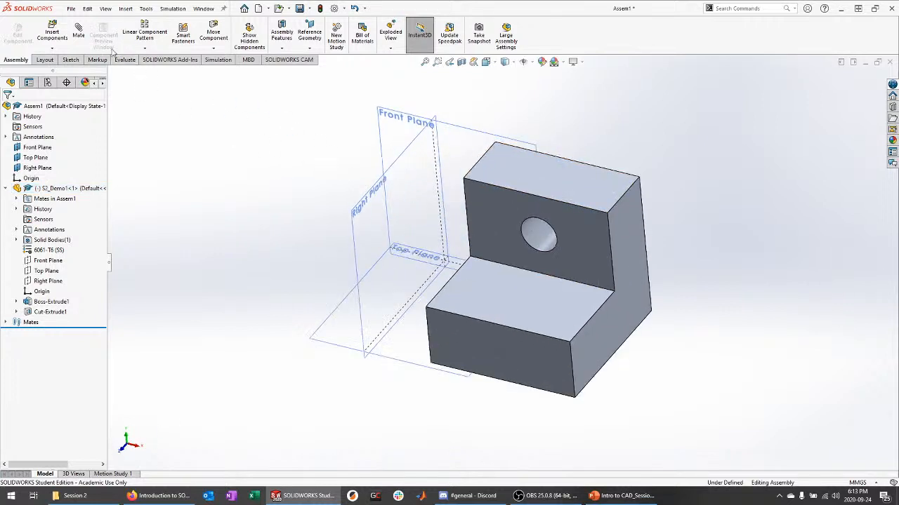
Add a Coincident mate between the L-shaped side face of S2_Demo1 nearest the Right Plane and the assembly's Right Plane.
{"action": "middle_click_drag", "start_coordinate": [247, 154], "coordinate": [304, 190]}
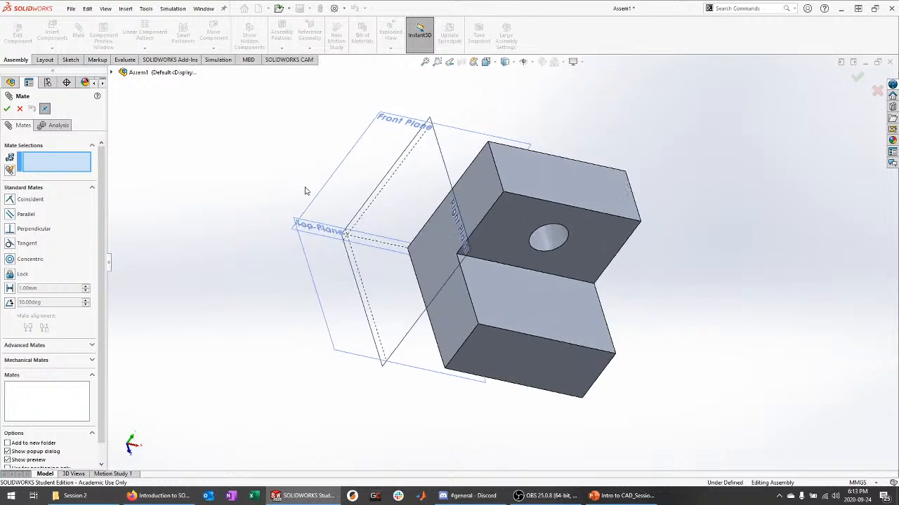
{"action": "left_click", "coordinate": [480, 186]}
{"action": "left_click", "coordinate": [466, 234]}
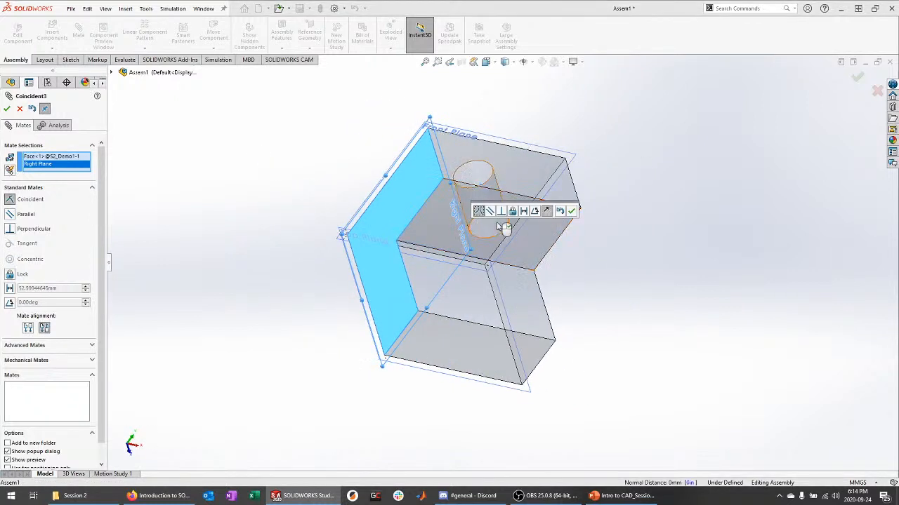
{"action": "left_click", "coordinate": [571, 211]}
{"action": "middle_click_drag", "start_coordinate": [646, 294], "coordinate": [616, 256]}
{"action": "left_click", "coordinate": [7, 109]}
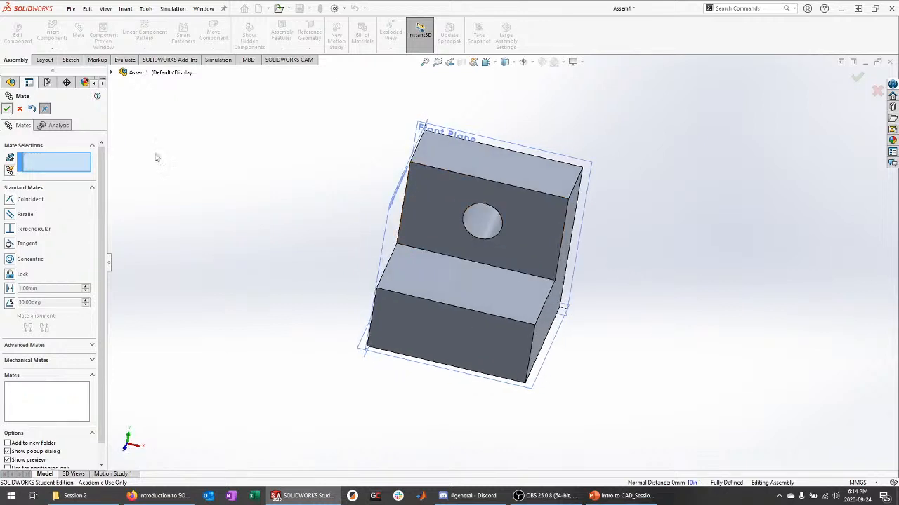
Try to move the mated S2_Demo1 component and check its definition status in the assembly tree.
{"action": "left_click_drag", "start_coordinate": [524, 222], "coordinate": [476, 190]}
{"action": "left_click", "coordinate": [270, 175]}
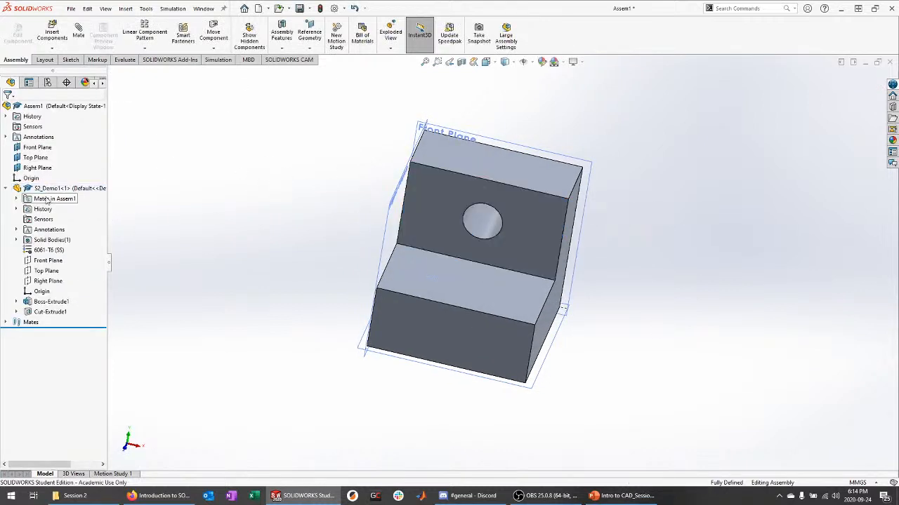
{"action": "mouse_move", "coordinate": [35, 196]}
{"action": "middle_click_drag", "start_coordinate": [372, 205], "coordinate": [501, 190]}
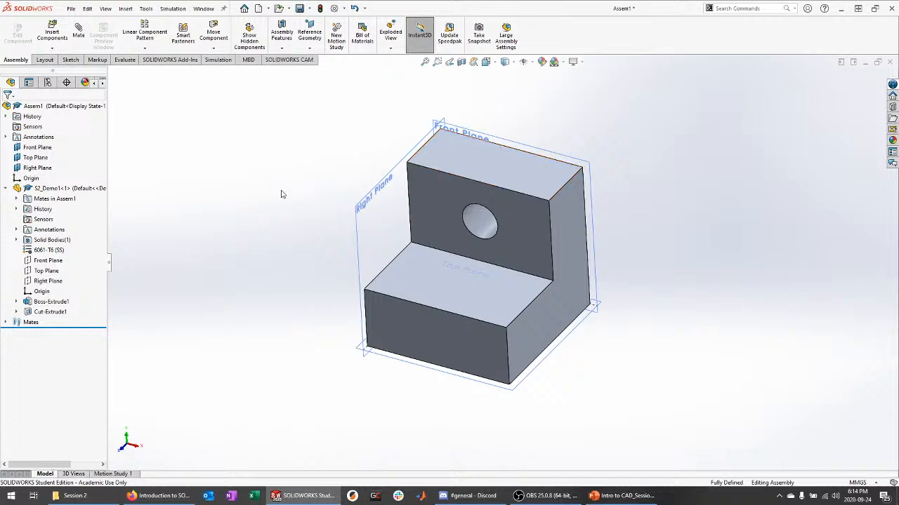
Save the assembly as A. S2_Demo1.SLDASM in the Session 2 folder, replacing the existing file.
{"action": "key", "text": "ctrl+s"}
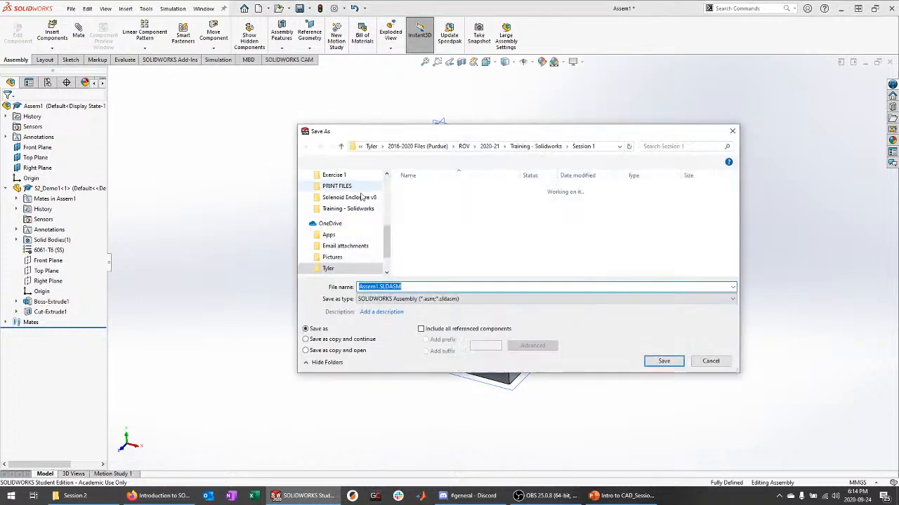
{"action": "left_click", "coordinate": [536, 146]}
{"action": "double_click", "coordinate": [427, 197]}
{"action": "left_click", "coordinate": [462, 287]}
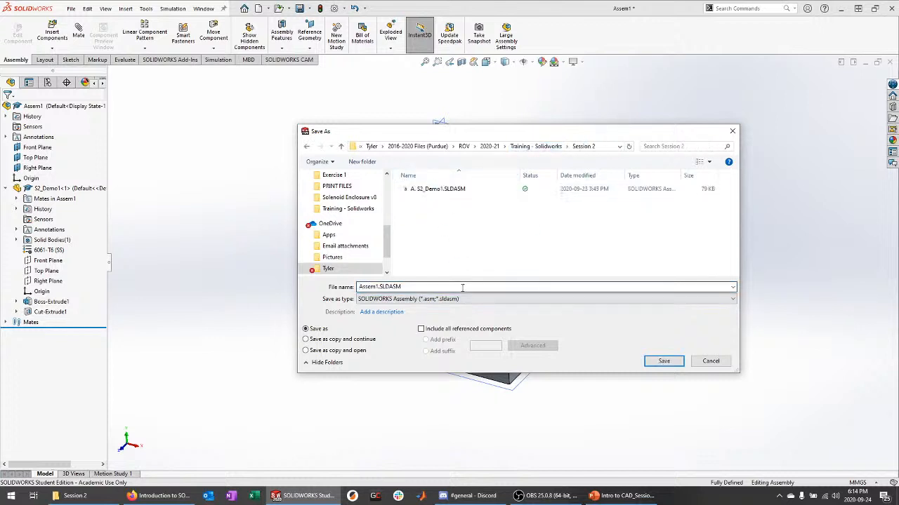
{"action": "double_click", "coordinate": [462, 287]}
{"action": "left_click", "coordinate": [461, 190]}
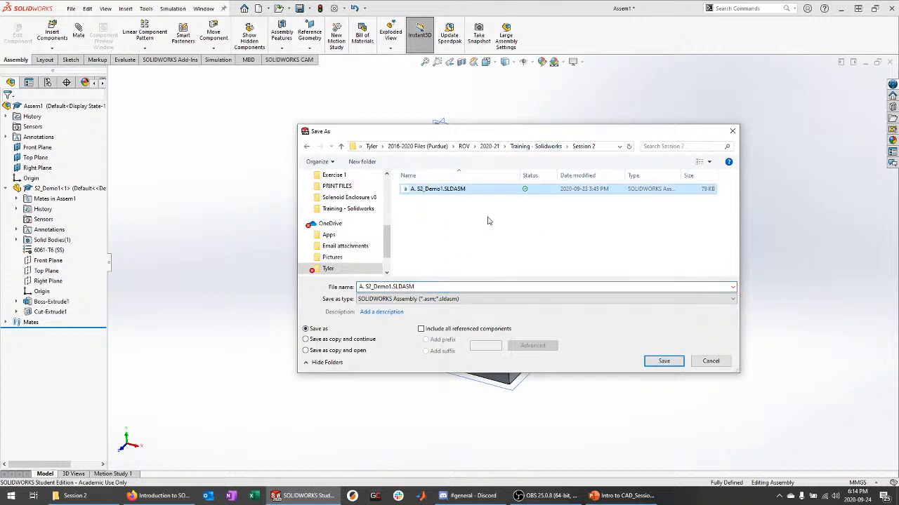
{"action": "left_click", "coordinate": [663, 361]}
{"action": "left_click", "coordinate": [467, 249]}
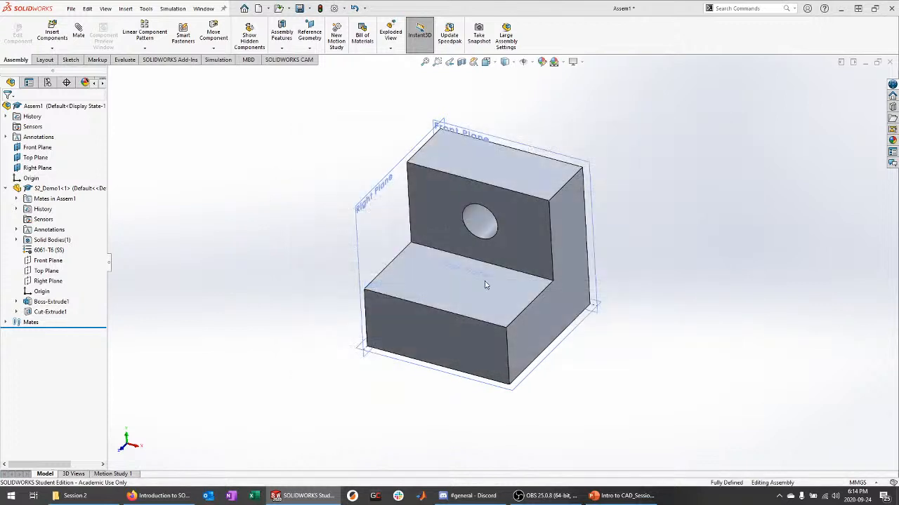
Open the S2_Demo2_Rotor.SLDPRT part from the Session 2 folder and examine the rotor from both ends.
{"action": "middle_click_drag", "start_coordinate": [338, 265], "coordinate": [319, 254]}
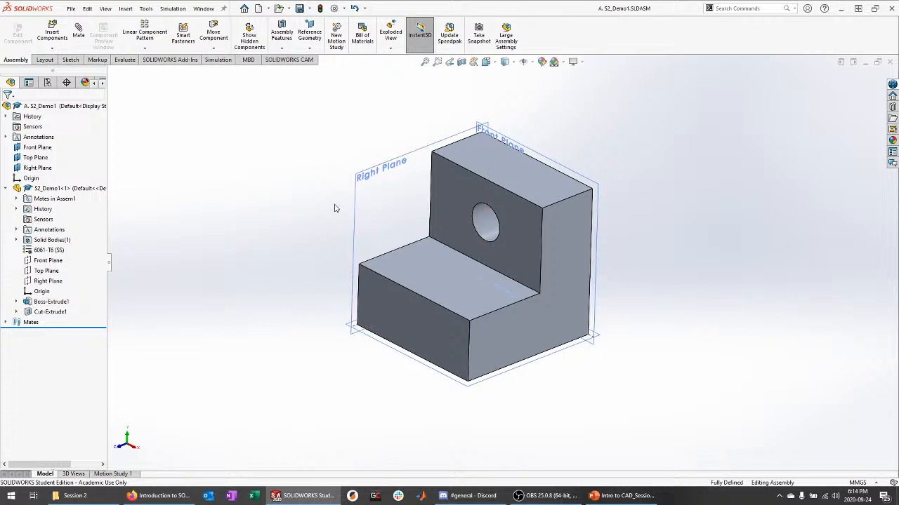
{"action": "middle_click_drag", "start_coordinate": [335, 209], "coordinate": [366, 183]}
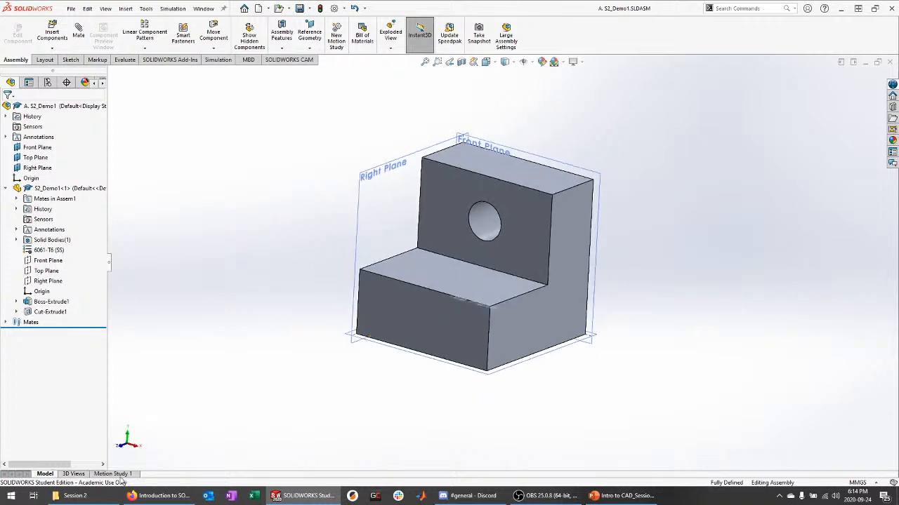
{"action": "left_click", "coordinate": [75, 496]}
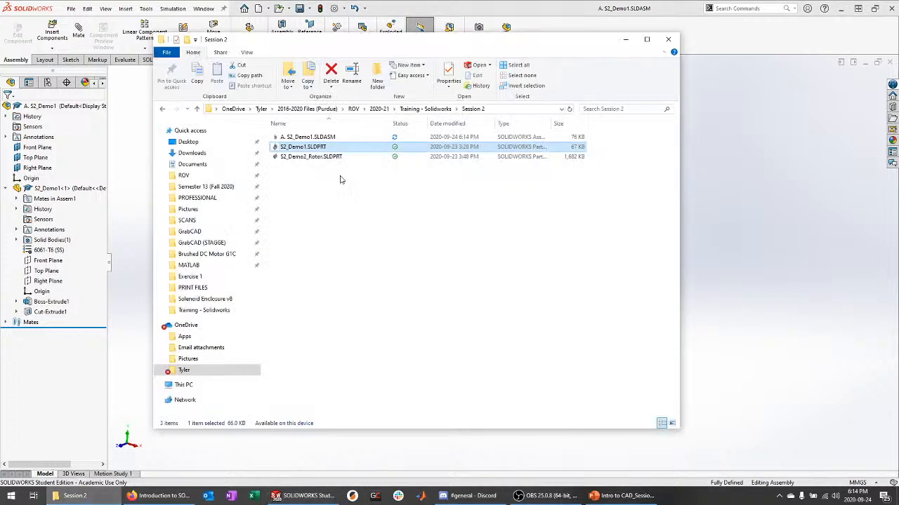
{"action": "double_click", "coordinate": [323, 156]}
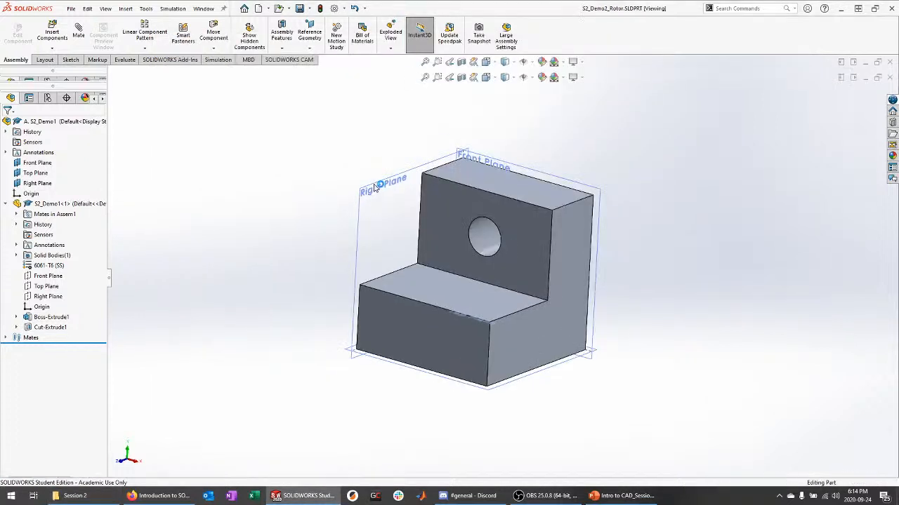
{"action": "left_click", "coordinate": [449, 282]}
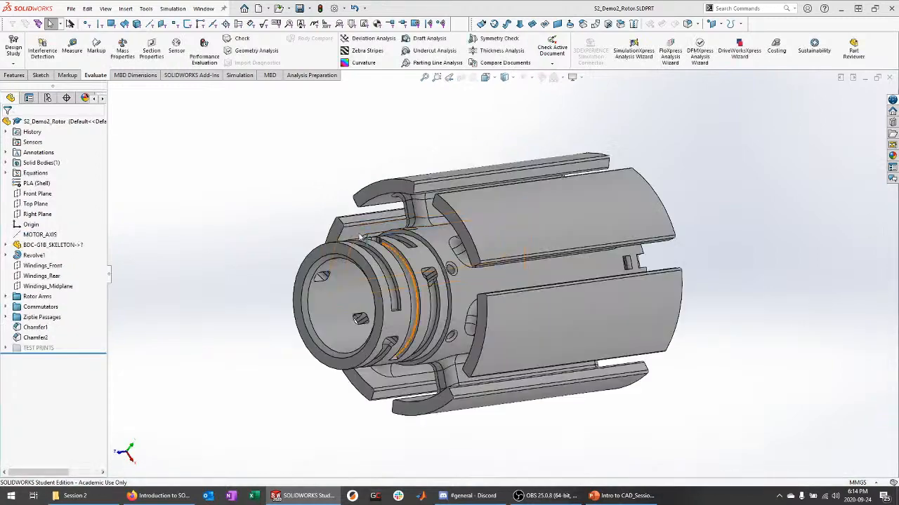
{"action": "middle_click_drag", "start_coordinate": [257, 183], "coordinate": [319, 297]}
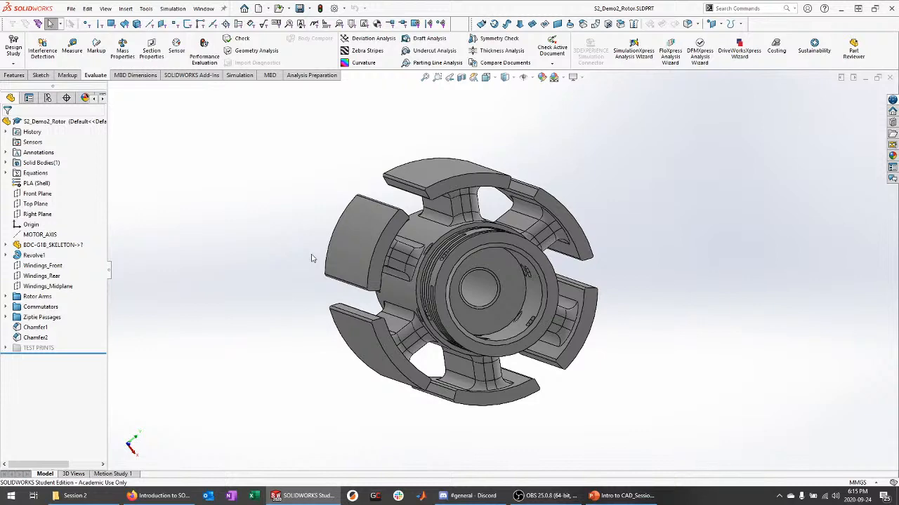
{"action": "middle_click_drag", "start_coordinate": [313, 259], "coordinate": [365, 253]}
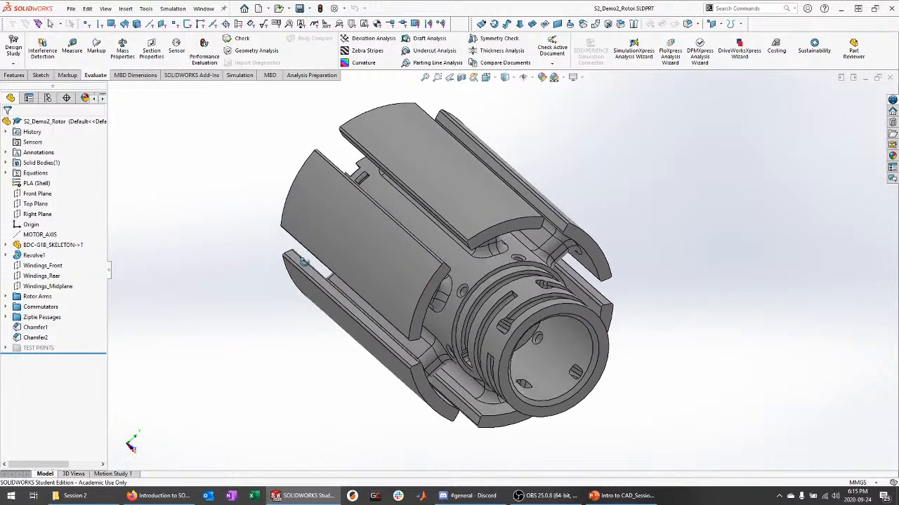
Create a new assembly with the S2_Demo2_Rotor part placed freehand, and change the component from fixed to floating.
{"action": "left_click", "coordinate": [71, 8]}
{"action": "left_click", "coordinate": [72, 25]}
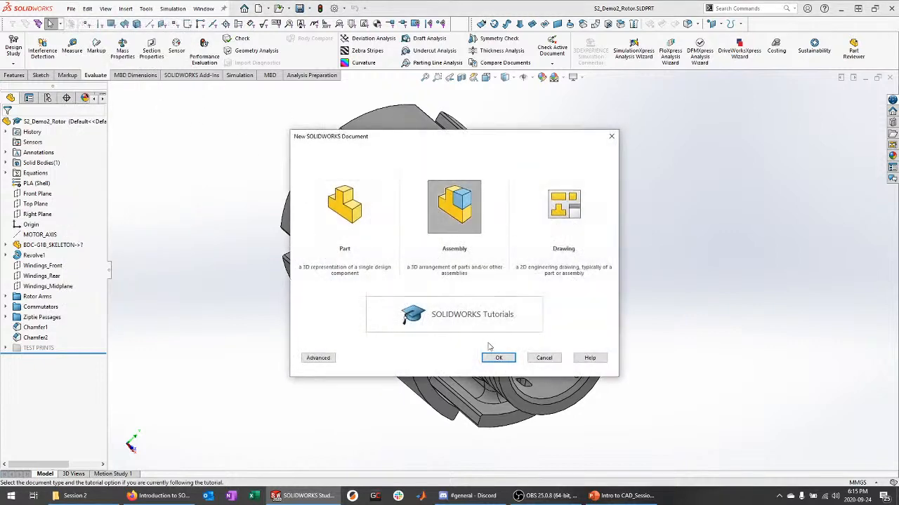
{"action": "left_click", "coordinate": [498, 357]}
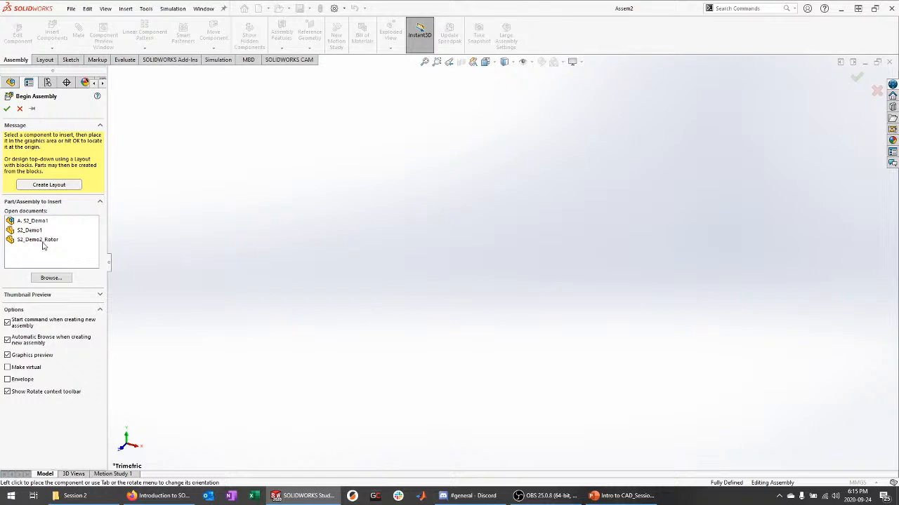
{"action": "left_click", "coordinate": [39, 241]}
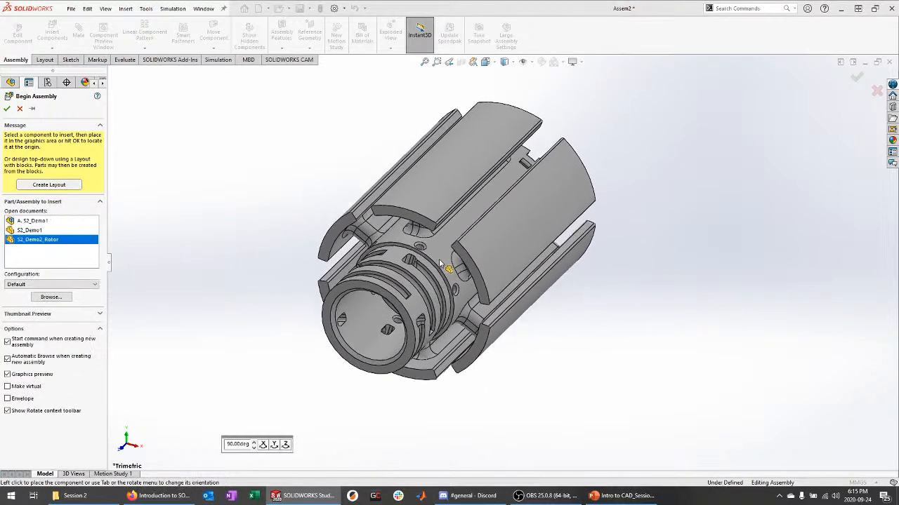
{"action": "left_click", "coordinate": [440, 265]}
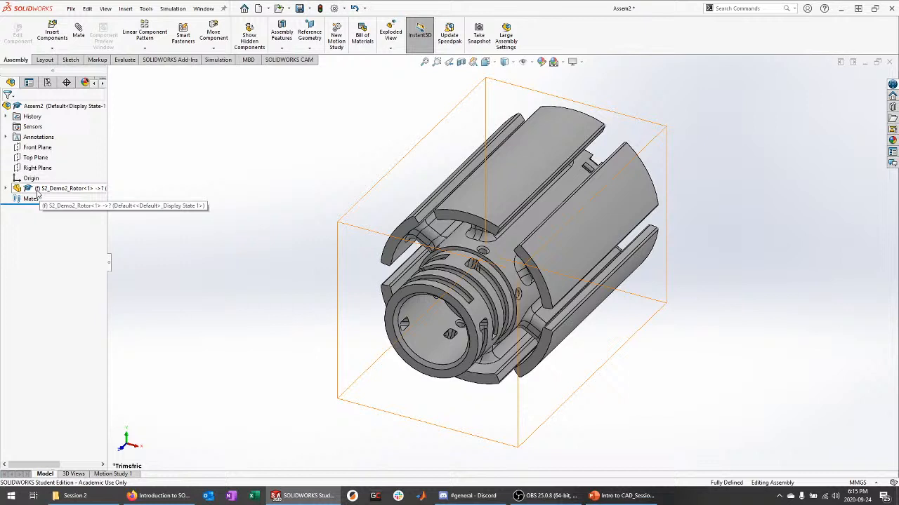
{"action": "right_click", "coordinate": [39, 191]}
{"action": "left_click", "coordinate": [94, 288]}
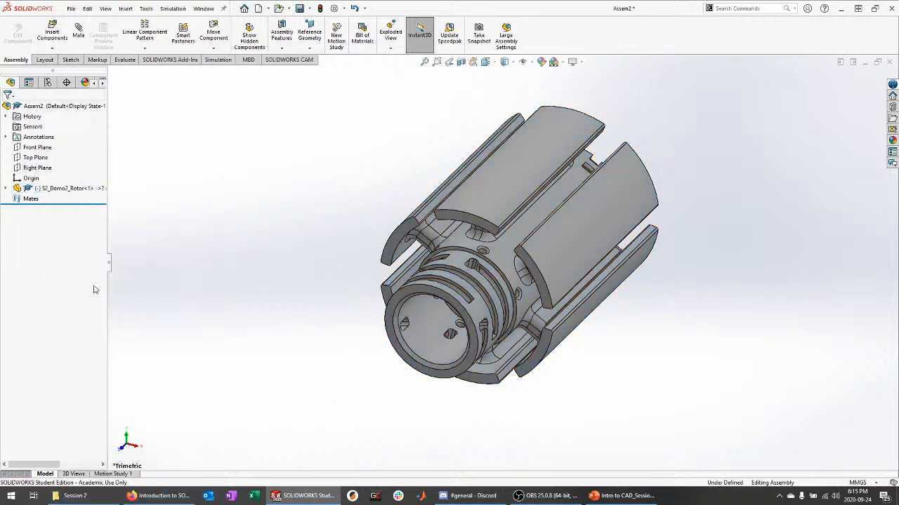
Show the new assembly's Front, Top and Right planes and turn on plane visibility in the graphics area.
{"action": "left_click", "coordinate": [35, 147]}
{"action": "left_click", "coordinate": [37, 167], "text": "shift"}
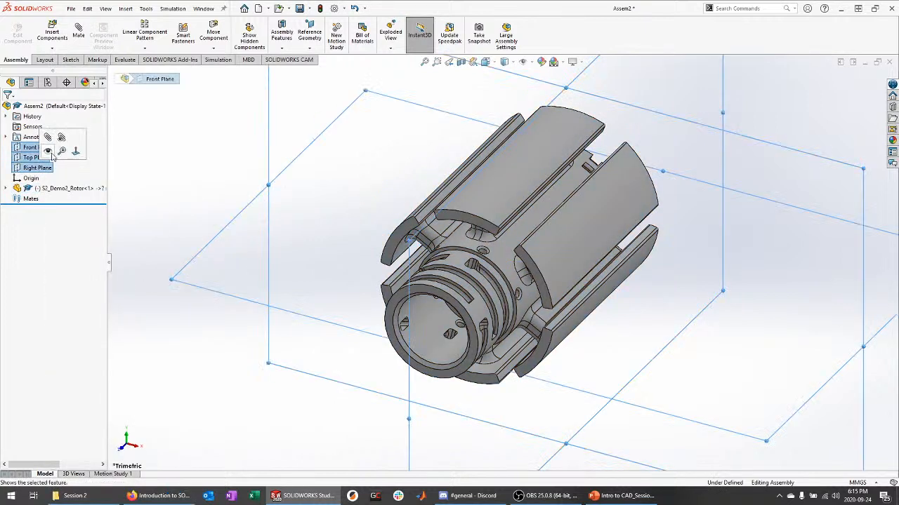
{"action": "left_click", "coordinate": [49, 151]}
{"action": "left_click", "coordinate": [531, 63]}
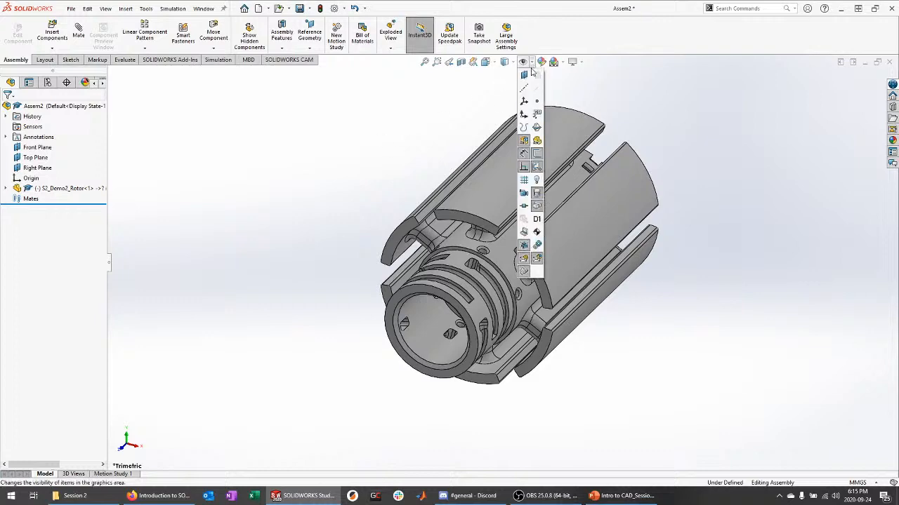
{"action": "left_click", "coordinate": [524, 74]}
{"action": "left_click", "coordinate": [207, 317]}
Show the rotor component's MOTOR_AXIS and turn on axis visibility in the graphics area.
{"action": "scroll", "coordinate": [205, 334], "scroll_direction": "up", "scroll_amount": 3}
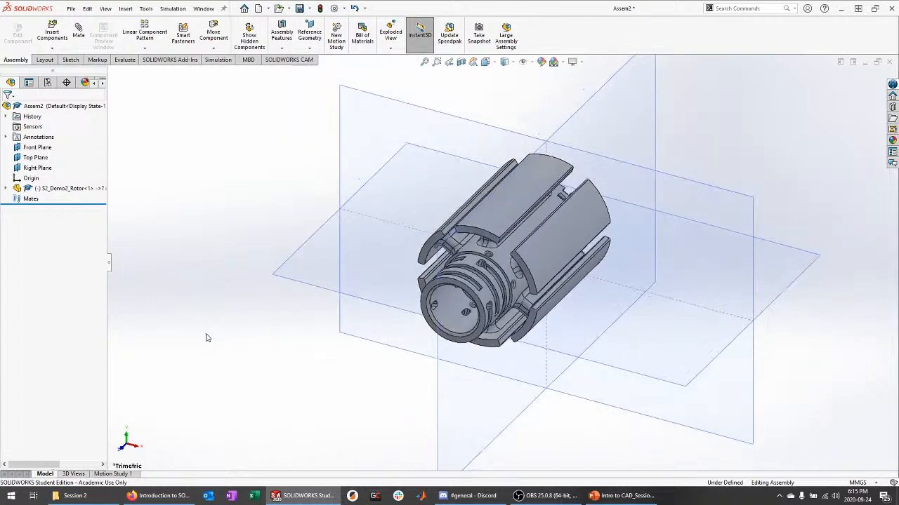
{"action": "scroll", "coordinate": [571, 232], "scroll_direction": "down", "scroll_amount": 1}
{"action": "middle_click_drag", "start_coordinate": [436, 305], "coordinate": [516, 277]}
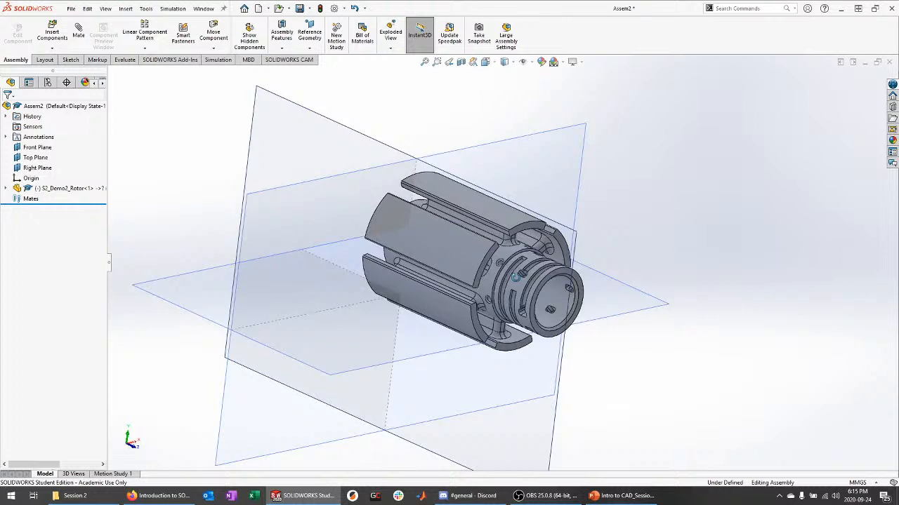
{"action": "left_click", "coordinate": [6, 188]}
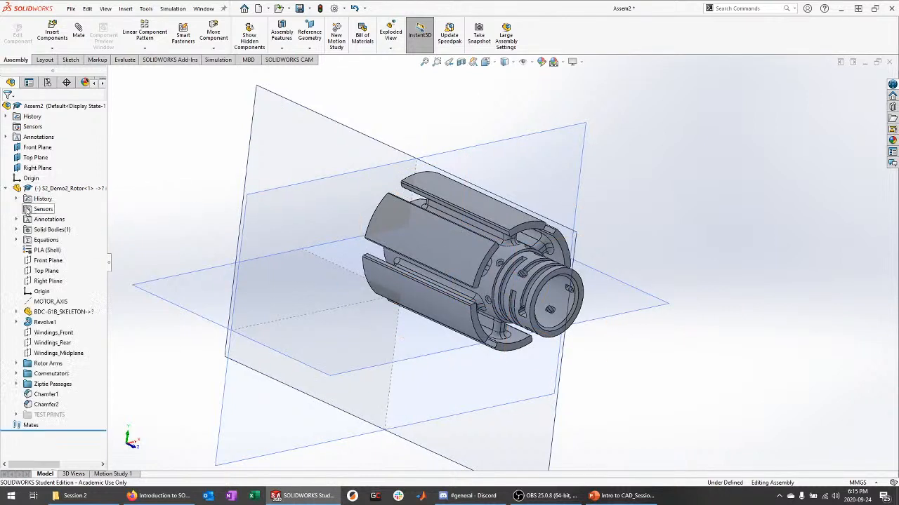
{"action": "left_click", "coordinate": [53, 303]}
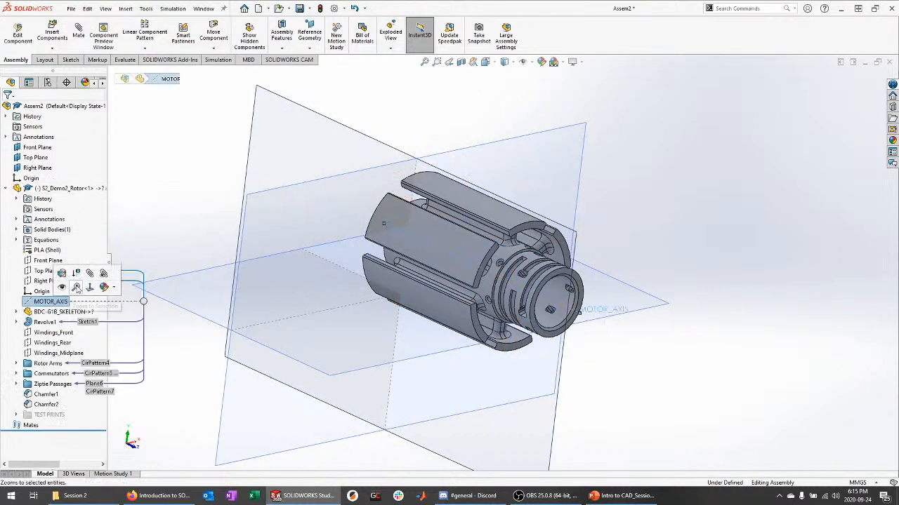
{"action": "left_click", "coordinate": [64, 289]}
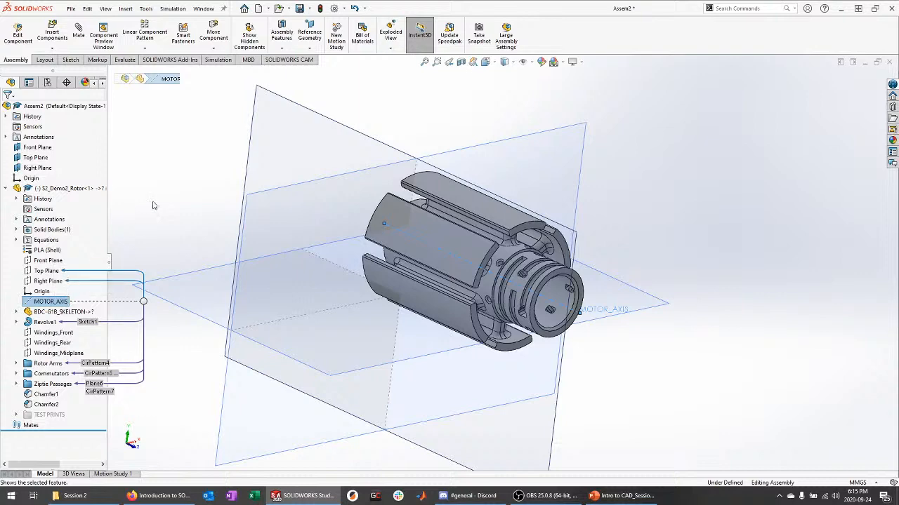
{"action": "left_click", "coordinate": [523, 62]}
{"action": "left_click", "coordinate": [524, 87]}
{"action": "middle_click_drag", "start_coordinate": [471, 100], "coordinate": [422, 123]}
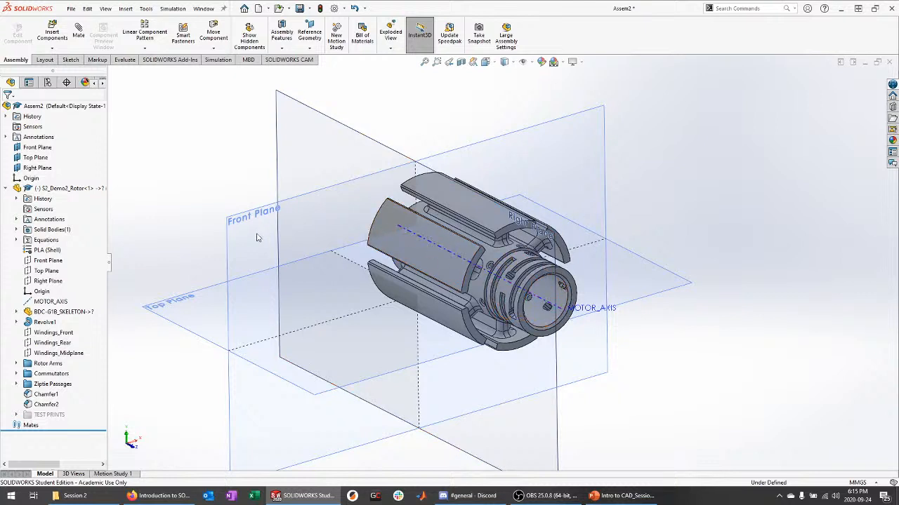
Create a Two Planes reference axis where the assembly's Right Plane and Top Plane intersect, and inspect its direction against the rotor.
{"action": "left_click", "coordinate": [39, 168]}
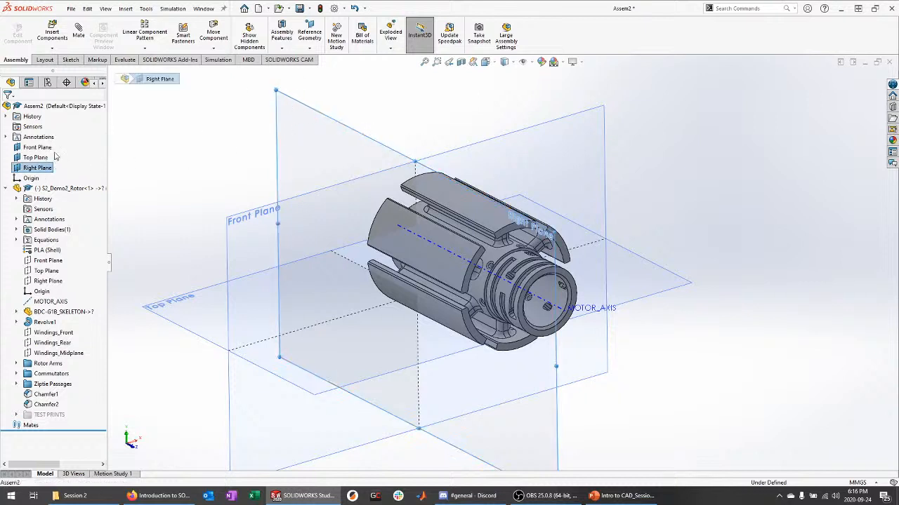
{"action": "left_click", "coordinate": [36, 157], "text": "ctrl"}
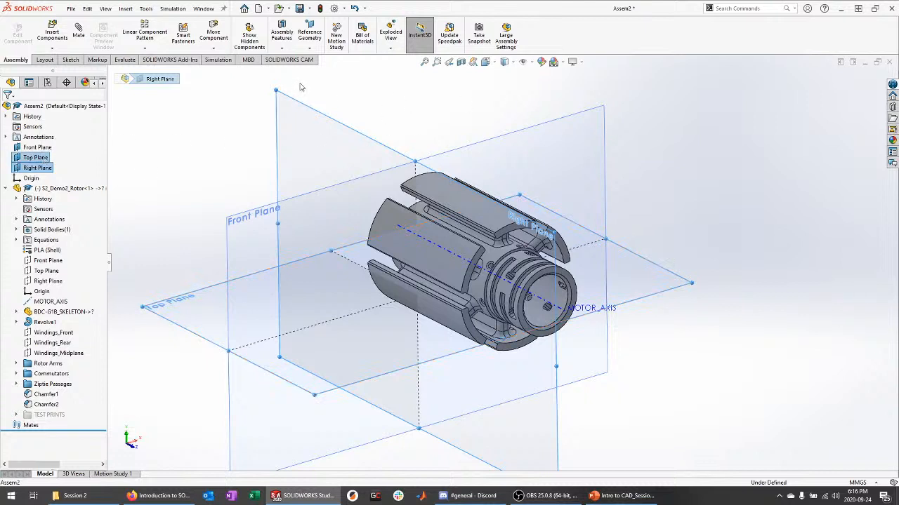
{"action": "left_click", "coordinate": [313, 48]}
{"action": "left_click", "coordinate": [317, 70]}
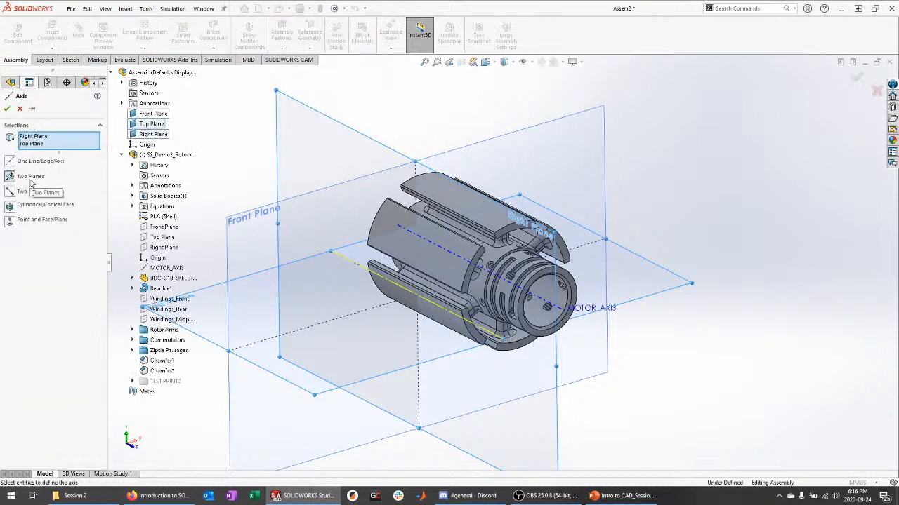
{"action": "left_click", "coordinate": [7, 109]}
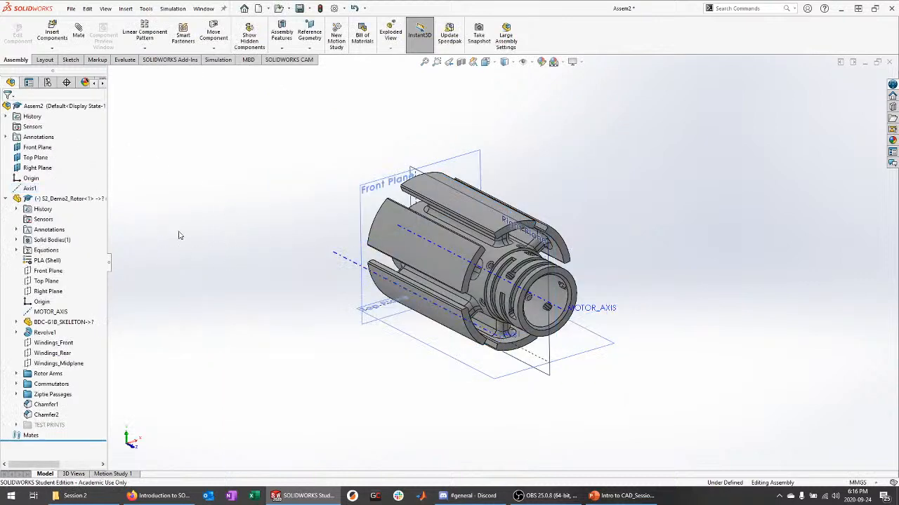
{"action": "middle_click_drag", "start_coordinate": [180, 234], "coordinate": [199, 214]}
{"action": "left_click", "coordinate": [307, 291]}
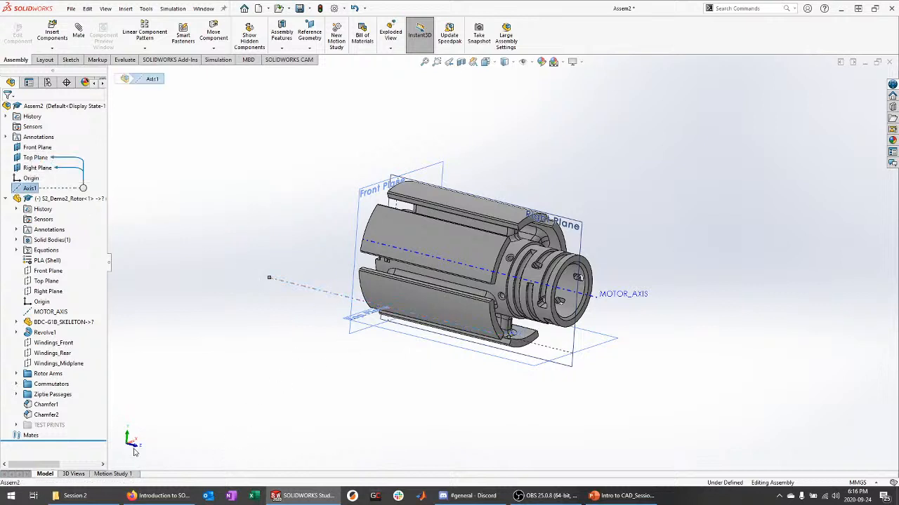
{"action": "middle_click_drag", "start_coordinate": [207, 237], "coordinate": [100, 236]}
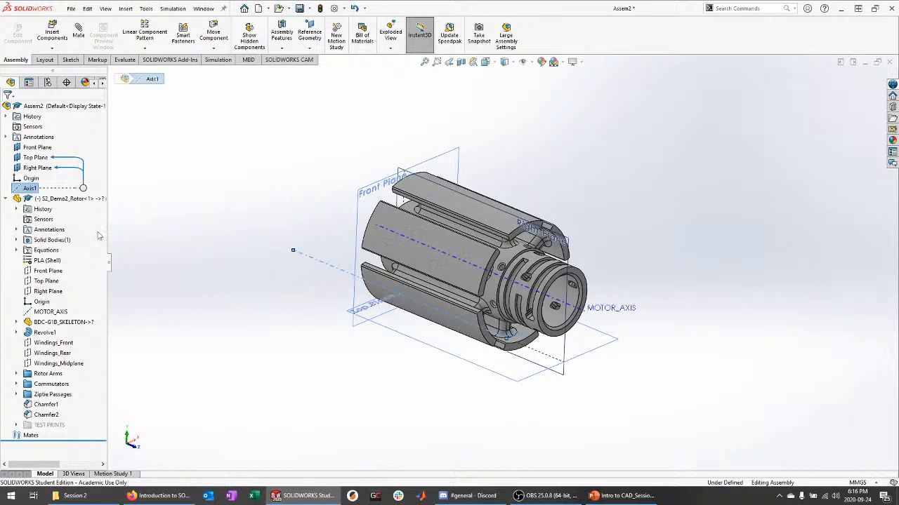
{"action": "left_click", "coordinate": [233, 177]}
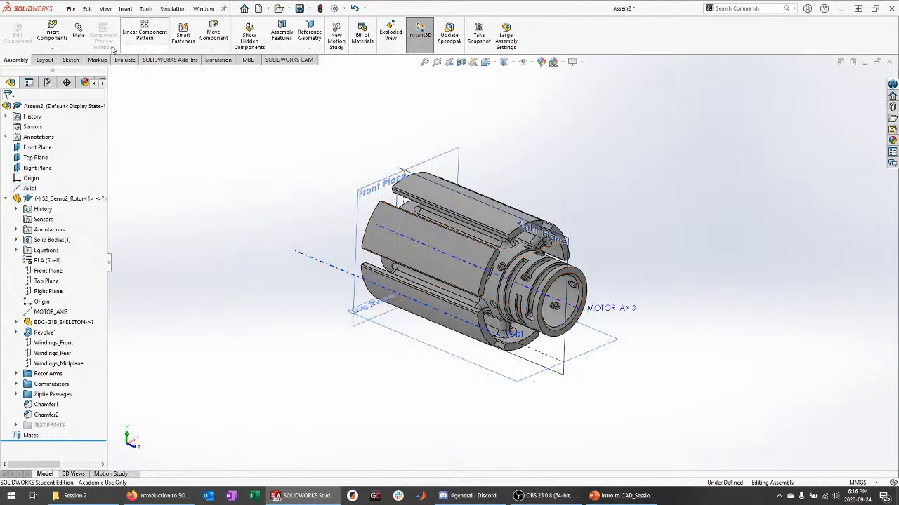
Add a coincident mate between the rotor's MOTOR_AXIS and the assembly's Axis1, and move the rotor to test it.
{"action": "left_click", "coordinate": [78, 33]}
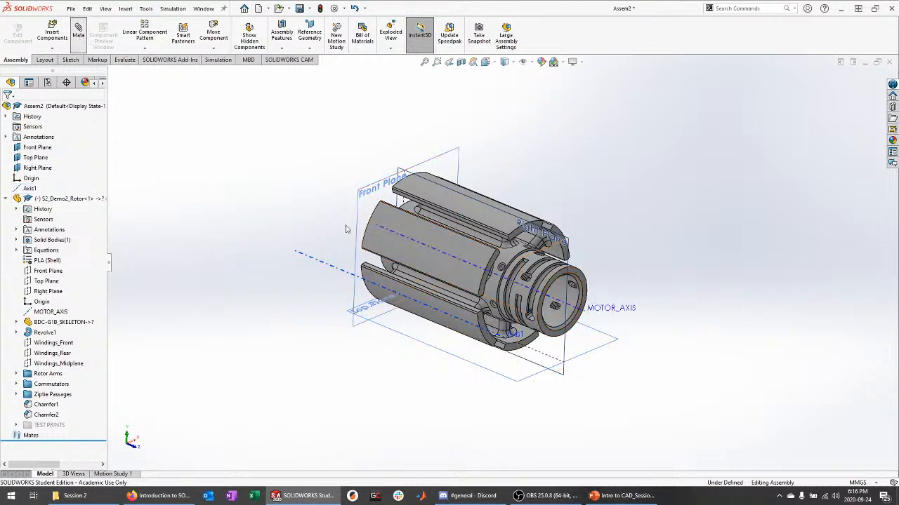
{"action": "left_click", "coordinate": [578, 320]}
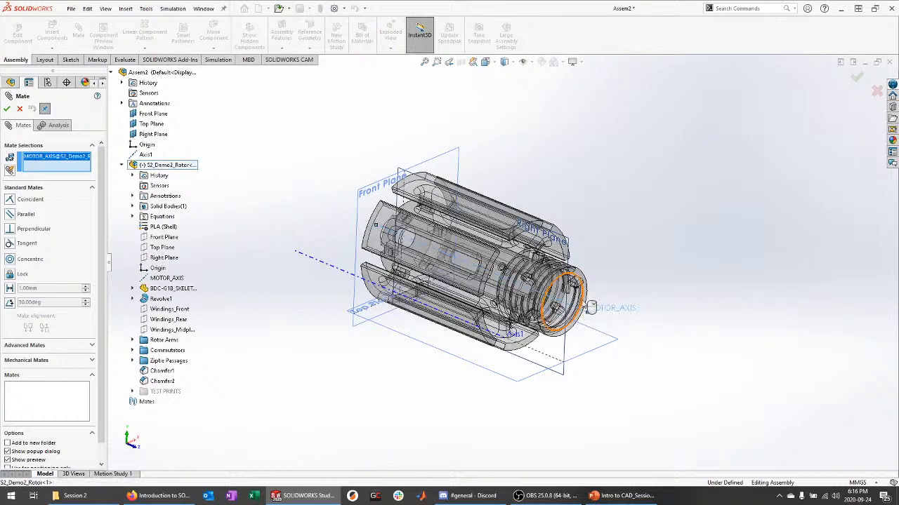
{"action": "left_click", "coordinate": [340, 273]}
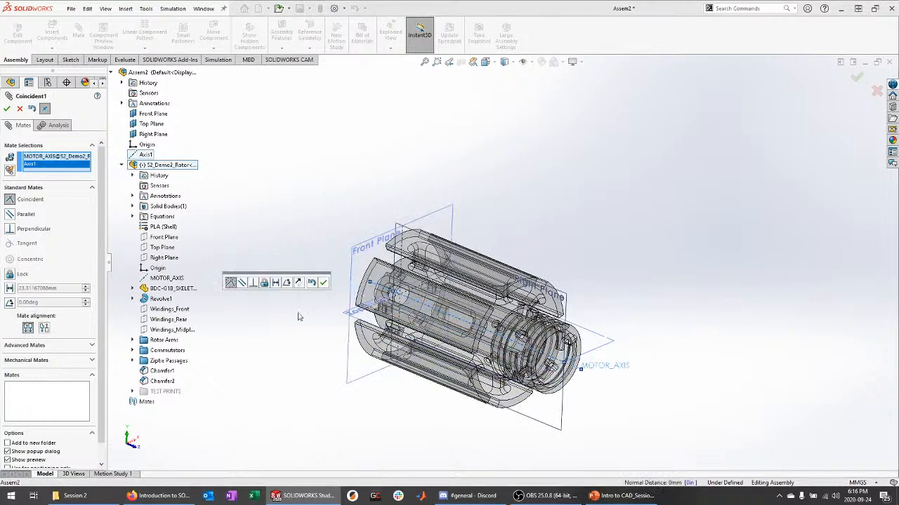
{"action": "left_click", "coordinate": [323, 282]}
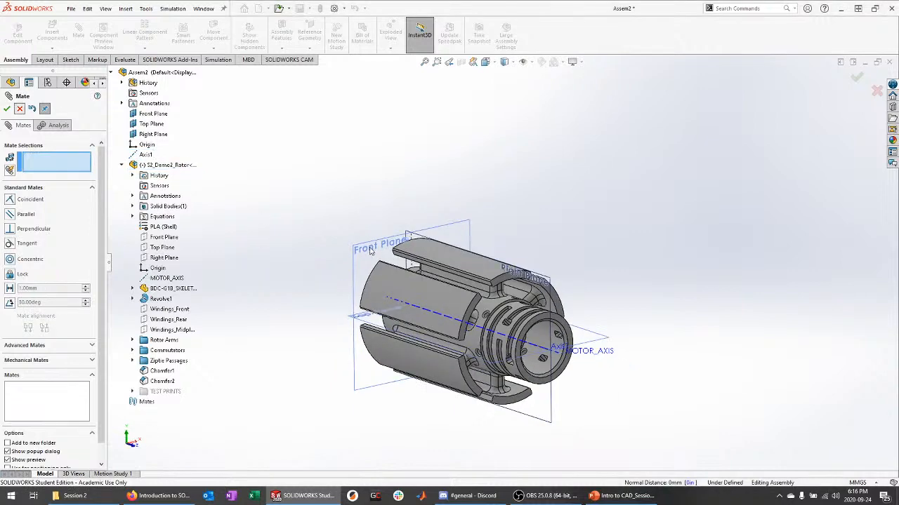
{"action": "left_click", "coordinate": [8, 109]}
{"action": "left_click_drag", "start_coordinate": [471, 271], "coordinate": [491, 293]}
{"action": "left_click", "coordinate": [523, 230]}
Add a coincident mate between the rotor's flat end face opposite the commutator and the assembly's Front Plane.
{"action": "middle_click_drag", "start_coordinate": [523, 230], "coordinate": [373, 309]}
{"action": "scroll", "coordinate": [363, 311], "scroll_direction": "down", "scroll_amount": 3}
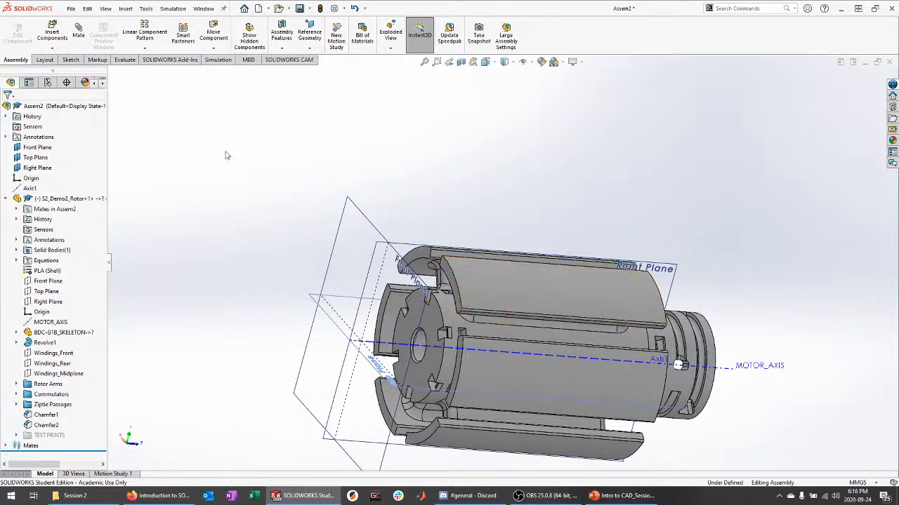
{"action": "left_click", "coordinate": [78, 36]}
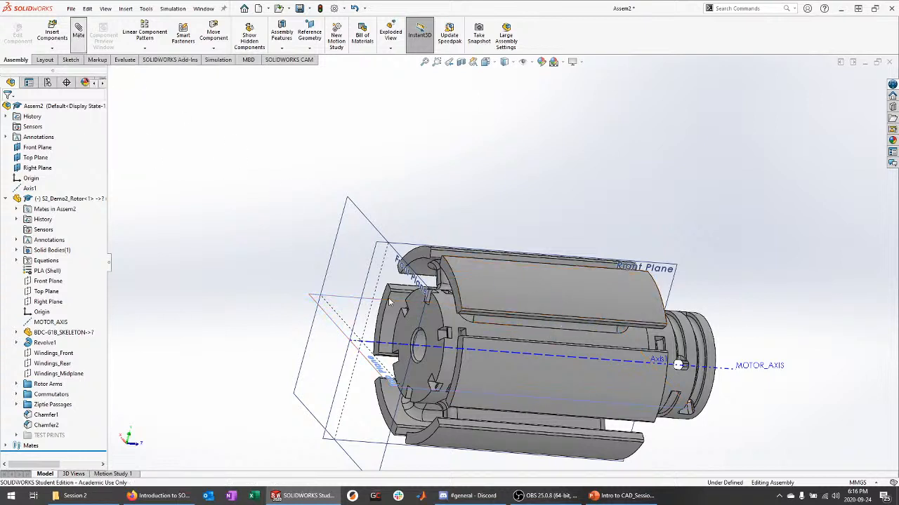
{"action": "left_click", "coordinate": [437, 321]}
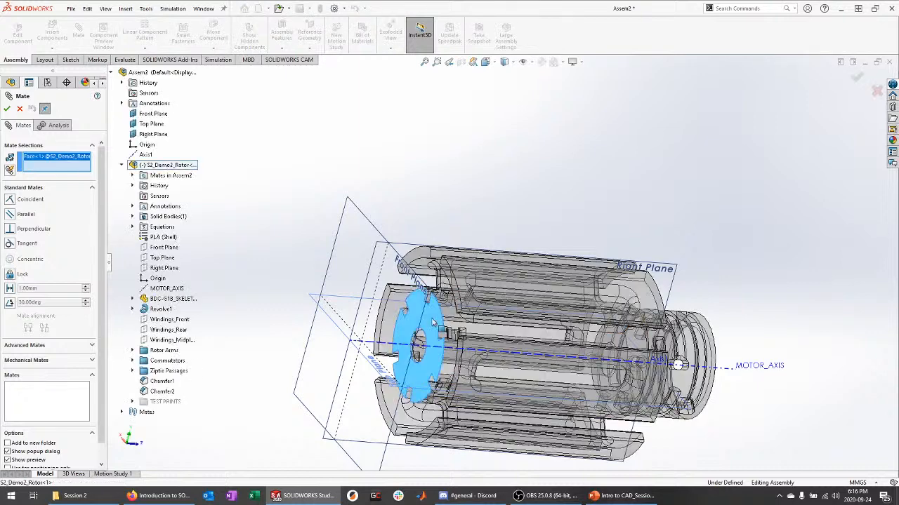
{"action": "left_click", "coordinate": [361, 212]}
{"action": "left_click", "coordinate": [390, 195]}
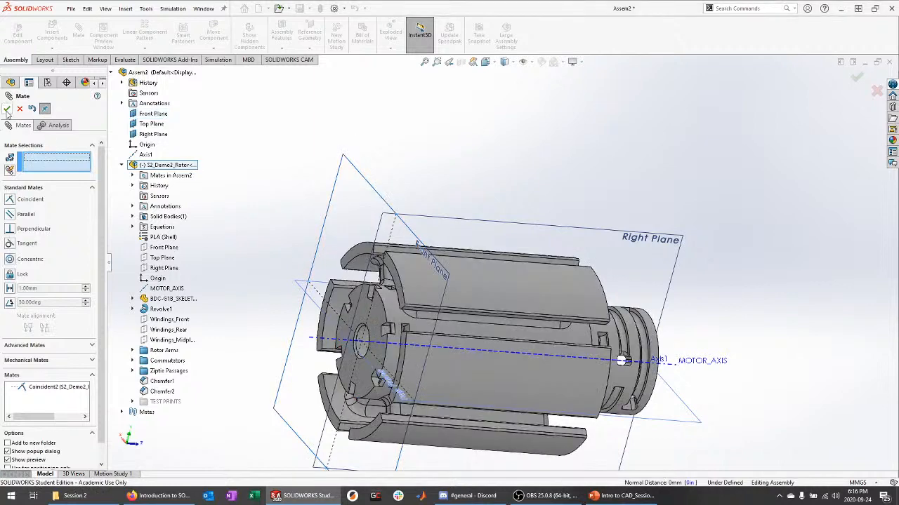
{"action": "left_click", "coordinate": [7, 109]}
Collapse the rotor's feature list and spin the rotor about the motor axis to check its remaining degree of freedom.
{"action": "middle_click_drag", "start_coordinate": [439, 163], "coordinate": [389, 139]}
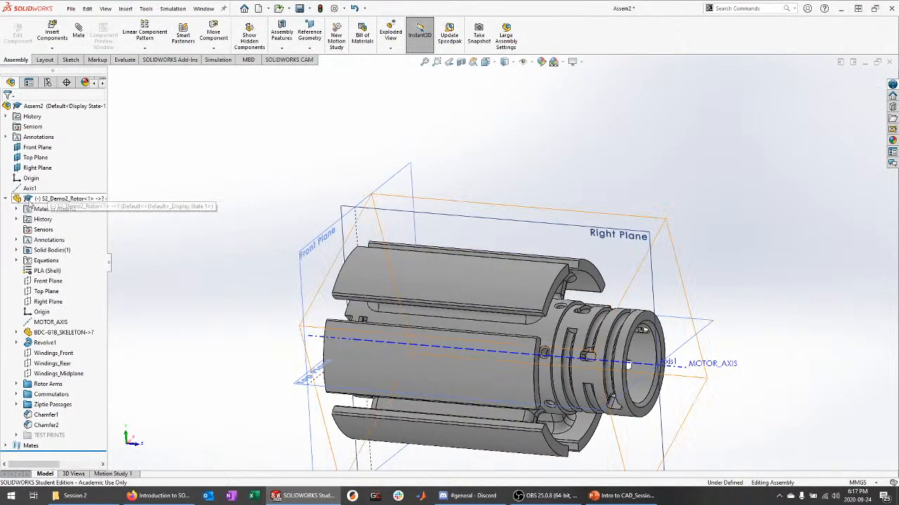
{"action": "left_click", "coordinate": [6, 199]}
{"action": "mouse_move", "coordinate": [37, 203]}
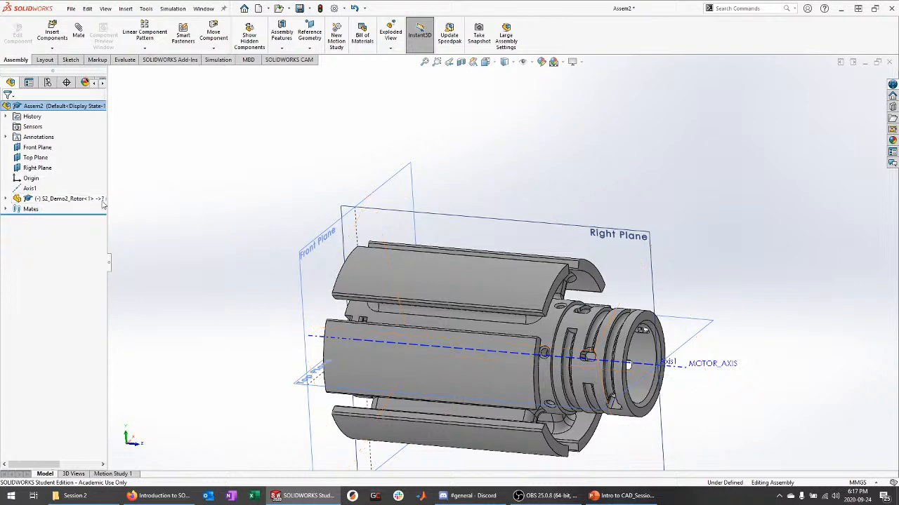
{"action": "middle_click_drag", "start_coordinate": [763, 198], "coordinate": [744, 235]}
{"action": "left_click_drag", "start_coordinate": [492, 284], "coordinate": [534, 234]}
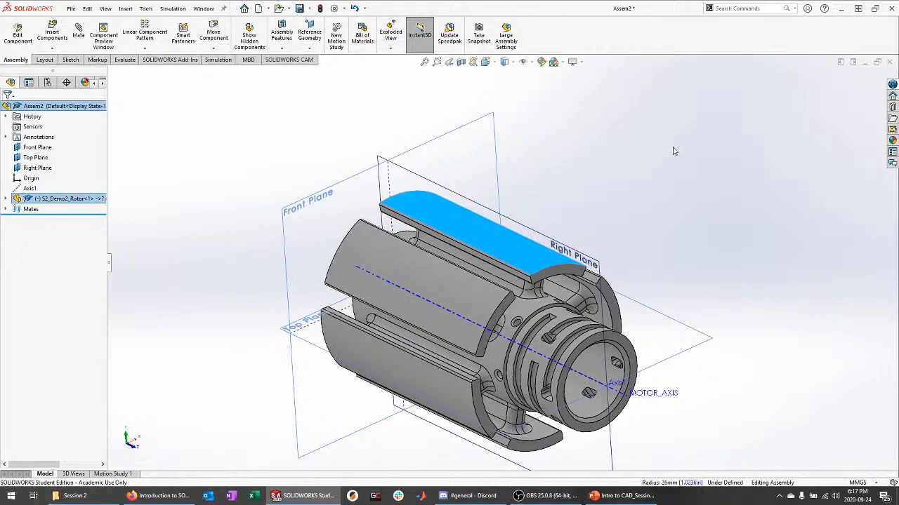
{"action": "left_click_drag", "start_coordinate": [521, 268], "coordinate": [422, 459]}
{"action": "left_click", "coordinate": [607, 203]}
{"action": "middle_click_drag", "start_coordinate": [608, 203], "coordinate": [684, 255]}
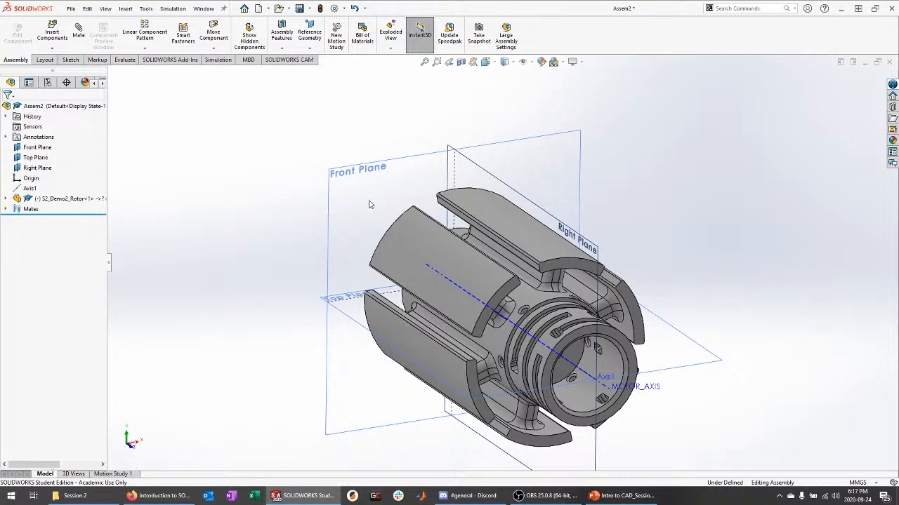
{"action": "key", "text": "z"}
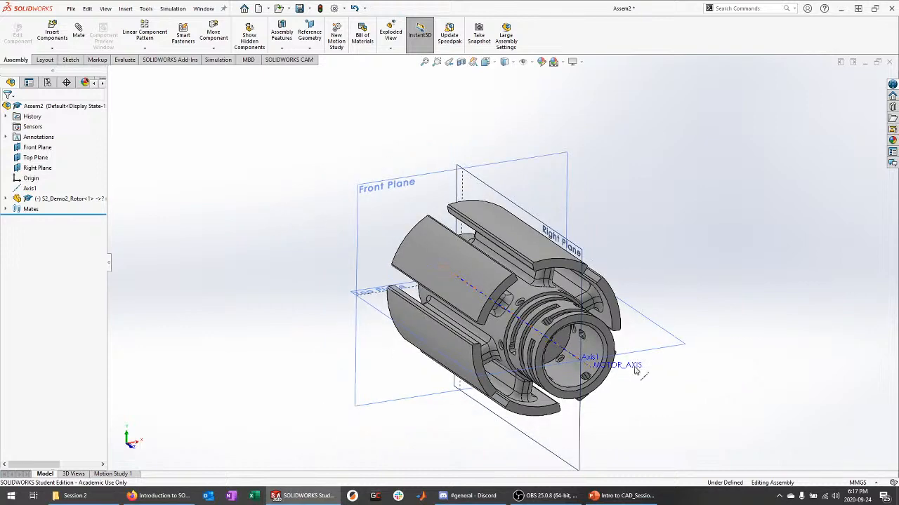
{"action": "scroll", "coordinate": [636, 372], "scroll_direction": "down", "scroll_amount": 1}
{"action": "middle_click_drag", "start_coordinate": [633, 400], "coordinate": [656, 381]}
Switch to the PowerPoint presentation and bring up slide 14, Exercise 1, to read the assembly instructions.
{"action": "left_click", "coordinate": [635, 497]}
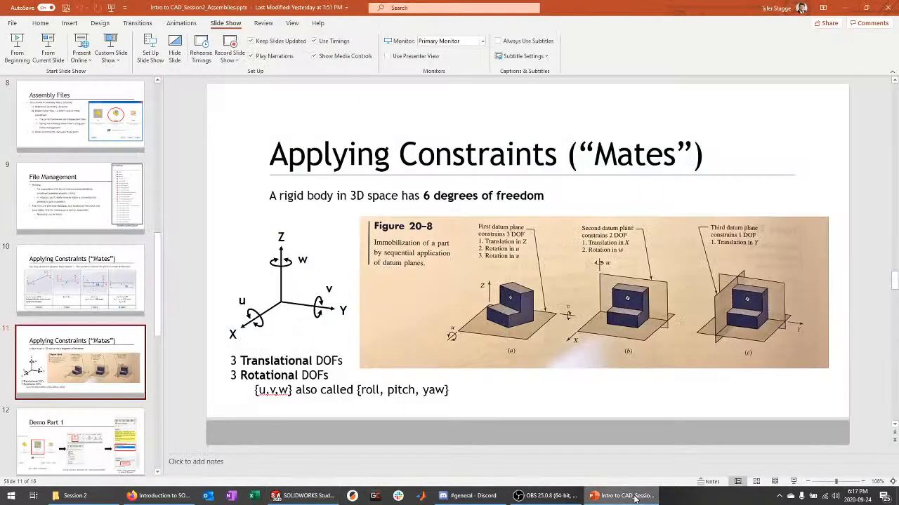
{"action": "scroll", "coordinate": [37, 344], "scroll_direction": "down", "scroll_amount": 3}
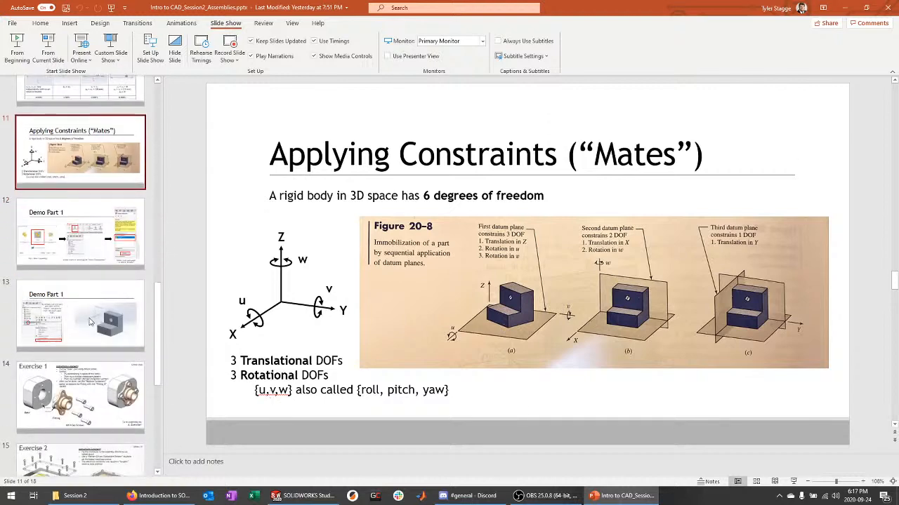
{"action": "left_click", "coordinate": [88, 382]}
{"action": "scroll", "coordinate": [87, 383], "scroll_direction": "down", "scroll_amount": 1}
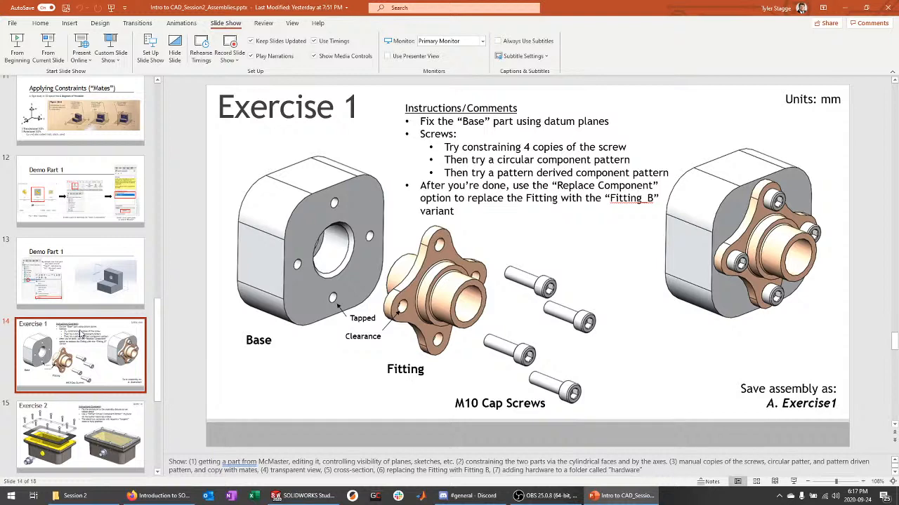
Switch to File Explorer and open the Exercise 1 folder inside Session 2 Exercises of the Training - Solidworks folder.
{"action": "left_click", "coordinate": [75, 495]}
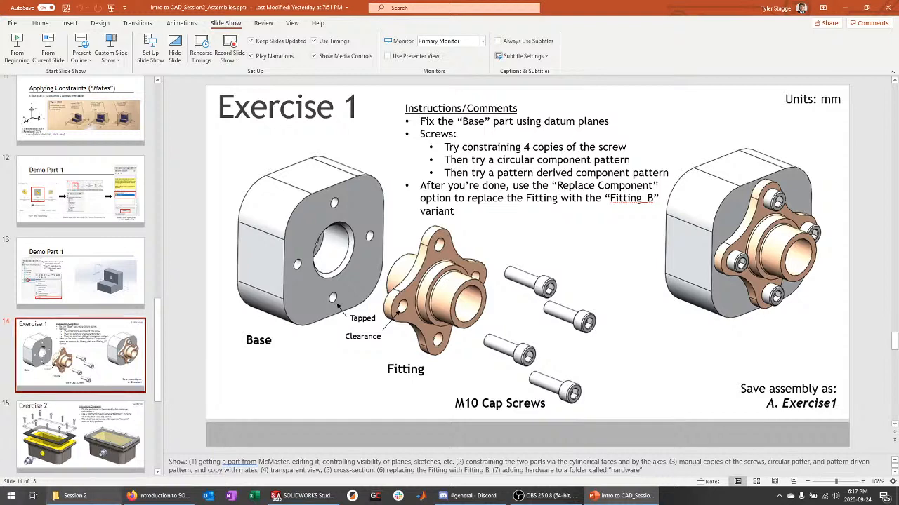
{"action": "left_click", "coordinate": [432, 110]}
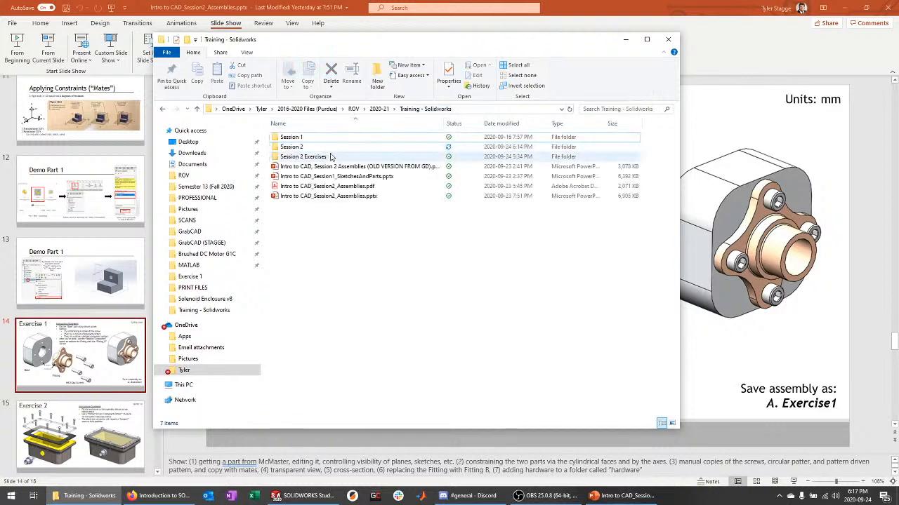
{"action": "double_click", "coordinate": [302, 157]}
{"action": "left_click", "coordinate": [316, 140]}
{"action": "double_click", "coordinate": [316, 139]}
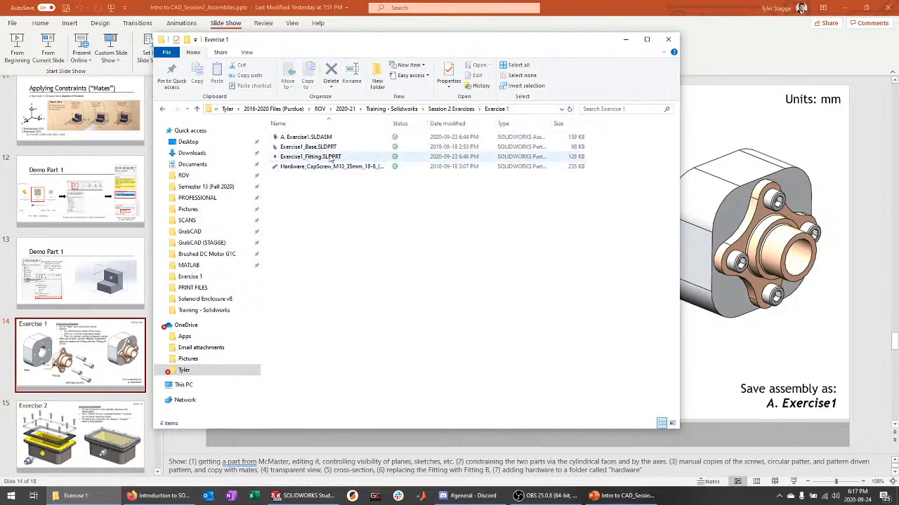
Delete the A. Exercise1.SLDASM file from the Exercise 1 folder and move the folder window clear of the slide.
{"action": "left_click", "coordinate": [330, 138]}
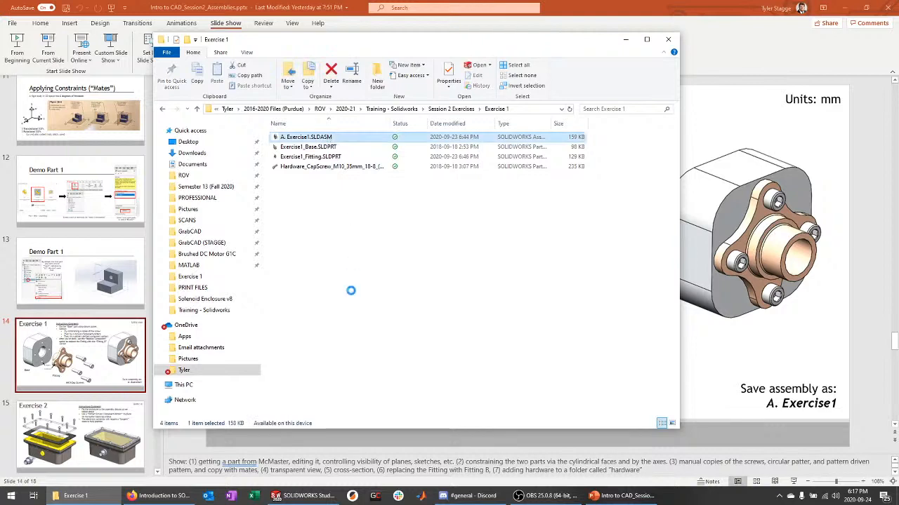
{"action": "right_click", "coordinate": [328, 137]}
{"action": "left_click", "coordinate": [351, 330]}
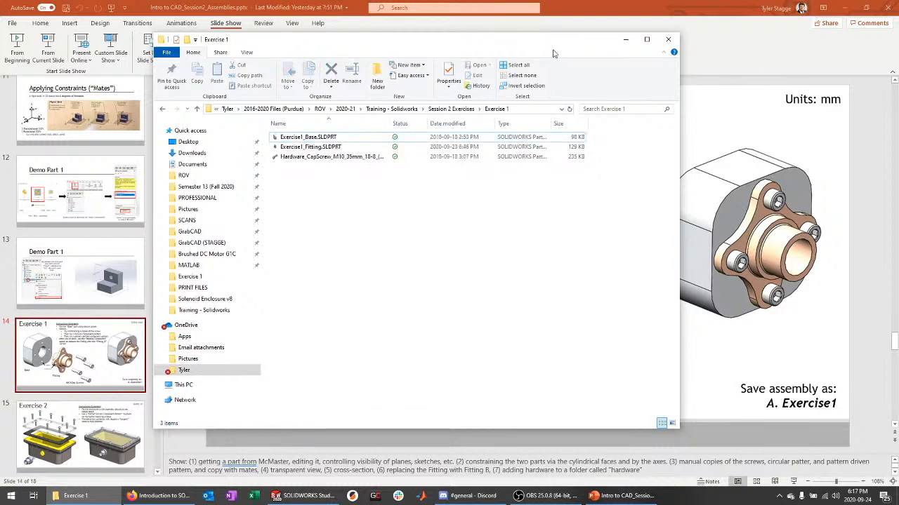
{"action": "left_click_drag", "start_coordinate": [554, 53], "coordinate": [683, 457]}
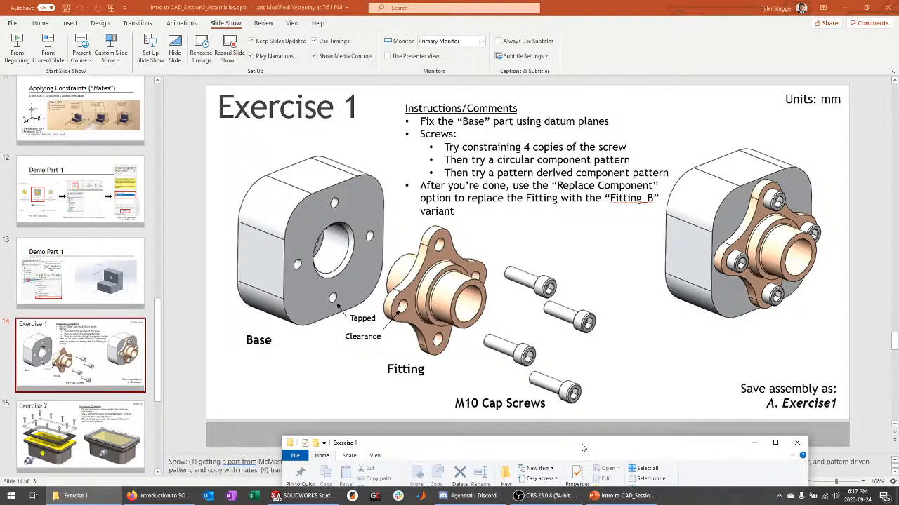
Open the Exercise1_Base, Exercise1_Fitting and M10 35 mm cap screw parts from the Exercise 1 folder in SOLIDWORKS.
{"action": "left_click_drag", "start_coordinate": [581, 448], "coordinate": [518, 140]}
{"action": "left_click", "coordinate": [394, 233]}
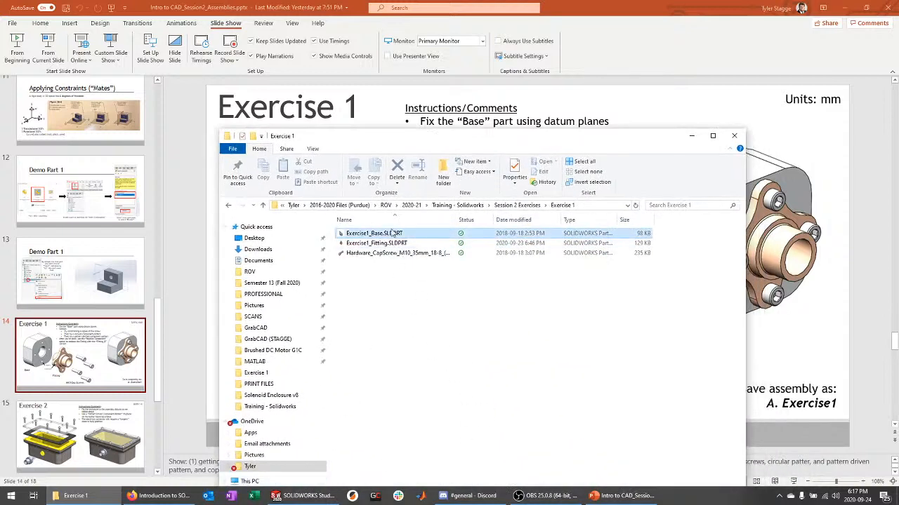
{"action": "double_click", "coordinate": [393, 234]}
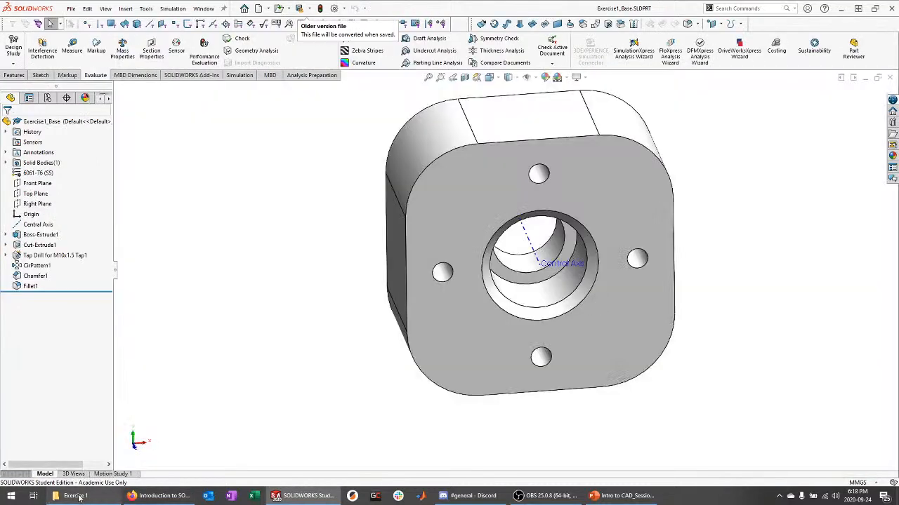
{"action": "left_click", "coordinate": [75, 496]}
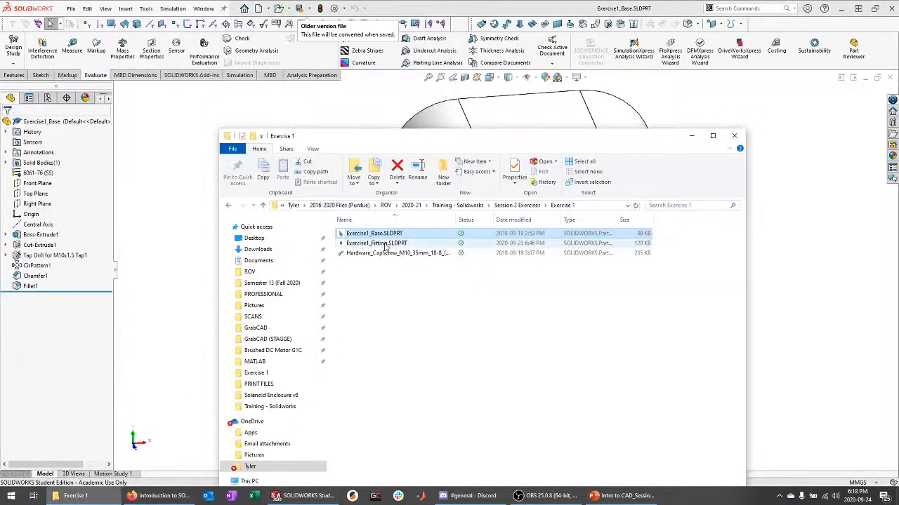
{"action": "double_click", "coordinate": [385, 244]}
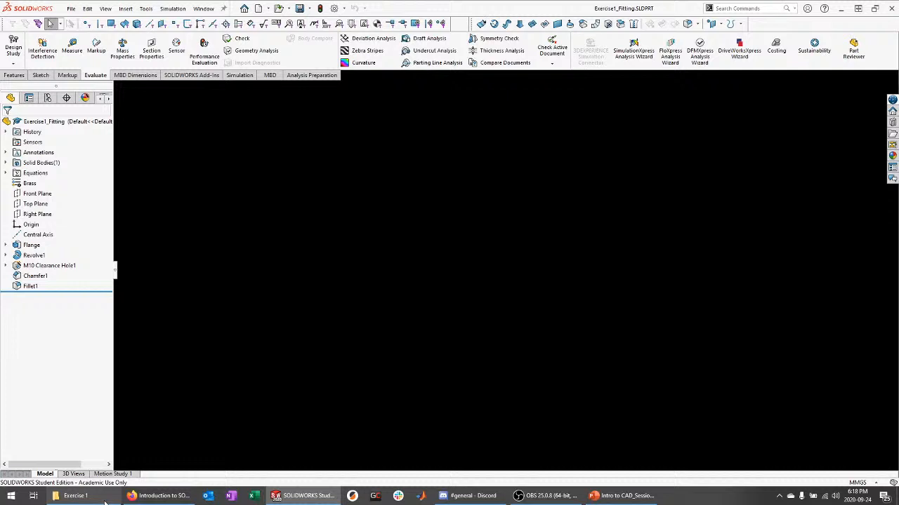
{"action": "left_click", "coordinate": [75, 496]}
{"action": "left_click", "coordinate": [394, 254]}
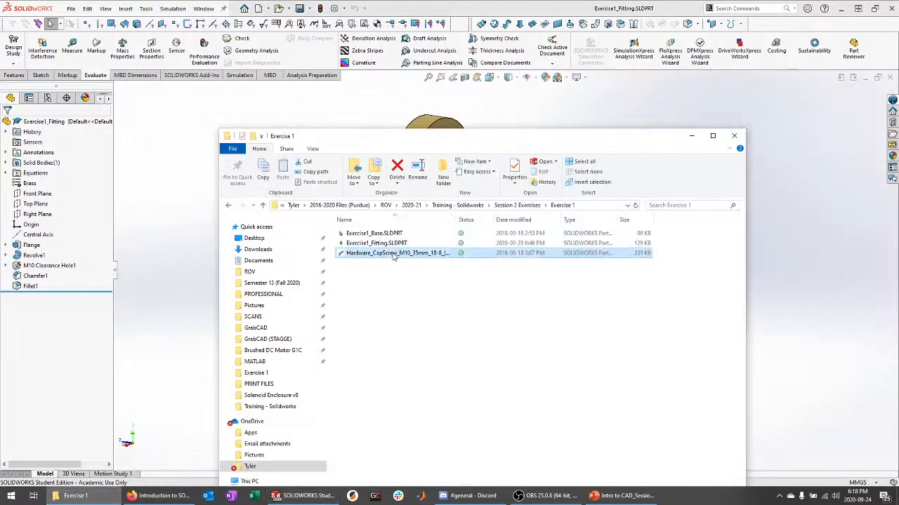
{"action": "double_click", "coordinate": [394, 257]}
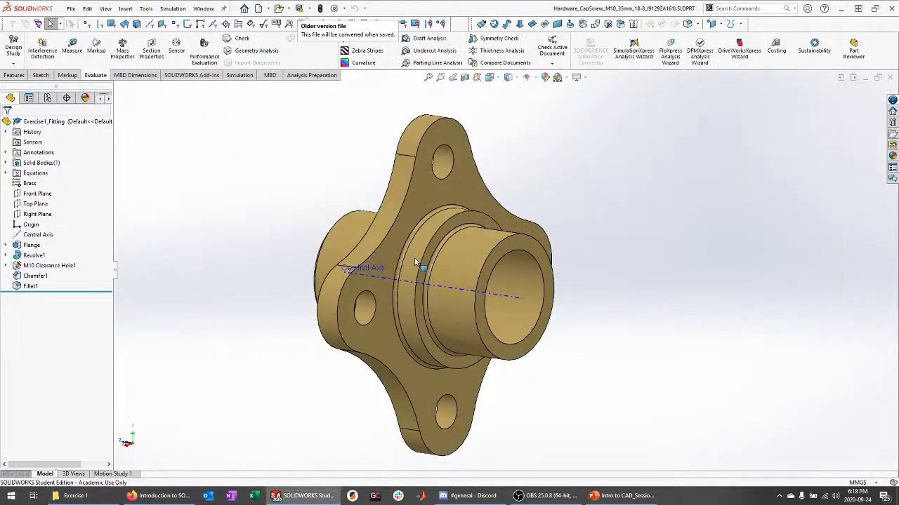
{"action": "middle_click_drag", "start_coordinate": [393, 197], "coordinate": [464, 209]}
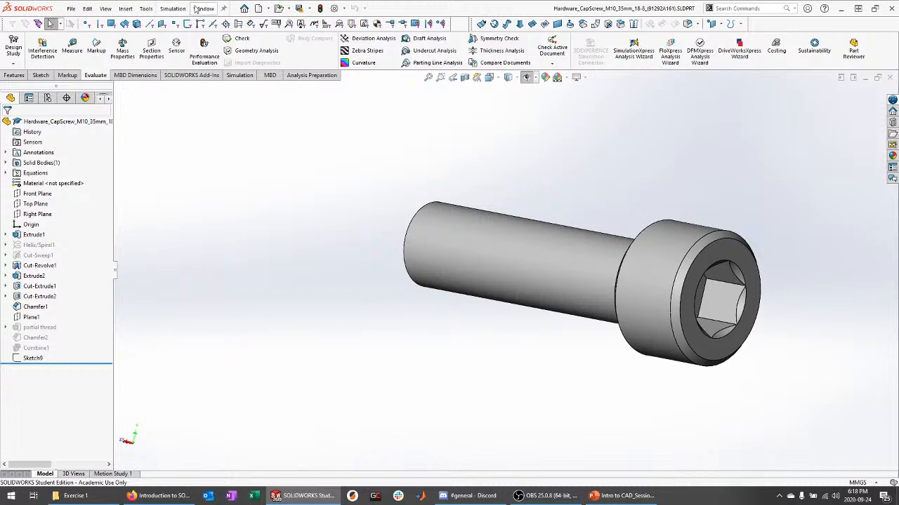
Unpin the menu bar and pin it back in place so the menus stay visible.
{"action": "left_click", "coordinate": [200, 8]}
{"action": "mouse_move", "coordinate": [173, 9]}
{"action": "left_click", "coordinate": [132, 122]}
{"action": "left_click", "coordinate": [206, 9]}
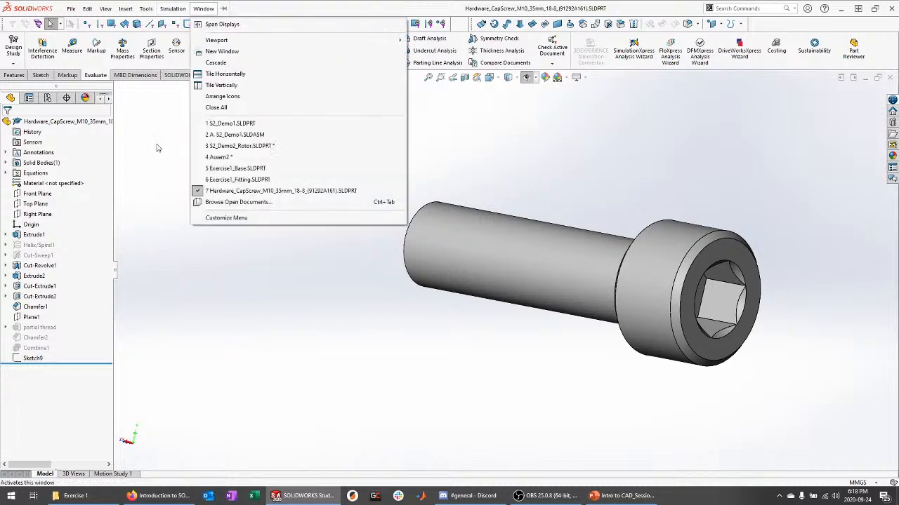
{"action": "left_click", "coordinate": [159, 146]}
{"action": "left_click", "coordinate": [69, 9]}
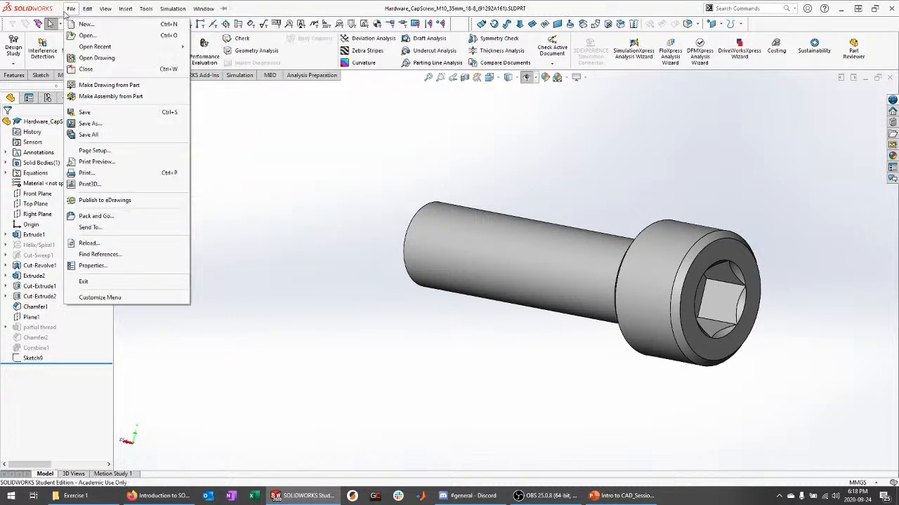
{"action": "left_click", "coordinate": [294, 206]}
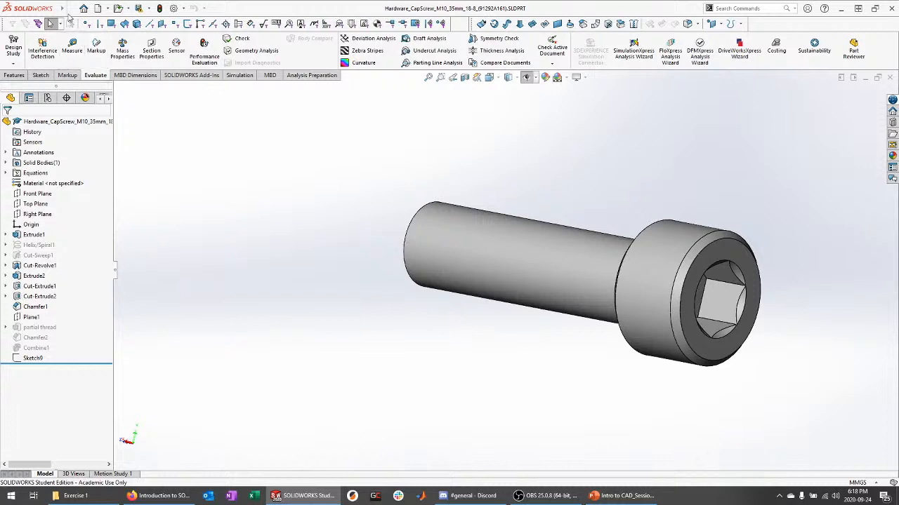
{"action": "left_click", "coordinate": [70, 9]}
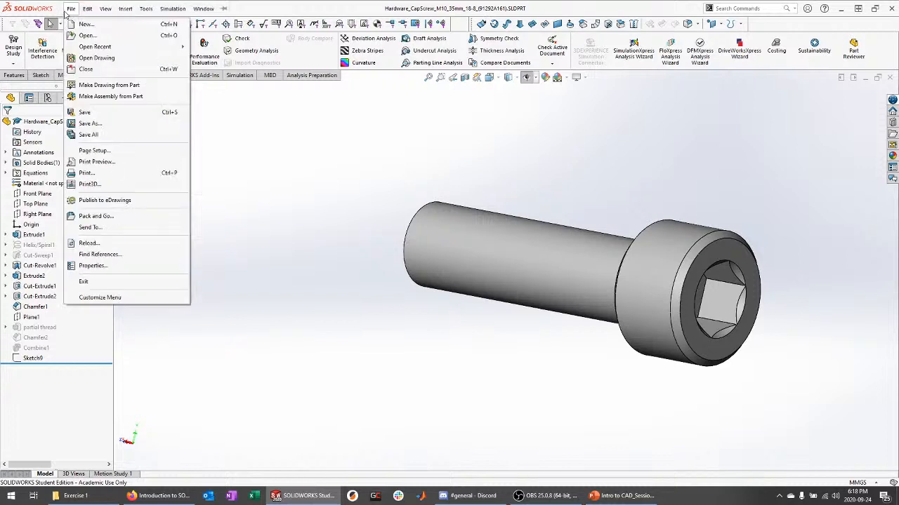
{"action": "left_click", "coordinate": [224, 9]}
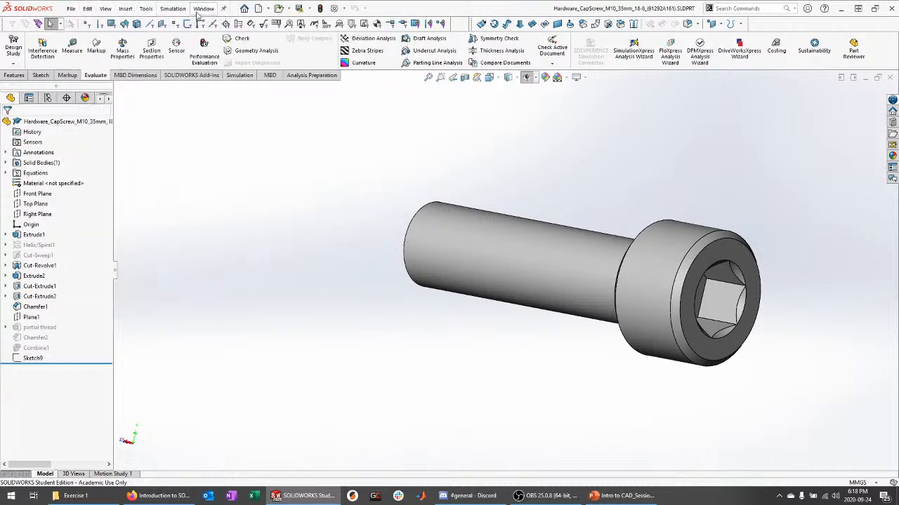
Close the open S2_Demo1.SLDPRT part and the A. S2_Demo1.SLDASM assembly, keeping the cap screw as the active document.
{"action": "left_click", "coordinate": [203, 9]}
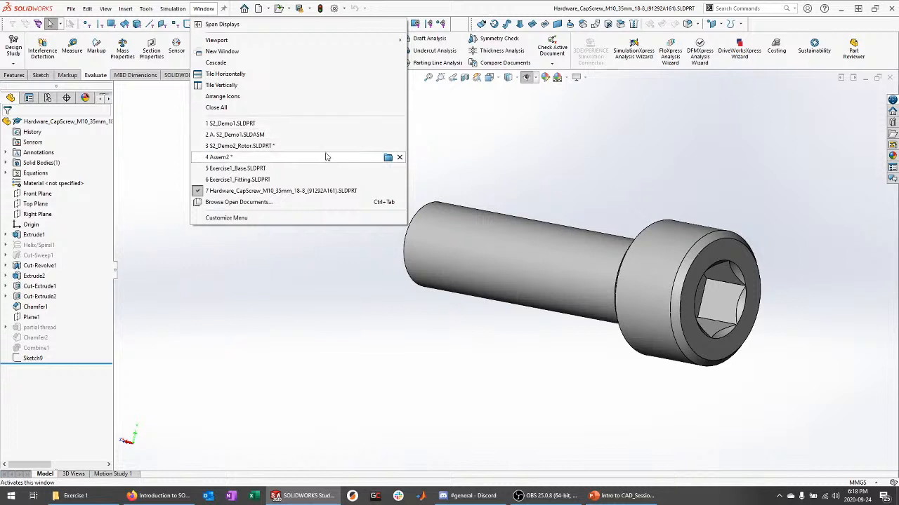
{"action": "left_click", "coordinate": [295, 123]}
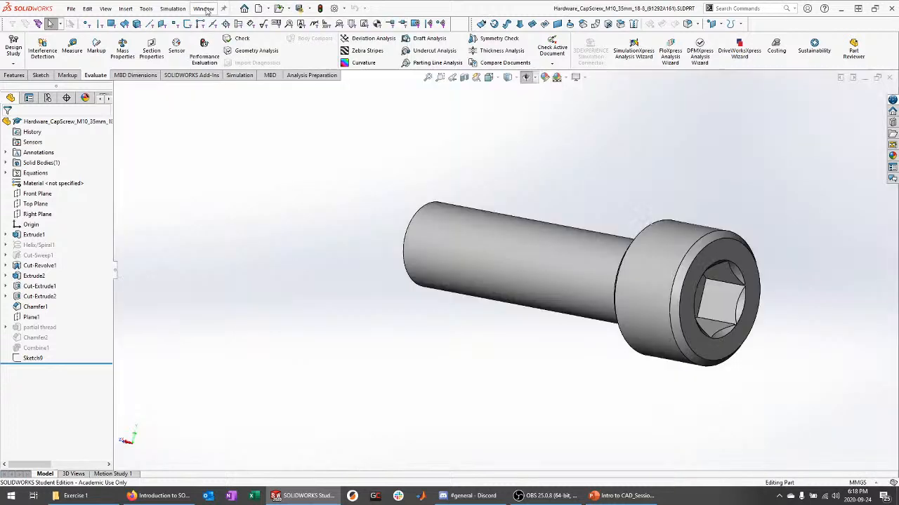
{"action": "left_click", "coordinate": [204, 9]}
{"action": "left_click", "coordinate": [295, 124]}
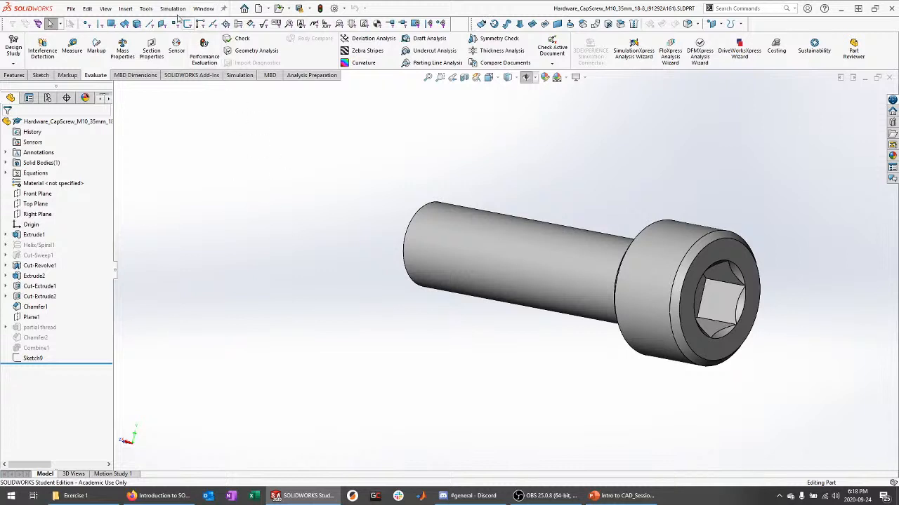
{"action": "left_click", "coordinate": [203, 9]}
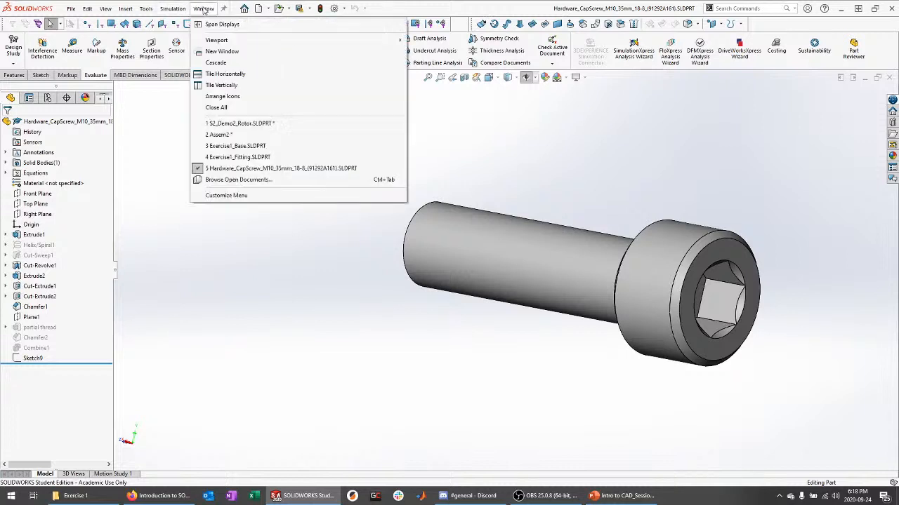
{"action": "left_click", "coordinate": [204, 9]}
Create a new, empty assembly document.
{"action": "left_click", "coordinate": [70, 9]}
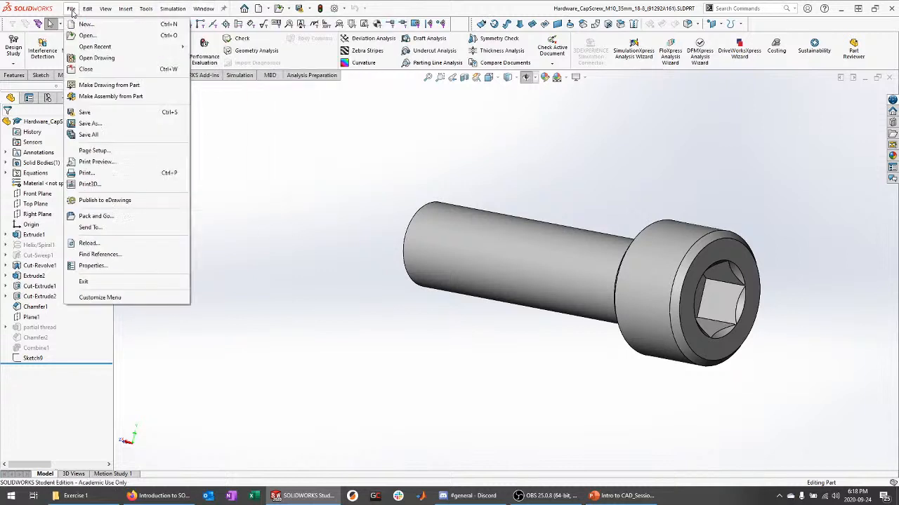
{"action": "left_click", "coordinate": [86, 24]}
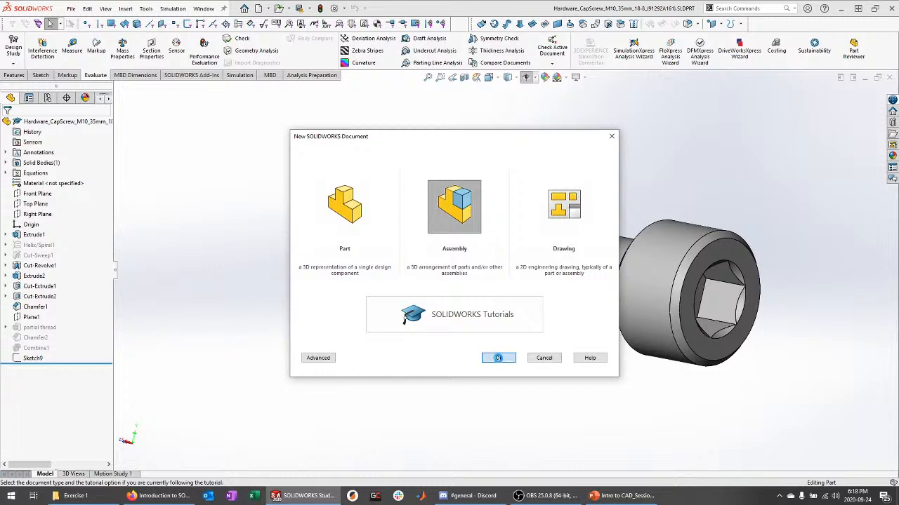
{"action": "left_click", "coordinate": [496, 357]}
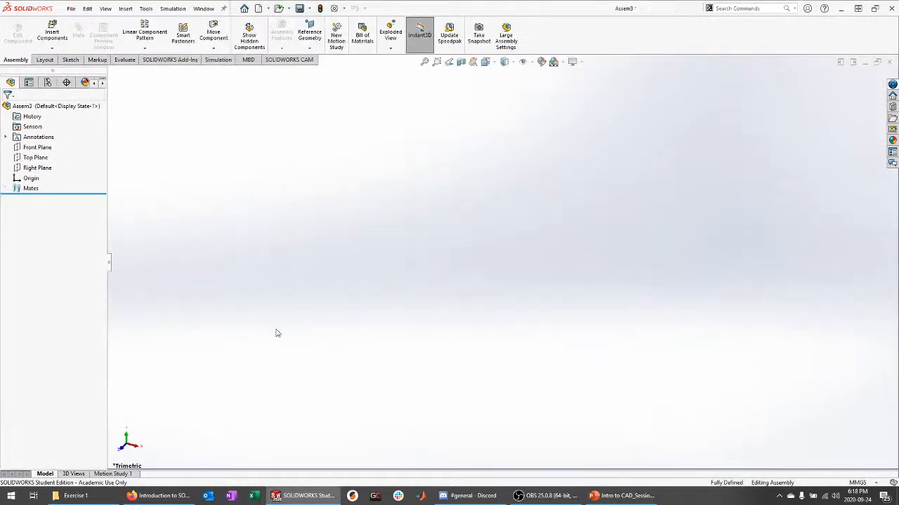
{"action": "left_click", "coordinate": [20, 109]}
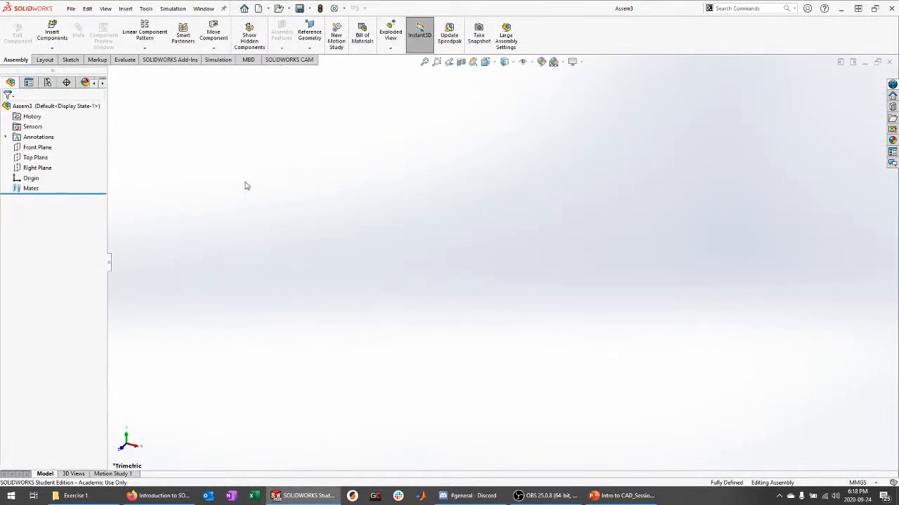
Save the assembly as A. Exercise1 in the Exercise 1 folder under Training - Solidworks, Session 2 Exercises.
{"action": "key", "text": "ctrl+s"}
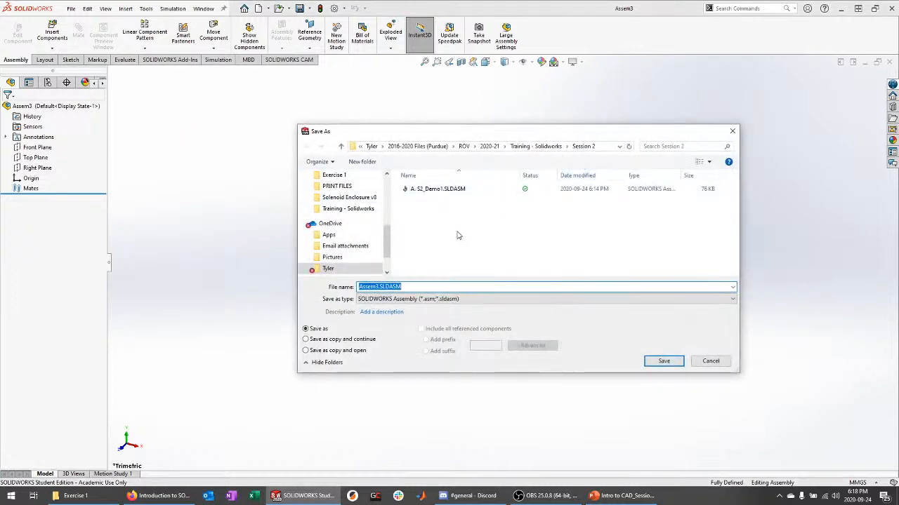
{"action": "left_click", "coordinate": [536, 146]}
{"action": "left_click", "coordinate": [452, 209]}
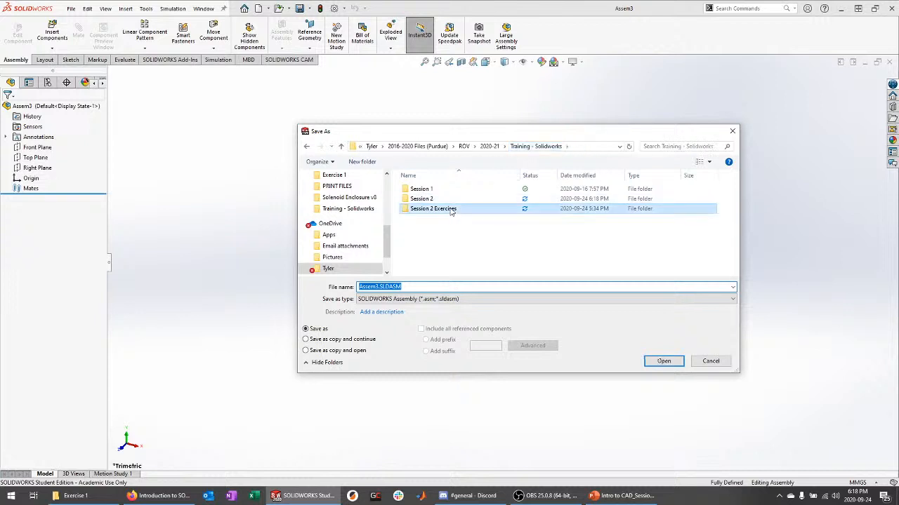
{"action": "double_click", "coordinate": [452, 209]}
{"action": "double_click", "coordinate": [427, 190]}
{"action": "left_click", "coordinate": [431, 288]}
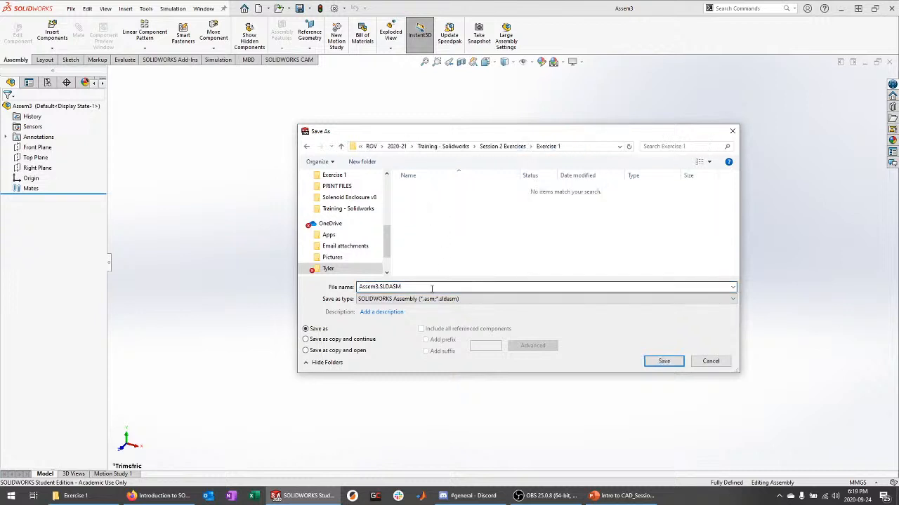
{"action": "left_click", "coordinate": [522, 290]}
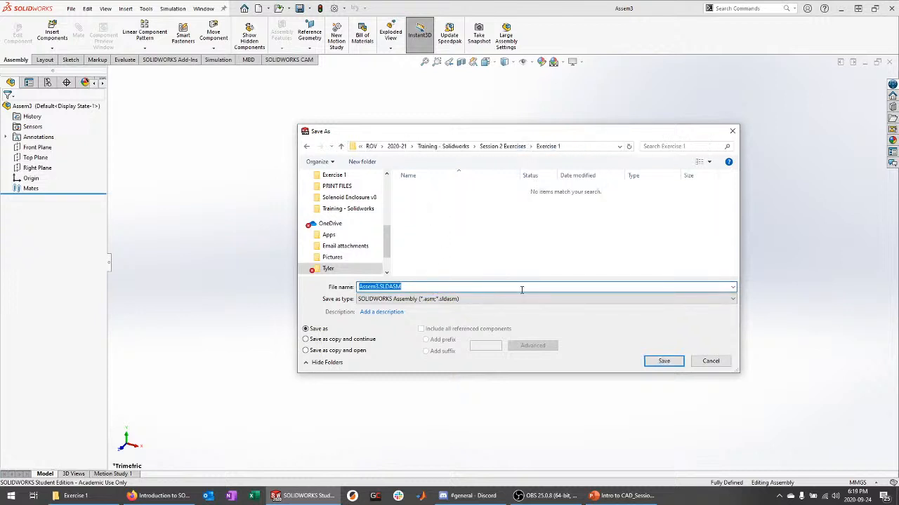
{"action": "type", "text": "A. Exercise1"}
{"action": "key", "text": "Return"}
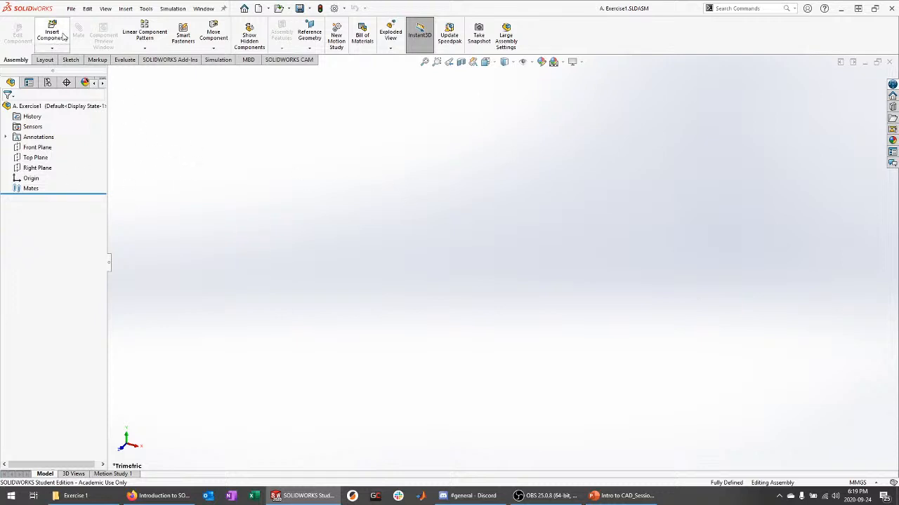
Insert the Exercise1_Base part as the first component of the assembly.
{"action": "left_click", "coordinate": [63, 36]}
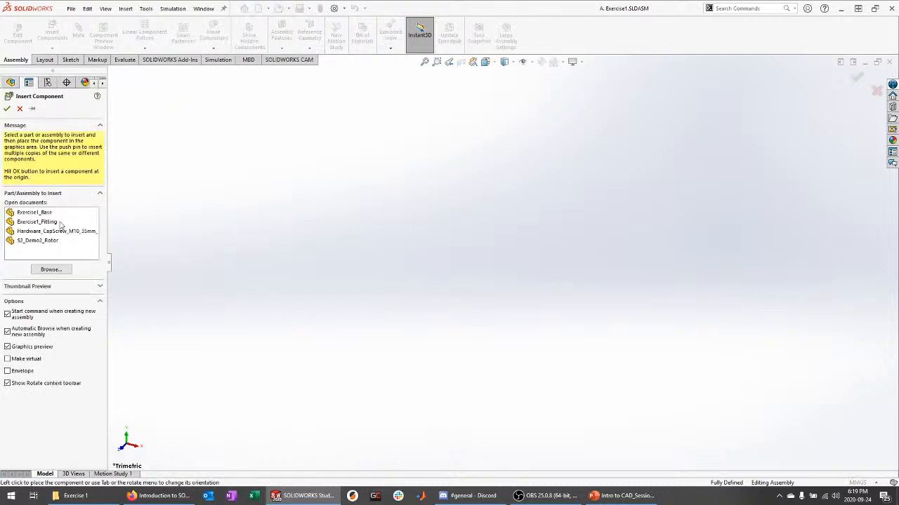
{"action": "left_click", "coordinate": [39, 213]}
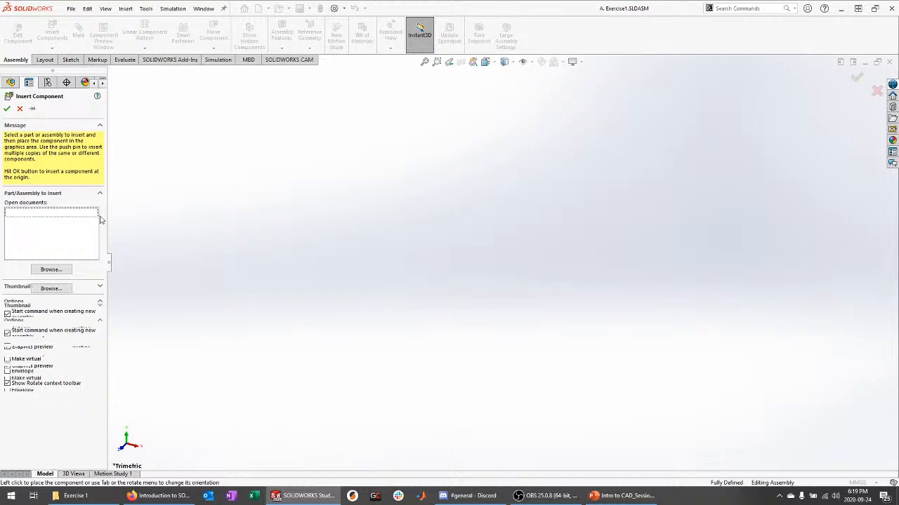
{"action": "left_click", "coordinate": [409, 243]}
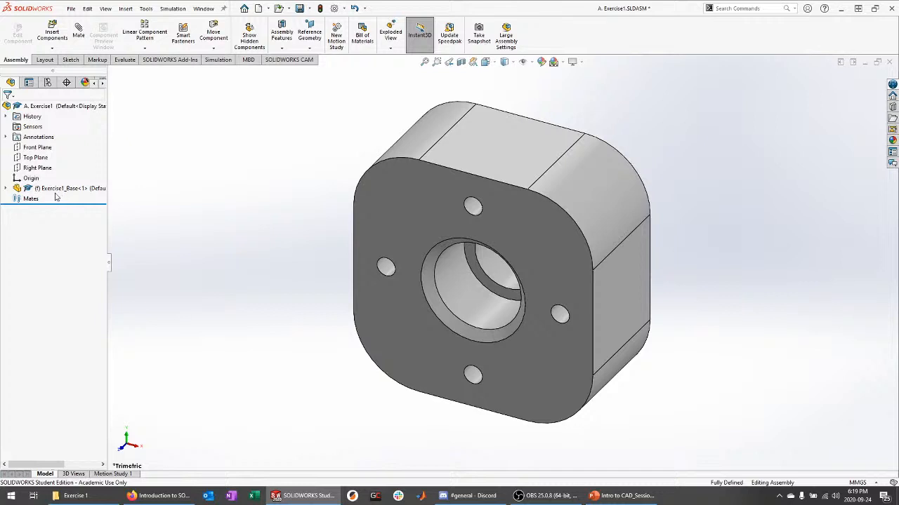
Show the assembly's Front, Top and Right planes in the model view.
{"action": "left_click", "coordinate": [44, 149]}
{"action": "left_click", "coordinate": [38, 168], "text": "shift"}
{"action": "left_click", "coordinate": [48, 155]}
{"action": "left_click", "coordinate": [203, 160]}
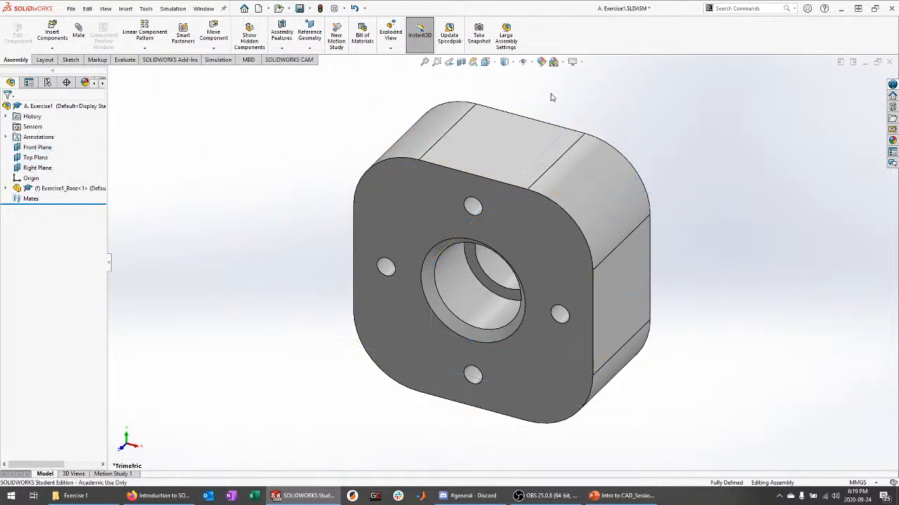
{"action": "left_click", "coordinate": [522, 62]}
{"action": "left_click", "coordinate": [524, 101]}
{"action": "middle_click_drag", "start_coordinate": [319, 134], "coordinate": [142, 203]}
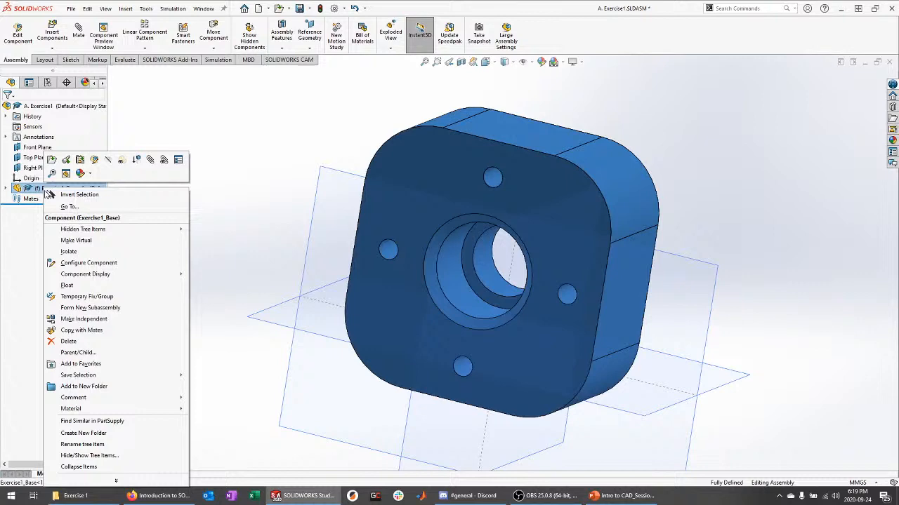
Float the Exercise1_Base component and move it away from the assembly's reference planes.
{"action": "left_click", "coordinate": [66, 285]}
{"action": "left_click_drag", "start_coordinate": [489, 129], "coordinate": [461, 127]}
{"action": "left_click", "coordinate": [196, 132]}
{"action": "middle_click_drag", "start_coordinate": [196, 132], "coordinate": [219, 317]}
{"action": "scroll", "coordinate": [146, 350], "scroll_direction": "down", "scroll_amount": 1}
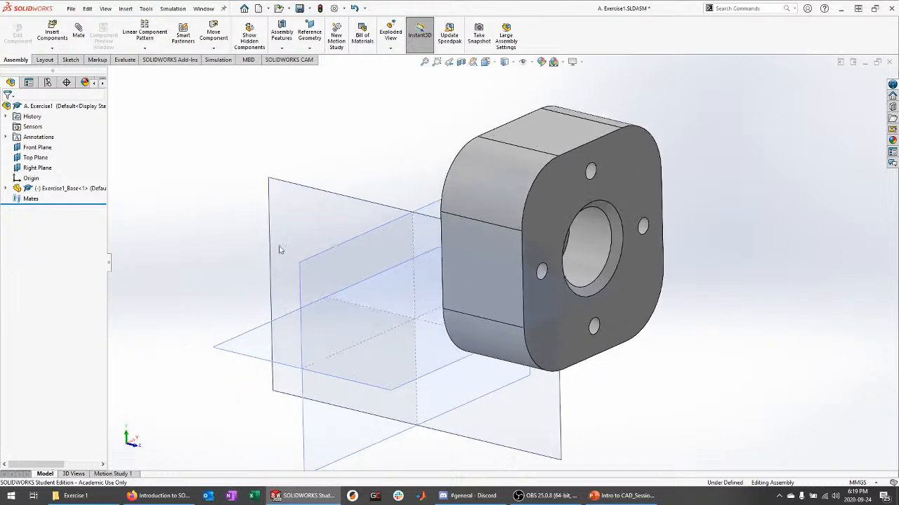
Add a coincident mate between the Exercise1_Base component's Front Plane and the assembly's Front Plane.
{"action": "left_click", "coordinate": [5, 189]}
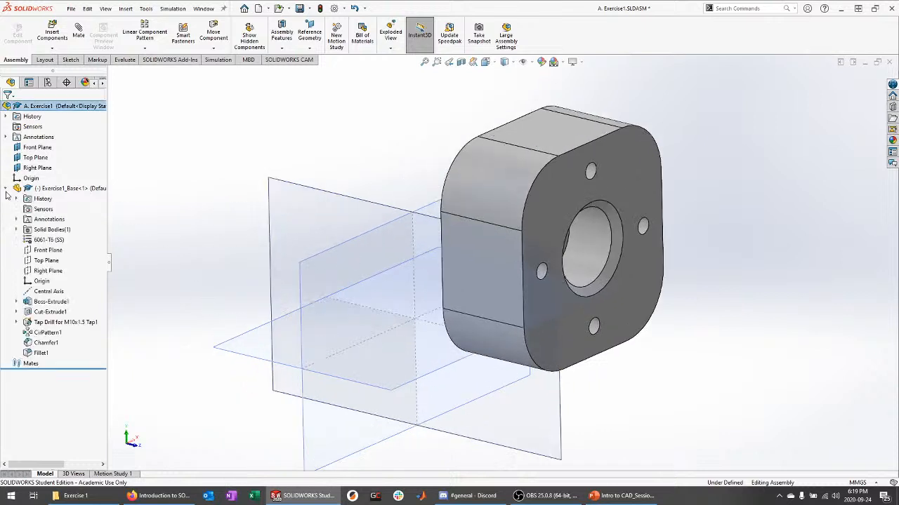
{"action": "left_click", "coordinate": [69, 189]}
{"action": "left_click", "coordinate": [7, 189]}
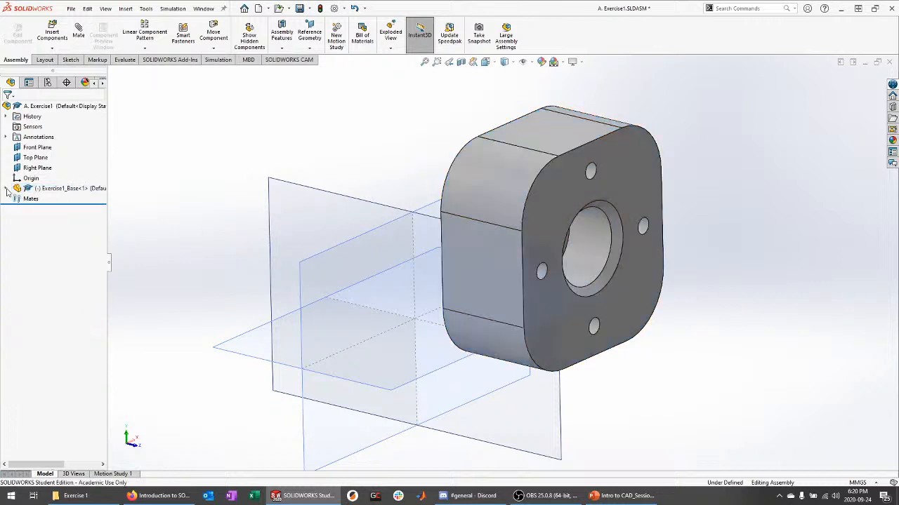
{"action": "left_click", "coordinate": [6, 189]}
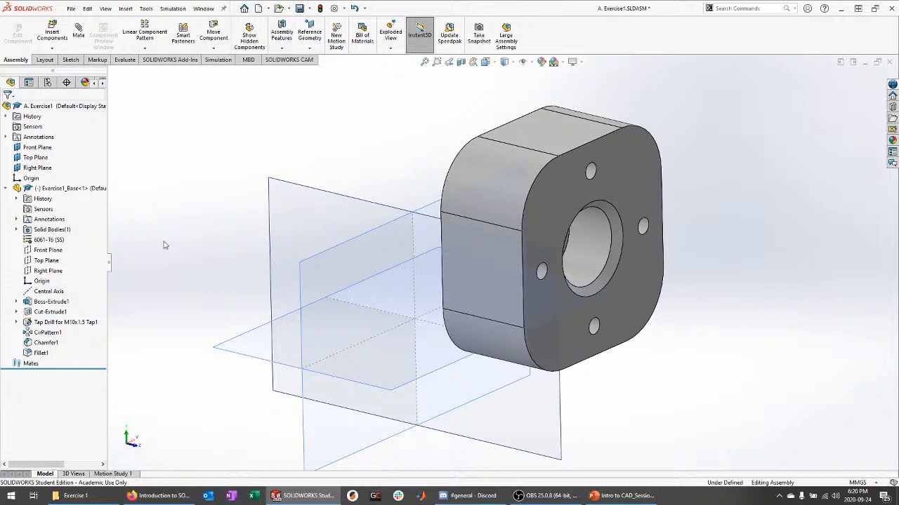
{"action": "left_click", "coordinate": [79, 35]}
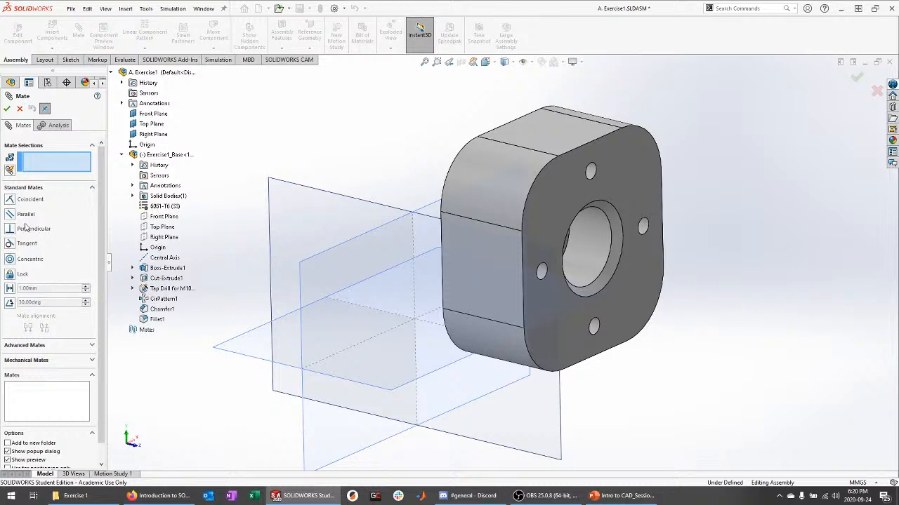
{"action": "left_click", "coordinate": [111, 73]}
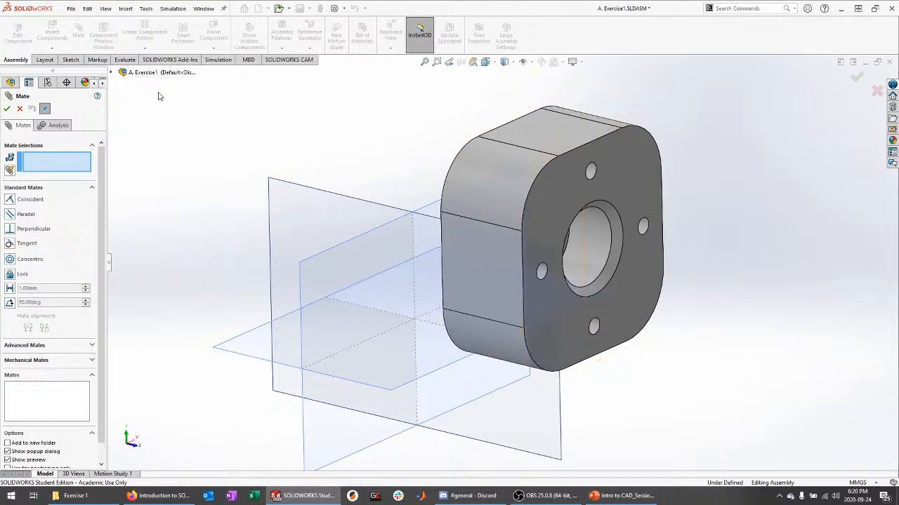
{"action": "left_click", "coordinate": [111, 73]}
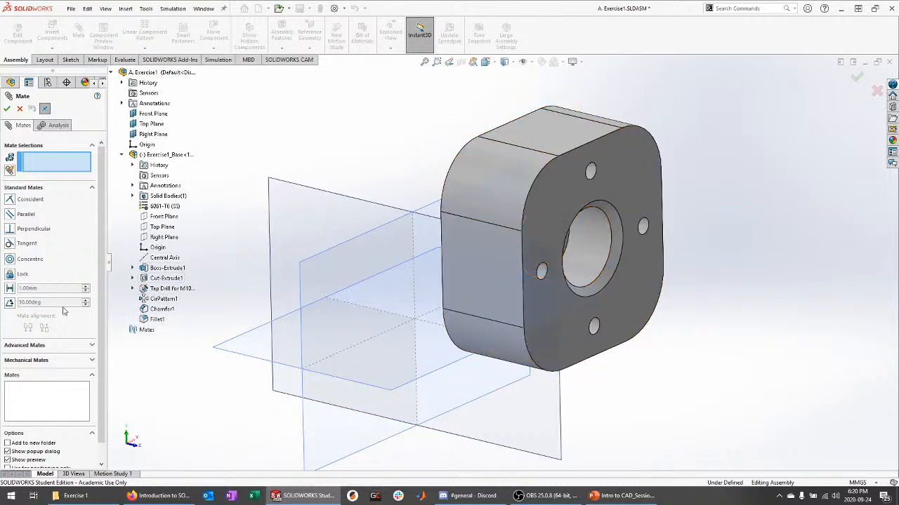
{"action": "left_click", "coordinate": [171, 220]}
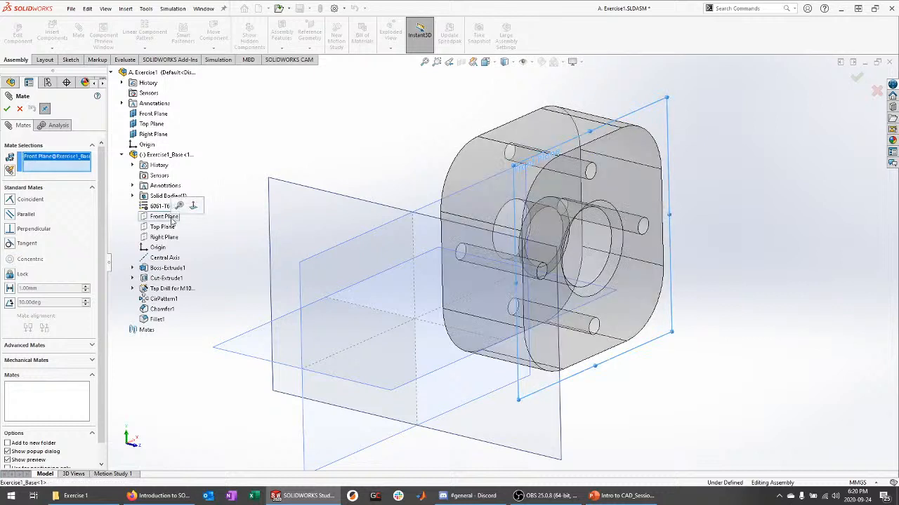
{"action": "left_click", "coordinate": [165, 118]}
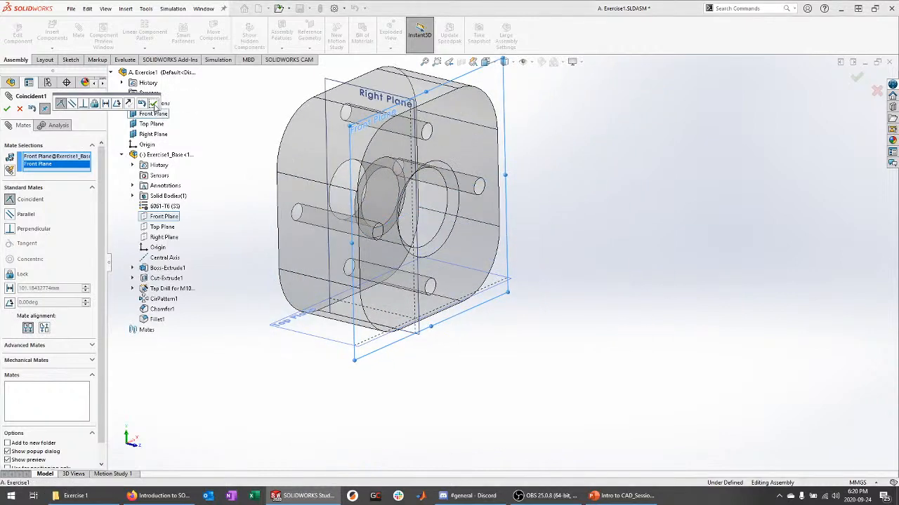
{"action": "left_click", "coordinate": [153, 103]}
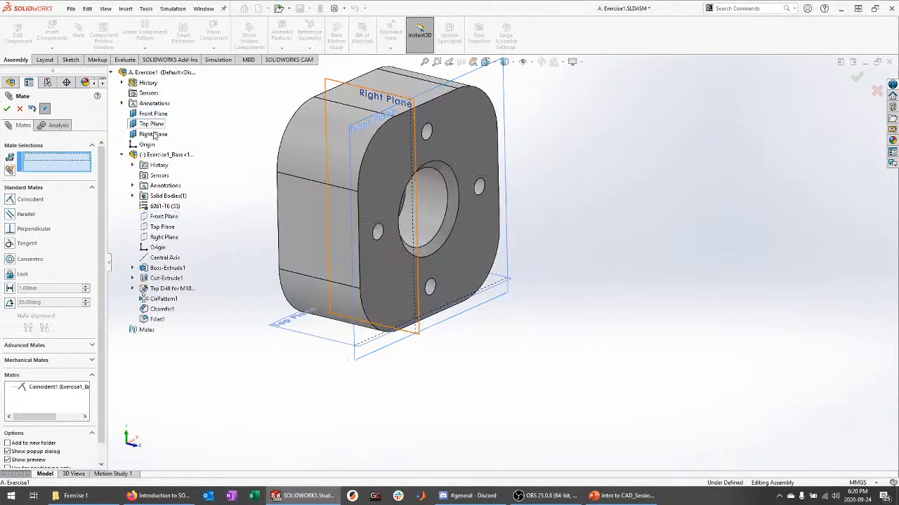
Mate the base's Top and Right planes coincident with the assembly's matching Top and Right planes.
{"action": "left_click", "coordinate": [163, 227]}
{"action": "left_click", "coordinate": [151, 123]}
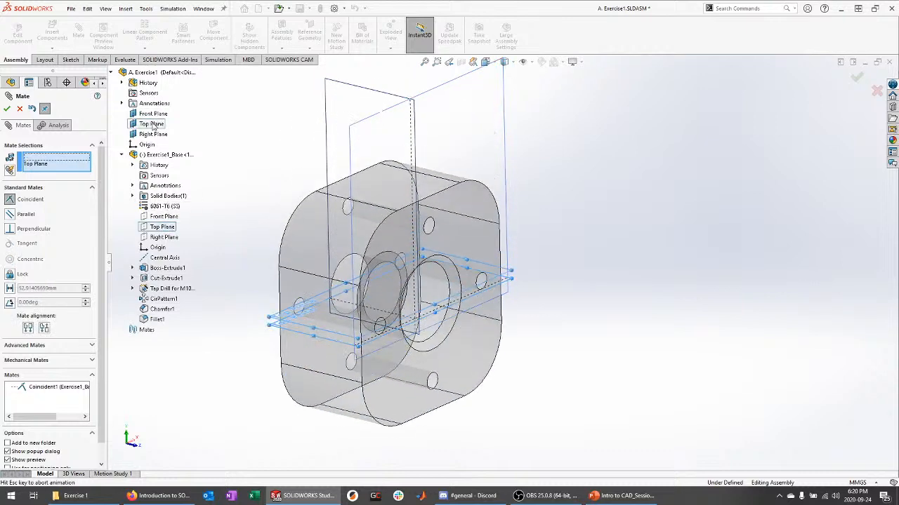
{"action": "left_click", "coordinate": [116, 110]}
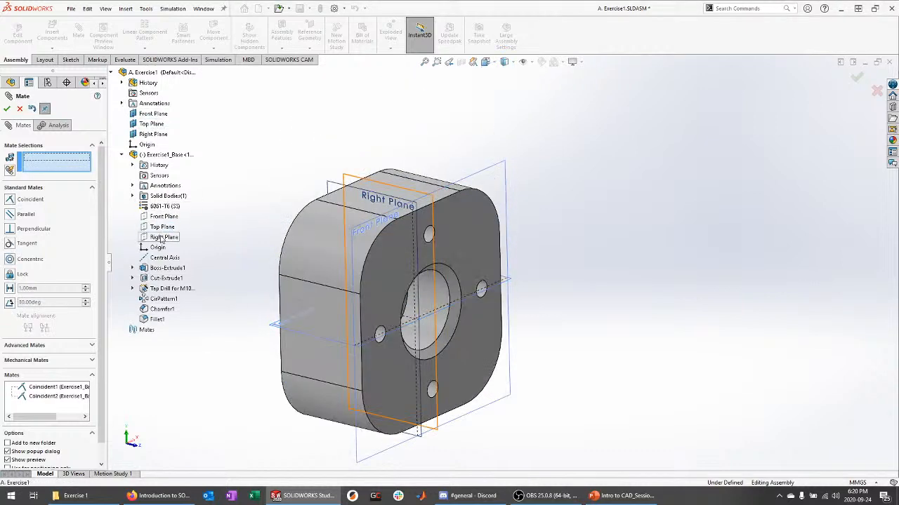
{"action": "left_click", "coordinate": [164, 237]}
{"action": "left_click", "coordinate": [155, 134]}
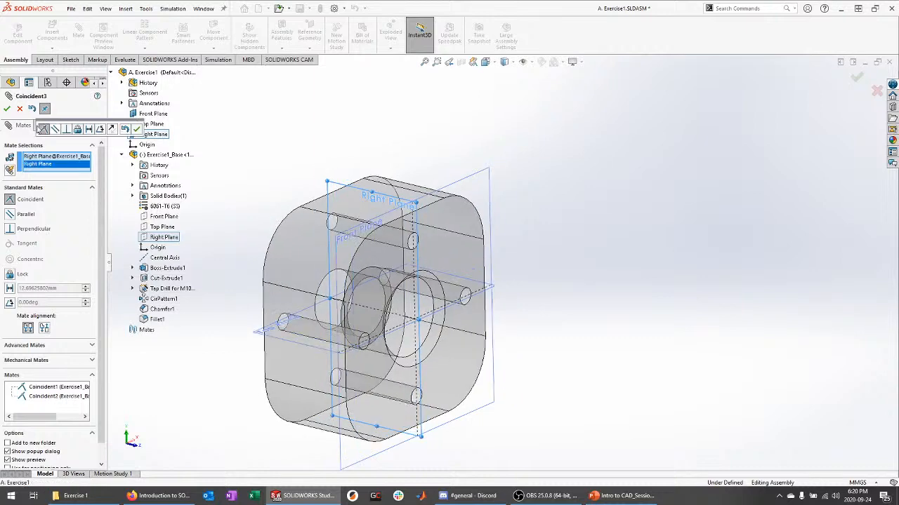
{"action": "left_click", "coordinate": [7, 109]}
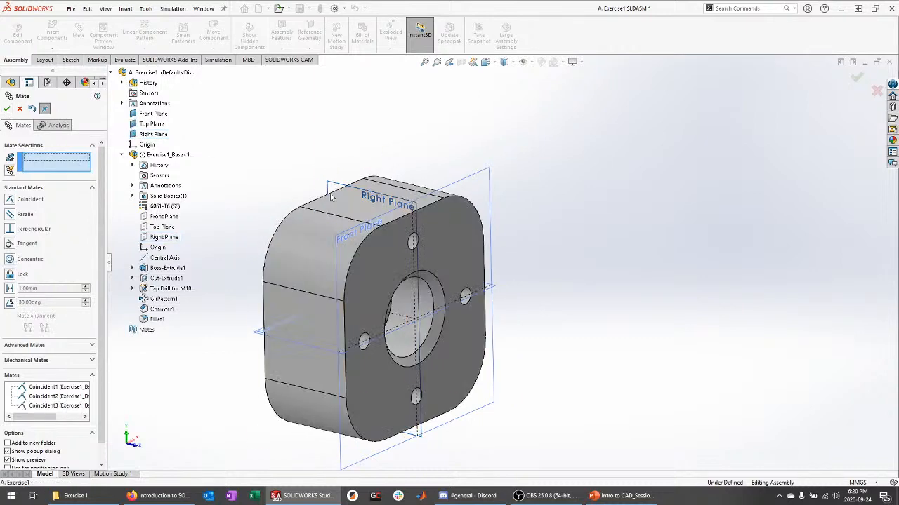
{"action": "left_click", "coordinate": [20, 109]}
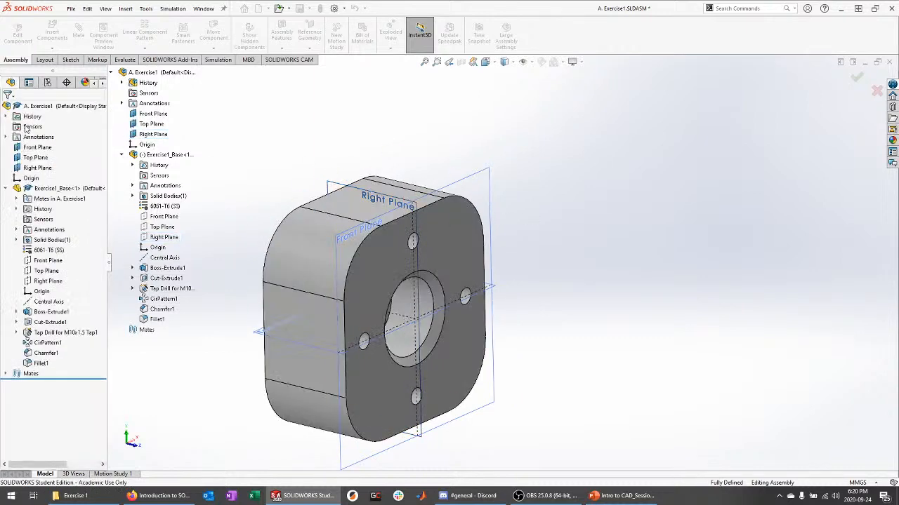
{"action": "left_click", "coordinate": [70, 188]}
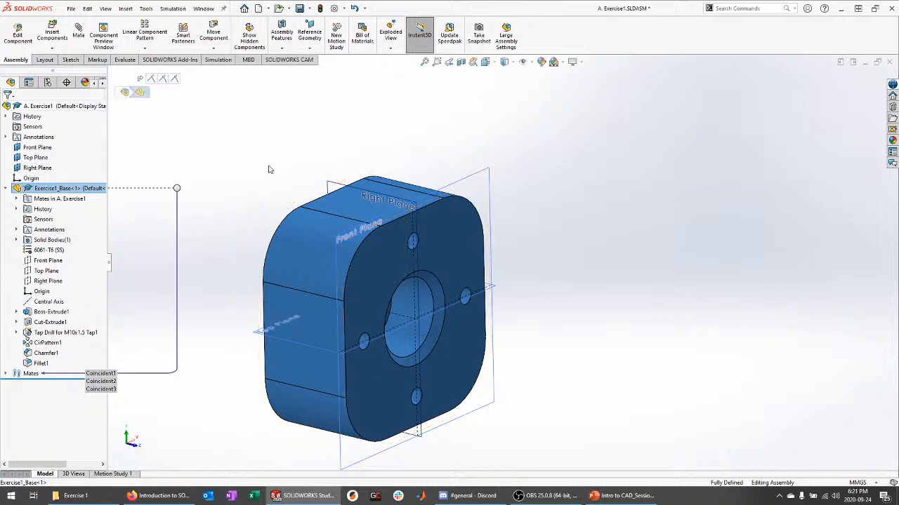
{"action": "left_click", "coordinate": [533, 177]}
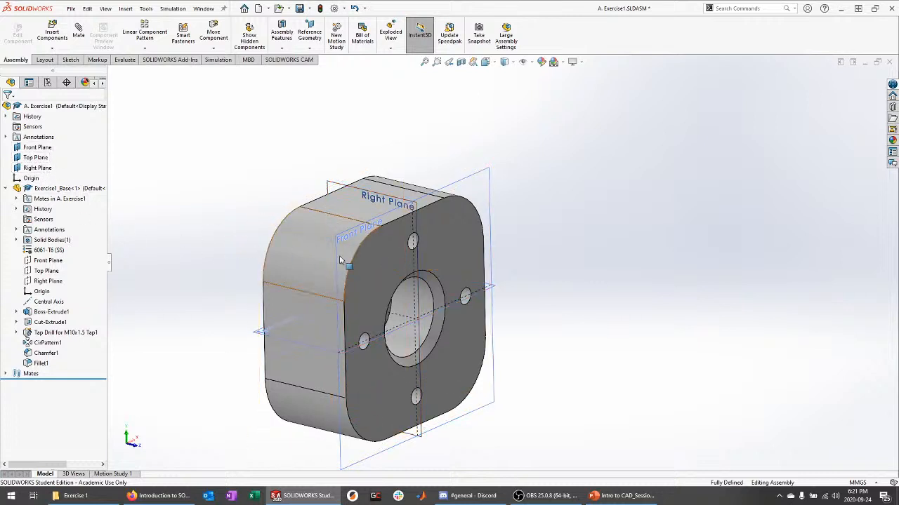
{"action": "left_click", "coordinate": [400, 258]}
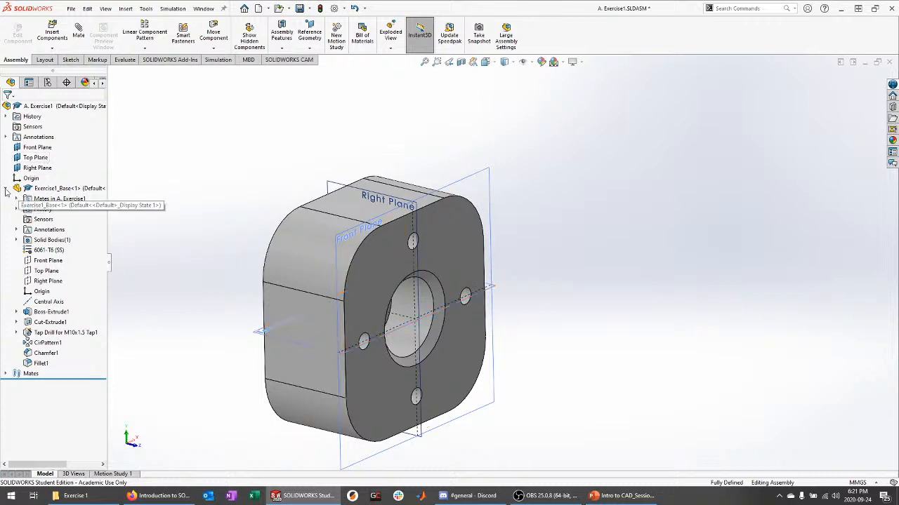
Insert the Exercise1_Fitting part into the assembly, placing it freely beside the base's front face.
{"action": "left_click", "coordinate": [6, 189]}
{"action": "scroll", "coordinate": [313, 160], "scroll_direction": "up", "scroll_amount": 1}
{"action": "scroll", "coordinate": [393, 368], "scroll_direction": "down", "scroll_amount": 1}
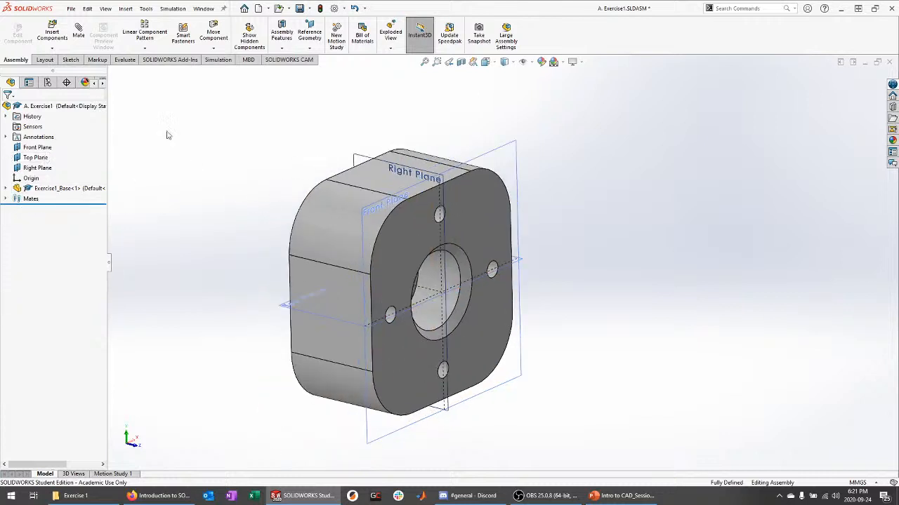
{"action": "left_click", "coordinate": [52, 33]}
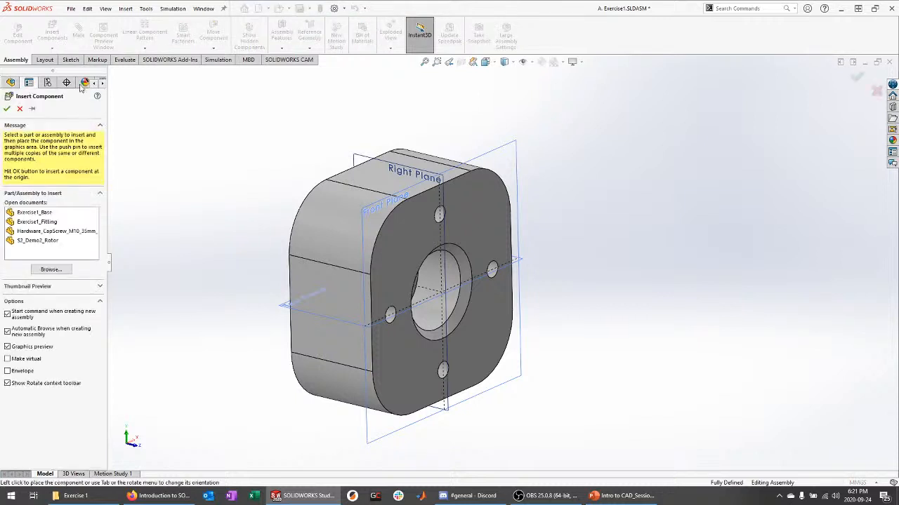
{"action": "left_click", "coordinate": [35, 222]}
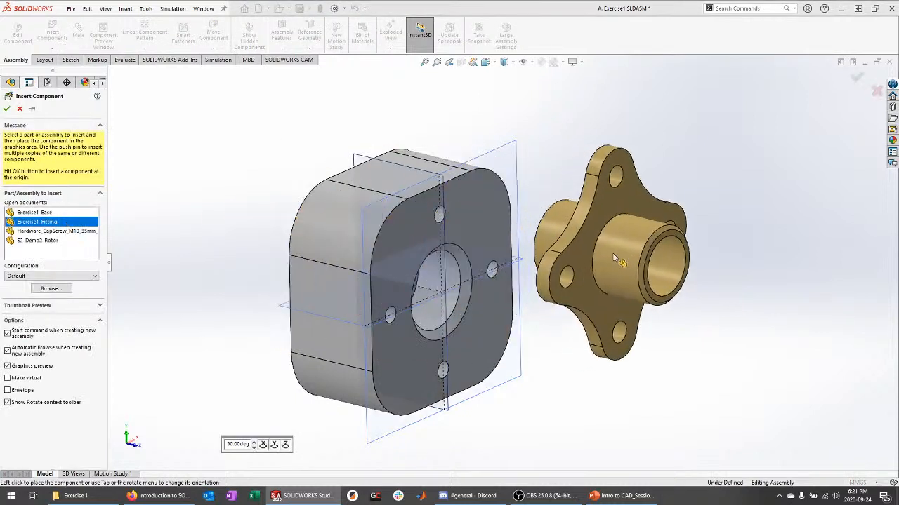
{"action": "left_click", "coordinate": [660, 249]}
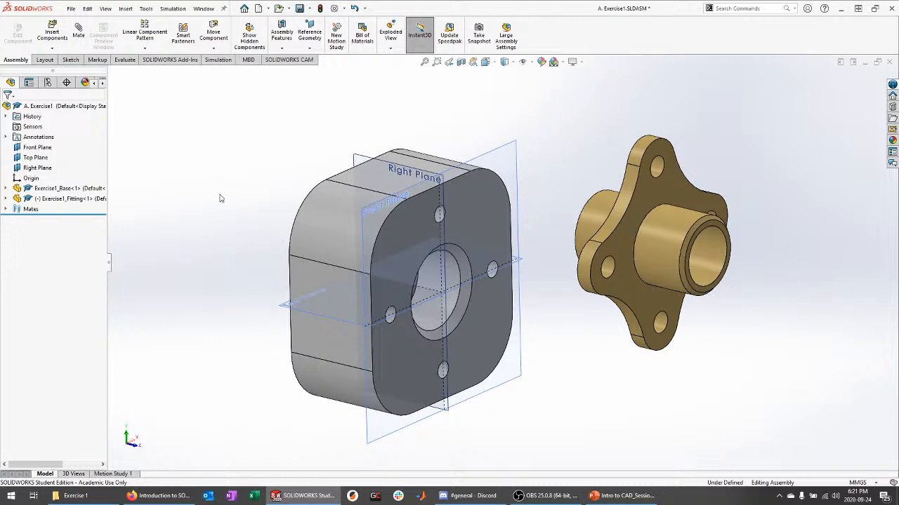
Examine the fitting's flange and both cylindrical ends against the base's bore, consulting the Exercise 1 slide in PowerPoint for the assembled arrangement.
{"action": "middle_click_drag", "start_coordinate": [220, 199], "coordinate": [247, 217]}
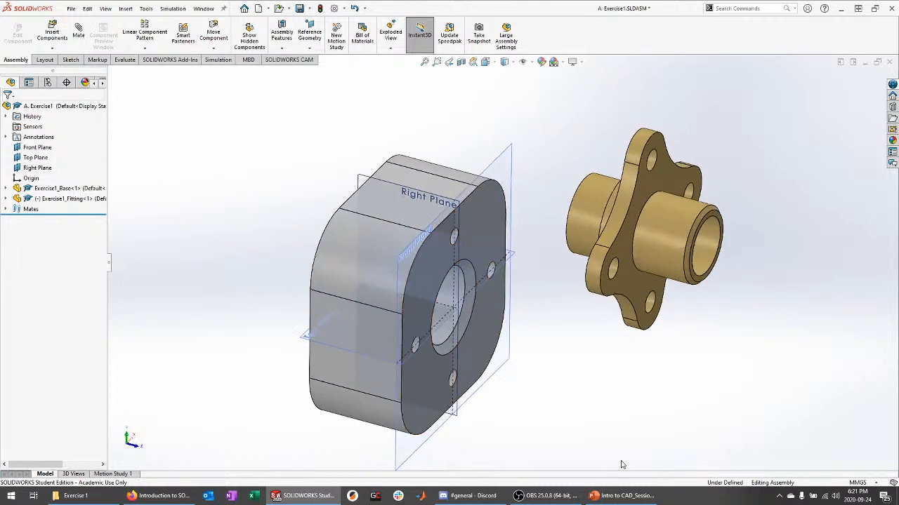
{"action": "mouse_move", "coordinate": [667, 245]}
{"action": "middle_mouse_down"}
{"action": "mouse_move", "coordinate": [635, 271]}
{"action": "mouse_move", "coordinate": [673, 327]}
{"action": "mouse_move", "coordinate": [654, 239]}
{"action": "middle_mouse_up"}
{"action": "scroll", "coordinate": [653, 131], "scroll_direction": "down", "scroll_amount": 3}
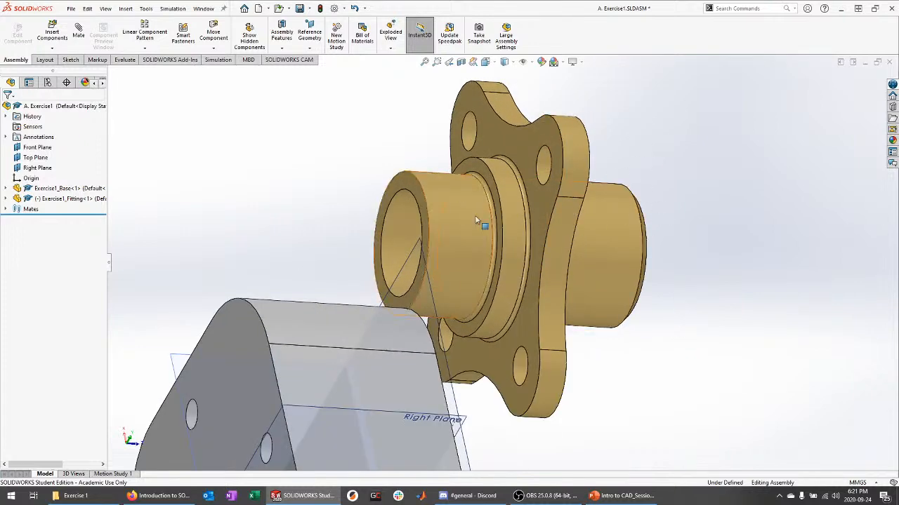
{"action": "mouse_move", "coordinate": [511, 197]}
{"action": "middle_mouse_down"}
{"action": "mouse_move", "coordinate": [482, 179]}
{"action": "mouse_move", "coordinate": [505, 210]}
{"action": "middle_mouse_up"}
{"action": "left_click", "coordinate": [621, 496]}
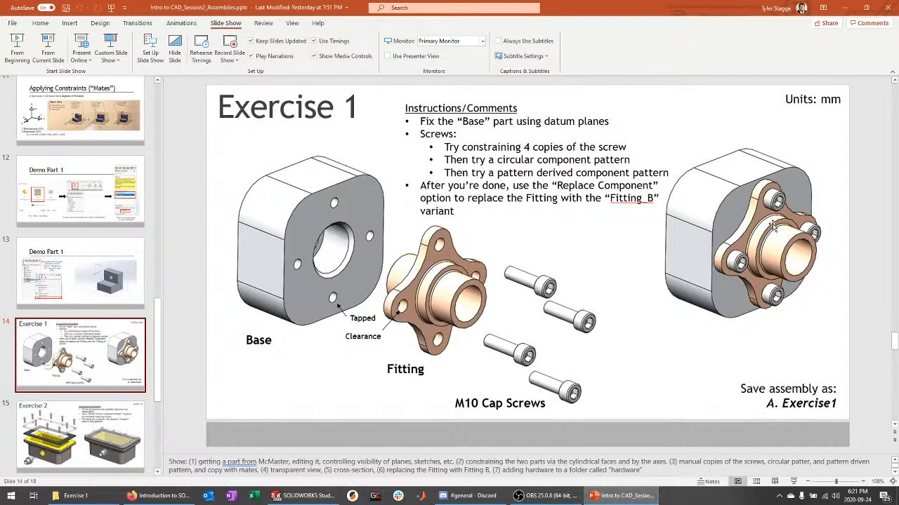
{"action": "left_click", "coordinate": [322, 499]}
{"action": "middle_click_drag", "start_coordinate": [387, 187], "coordinate": [454, 281]}
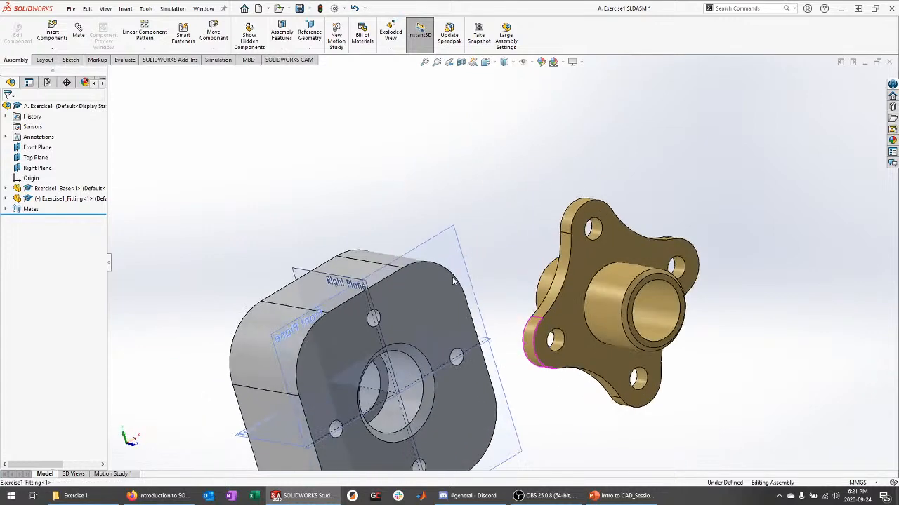
{"action": "scroll", "coordinate": [492, 274], "scroll_direction": "up", "scroll_amount": 3}
{"action": "scroll", "coordinate": [594, 288], "scroll_direction": "down", "scroll_amount": 5}
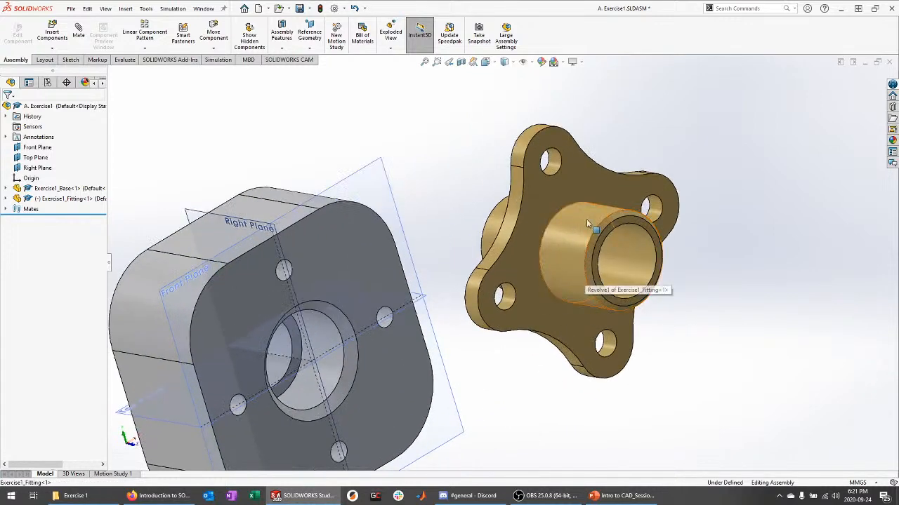
{"action": "middle_click_drag", "start_coordinate": [589, 231], "coordinate": [302, 318]}
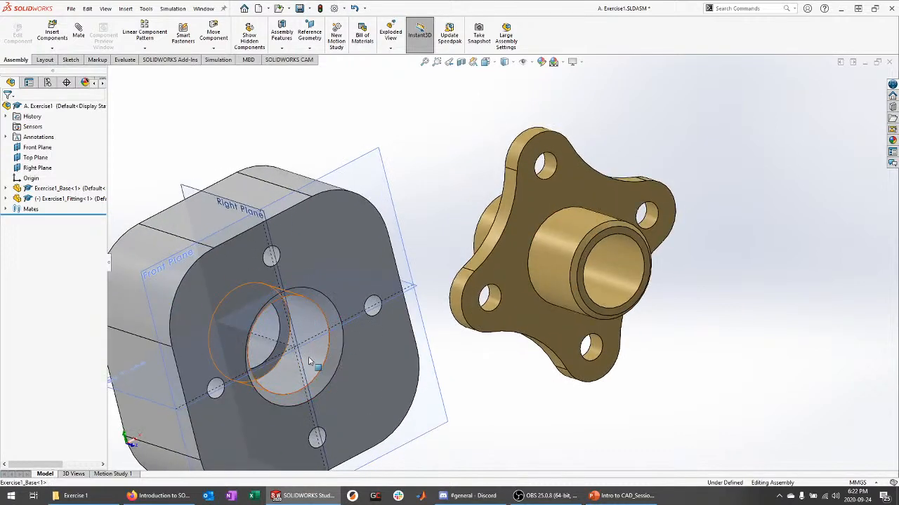
{"action": "scroll", "coordinate": [530, 175], "scroll_direction": "up", "scroll_amount": 1}
{"action": "scroll", "coordinate": [393, 337], "scroll_direction": "up", "scroll_amount": 1}
{"action": "scroll", "coordinate": [322, 363], "scroll_direction": "down", "scroll_amount": 1}
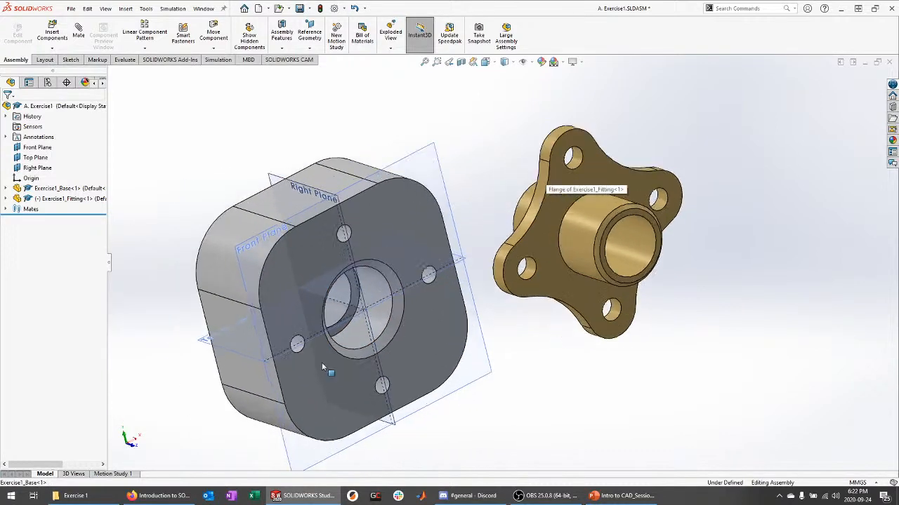
Hide the assembly's Front, Top and Right planes in the model view.
{"action": "left_click", "coordinate": [37, 148]}
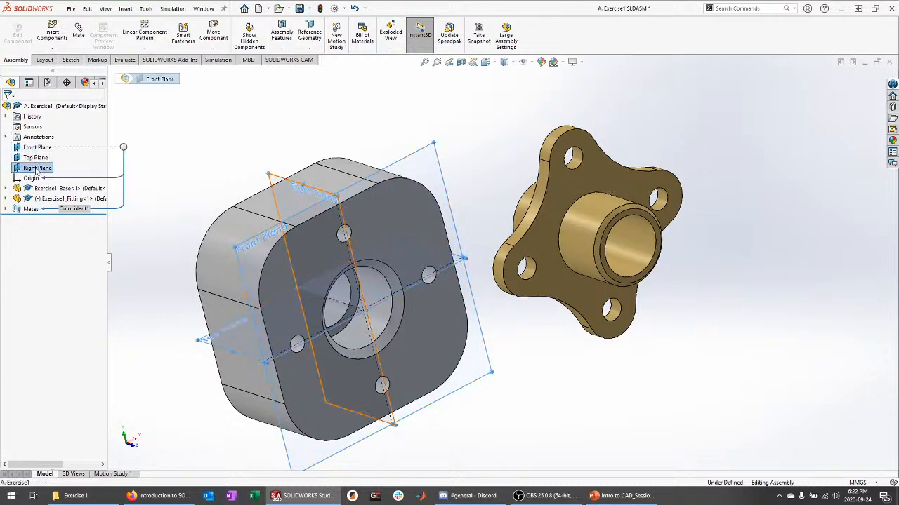
{"action": "left_click", "coordinate": [36, 169], "text": "shift"}
{"action": "left_click", "coordinate": [47, 153]}
{"action": "left_click", "coordinate": [144, 155]}
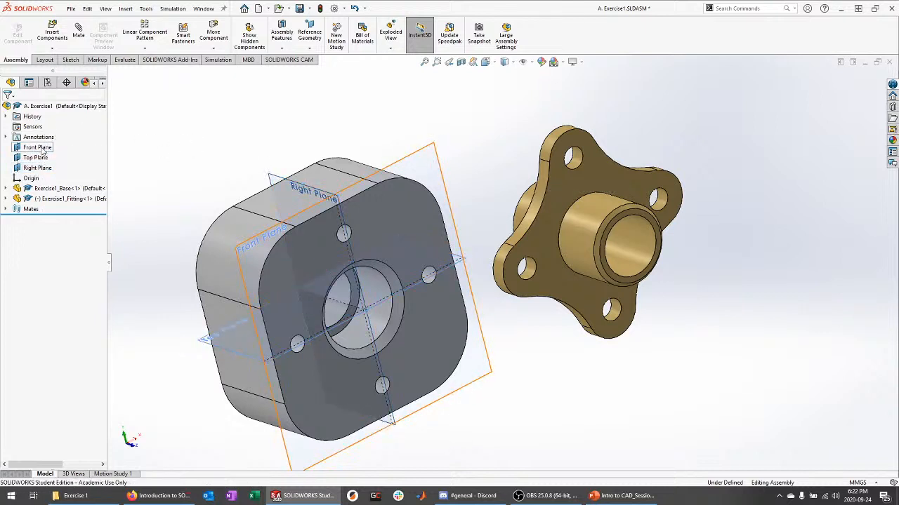
{"action": "left_click", "coordinate": [40, 149]}
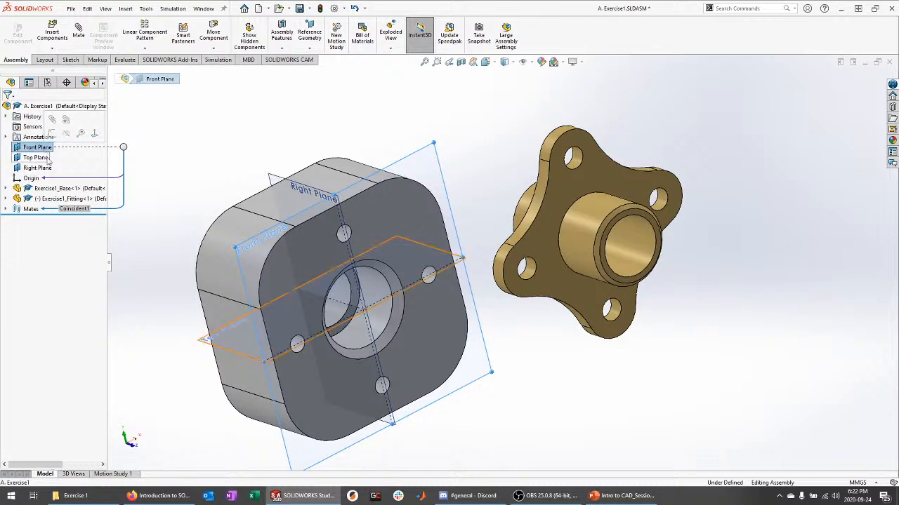
{"action": "left_click", "coordinate": [37, 169], "text": "shift"}
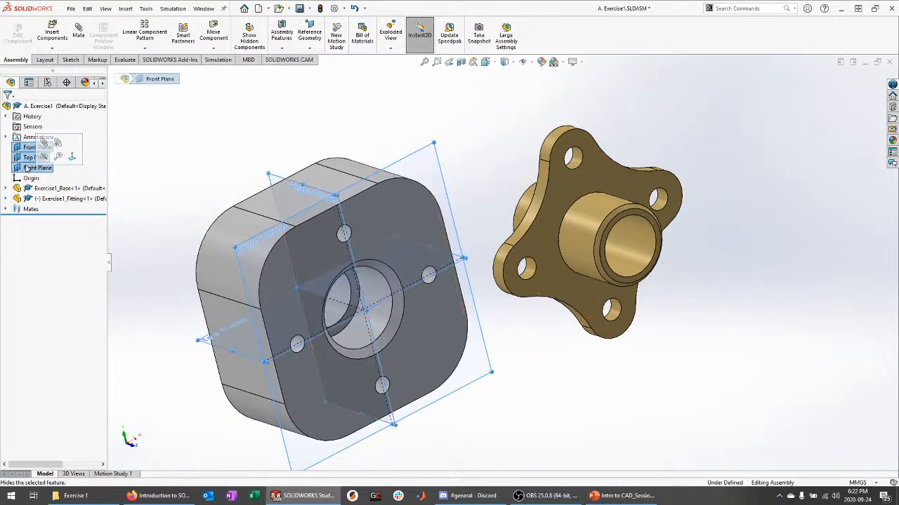
{"action": "left_click", "coordinate": [44, 159]}
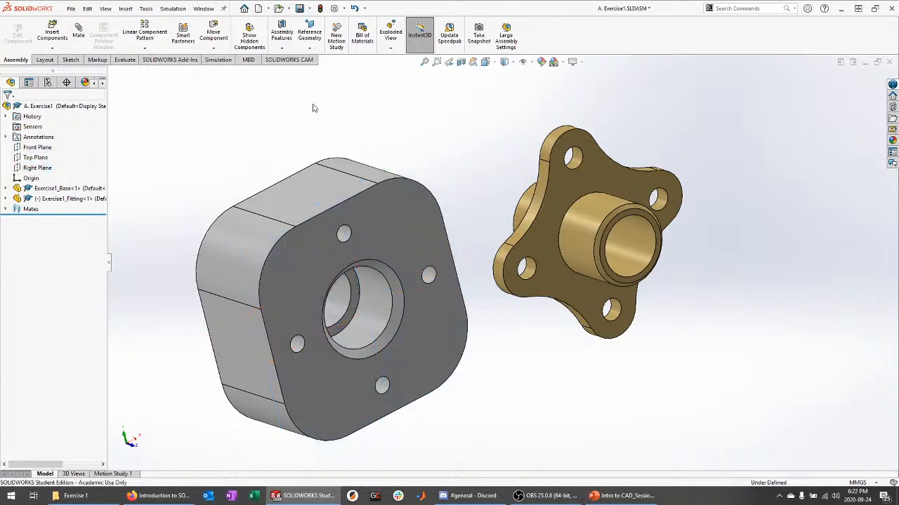
Move the unconstrained Exercise1_Fitting component slightly upward, keeping it clear of the base.
{"action": "middle_click_drag", "start_coordinate": [506, 207], "coordinate": [516, 181]}
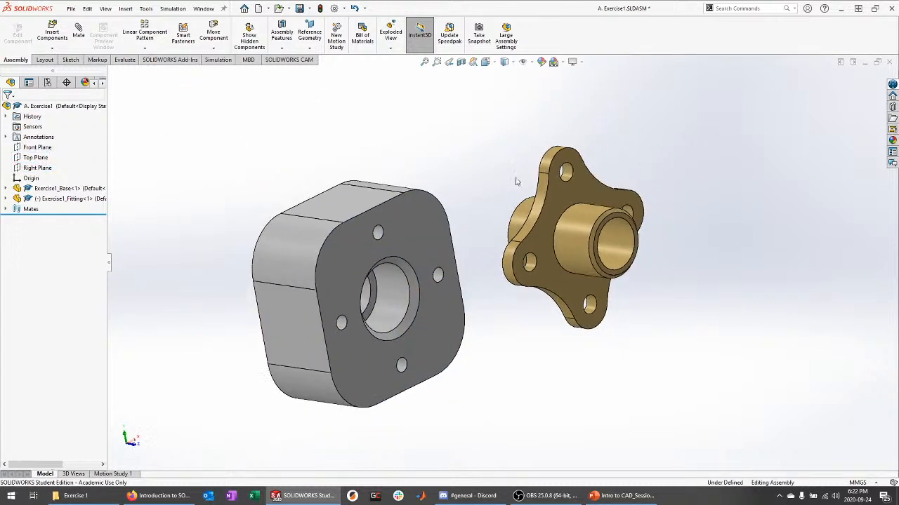
{"action": "left_click_drag", "start_coordinate": [524, 232], "coordinate": [551, 160]}
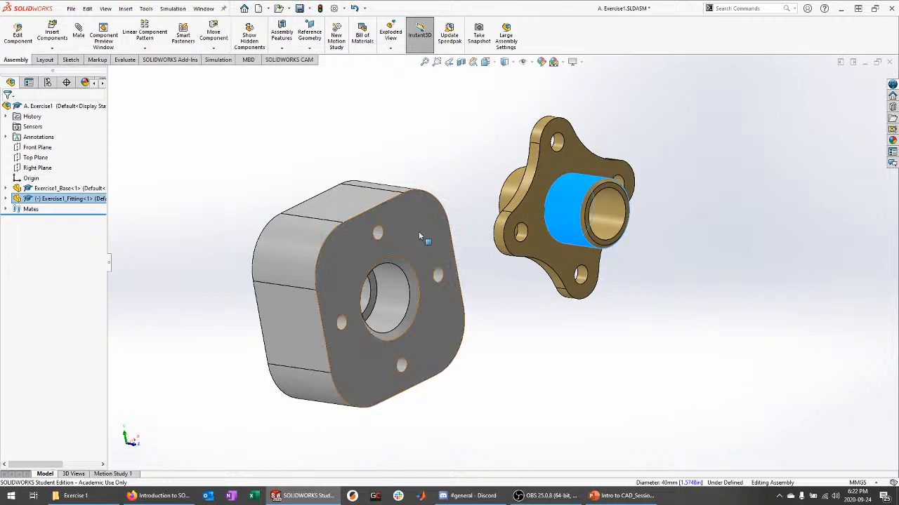
Add a concentric mate between the fitting's 40 mm outer cylindrical face on the side facing away from the base and the base's central bore.
{"action": "left_click", "coordinate": [377, 228]}
{"action": "left_click_drag", "start_coordinate": [558, 202], "coordinate": [591, 178]}
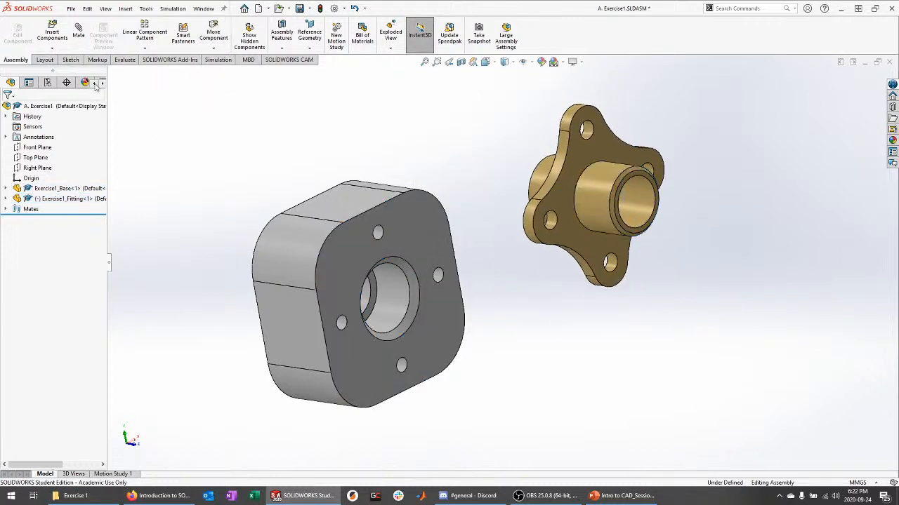
{"action": "left_click", "coordinate": [83, 47]}
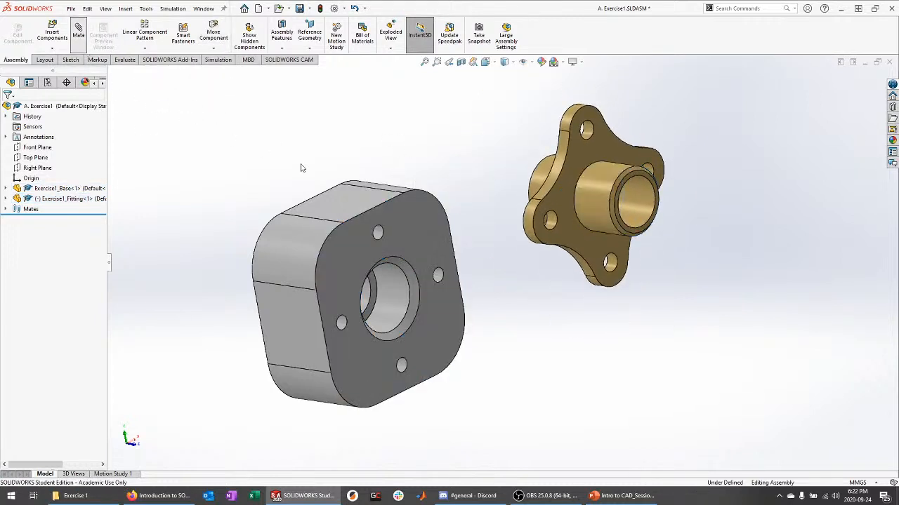
{"action": "left_click", "coordinate": [600, 190]}
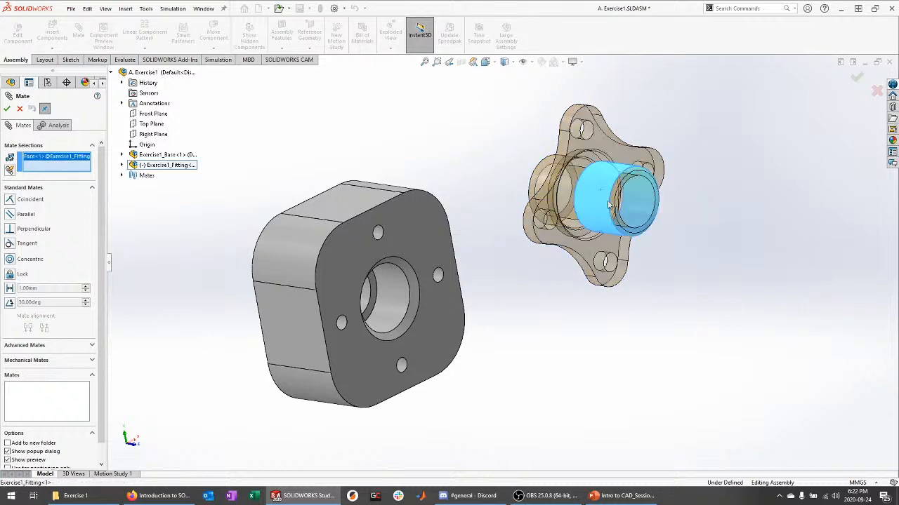
{"action": "middle_click_drag", "start_coordinate": [696, 205], "coordinate": [618, 266]}
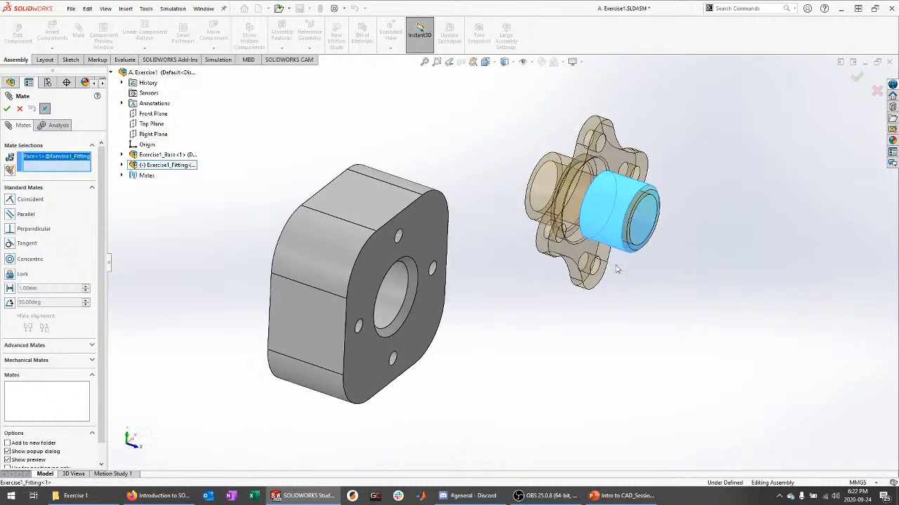
{"action": "middle_click_drag", "start_coordinate": [523, 323], "coordinate": [497, 311]}
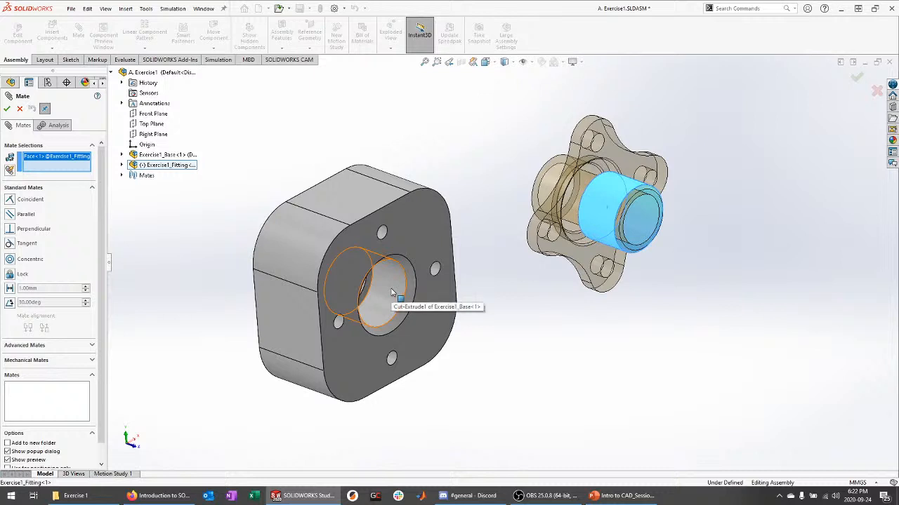
{"action": "left_click", "coordinate": [392, 294]}
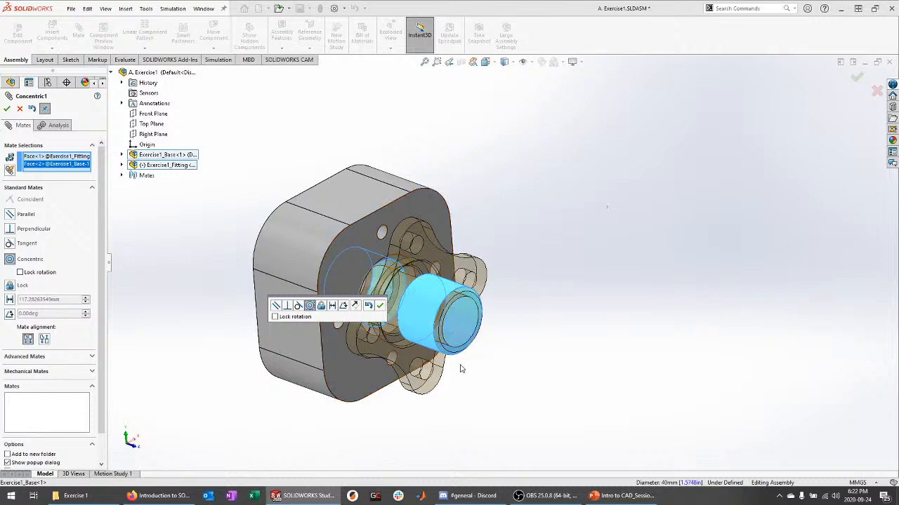
{"action": "middle_click_drag", "start_coordinate": [574, 321], "coordinate": [601, 289]}
{"action": "left_click", "coordinate": [7, 108]}
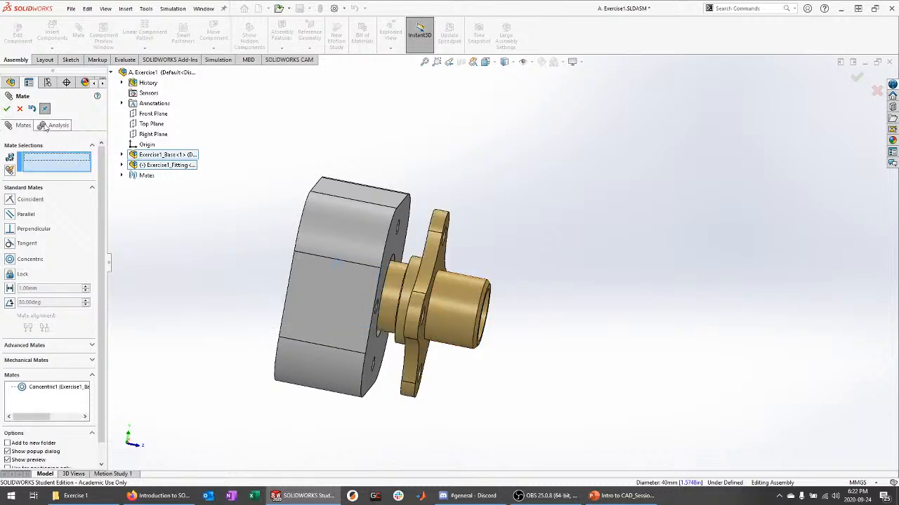
{"action": "left_click", "coordinate": [19, 109]}
Slide the fitting along the bore axis away from the base and compare its orientation with the Exercise 1 slide in PowerPoint.
{"action": "left_click", "coordinate": [462, 315]}
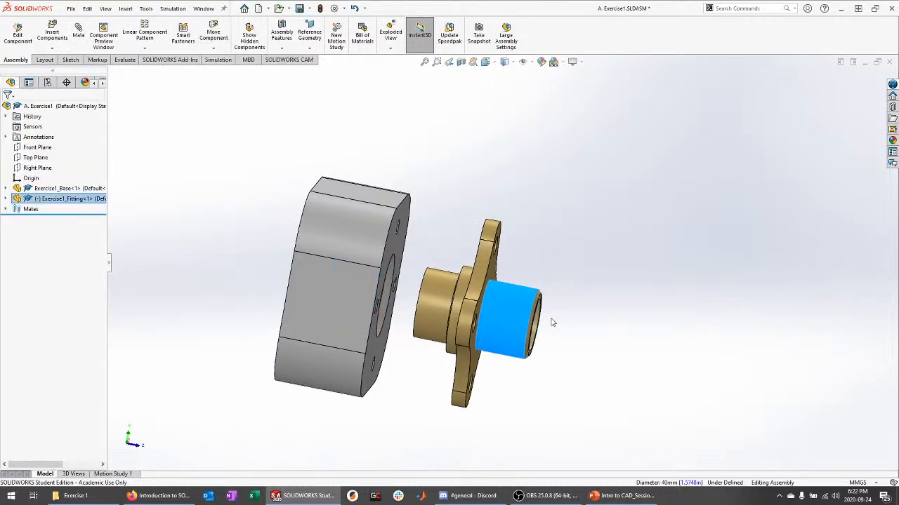
{"action": "left_click", "coordinate": [557, 253]}
{"action": "middle_click_drag", "start_coordinate": [558, 253], "coordinate": [459, 314]}
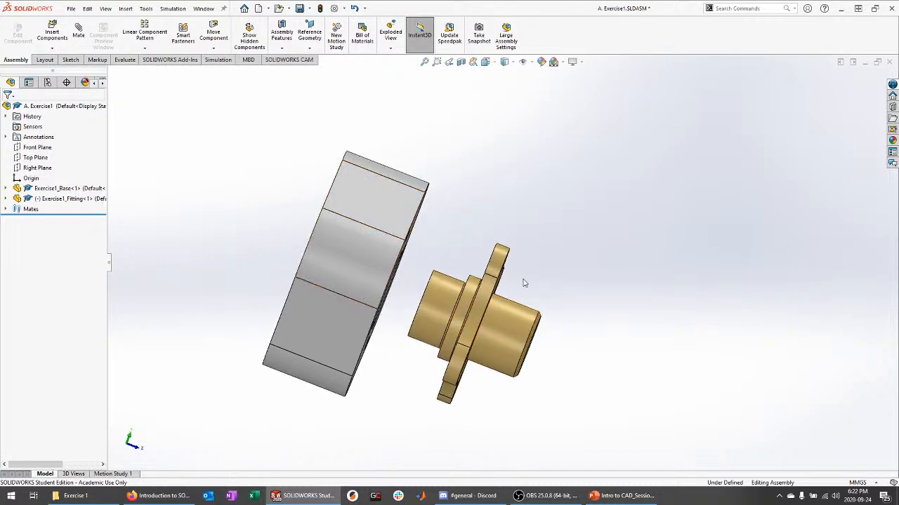
{"action": "middle_click_drag", "start_coordinate": [523, 280], "coordinate": [594, 384]}
{"action": "left_click", "coordinate": [622, 496]}
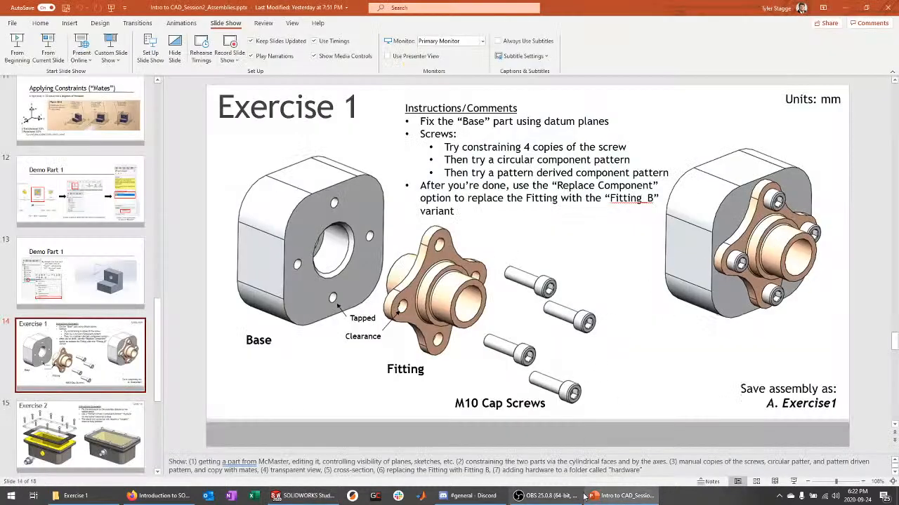
{"action": "left_click", "coordinate": [623, 496]}
{"action": "middle_click_drag", "start_coordinate": [562, 410], "coordinate": [588, 305]}
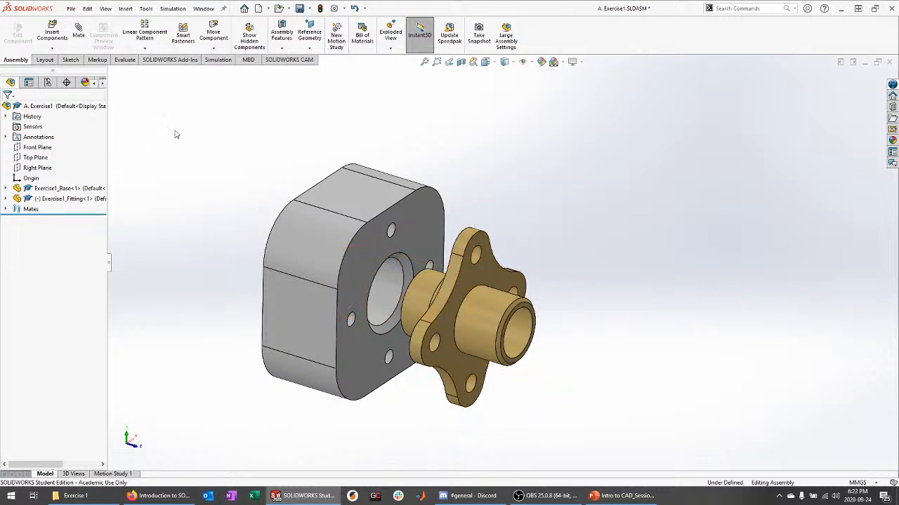
Flip the mate alignment of the fitting's concentric mate with the base bore so the fitting faces the other way.
{"action": "left_click", "coordinate": [7, 200]}
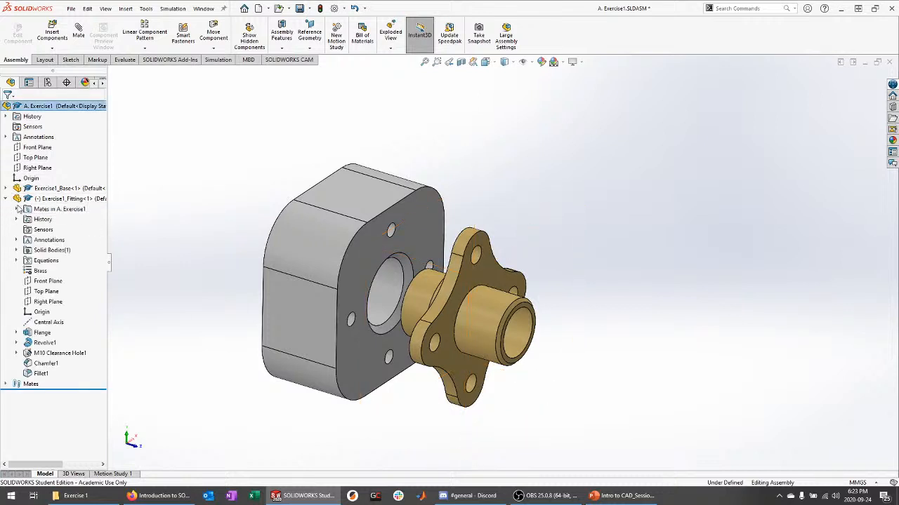
{"action": "left_click", "coordinate": [74, 200]}
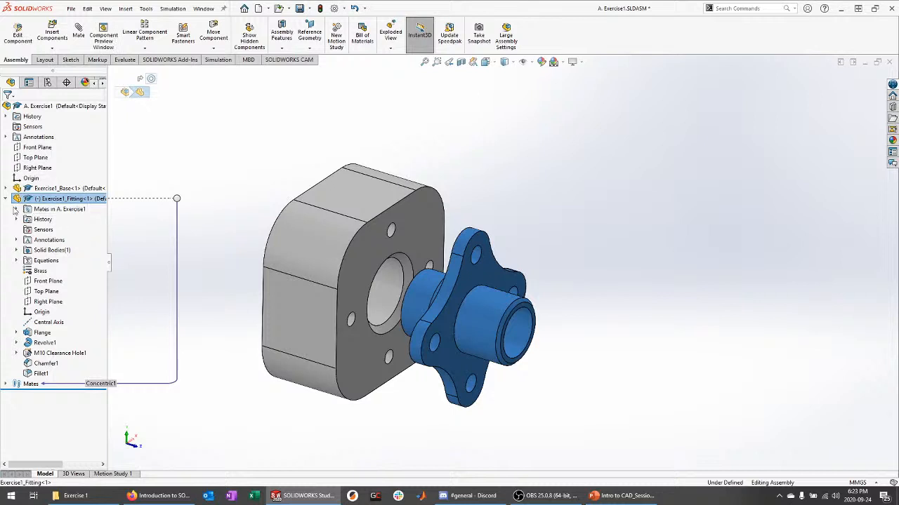
{"action": "left_click", "coordinate": [16, 209]}
{"action": "left_click", "coordinate": [60, 210]}
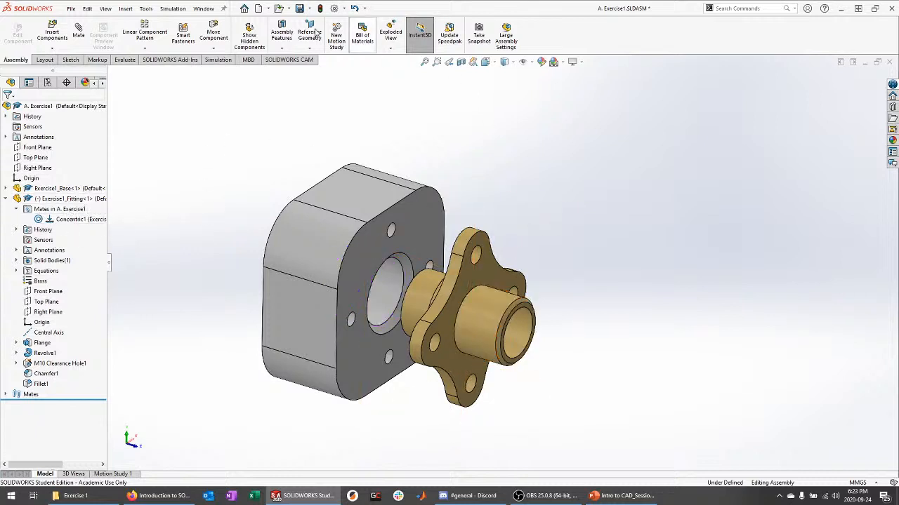
{"action": "left_click", "coordinate": [77, 221]}
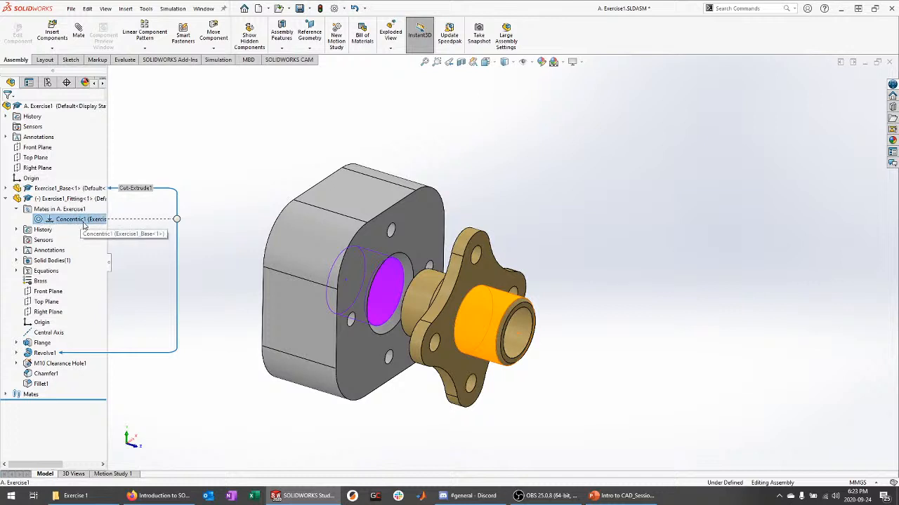
{"action": "right_click", "coordinate": [74, 224]}
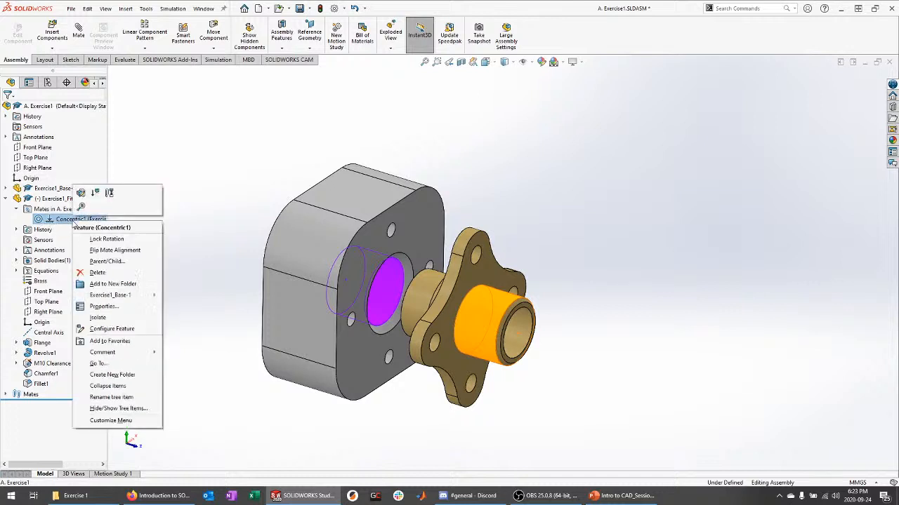
{"action": "left_click", "coordinate": [105, 253]}
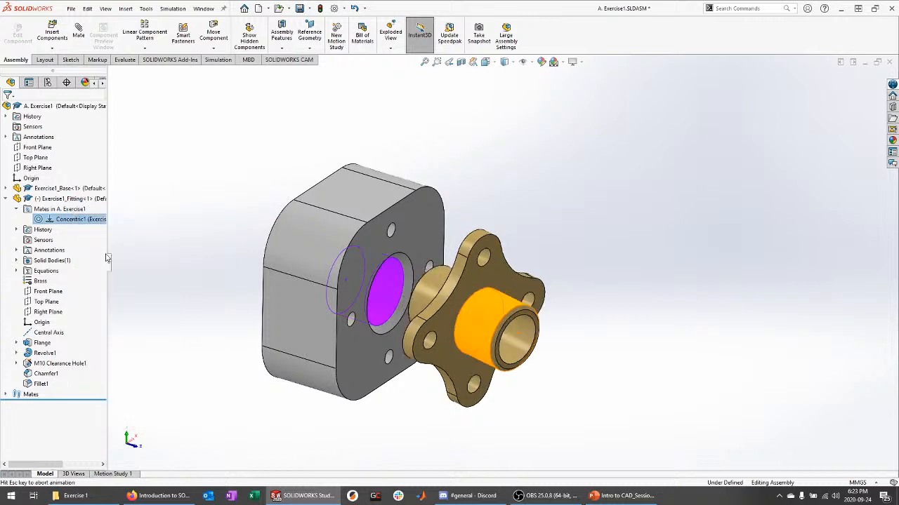
Slide and rotate the fitting about the bore axis to check its orientation and remaining freedom, and collapse the expanded component tree.
{"action": "scroll", "coordinate": [604, 400], "scroll_direction": "down", "scroll_amount": 2}
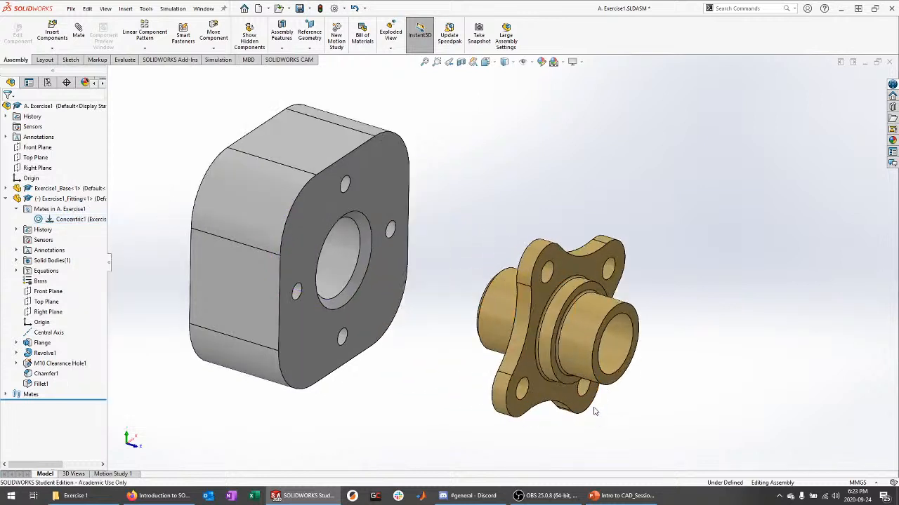
{"action": "middle_click_drag", "start_coordinate": [630, 269], "coordinate": [640, 247]}
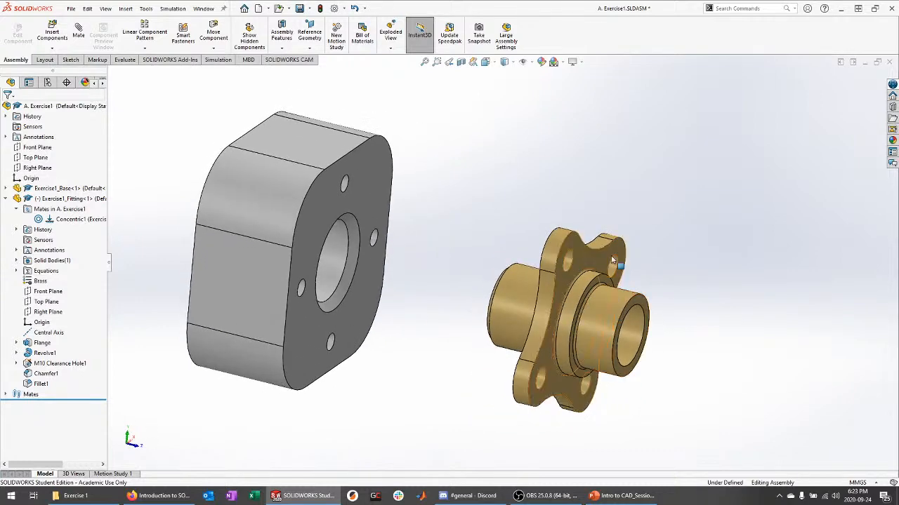
{"action": "left_click_drag", "start_coordinate": [604, 246], "coordinate": [537, 226]}
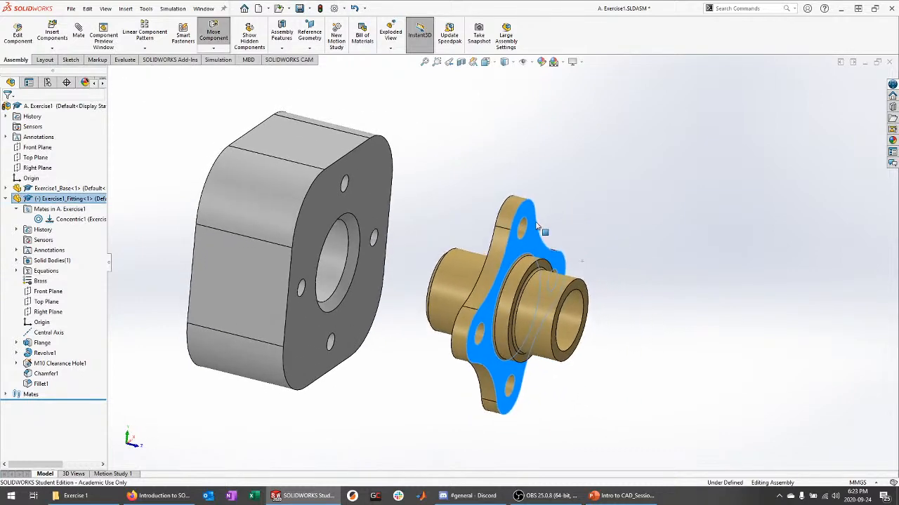
{"action": "left_click", "coordinate": [667, 295]}
{"action": "mouse_move", "coordinate": [583, 302]}
{"action": "middle_mouse_down"}
{"action": "mouse_move", "coordinate": [564, 311]}
{"action": "mouse_move", "coordinate": [584, 299]}
{"action": "middle_mouse_up"}
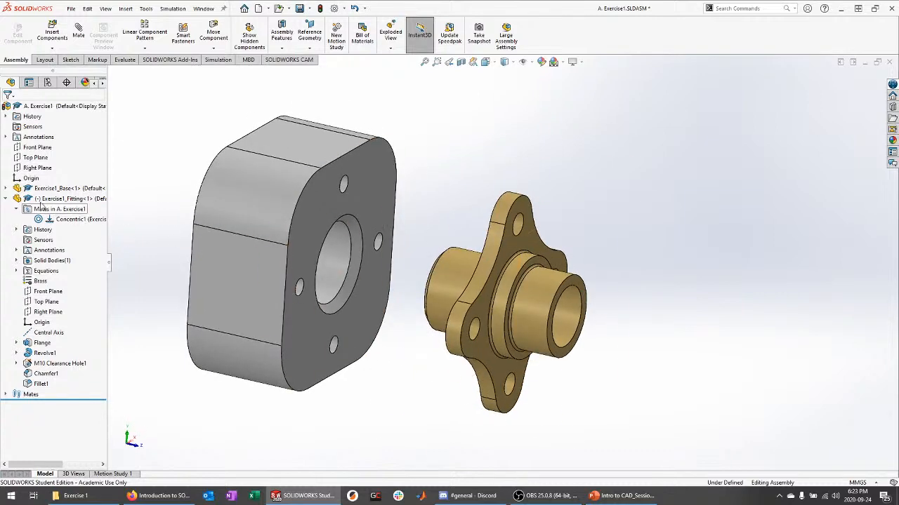
{"action": "left_click", "coordinate": [41, 106]}
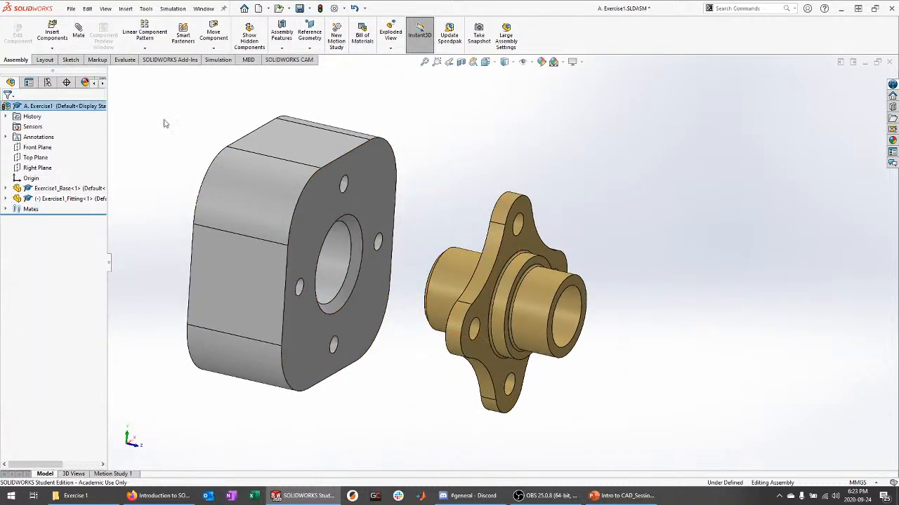
Add a coincident mate between the fitting flange's flat base-side face and the base's front face.
{"action": "left_click", "coordinate": [79, 36]}
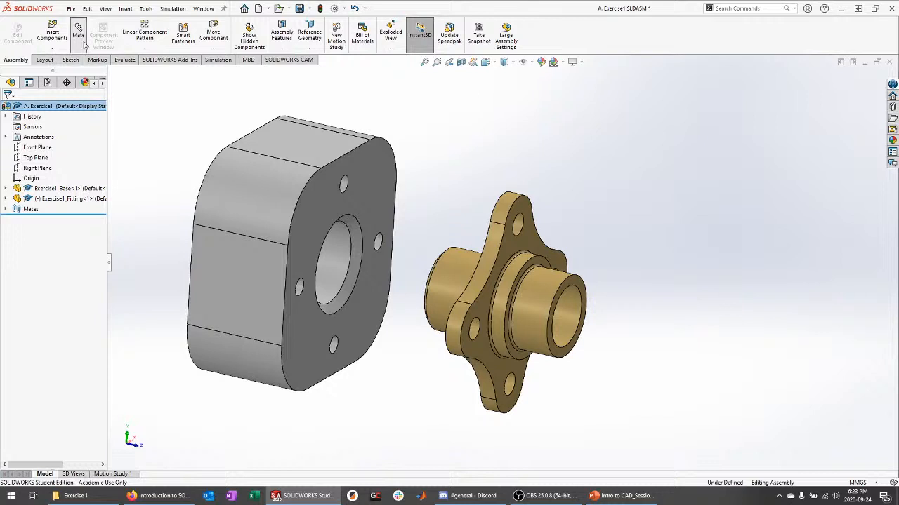
{"action": "middle_click_drag", "start_coordinate": [387, 157], "coordinate": [464, 211]}
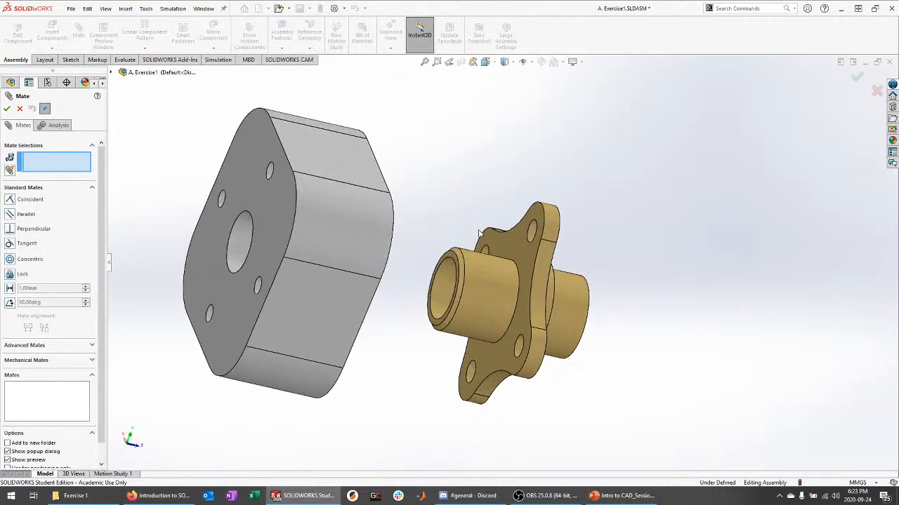
{"action": "left_click", "coordinate": [522, 249]}
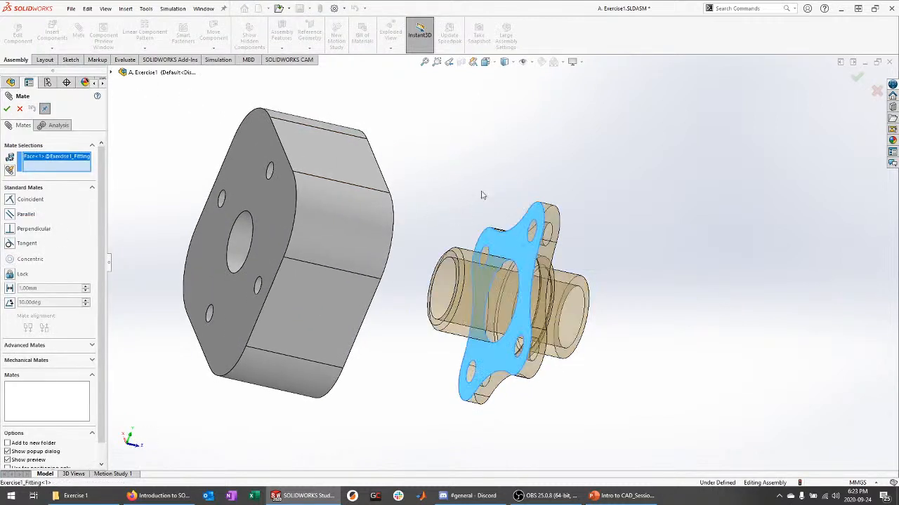
{"action": "middle_click_drag", "start_coordinate": [468, 203], "coordinate": [389, 180]}
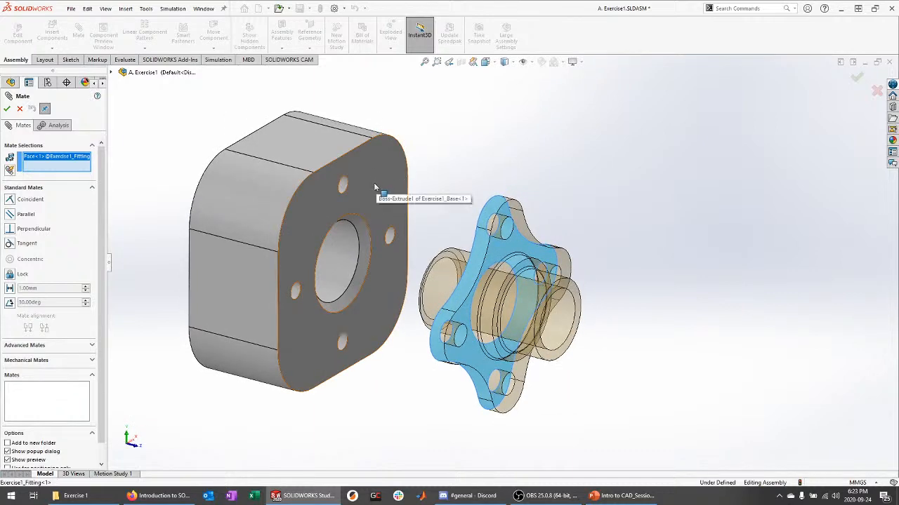
{"action": "left_click", "coordinate": [373, 183]}
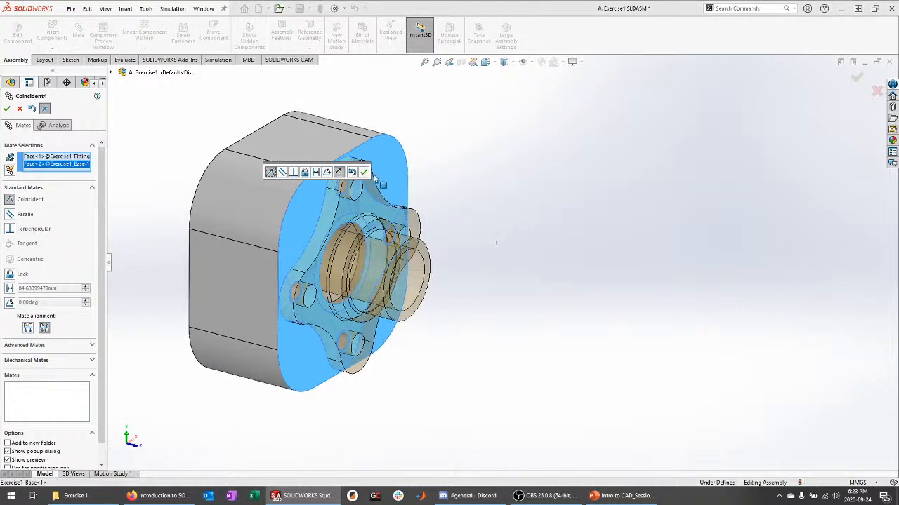
{"action": "left_click", "coordinate": [363, 172]}
{"action": "middle_click_drag", "start_coordinate": [509, 229], "coordinate": [491, 215]}
{"action": "key", "text": "Escape"}
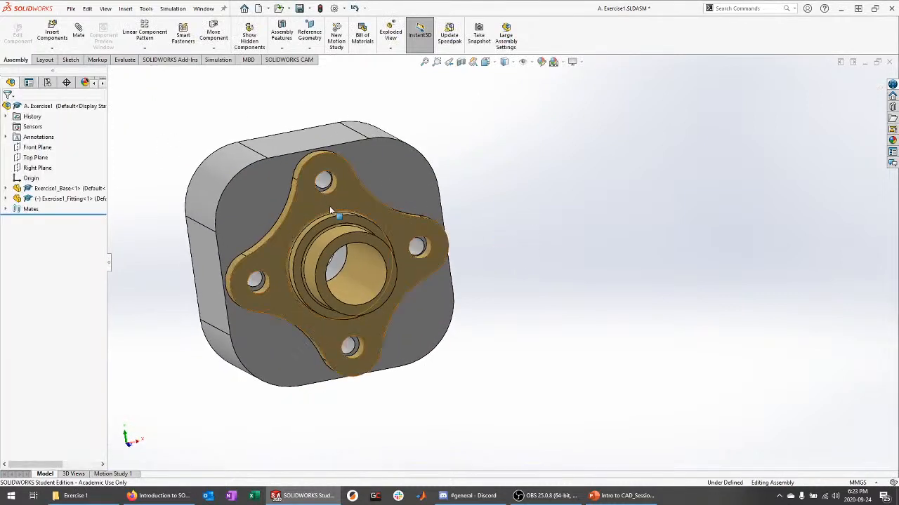
Rotate the fitting on the base and mate its upper flange clearance hole concentric with the tapped hole behind it.
{"action": "left_click_drag", "start_coordinate": [330, 210], "coordinate": [379, 270]}
{"action": "left_click", "coordinate": [538, 321]}
{"action": "middle_click_drag", "start_coordinate": [539, 216], "coordinate": [465, 255]}
{"action": "scroll", "coordinate": [271, 227], "scroll_direction": "down", "scroll_amount": 5}
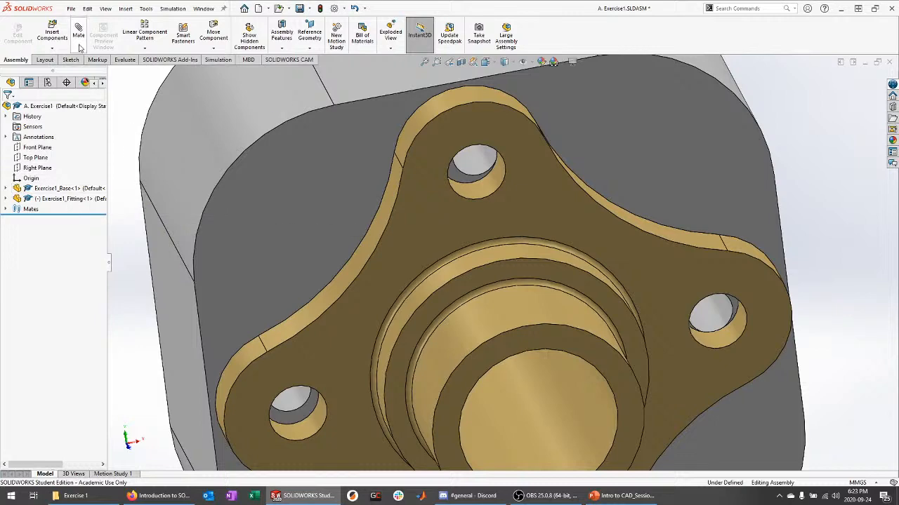
{"action": "left_click", "coordinate": [80, 42]}
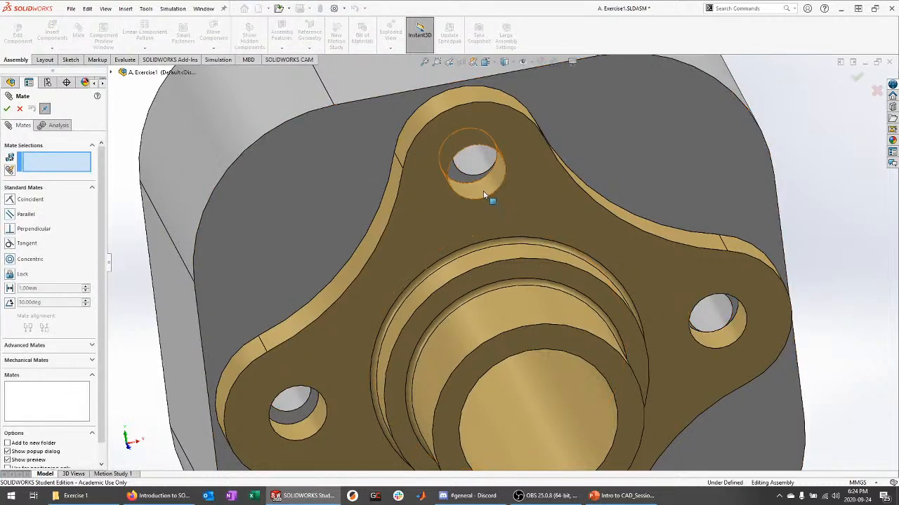
{"action": "scroll", "coordinate": [484, 196], "scroll_direction": "down", "scroll_amount": 5}
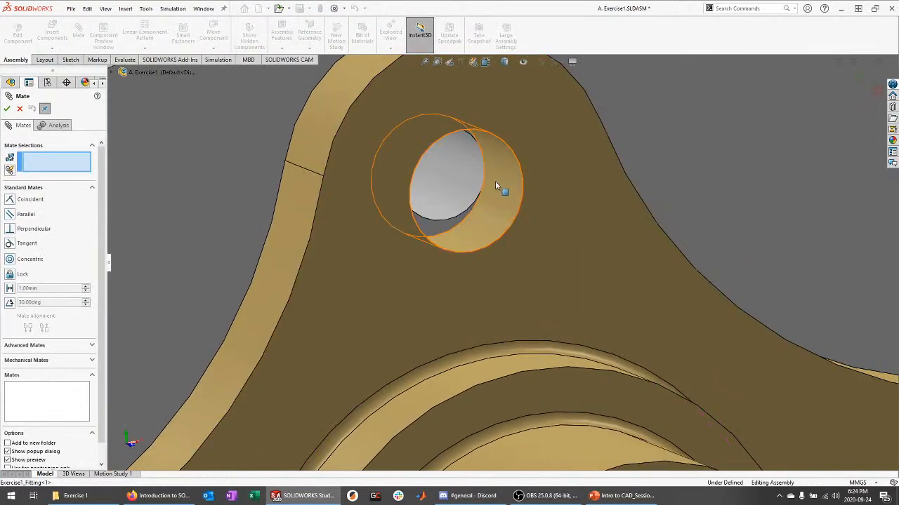
{"action": "left_click", "coordinate": [502, 169]}
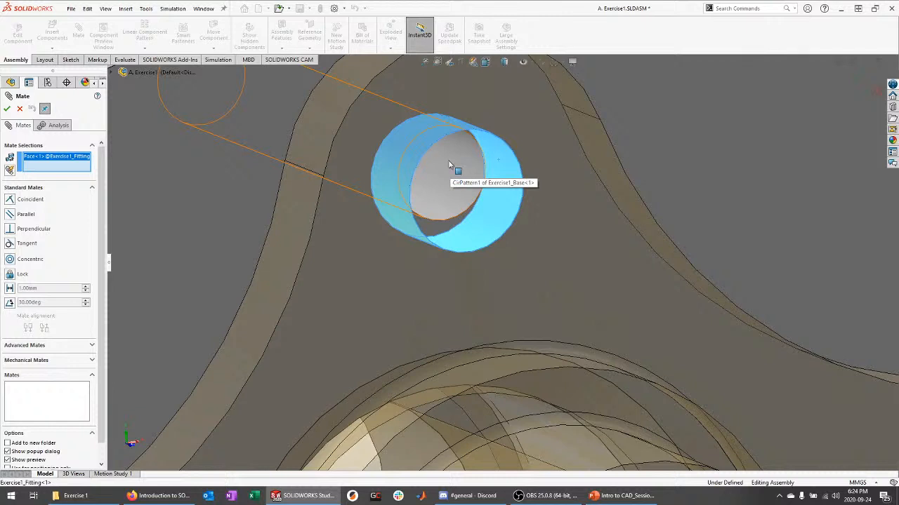
{"action": "left_click", "coordinate": [449, 183]}
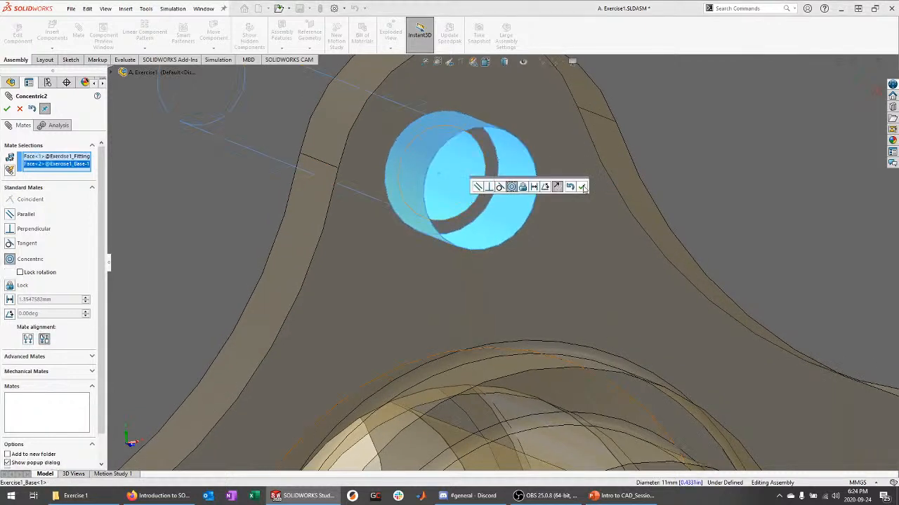
{"action": "left_click", "coordinate": [582, 187]}
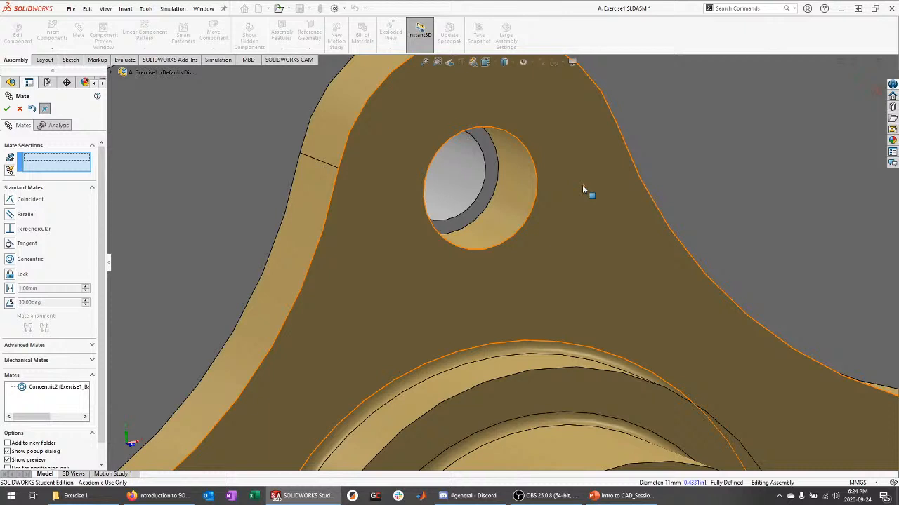
{"action": "left_click", "coordinate": [20, 109]}
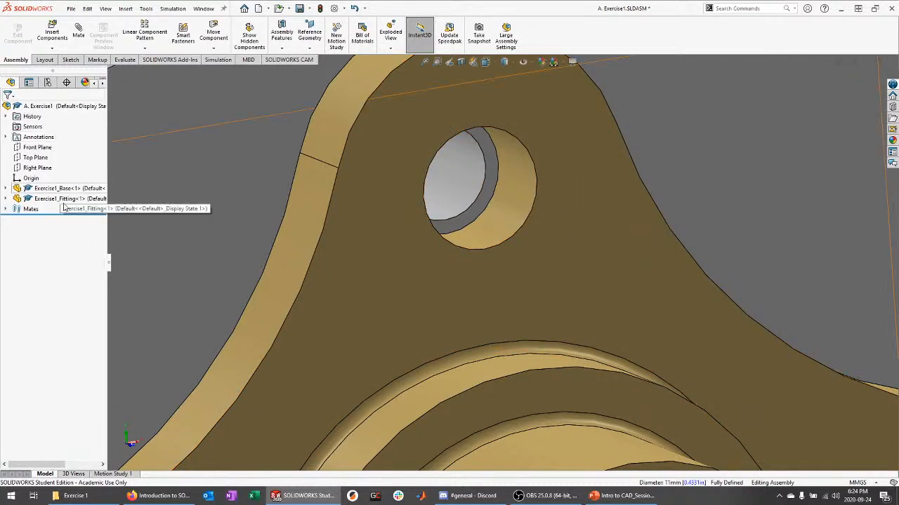
Delete the fitting's concentric mate at its upper flange hole and turn the fitting slightly out of line with the tapped hole.
{"action": "left_click", "coordinate": [7, 198]}
{"action": "left_click", "coordinate": [16, 209]}
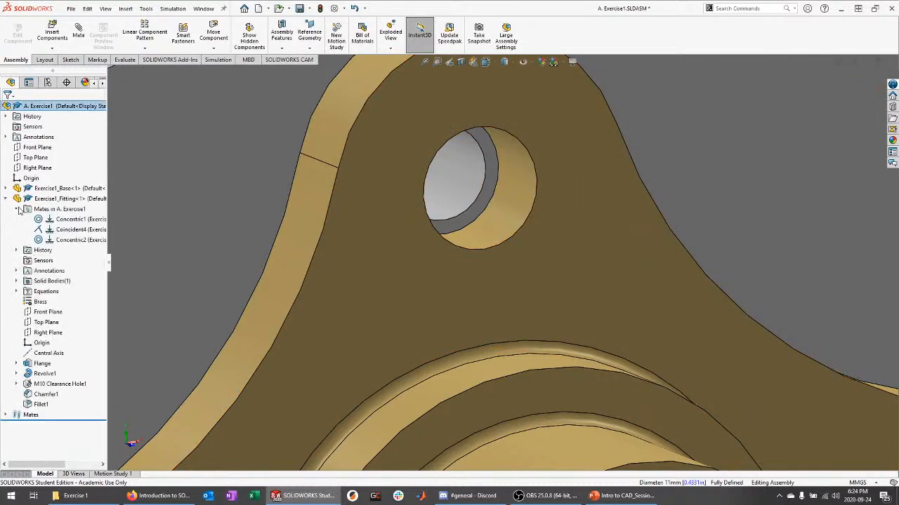
{"action": "left_click", "coordinate": [68, 242]}
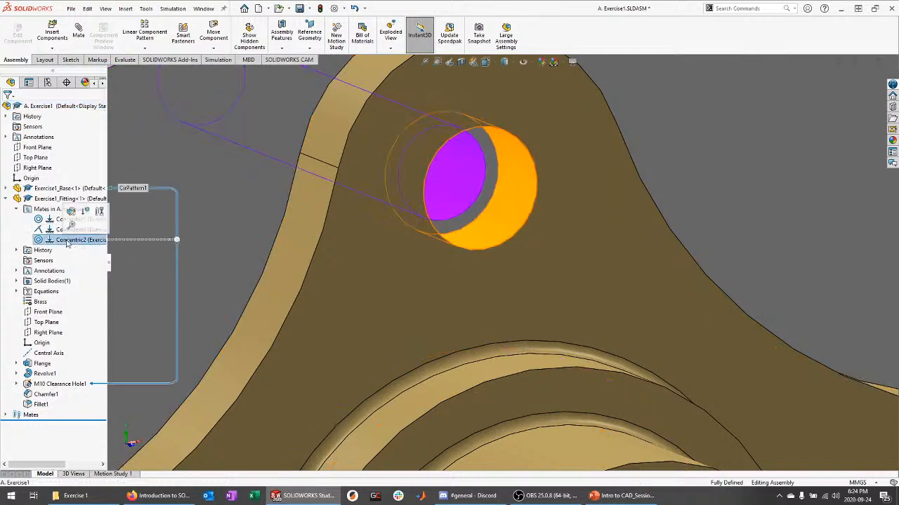
{"action": "right_click", "coordinate": [50, 242]}
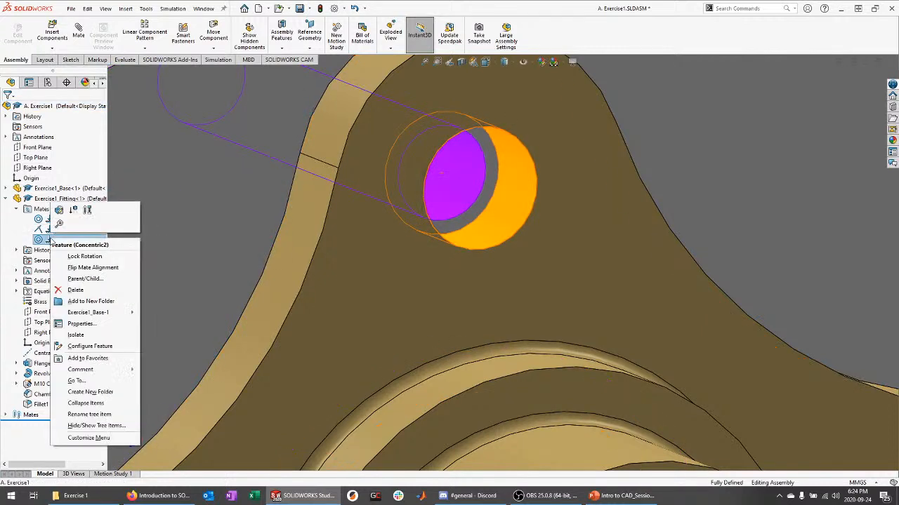
{"action": "left_click", "coordinate": [75, 290]}
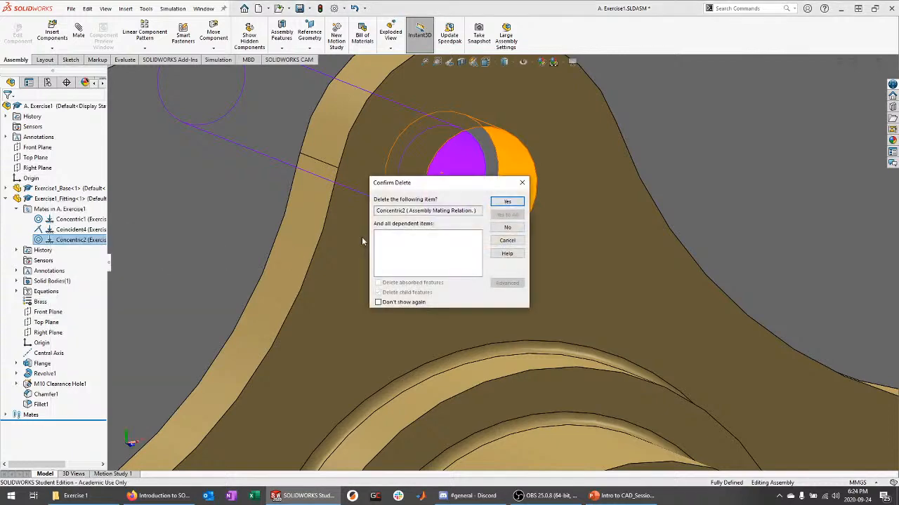
{"action": "left_click", "coordinate": [507, 202]}
{"action": "left_click", "coordinate": [539, 223]}
{"action": "scroll", "coordinate": [546, 182], "scroll_direction": "up", "scroll_amount": 5}
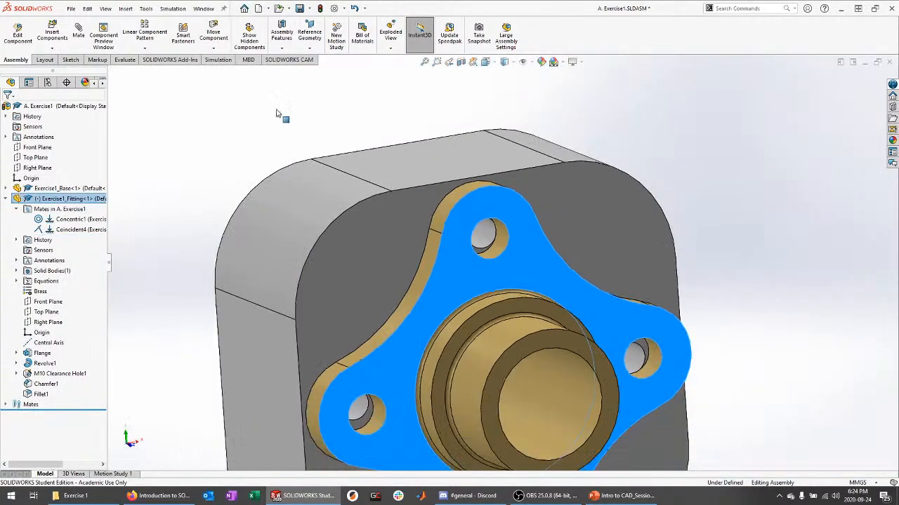
{"action": "left_click", "coordinate": [278, 114]}
Mate the circular edge of the base's upper tapped hole concentric with the rear edge of the fitting's upper clearance hole.
{"action": "scroll", "coordinate": [520, 242], "scroll_direction": "down", "scroll_amount": 3}
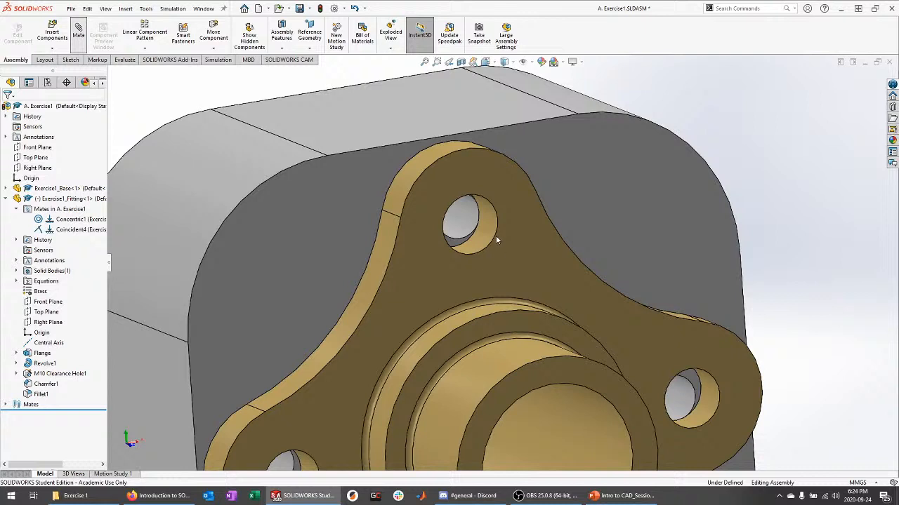
{"action": "scroll", "coordinate": [496, 240], "scroll_direction": "down", "scroll_amount": 3}
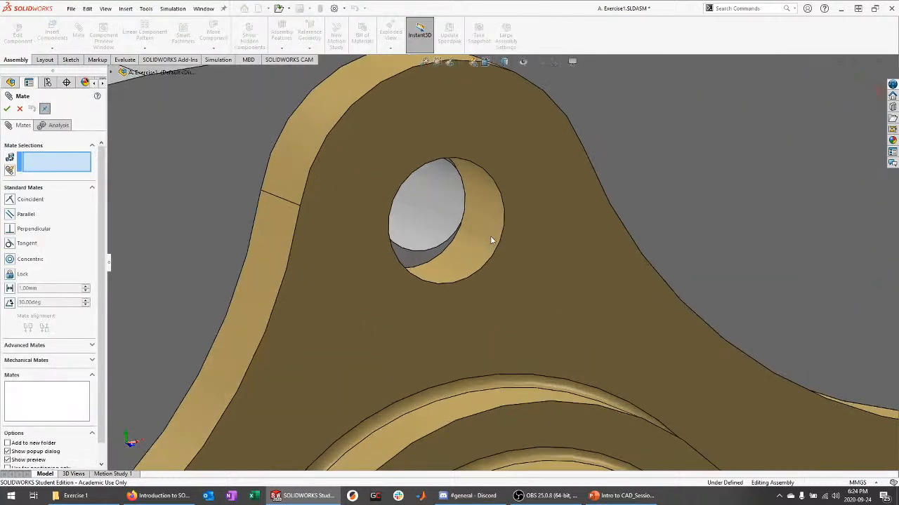
{"action": "left_click", "coordinate": [425, 254]}
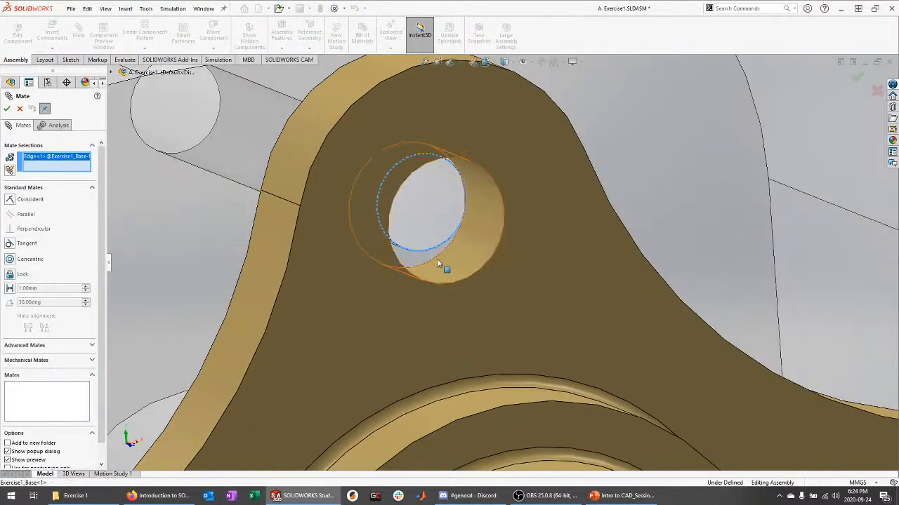
{"action": "left_click", "coordinate": [432, 259]}
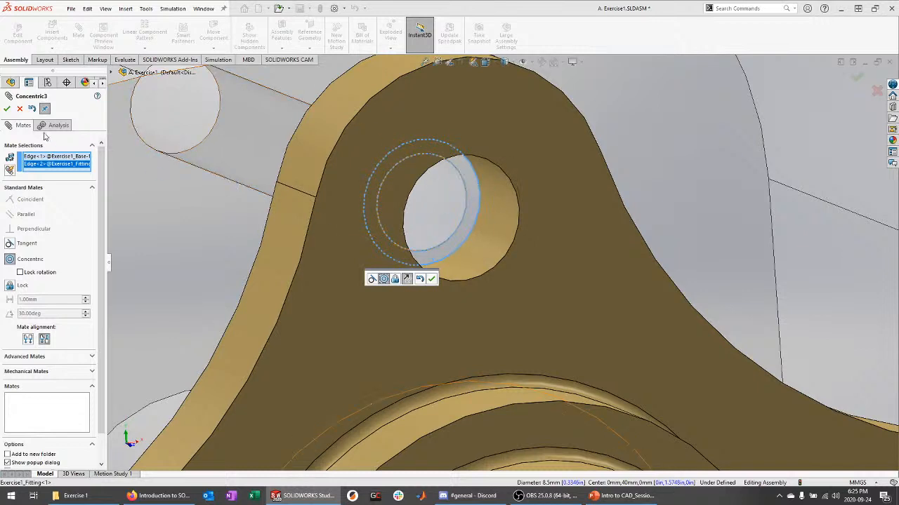
{"action": "left_click", "coordinate": [8, 109]}
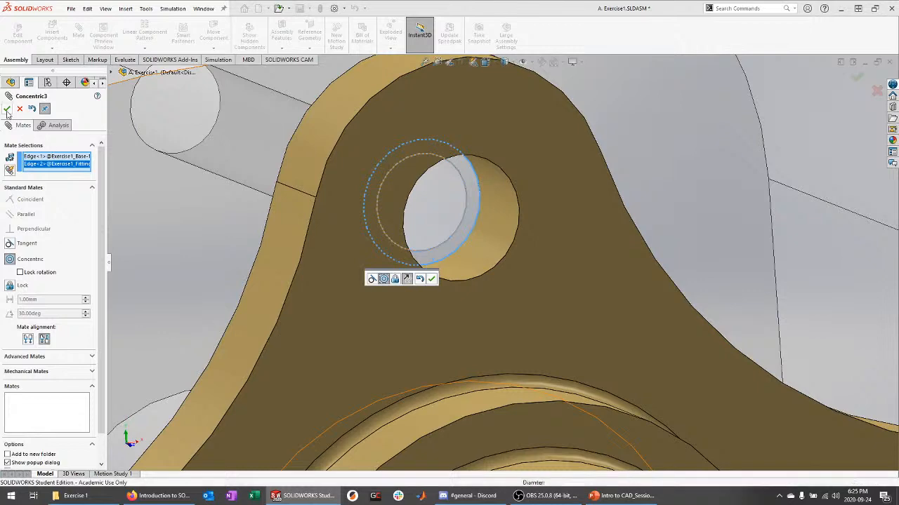
{"action": "scroll", "coordinate": [419, 175], "scroll_direction": "up", "scroll_amount": 6}
{"action": "left_click", "coordinate": [7, 109]}
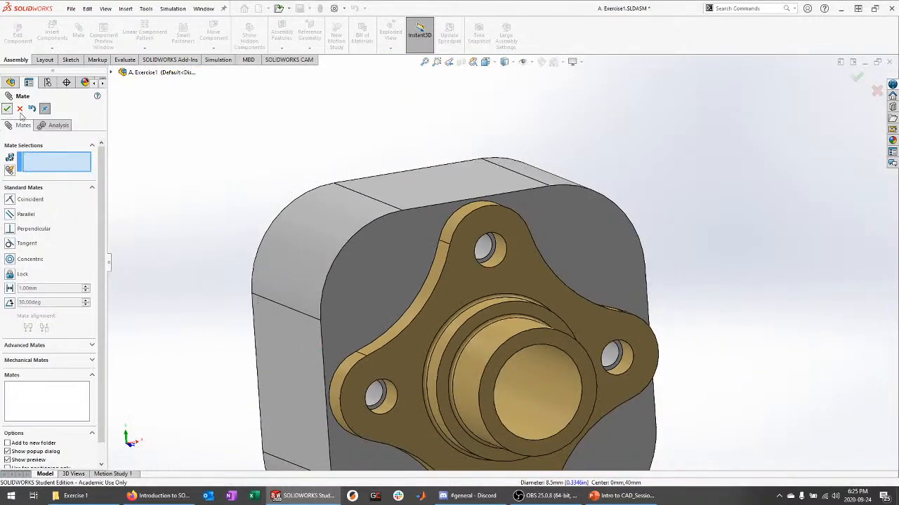
Collapse the fitting's component tree and try to move the fitting on the base to check its remaining freedom.
{"action": "scroll", "coordinate": [198, 141], "scroll_direction": "up", "scroll_amount": 1}
{"action": "left_click", "coordinate": [5, 198]}
{"action": "scroll", "coordinate": [247, 165], "scroll_direction": "up", "scroll_amount": 3}
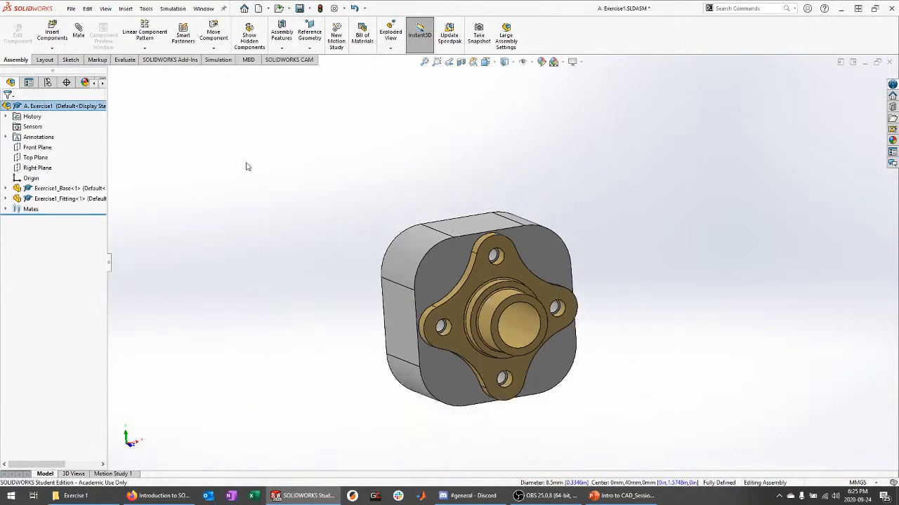
{"action": "key", "text": "f"}
{"action": "middle_click_drag", "start_coordinate": [520, 234], "coordinate": [525, 236]}
{"action": "left_click_drag", "start_coordinate": [524, 232], "coordinate": [596, 227]}
{"action": "left_click", "coordinate": [713, 249]}
{"action": "left_click_drag", "start_coordinate": [518, 226], "coordinate": [503, 208]}
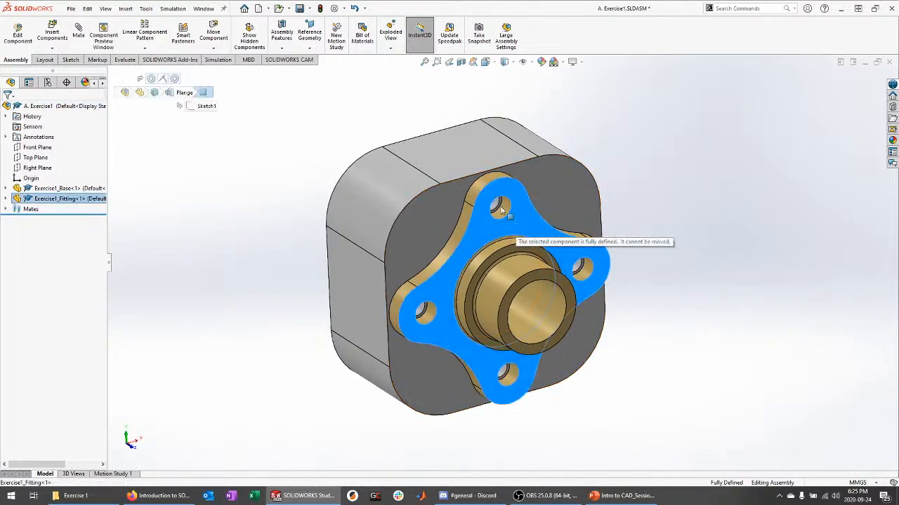
Deselect the fitting and save the assembly together with the modified Exercise1_Base part.
{"action": "left_click", "coordinate": [700, 315]}
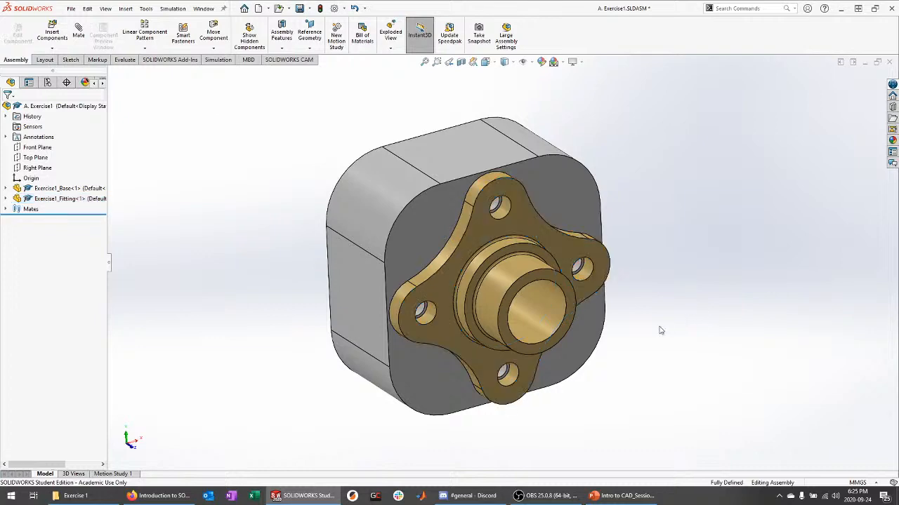
{"action": "middle_click_drag", "start_coordinate": [657, 327], "coordinate": [650, 297]}
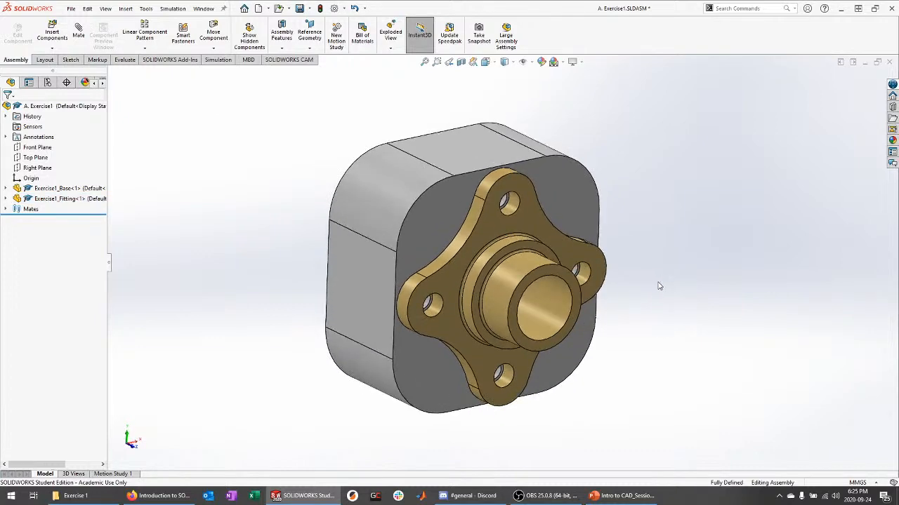
{"action": "key", "text": "ctrl+s"}
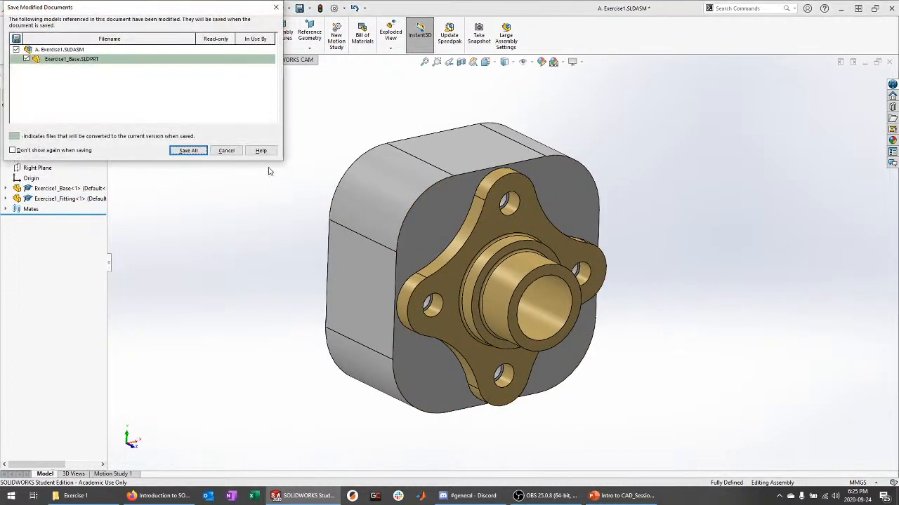
{"action": "left_click", "coordinate": [188, 151]}
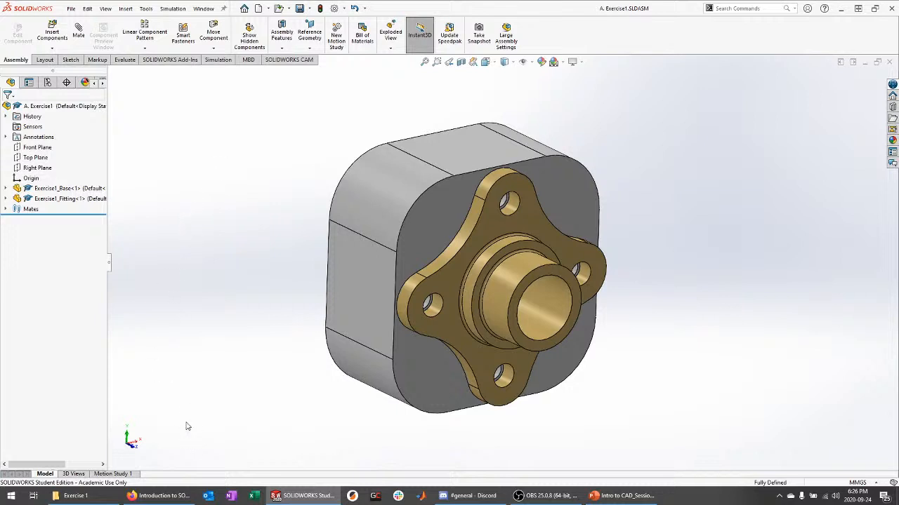
Open mcmaster.com in a new Firefox window and check the required screws on the Exercise 1 slide in PowerPoint.
{"action": "right_click", "coordinate": [172, 495]}
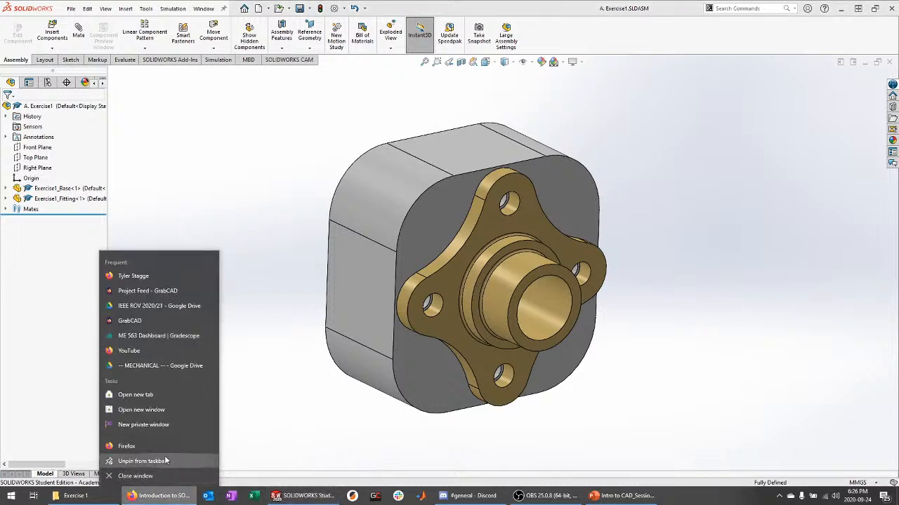
{"action": "left_click", "coordinate": [137, 446]}
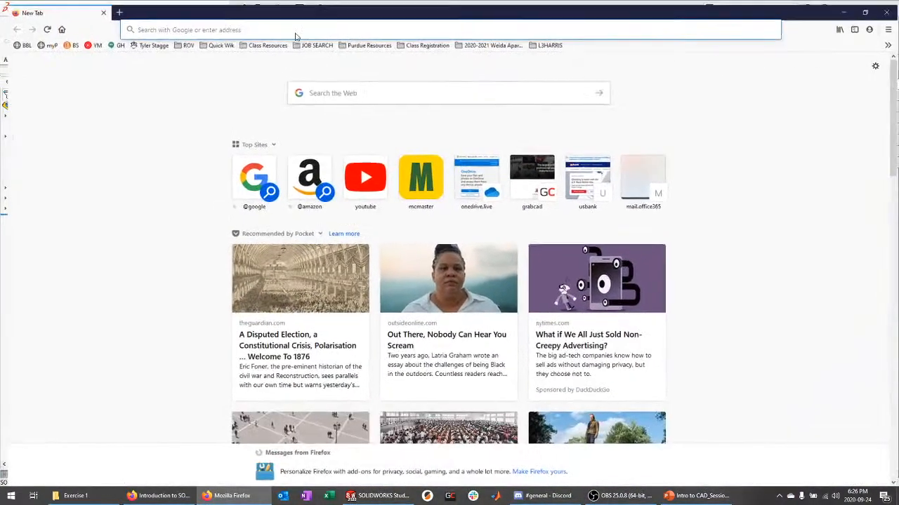
{"action": "left_click", "coordinate": [251, 30]}
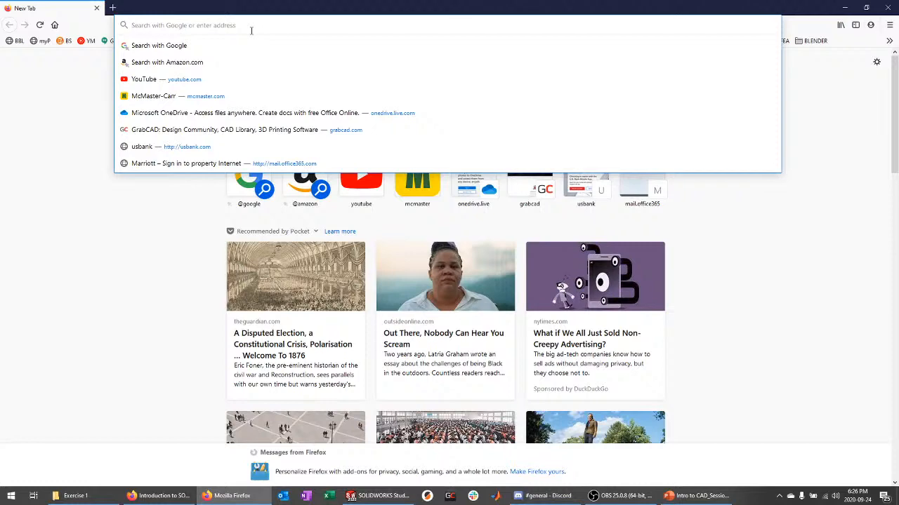
{"action": "type", "text": "mcmaster.com/"}
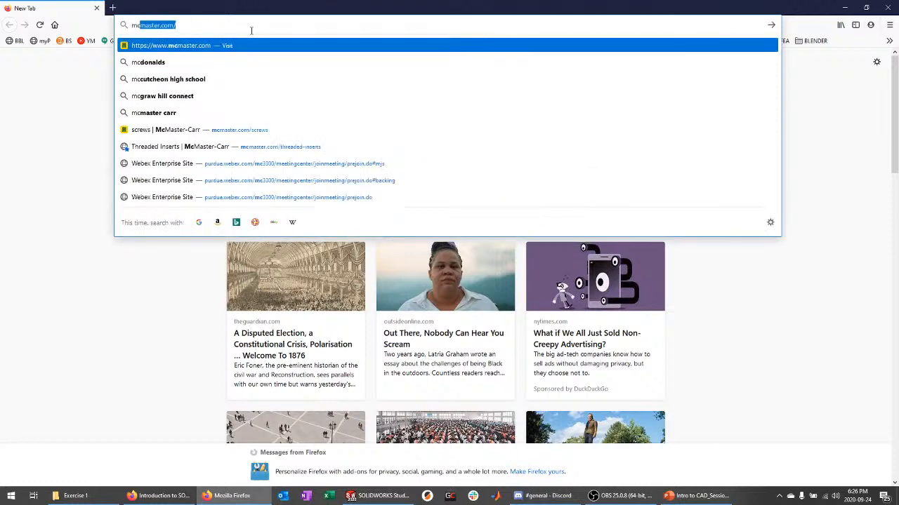
{"action": "key", "text": "Return"}
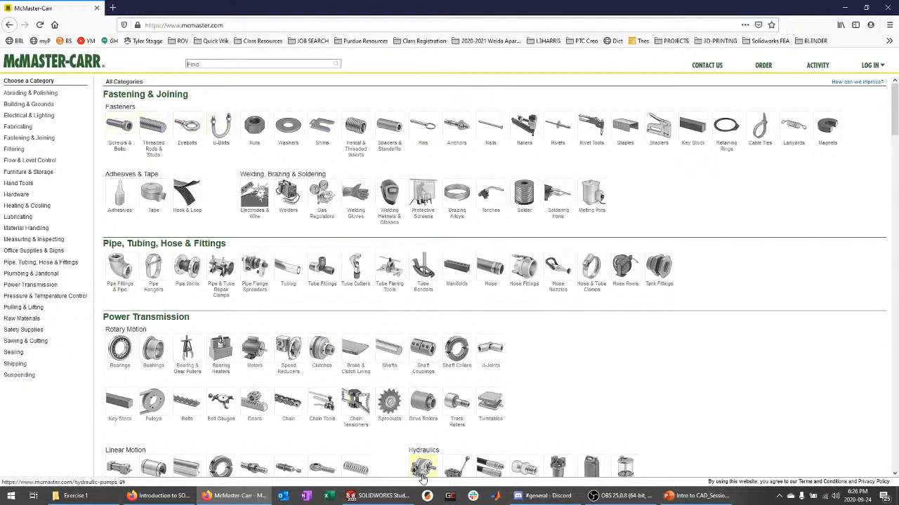
{"action": "left_click", "coordinate": [693, 495]}
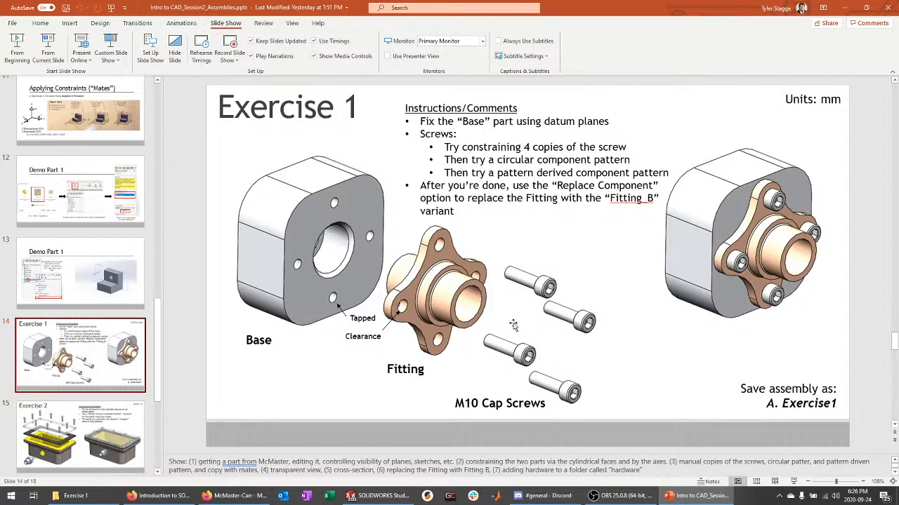
{"action": "left_click", "coordinate": [236, 495]}
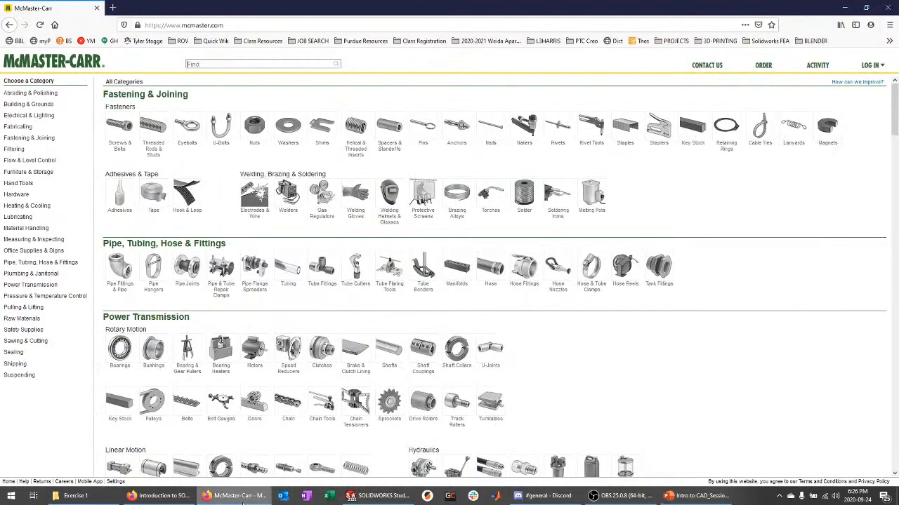
Open the Screws & Bolts category and narrow it to metric socket head screws with M10 thread size.
{"action": "left_click", "coordinate": [119, 144]}
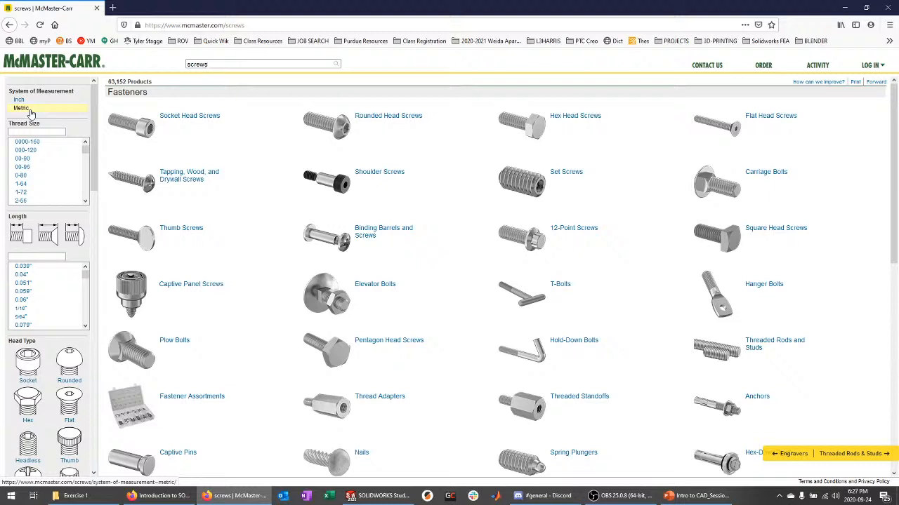
{"action": "left_click", "coordinate": [22, 109]}
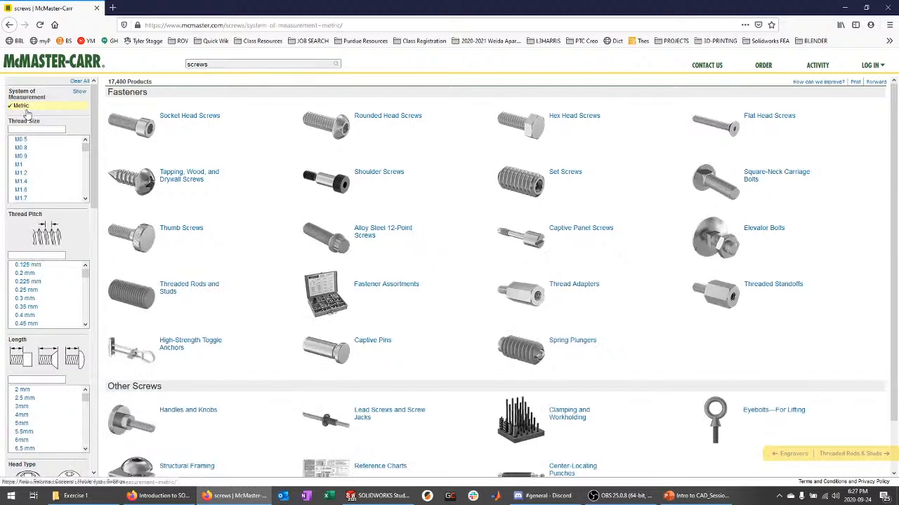
{"action": "left_click", "coordinate": [187, 117]}
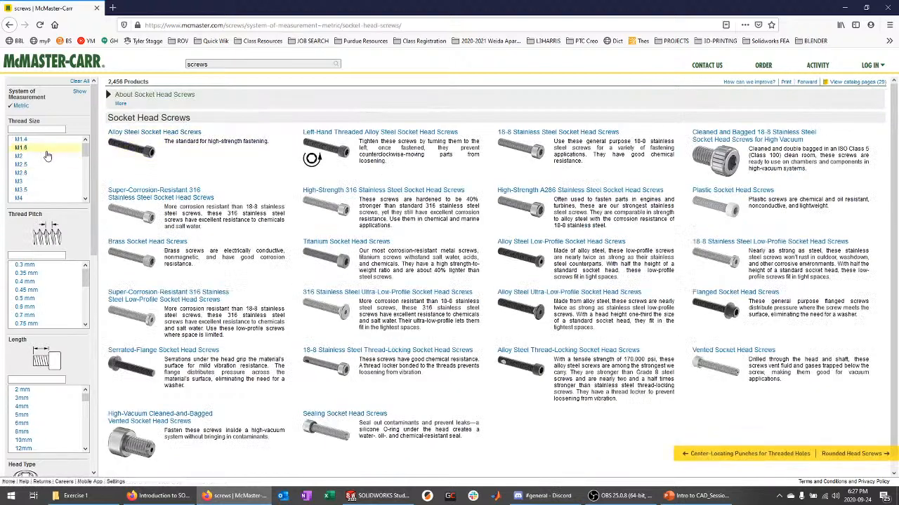
{"action": "scroll", "coordinate": [38, 163], "scroll_direction": "down", "scroll_amount": 2}
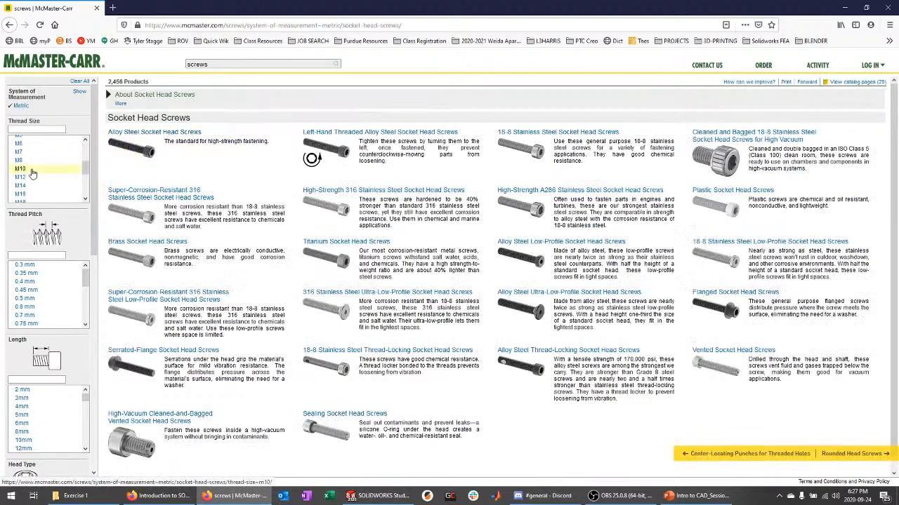
{"action": "left_click", "coordinate": [19, 167]}
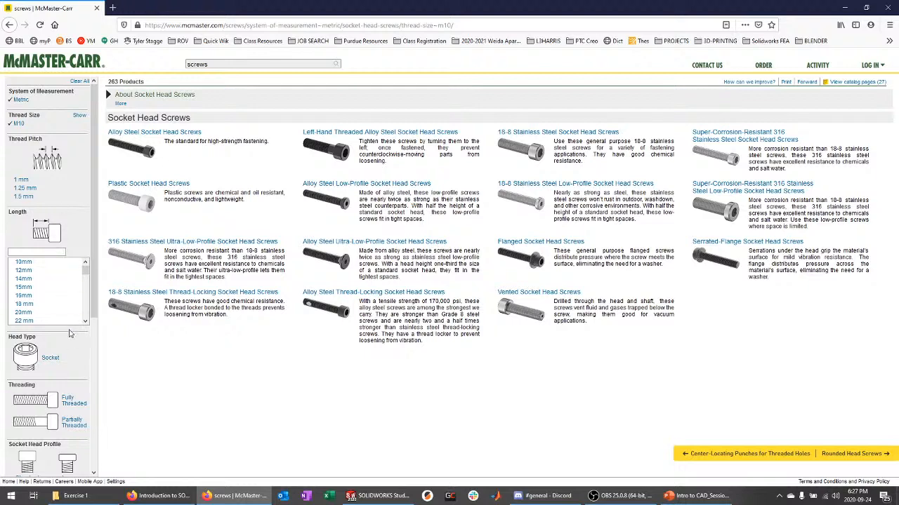
Filter the M10 socket head screws to 35 mm length and stainless steel material.
{"action": "scroll", "coordinate": [50, 296], "scroll_direction": "down", "scroll_amount": 2}
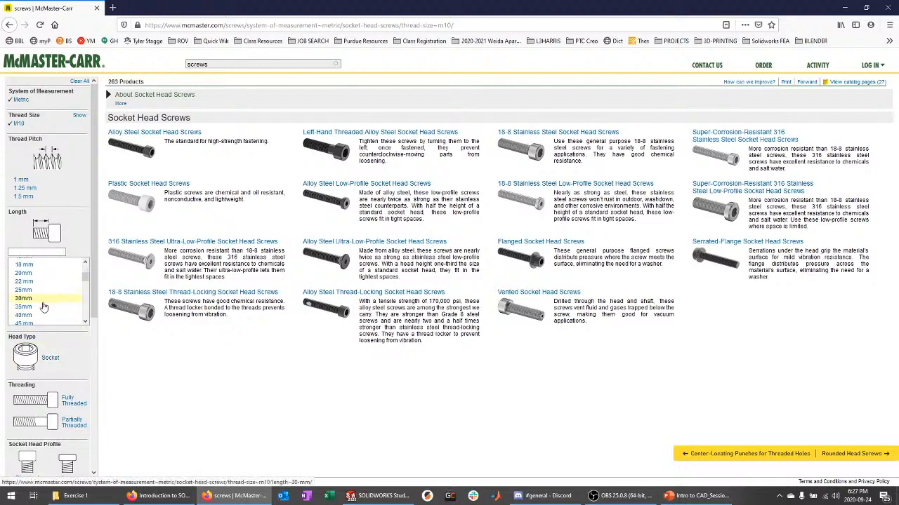
{"action": "left_click", "coordinate": [24, 307]}
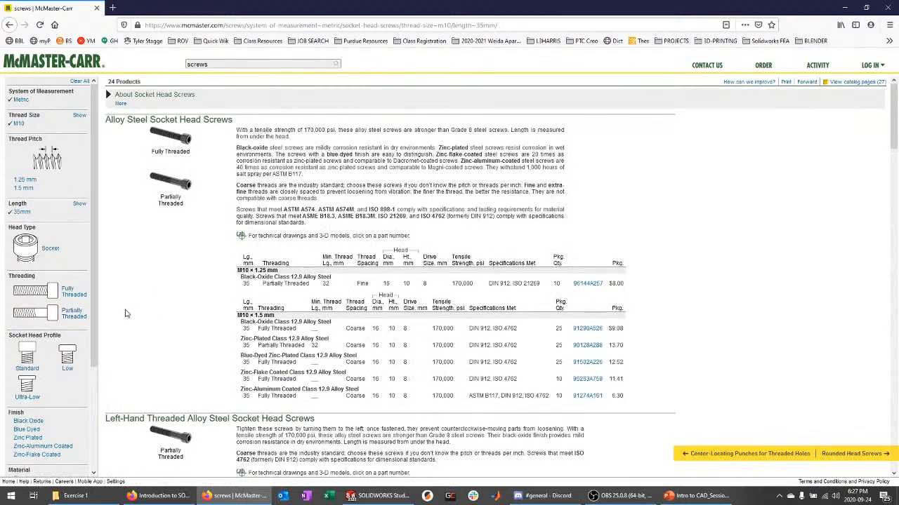
{"action": "scroll", "coordinate": [332, 299], "scroll_direction": "down", "scroll_amount": 12}
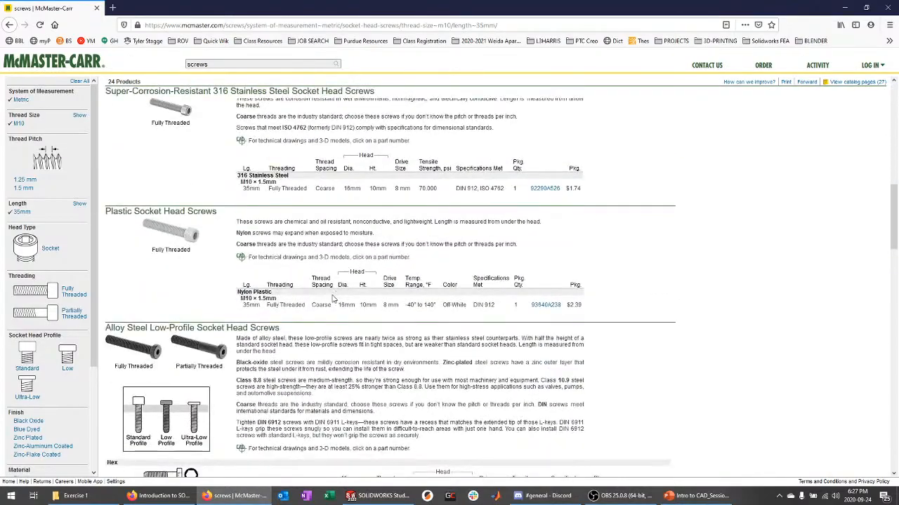
{"action": "scroll", "coordinate": [333, 299], "scroll_direction": "up", "scroll_amount": 10}
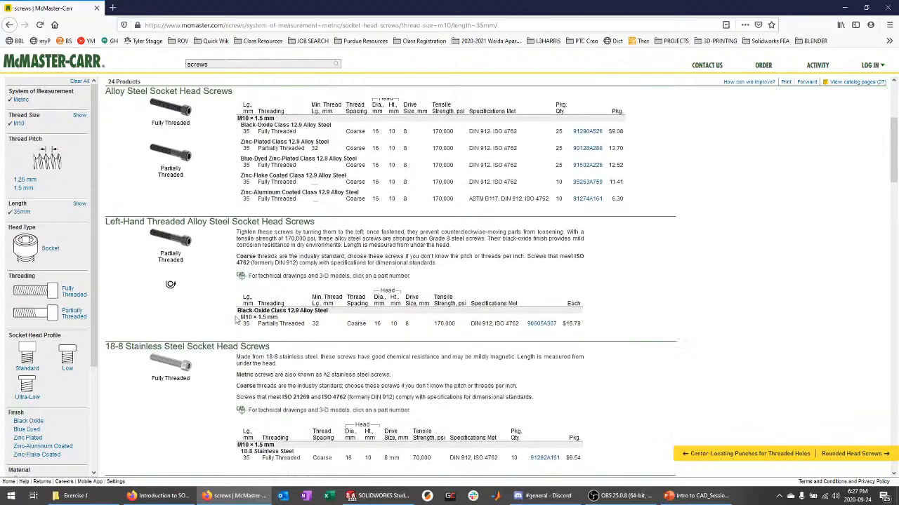
{"action": "scroll", "coordinate": [50, 414], "scroll_direction": "down", "scroll_amount": 2}
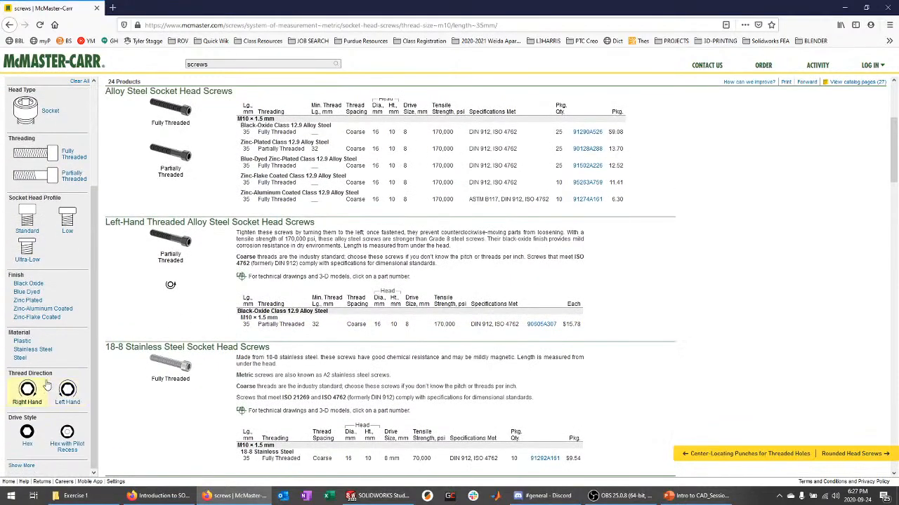
{"action": "left_click", "coordinate": [33, 350]}
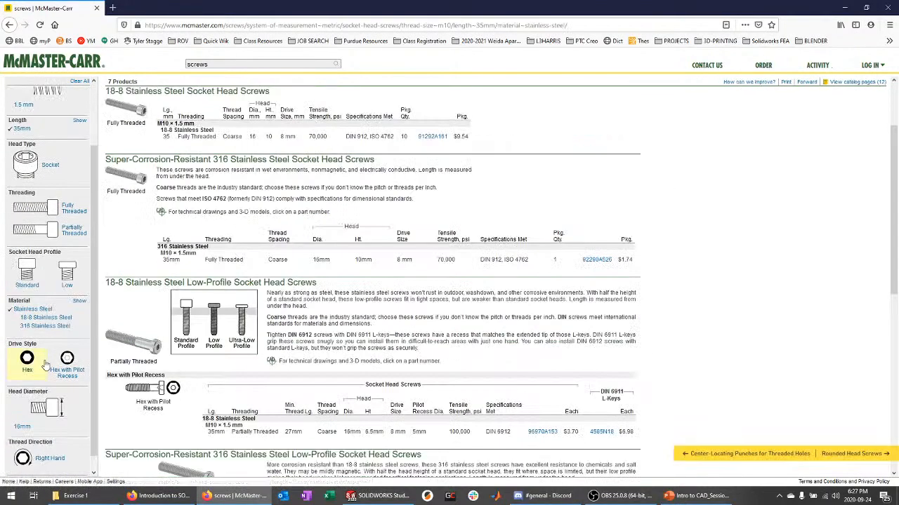
Narrow the screws to 18-8 stainless steel, open the product details of part 91292A161, and check its thread size and length.
{"action": "left_click", "coordinate": [47, 318]}
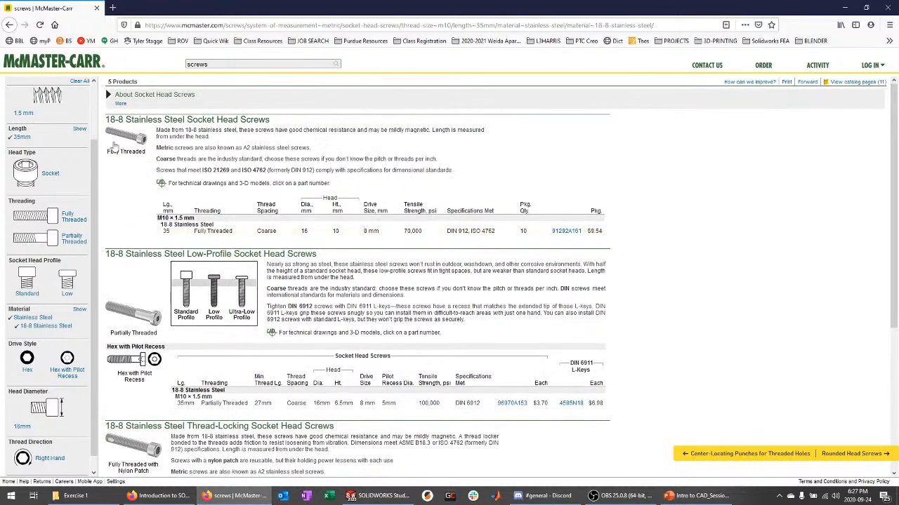
{"action": "left_click", "coordinate": [566, 234]}
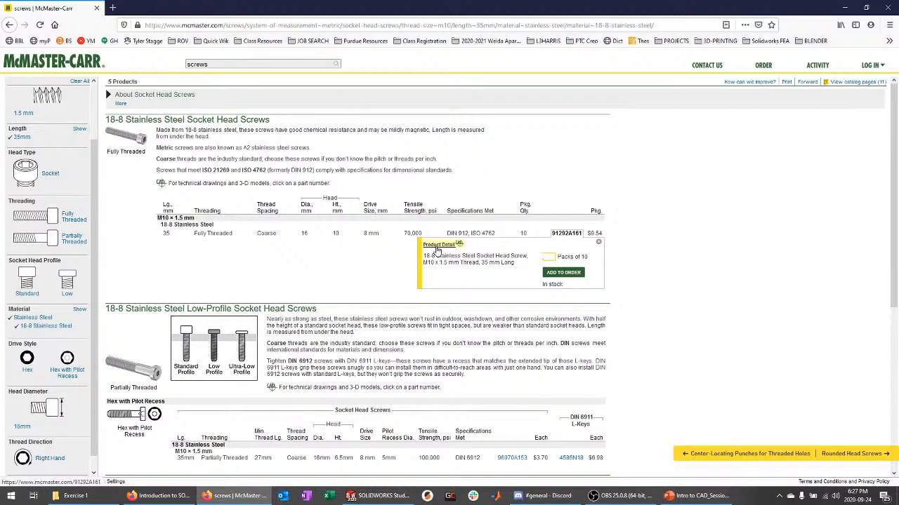
{"action": "left_click", "coordinate": [437, 245]}
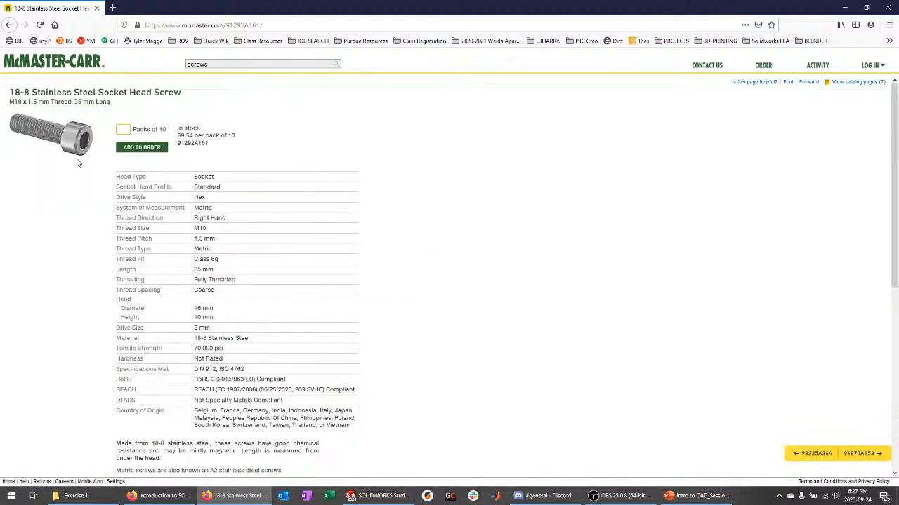
{"action": "left_click_drag", "start_coordinate": [14, 101], "coordinate": [43, 104]}
{"action": "left_click", "coordinate": [37, 114]}
{"action": "left_click_drag", "start_coordinate": [10, 102], "coordinate": [54, 103]}
{"action": "left_click", "coordinate": [62, 102]}
Download the screw's 3-D Solidworks model and open it with SOLIDWORKS Launcher.
{"action": "scroll", "coordinate": [72, 207], "scroll_direction": "down", "scroll_amount": 5}
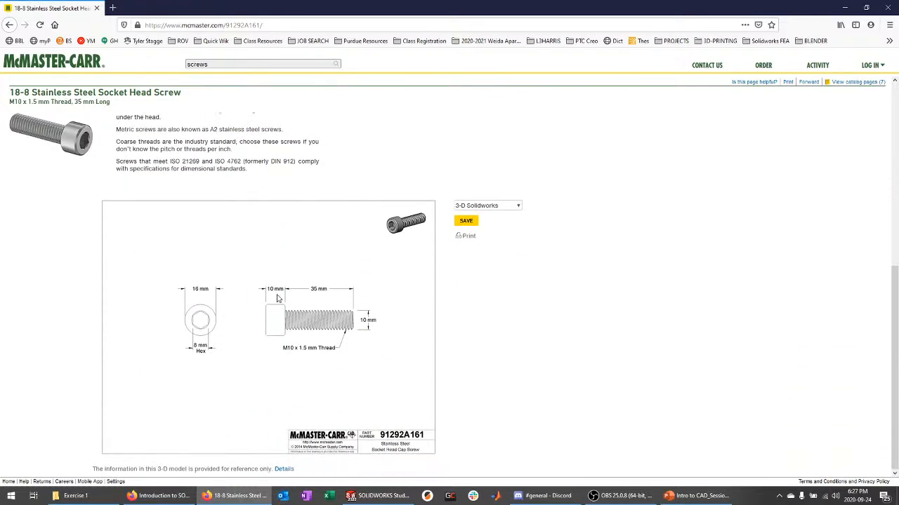
{"action": "left_click", "coordinate": [517, 206]}
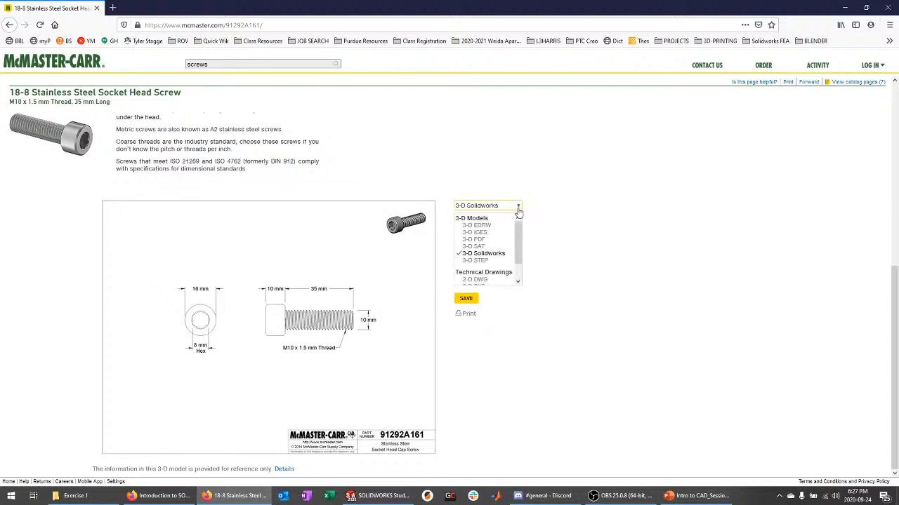
{"action": "left_click", "coordinate": [475, 262]}
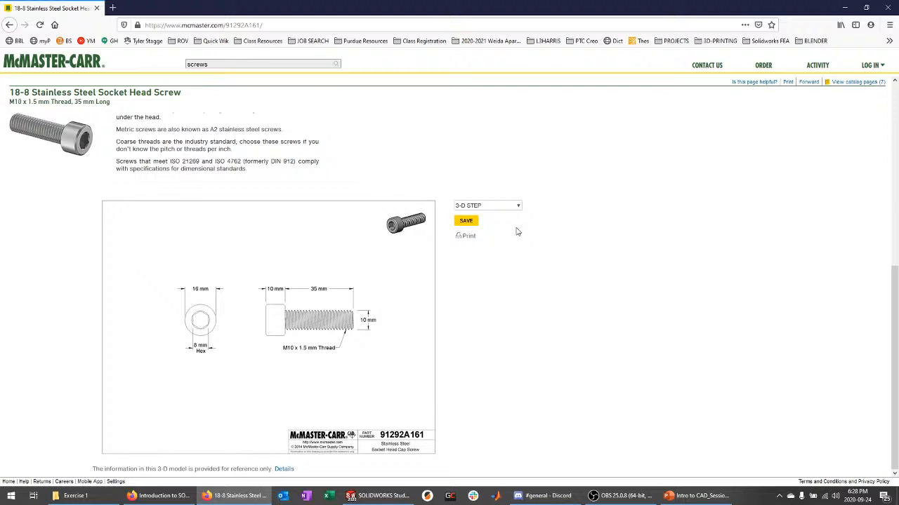
{"action": "left_click", "coordinate": [517, 205]}
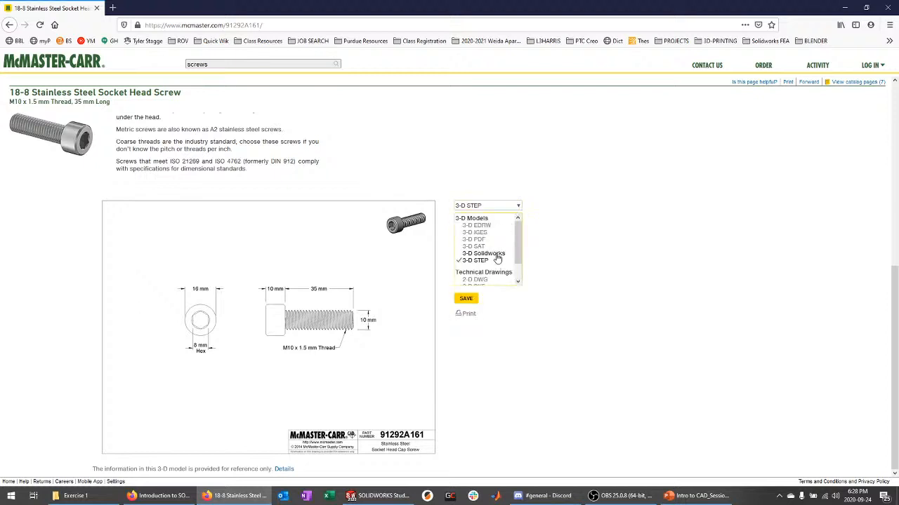
{"action": "left_click", "coordinate": [497, 255]}
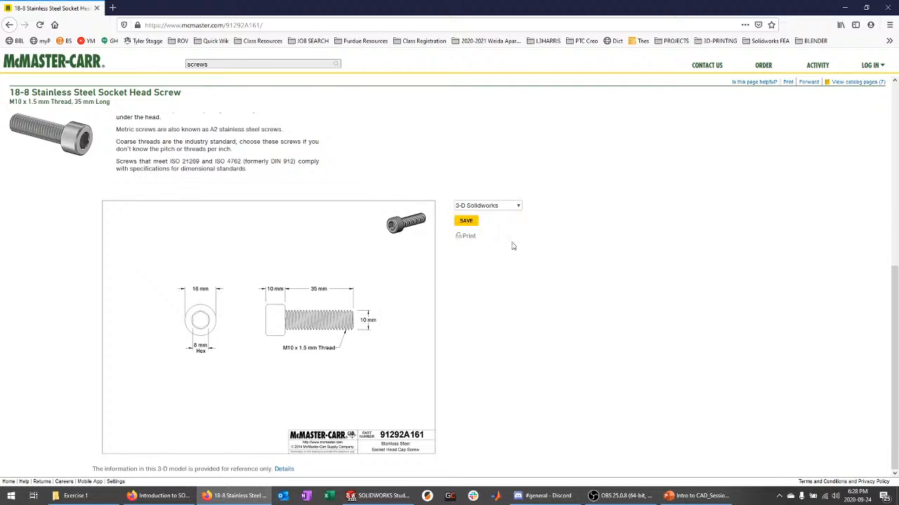
{"action": "left_click", "coordinate": [471, 222]}
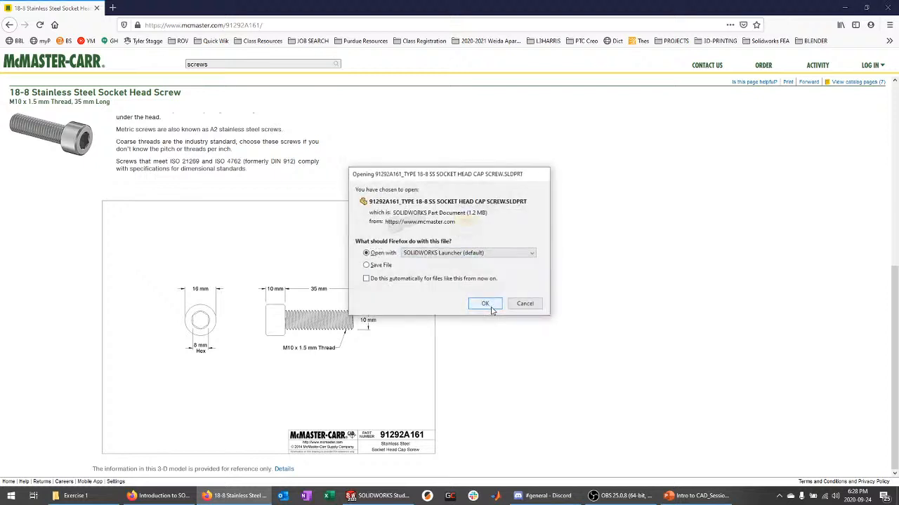
{"action": "left_click", "coordinate": [489, 305]}
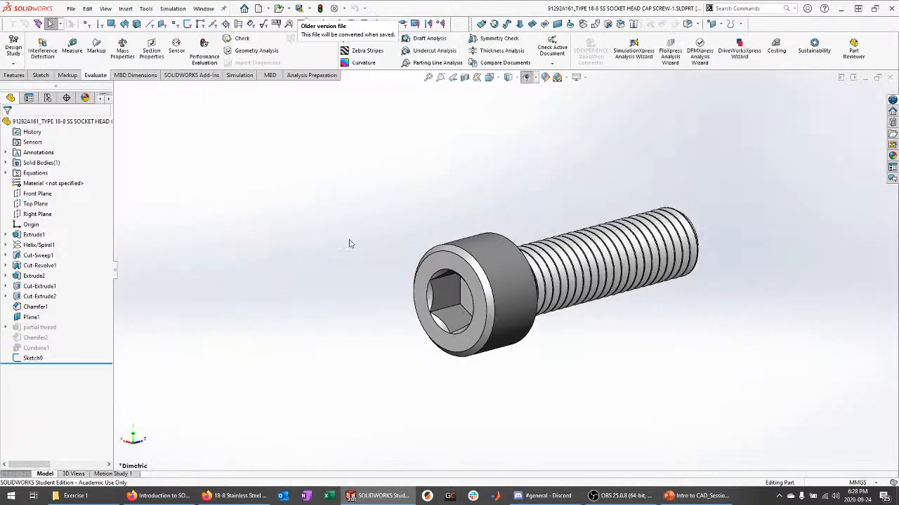
Make the screw's hidden item types visible and expand its features from Extrude1 through Cut-Extrude1 to reveal their sketches.
{"action": "middle_click_drag", "start_coordinate": [350, 244], "coordinate": [749, 346]}
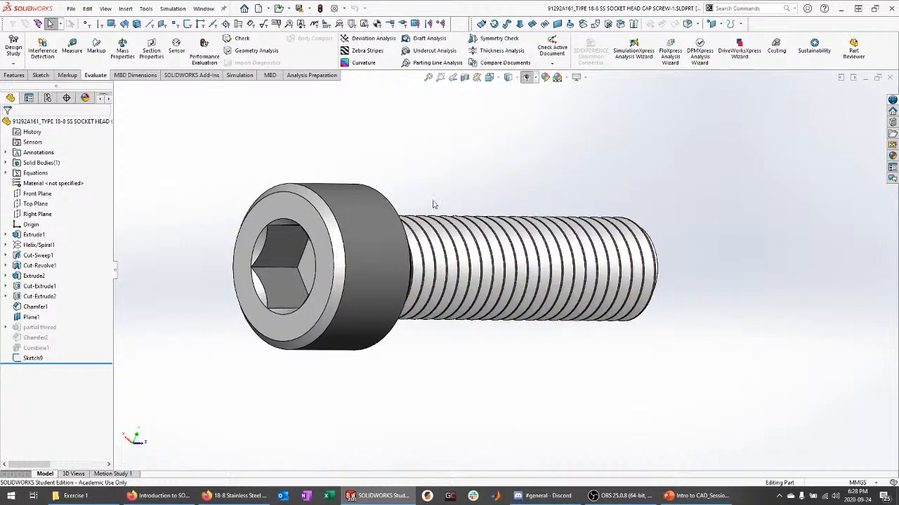
{"action": "left_click", "coordinate": [526, 77]}
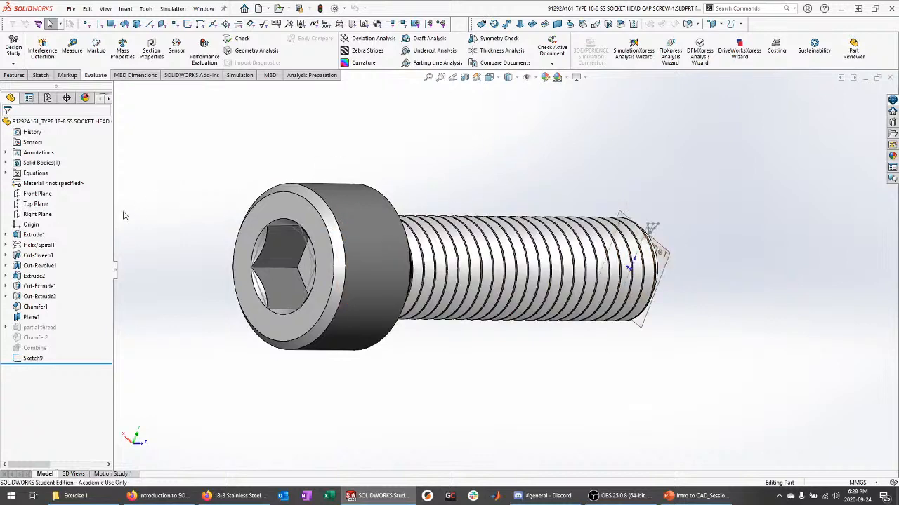
{"action": "left_click", "coordinate": [5, 234]}
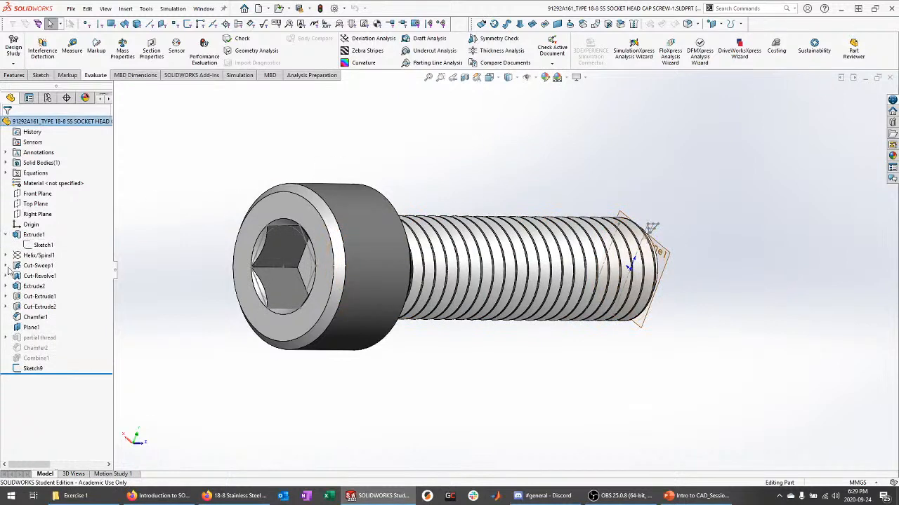
{"action": "left_click", "coordinate": [6, 266]}
{"action": "left_click", "coordinate": [38, 275]}
{"action": "left_click", "coordinate": [41, 266]}
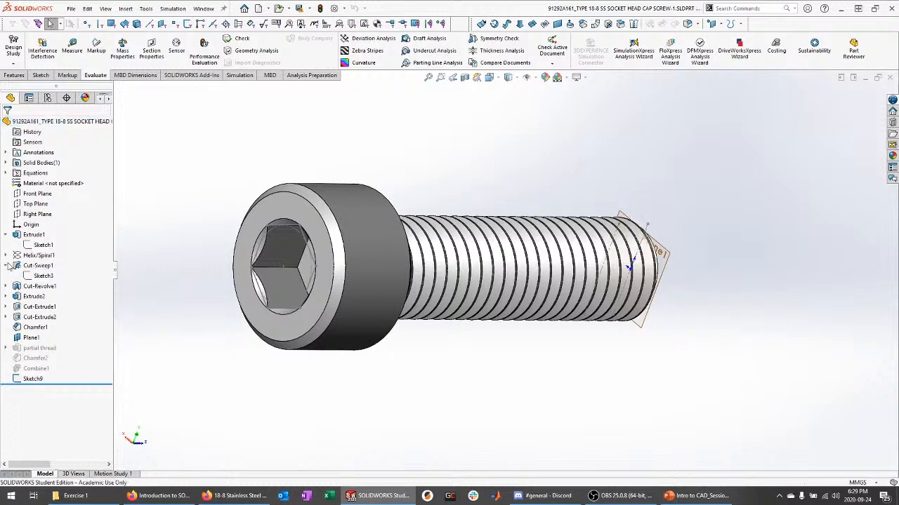
{"action": "left_click", "coordinate": [6, 255]}
{"action": "left_click", "coordinate": [6, 296]}
{"action": "left_click", "coordinate": [5, 317]}
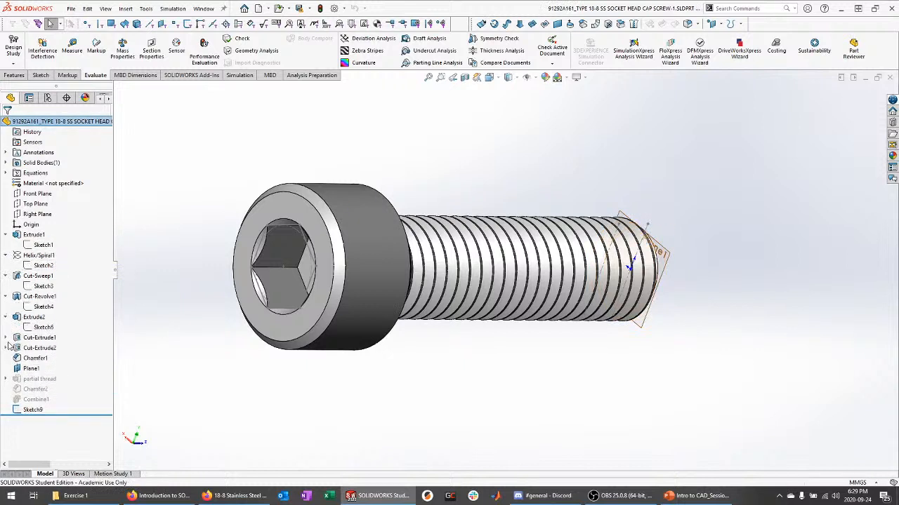
{"action": "left_click", "coordinate": [5, 338]}
{"action": "left_click", "coordinate": [39, 347]}
{"action": "left_click", "coordinate": [41, 335]}
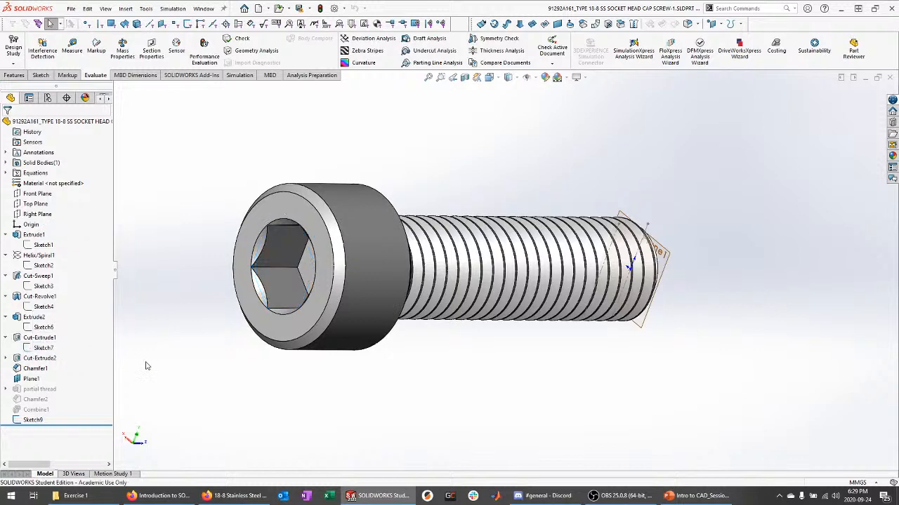
Hide Sketch9 and Plane1 in the screw model.
{"action": "scroll", "coordinate": [278, 343], "scroll_direction": "up", "scroll_amount": 1}
{"action": "left_click", "coordinate": [31, 379]}
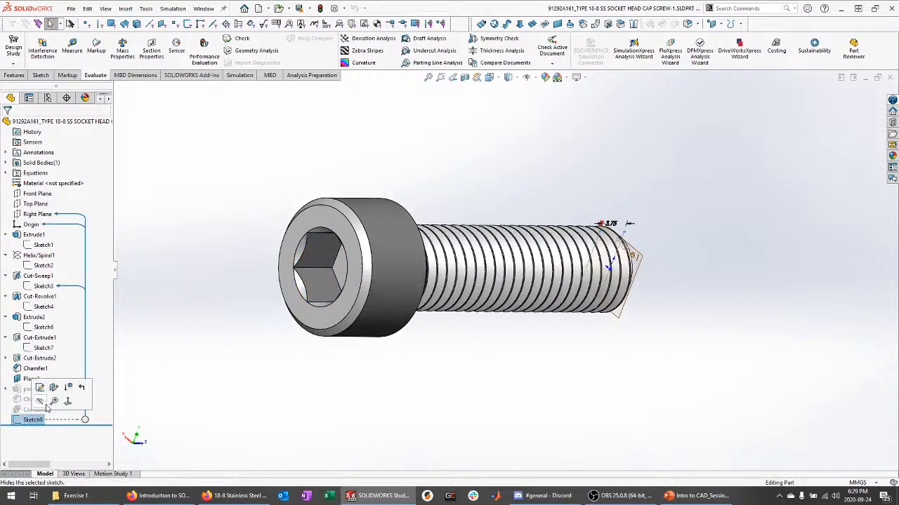
{"action": "left_click", "coordinate": [353, 179]}
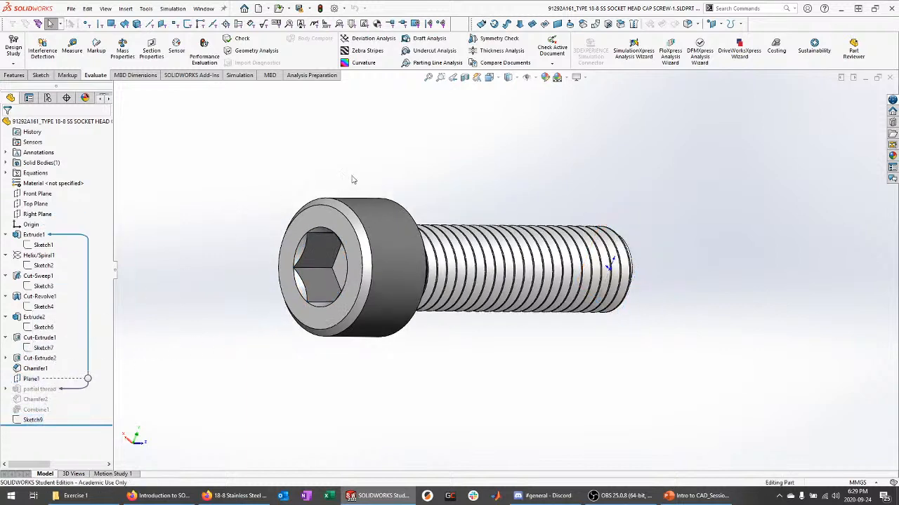
Examine the modelled helical thread on the screw's shank up close and from several angles.
{"action": "middle_click_drag", "start_coordinate": [353, 179], "coordinate": [285, 273]}
{"action": "middle_click_drag", "start_coordinate": [501, 257], "coordinate": [471, 237]}
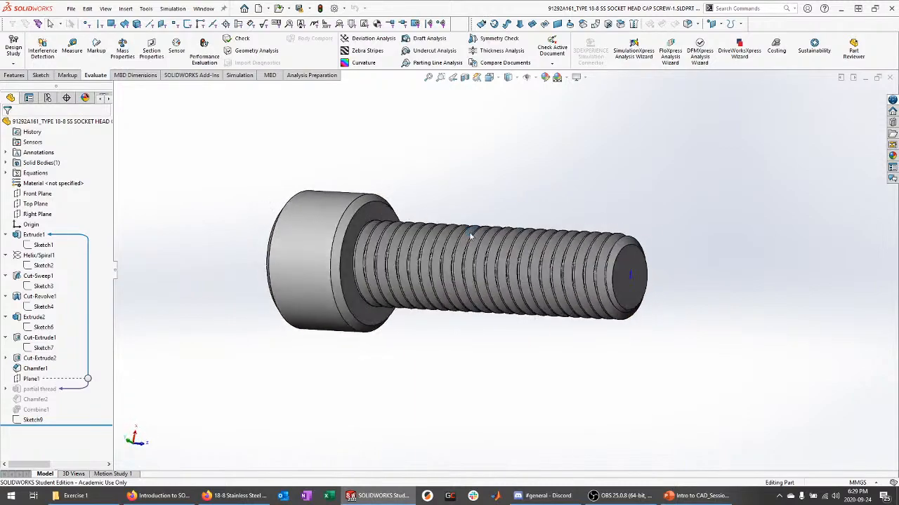
{"action": "scroll", "coordinate": [436, 282], "scroll_direction": "down", "scroll_amount": 6}
{"action": "middle_click_drag", "start_coordinate": [436, 282], "coordinate": [420, 204]}
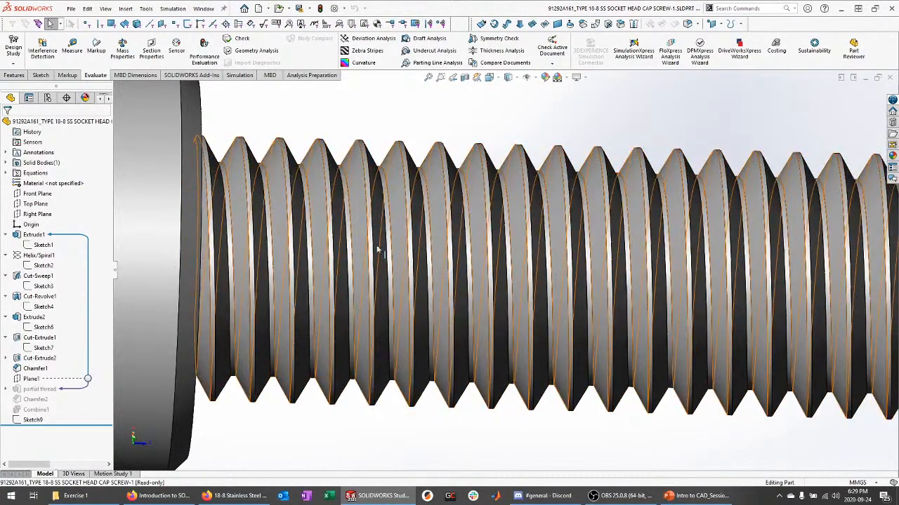
{"action": "scroll", "coordinate": [510, 119], "scroll_direction": "up", "scroll_amount": 1}
{"action": "key", "text": "f"}
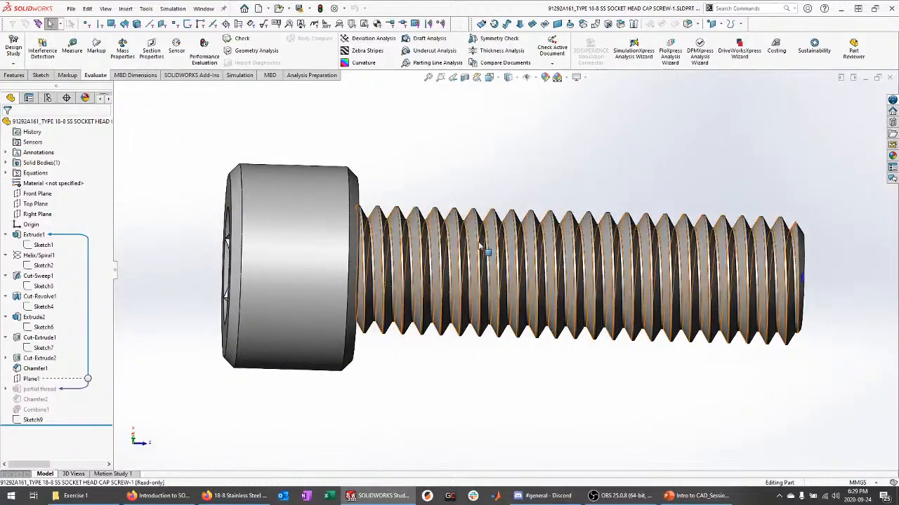
{"action": "middle_click_drag", "start_coordinate": [592, 149], "coordinate": [598, 192]}
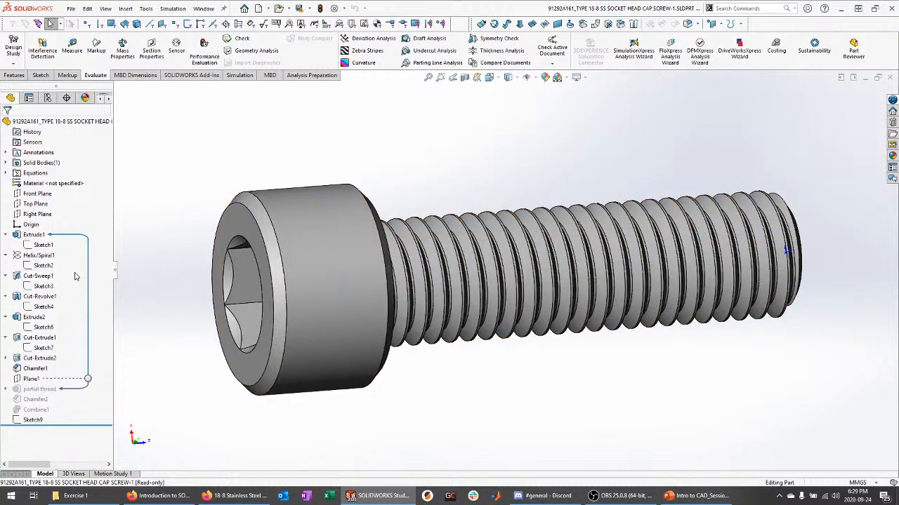
Suppress the Cut-Sweep1 thread feature of the screw, accepting the change to the read-only document.
{"action": "left_click", "coordinate": [38, 276]}
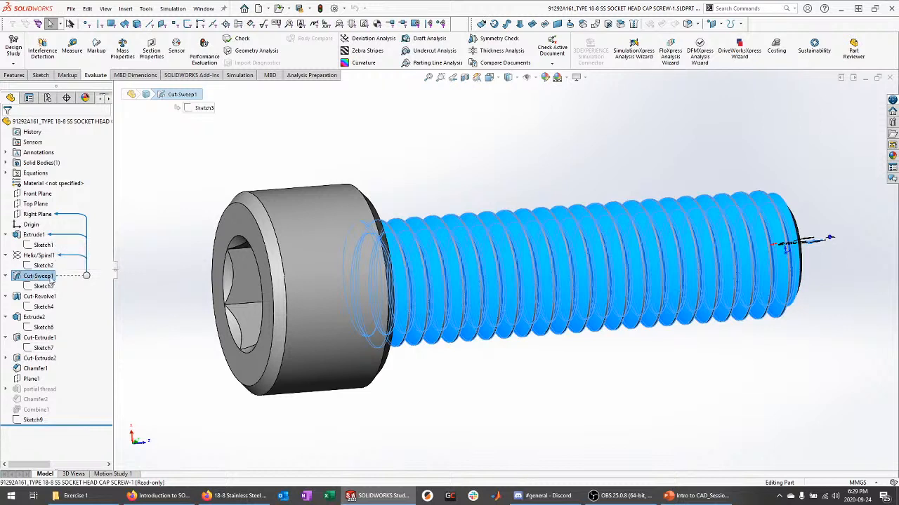
{"action": "right_click", "coordinate": [61, 281]}
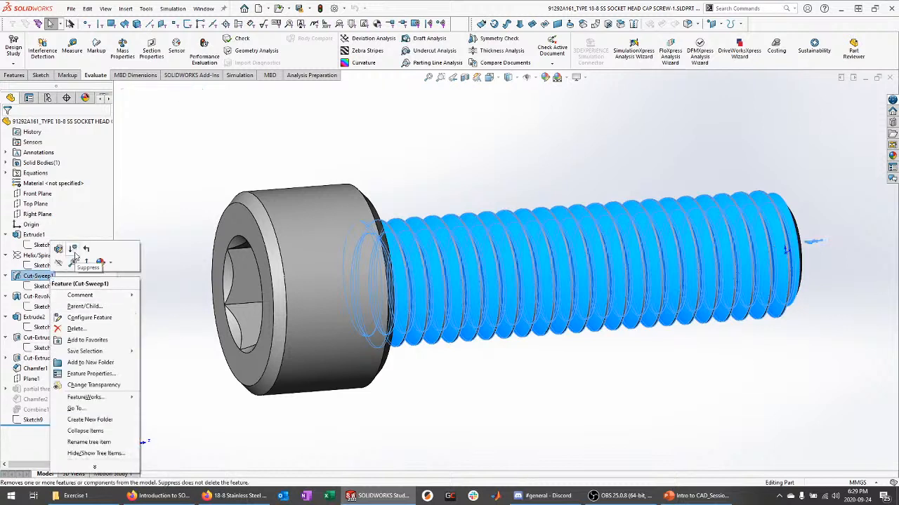
{"action": "left_click", "coordinate": [80, 256]}
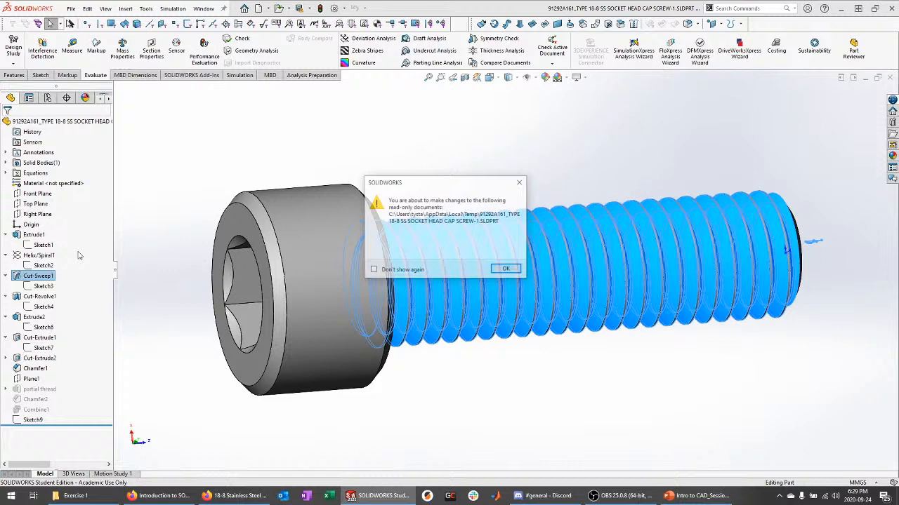
{"action": "left_click", "coordinate": [506, 269]}
{"action": "middle_click_drag", "start_coordinate": [491, 158], "coordinate": [465, 174]}
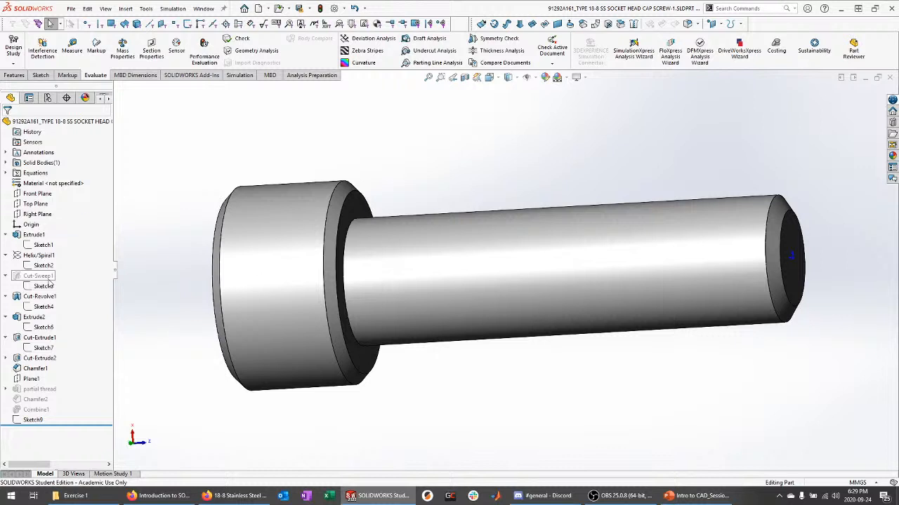
Check the Unsuppress option for Cut-Sweep1 and examine the screw's plain shank from the opposite side.
{"action": "mouse_move", "coordinate": [50, 284]}
{"action": "right_click", "coordinate": [39, 277]}
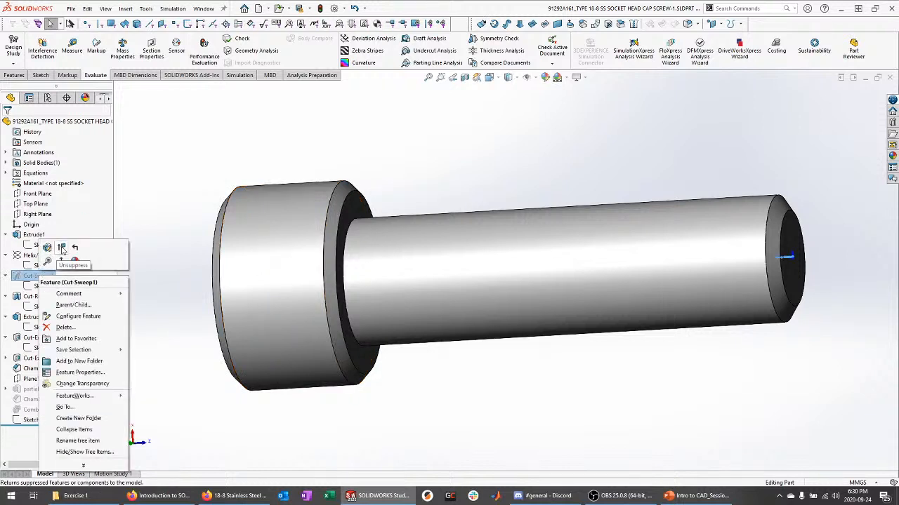
{"action": "left_click", "coordinate": [61, 248]}
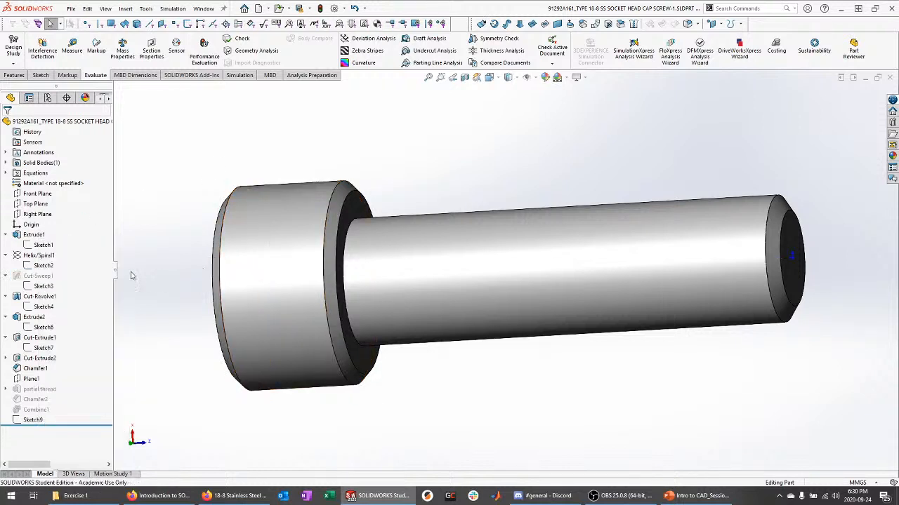
{"action": "scroll", "coordinate": [421, 274], "scroll_direction": "up", "scroll_amount": 1}
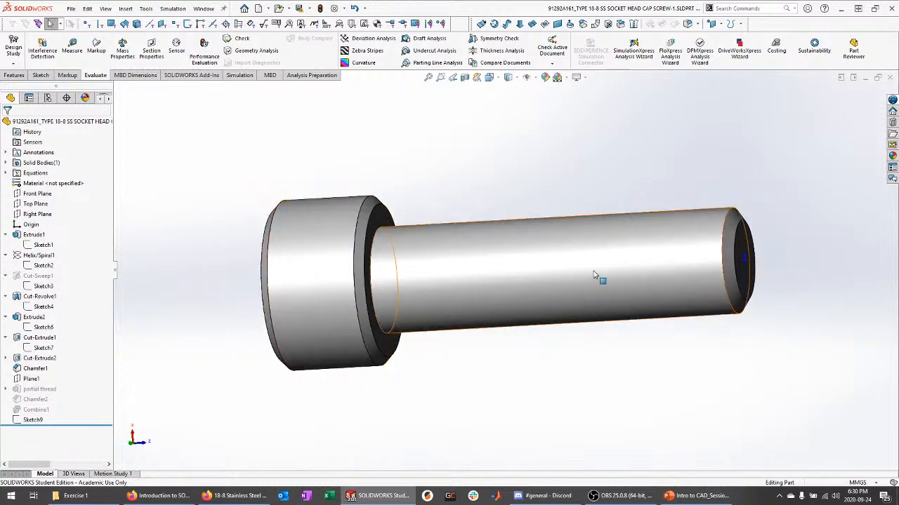
{"action": "middle_click_drag", "start_coordinate": [434, 166], "coordinate": [637, 193]}
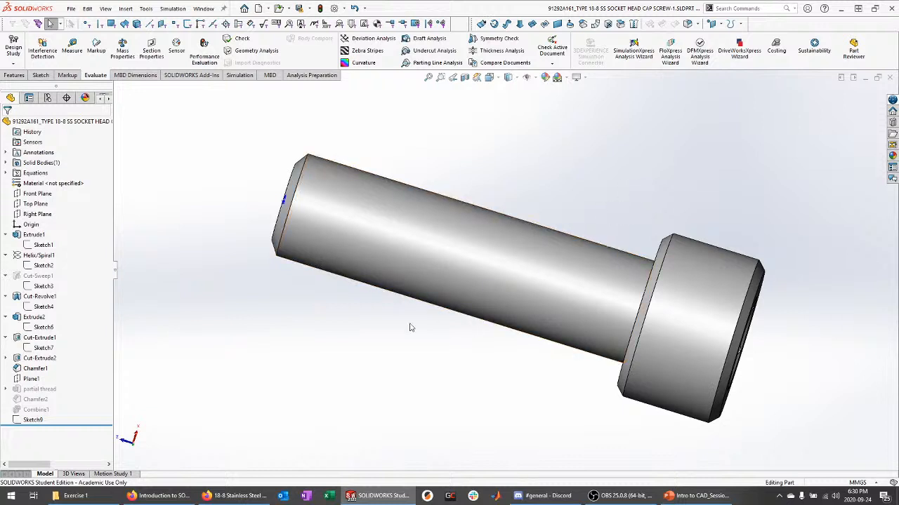
View the prepared Hardware_CapScrew_M10_35mm_18-8_(91292A161) part, and return to the A. Exercise1 assembly.
{"action": "left_click", "coordinate": [204, 8]}
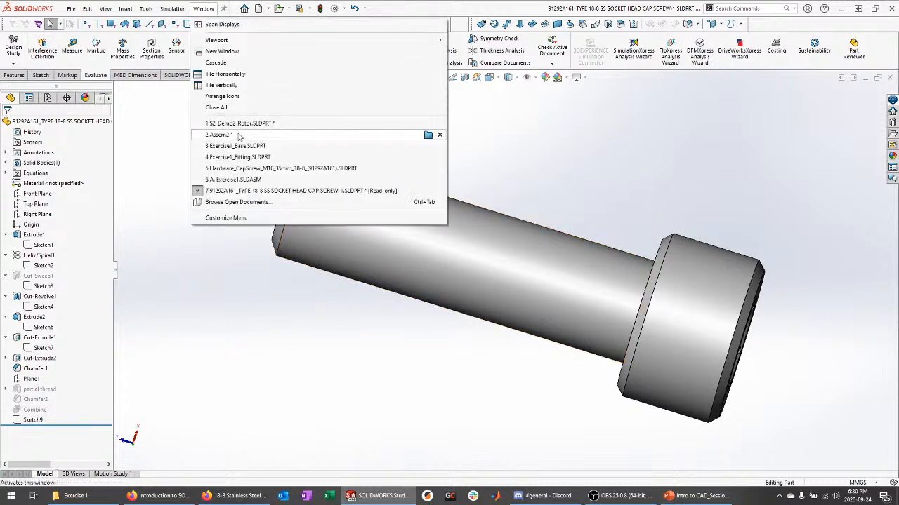
{"action": "left_click", "coordinate": [428, 179]}
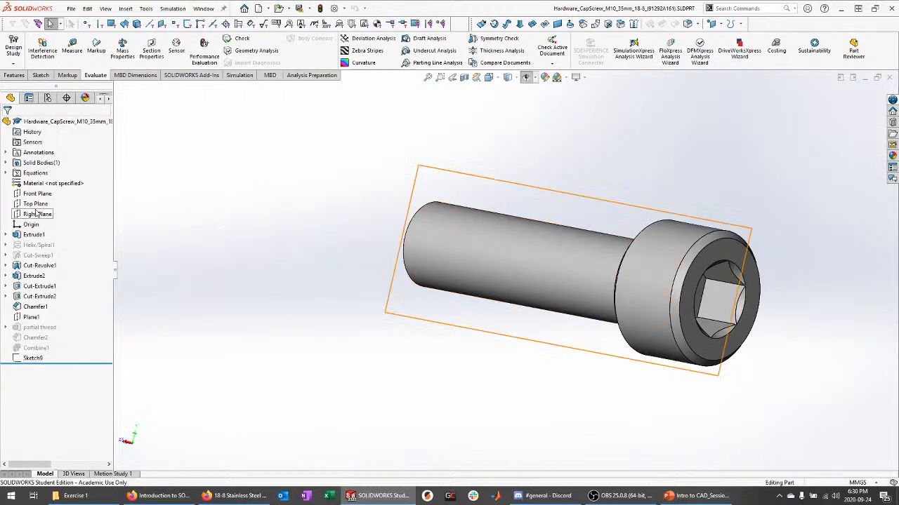
{"action": "middle_click_drag", "start_coordinate": [338, 260], "coordinate": [344, 237]}
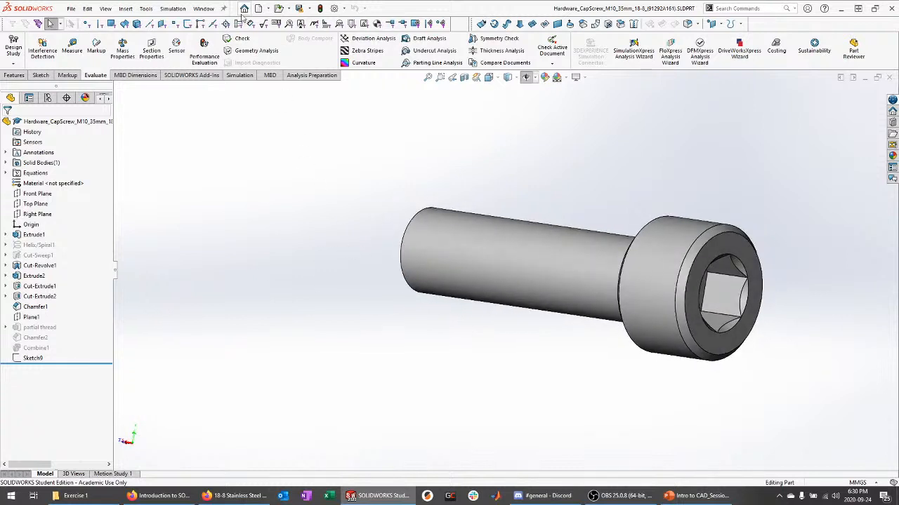
{"action": "left_click", "coordinate": [204, 8]}
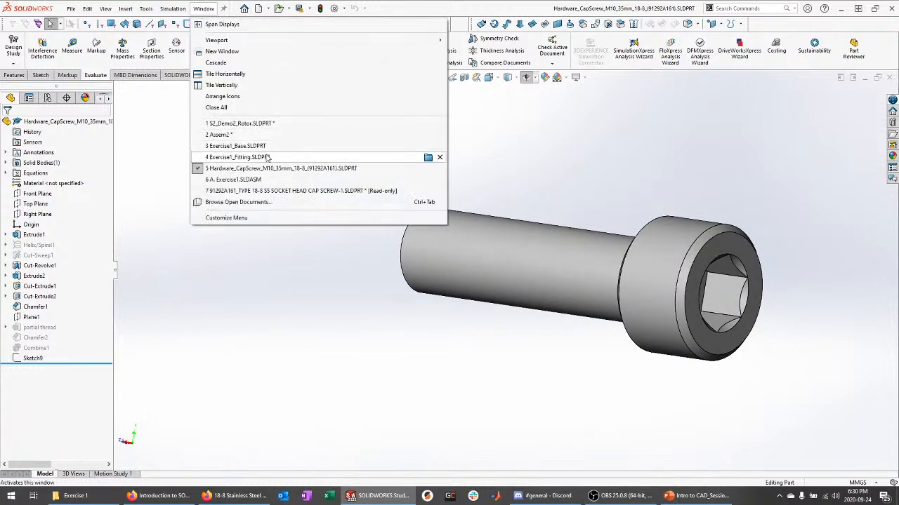
{"action": "left_click", "coordinate": [260, 180]}
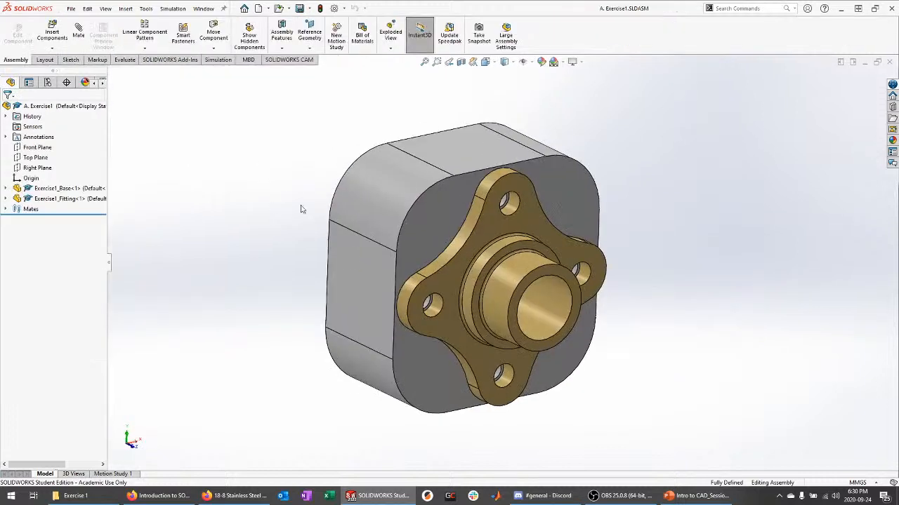
Insert the Hardware_CapScrew_M10_35mm_18-8_(91292A161) part into the assembly and place it freely beside the base.
{"action": "left_click", "coordinate": [52, 34]}
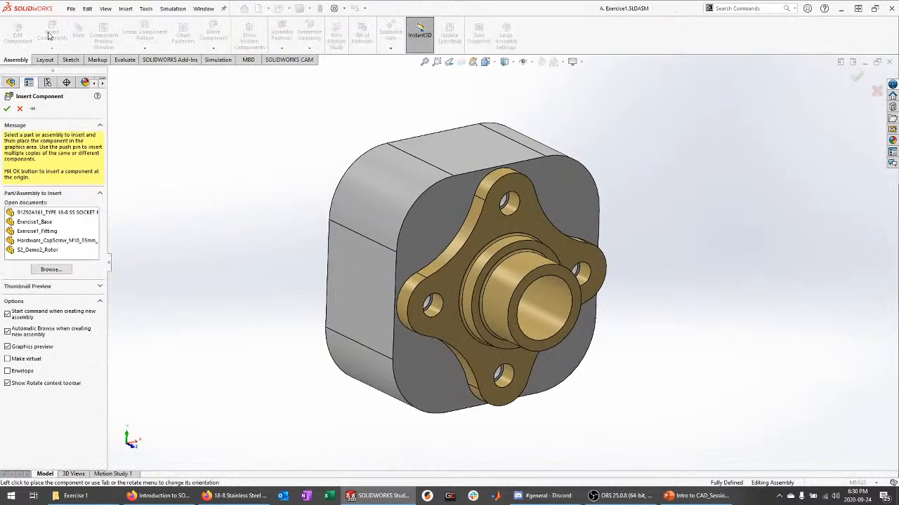
{"action": "left_click", "coordinate": [58, 240]}
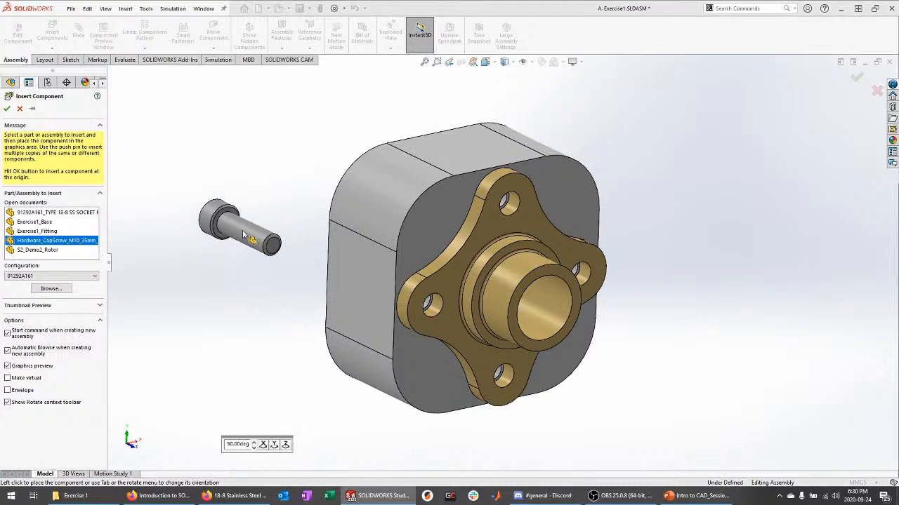
{"action": "left_click", "coordinate": [235, 211]}
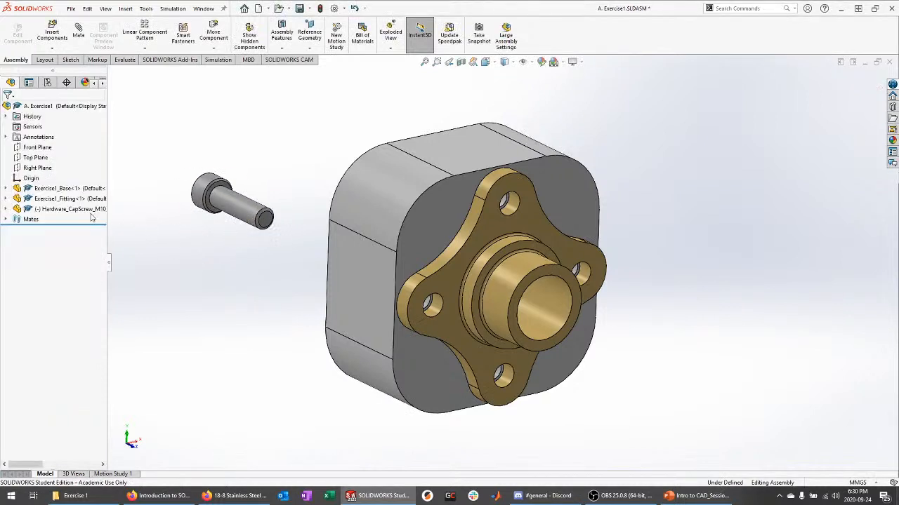
Mate the screw's shank concentric with the fitting flange's upper hole, flipping the mate alignment to reverse the screw's direction.
{"action": "middle_click_drag", "start_coordinate": [198, 149], "coordinate": [217, 168]}
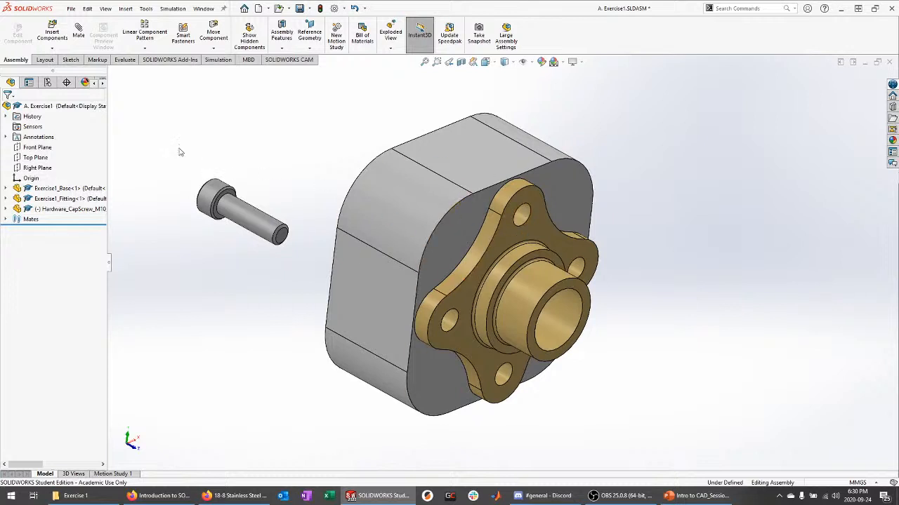
{"action": "left_click", "coordinate": [80, 40]}
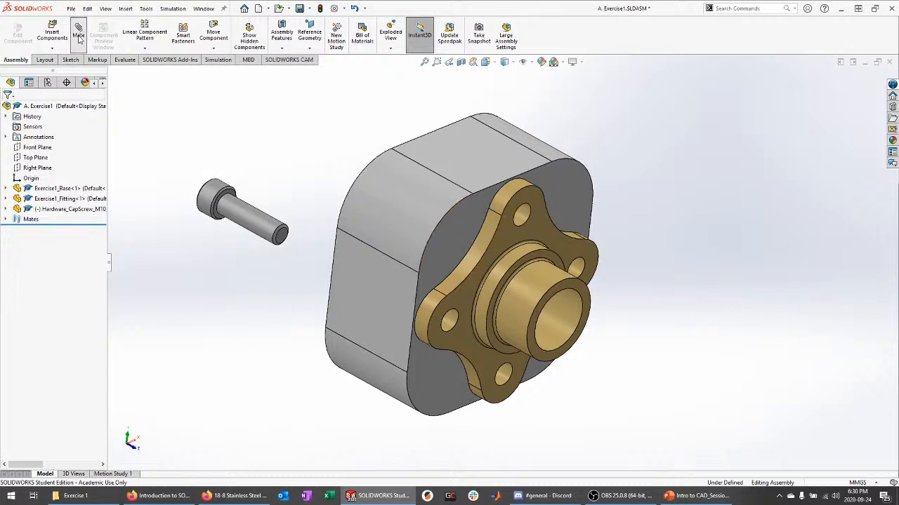
{"action": "left_click", "coordinate": [241, 218]}
{"action": "scroll", "coordinate": [527, 242], "scroll_direction": "down", "scroll_amount": 2}
{"action": "scroll", "coordinate": [519, 208], "scroll_direction": "down", "scroll_amount": 2}
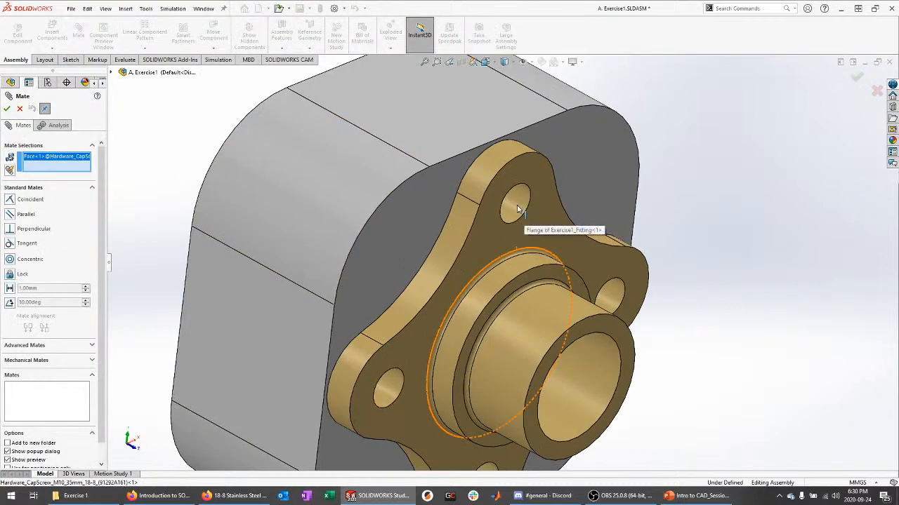
{"action": "left_click", "coordinate": [514, 205]}
{"action": "scroll", "coordinate": [523, 214], "scroll_direction": "up", "scroll_amount": 3}
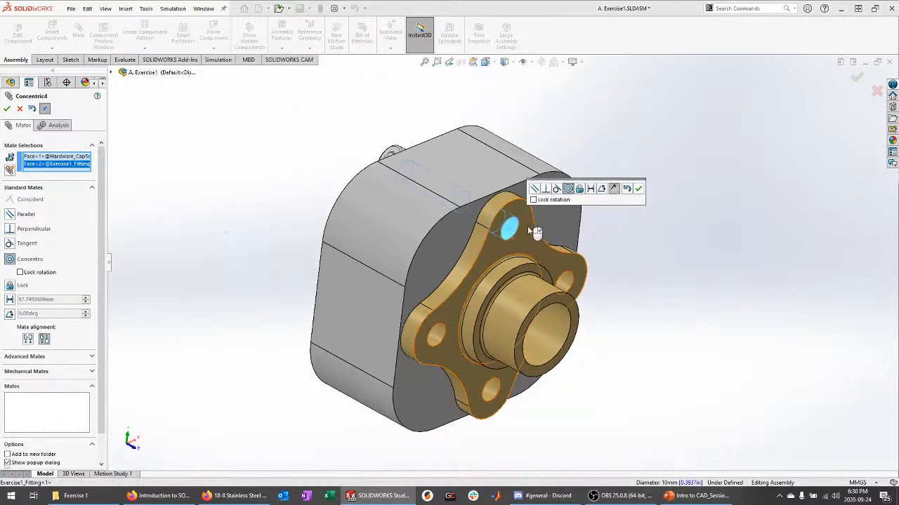
{"action": "middle_click_drag", "start_coordinate": [527, 227], "coordinate": [329, 218]}
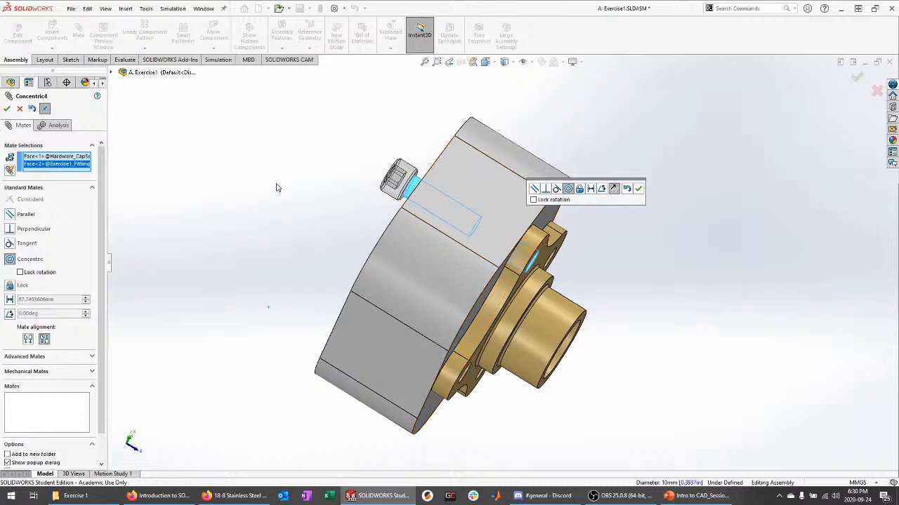
{"action": "left_click", "coordinate": [614, 188]}
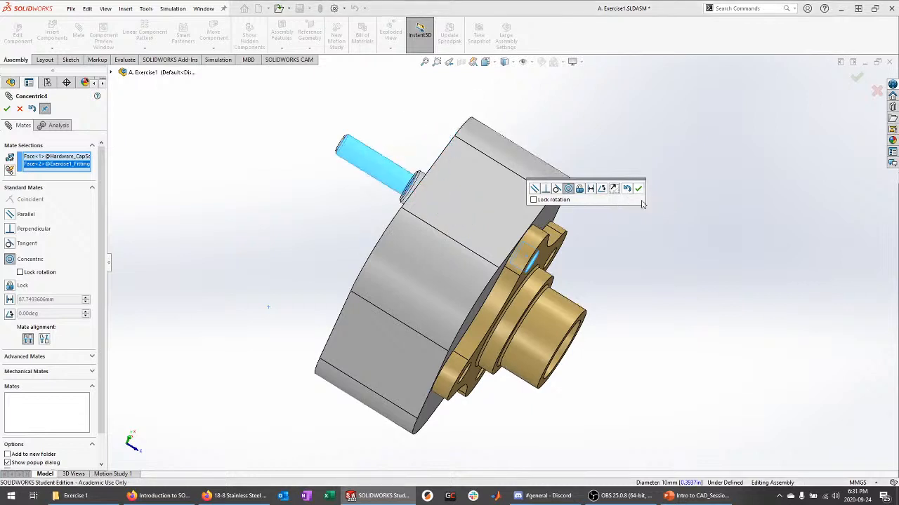
{"action": "middle_click_drag", "start_coordinate": [641, 204], "coordinate": [665, 233]}
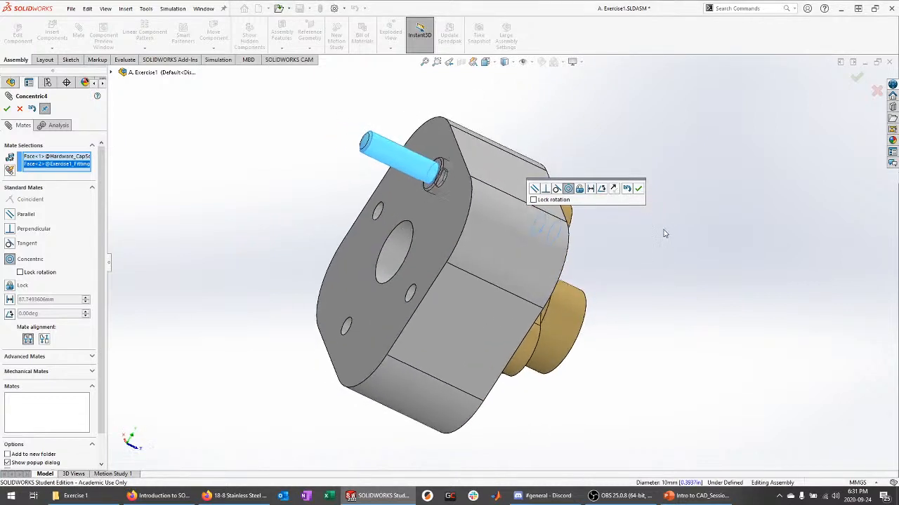
{"action": "left_click", "coordinate": [639, 189]}
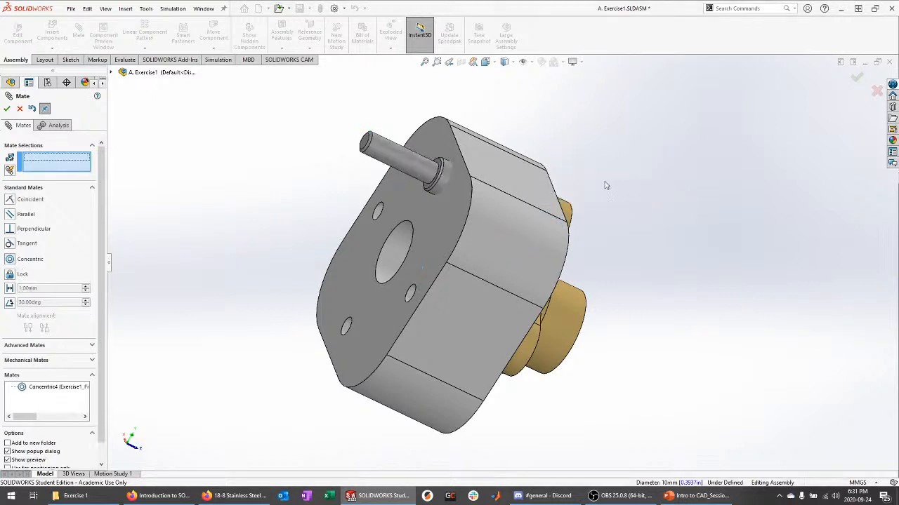
Pull the screw out in front of the fitting and mate the underside of its head coincident with the flange's front face.
{"action": "middle_click_drag", "start_coordinate": [605, 185], "coordinate": [626, 192]}
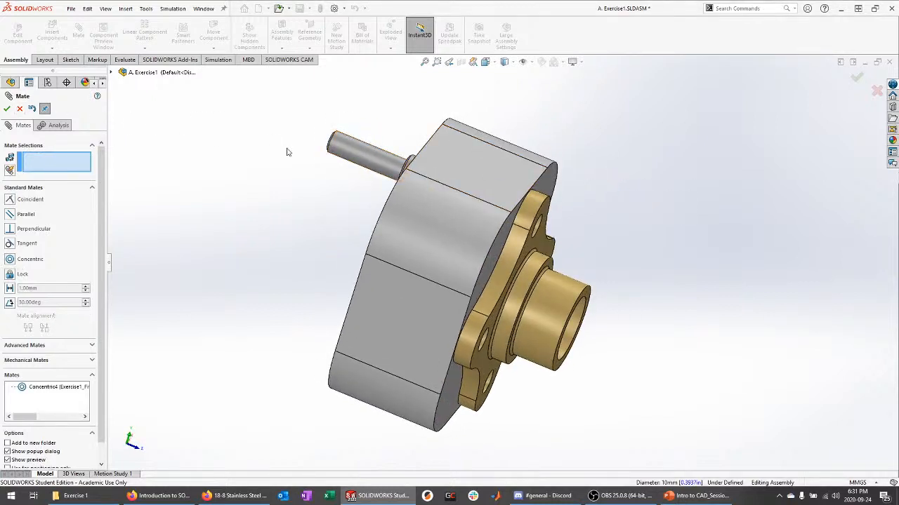
{"action": "left_click_drag", "start_coordinate": [376, 159], "coordinate": [653, 275]}
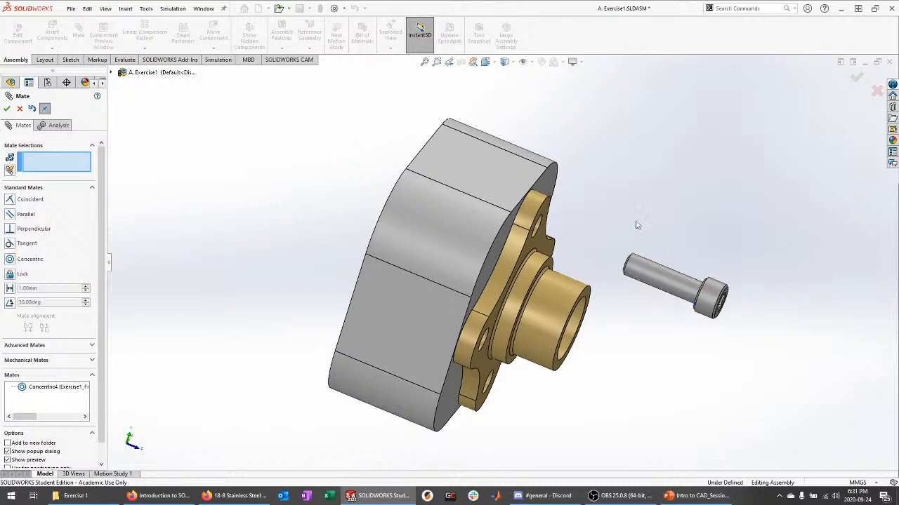
{"action": "middle_click_drag", "start_coordinate": [604, 223], "coordinate": [594, 205]}
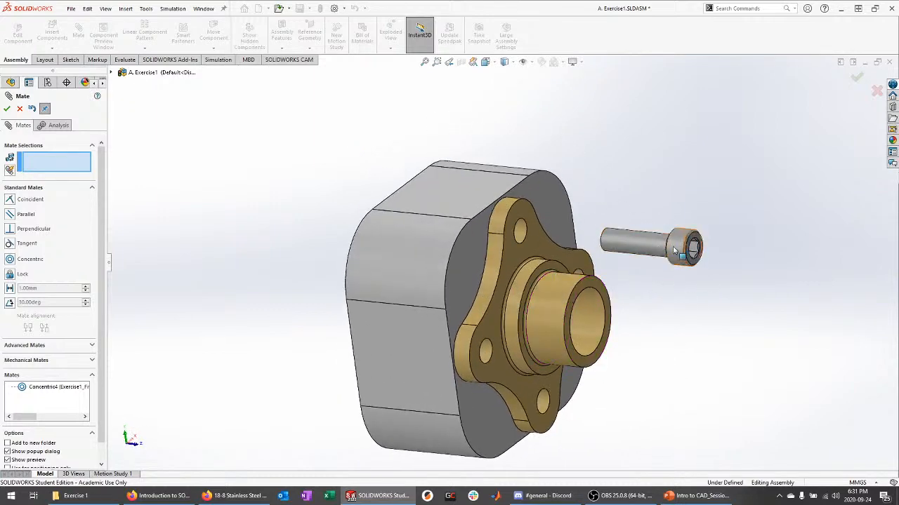
{"action": "scroll", "coordinate": [429, 245], "scroll_direction": "down", "scroll_amount": 5}
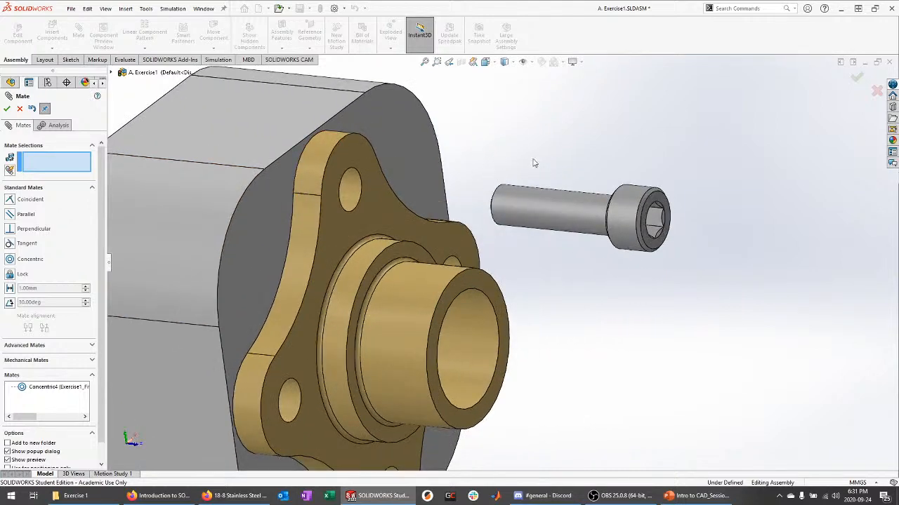
{"action": "middle_click_drag", "start_coordinate": [508, 157], "coordinate": [758, 231]}
{"action": "scroll", "coordinate": [599, 221], "scroll_direction": "down", "scroll_amount": 5}
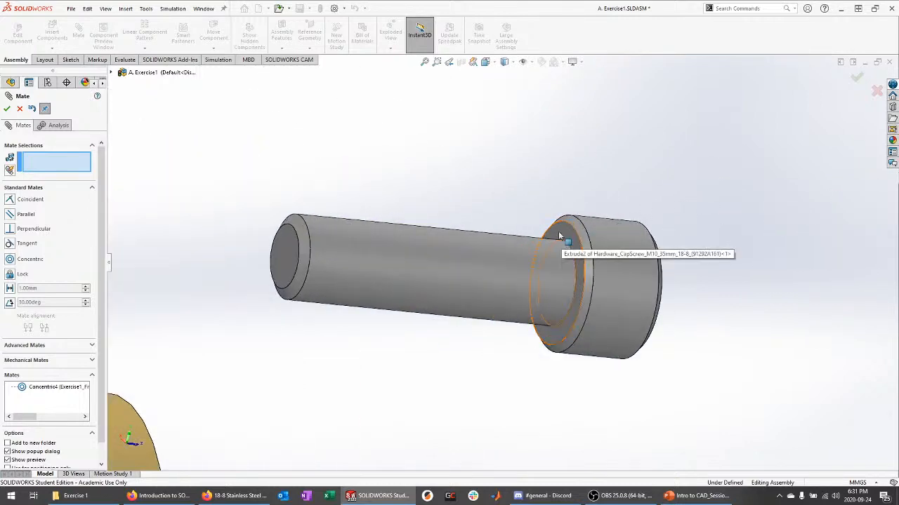
{"action": "left_click", "coordinate": [561, 225]}
{"action": "scroll", "coordinate": [558, 183], "scroll_direction": "up", "scroll_amount": 5}
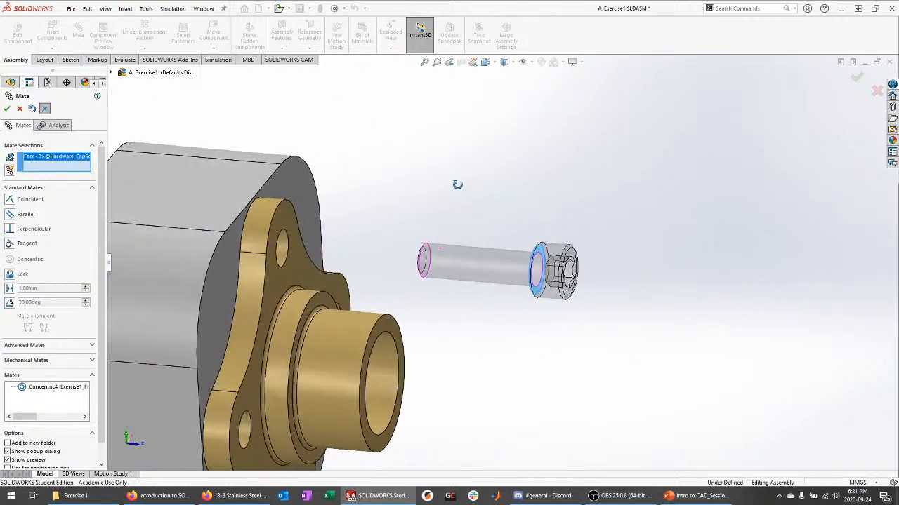
{"action": "left_click", "coordinate": [336, 264]}
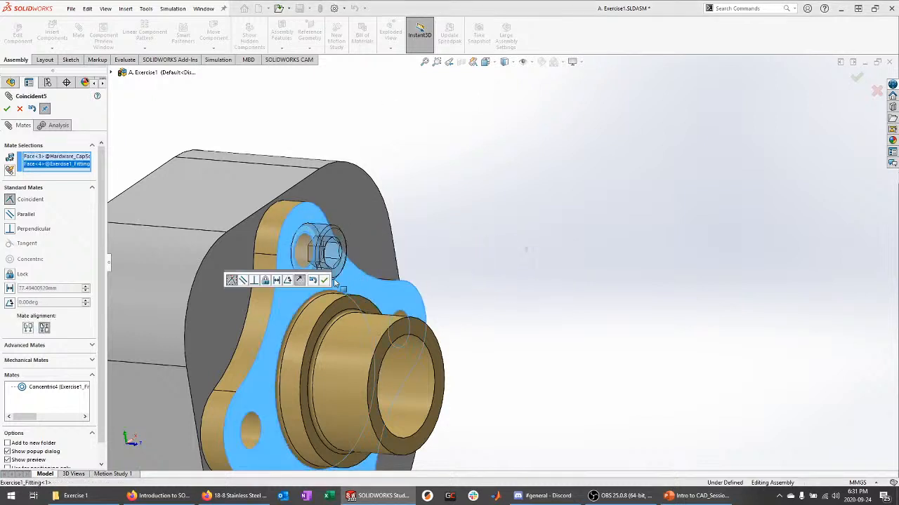
{"action": "left_click", "coordinate": [325, 280]}
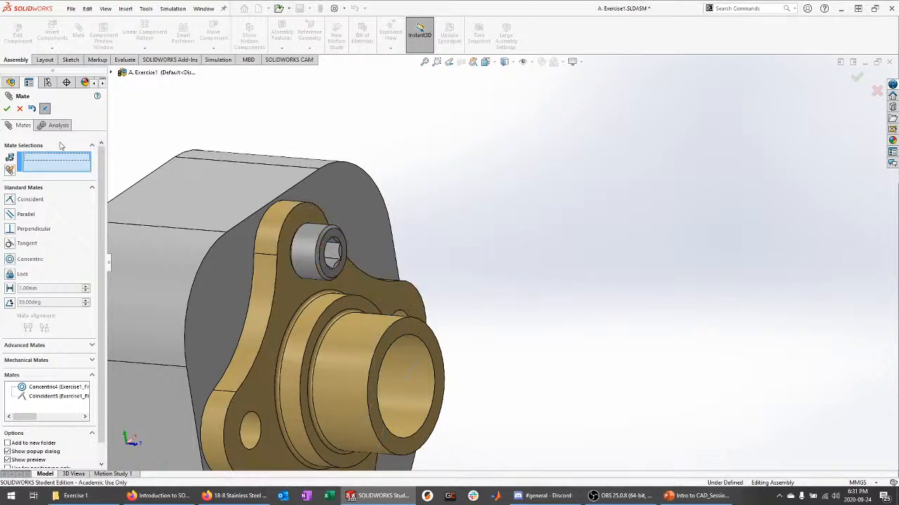
{"action": "left_click", "coordinate": [7, 109]}
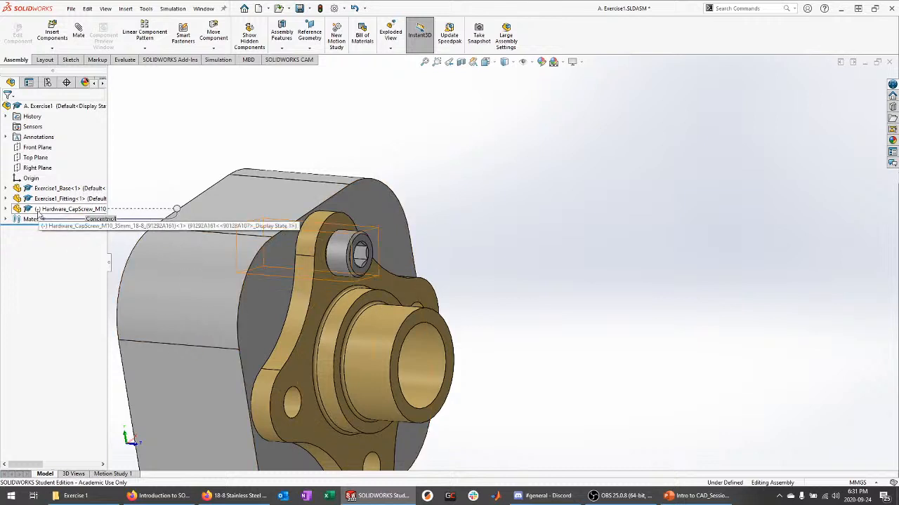
Turn the cap screw by its head to check its remaining freedom to rotate in the hole.
{"action": "middle_click_drag", "start_coordinate": [390, 317], "coordinate": [342, 293]}
{"action": "scroll", "coordinate": [341, 292], "scroll_direction": "down", "scroll_amount": 4}
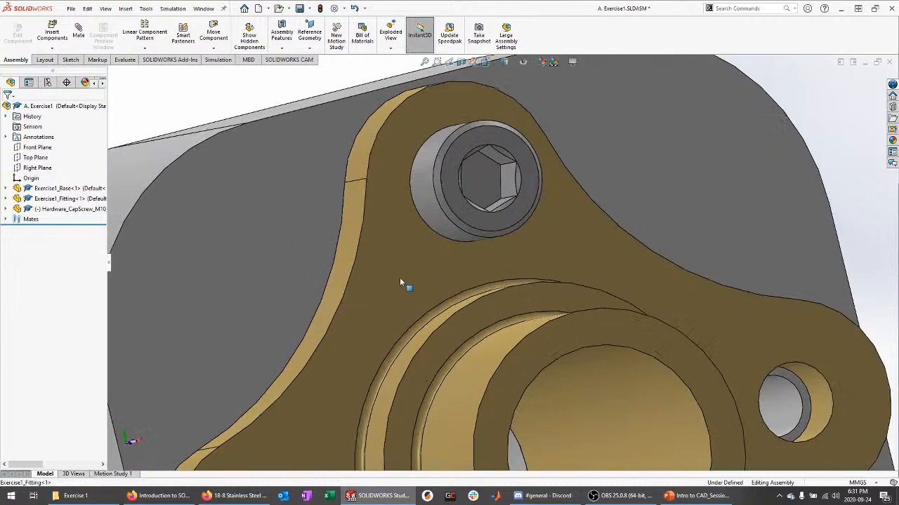
{"action": "left_click", "coordinate": [427, 153]}
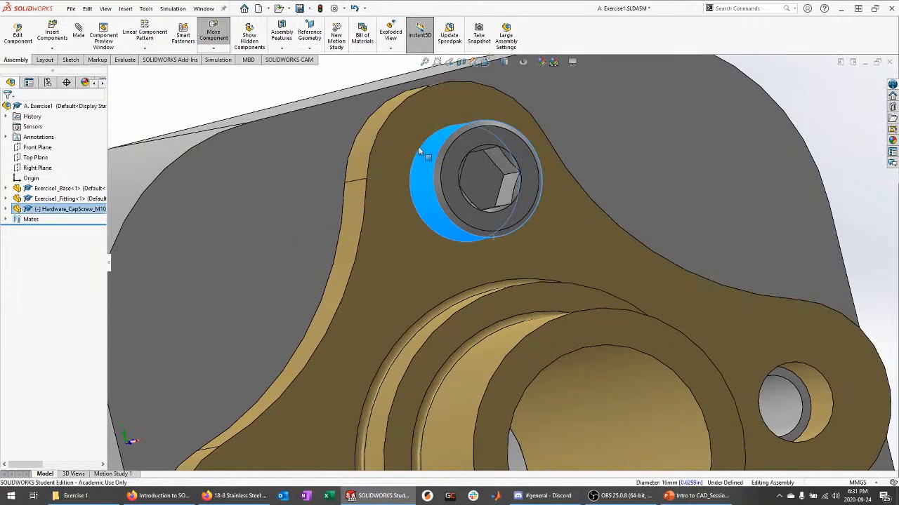
{"action": "left_click_drag", "start_coordinate": [419, 148], "coordinate": [509, 153]}
{"action": "scroll", "coordinate": [516, 180], "scroll_direction": "up", "scroll_amount": 3}
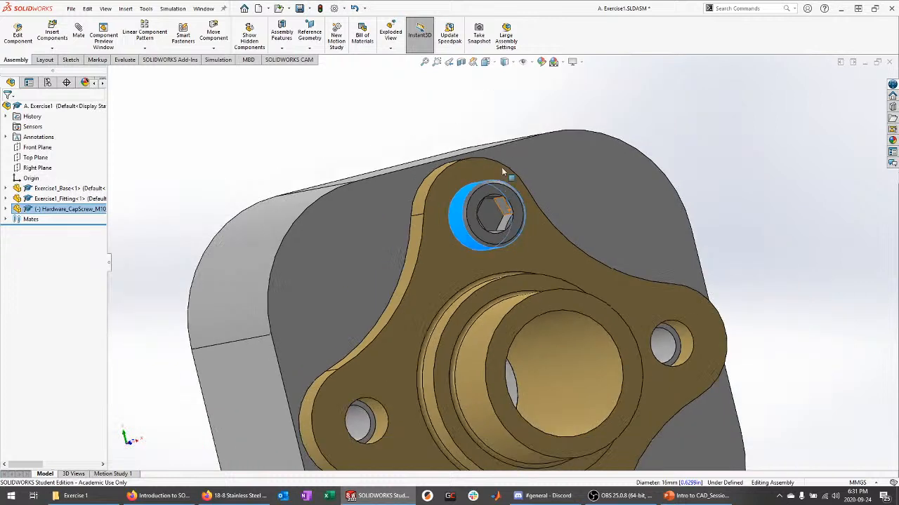
{"action": "left_click", "coordinate": [419, 116]}
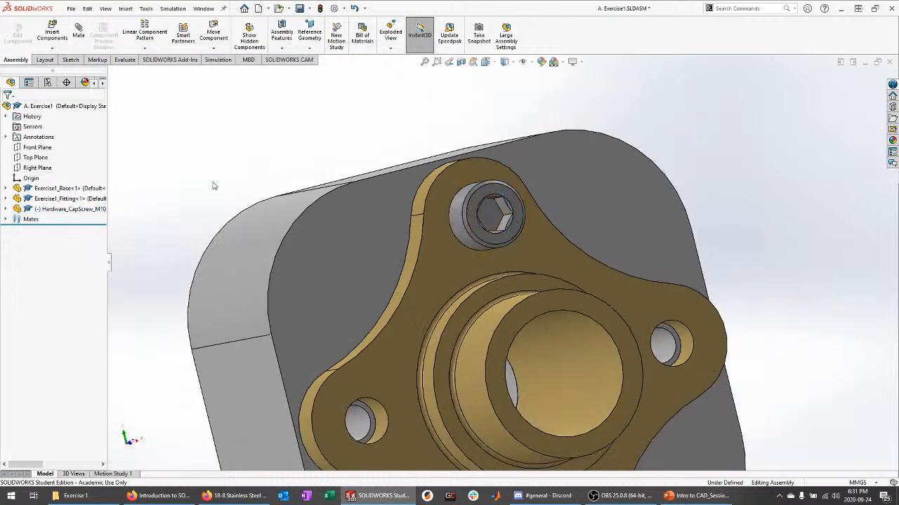
Lock the rotation of the cap screw's Concentric4 mate with the fitting.
{"action": "left_click", "coordinate": [6, 209]}
{"action": "left_click", "coordinate": [16, 209]}
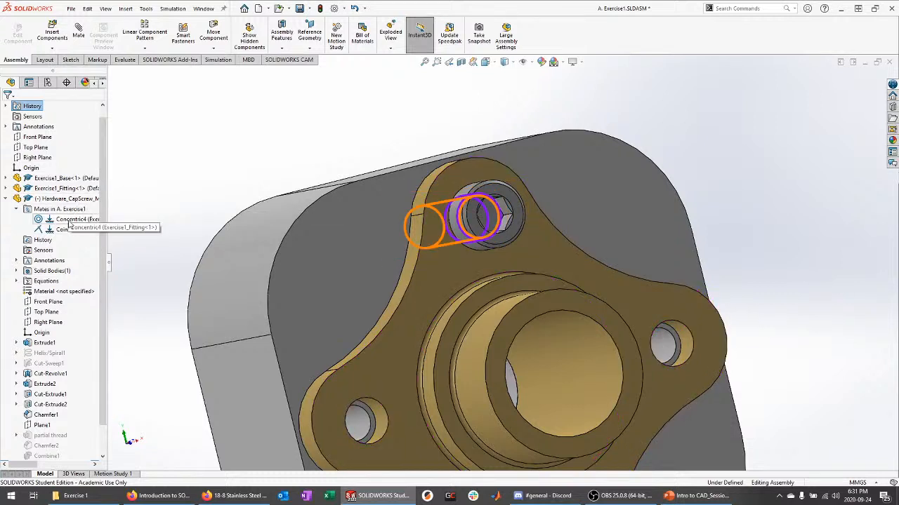
{"action": "left_click", "coordinate": [69, 223]}
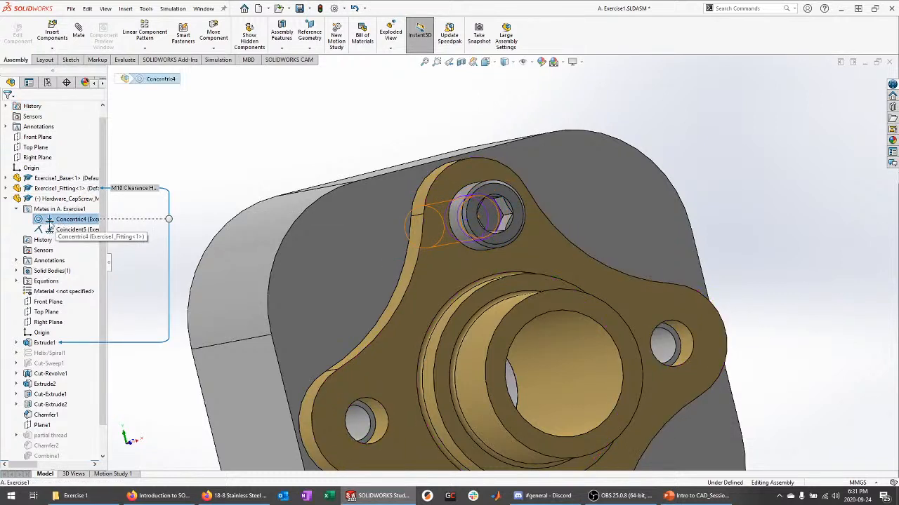
{"action": "right_click", "coordinate": [68, 223]}
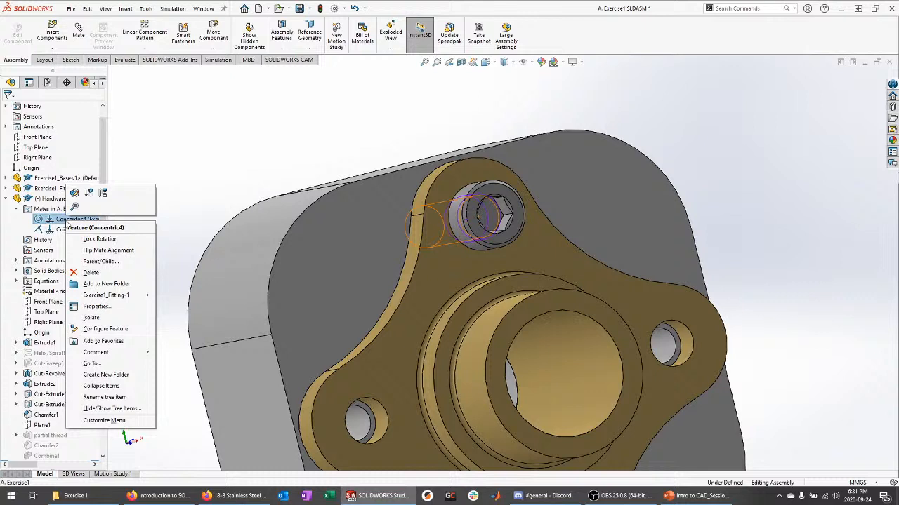
{"action": "left_click", "coordinate": [99, 243]}
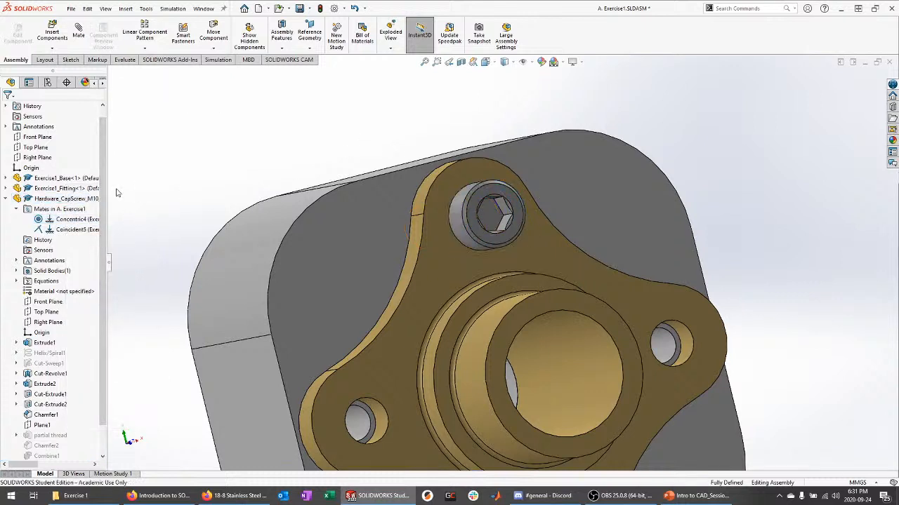
{"action": "left_click", "coordinate": [6, 199]}
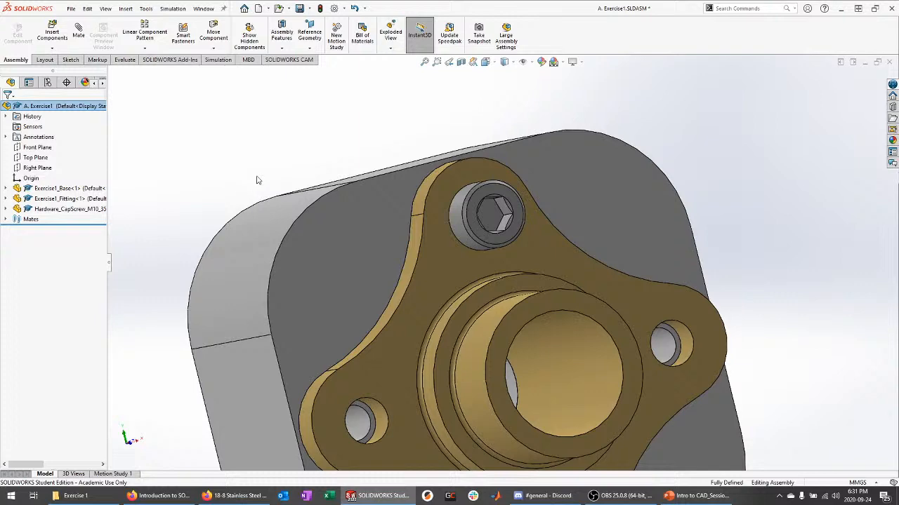
Insert another copy of the M10 x 35 mm cap screw beside the base and fitting.
{"action": "scroll", "coordinate": [266, 180], "scroll_direction": "up", "scroll_amount": 3}
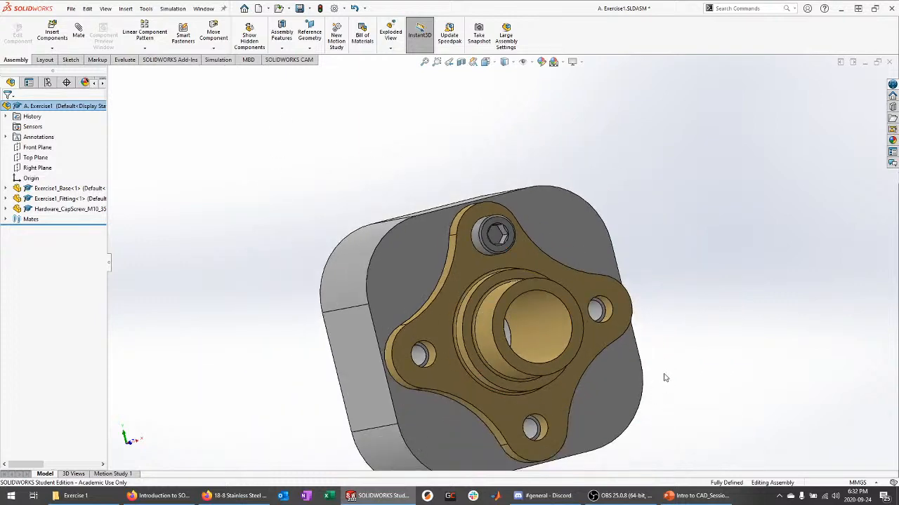
{"action": "middle_click_drag", "start_coordinate": [656, 326], "coordinate": [611, 245]}
{"action": "scroll", "coordinate": [632, 344], "scroll_direction": "down", "scroll_amount": 3}
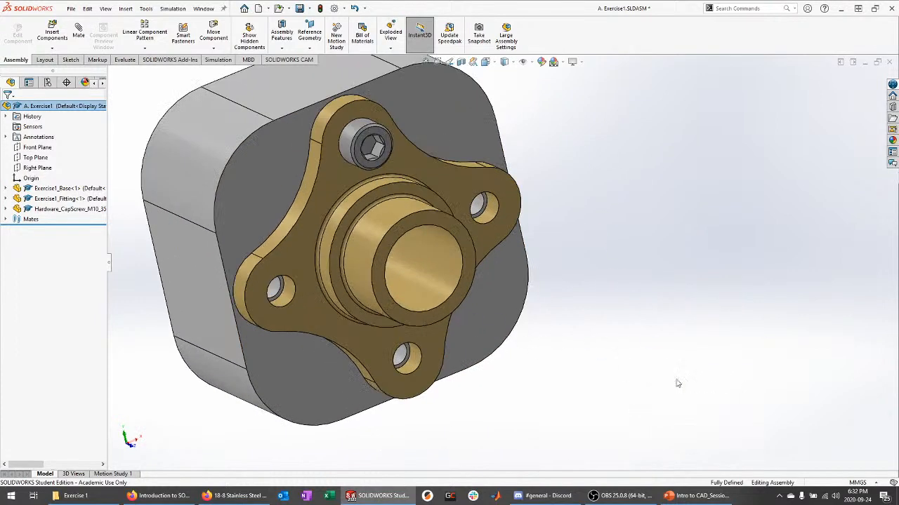
{"action": "scroll", "coordinate": [421, 260], "scroll_direction": "up", "scroll_amount": 2}
{"action": "mouse_move", "coordinate": [423, 275]}
{"action": "middle_mouse_down"}
{"action": "mouse_move", "coordinate": [407, 256]}
{"action": "mouse_move", "coordinate": [426, 265]}
{"action": "middle_mouse_up"}
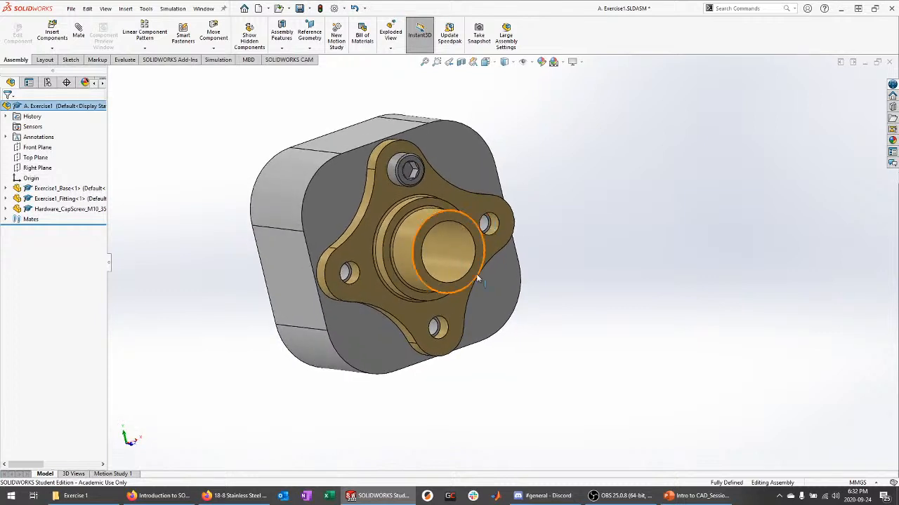
{"action": "middle_click_drag", "start_coordinate": [517, 226], "coordinate": [543, 203]}
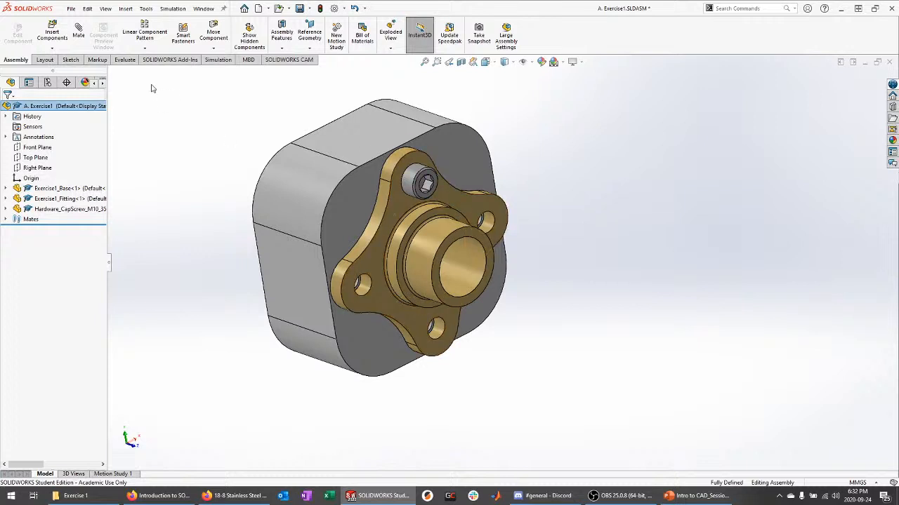
{"action": "left_click", "coordinate": [52, 34]}
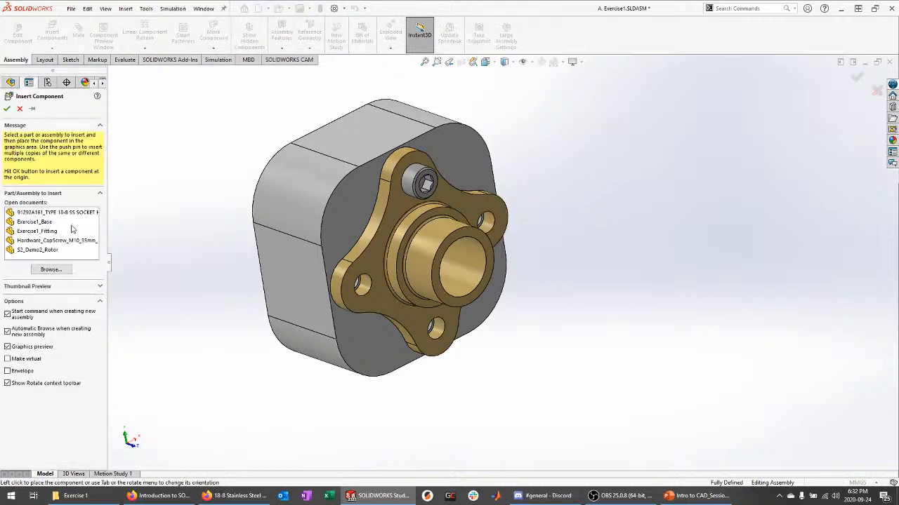
{"action": "left_click", "coordinate": [71, 241]}
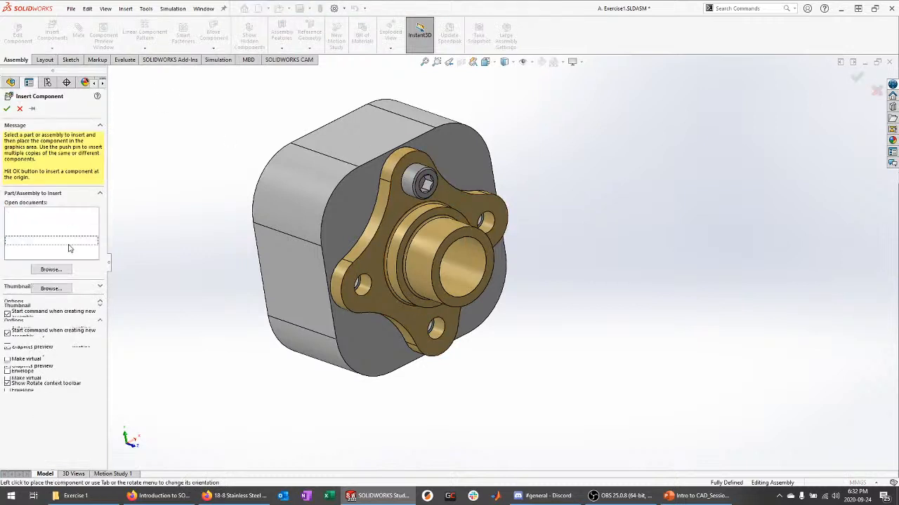
{"action": "left_click", "coordinate": [388, 251]}
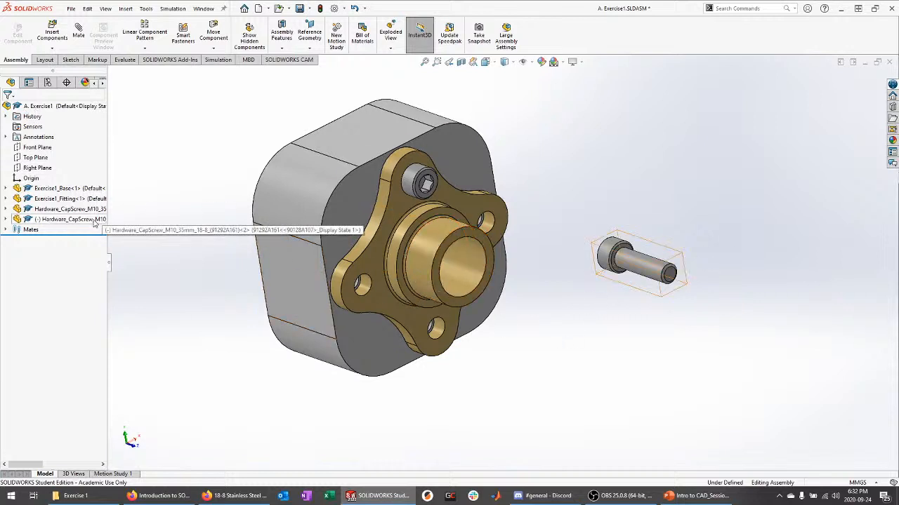
Delete the unmated second cap screw from the assembly and confirm the deletion.
{"action": "left_click", "coordinate": [94, 221]}
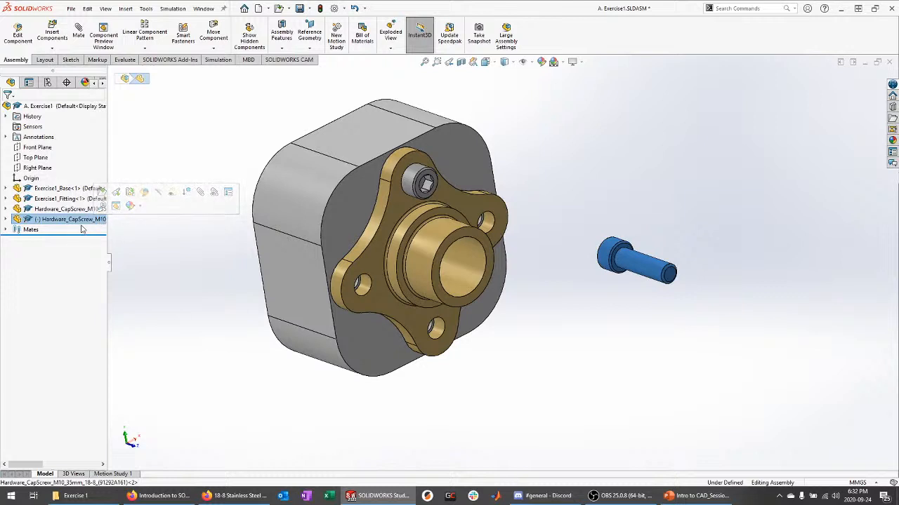
{"action": "right_click", "coordinate": [79, 225]}
{"action": "left_click", "coordinate": [118, 359]}
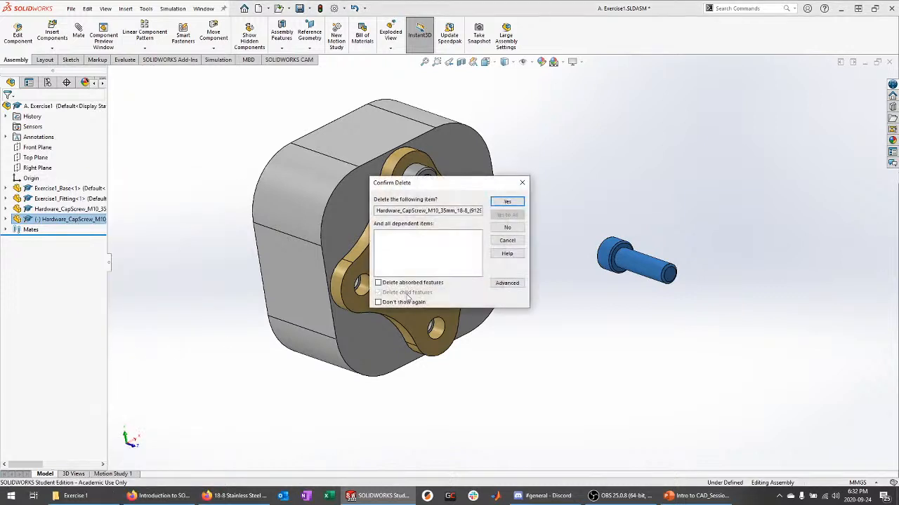
{"action": "left_click", "coordinate": [506, 202]}
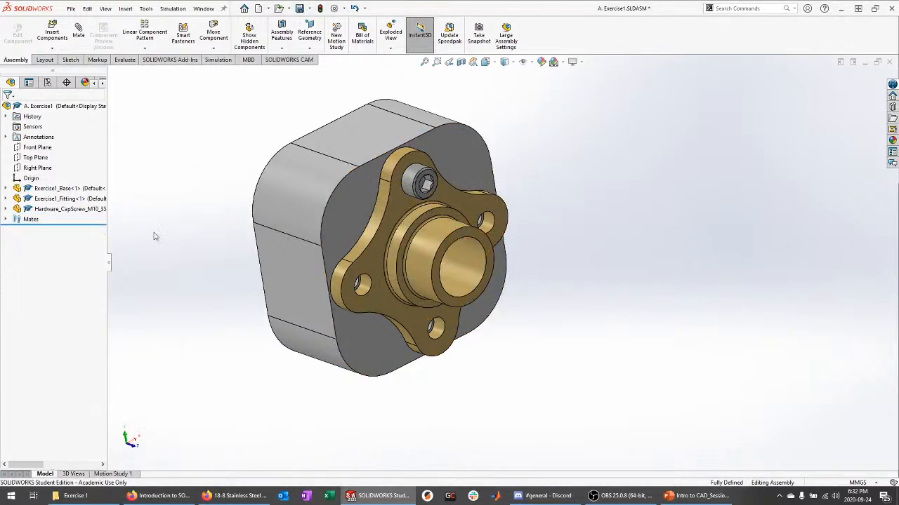
Locate the fitting's Central Axis and turn on the display of axes in the assembly.
{"action": "left_click", "coordinate": [7, 200]}
{"action": "left_click", "coordinate": [50, 322]}
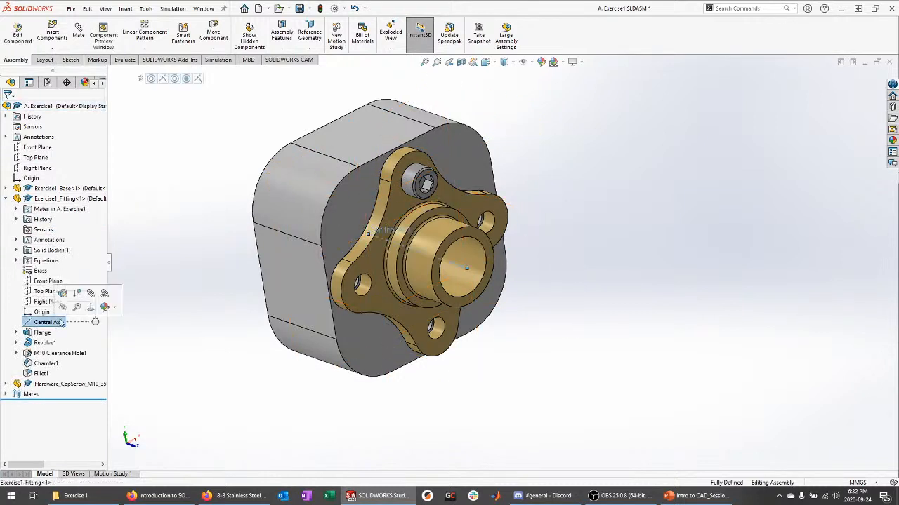
{"action": "left_click", "coordinate": [206, 212]}
{"action": "left_click", "coordinate": [531, 63]}
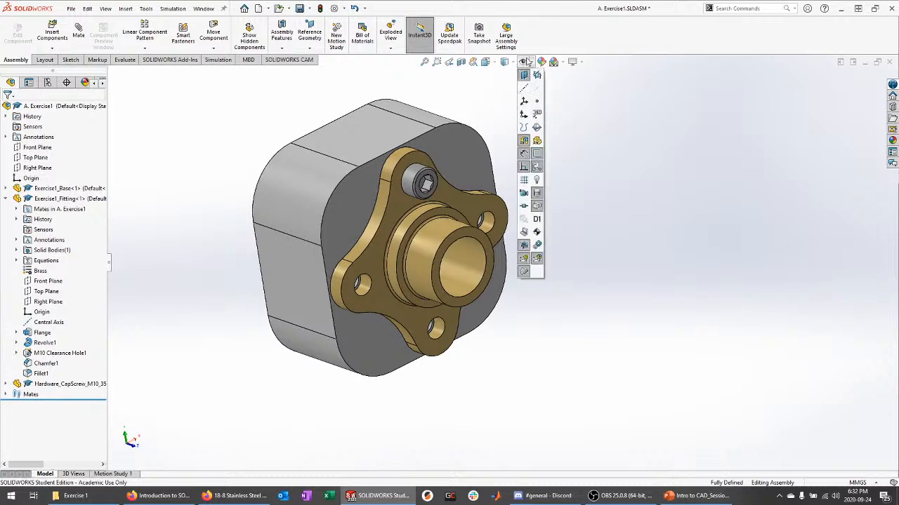
{"action": "left_click", "coordinate": [524, 89]}
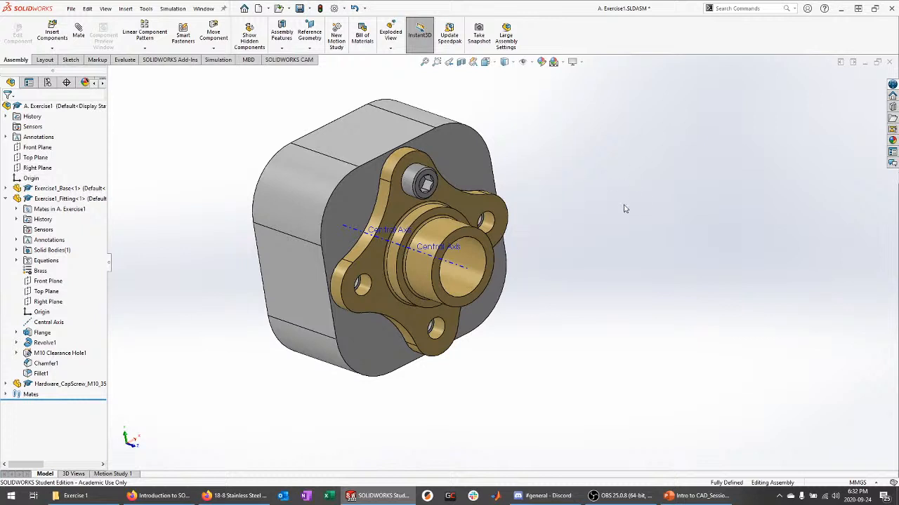
{"action": "middle_click_drag", "start_coordinate": [625, 206], "coordinate": [613, 228]}
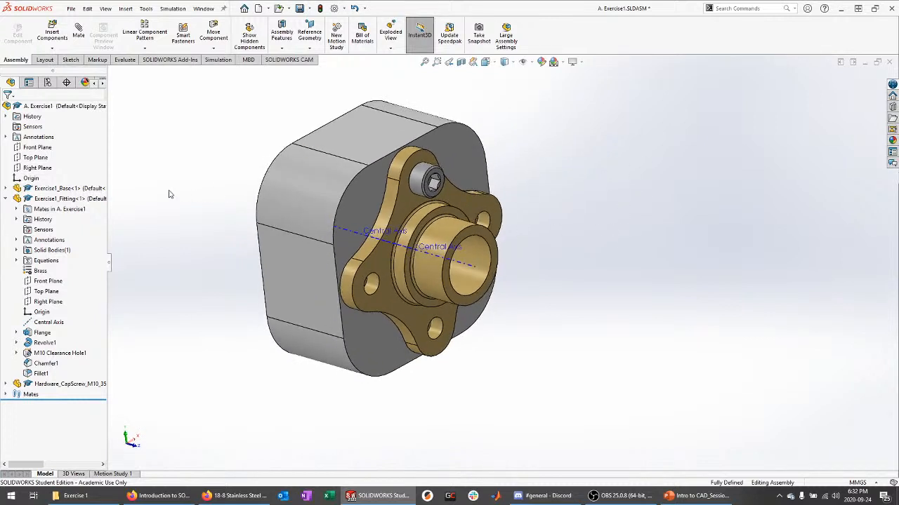
{"action": "left_click", "coordinate": [6, 199]}
Start a circular component pattern of the mated cap screw about the base's Central Axis.
{"action": "left_click", "coordinate": [89, 208]}
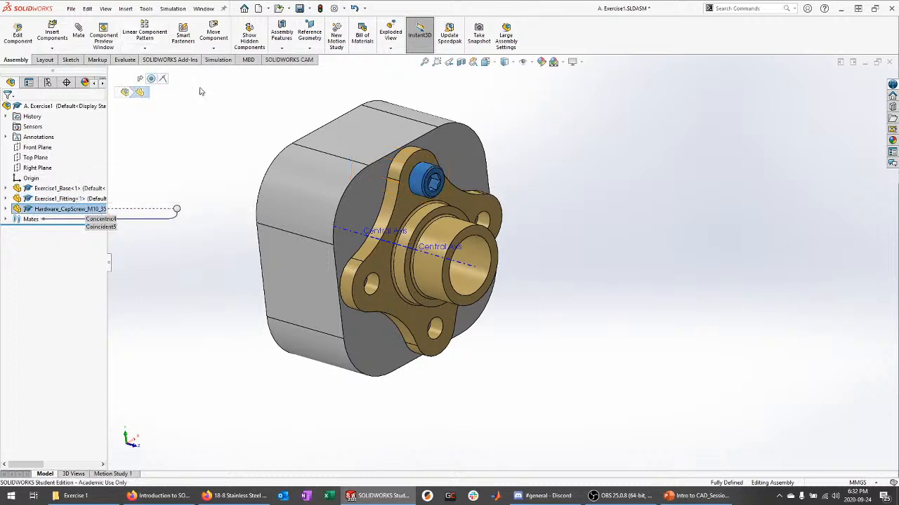
{"action": "left_click", "coordinate": [144, 40]}
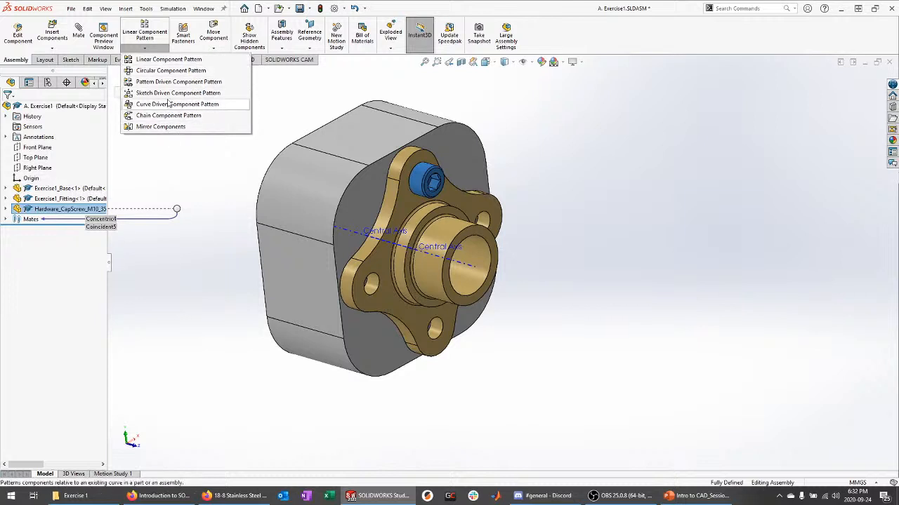
{"action": "left_click", "coordinate": [166, 73]}
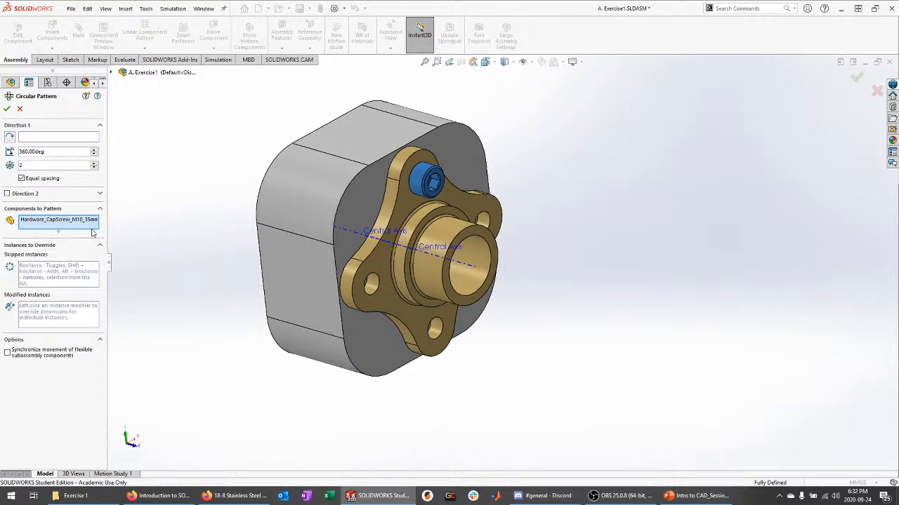
{"action": "left_click", "coordinate": [30, 140]}
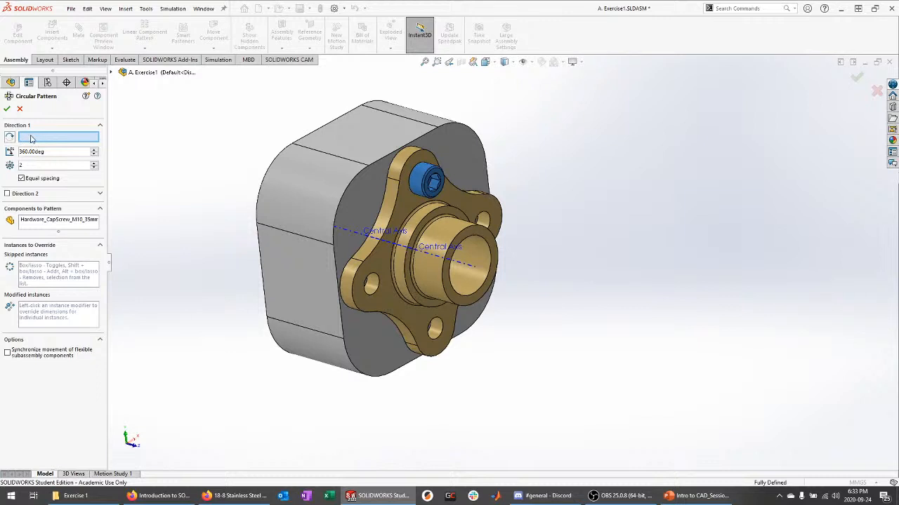
{"action": "left_click", "coordinate": [469, 270]}
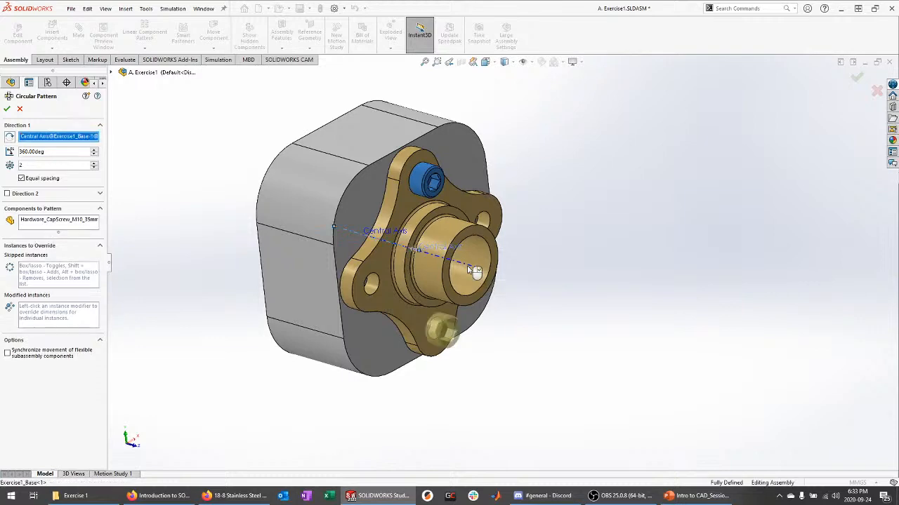
Set the circular pattern to 4 equally spaced instances.
{"action": "middle_click_drag", "start_coordinate": [112, 307], "coordinate": [167, 217]}
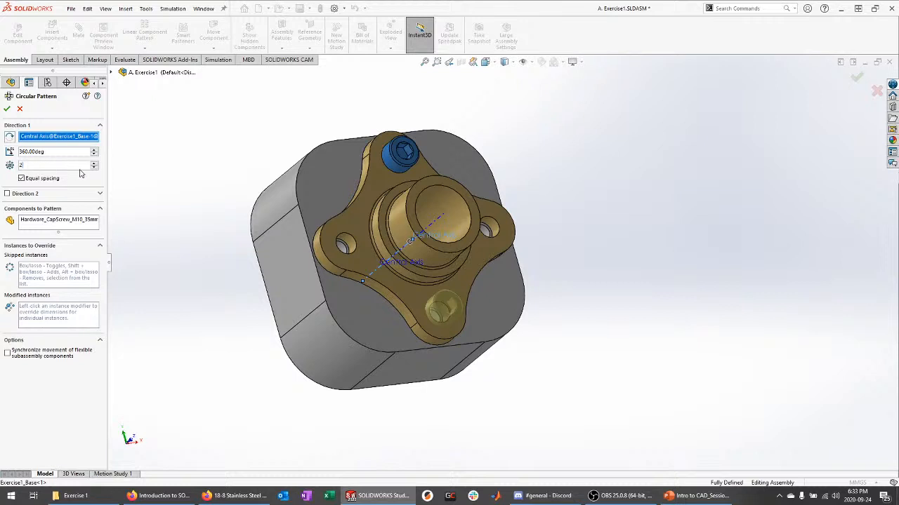
{"action": "key", "text": "BackSpace"}
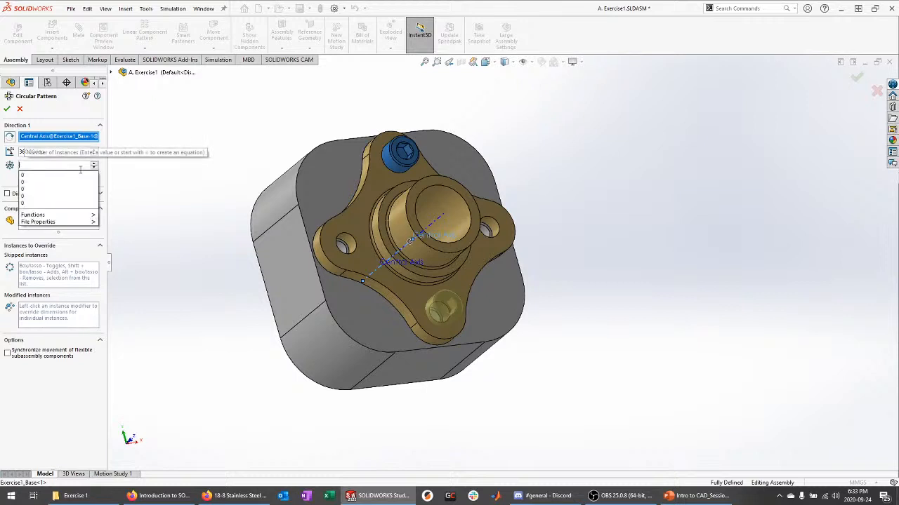
{"action": "type", "text": "4"}
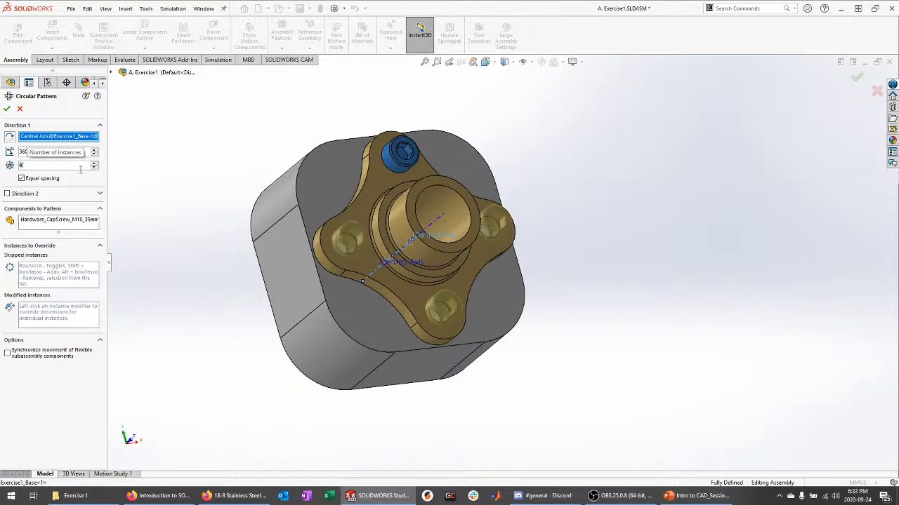
{"action": "middle_click_drag", "start_coordinate": [518, 251], "coordinate": [573, 304]}
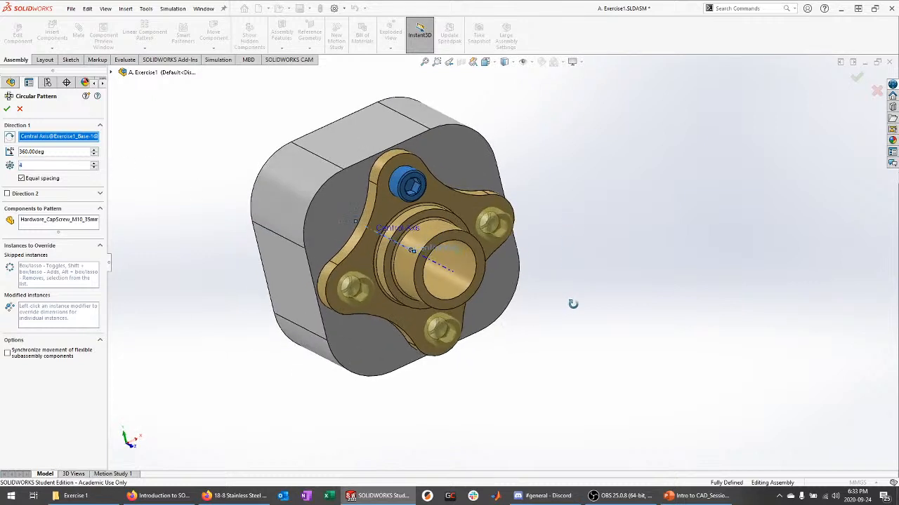
Try a fixed 30° spacing between the pattern instances, inspect the preview, and restore equal spacing over 360°.
{"action": "left_click", "coordinate": [21, 179]}
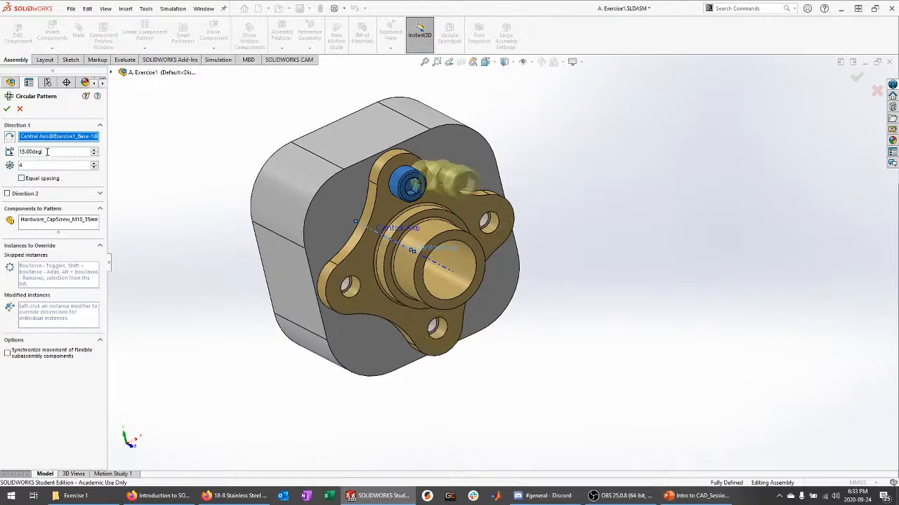
{"action": "type", "text": "30"}
{"action": "key", "text": "Return"}
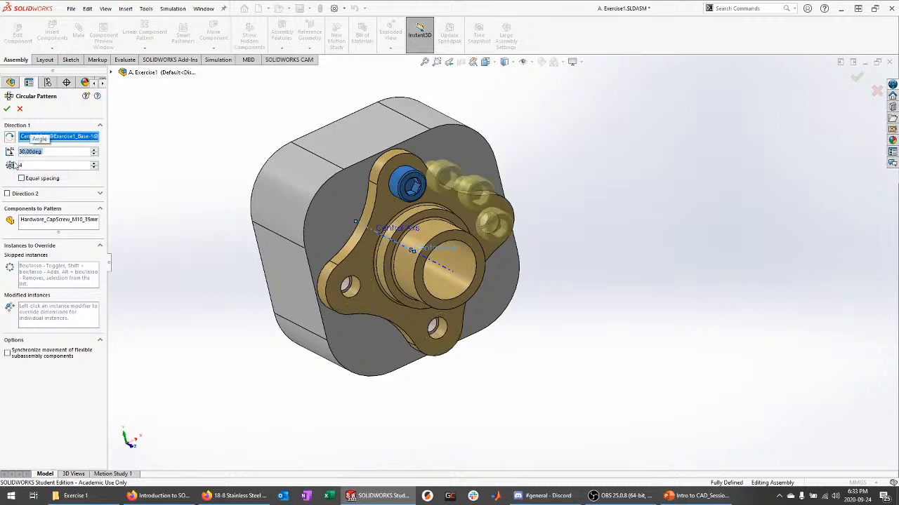
{"action": "middle_click_drag", "start_coordinate": [186, 207], "coordinate": [166, 180]}
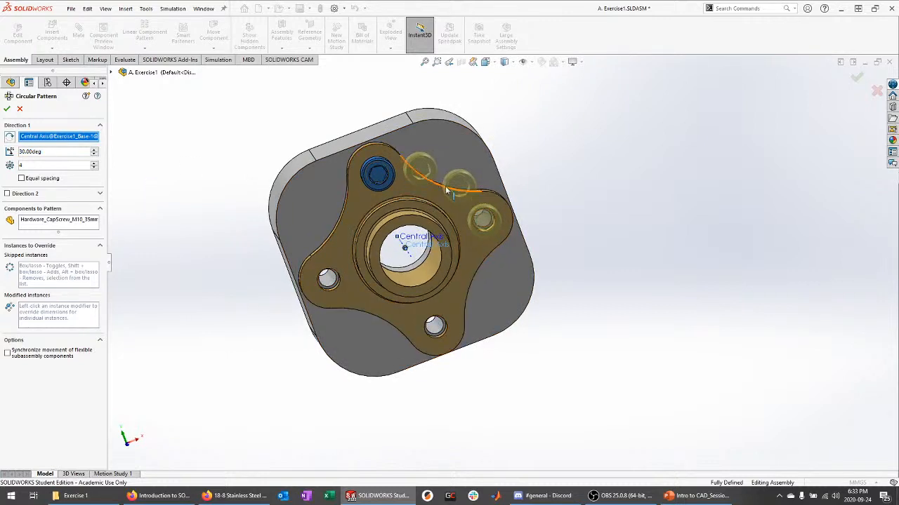
{"action": "middle_click_drag", "start_coordinate": [566, 198], "coordinate": [586, 178]}
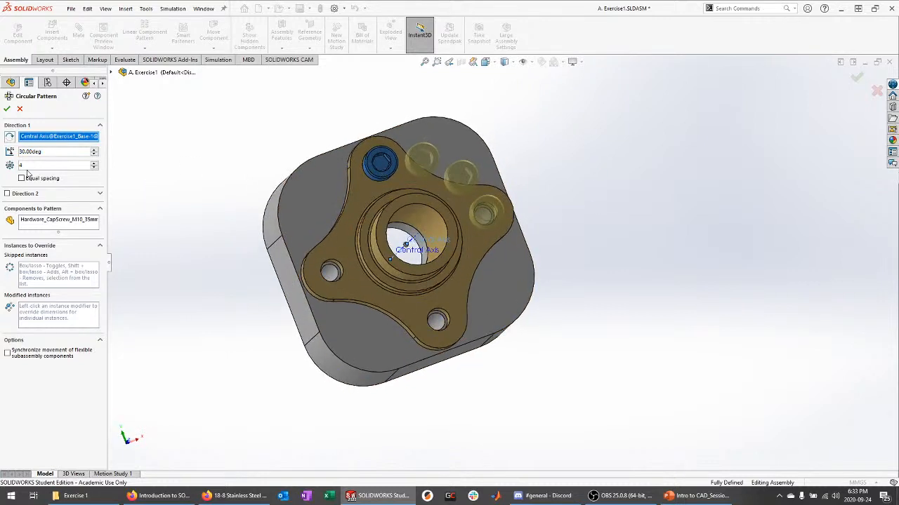
{"action": "left_click", "coordinate": [22, 178]}
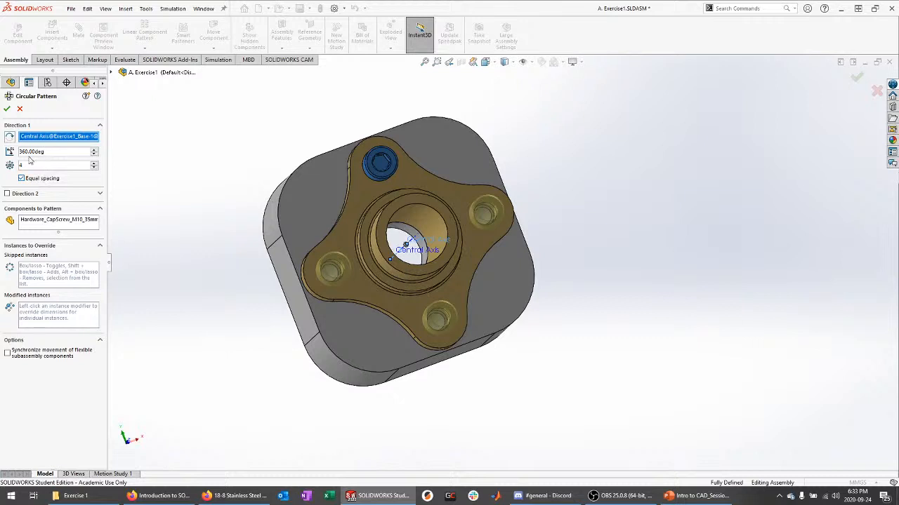
Check the preview and accept the circular pattern of cap screws in the flange holes.
{"action": "middle_click_drag", "start_coordinate": [260, 101], "coordinate": [284, 142]}
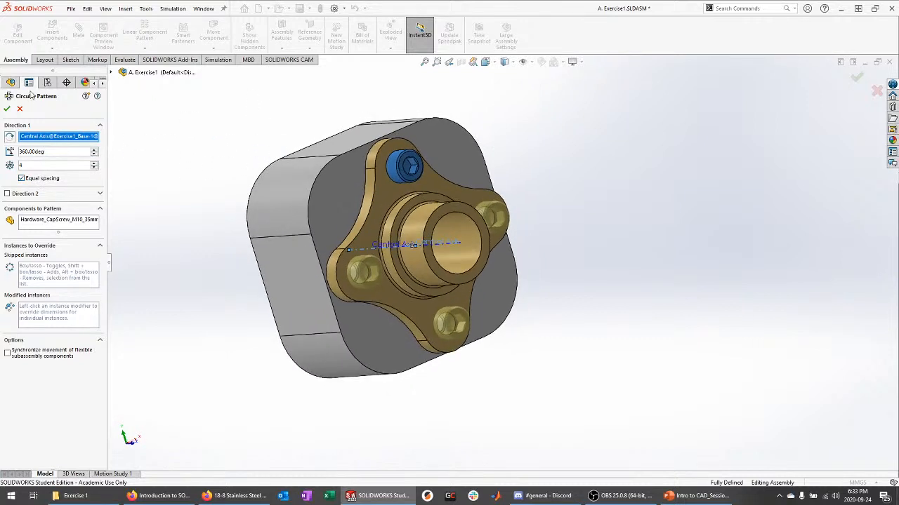
{"action": "left_click", "coordinate": [6, 110]}
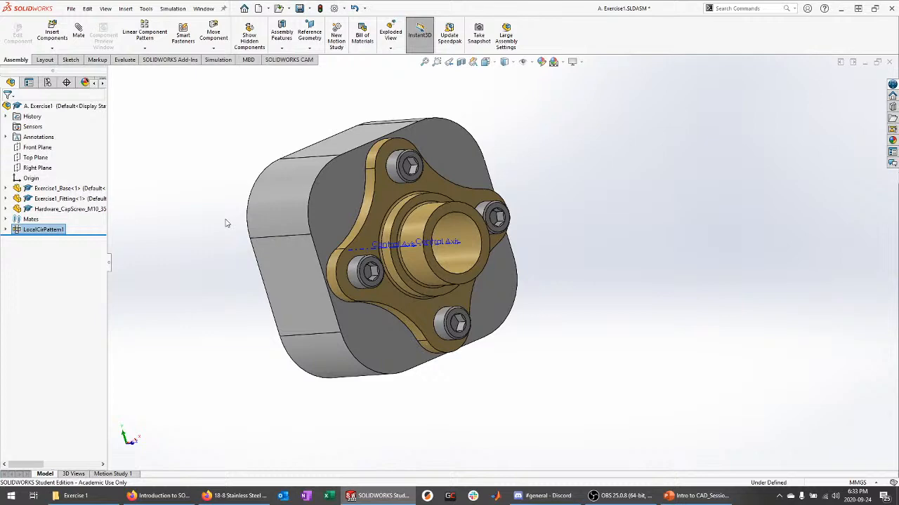
{"action": "left_click", "coordinate": [180, 156]}
{"action": "middle_click_drag", "start_coordinate": [181, 157], "coordinate": [249, 170]}
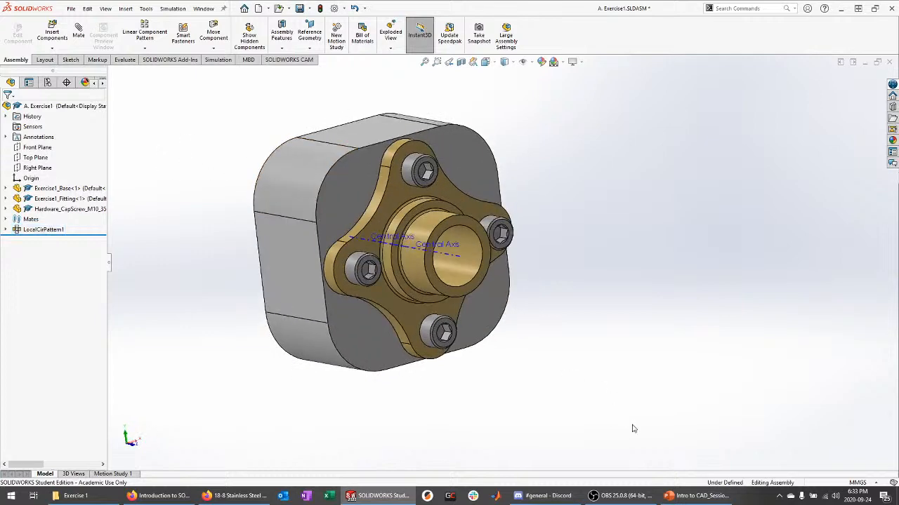
Switch to PowerPoint to review the Exercise 1 screw instructions and return to the SOLIDWORKS assembly.
{"action": "left_click", "coordinate": [697, 496]}
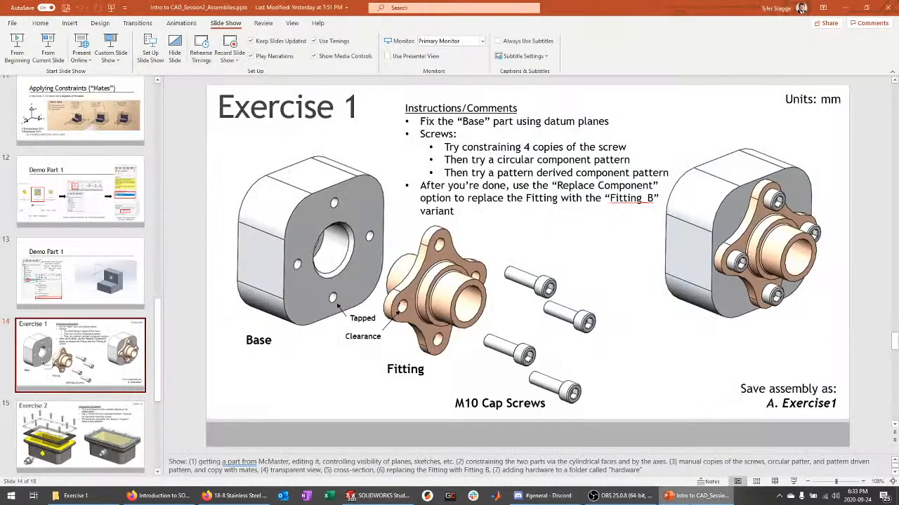
{"action": "left_click", "coordinate": [687, 495]}
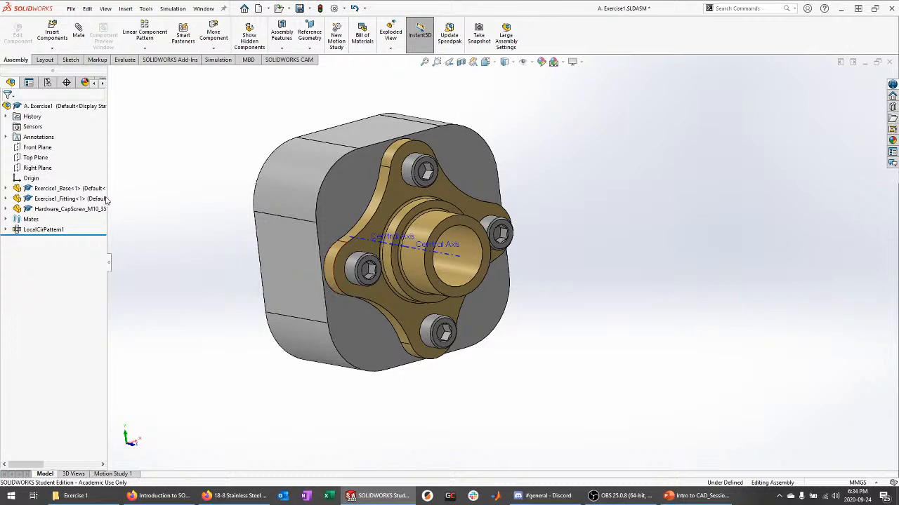
Open the Exercise1_Base part from the assembly in its own window.
{"action": "middle_click_drag", "start_coordinate": [317, 250], "coordinate": [441, 187]}
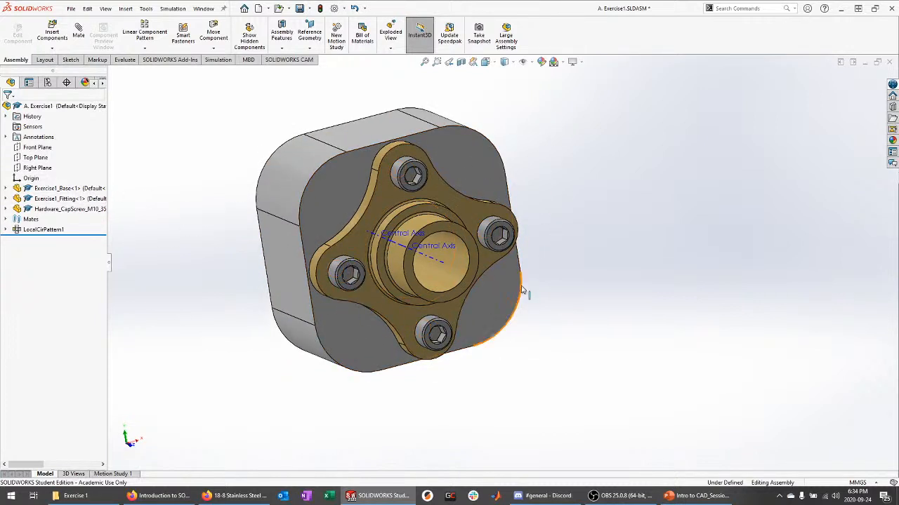
{"action": "left_click", "coordinate": [88, 188]}
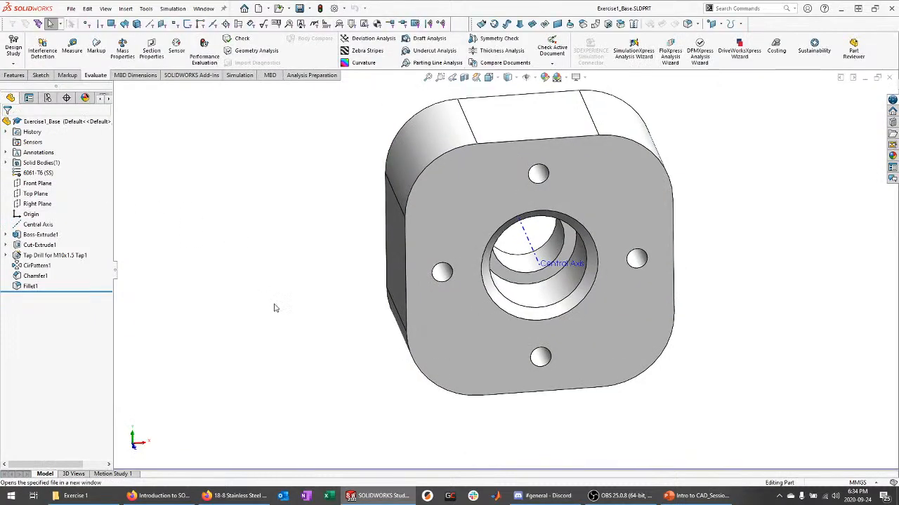
Inspect the base's circular hole pattern by rolling the feature history back to just before it and forward again past the fillet.
{"action": "middle_click_drag", "start_coordinate": [275, 307], "coordinate": [288, 241]}
{"action": "left_click", "coordinate": [37, 265]}
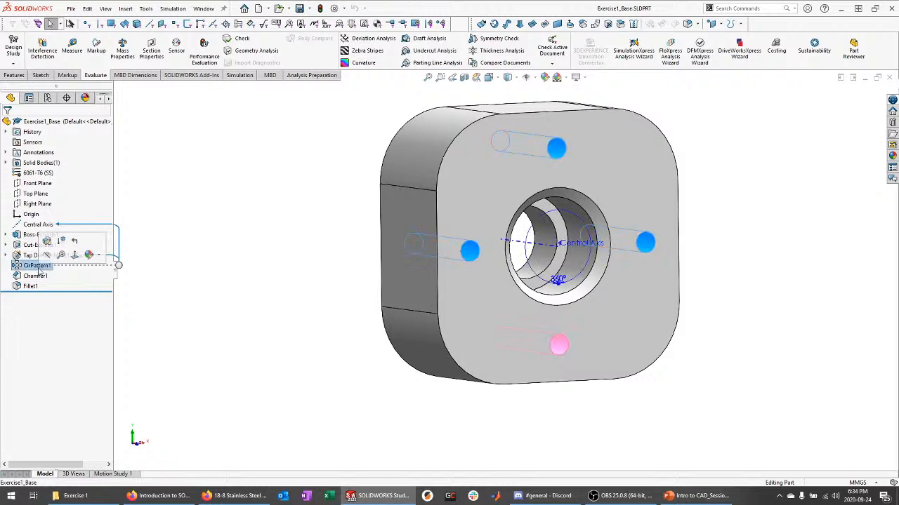
{"action": "right_click", "coordinate": [36, 265]}
{"action": "left_click", "coordinate": [254, 295]}
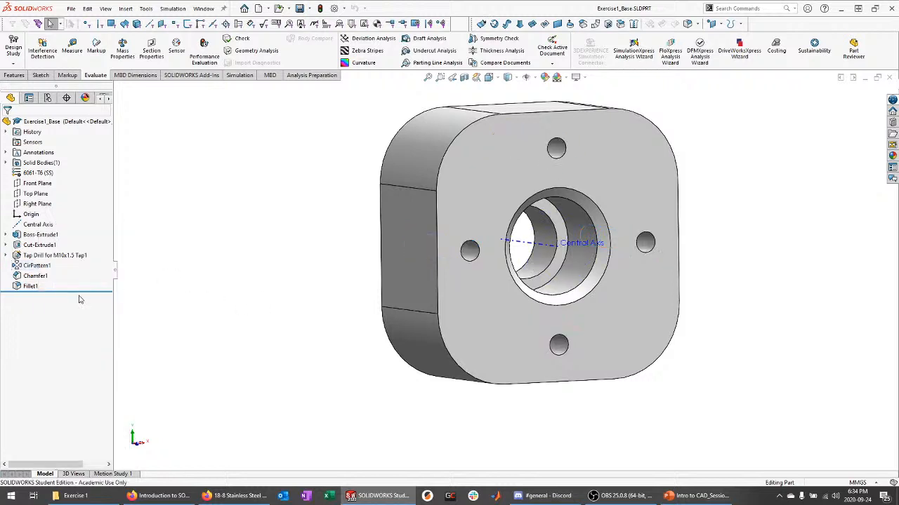
{"action": "left_click_drag", "start_coordinate": [77, 298], "coordinate": [73, 260]}
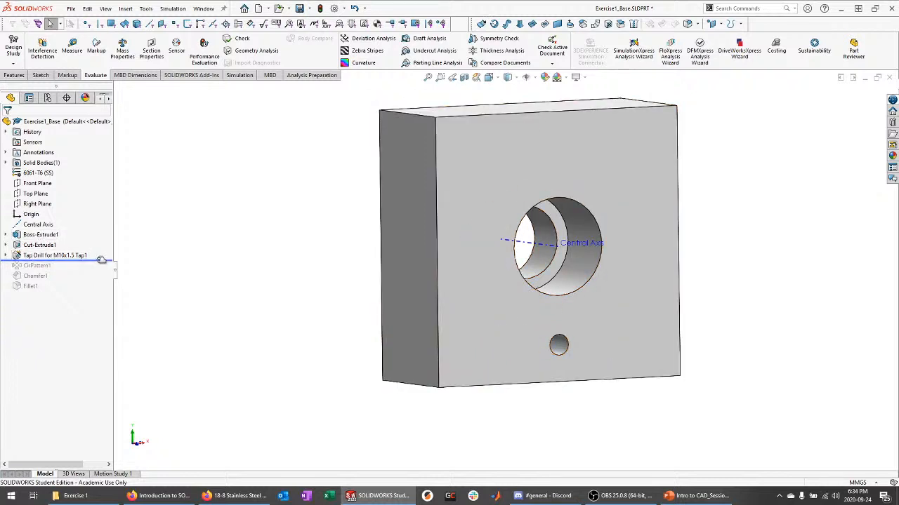
{"action": "left_click_drag", "start_coordinate": [77, 261], "coordinate": [92, 290]}
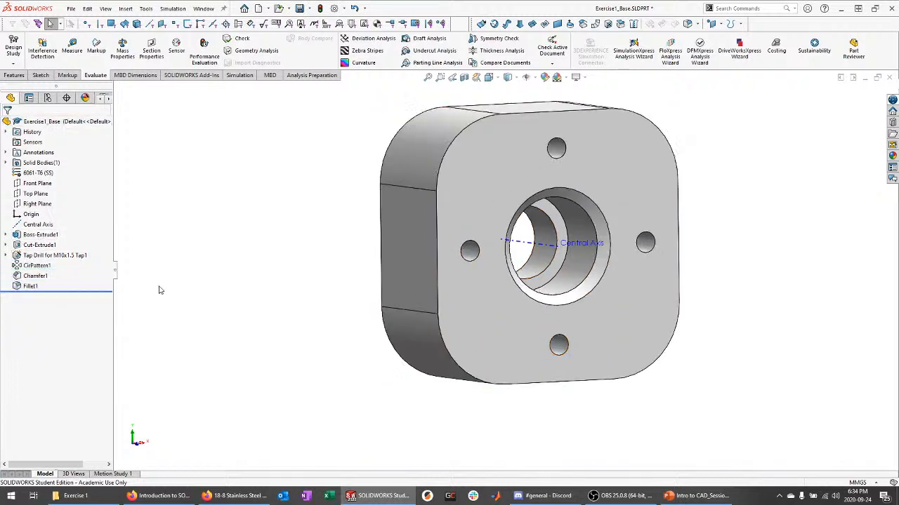
Edit the base's circular pattern of M10 tapped holes to 6 equally spaced instances around the central axis.
{"action": "left_click", "coordinate": [33, 267]}
{"action": "left_click", "coordinate": [39, 240]}
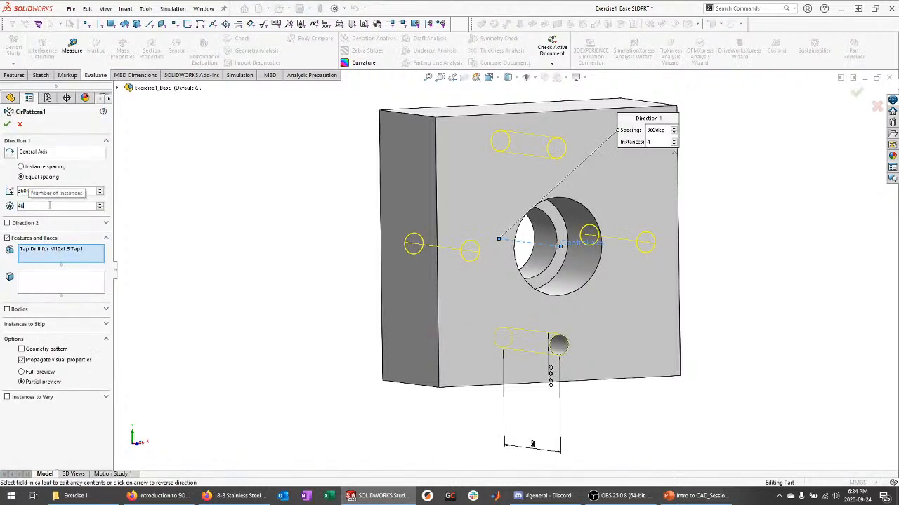
{"action": "key", "text": "BackSpace"}
{"action": "type", "text": "6"}
{"action": "key", "text": "Return"}
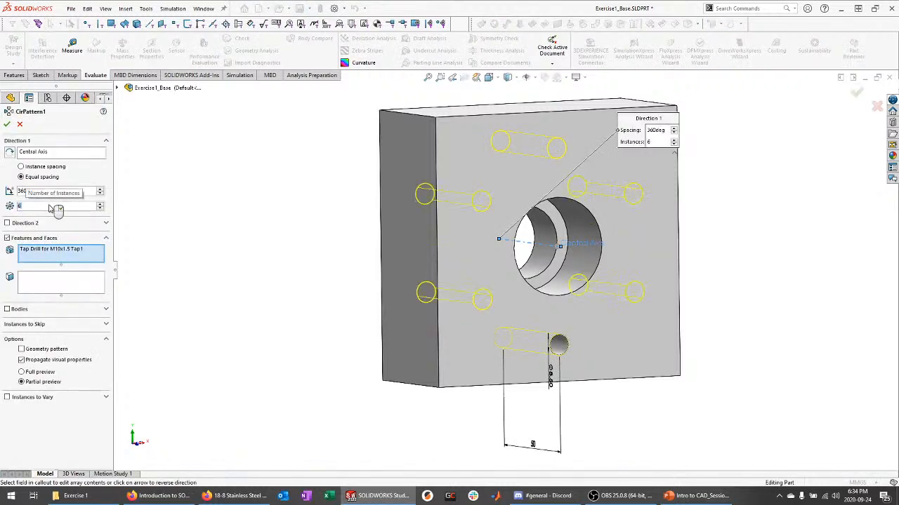
{"action": "left_click", "coordinate": [7, 125]}
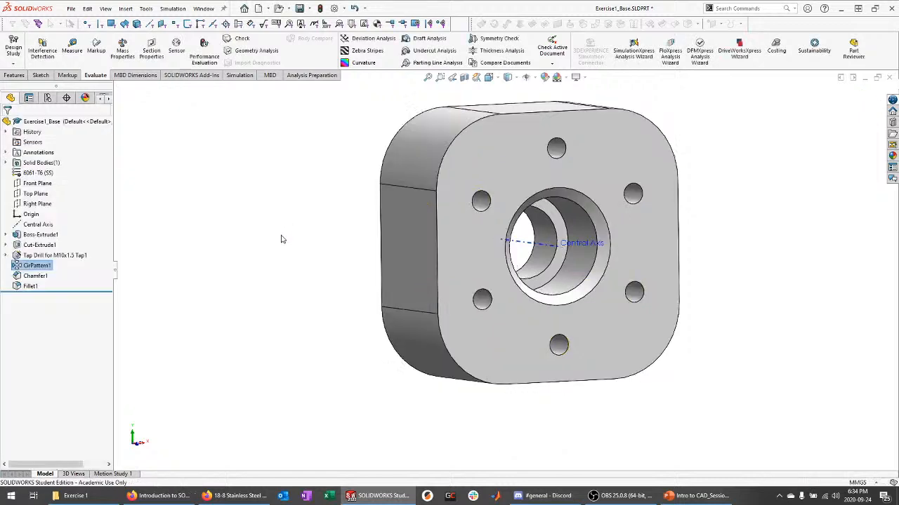
Save the modified base part and bring up the list of open documents for switching windows.
{"action": "key", "text": "ctrl+s"}
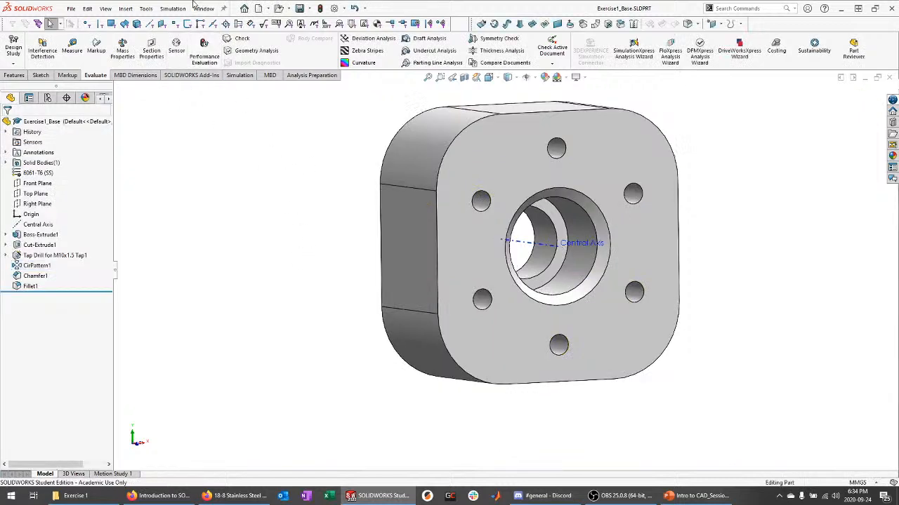
{"action": "double_click", "coordinate": [193, 3]}
{"action": "left_click", "coordinate": [207, 13]}
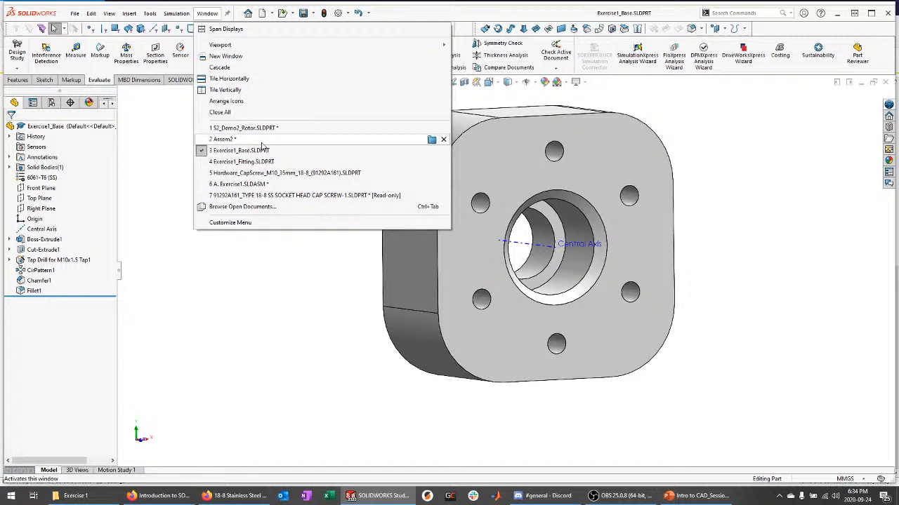
Switch to the A. Exercise1 assembly and examine the fitting and cap screws on the base.
{"action": "left_click", "coordinate": [260, 184]}
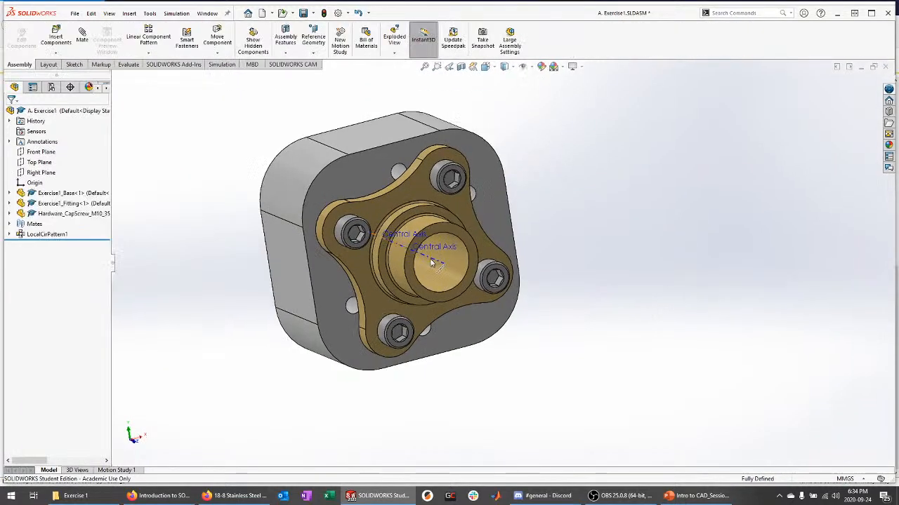
{"action": "middle_click_drag", "start_coordinate": [431, 263], "coordinate": [393, 211]}
{"action": "left_click", "coordinate": [207, 14]}
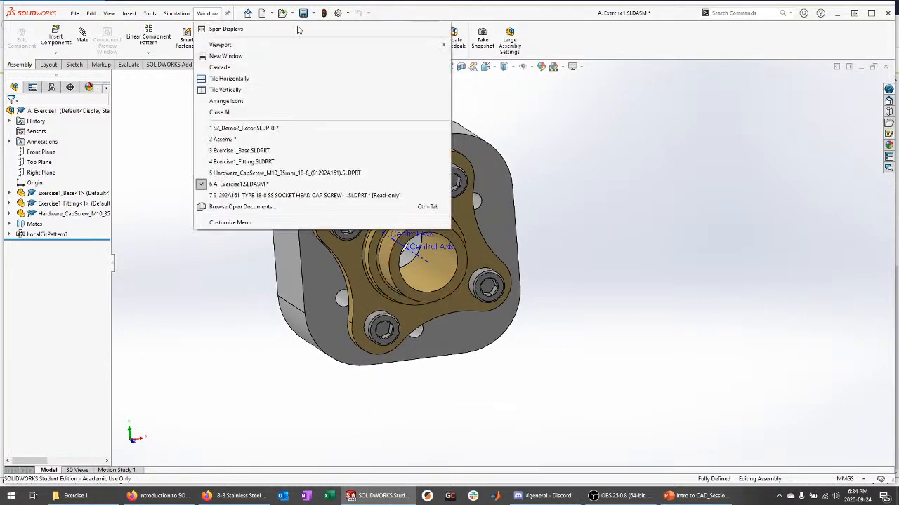
{"action": "left_click", "coordinate": [297, 29]}
In the Exercise1_Base part, set the circular pattern of tapped holes to 4 equally spaced instances.
{"action": "left_click", "coordinate": [202, 10]}
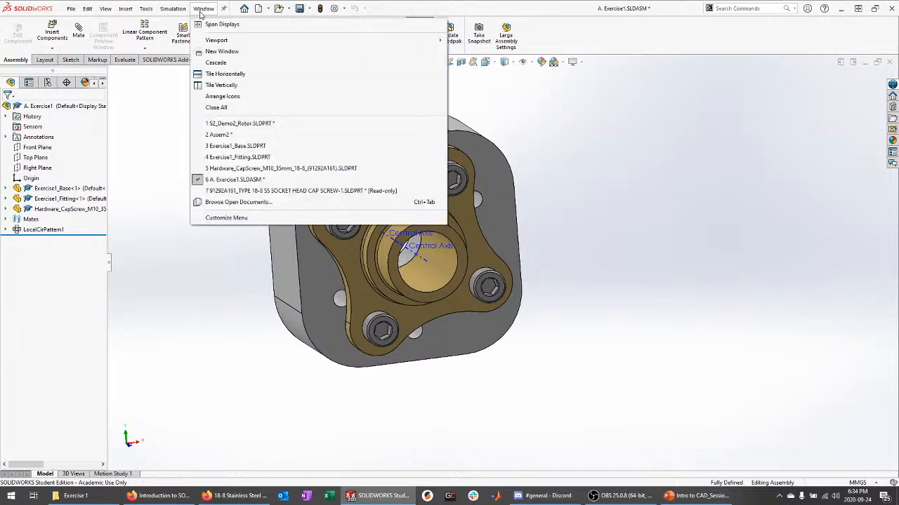
{"action": "left_click", "coordinate": [237, 146]}
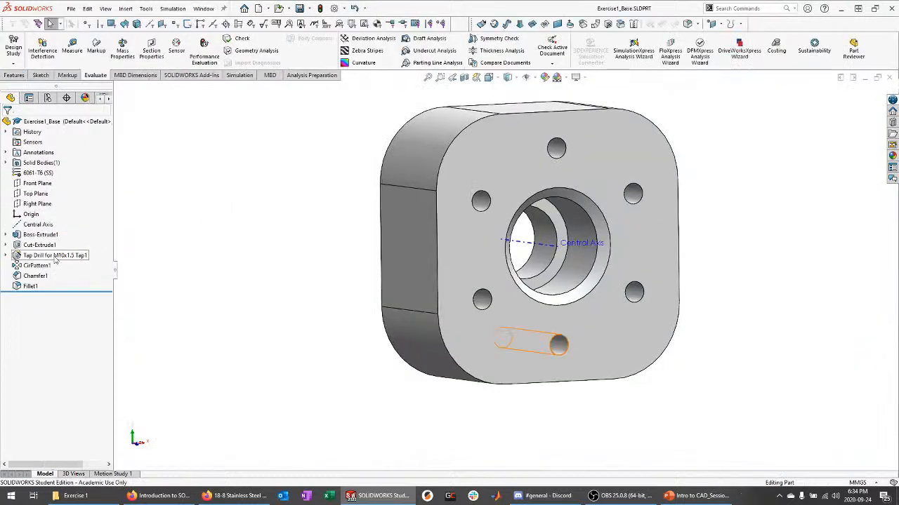
{"action": "left_click", "coordinate": [50, 265]}
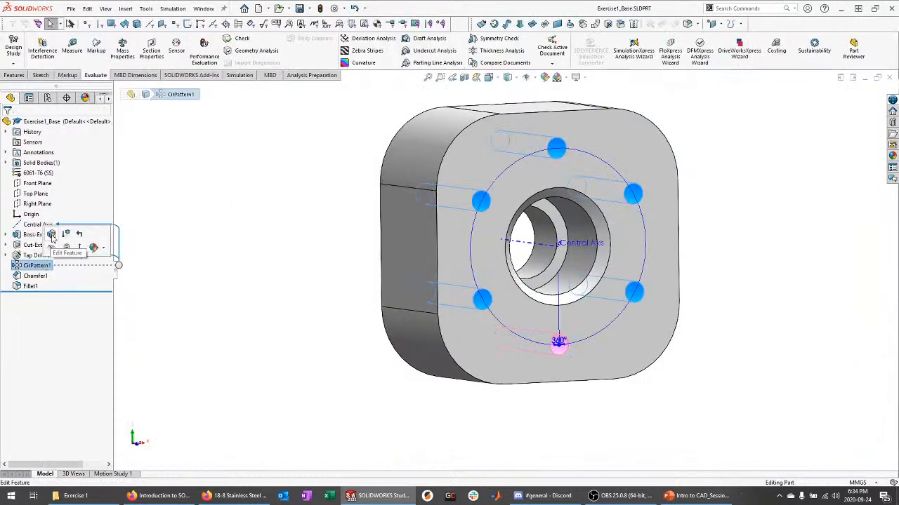
{"action": "left_click", "coordinate": [51, 235]}
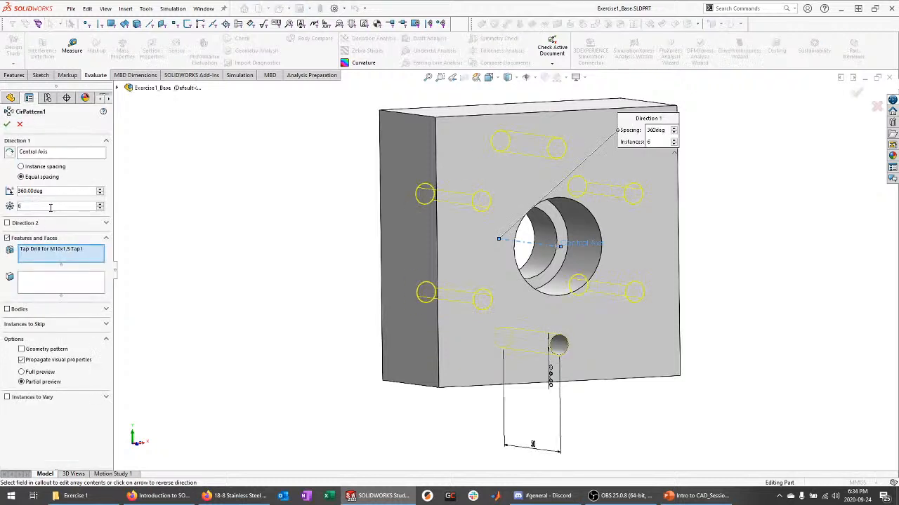
{"action": "type", "text": "4"}
{"action": "key", "text": "Return"}
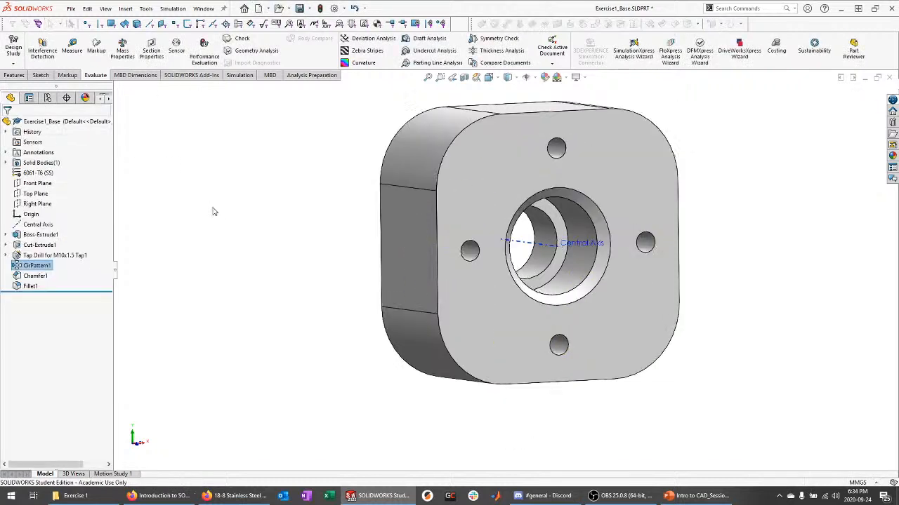
Return to the A. Exercise1 assembly and suppress the local circular pattern of the cap screws.
{"action": "left_click", "coordinate": [204, 9]}
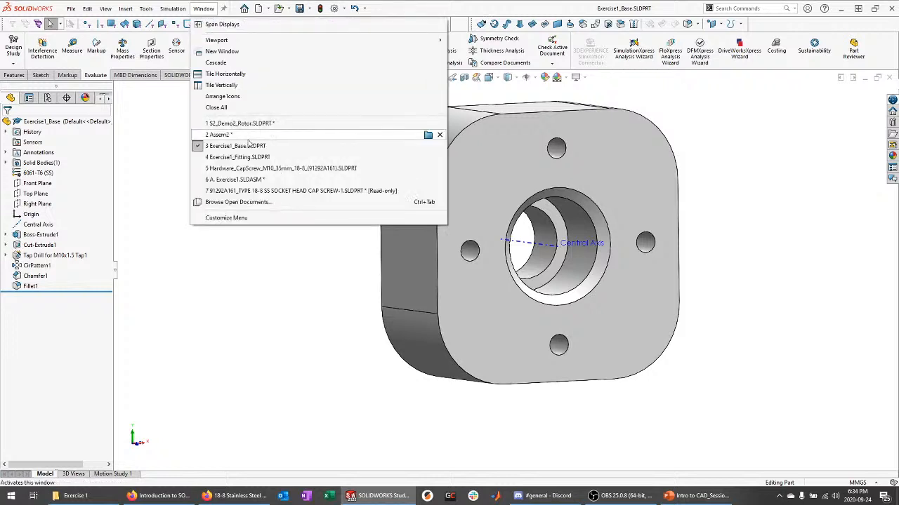
{"action": "left_click", "coordinate": [265, 181]}
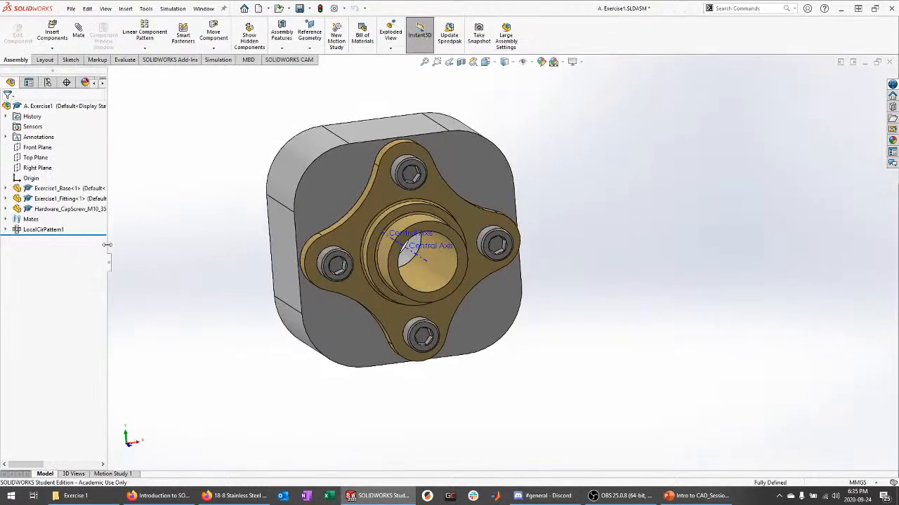
{"action": "left_click", "coordinate": [42, 232]}
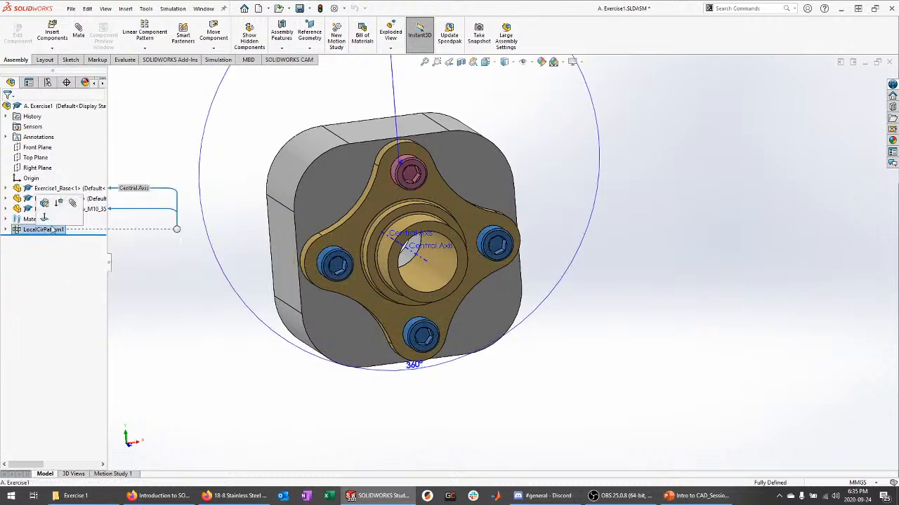
{"action": "left_click", "coordinate": [60, 206]}
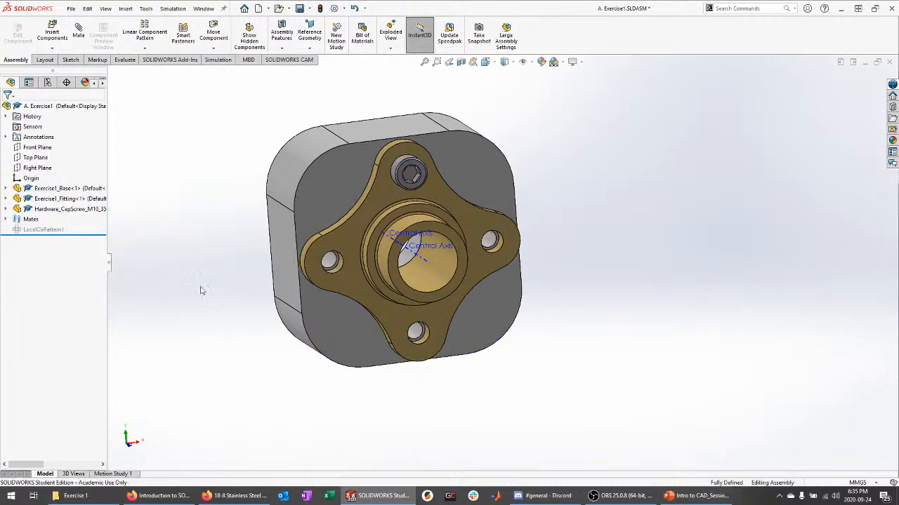
{"action": "middle_click_drag", "start_coordinate": [202, 290], "coordinate": [219, 288]}
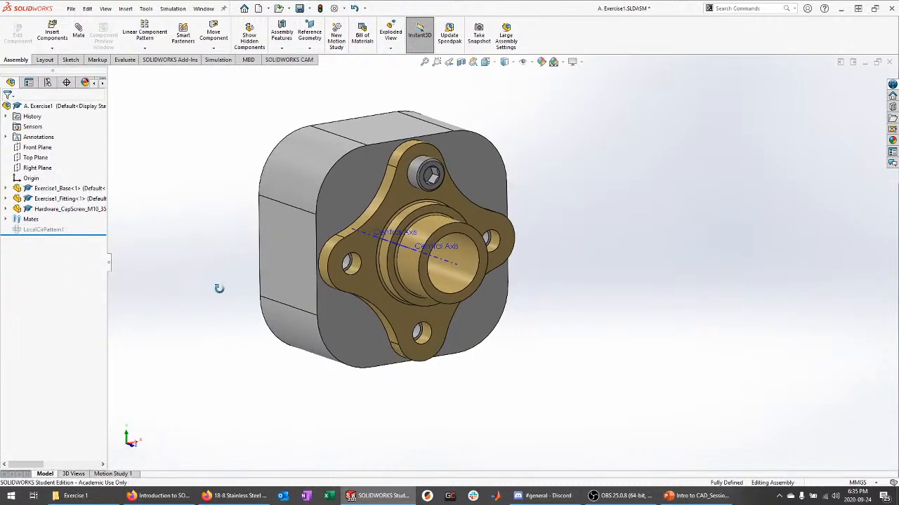
Start a Pattern Driven Component Pattern with the M10 35 mm cap screw as the component to pattern.
{"action": "left_click", "coordinate": [145, 48]}
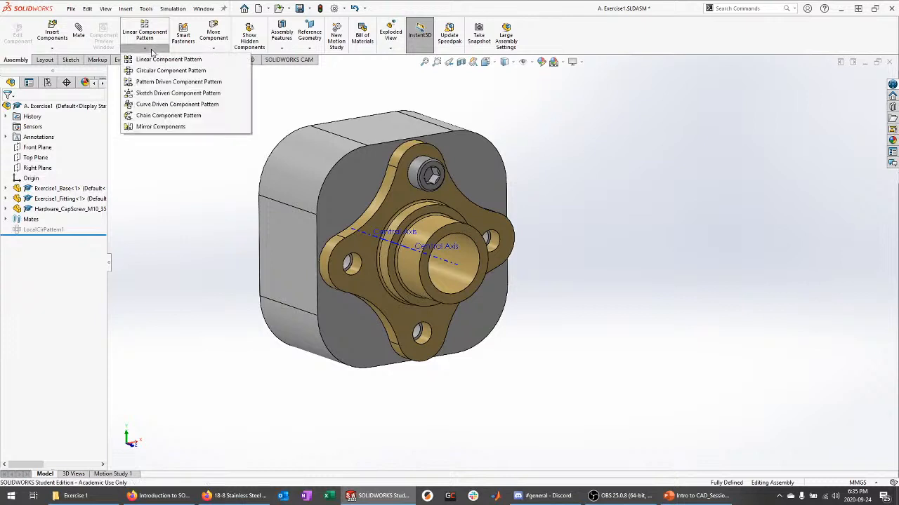
{"action": "left_click", "coordinate": [177, 82]}
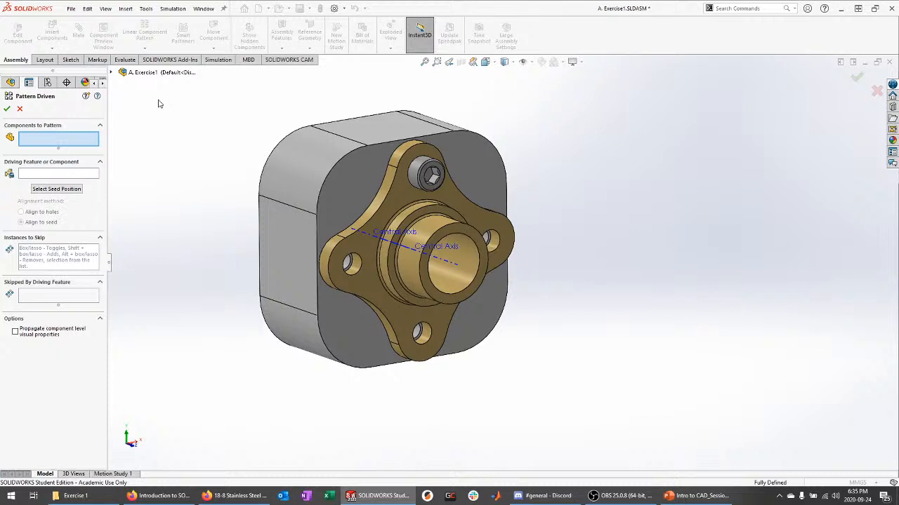
{"action": "left_click", "coordinate": [420, 167]}
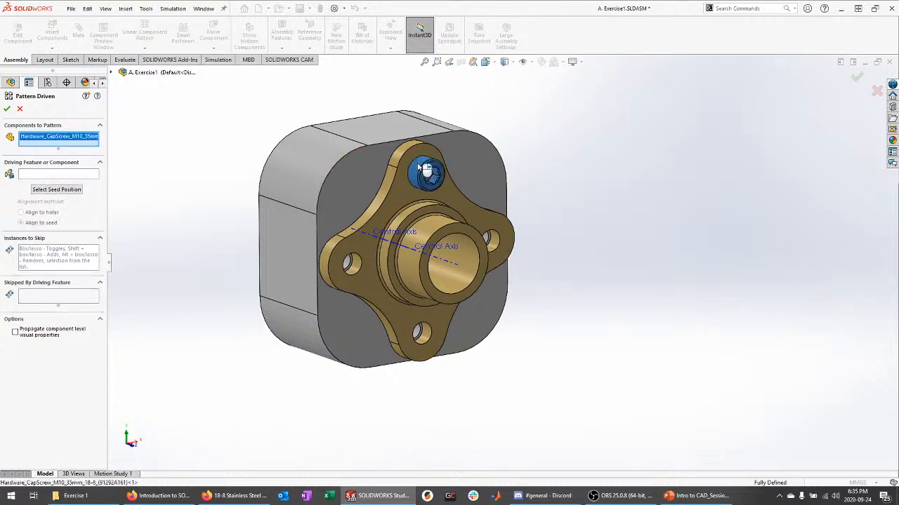
{"action": "right_click", "coordinate": [75, 142]}
{"action": "left_click", "coordinate": [95, 152]}
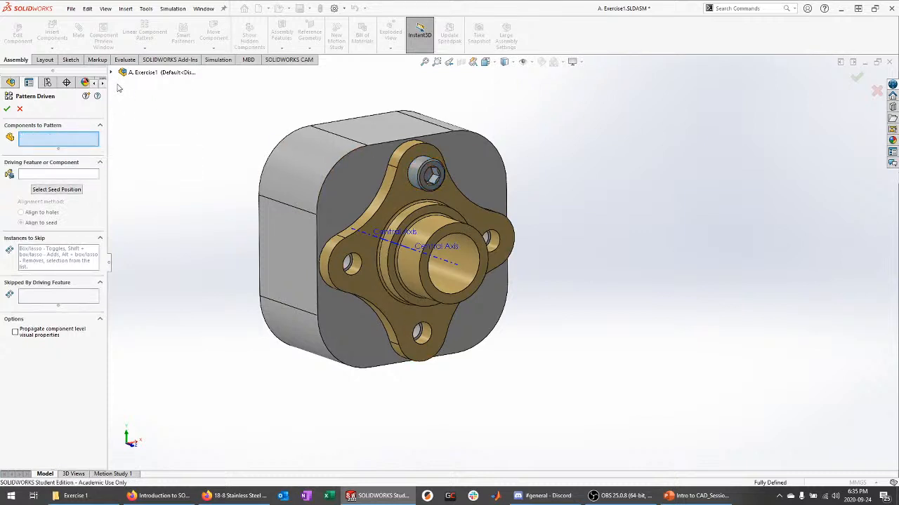
{"action": "left_click", "coordinate": [111, 73]}
{"action": "left_click", "coordinate": [162, 175]}
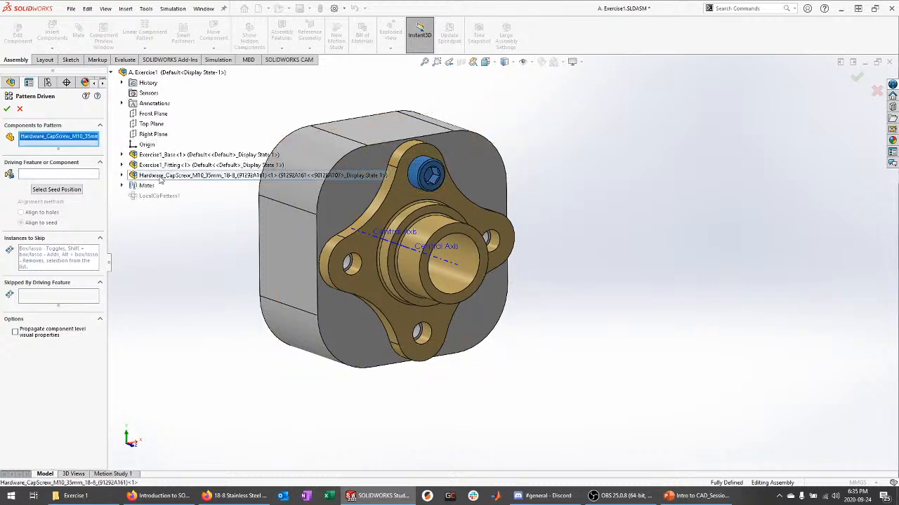
Use CirPattern1 of Exercise1_Base as the driving feature and create the cap screw pattern.
{"action": "left_click", "coordinate": [62, 176]}
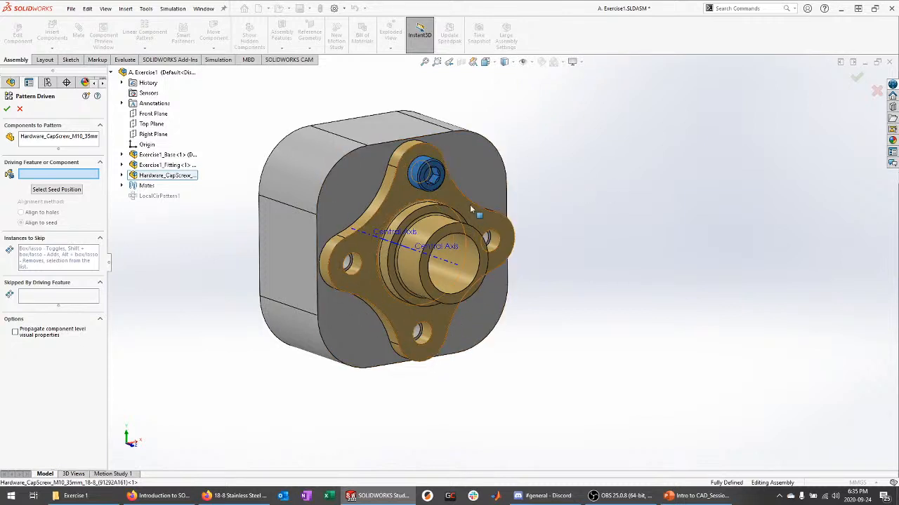
{"action": "left_click", "coordinate": [121, 154]}
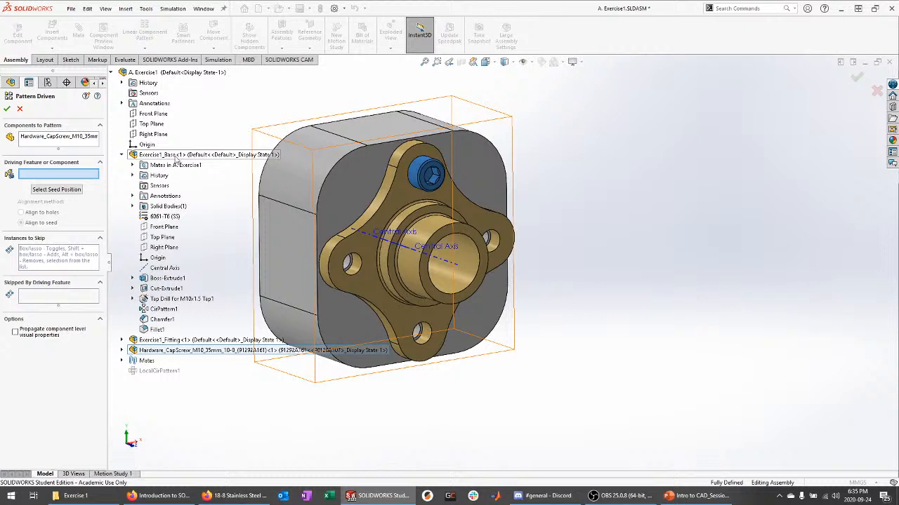
{"action": "left_click", "coordinate": [164, 309]}
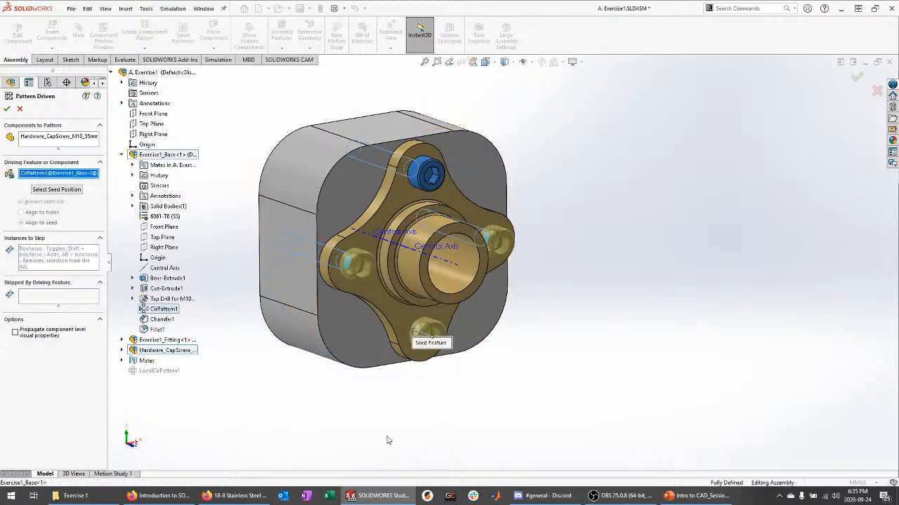
{"action": "middle_click_drag", "start_coordinate": [386, 440], "coordinate": [400, 401]}
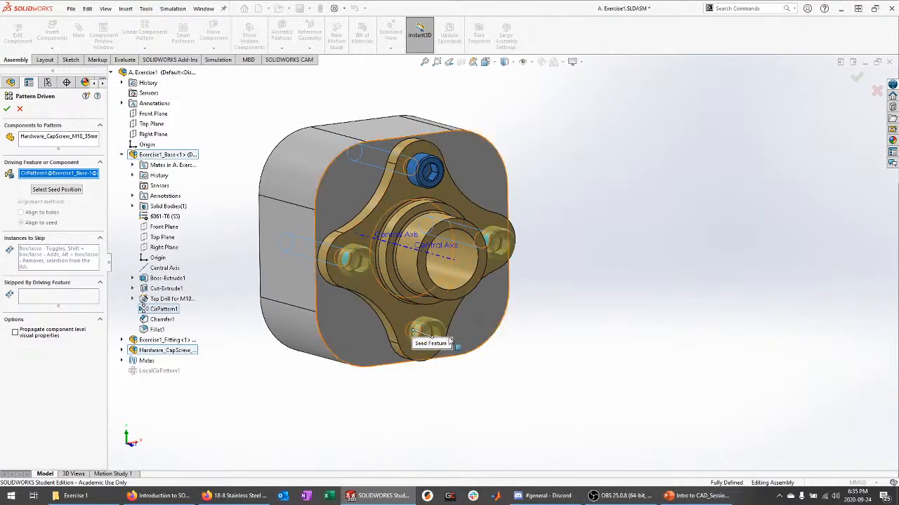
{"action": "scroll", "coordinate": [474, 310], "scroll_direction": "down", "scroll_amount": 2}
{"action": "scroll", "coordinate": [472, 309], "scroll_direction": "up", "scroll_amount": 1}
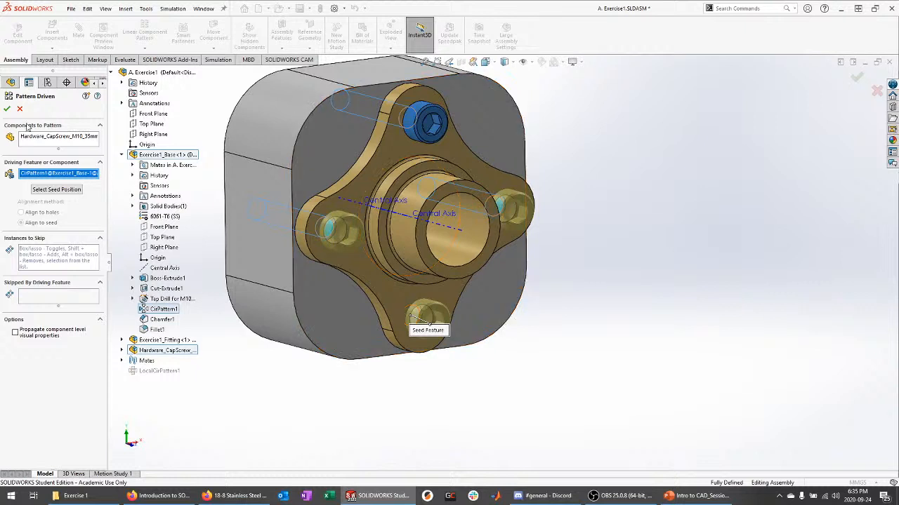
{"action": "left_click", "coordinate": [7, 108]}
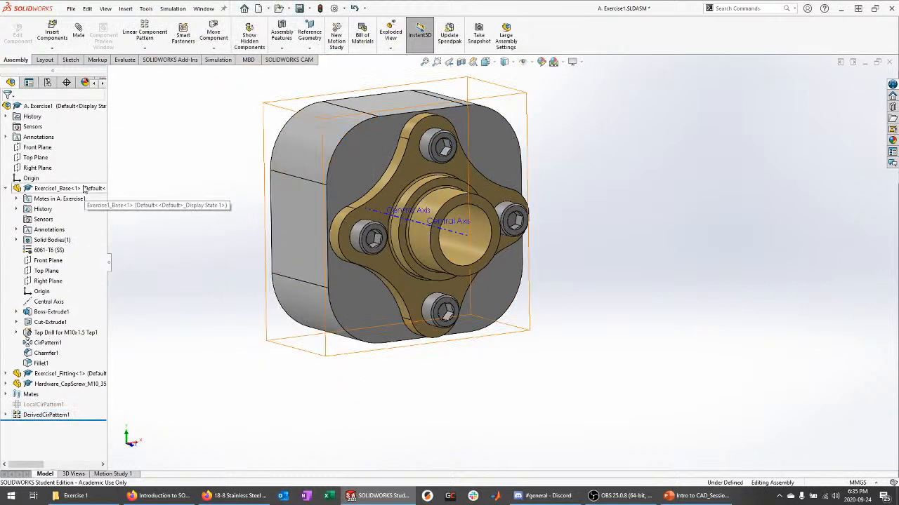
Open the Exercise1_Base part from the assembly and set its circular hole pattern to 6 instances.
{"action": "left_click", "coordinate": [56, 196]}
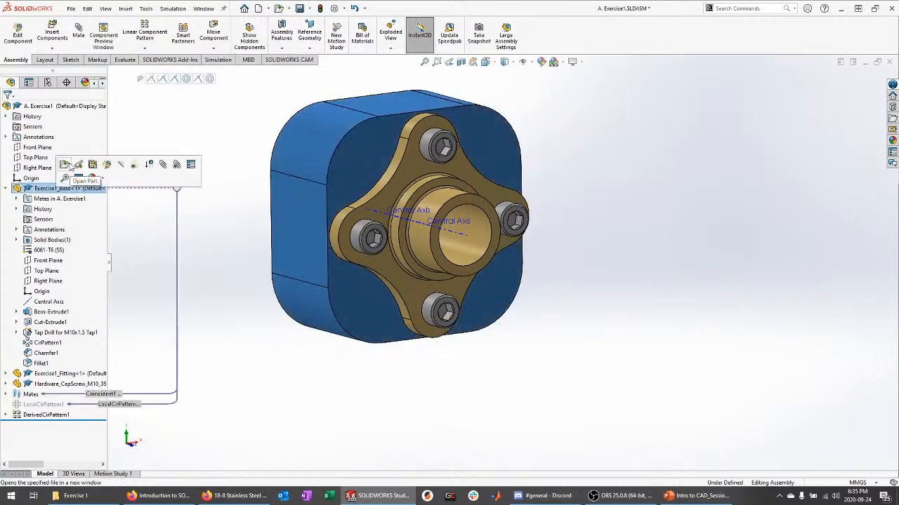
{"action": "left_click", "coordinate": [65, 165]}
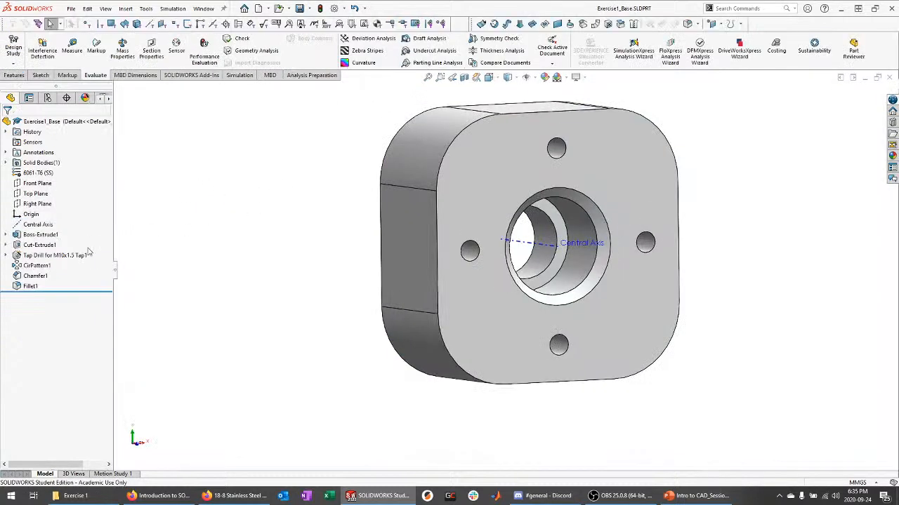
{"action": "left_click", "coordinate": [45, 268]}
{"action": "left_click", "coordinate": [53, 238]}
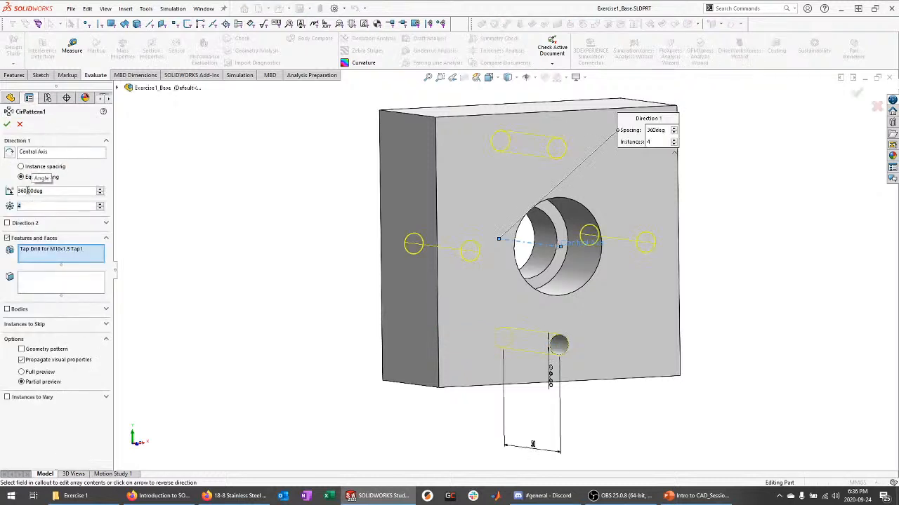
{"action": "left_click", "coordinate": [6, 123]}
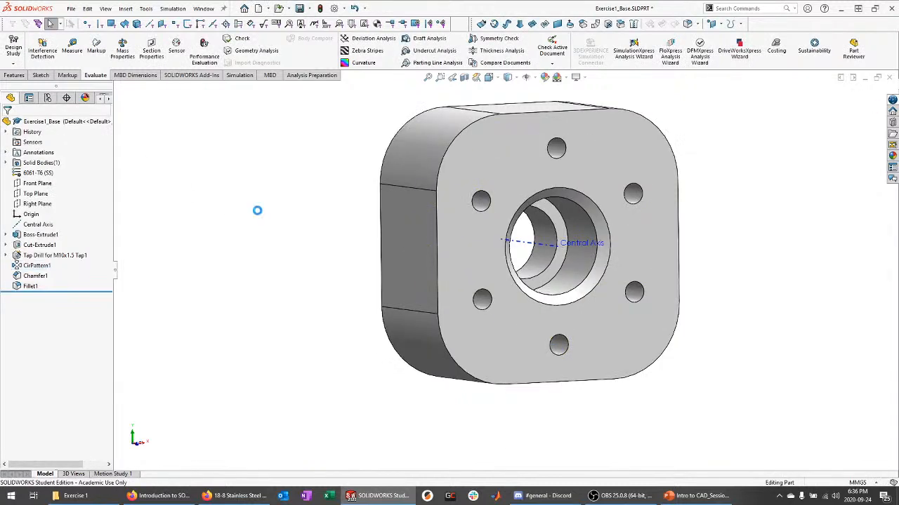
Go back to the A. Exercise1 assembly and examine the cap screw pattern against the base holes.
{"action": "left_click", "coordinate": [203, 9]}
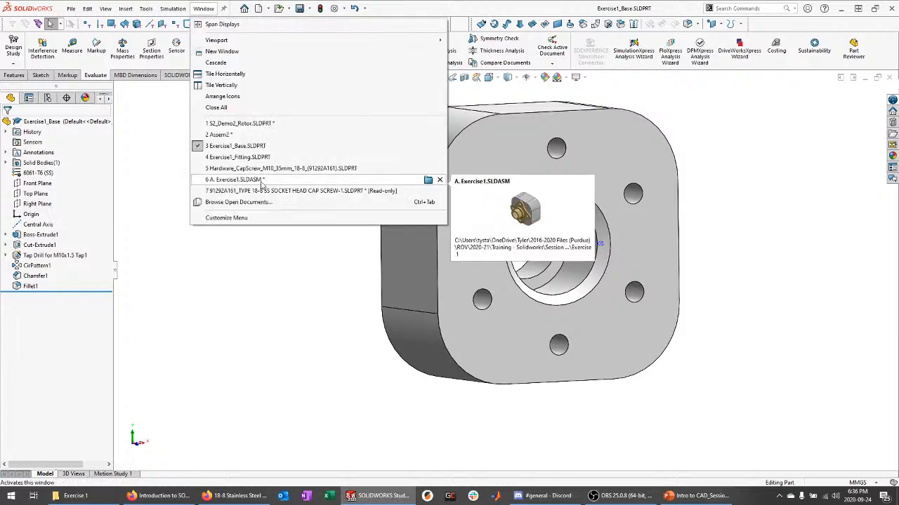
{"action": "left_click", "coordinate": [261, 181]}
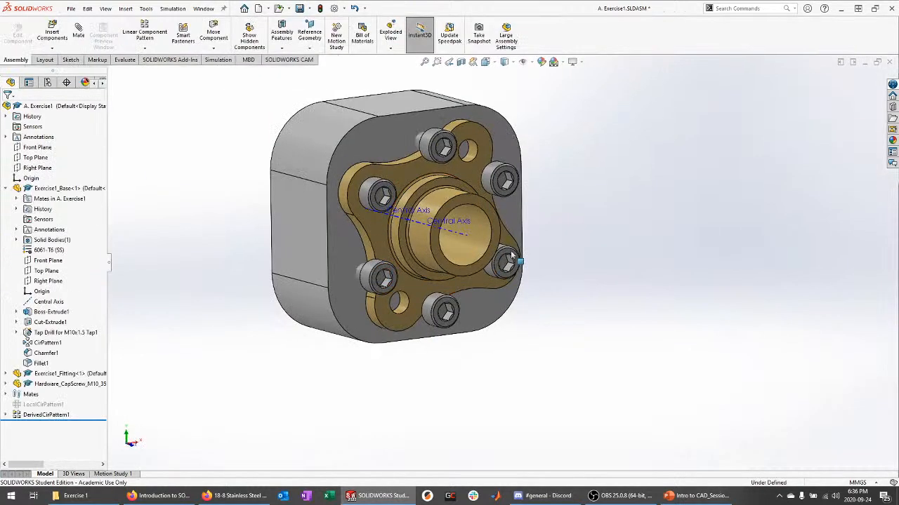
{"action": "middle_click_drag", "start_coordinate": [376, 154], "coordinate": [518, 253]}
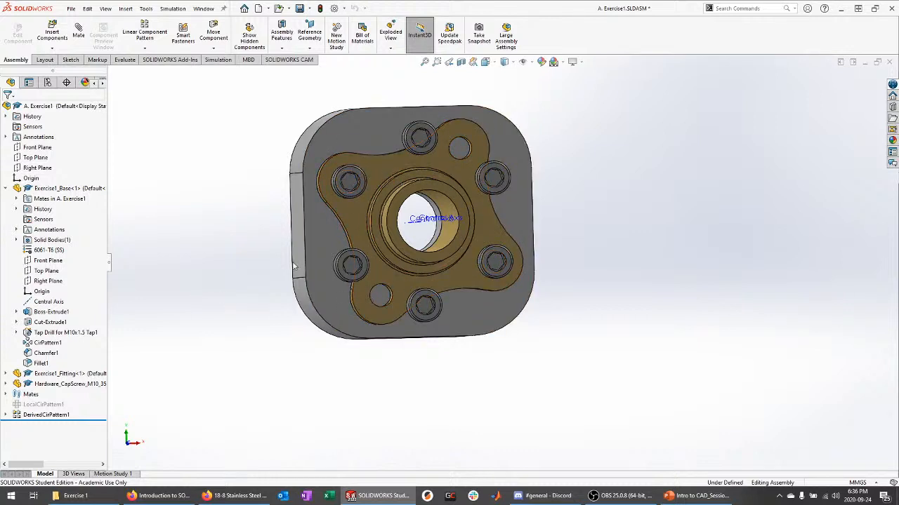
Hide the Exercise1_Fitting component to inspect the cap screws on the base, and show it again.
{"action": "left_click", "coordinate": [70, 376]}
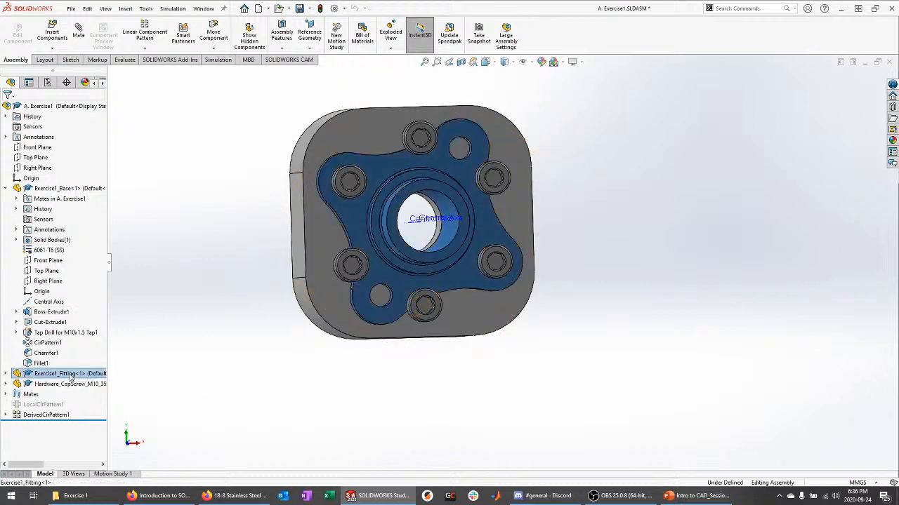
{"action": "left_click", "coordinate": [120, 345]}
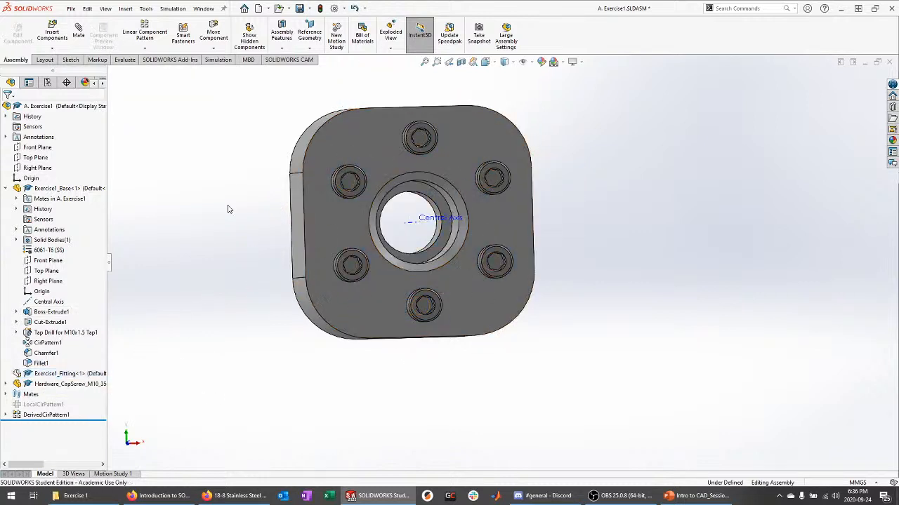
{"action": "middle_click_drag", "start_coordinate": [228, 209], "coordinate": [255, 257]}
{"action": "left_click", "coordinate": [80, 373]}
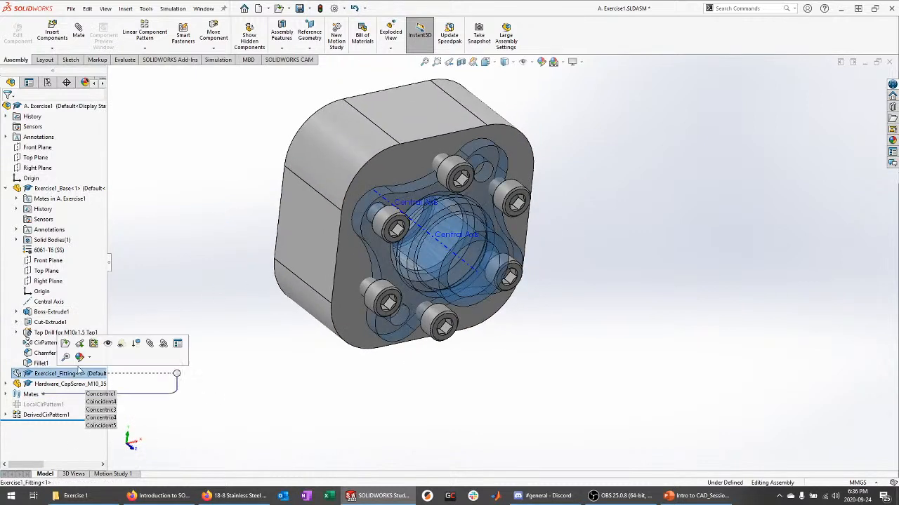
{"action": "left_click", "coordinate": [121, 344]}
{"action": "left_click", "coordinate": [273, 399]}
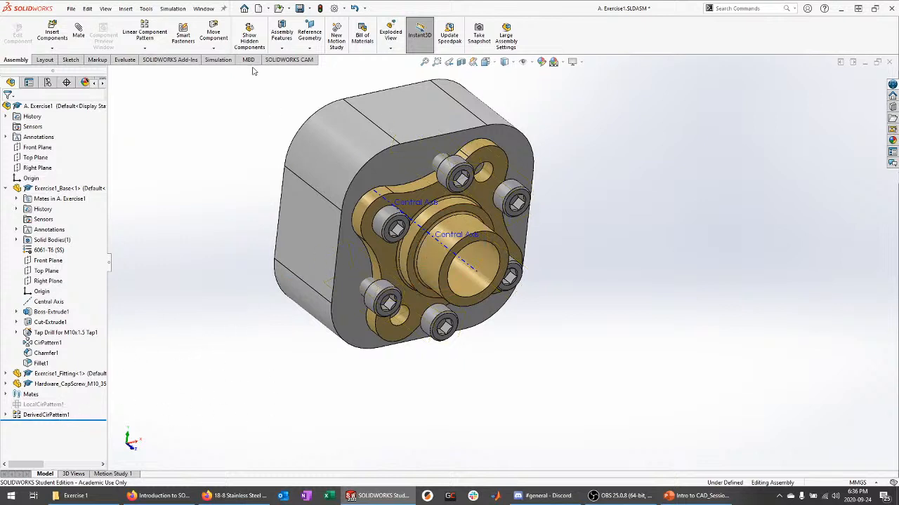
Switch to the Exercise1_Base part and set its circular hole pattern CirPattern1 to 4 instances.
{"action": "left_click", "coordinate": [204, 8]}
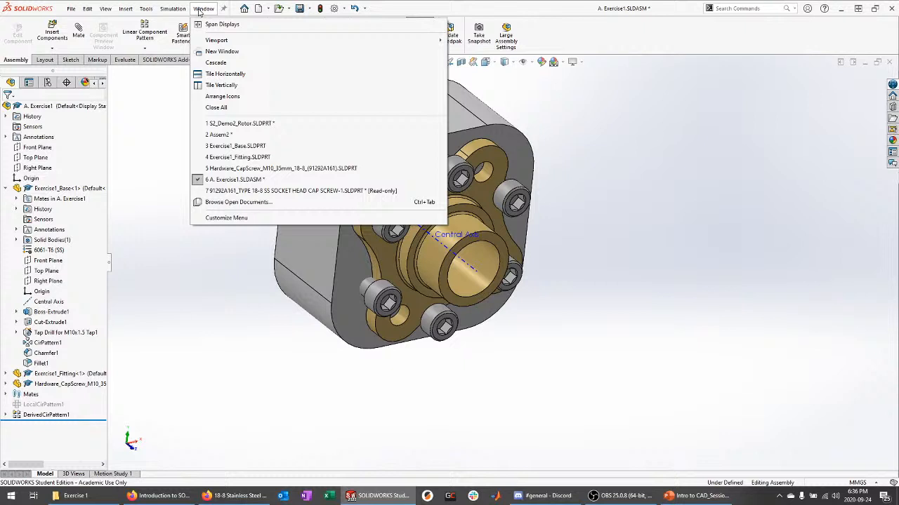
{"action": "left_click", "coordinate": [264, 149]}
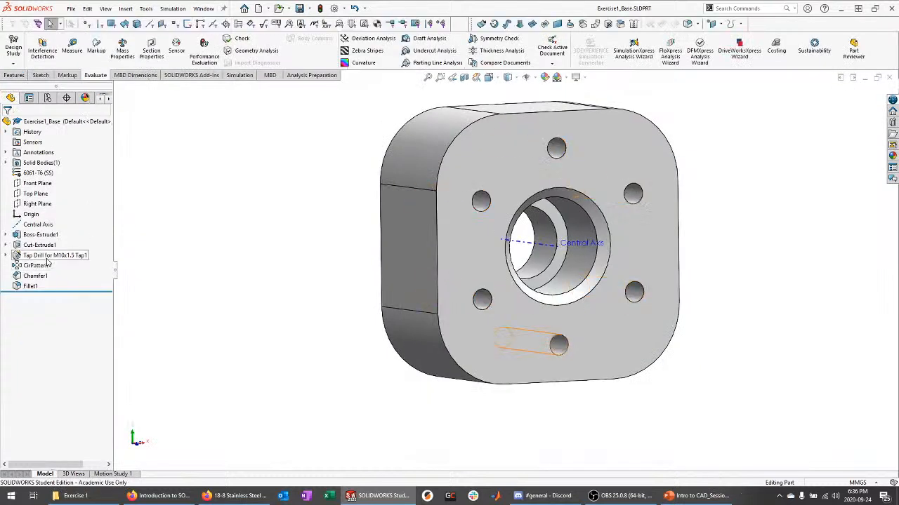
{"action": "left_click", "coordinate": [39, 265]}
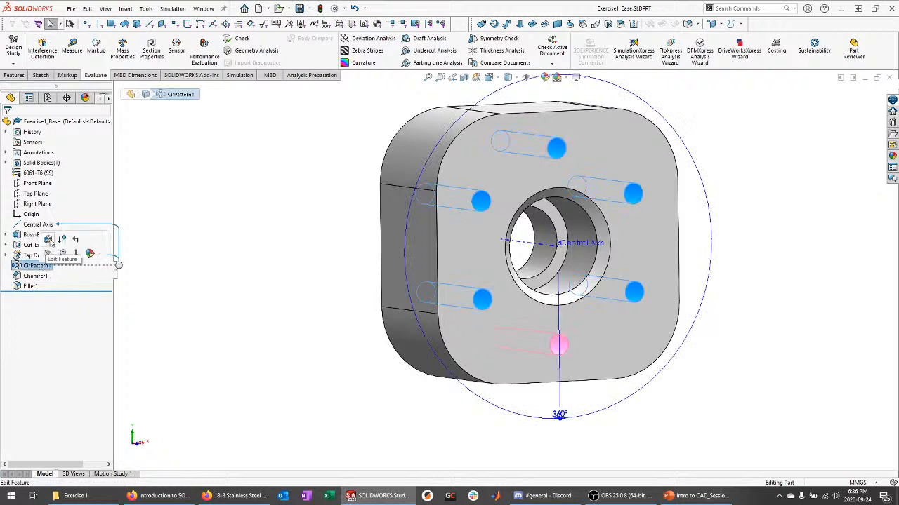
{"action": "left_click", "coordinate": [44, 238]}
{"action": "double_click", "coordinate": [48, 205]}
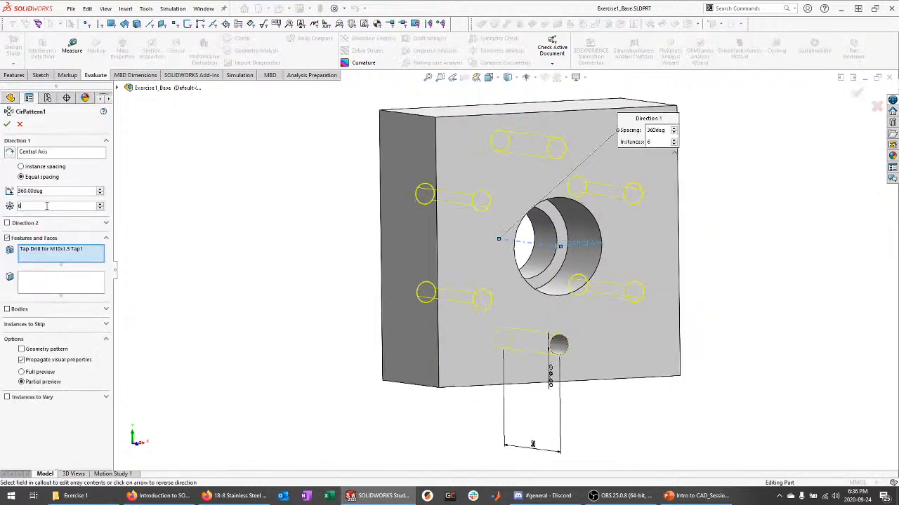
{"action": "type", "text": "4"}
{"action": "key", "text": "Return"}
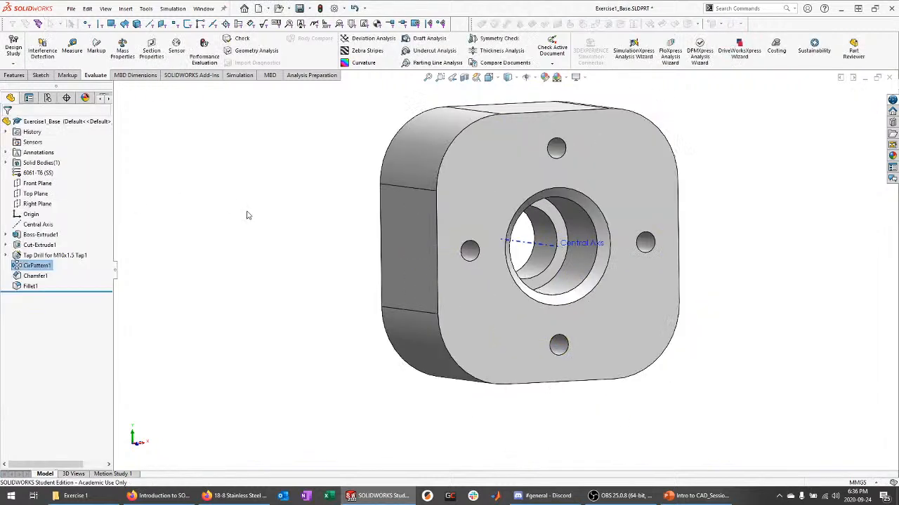
Close the base part to return to the A. Exercise1 assembly and examine how the cap screws line up with the fitting.
{"action": "left_click", "coordinate": [888, 78]}
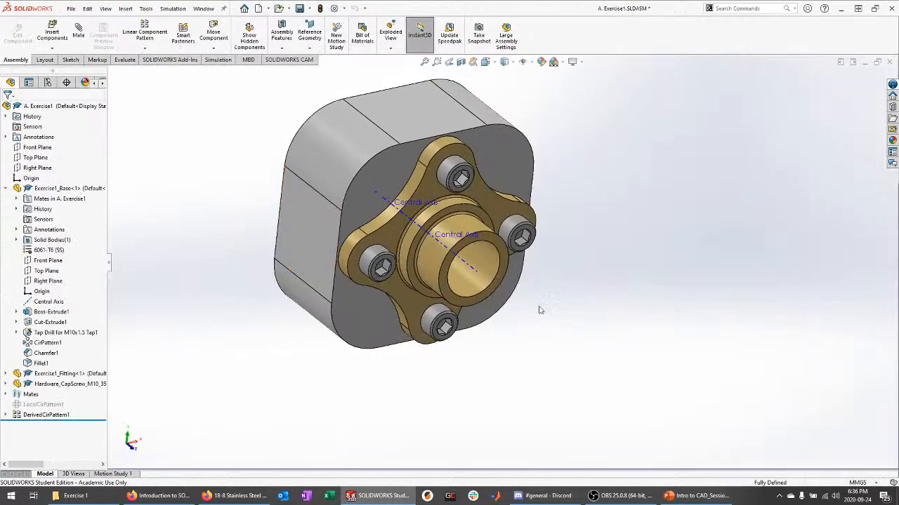
{"action": "middle_click_drag", "start_coordinate": [555, 324], "coordinate": [578, 326]}
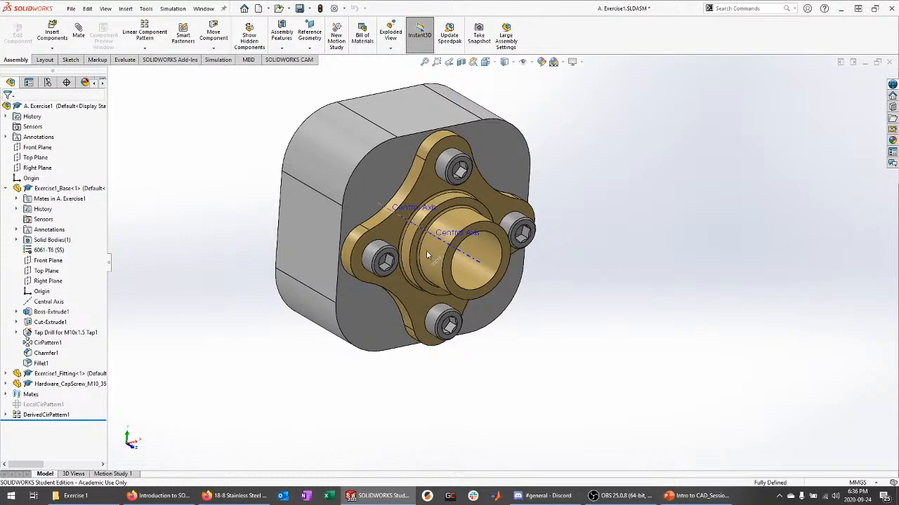
{"action": "left_click", "coordinate": [6, 190]}
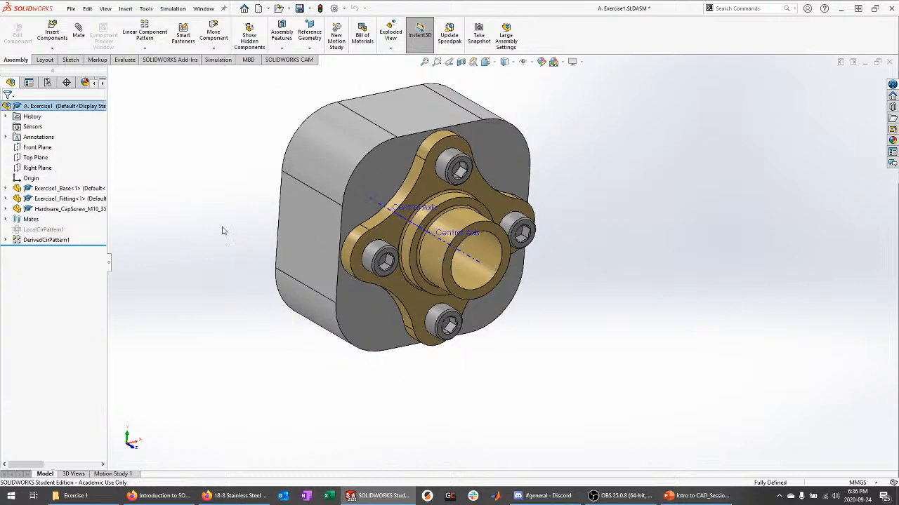
{"action": "middle_click_drag", "start_coordinate": [224, 226], "coordinate": [222, 209]}
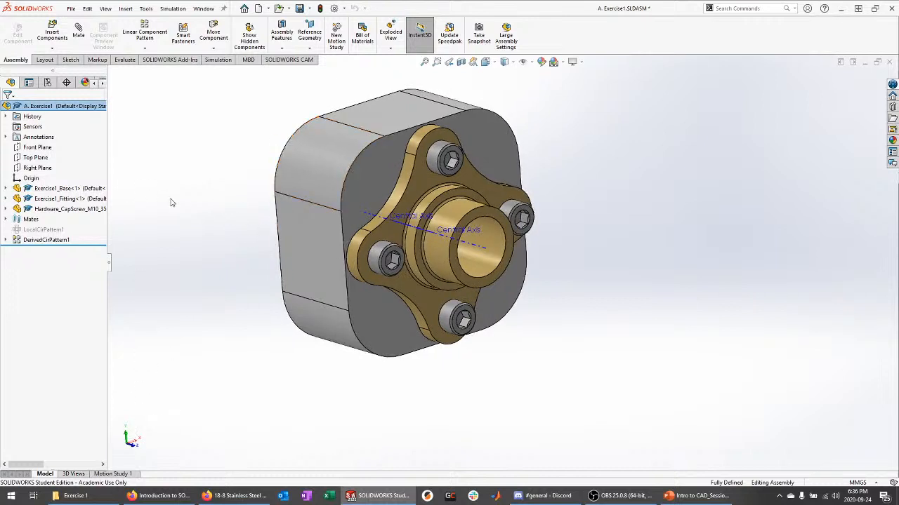
{"action": "scroll", "coordinate": [381, 371], "scroll_direction": "up", "scroll_amount": 1}
{"action": "scroll", "coordinate": [411, 152], "scroll_direction": "down", "scroll_amount": 1}
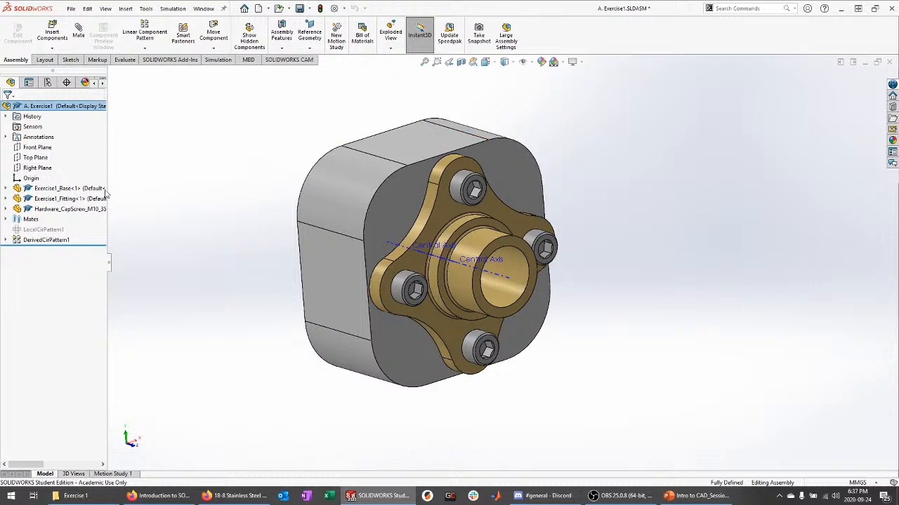
Review the assembly's reference planes, its list of mates and the Exercise1_Fitting component.
{"action": "left_click", "coordinate": [36, 147]}
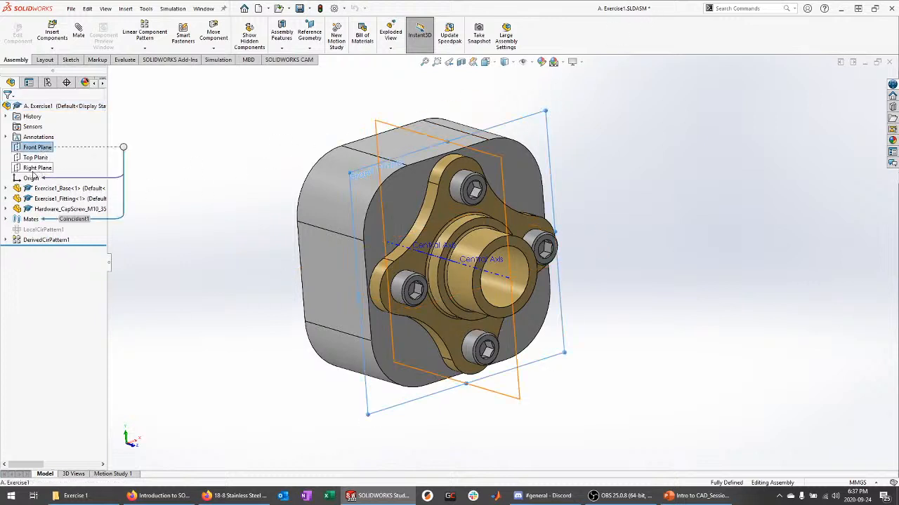
{"action": "left_click", "coordinate": [33, 170], "text": "shift"}
{"action": "left_click", "coordinate": [226, 207]}
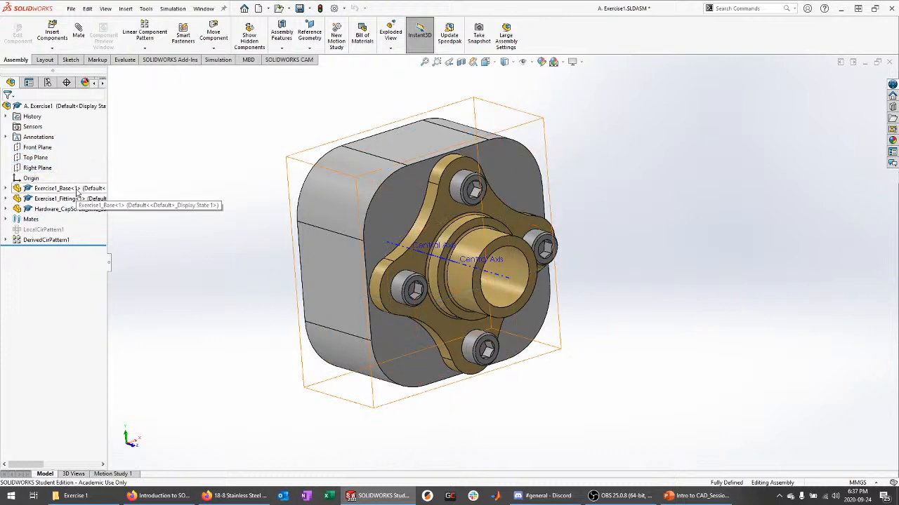
{"action": "left_click", "coordinate": [6, 220]}
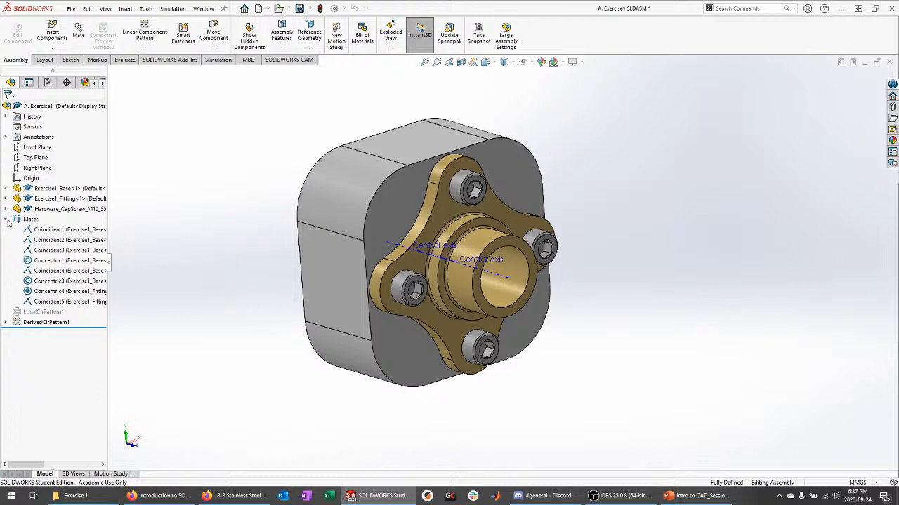
{"action": "left_click", "coordinate": [6, 219]}
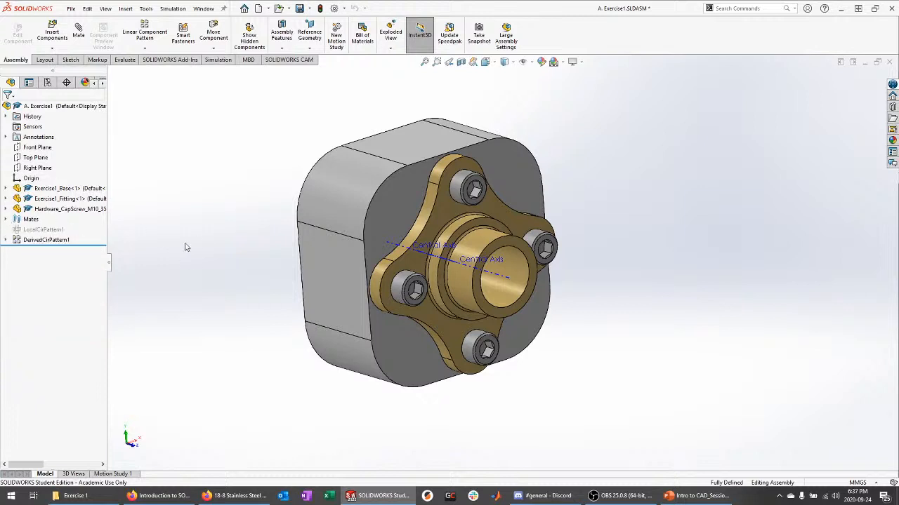
{"action": "left_click", "coordinate": [78, 202]}
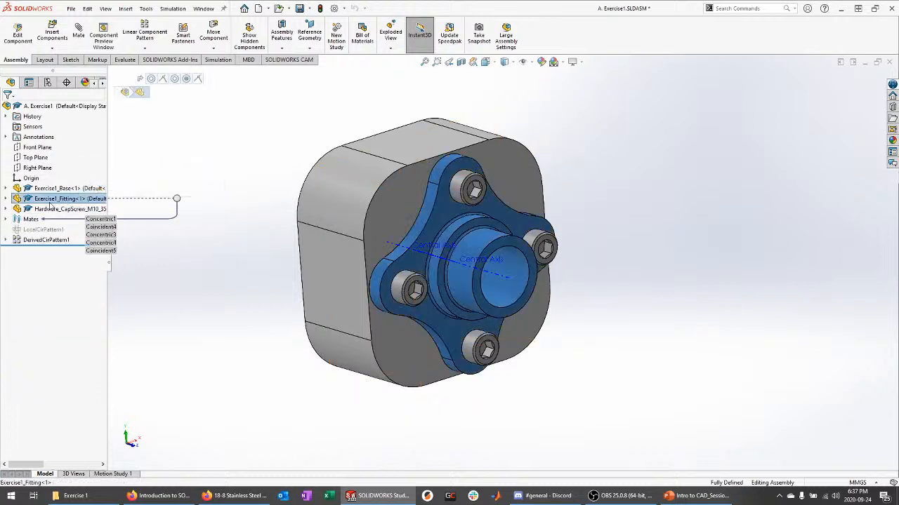
{"action": "left_click", "coordinate": [199, 372]}
{"action": "left_click", "coordinate": [82, 496]}
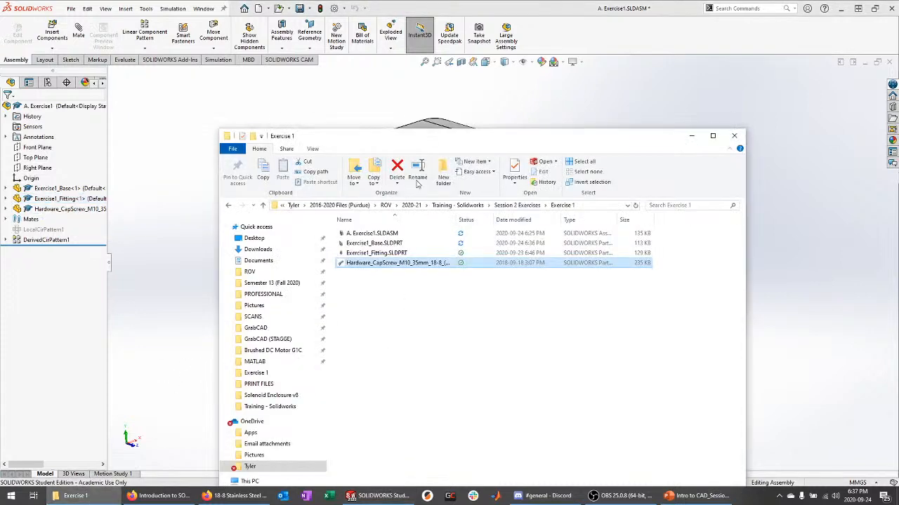
{"action": "left_click_drag", "start_coordinate": [430, 141], "coordinate": [469, 79]}
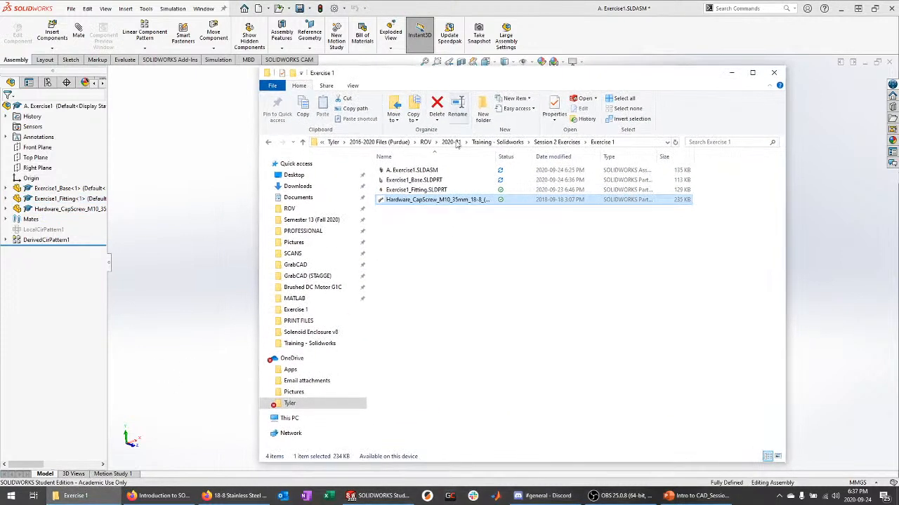
{"action": "right_click", "coordinate": [422, 192]}
{"action": "left_click", "coordinate": [383, 245]}
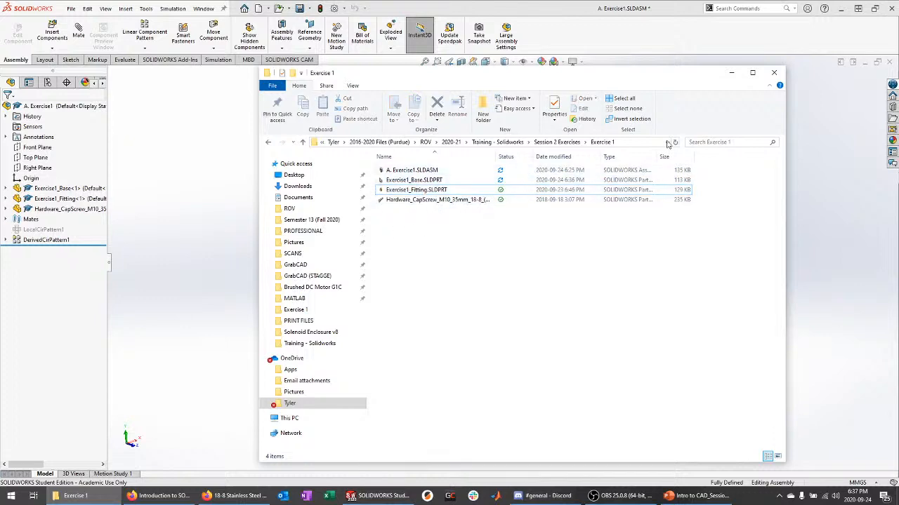
{"action": "left_click", "coordinate": [731, 73]}
Save the A. Exercise1 assembly together with all its modified referenced parts.
{"action": "key", "text": "ctrl+s"}
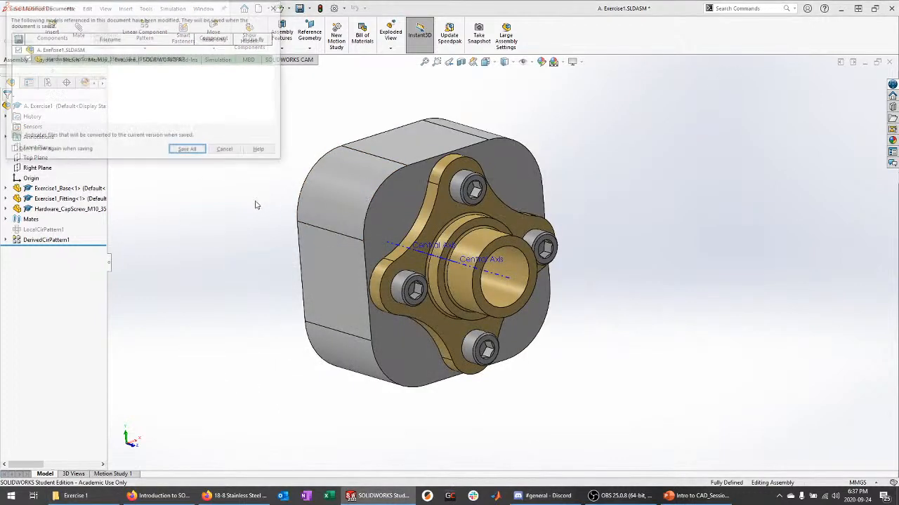
{"action": "left_click", "coordinate": [188, 151]}
Switch to File Explorer and duplicate Exercise1_Fitting.SLDPRT within the Exercise 1 folder.
{"action": "left_click", "coordinate": [76, 496]}
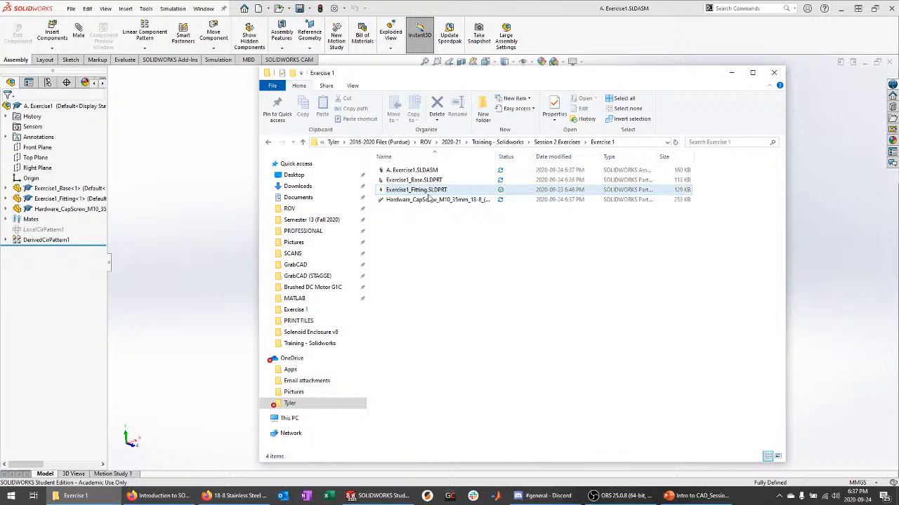
{"action": "left_click", "coordinate": [428, 194]}
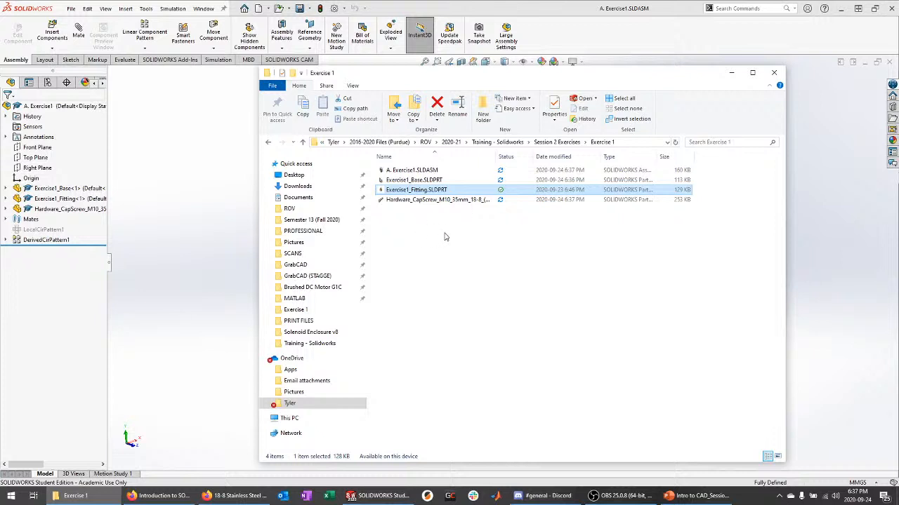
{"action": "key", "text": "ctrl+c"}
{"action": "key", "text": "ctrl+v"}
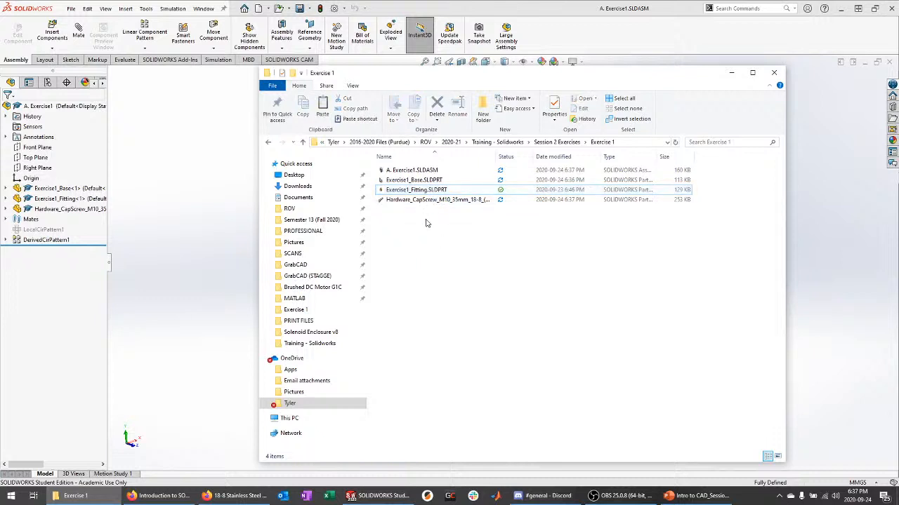
{"action": "left_click", "coordinate": [431, 239]}
Rename the copied fitting file as Exercise1_Fitting_B.SLDPRT.
{"action": "right_click", "coordinate": [421, 194]}
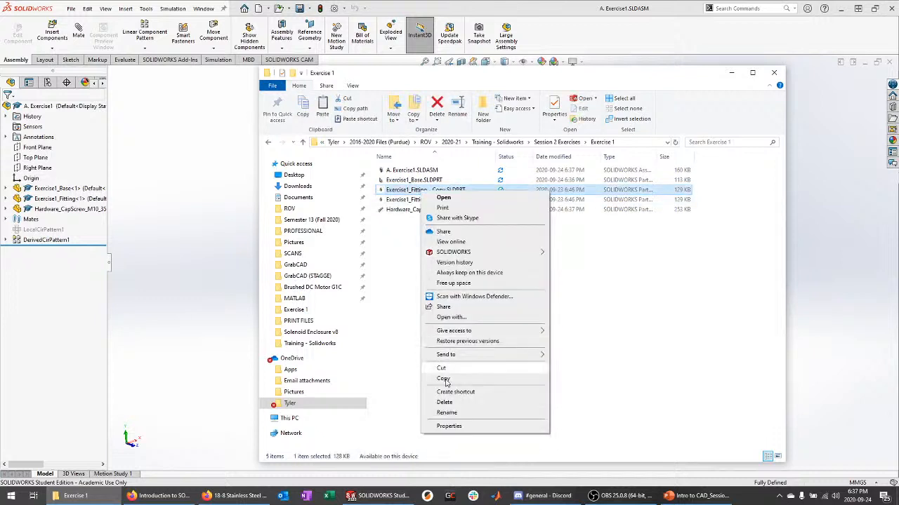
{"action": "left_click", "coordinate": [456, 413]}
{"action": "left_click", "coordinate": [436, 190]}
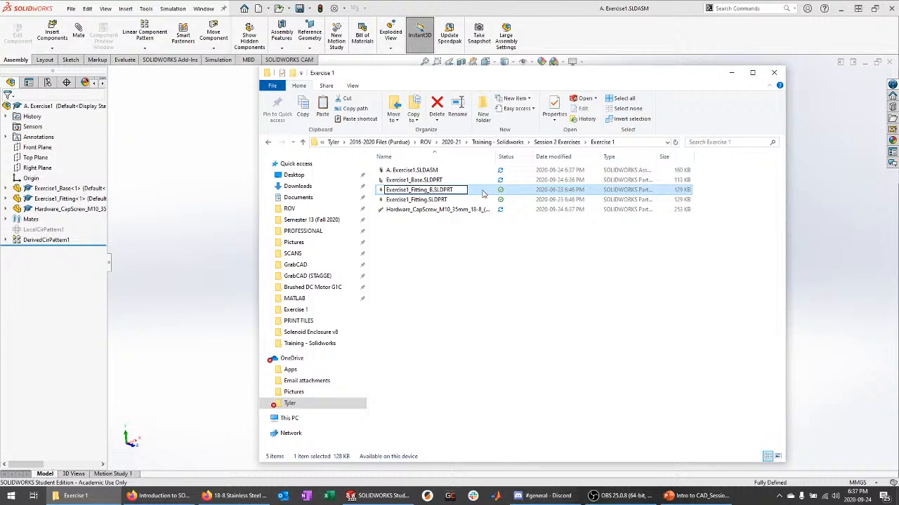
{"action": "key", "text": "Return"}
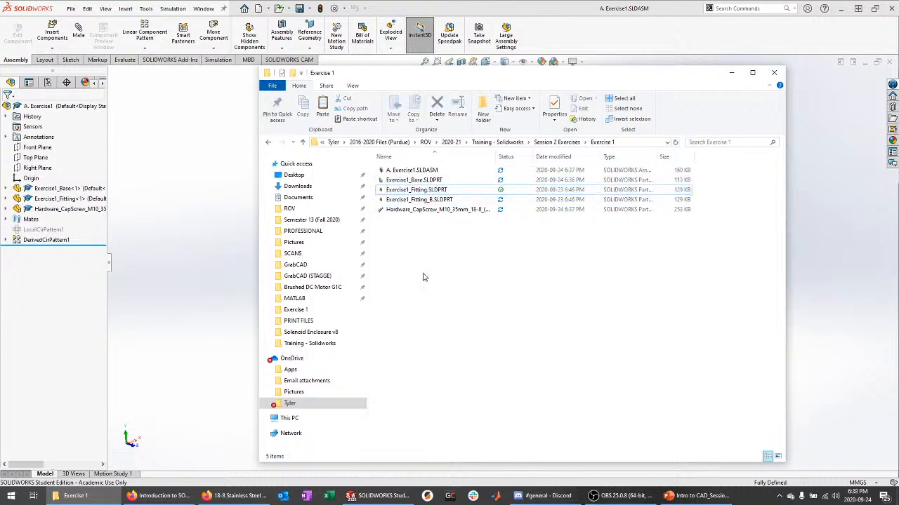
Open Exercise1_Fitting_B.SLDPRT in SOLIDWORKS and examine the fitting's flange, lobes and bolt holes from several angles.
{"action": "double_click", "coordinate": [431, 202]}
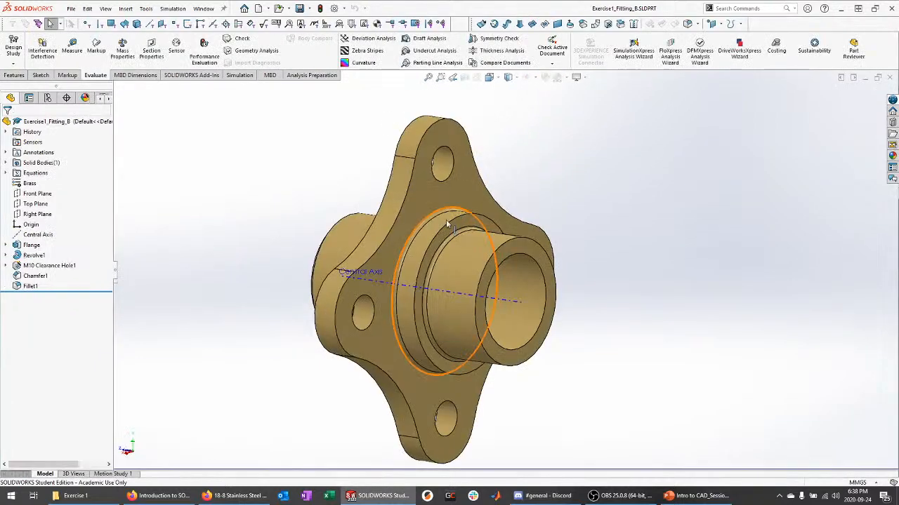
{"action": "middle_click_drag", "start_coordinate": [227, 241], "coordinate": [307, 192]}
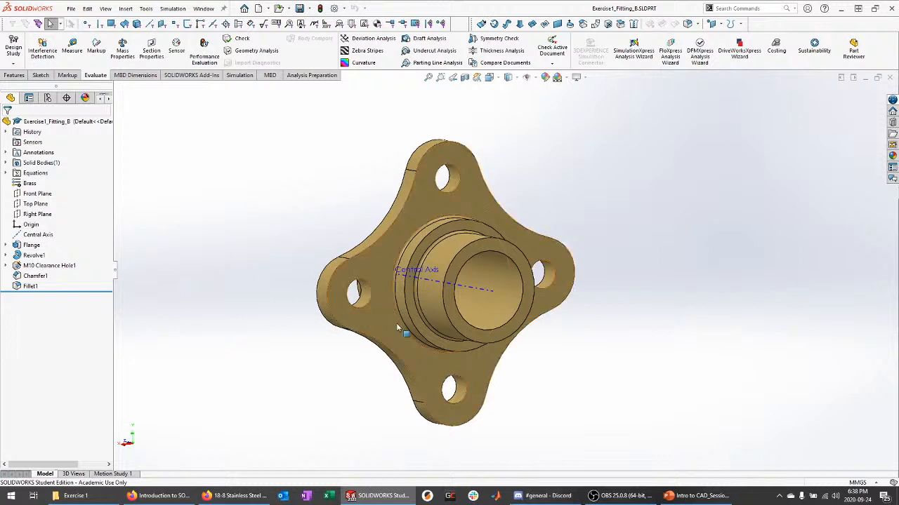
{"action": "scroll", "coordinate": [435, 397], "scroll_direction": "down", "scroll_amount": 2}
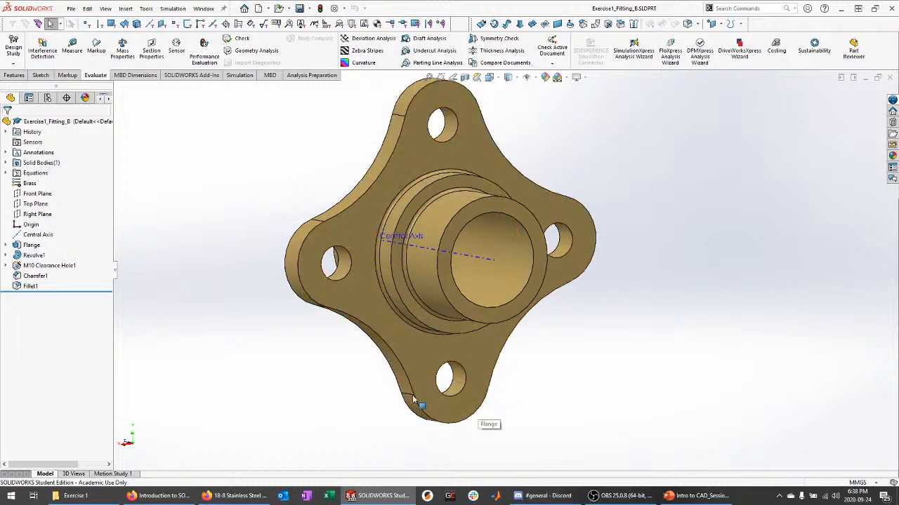
{"action": "scroll", "coordinate": [456, 421], "scroll_direction": "up", "scroll_amount": 2}
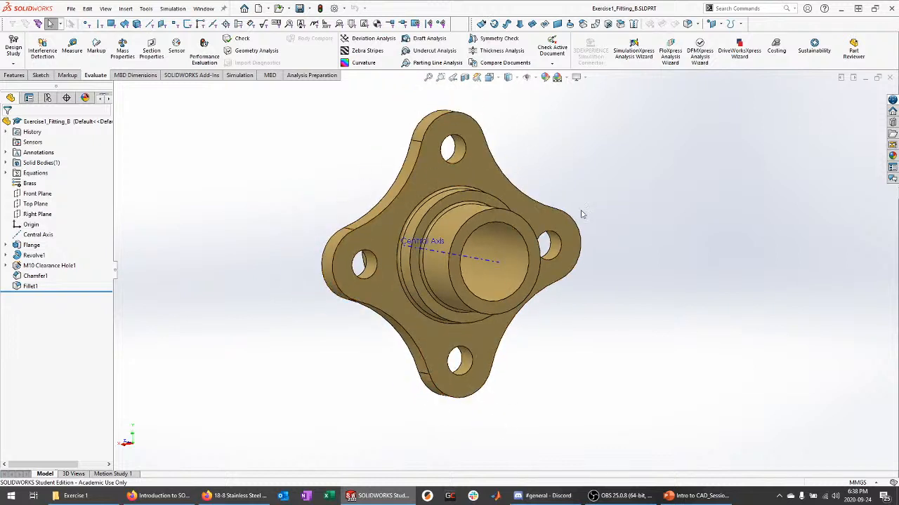
{"action": "middle_click_drag", "start_coordinate": [286, 196], "coordinate": [300, 212]}
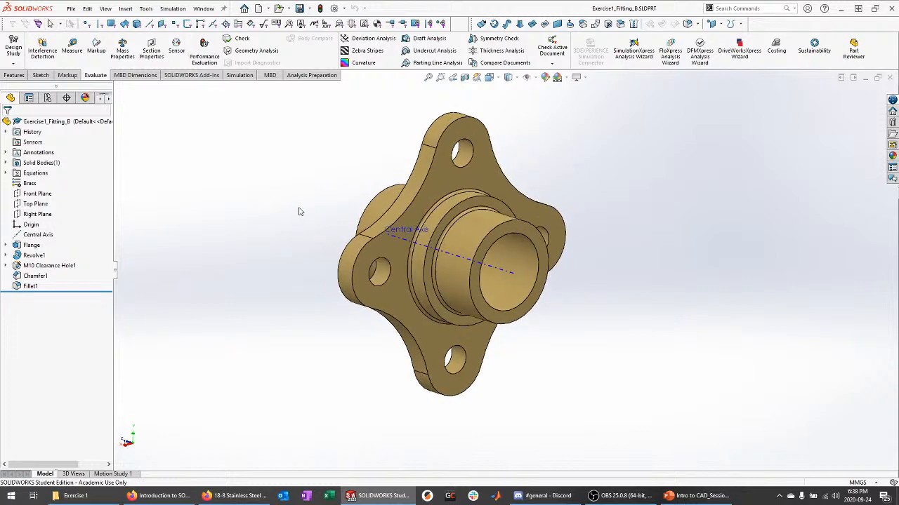
{"action": "middle_click_drag", "start_coordinate": [391, 163], "coordinate": [353, 145]}
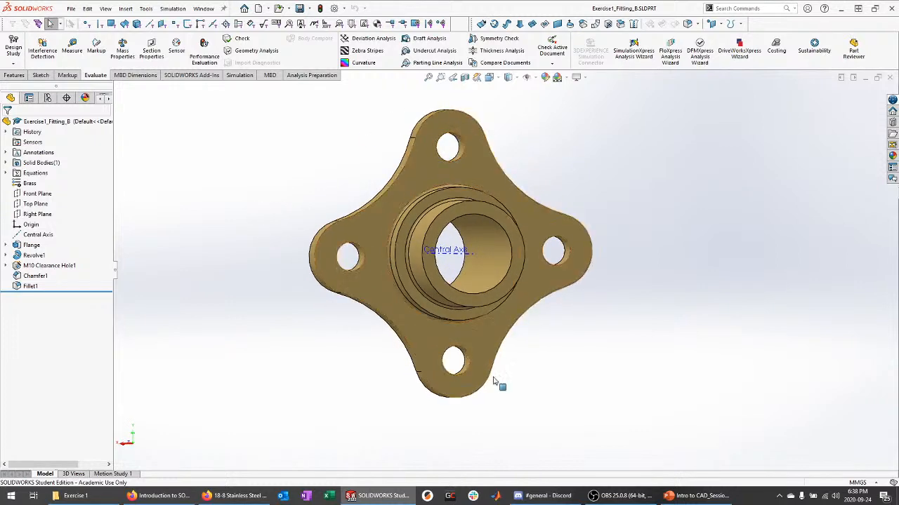
{"action": "middle_click_drag", "start_coordinate": [232, 246], "coordinate": [217, 267]}
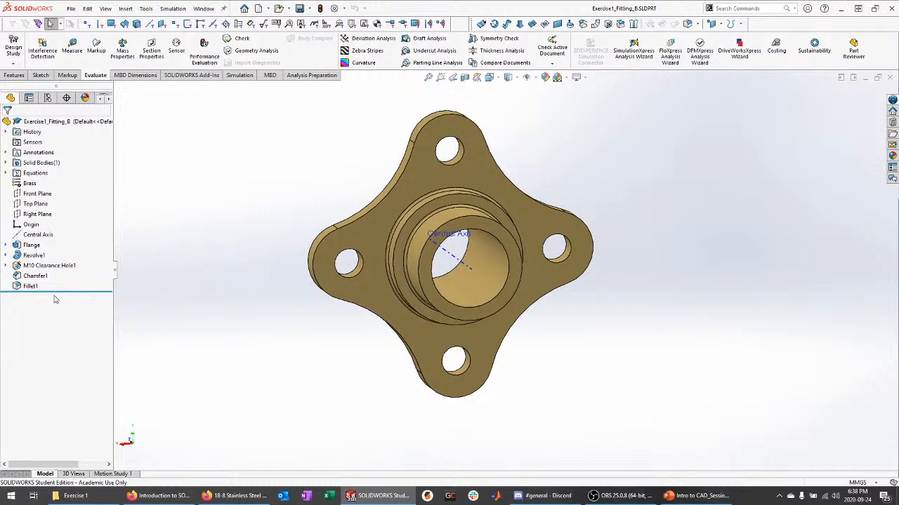
Roll the fitting's feature history back to just after Flange and open the flange's Sketch1 for editing.
{"action": "left_click_drag", "start_coordinate": [66, 291], "coordinate": [66, 251]}
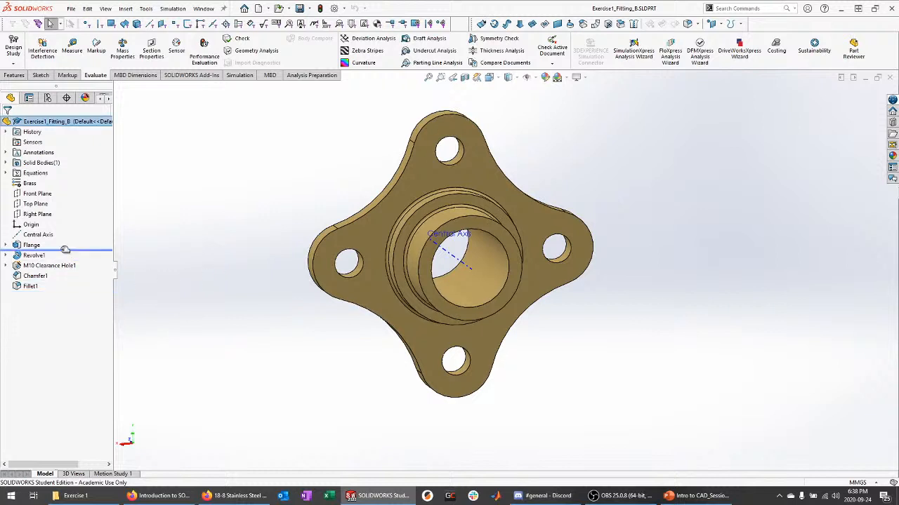
{"action": "middle_click_drag", "start_coordinate": [153, 269], "coordinate": [160, 263]}
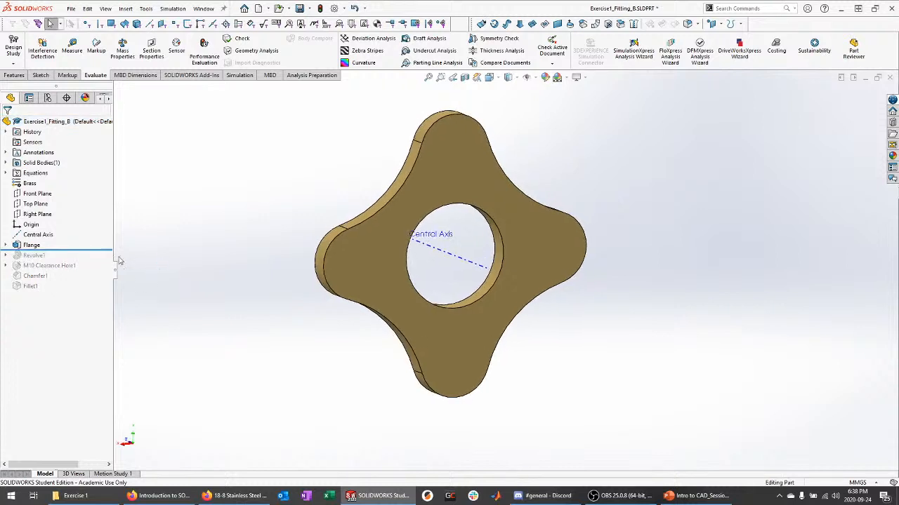
{"action": "left_click", "coordinate": [6, 245]}
{"action": "left_click", "coordinate": [42, 255]}
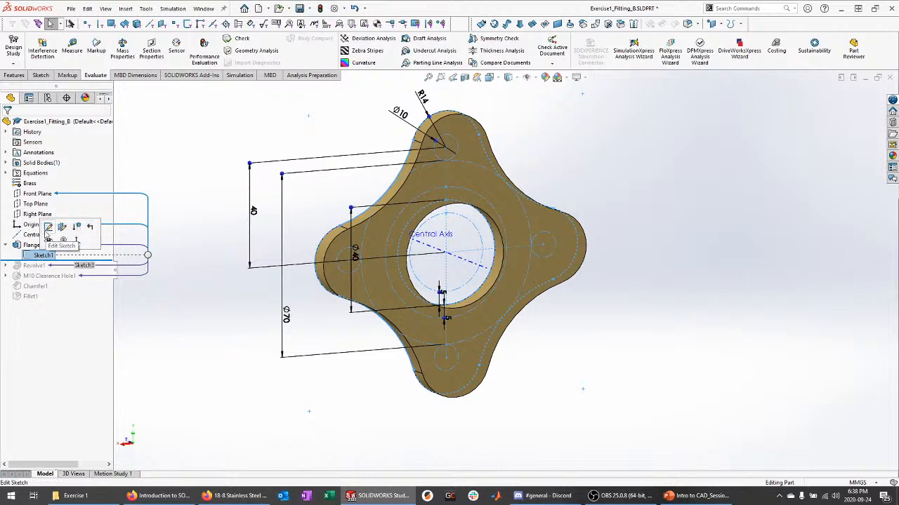
{"action": "left_click", "coordinate": [48, 227]}
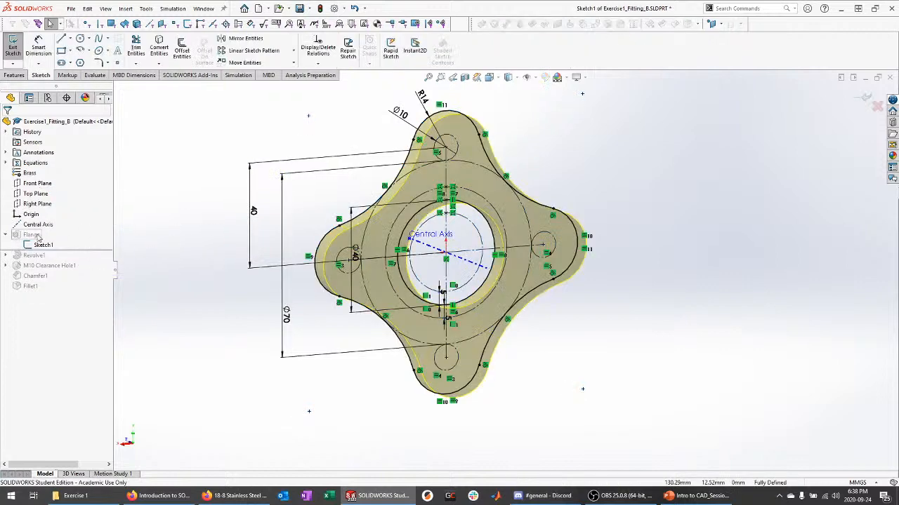
Sketch a circle centred on the origin and touching the outermost edges of the four lobes.
{"action": "mouse_move", "coordinate": [214, 231]}
{"action": "middle_mouse_down"}
{"action": "mouse_move", "coordinate": [185, 198]}
{"action": "mouse_move", "coordinate": [209, 229]}
{"action": "mouse_move", "coordinate": [216, 214]}
{"action": "middle_mouse_up"}
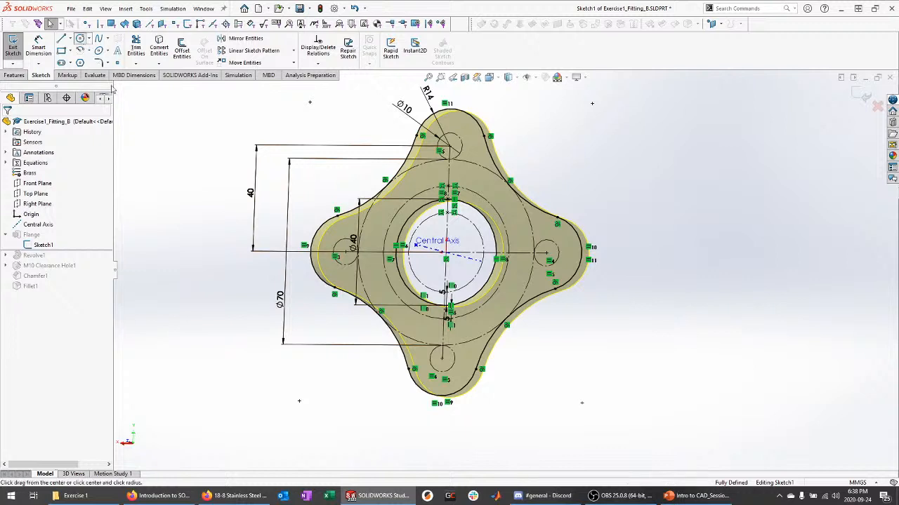
{"action": "left_click", "coordinate": [80, 39]}
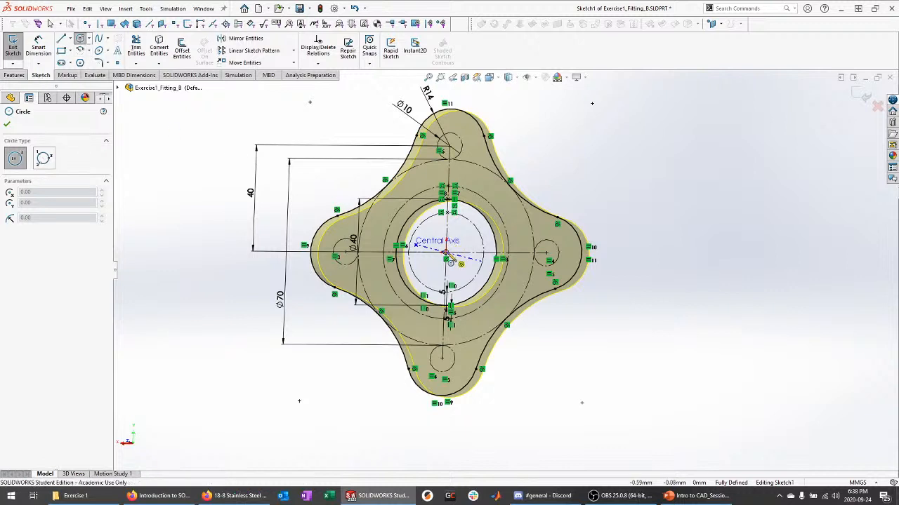
{"action": "left_click", "coordinate": [447, 259]}
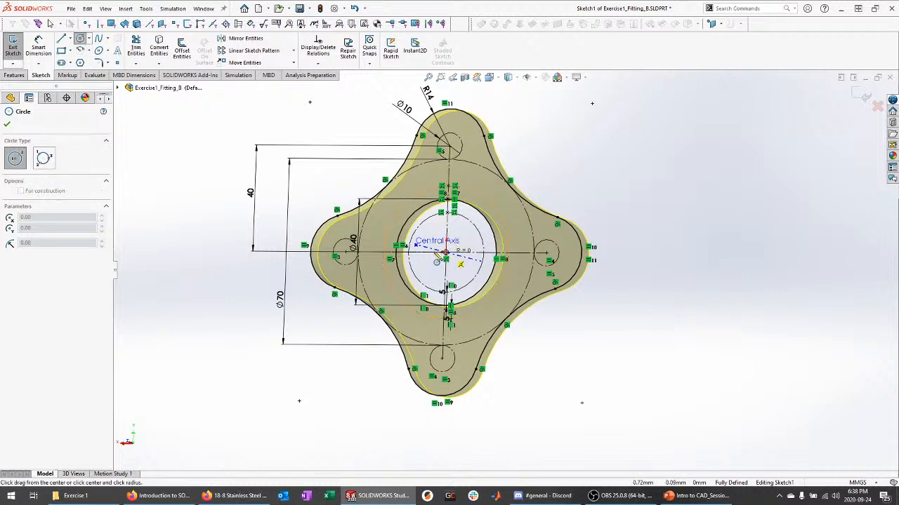
{"action": "left_click", "coordinate": [313, 252]}
{"action": "key", "text": "Escape"}
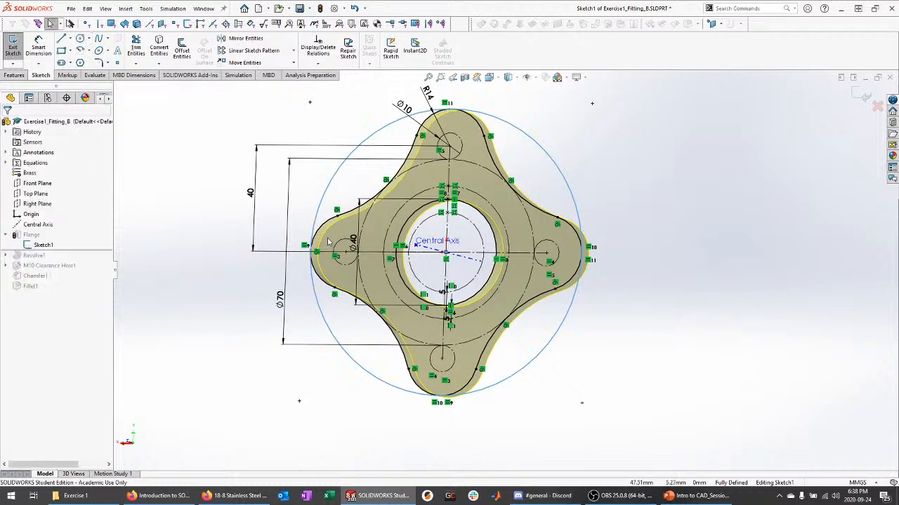
{"action": "key", "text": "Escape"}
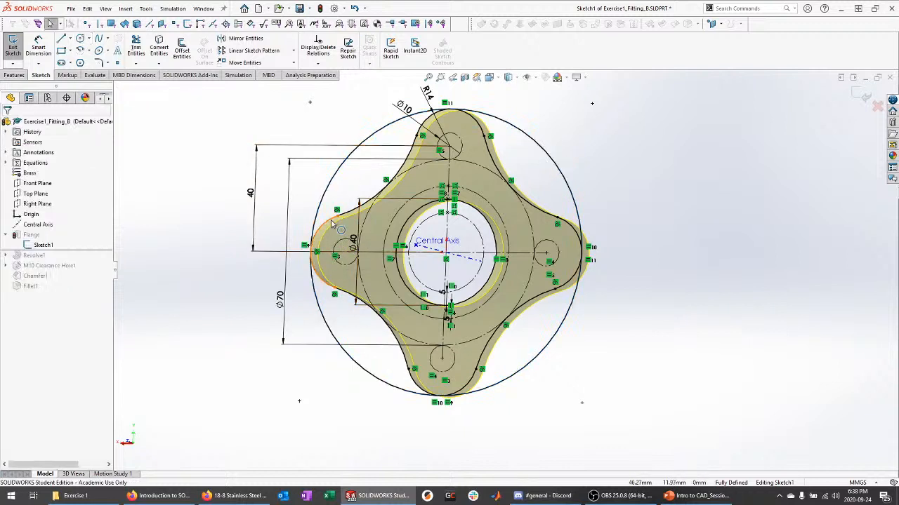
Convert the left and top lobe arcs and the two upper concave connecting arcs to construction geometry.
{"action": "left_click", "coordinate": [333, 224]}
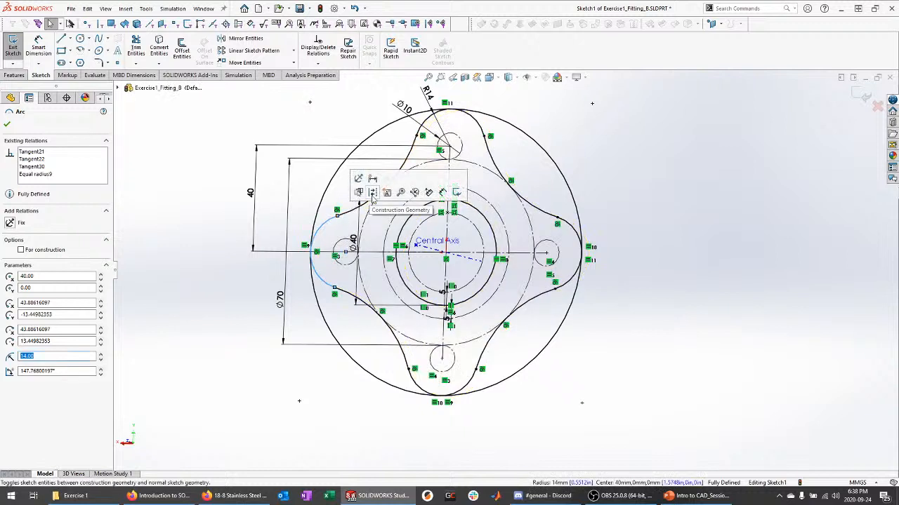
{"action": "left_click", "coordinate": [372, 196]}
{"action": "left_click", "coordinate": [351, 211]}
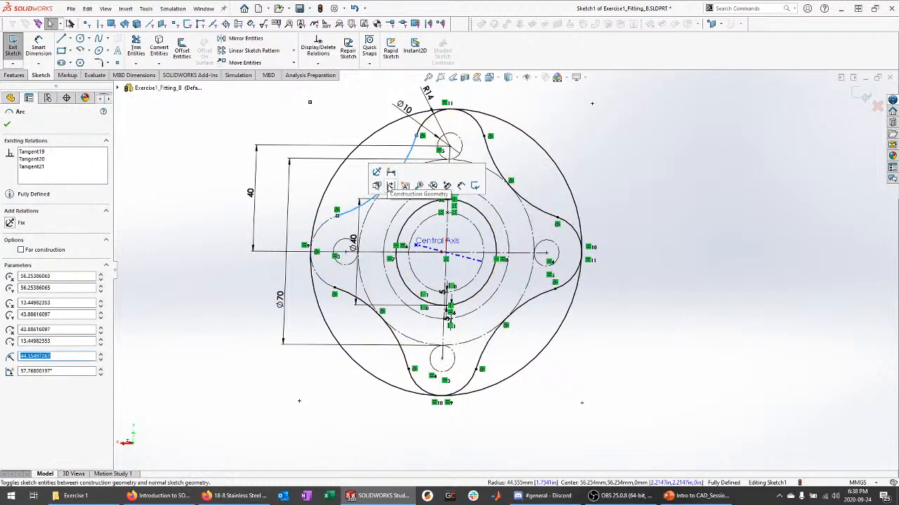
{"action": "left_click", "coordinate": [390, 185]}
{"action": "left_click", "coordinate": [426, 123]}
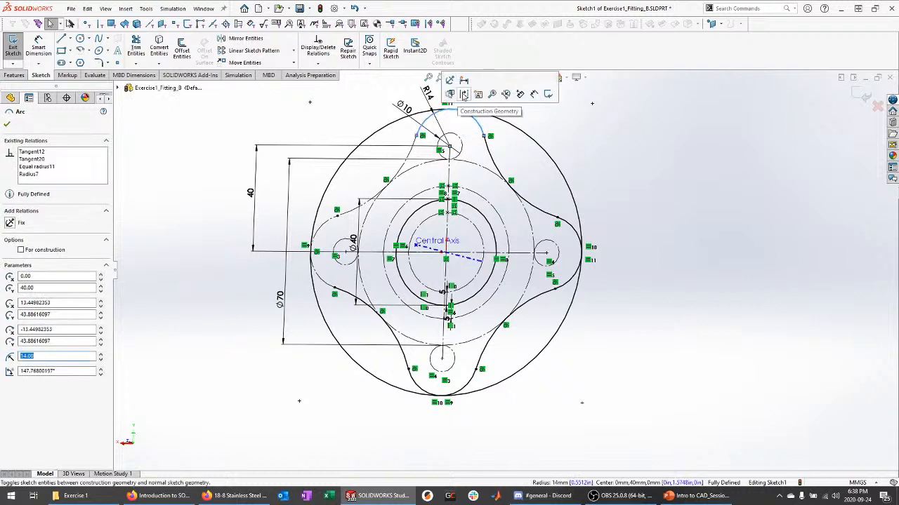
{"action": "left_click", "coordinate": [463, 95]}
{"action": "left_click", "coordinate": [495, 151]}
{"action": "left_click", "coordinate": [524, 113]}
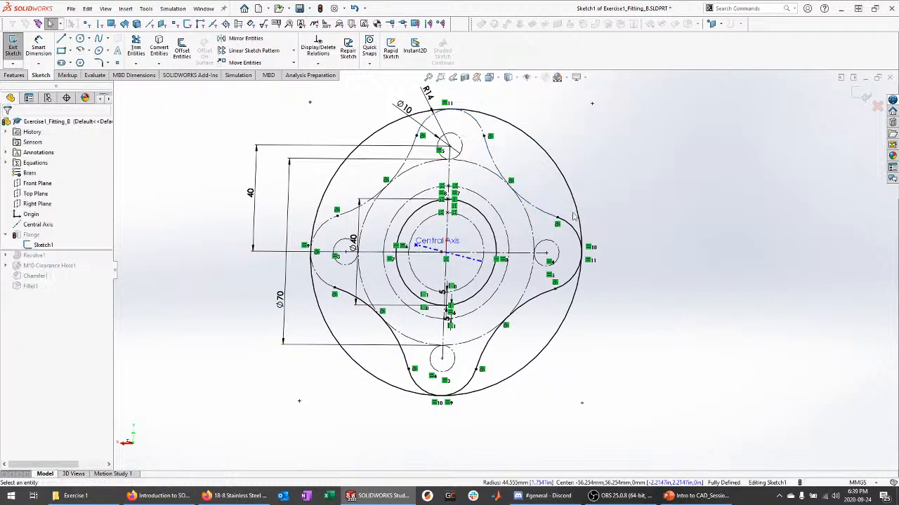
Convert the right and bottom lobe arcs and the two lower concave connecting arcs to construction geometry, and exit the sketch.
{"action": "left_click", "coordinate": [578, 235]}
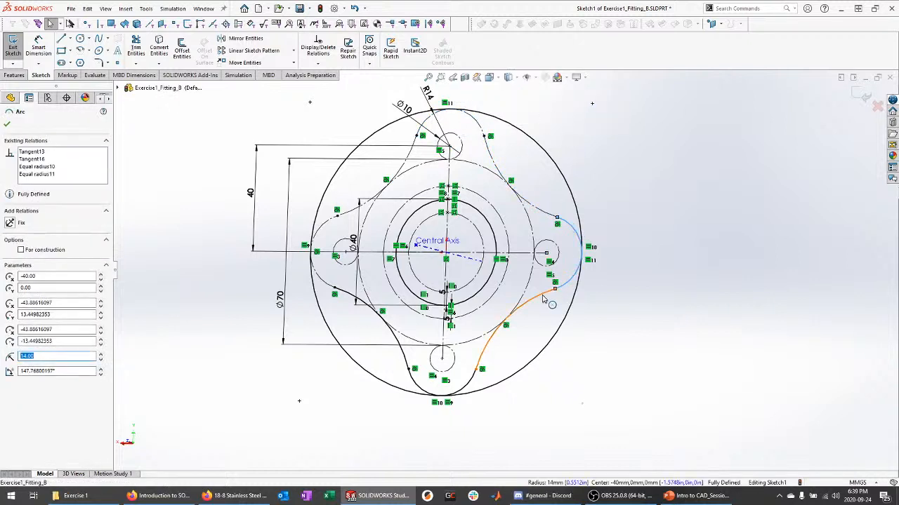
{"action": "left_click", "coordinate": [543, 299], "text": "ctrl"}
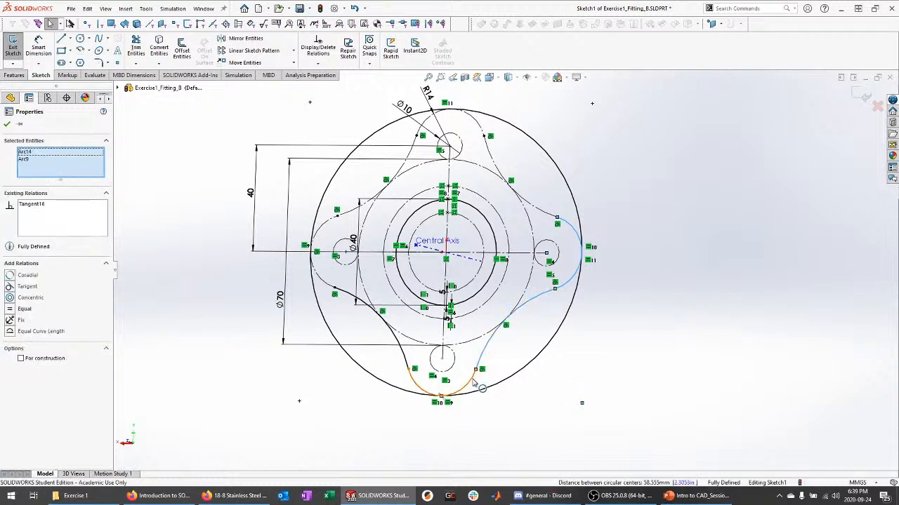
{"action": "left_click", "coordinate": [414, 363], "text": "ctrl"}
{"action": "left_click", "coordinate": [357, 290], "text": "ctrl"}
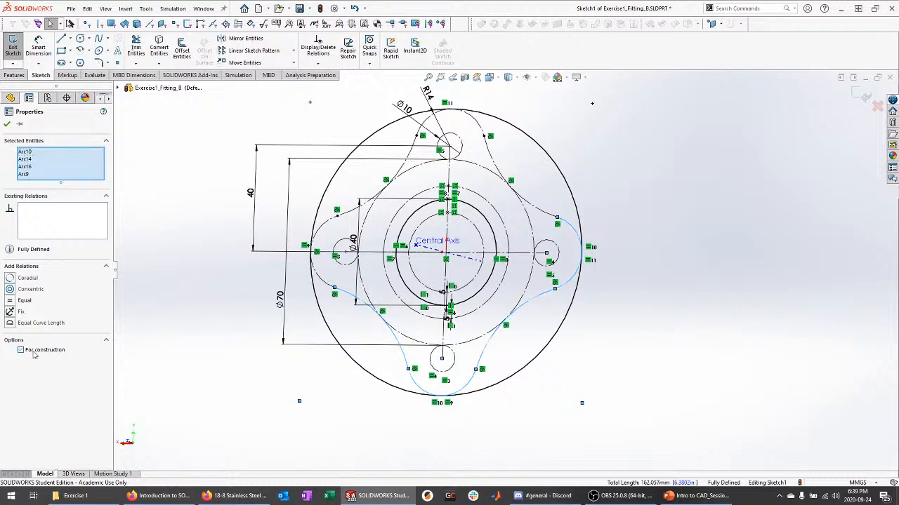
{"action": "left_click", "coordinate": [7, 125]}
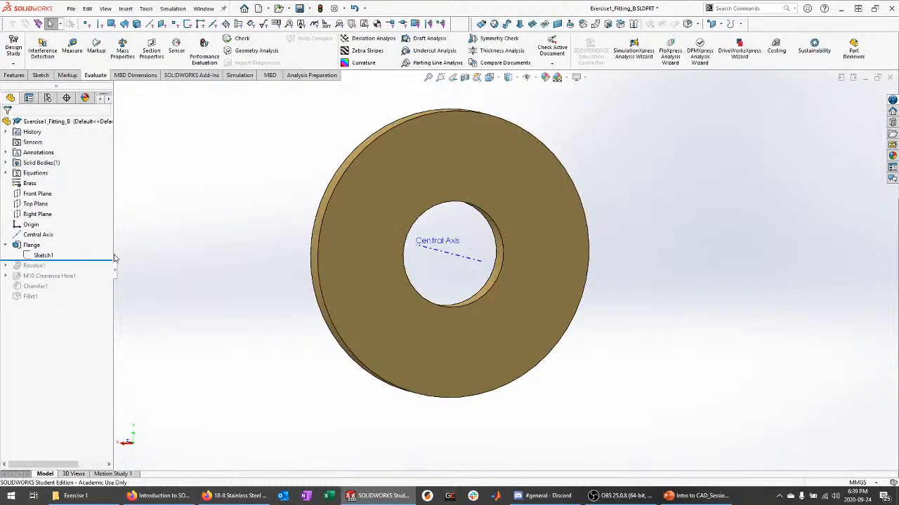
Roll the feature history forward past Fillet1, inspect the round-flanged fitting, and save the part.
{"action": "left_click", "coordinate": [5, 245]}
{"action": "left_click_drag", "start_coordinate": [60, 248], "coordinate": [59, 291]}
{"action": "middle_click_drag", "start_coordinate": [257, 222], "coordinate": [335, 211]}
{"action": "middle_click_drag", "start_coordinate": [197, 254], "coordinate": [178, 299]}
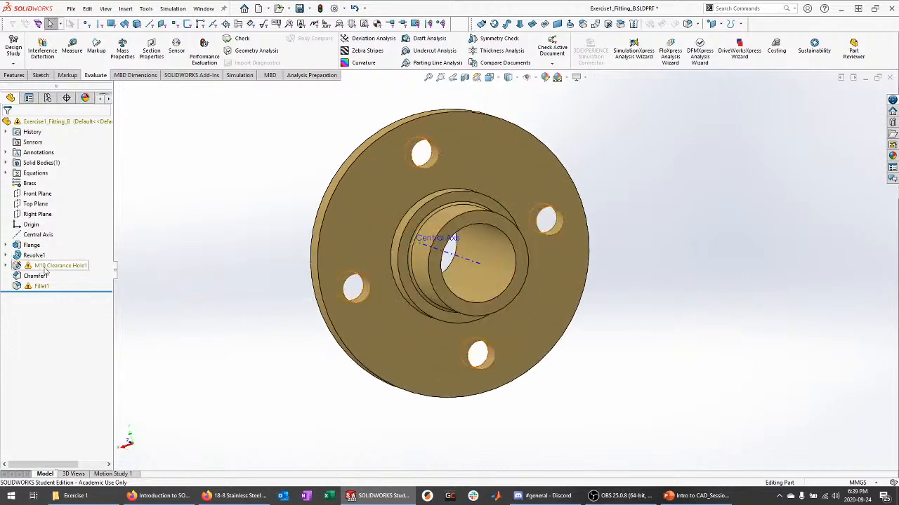
{"action": "middle_click_drag", "start_coordinate": [204, 268], "coordinate": [215, 243]}
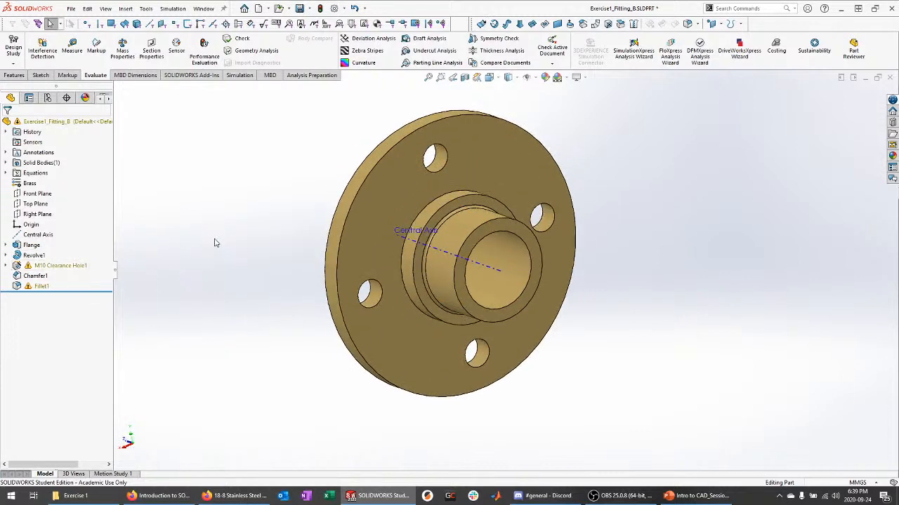
{"action": "key", "text": "ctrl+s"}
Switch to the A. Exercise1 assembly and replace the Exercise1_Fitting component with Exercise1_Fitting_B, matching the configuration name and re-attaching mates.
{"action": "left_click", "coordinate": [203, 8]}
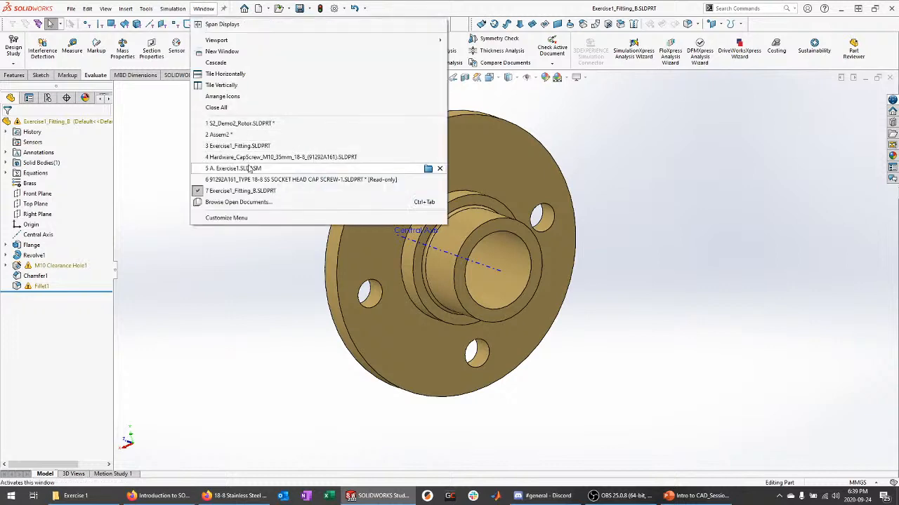
{"action": "left_click", "coordinate": [252, 169]}
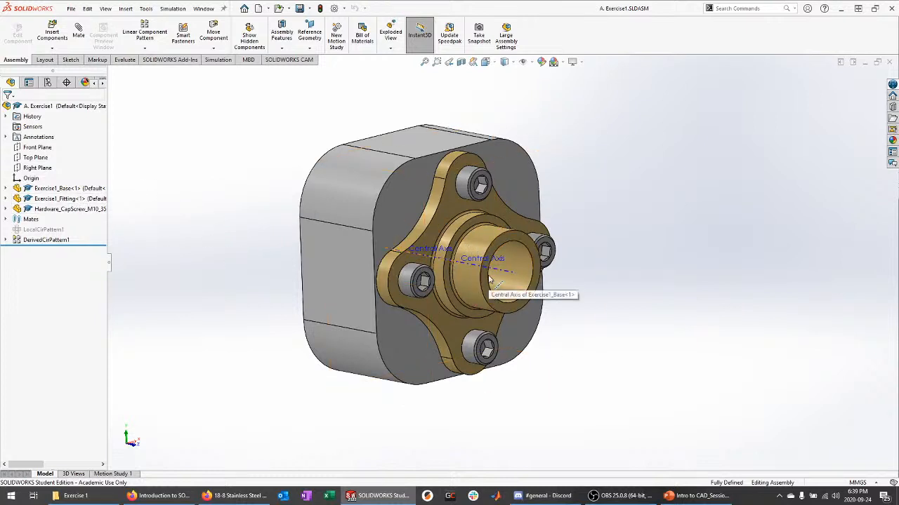
{"action": "left_click", "coordinate": [67, 199]}
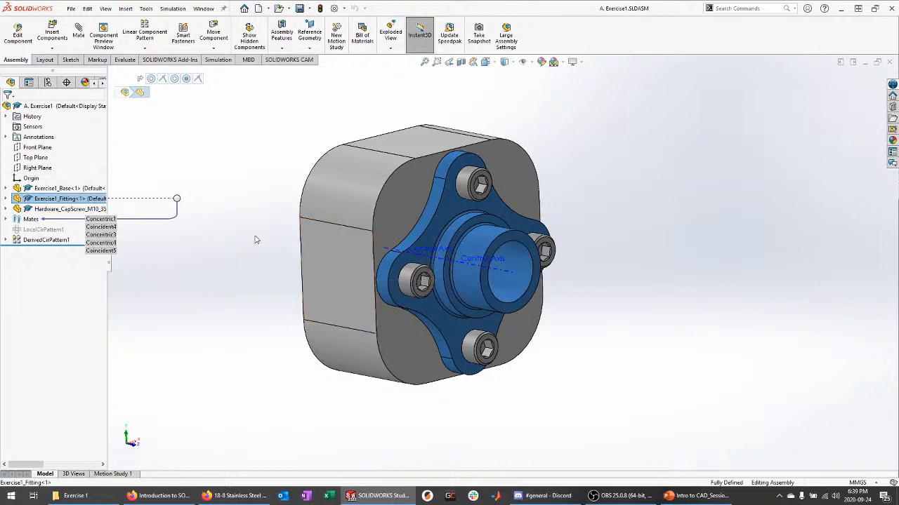
{"action": "right_click", "coordinate": [72, 202]}
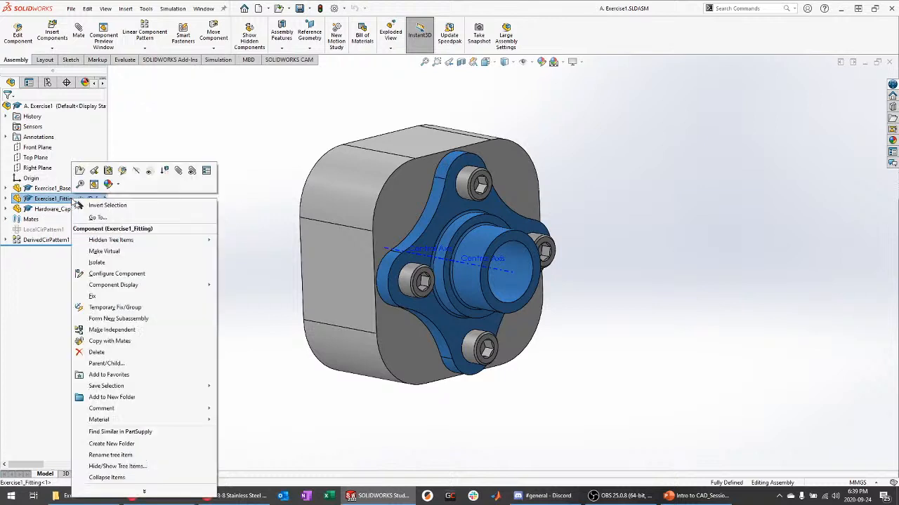
{"action": "left_click", "coordinate": [144, 494]}
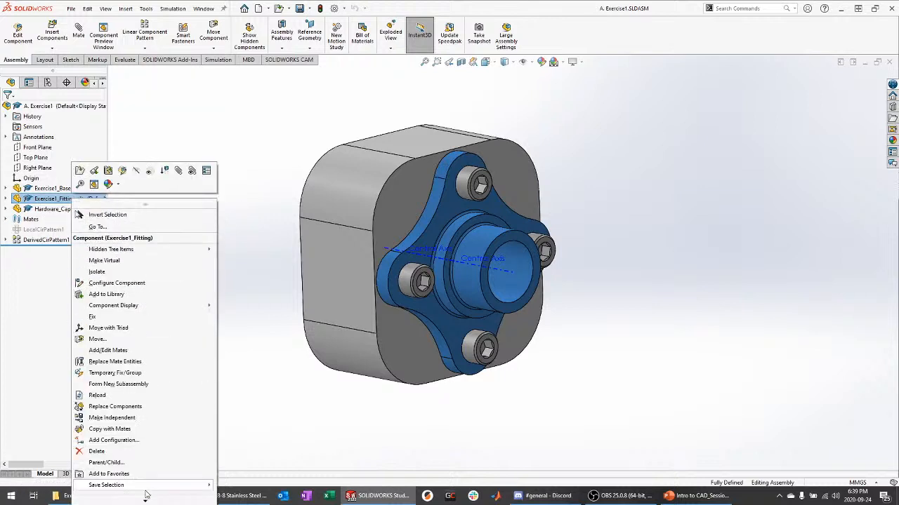
{"action": "left_click", "coordinate": [139, 408]}
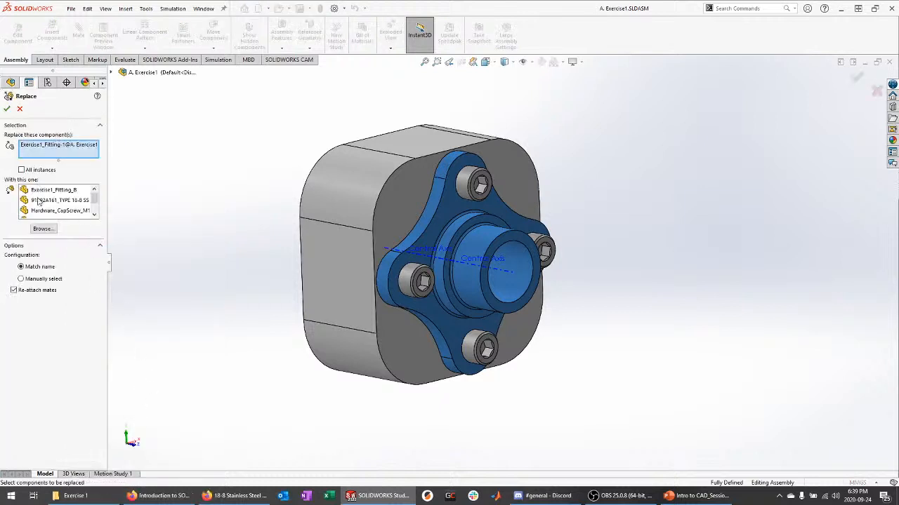
{"action": "scroll", "coordinate": [92, 214], "scroll_direction": "down", "scroll_amount": 2}
{"action": "scroll", "coordinate": [82, 210], "scroll_direction": "up", "scroll_amount": 2}
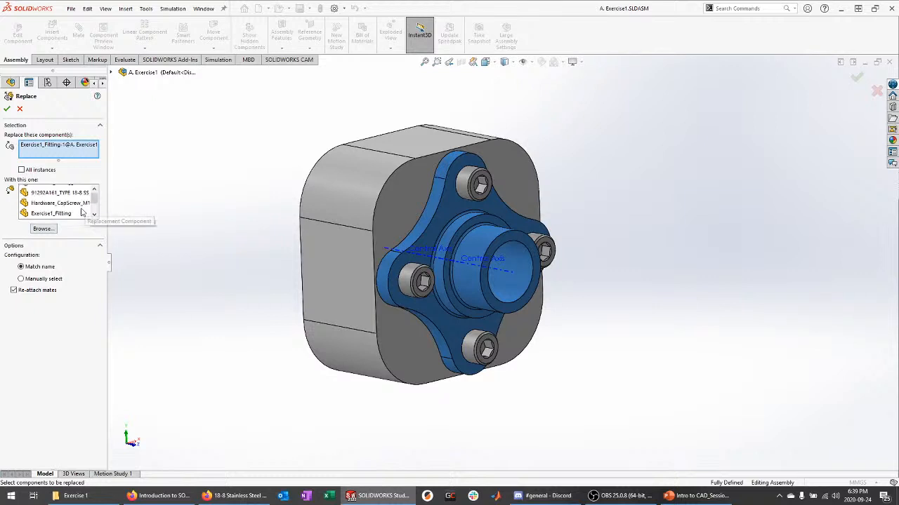
{"action": "left_click", "coordinate": [56, 193]}
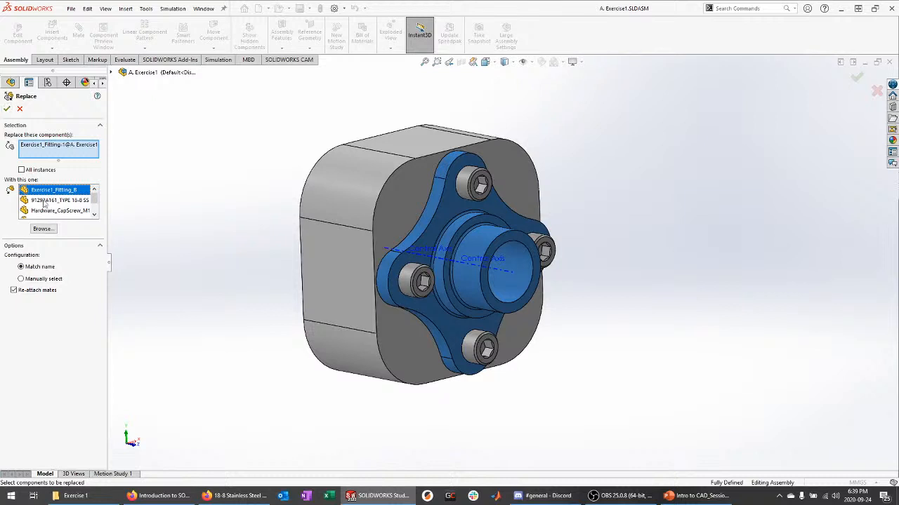
{"action": "left_click", "coordinate": [8, 110]}
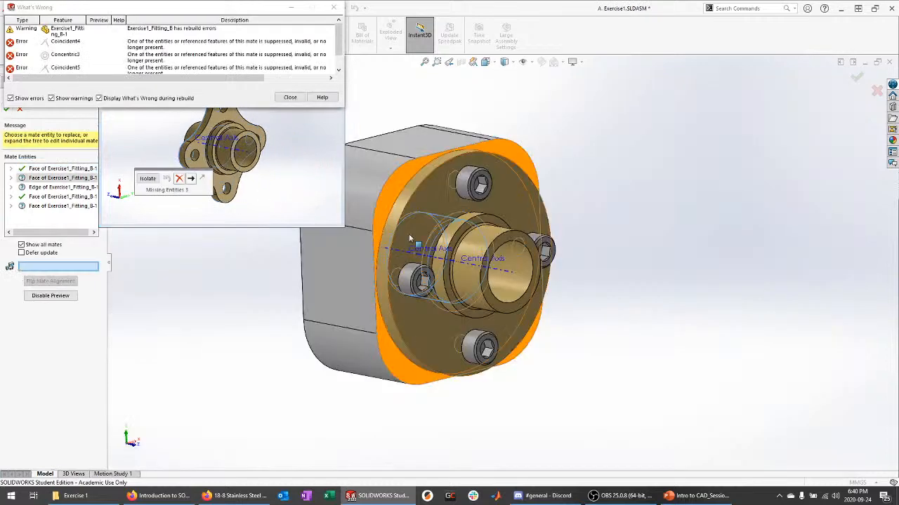
Move the rebuild error list clear of the model and isolate the selected entity for the missing flange-face mate reference.
{"action": "left_click_drag", "start_coordinate": [261, 12], "coordinate": [795, 432]}
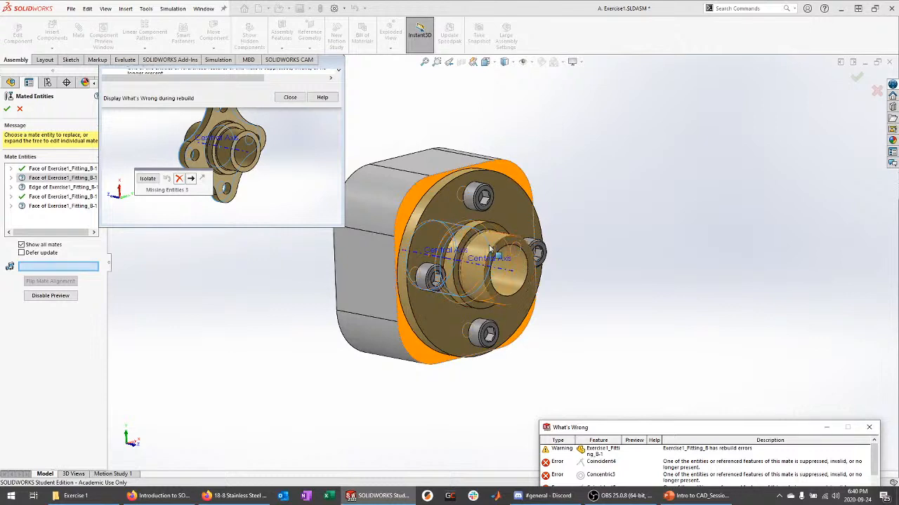
{"action": "left_click", "coordinate": [291, 288]}
{"action": "middle_click_drag", "start_coordinate": [291, 289], "coordinate": [322, 288]}
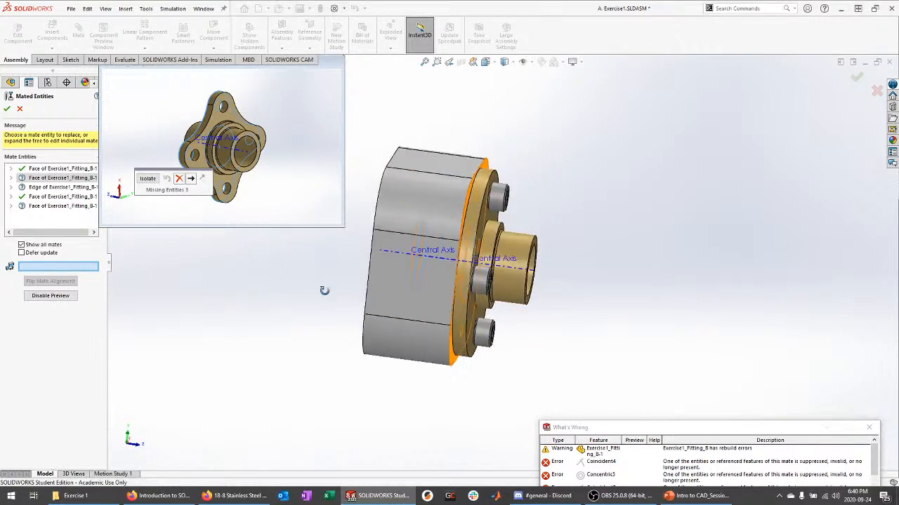
{"action": "middle_click_drag", "start_coordinate": [269, 195], "coordinate": [288, 200]}
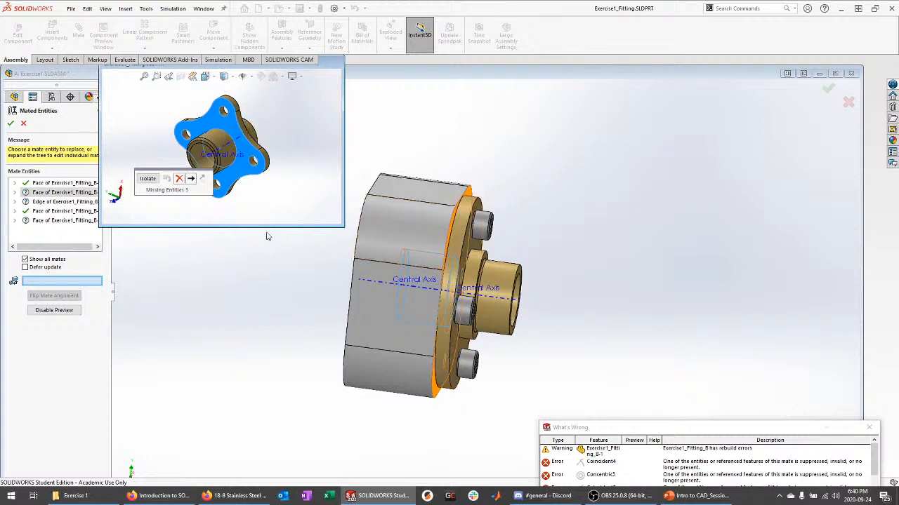
{"action": "middle_click_drag", "start_coordinate": [275, 251], "coordinate": [240, 194]}
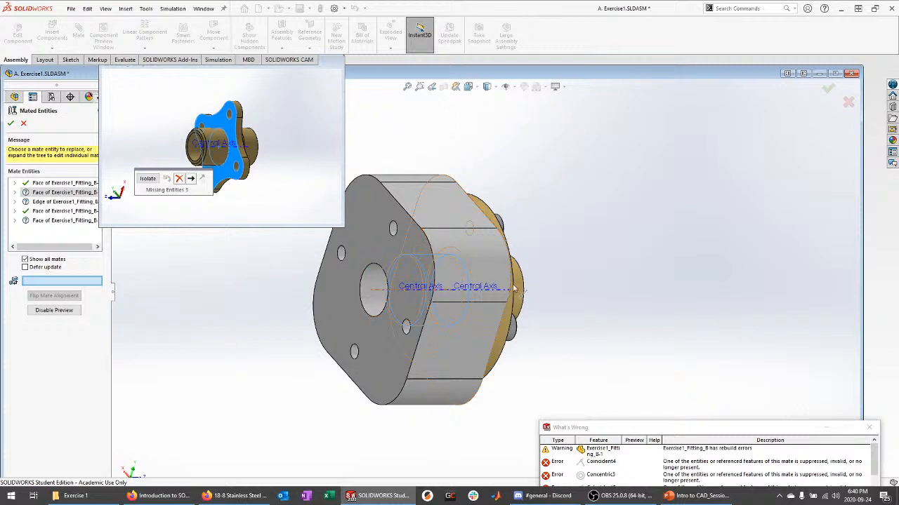
{"action": "left_click", "coordinate": [149, 179]}
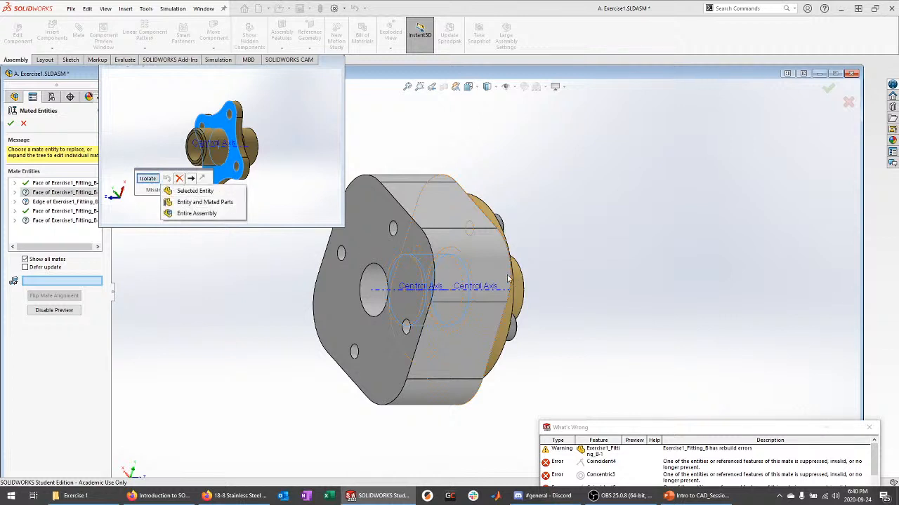
{"action": "left_click", "coordinate": [187, 193]}
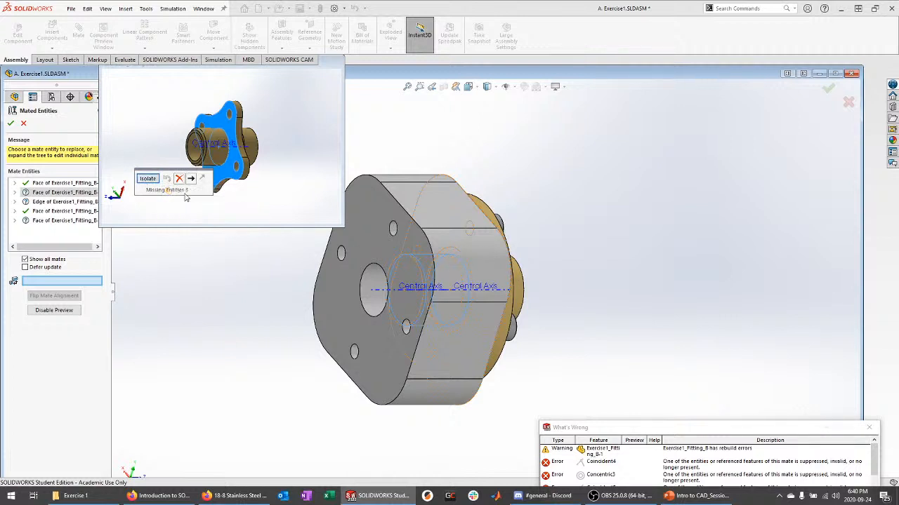
{"action": "middle_click_drag", "start_coordinate": [299, 285], "coordinate": [314, 268]}
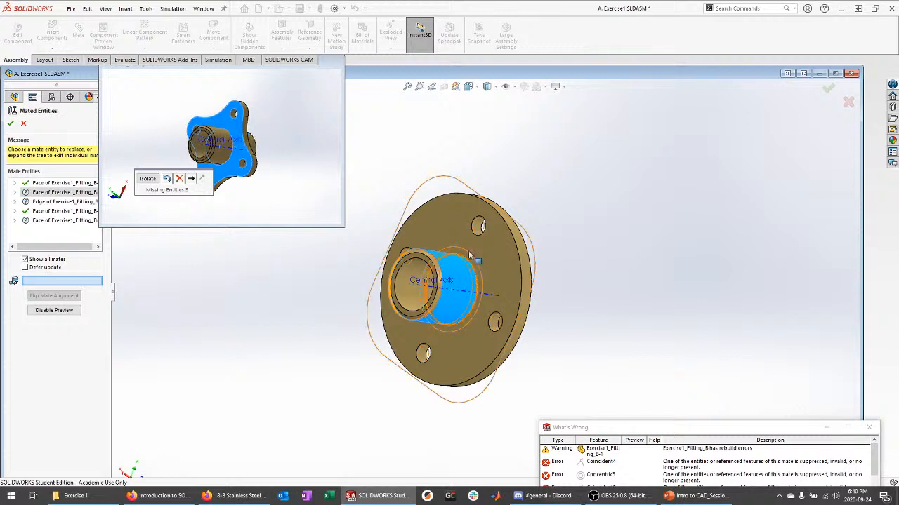
Re-attach the missing flange-face mate reference to the front face of the round flange and advance to the missing edge reference.
{"action": "left_click", "coordinate": [455, 226]}
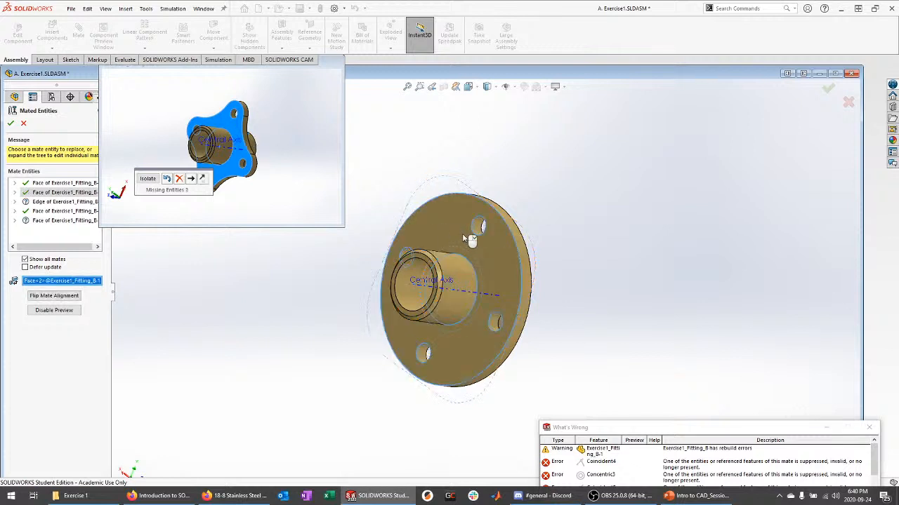
{"action": "left_click", "coordinate": [523, 255]}
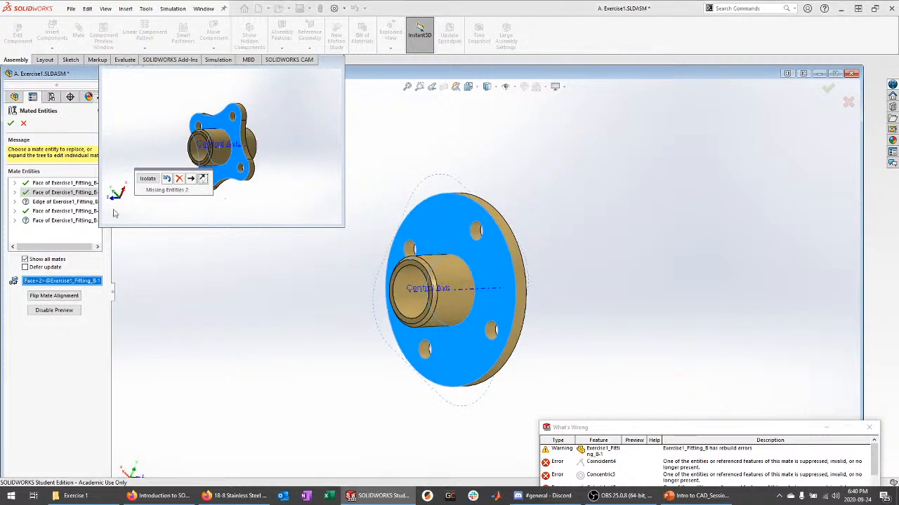
{"action": "left_click", "coordinate": [191, 180]}
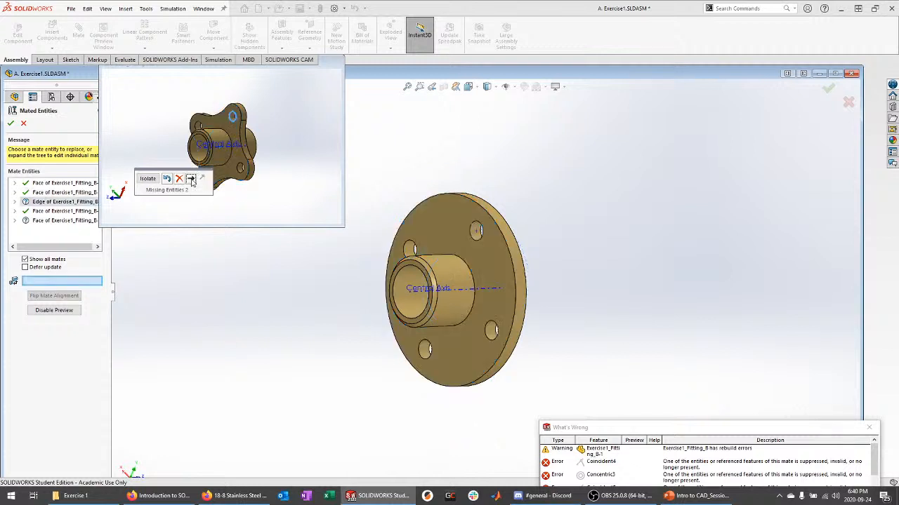
Re-attach the missing hole-edge mate reference to the front edge of the matching upper M10 clearance hole.
{"action": "scroll", "coordinate": [214, 128], "scroll_direction": "down", "scroll_amount": 5}
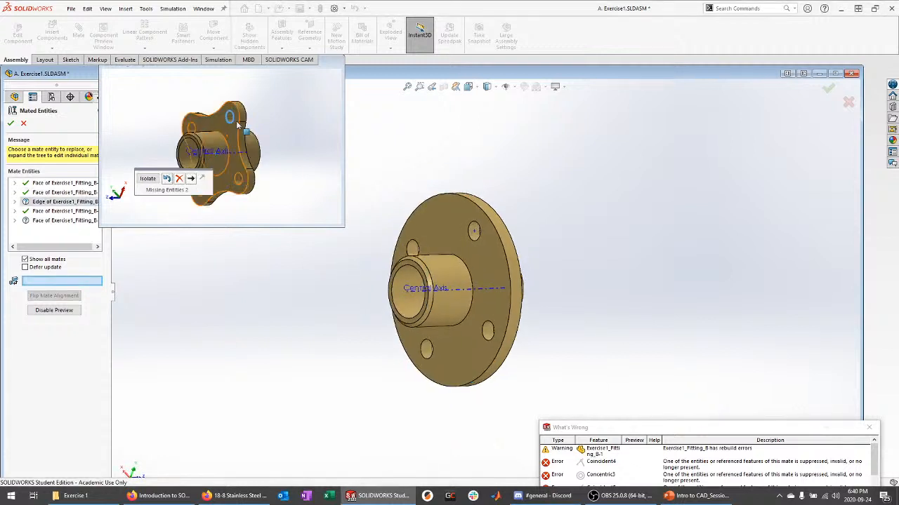
{"action": "scroll", "coordinate": [214, 128], "scroll_direction": "down", "scroll_amount": 3}
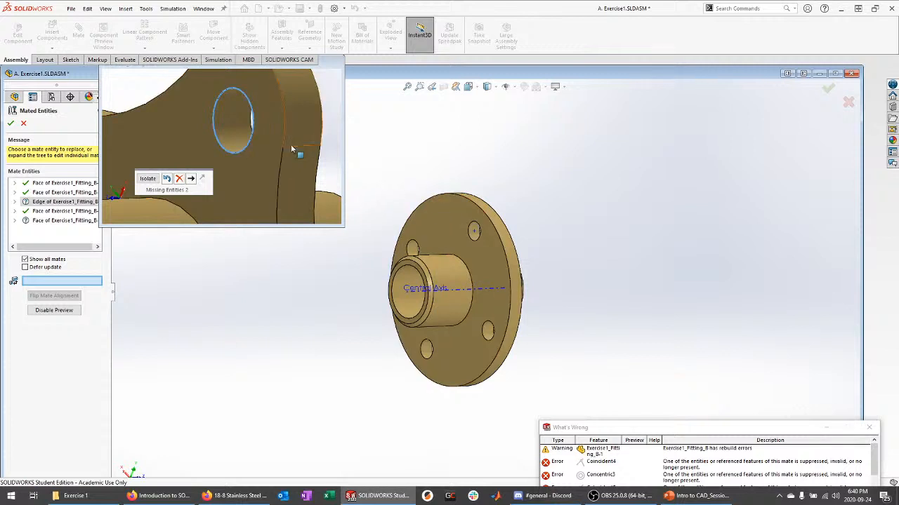
{"action": "scroll", "coordinate": [472, 251], "scroll_direction": "down", "scroll_amount": 5}
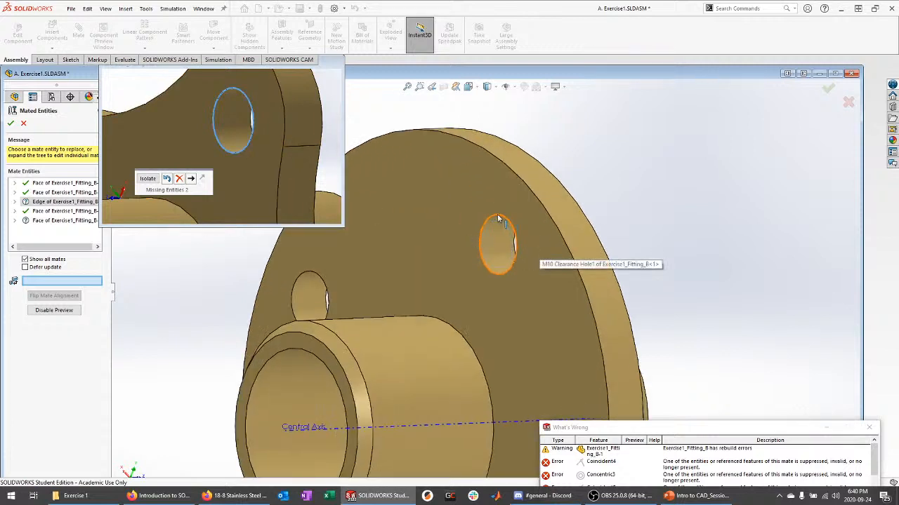
{"action": "left_click", "coordinate": [497, 220]}
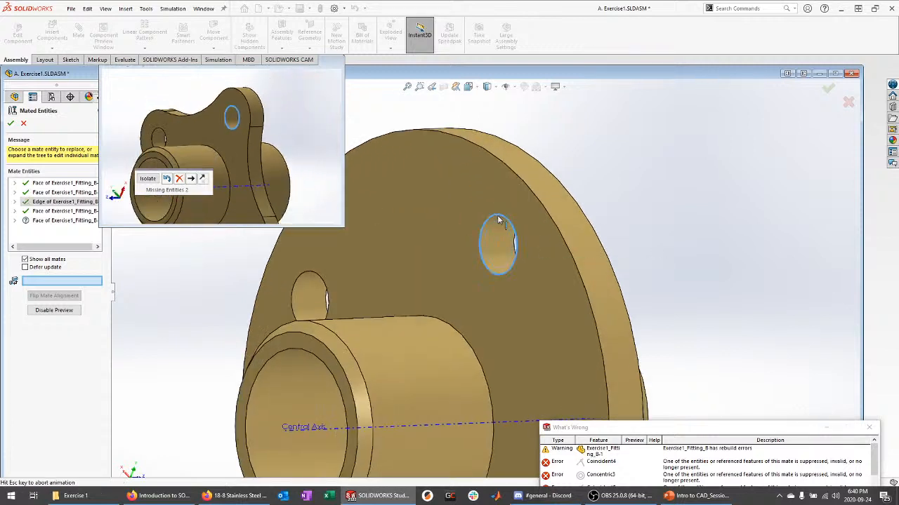
{"action": "left_click", "coordinate": [190, 178]}
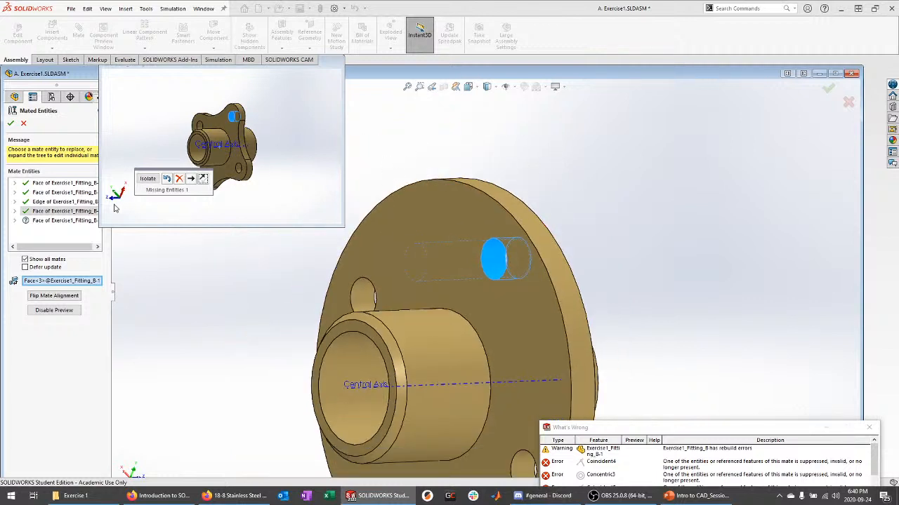
Re-attach the last missing mate reference to the opposite face of the round flange and accept the mated entities.
{"action": "left_click", "coordinate": [193, 180]}
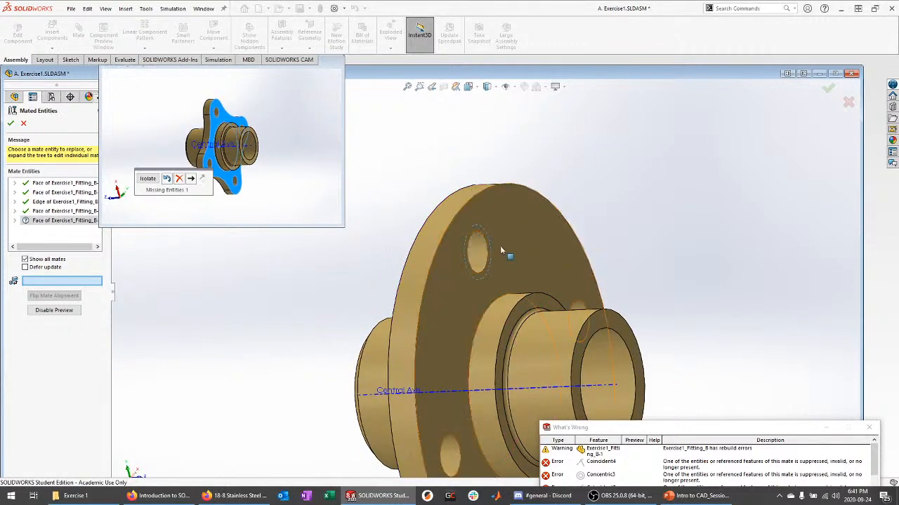
{"action": "left_click", "coordinate": [515, 239]}
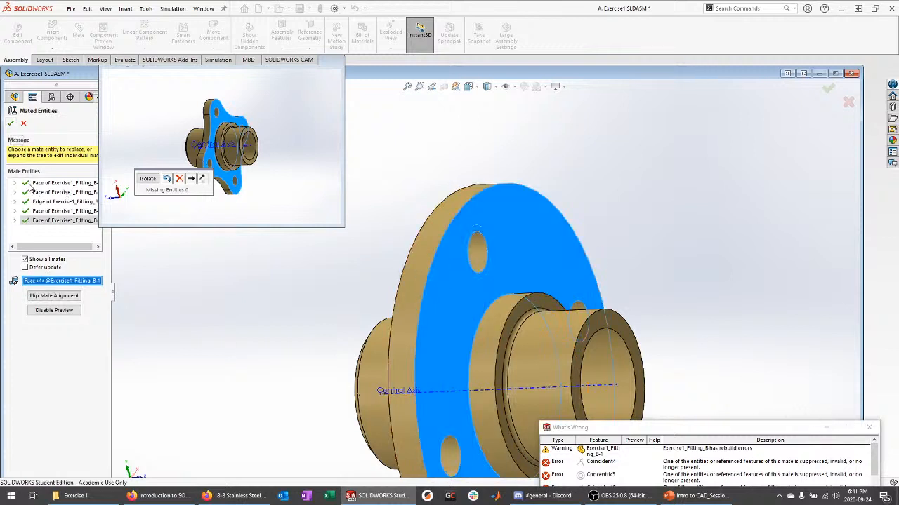
{"action": "left_click", "coordinate": [11, 124]}
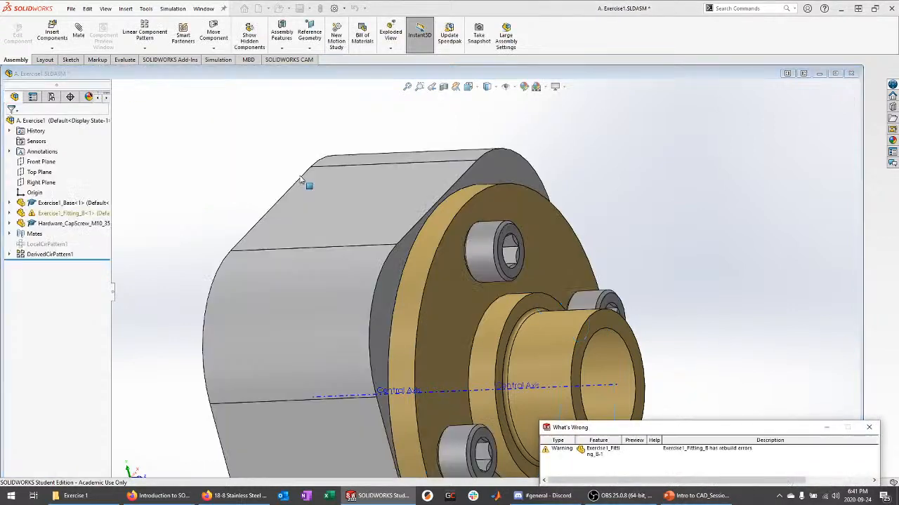
Dismiss the rebuild error list, inspect the assembly with the round-flanged fitting, and save the assembly.
{"action": "scroll", "coordinate": [383, 142], "scroll_direction": "up", "scroll_amount": 3}
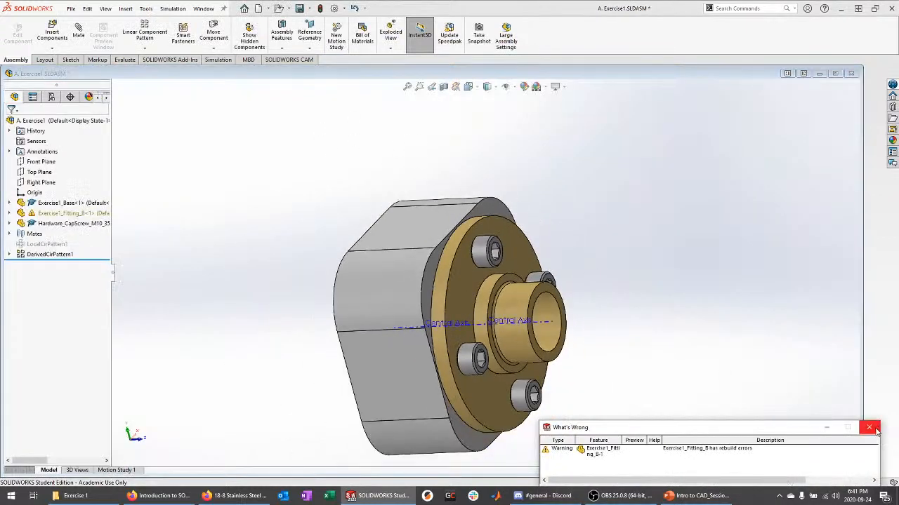
{"action": "left_click", "coordinate": [869, 427]}
{"action": "middle_click_drag", "start_coordinate": [680, 217], "coordinate": [610, 285]}
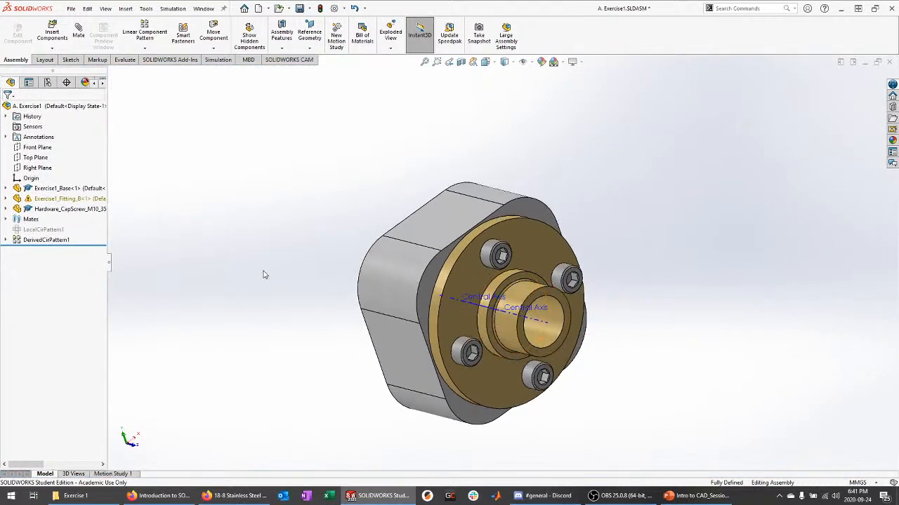
{"action": "left_click", "coordinate": [484, 302]}
{"action": "scroll", "coordinate": [349, 127], "scroll_direction": "up", "scroll_amount": 2}
{"action": "scroll", "coordinate": [567, 347], "scroll_direction": "down", "scroll_amount": 2}
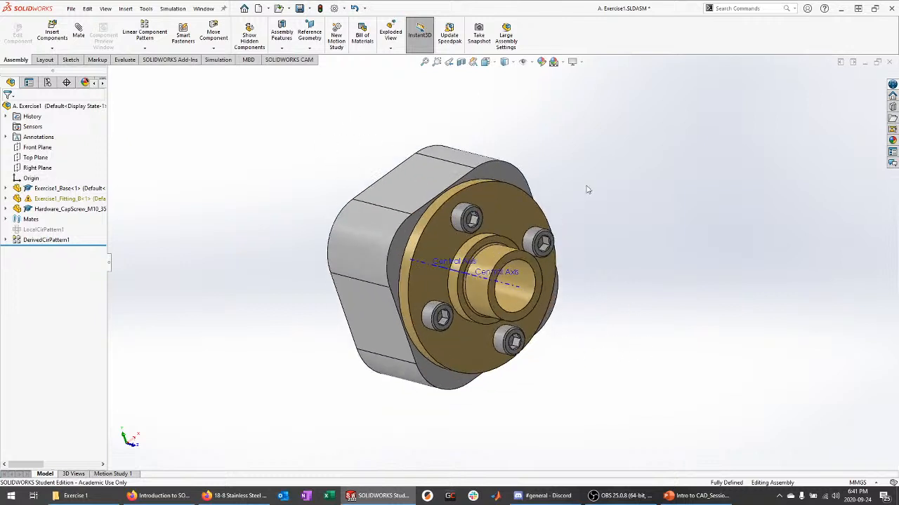
{"action": "middle_click_drag", "start_coordinate": [586, 186], "coordinate": [606, 173]}
{"action": "key", "text": "ctrl+s"}
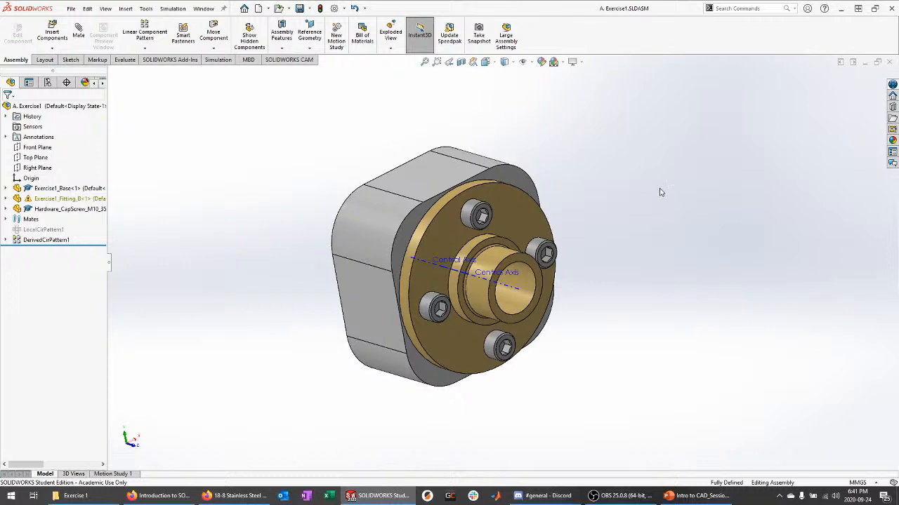
{"action": "middle_click_drag", "start_coordinate": [660, 192], "coordinate": [608, 169]}
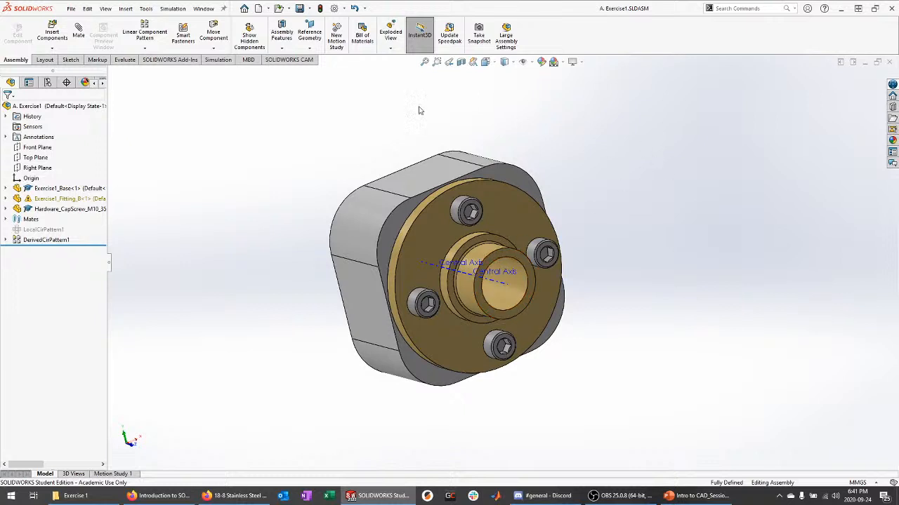
Close the A. Exercise1 assembly, Exercise1_Fitting_B and the 91292A161 socket head cap screw part, discarding the screw's unsaved changes.
{"action": "left_click", "coordinate": [204, 8]}
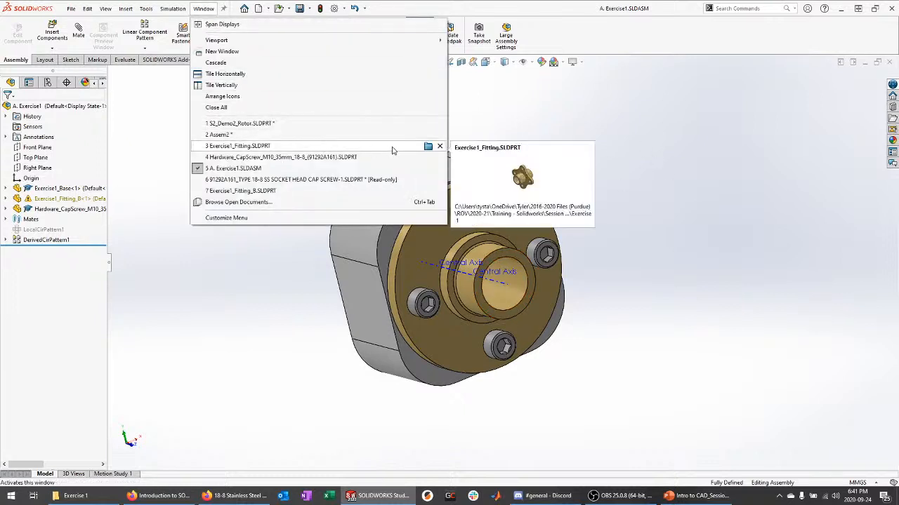
{"action": "left_click", "coordinate": [720, 108]}
{"action": "left_click", "coordinate": [890, 62]}
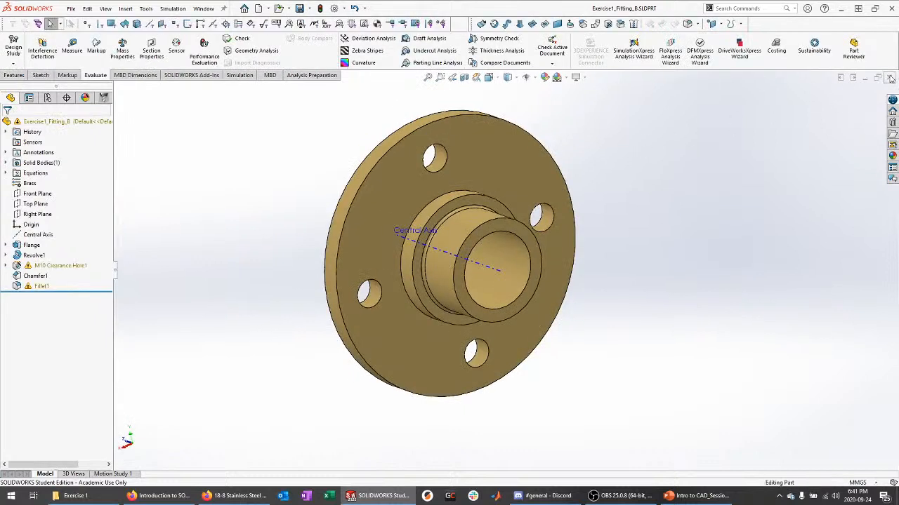
{"action": "left_click", "coordinate": [888, 78]}
{"action": "left_click", "coordinate": [889, 78]}
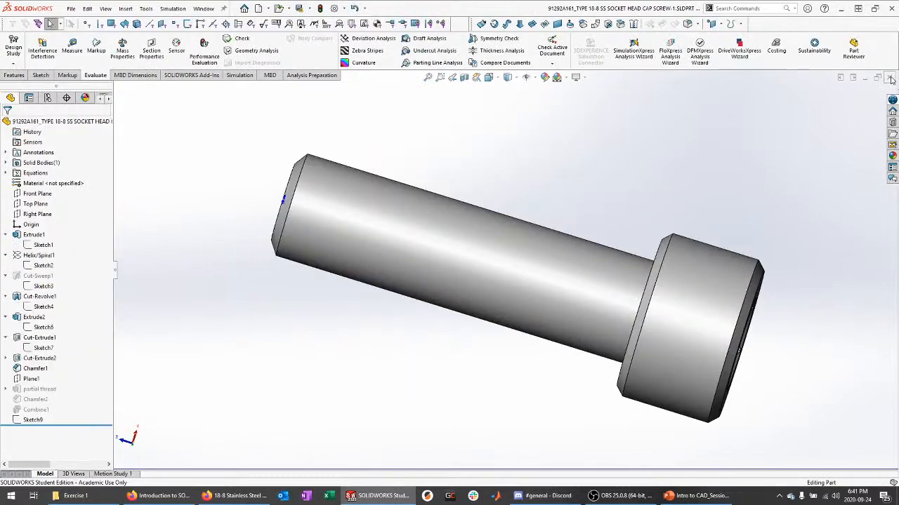
{"action": "left_click", "coordinate": [890, 78]}
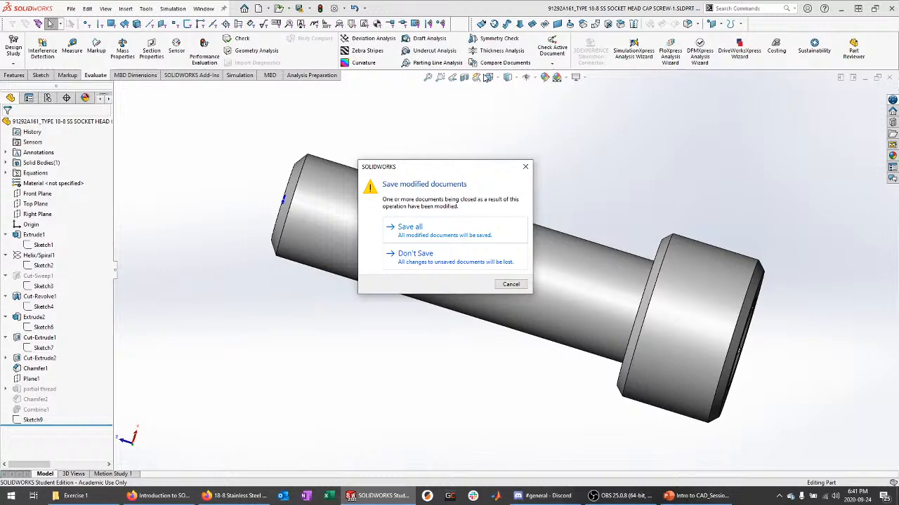
{"action": "left_click", "coordinate": [415, 254]}
Close the remaining documents, including Exercise1_Fitting, Assem2 and S2_Demo2_Rotor, without saving the modified ones.
{"action": "left_click", "coordinate": [890, 78]}
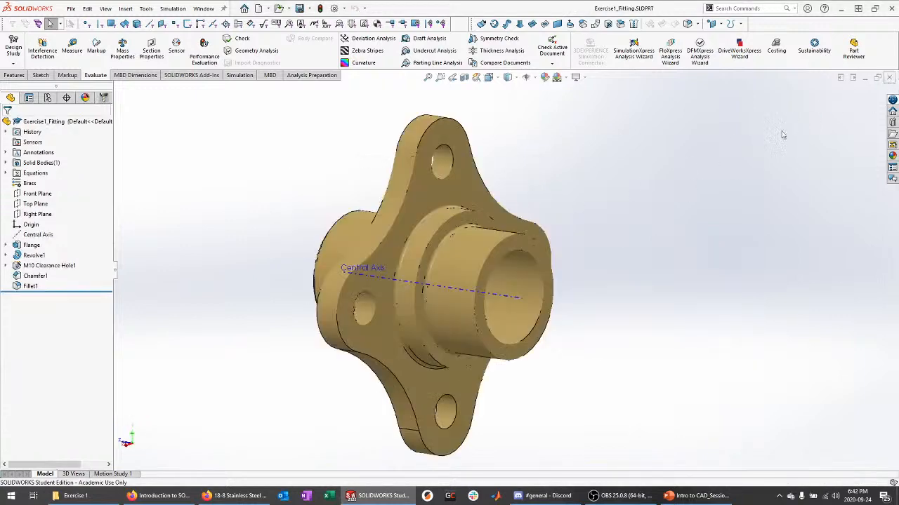
{"action": "left_click", "coordinate": [890, 62]}
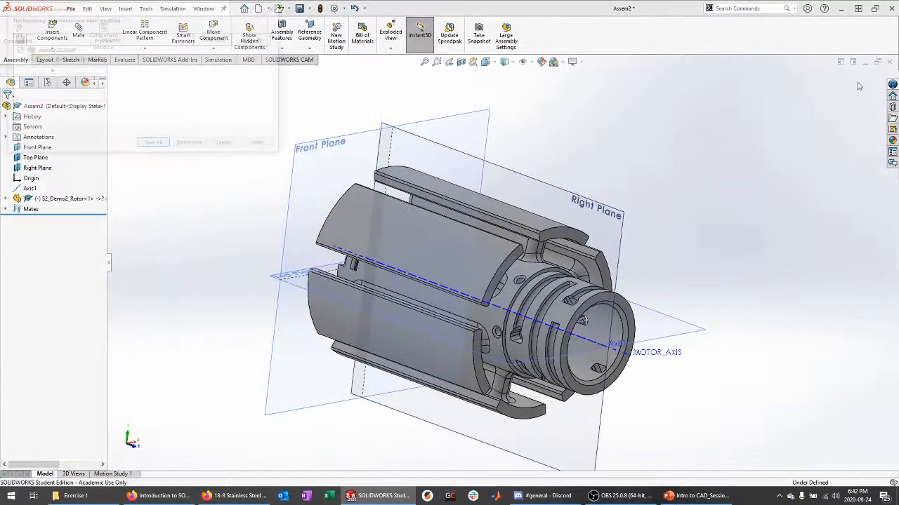
{"action": "left_click", "coordinate": [191, 146]}
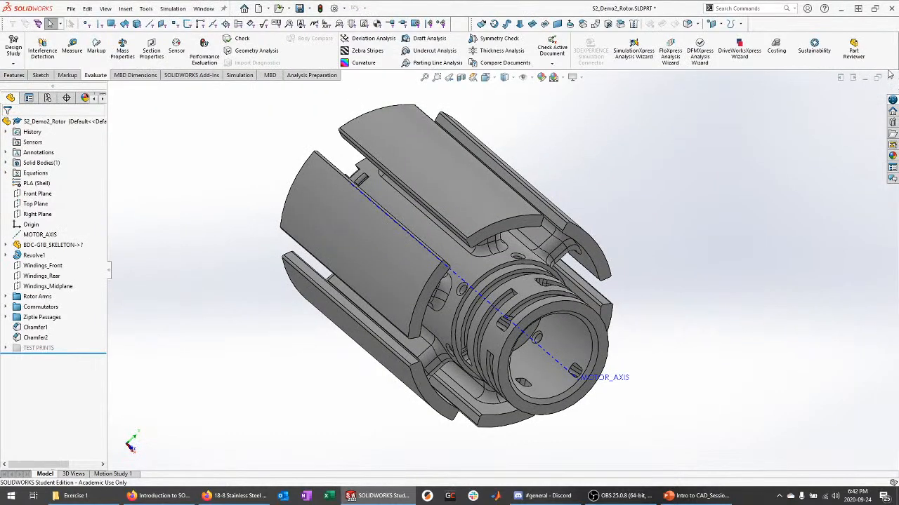
{"action": "left_click", "coordinate": [889, 76]}
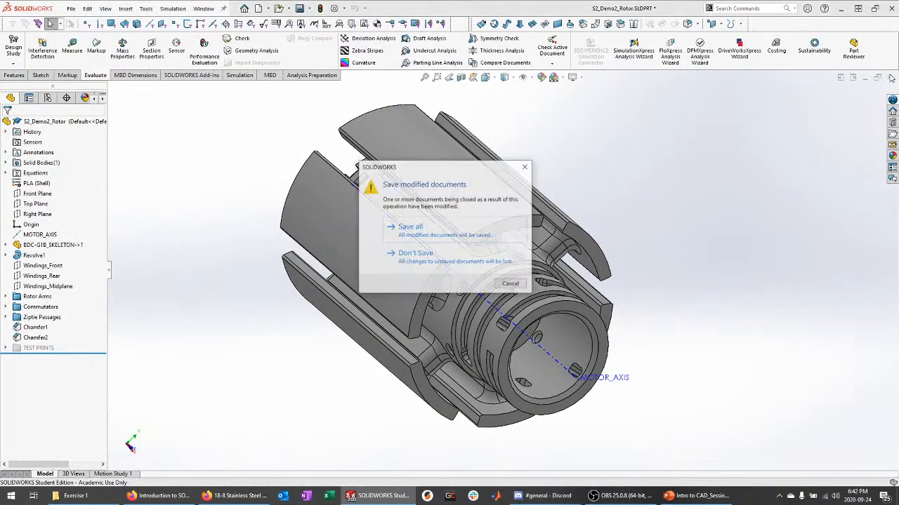
{"action": "left_click", "coordinate": [436, 255]}
Switch to the PowerPoint presentation and review the Exercise 1 and Exercise 2 instruction slides as a slide show.
{"action": "left_click", "coordinate": [105, 495]}
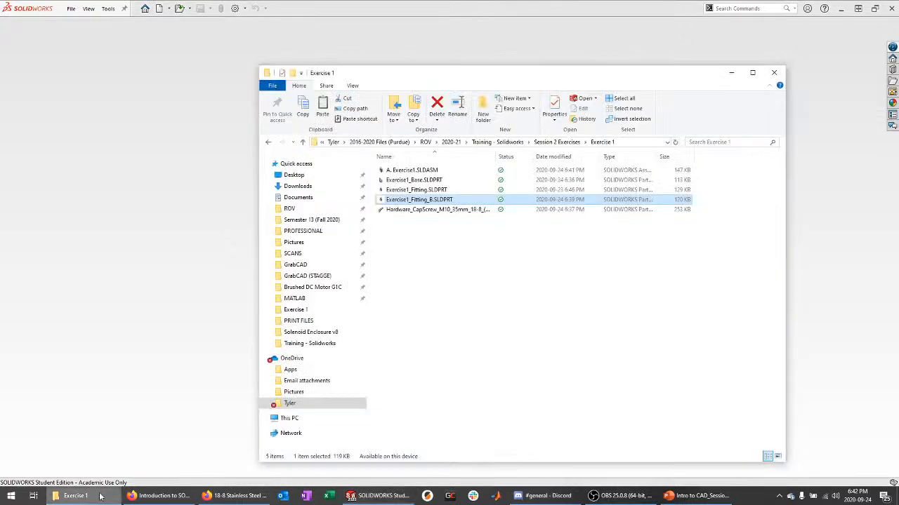
{"action": "left_click", "coordinate": [696, 496]}
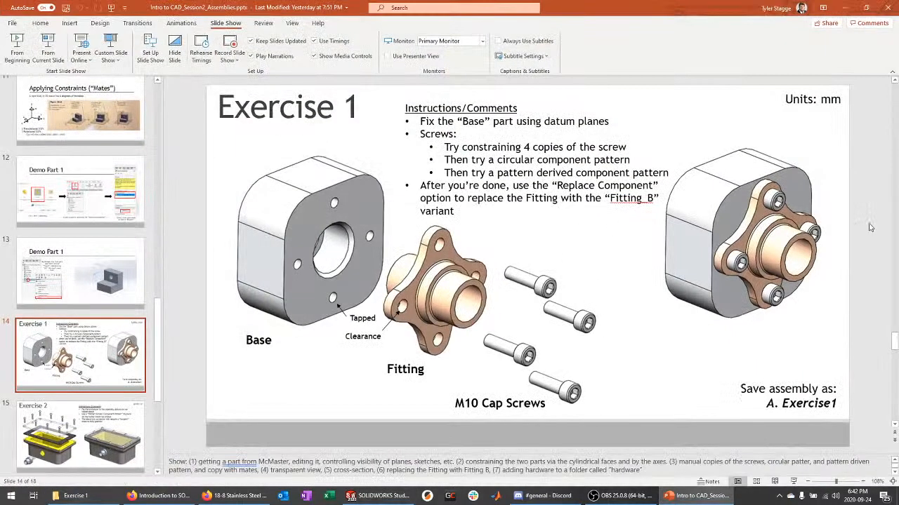
{"action": "key", "text": "shift+F5"}
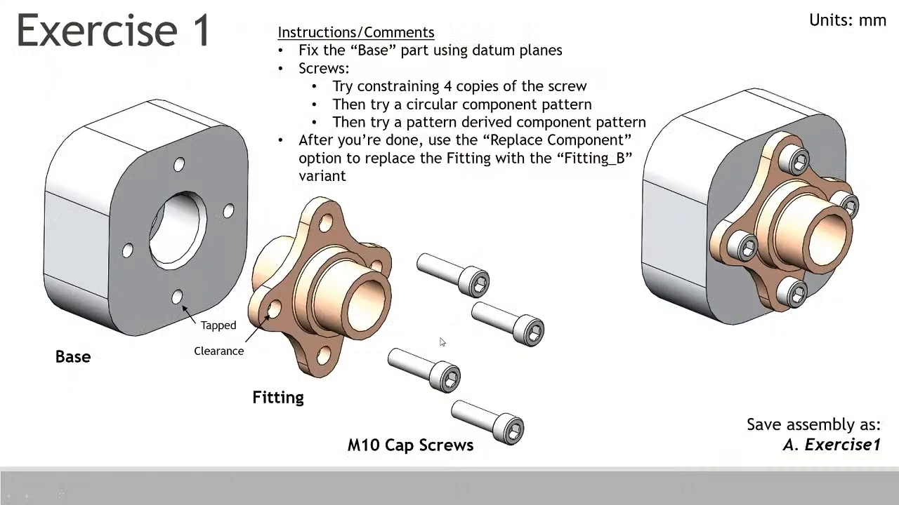
{"action": "key", "text": "Right"}
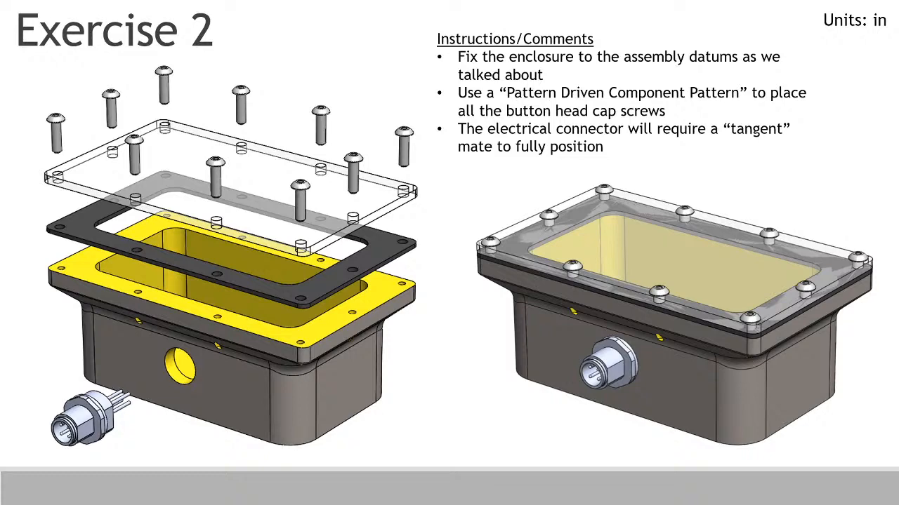
{"action": "key", "text": "Escape"}
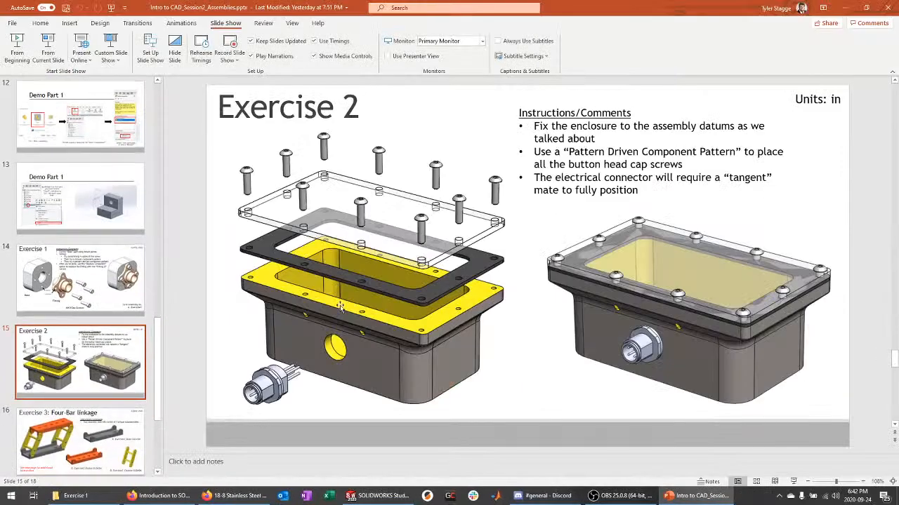
Switch to File Explorer, open the Exercise 2 folder under Session 2 Exercises, and delete its first listed file.
{"action": "left_click", "coordinate": [379, 496]}
{"action": "left_click", "coordinate": [74, 496]}
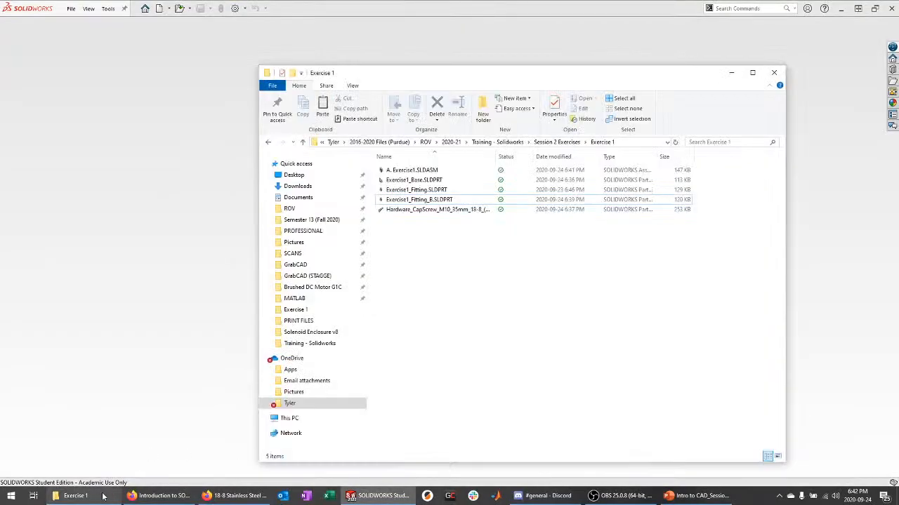
{"action": "left_click", "coordinate": [547, 143]}
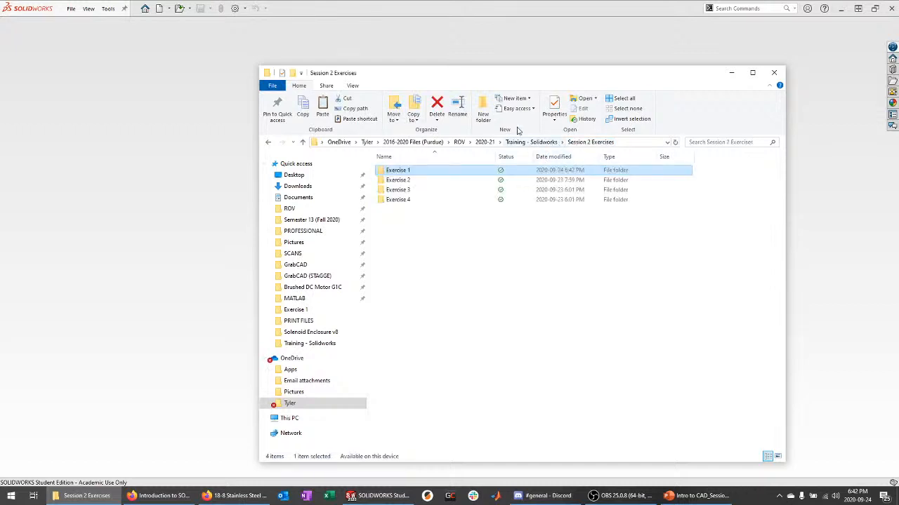
{"action": "double_click", "coordinate": [398, 180]}
{"action": "left_click_drag", "start_coordinate": [504, 77], "coordinate": [483, 41]}
{"action": "left_click", "coordinate": [411, 135]}
{"action": "key", "text": "Delete"}
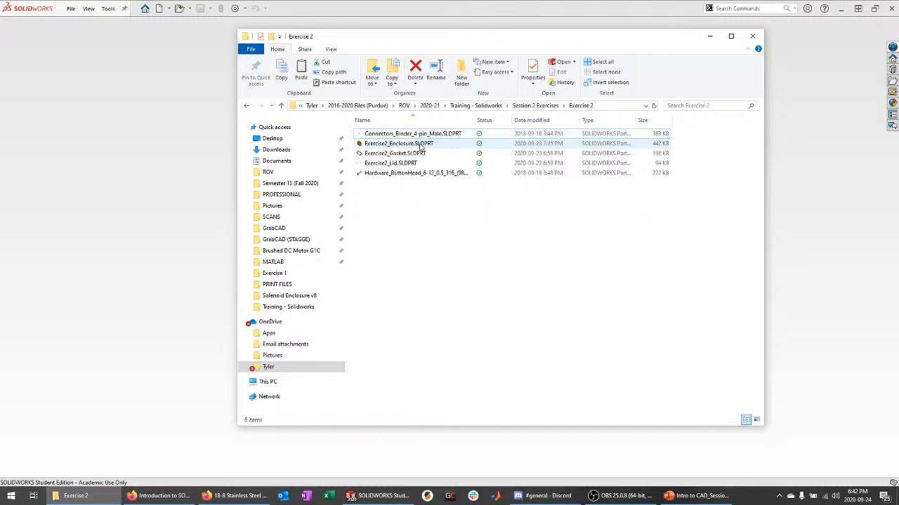
Open Exercise2_Enclosure.SLDPRT in SOLIDWORKS from the Exercise 2 folder, and bring the folder window back up.
{"action": "left_click_drag", "start_coordinate": [409, 193], "coordinate": [460, 130]}
{"action": "left_click", "coordinate": [419, 203]}
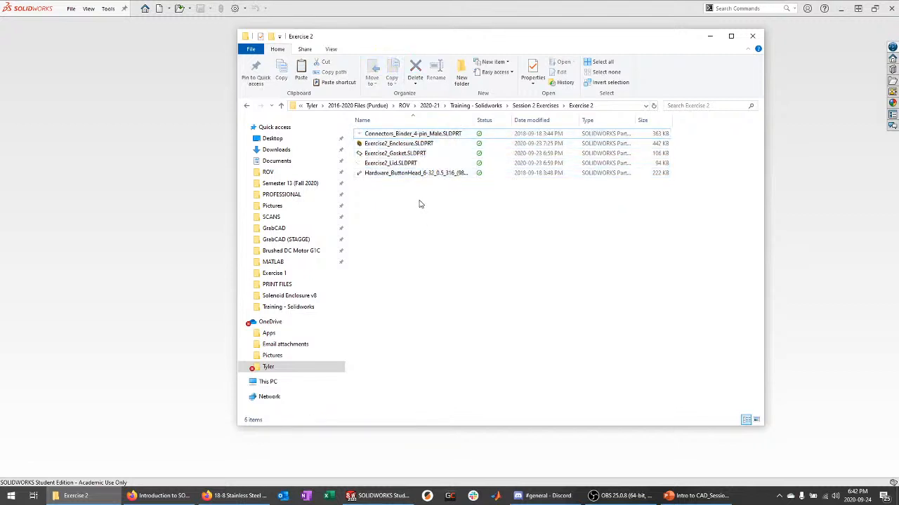
{"action": "left_click", "coordinate": [422, 144]}
{"action": "double_click", "coordinate": [422, 144]}
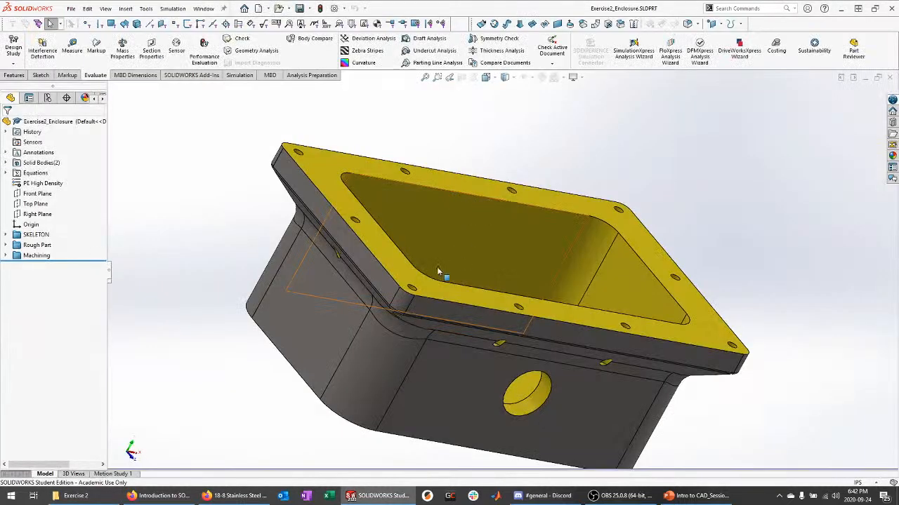
{"action": "left_click", "coordinate": [75, 496]}
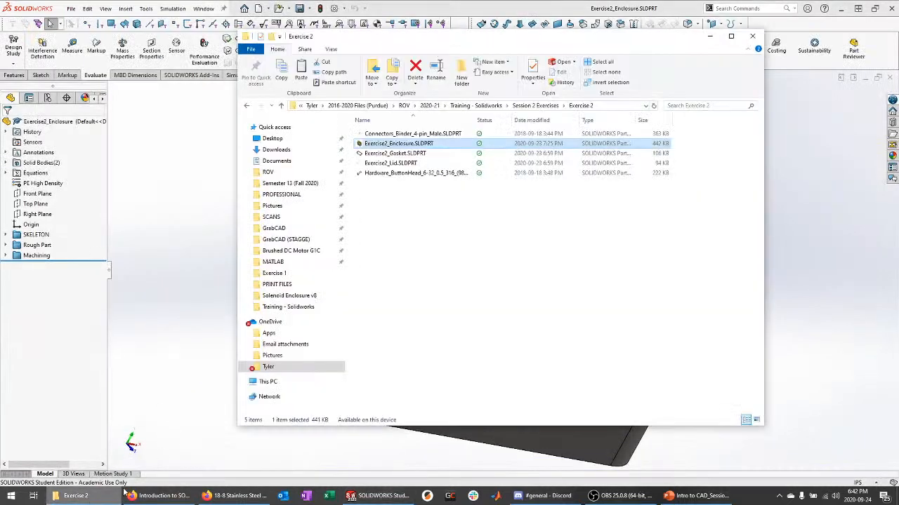
Open Exercise2_Gasket.SLDPRT and Exercise2_Lid.SLDPRT from the Exercise 2 folder, and bring the folder window back up.
{"action": "double_click", "coordinate": [414, 153]}
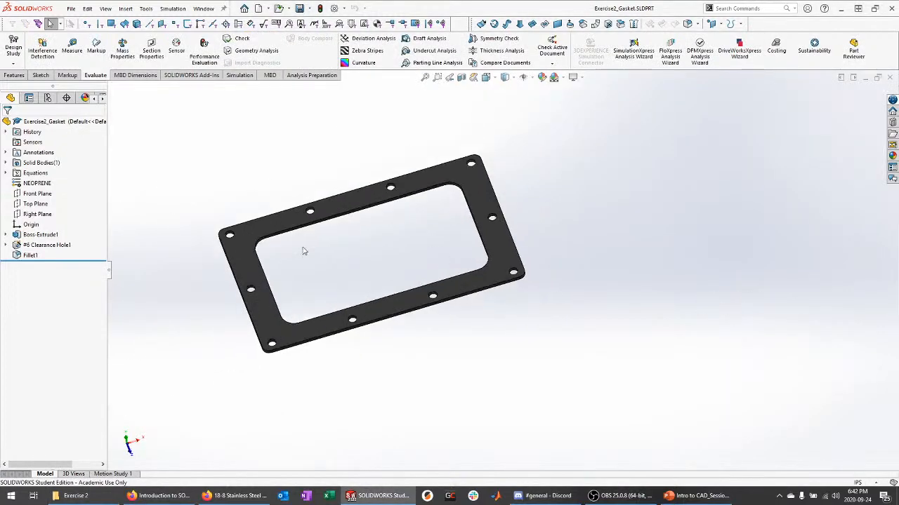
{"action": "key", "text": "alt+Tab"}
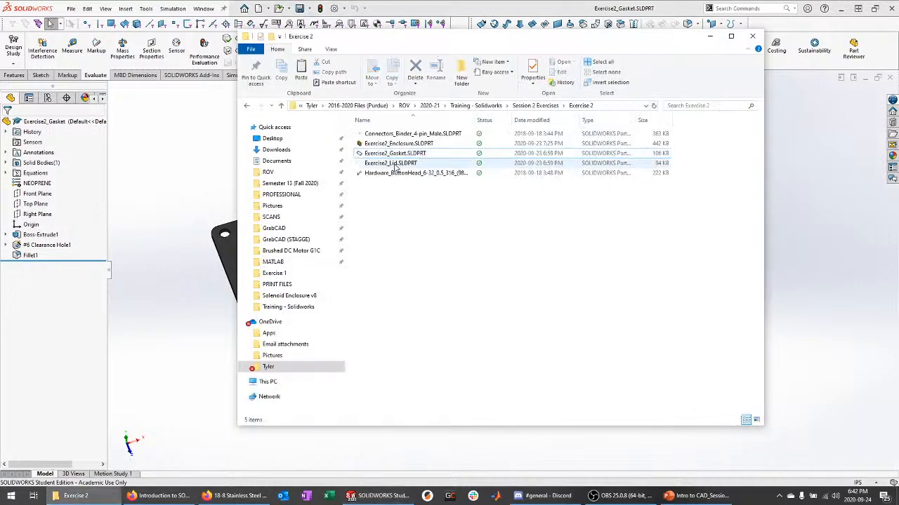
{"action": "double_click", "coordinate": [394, 163]}
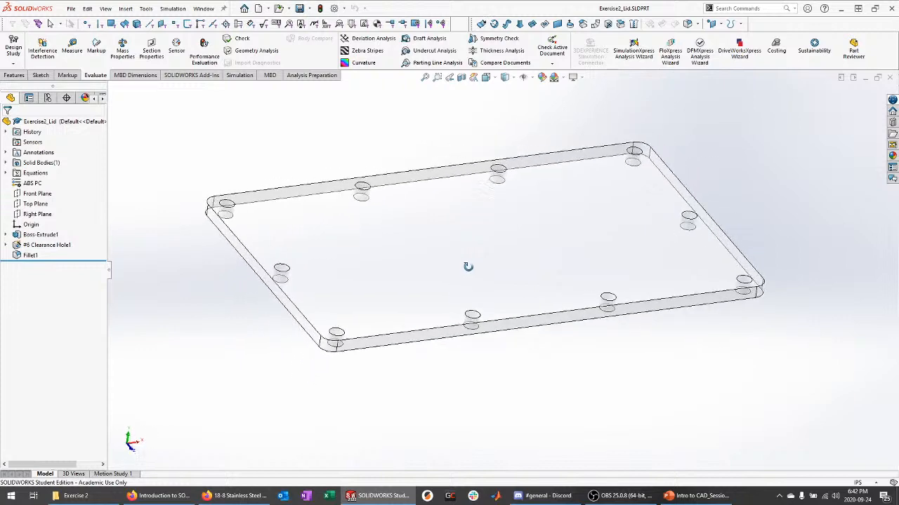
{"action": "left_click", "coordinate": [73, 496]}
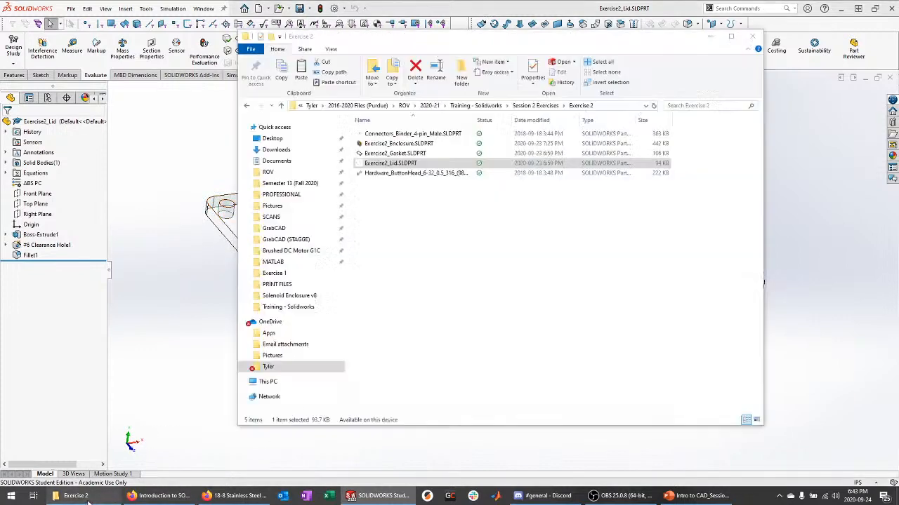
Open the Hardware_ButtonHead_6-32 screw and Connectors_Binder_4-pin_Male.SLDPRT from the Exercise 2 folder, declining feature recognition for the connector.
{"action": "left_click", "coordinate": [407, 175]}
{"action": "double_click", "coordinate": [407, 173]}
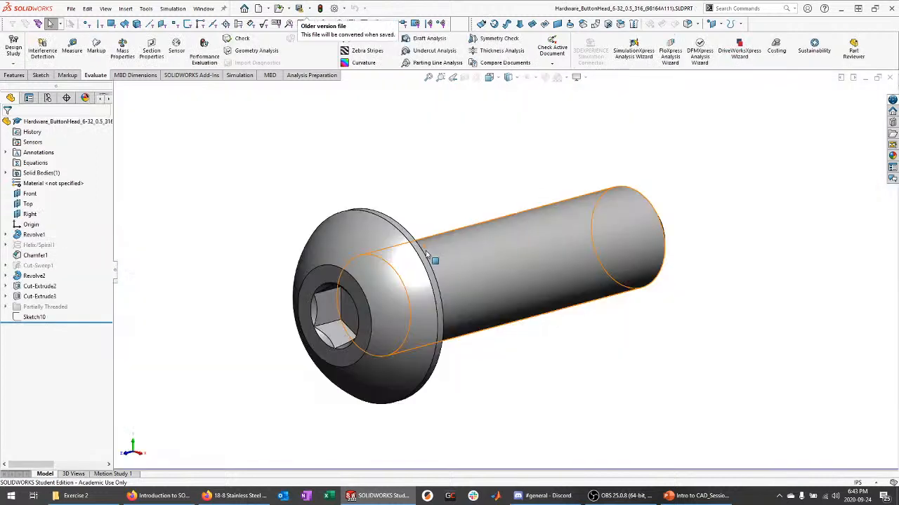
{"action": "left_click", "coordinate": [74, 496]}
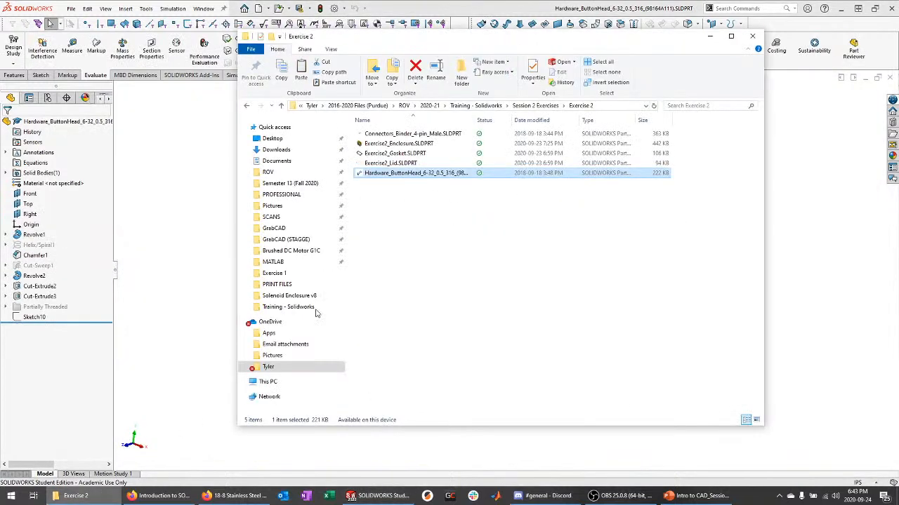
{"action": "left_click", "coordinate": [413, 135]}
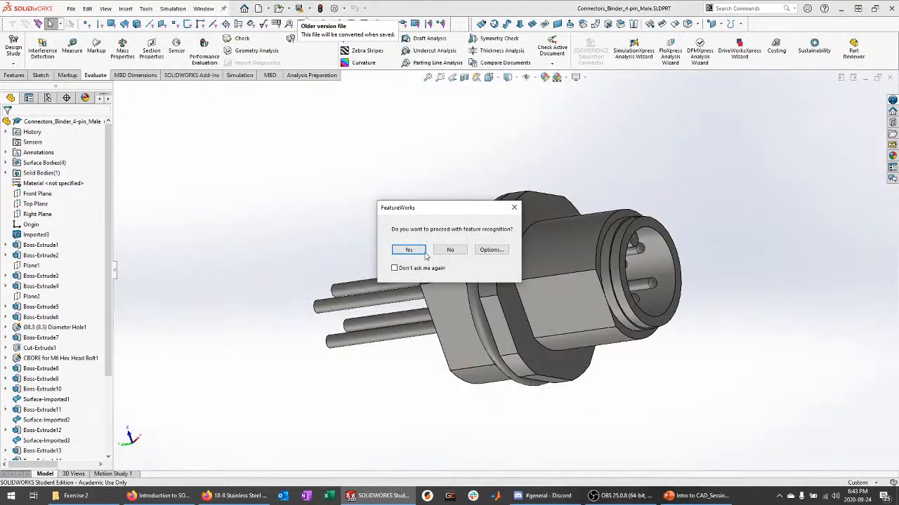
{"action": "left_click", "coordinate": [453, 249]}
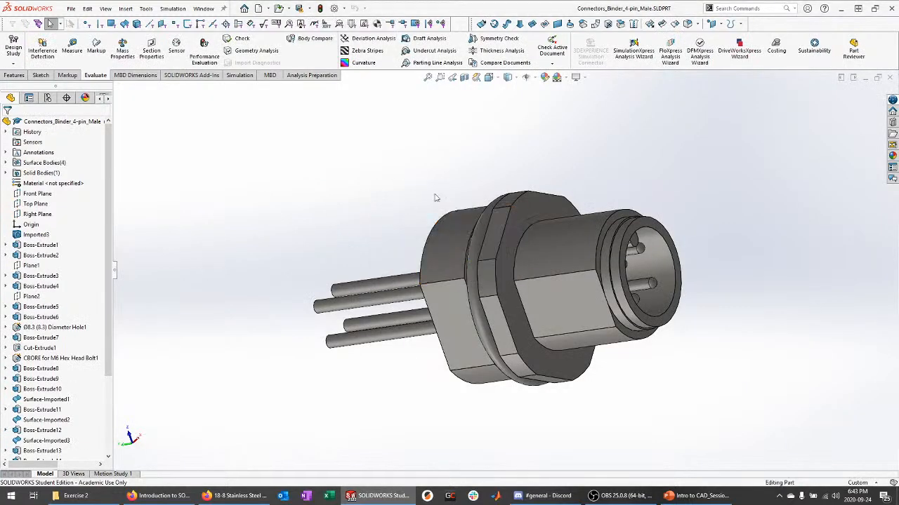
{"action": "middle_click_drag", "start_coordinate": [453, 243], "coordinate": [328, 209]}
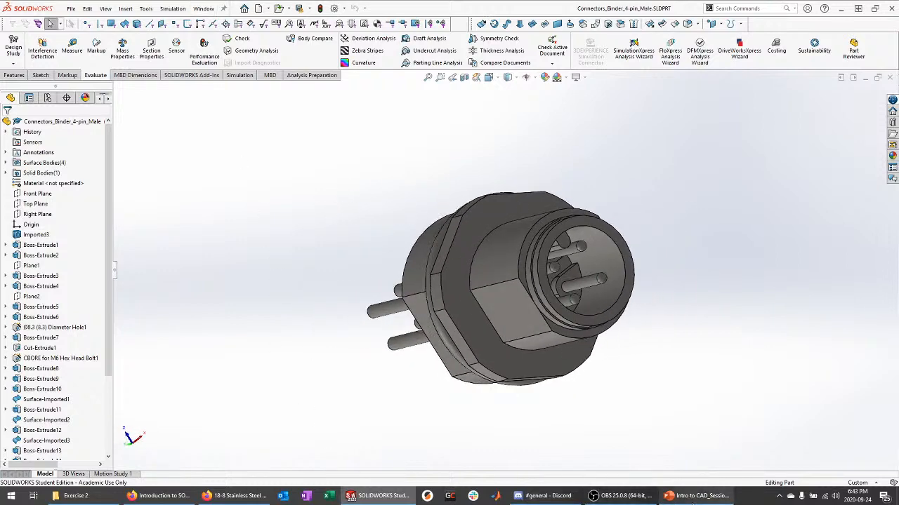
Check the Exercise 2 slide in PowerPoint, and create a new assembly document in SOLIDWORKS.
{"action": "left_click", "coordinate": [699, 495]}
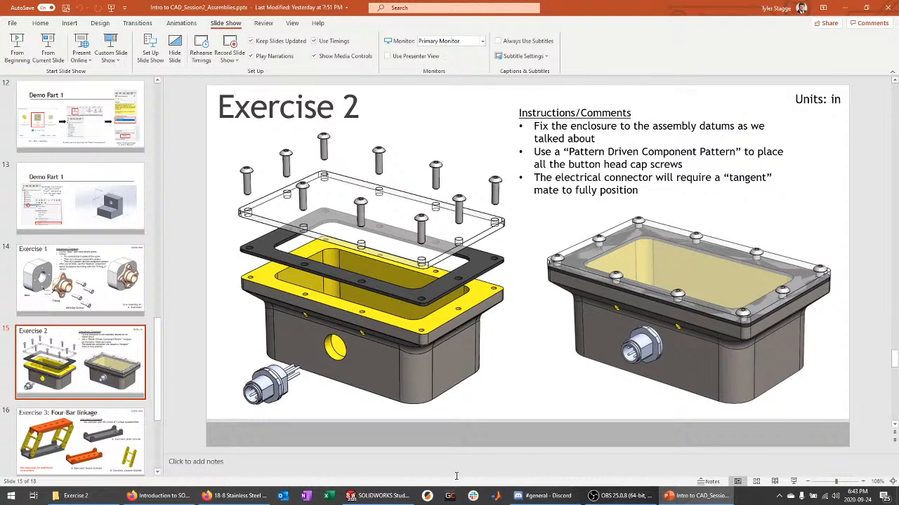
{"action": "left_click", "coordinate": [379, 496]}
{"action": "left_click", "coordinate": [71, 8]}
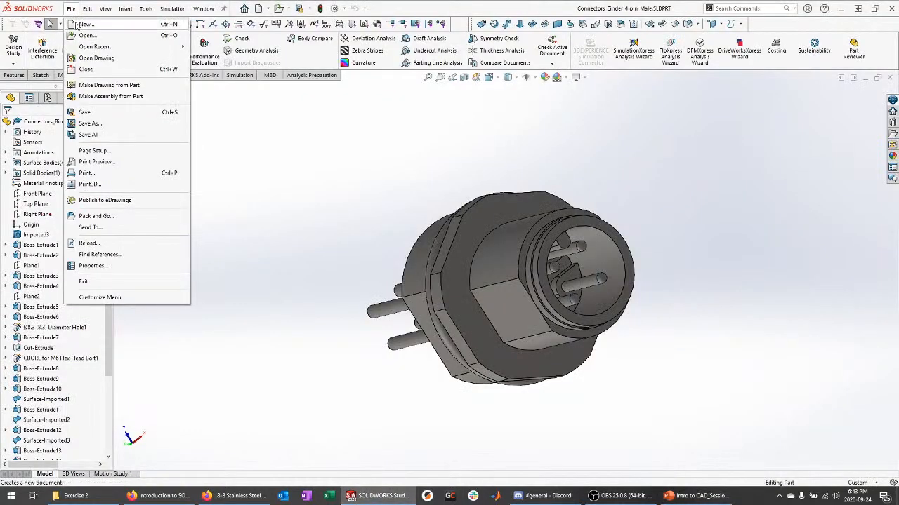
{"action": "left_click", "coordinate": [80, 25]}
{"action": "left_click", "coordinate": [500, 358]}
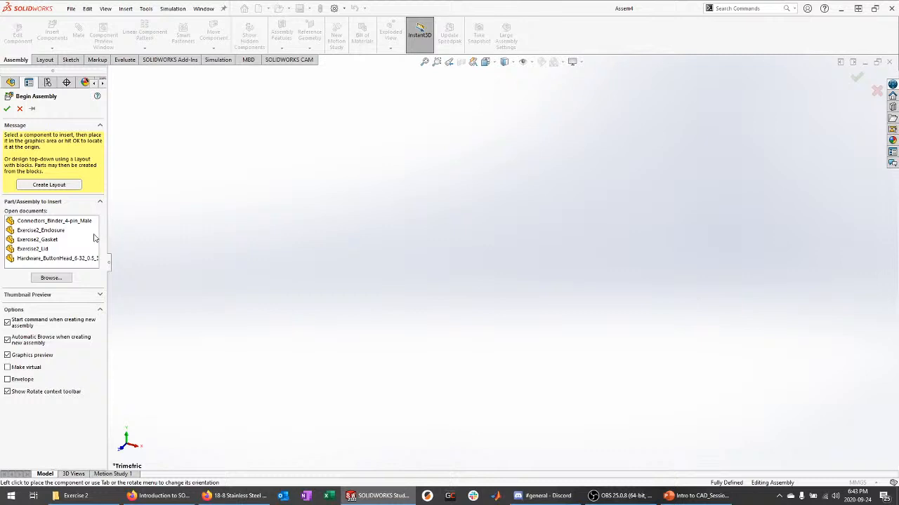
Recheck the Exercise 2 slide in PowerPoint, and place Exercise2_Enclosure freely in the new SOLIDWORKS assembly as its first component.
{"action": "left_click", "coordinate": [695, 496]}
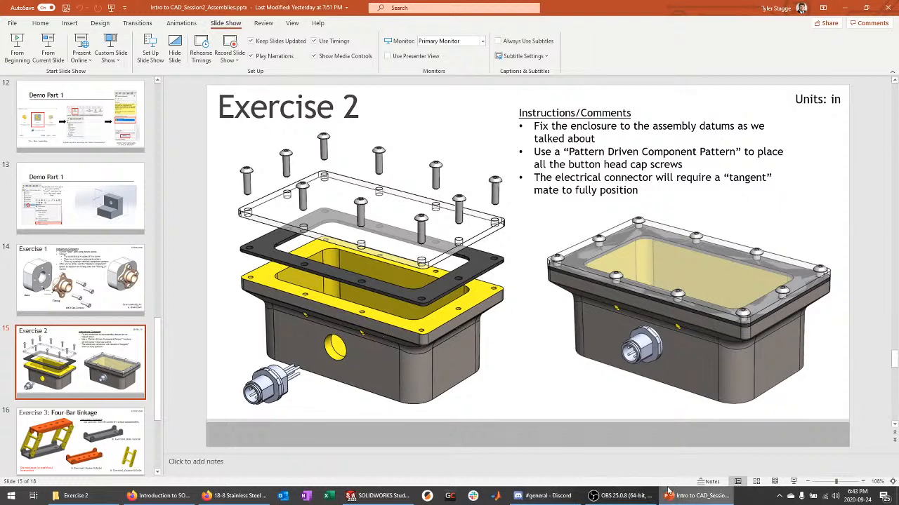
{"action": "left_click", "coordinate": [379, 495]}
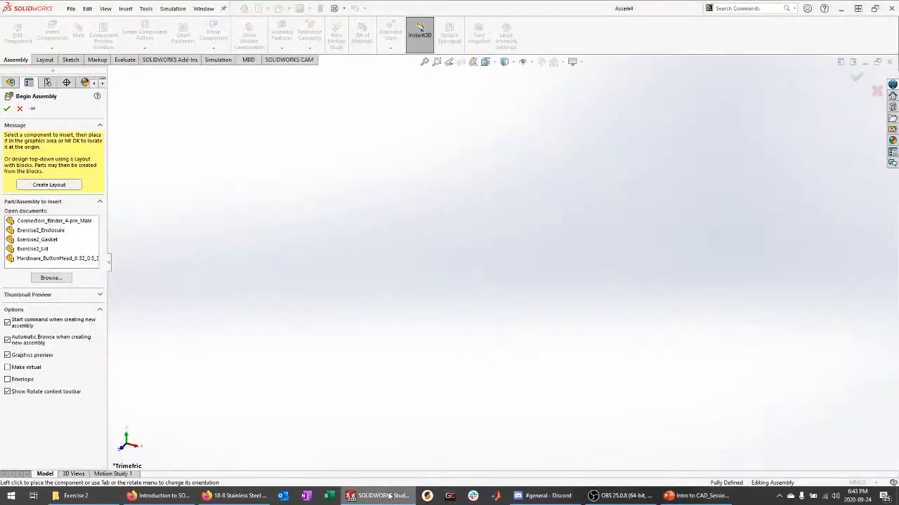
{"action": "left_click", "coordinate": [50, 231]}
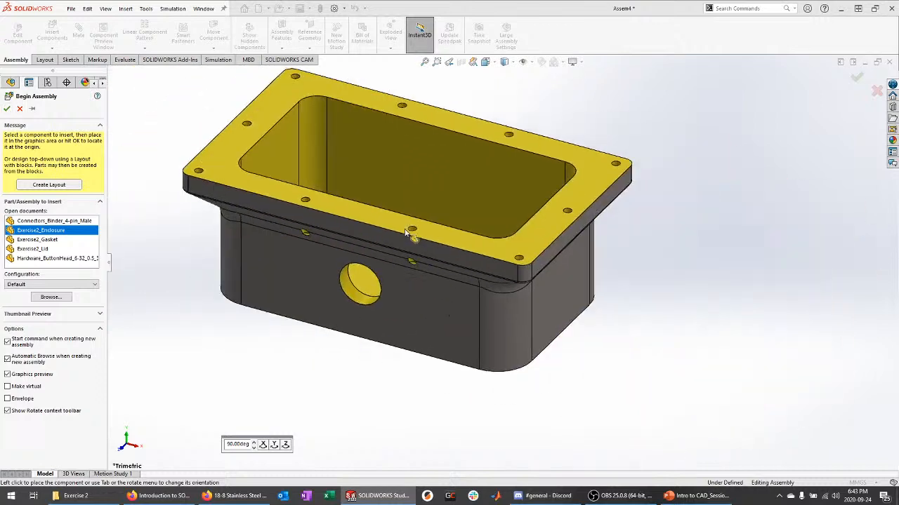
{"action": "left_click", "coordinate": [405, 233]}
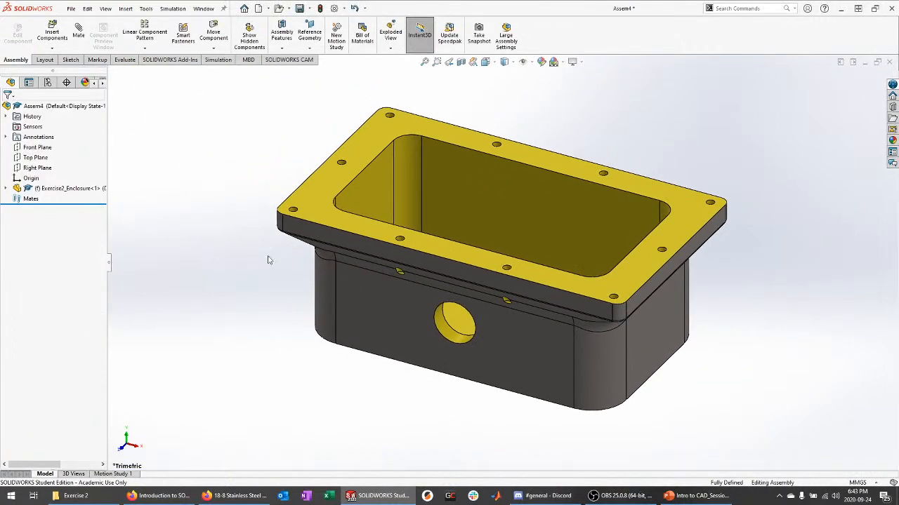
Show the assembly's Front, Top and Right planes in the graphics area.
{"action": "left_click", "coordinate": [40, 149]}
{"action": "left_click", "coordinate": [44, 170], "text": "shift"}
{"action": "left_click", "coordinate": [51, 155]}
{"action": "left_click", "coordinate": [129, 160]}
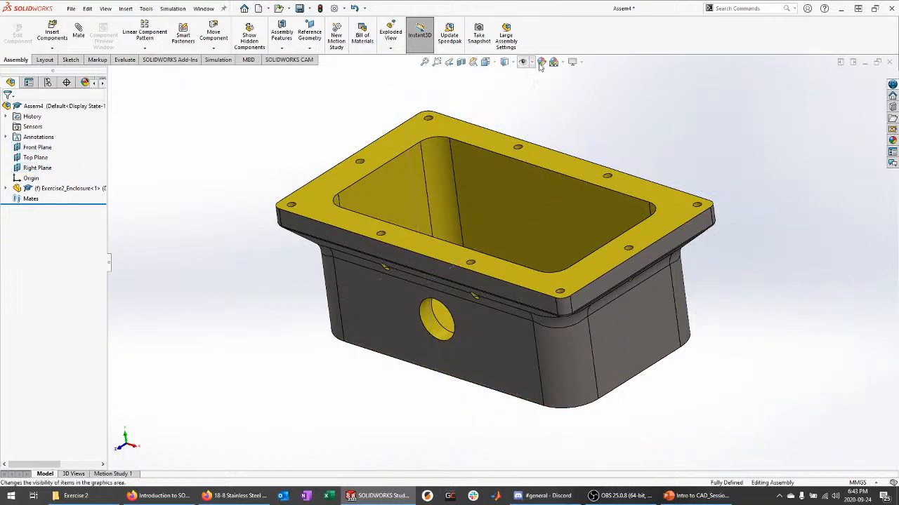
{"action": "left_click", "coordinate": [534, 63]}
{"action": "left_click", "coordinate": [525, 76]}
{"action": "left_click", "coordinate": [237, 126]}
{"action": "scroll", "coordinate": [168, 246], "scroll_direction": "up", "scroll_amount": 3}
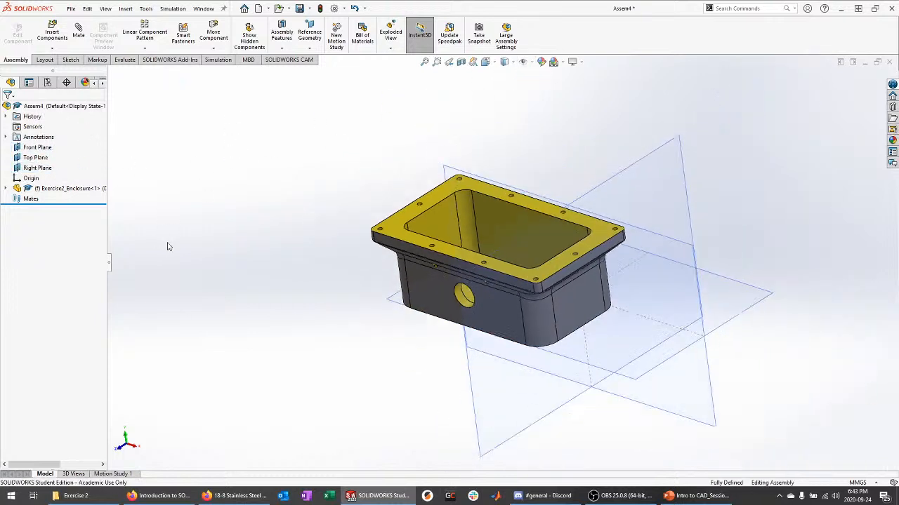
{"action": "middle_click_drag", "start_coordinate": [300, 328], "coordinate": [320, 301]}
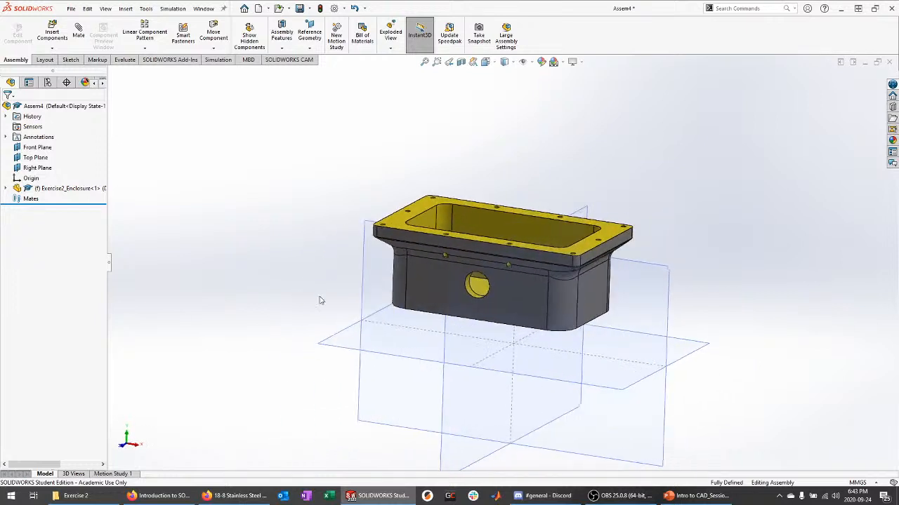
Float the enclosure component, shift it up above the assembly planes, and expand its feature list.
{"action": "right_click", "coordinate": [41, 191]}
{"action": "left_click", "coordinate": [71, 289]}
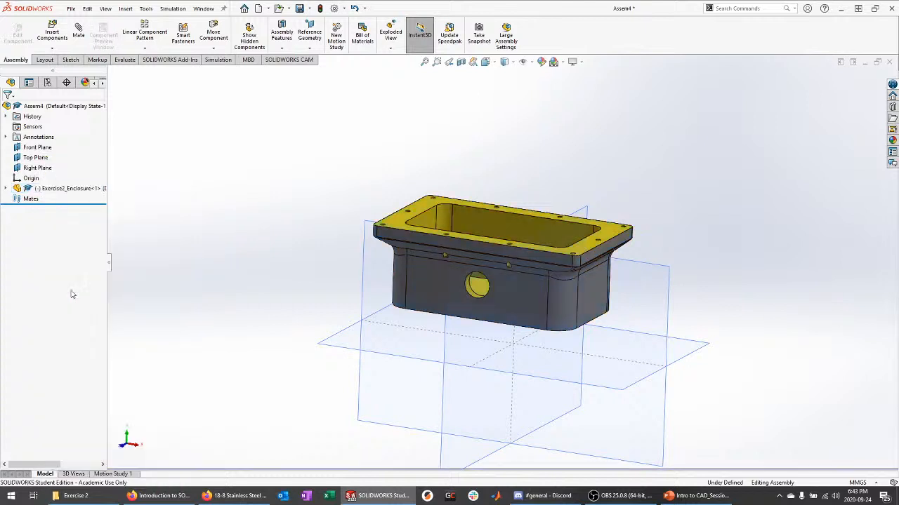
{"action": "middle_click_drag", "start_coordinate": [344, 251], "coordinate": [323, 271]}
{"action": "left_click_drag", "start_coordinate": [516, 303], "coordinate": [537, 241]}
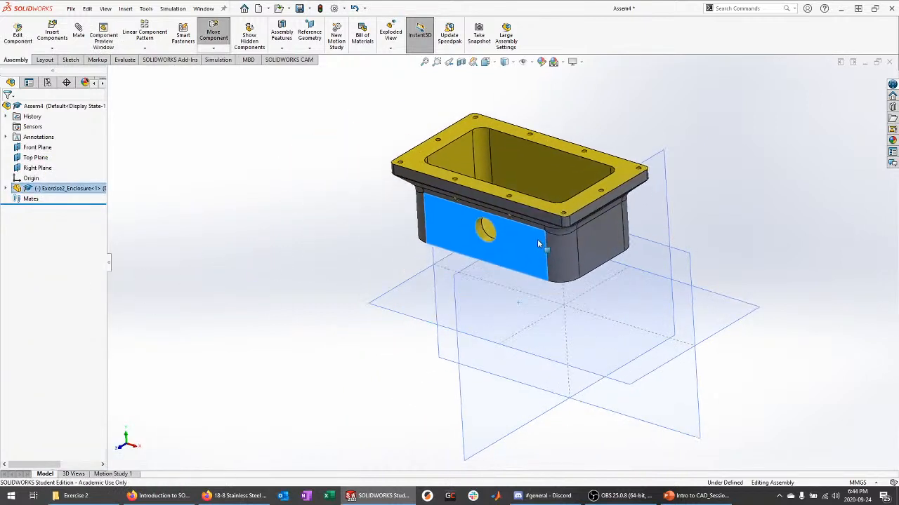
{"action": "left_click", "coordinate": [6, 189]}
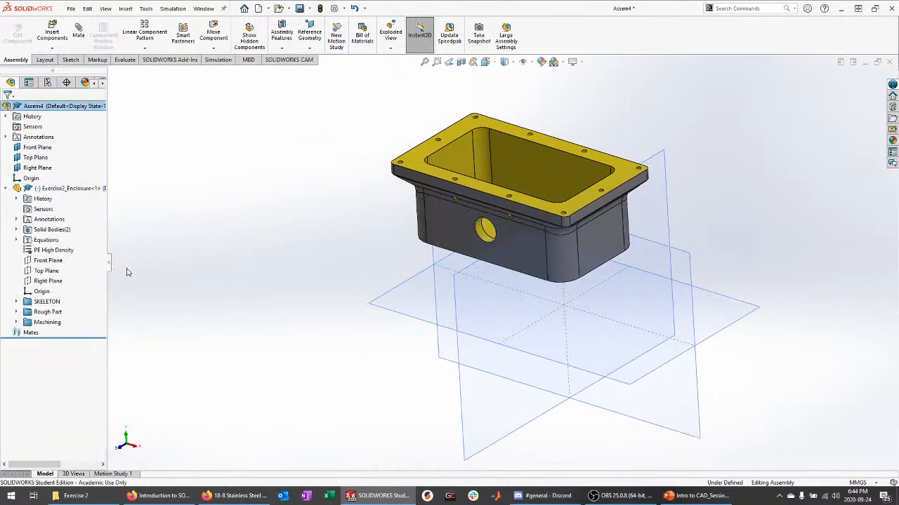
{"action": "mouse_move", "coordinate": [52, 267]}
{"action": "left_click", "coordinate": [80, 35]}
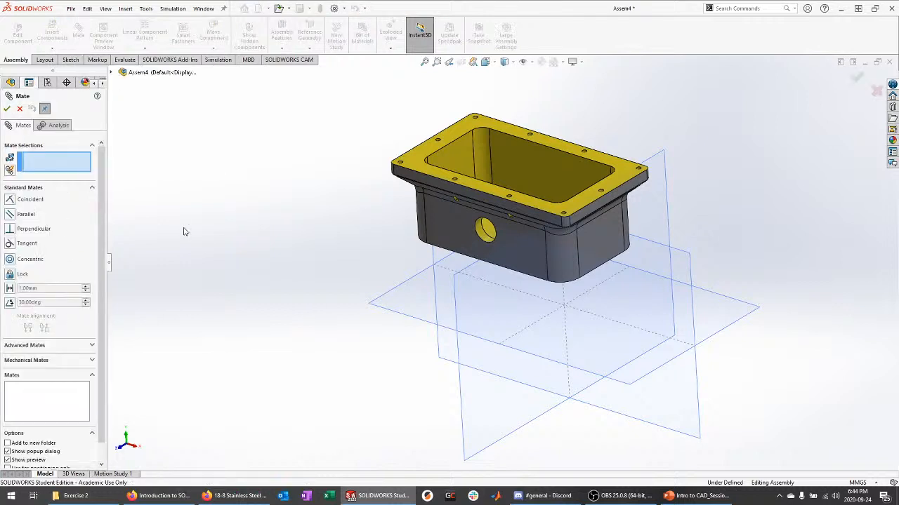
{"action": "left_click", "coordinate": [21, 109]}
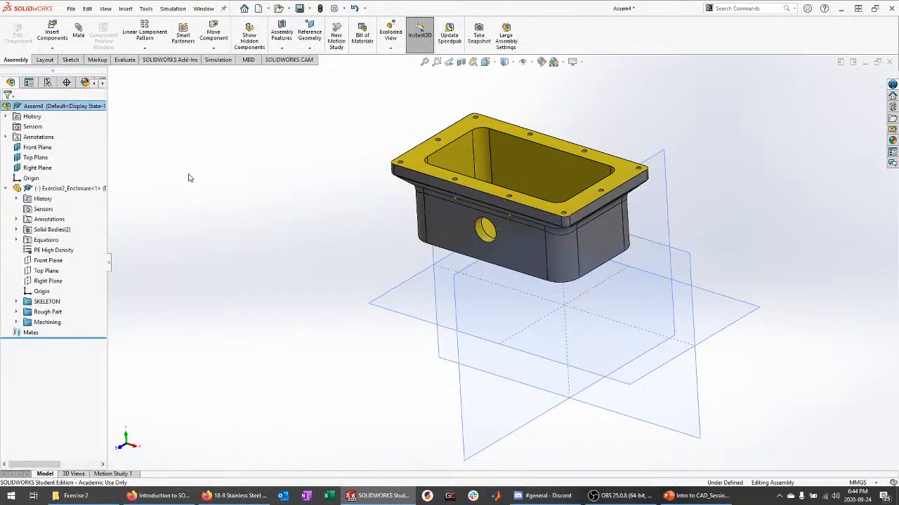
{"action": "left_click", "coordinate": [36, 149]}
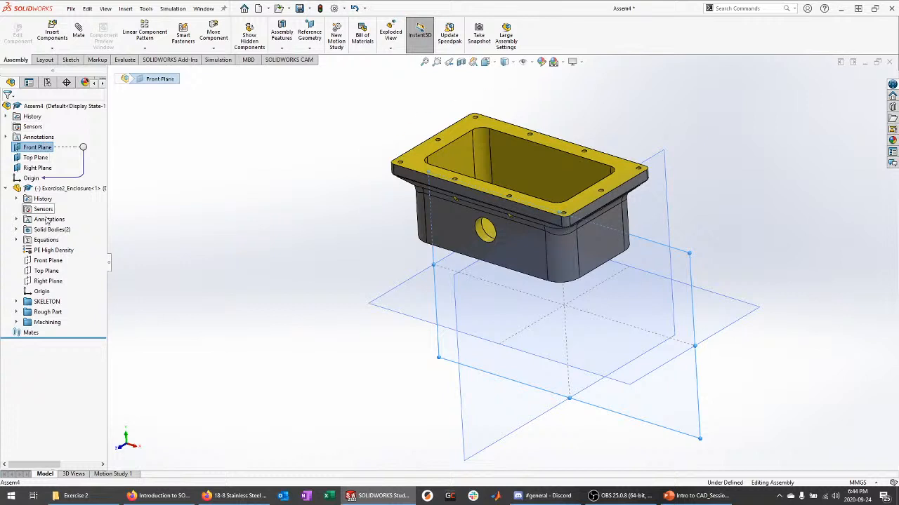
{"action": "left_click", "coordinate": [50, 261], "text": "ctrl"}
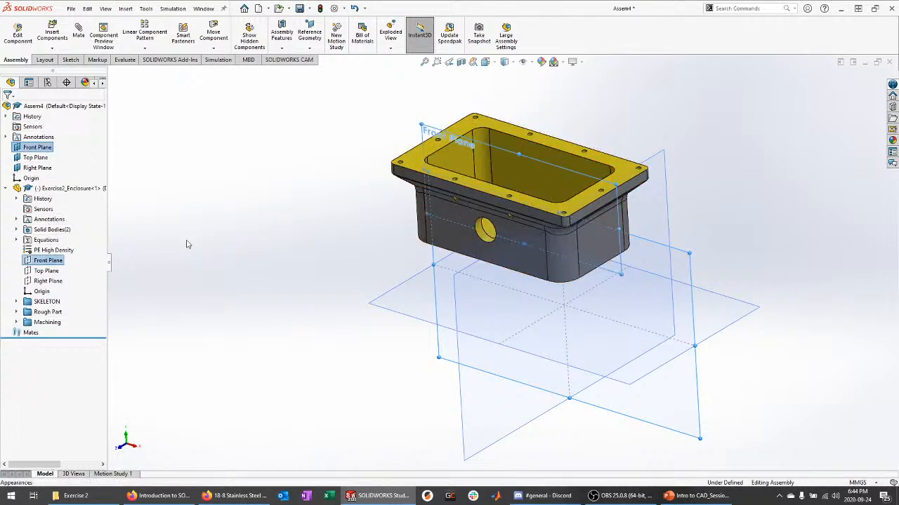
{"action": "left_click", "coordinate": [180, 189]}
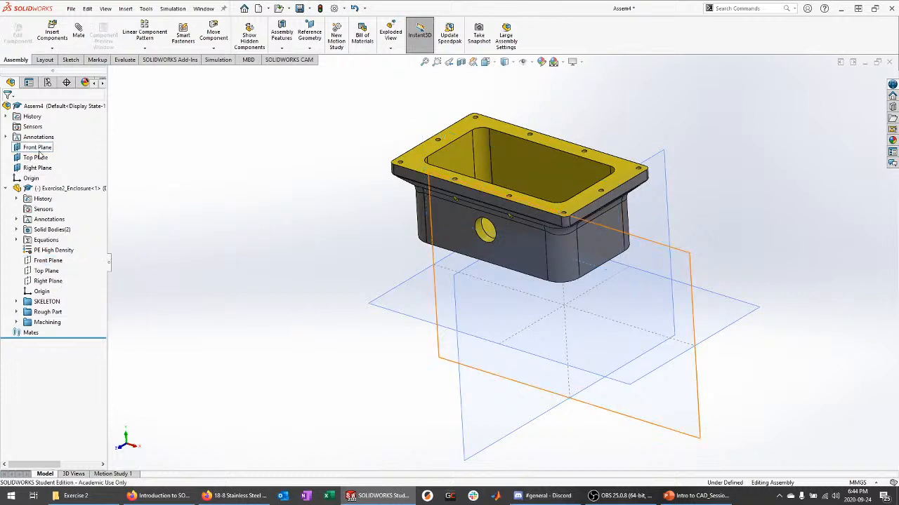
Mate the enclosure's Front Plane coincident with the assembly's Front Plane.
{"action": "left_click", "coordinate": [38, 149]}
{"action": "left_click", "coordinate": [48, 263], "text": "ctrl"}
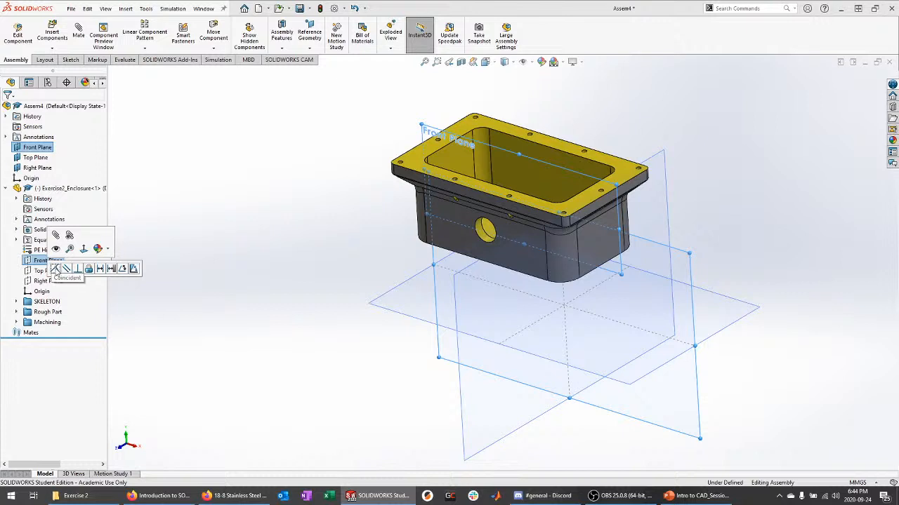
{"action": "left_click", "coordinate": [55, 269]}
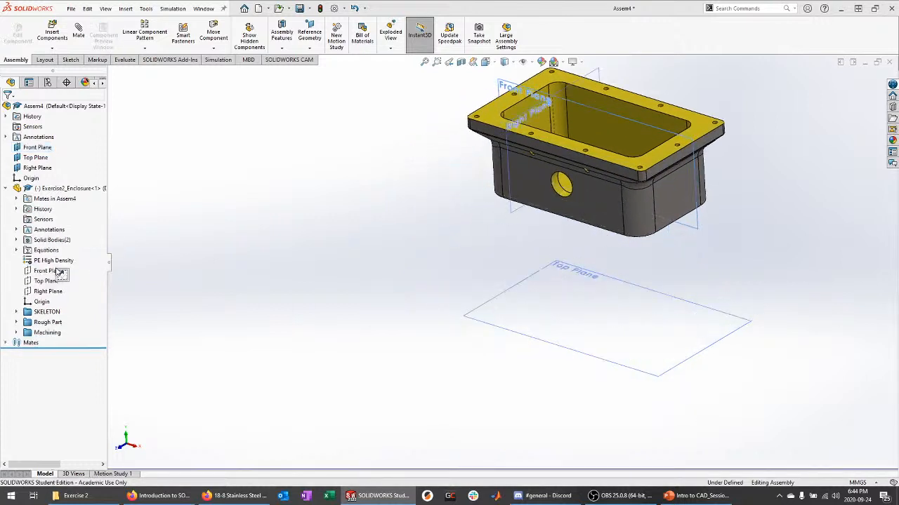
Mate the enclosure's Right Plane coincident with the assembly's Right Plane.
{"action": "scroll", "coordinate": [639, 262], "scroll_direction": "down", "scroll_amount": 2}
{"action": "middle_click_drag", "start_coordinate": [202, 289], "coordinate": [277, 244]}
{"action": "left_click", "coordinate": [45, 291]}
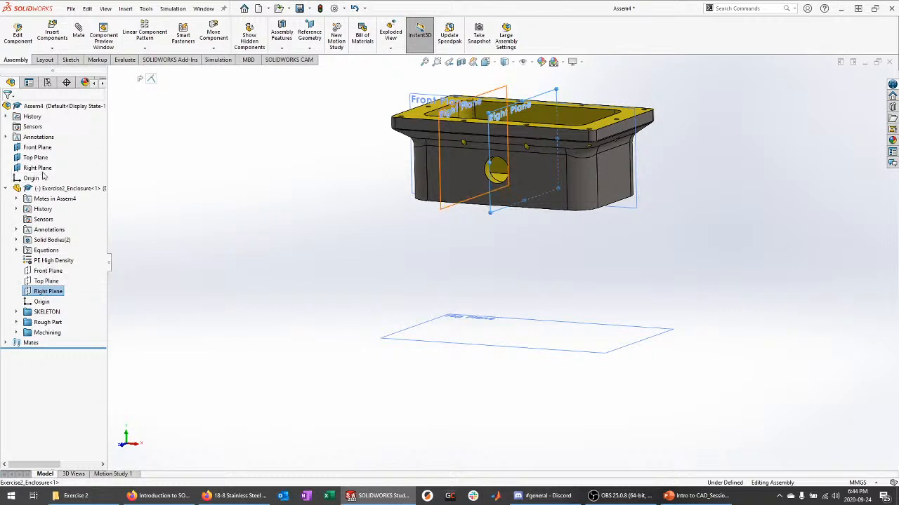
{"action": "left_click", "coordinate": [33, 168], "text": "ctrl"}
{"action": "left_click", "coordinate": [52, 175]}
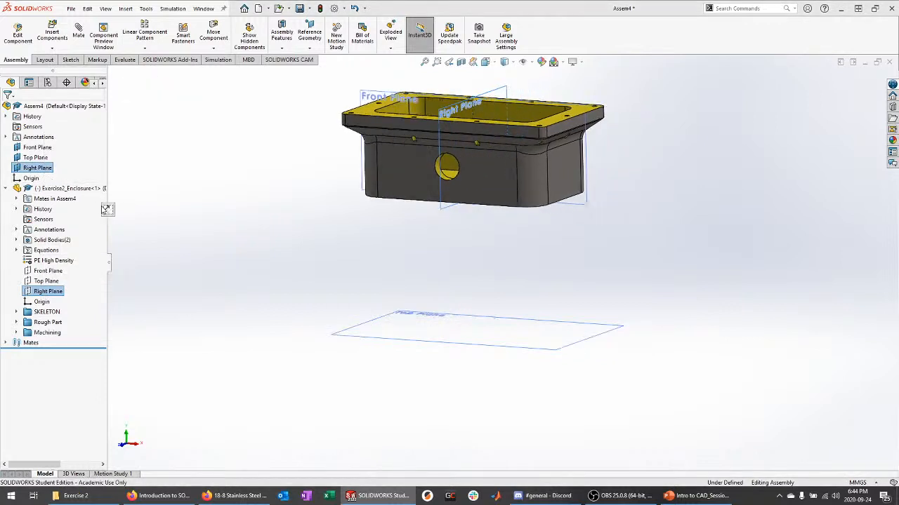
Mate the enclosure's Top Plane coincident with the assembly's Top Plane, and close the Mate command.
{"action": "left_click", "coordinate": [51, 283]}
{"action": "mouse_move", "coordinate": [288, 241]}
{"action": "middle_mouse_down"}
{"action": "mouse_move", "coordinate": [293, 220]}
{"action": "mouse_move", "coordinate": [284, 225]}
{"action": "middle_mouse_up"}
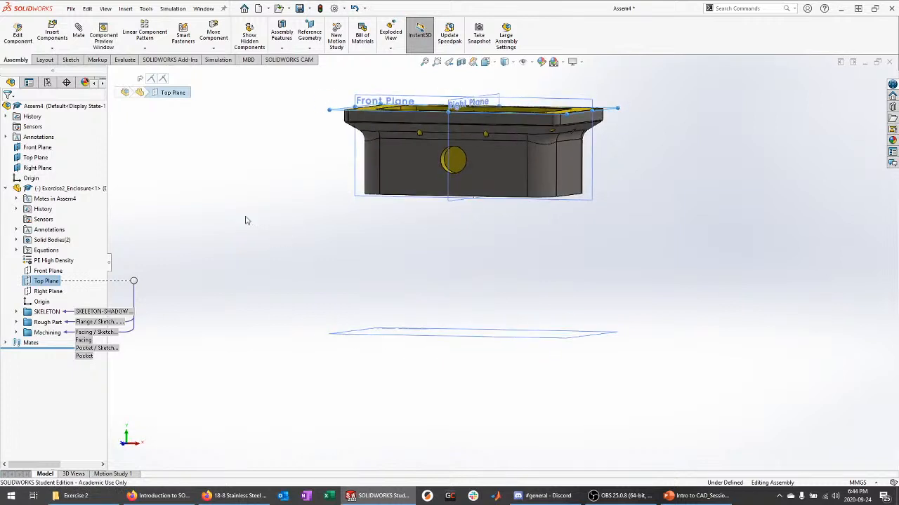
{"action": "left_click", "coordinate": [49, 160], "text": "ctrl"}
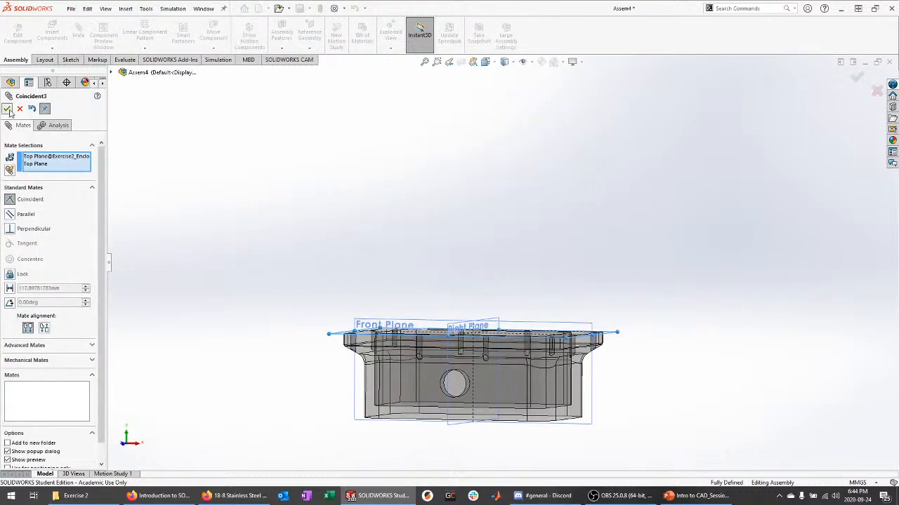
{"action": "left_click", "coordinate": [7, 109]}
{"action": "left_click", "coordinate": [20, 109]}
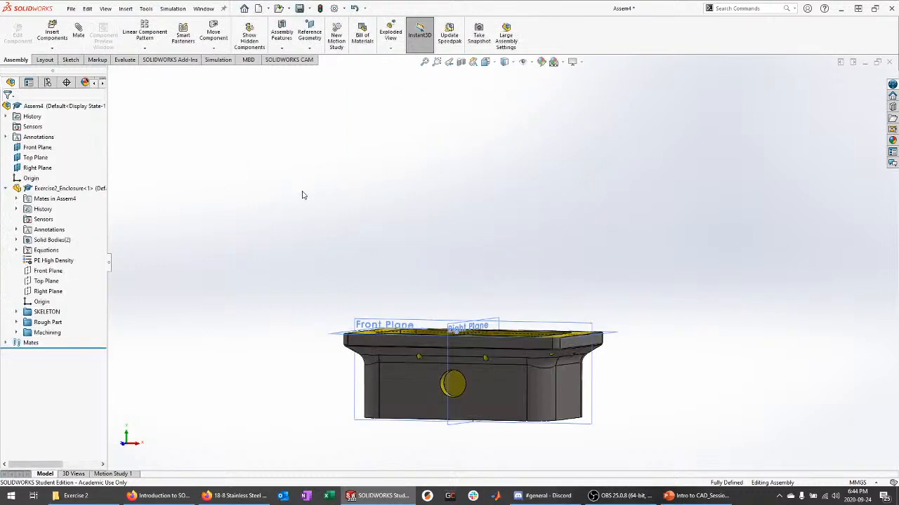
{"action": "middle_click_drag", "start_coordinate": [301, 194], "coordinate": [512, 426]}
{"action": "scroll", "coordinate": [675, 203], "scroll_direction": "up", "scroll_amount": 1}
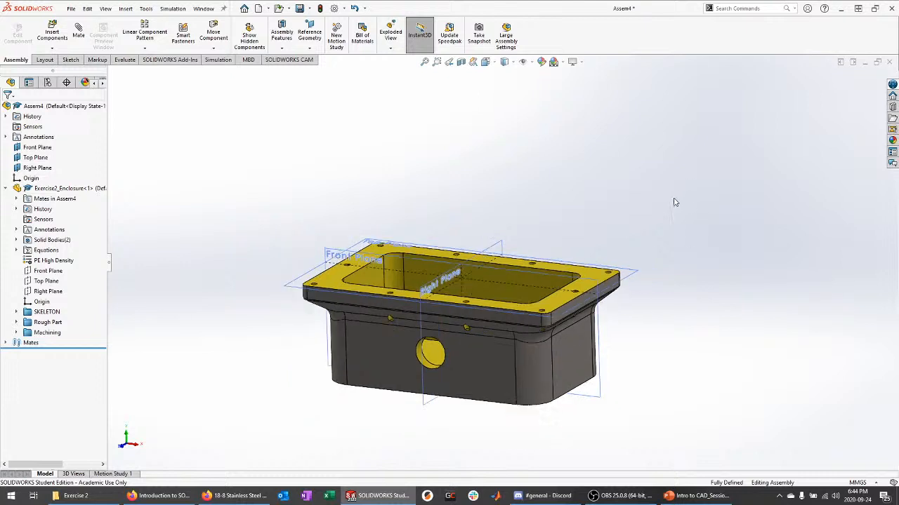
Collapse the enclosure's feature list and hide the assembly's Front, Top and Right Planes.
{"action": "scroll", "coordinate": [474, 365], "scroll_direction": "down", "scroll_amount": 2}
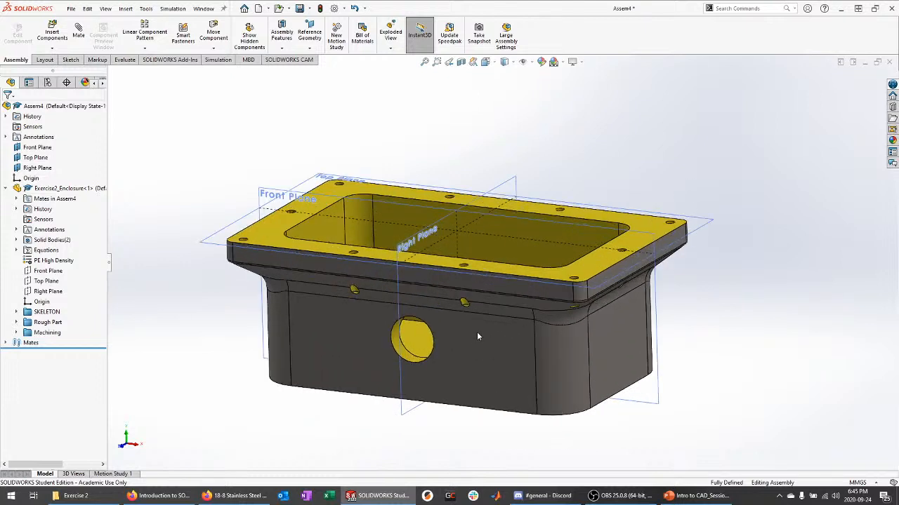
{"action": "left_click", "coordinate": [16, 188]}
{"action": "left_click", "coordinate": [37, 147]}
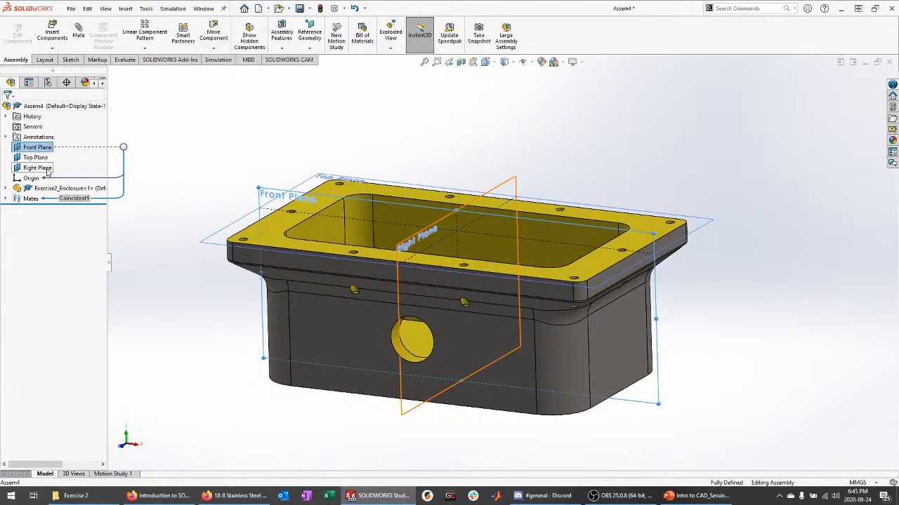
{"action": "left_click", "coordinate": [47, 171], "text": "shift"}
{"action": "left_click", "coordinate": [190, 160]}
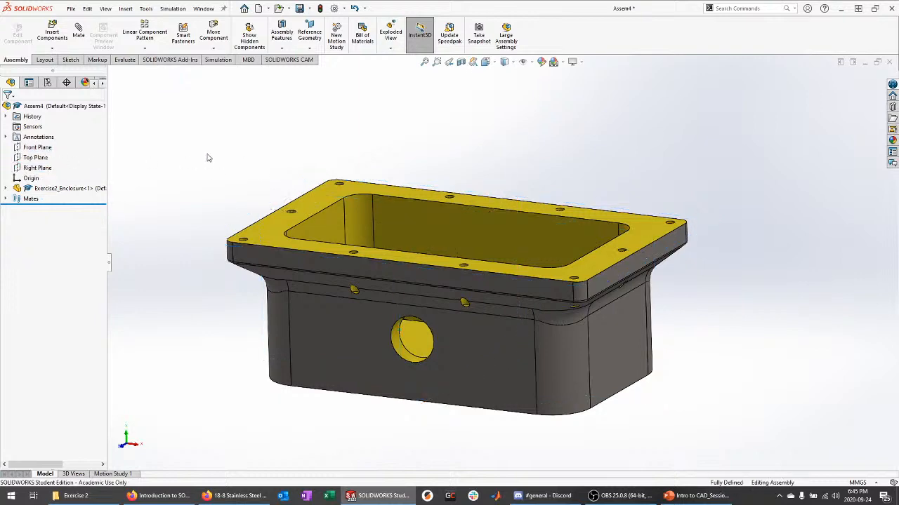
{"action": "middle_click_drag", "start_coordinate": [207, 158], "coordinate": [282, 265]}
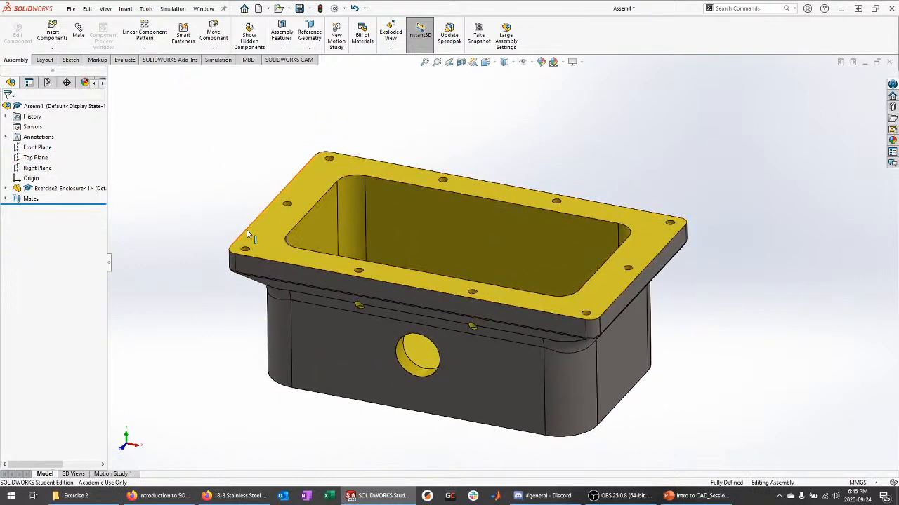
Save the assembly as "A. Exercise2" in the Exercise 2 folder under Session 2 Exercises.
{"action": "key", "text": "ctrl+s"}
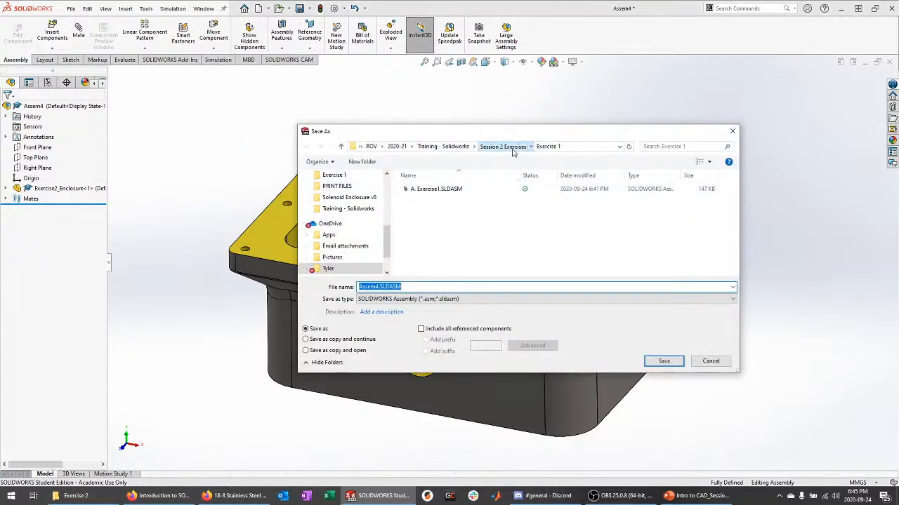
{"action": "left_click", "coordinate": [502, 146]}
{"action": "double_click", "coordinate": [438, 200]}
{"action": "double_click", "coordinate": [444, 286]}
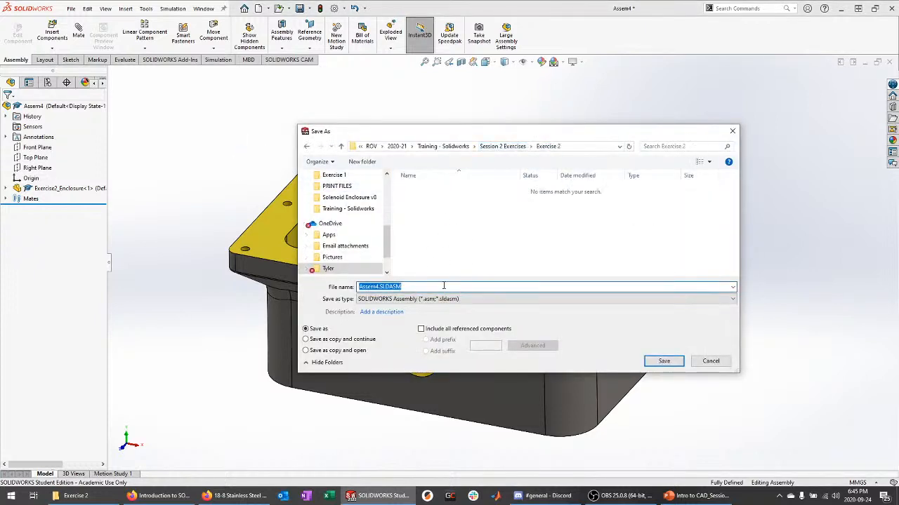
{"action": "type", "text": "A. Exercise2"}
{"action": "key", "text": "Return"}
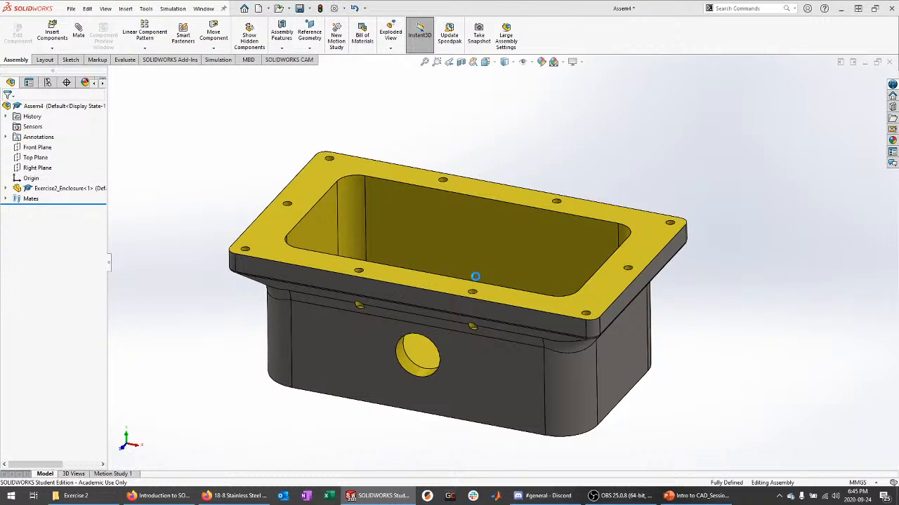
Check the files in the Exercise 2 folder in File Explorer, and return to the SOLIDWORKS assembly.
{"action": "left_click", "coordinate": [112, 495]}
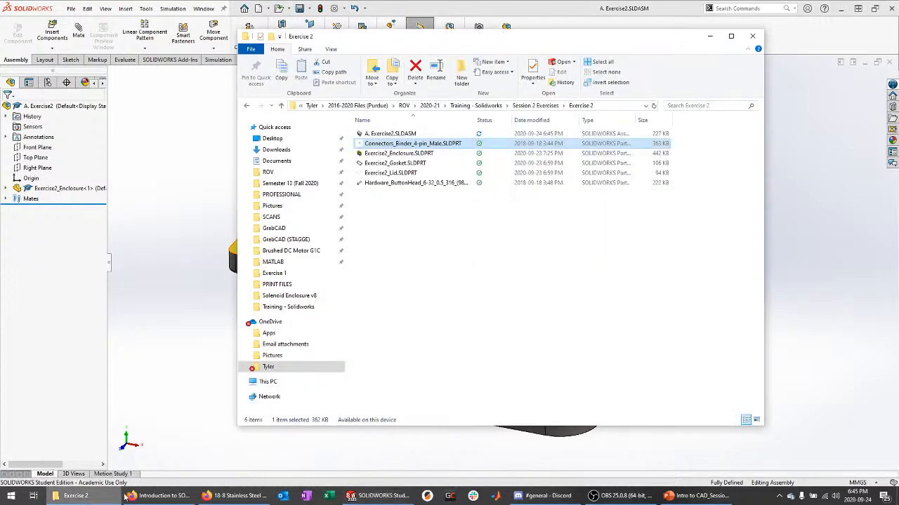
{"action": "left_click", "coordinate": [427, 295]}
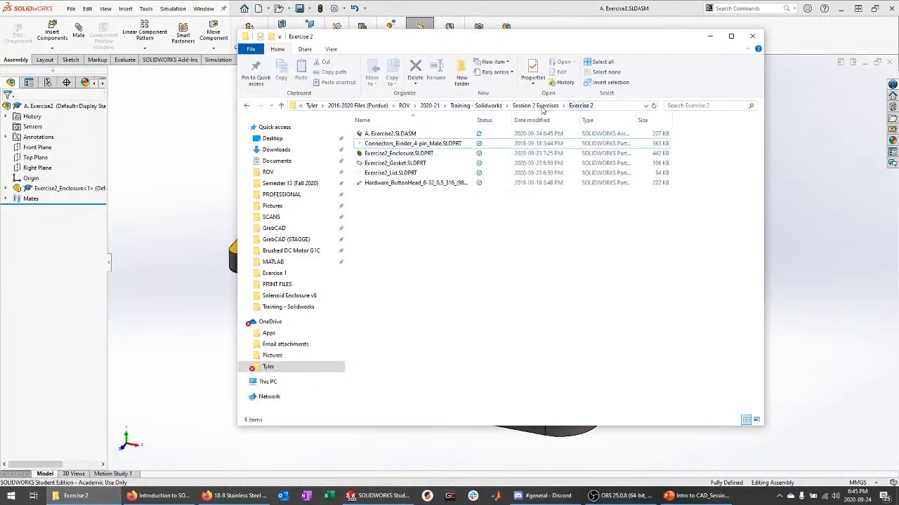
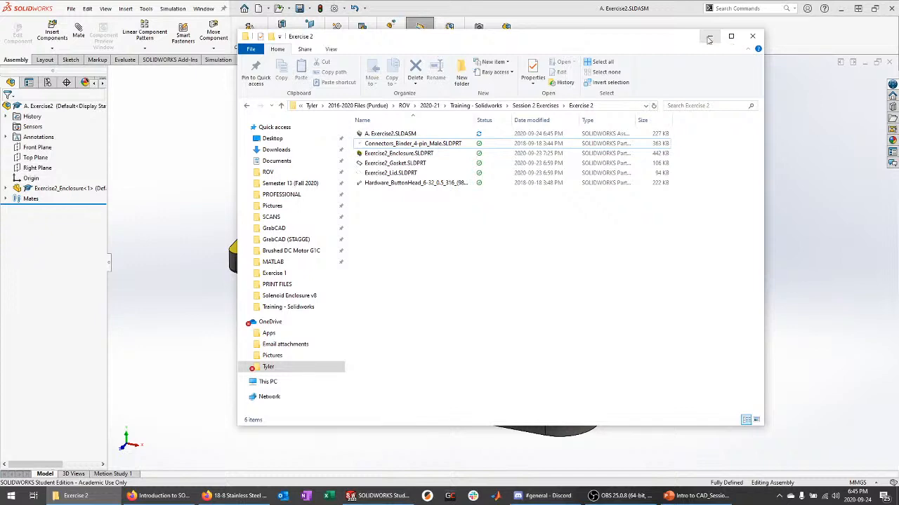
{"action": "left_click", "coordinate": [709, 36]}
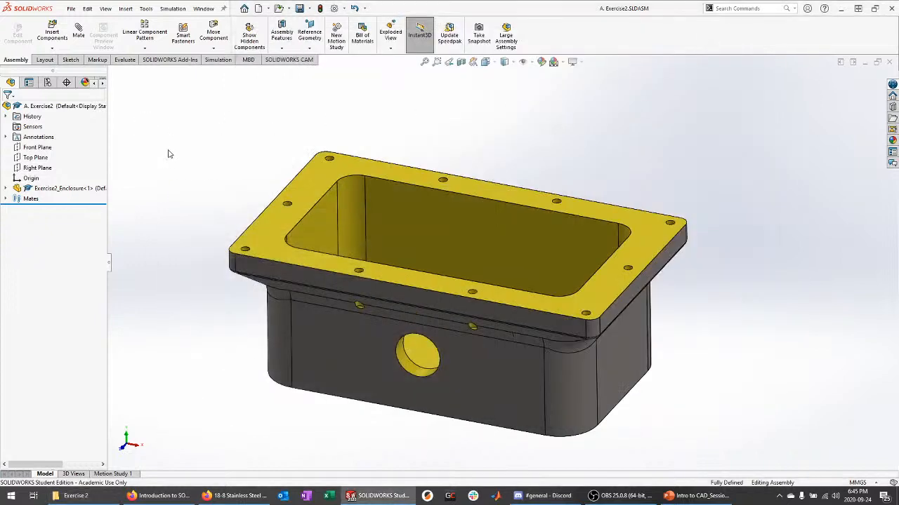
Insert the Exercise2_Gasket part and position it above the enclosure's open top.
{"action": "middle_click_drag", "start_coordinate": [169, 154], "coordinate": [224, 152]}
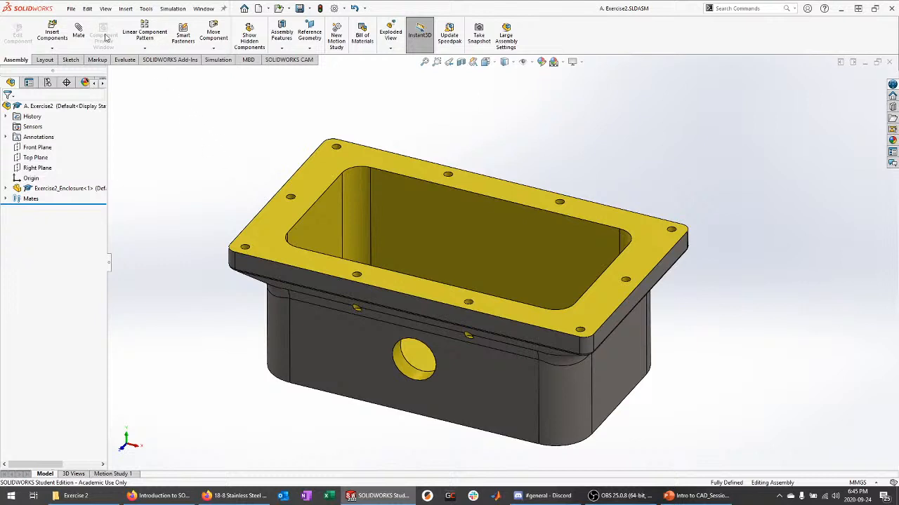
{"action": "left_click", "coordinate": [53, 33]}
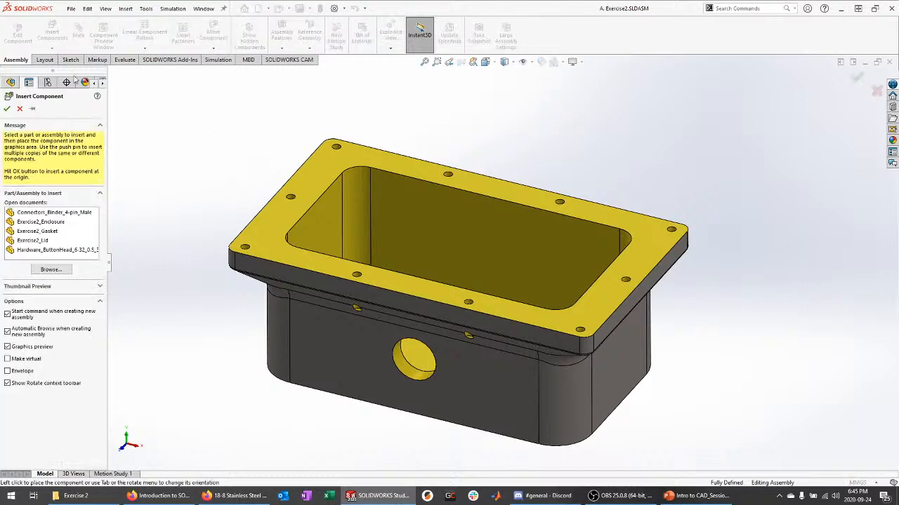
{"action": "left_click", "coordinate": [53, 232]}
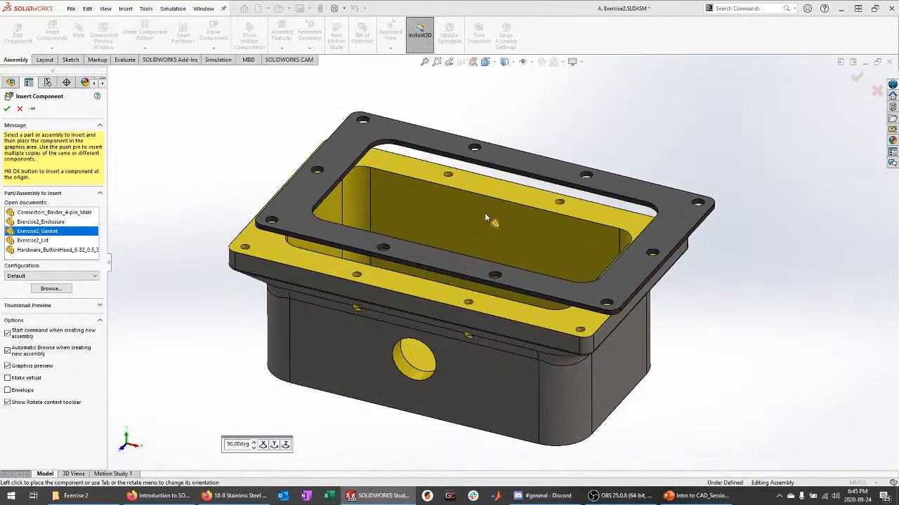
{"action": "left_click", "coordinate": [461, 190]}
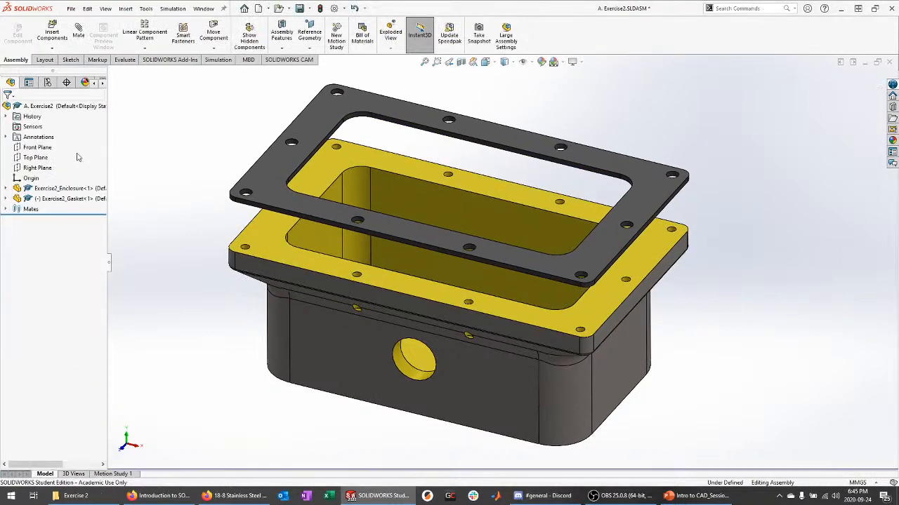
{"action": "mouse_move", "coordinate": [188, 175]}
{"action": "middle_mouse_down"}
{"action": "mouse_move", "coordinate": [189, 211]}
{"action": "mouse_move", "coordinate": [176, 104]}
{"action": "mouse_move", "coordinate": [180, 167]}
{"action": "middle_mouse_up"}
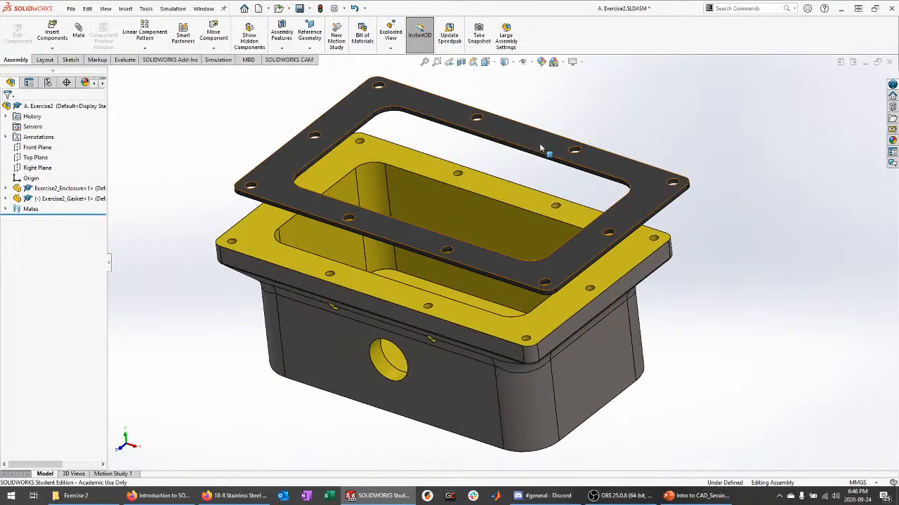
{"action": "left_click_drag", "start_coordinate": [541, 148], "coordinate": [559, 111]}
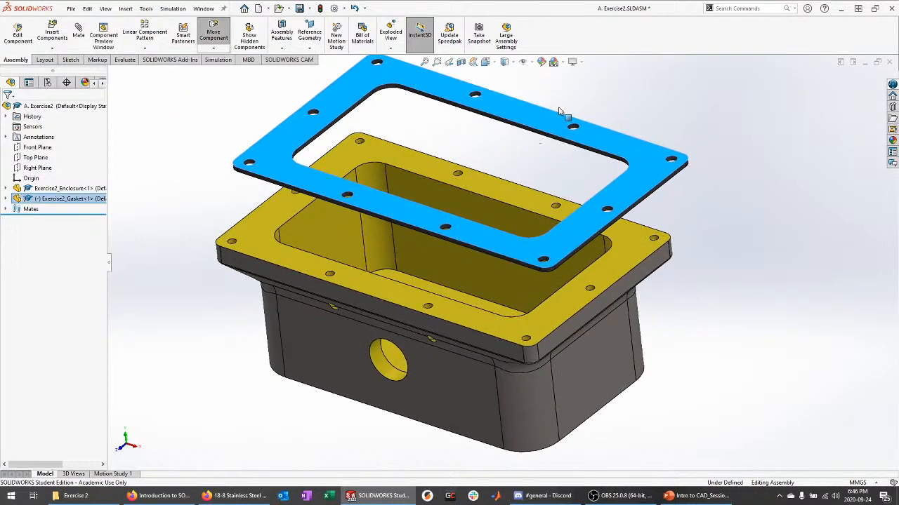
{"action": "left_click", "coordinate": [714, 284]}
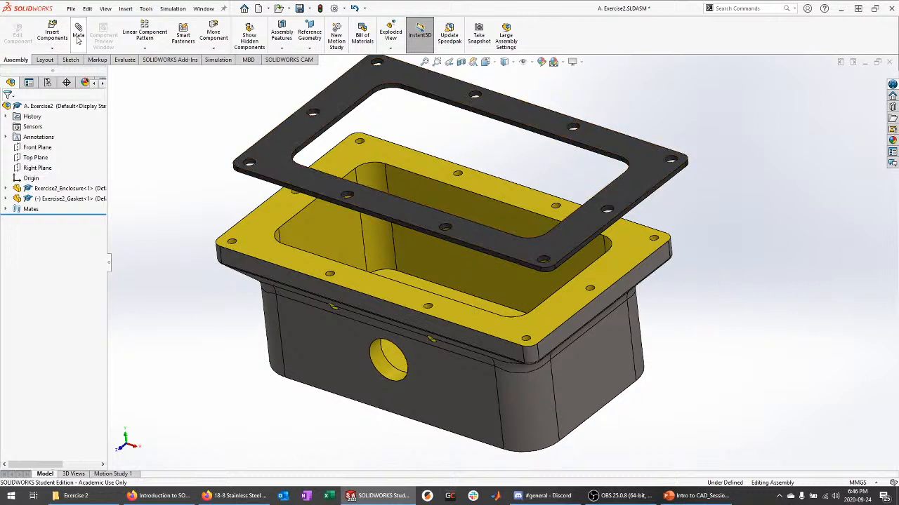
Mate the gasket's underside coincident with the enclosure's top flange face, and close the Mate command.
{"action": "left_click", "coordinate": [78, 34]}
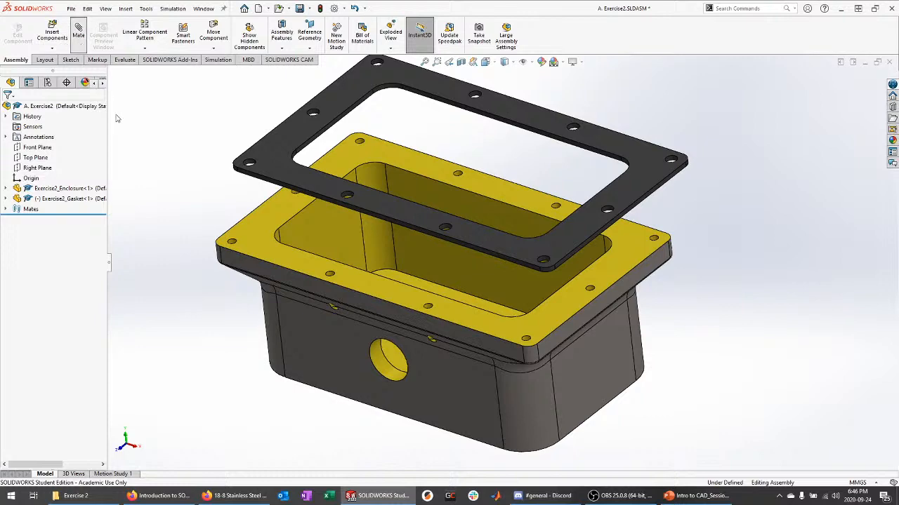
{"action": "middle_click_drag", "start_coordinate": [184, 224], "coordinate": [492, 148]}
{"action": "left_click", "coordinate": [651, 176]}
{"action": "middle_click_drag", "start_coordinate": [615, 109], "coordinate": [670, 287]}
{"action": "left_click", "coordinate": [641, 301]}
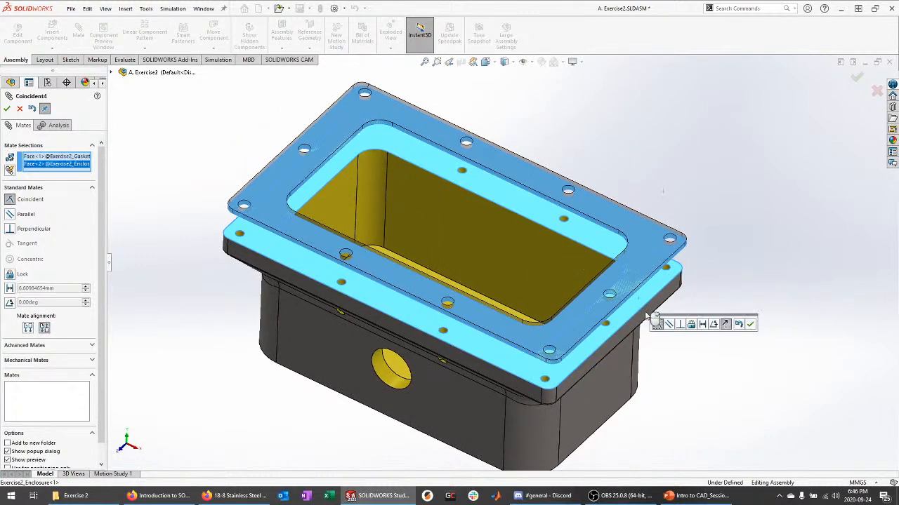
{"action": "left_click", "coordinate": [750, 324]}
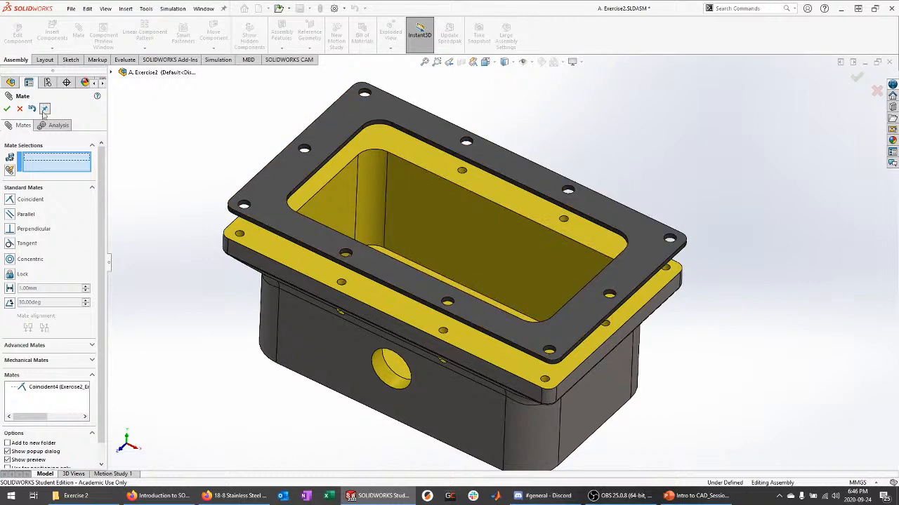
{"action": "left_click", "coordinate": [20, 109]}
Slide the gasket across the flange and mate its front-left corner hole concentric with the matching enclosure hole.
{"action": "left_click_drag", "start_coordinate": [317, 140], "coordinate": [375, 200]}
{"action": "left_click", "coordinate": [738, 219]}
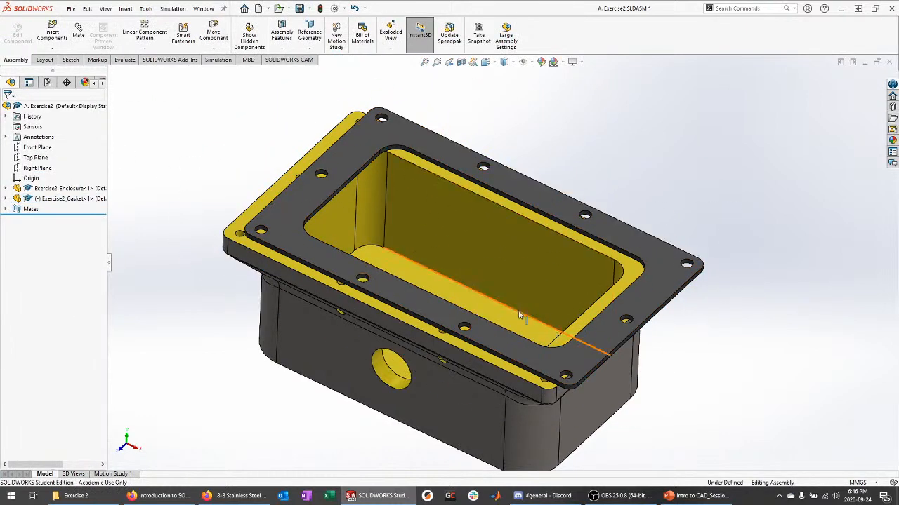
{"action": "middle_click_drag", "start_coordinate": [493, 298], "coordinate": [511, 317]}
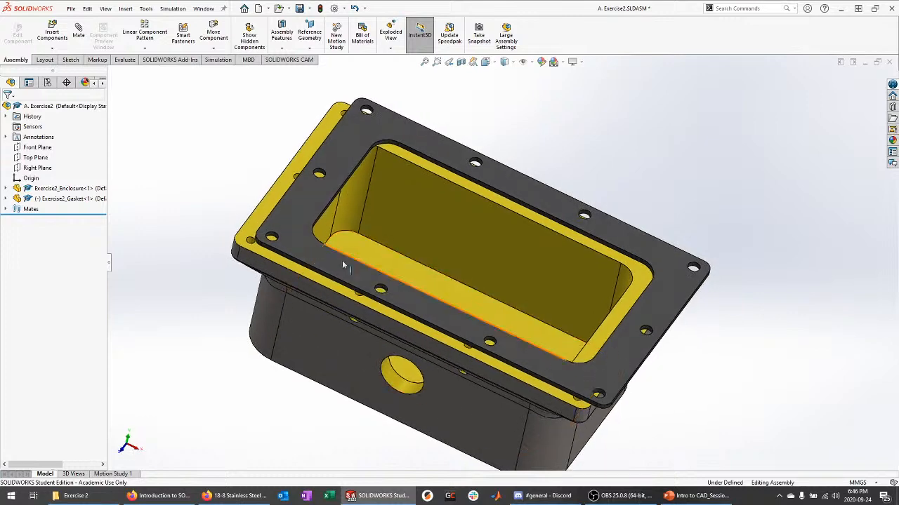
{"action": "left_click", "coordinate": [79, 35]}
{"action": "scroll", "coordinate": [296, 257], "scroll_direction": "down", "scroll_amount": 6}
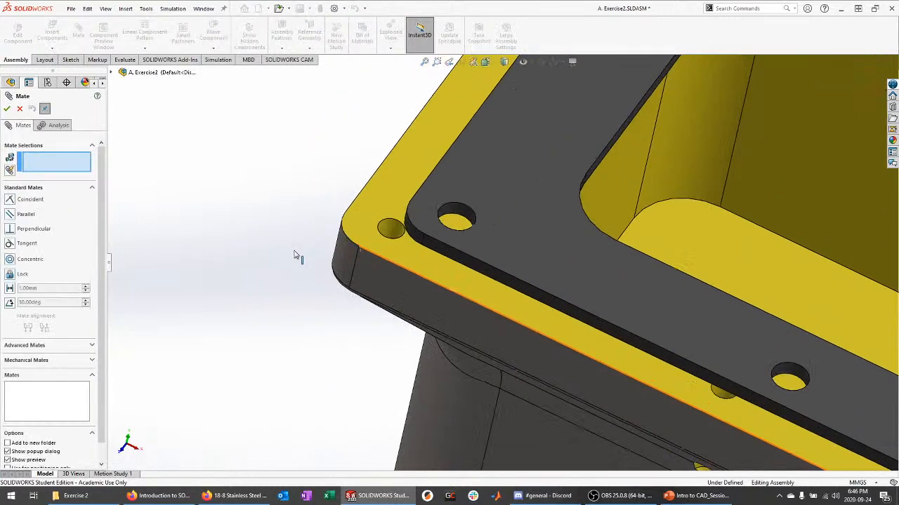
{"action": "left_click", "coordinate": [467, 211]}
{"action": "left_click", "coordinate": [336, 228]}
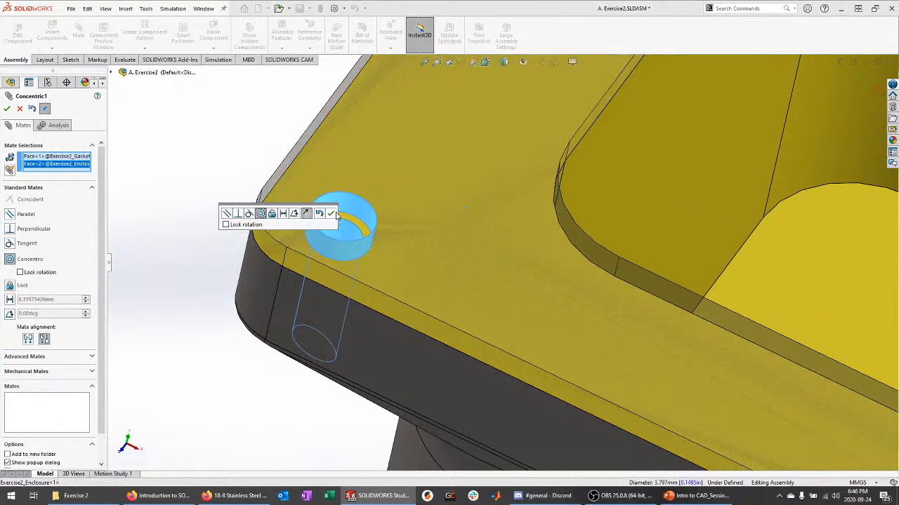
{"action": "left_click", "coordinate": [335, 215]}
{"action": "scroll", "coordinate": [171, 188], "scroll_direction": "up", "scroll_amount": 9}
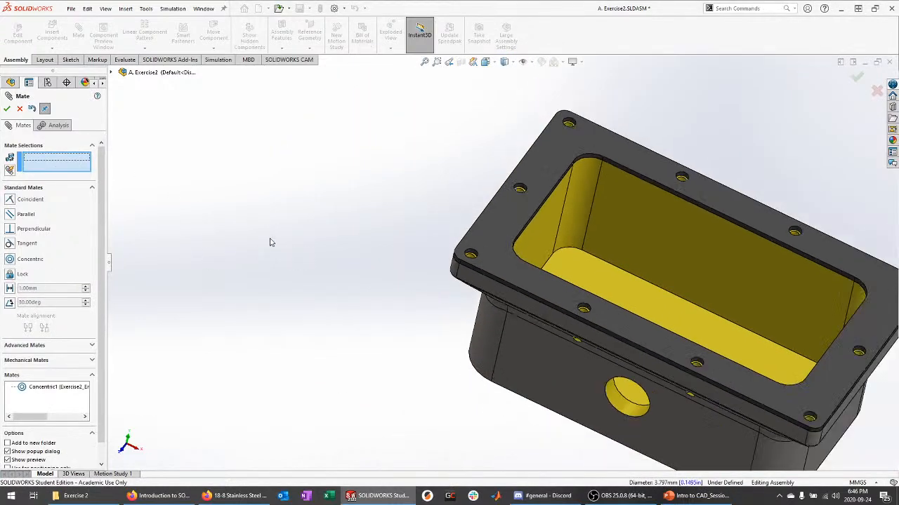
Swing the gasket about its mated corner, mate its rear-right corner hole concentric with the matching enclosure hole, and close Mate.
{"action": "scroll", "coordinate": [757, 310], "scroll_direction": "down", "scroll_amount": 4}
{"action": "left_click_drag", "start_coordinate": [634, 240], "coordinate": [736, 214]}
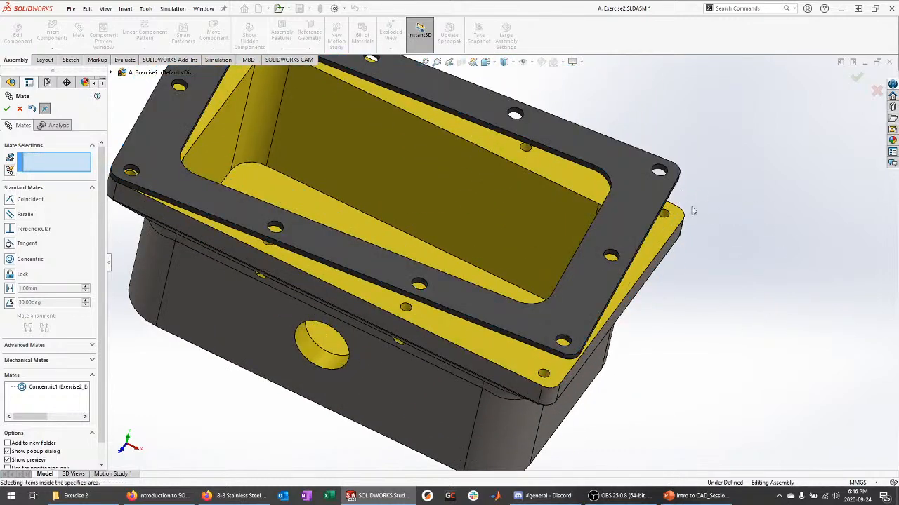
{"action": "scroll", "coordinate": [691, 204], "scroll_direction": "down", "scroll_amount": 5}
{"action": "left_click", "coordinate": [521, 153]}
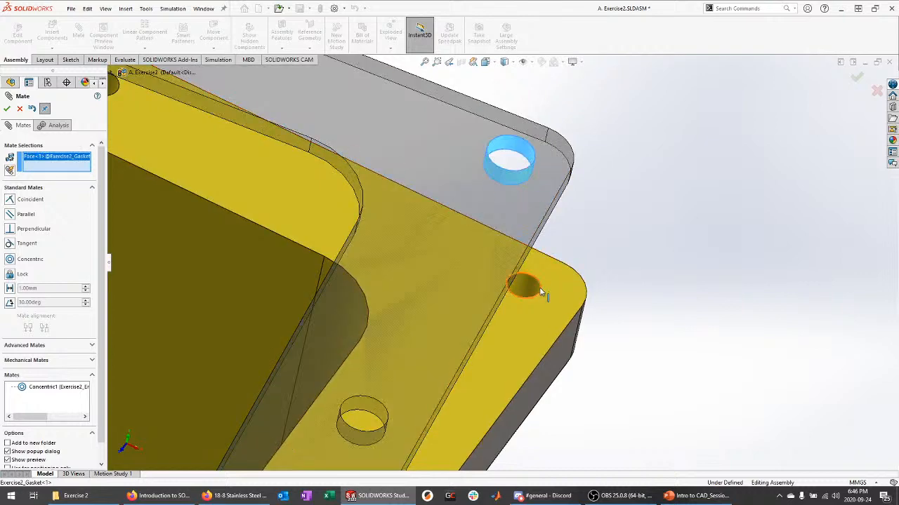
{"action": "left_click", "coordinate": [525, 288]}
{"action": "left_click", "coordinate": [764, 318]}
{"action": "scroll", "coordinate": [778, 214], "scroll_direction": "up", "scroll_amount": 5}
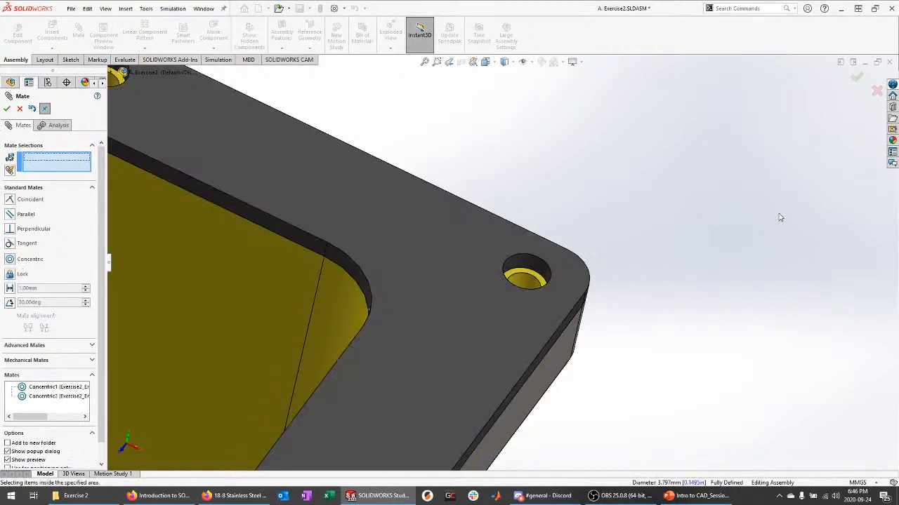
{"action": "scroll", "coordinate": [179, 229], "scroll_direction": "down", "scroll_amount": 2}
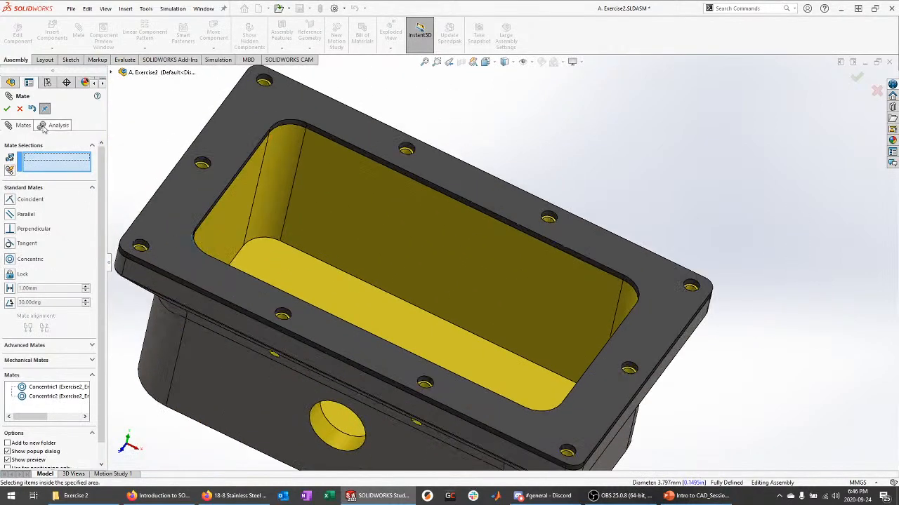
{"action": "scroll", "coordinate": [516, 176], "scroll_direction": "up", "scroll_amount": 2}
{"action": "middle_click_drag", "start_coordinate": [516, 176], "coordinate": [544, 239]}
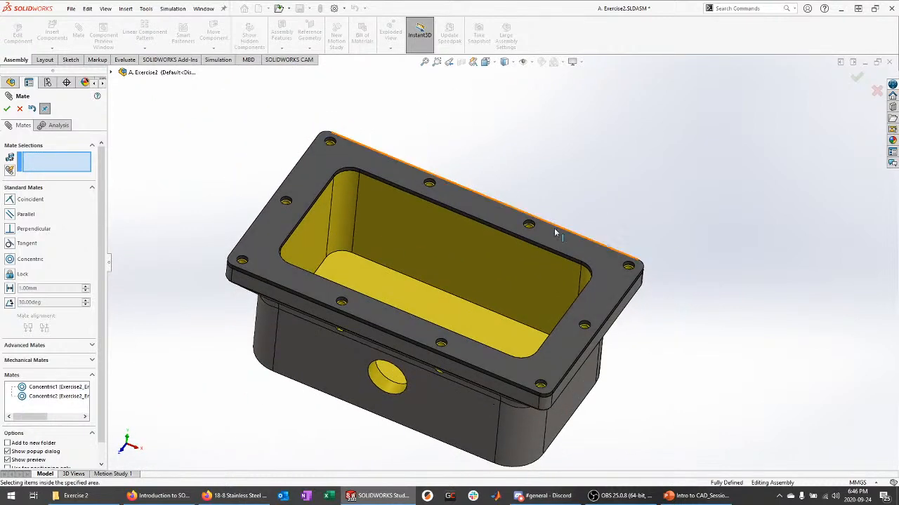
{"action": "left_click", "coordinate": [19, 108]}
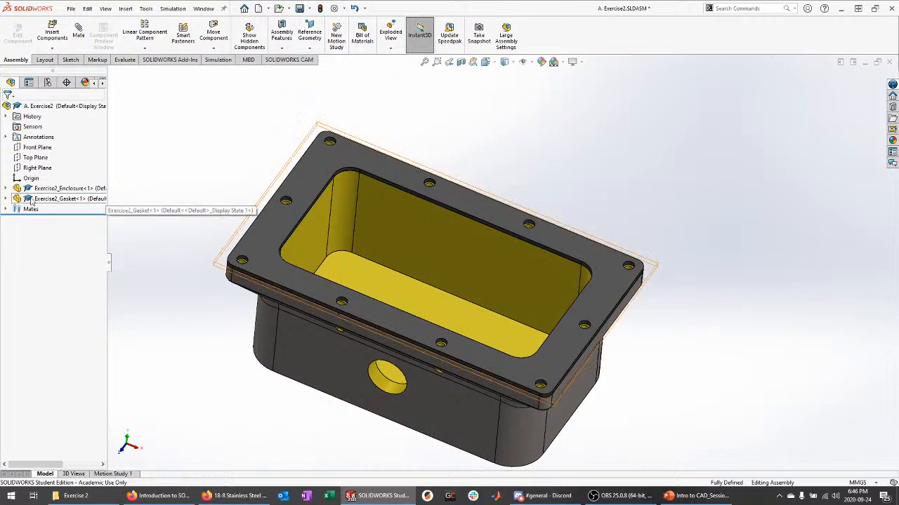
Examine the gasket's mates and compare its Front Plane with the enclosure's Front Plane in the assembly tree.
{"action": "left_click", "coordinate": [8, 200]}
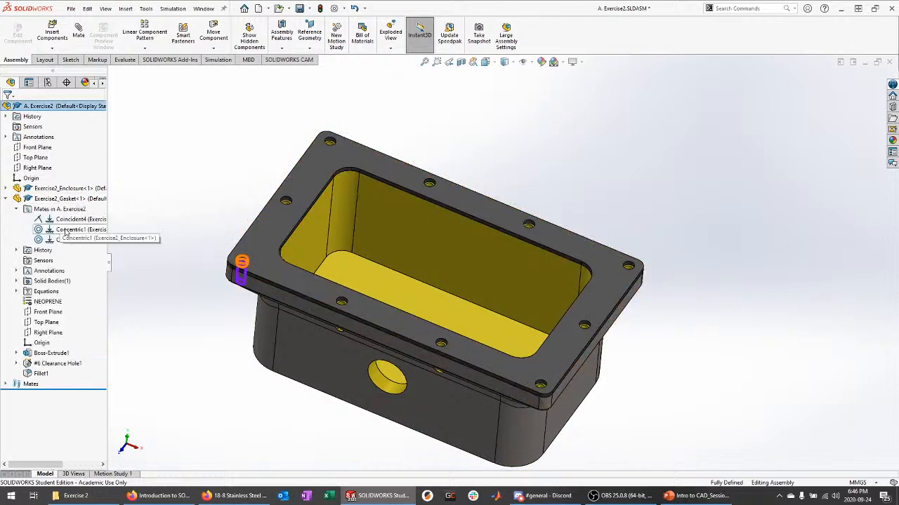
{"action": "left_click", "coordinate": [54, 317]}
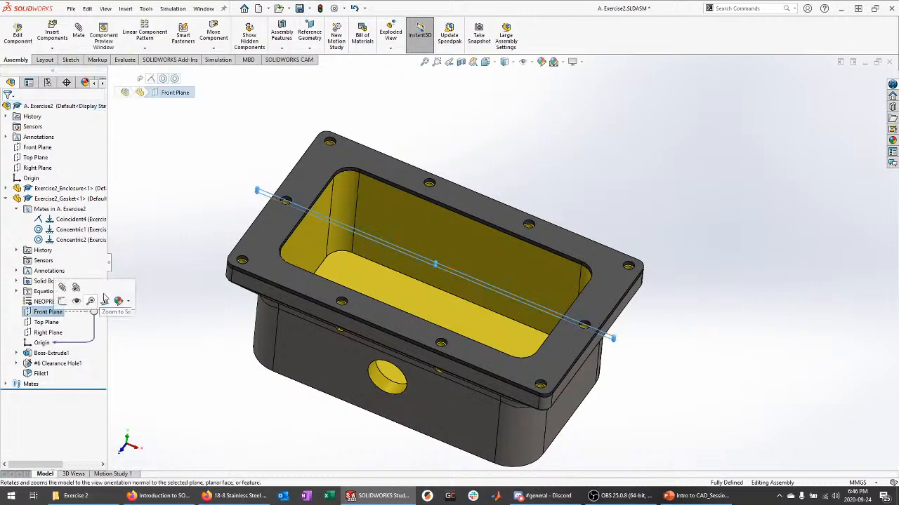
{"action": "left_click", "coordinate": [6, 189]}
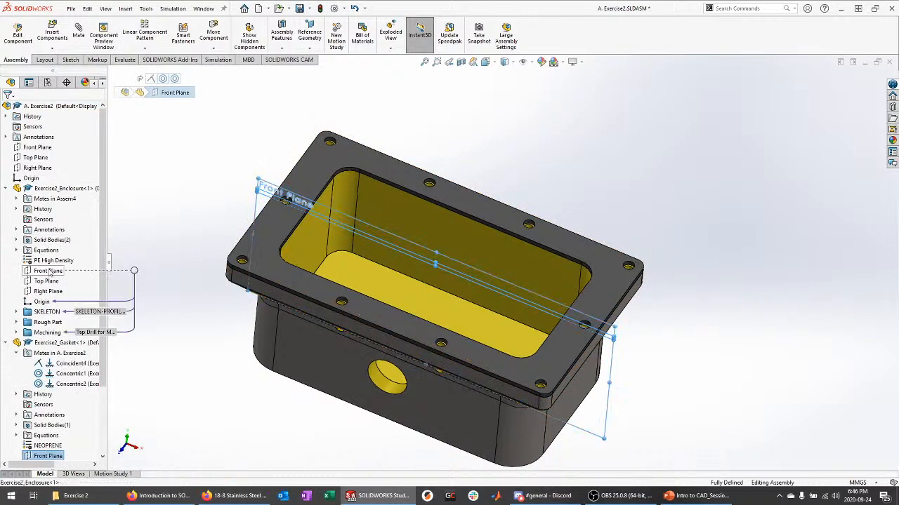
{"action": "left_click", "coordinate": [181, 195]}
{"action": "left_click", "coordinate": [6, 189]}
{"action": "left_click", "coordinate": [6, 198]}
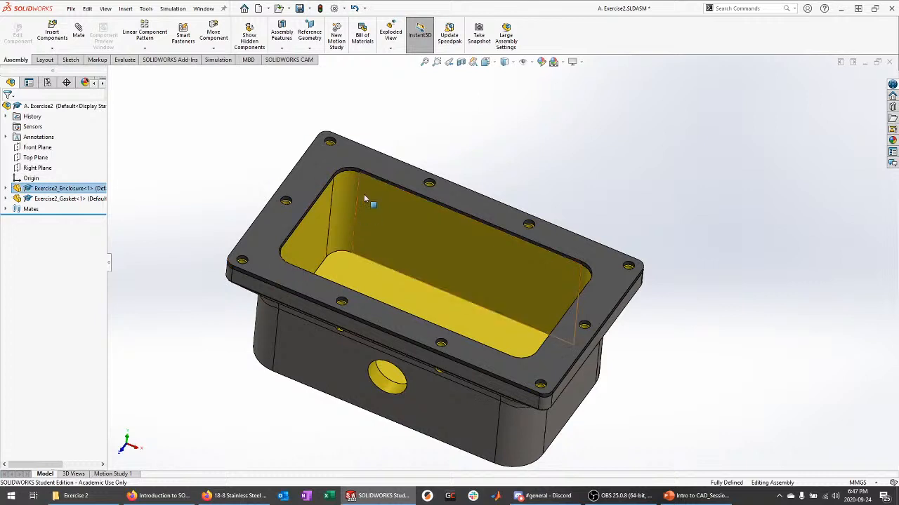
Insert the Exercise2_Lid part and place it above the gasket and the enclosure's open top.
{"action": "middle_click_drag", "start_coordinate": [603, 199], "coordinate": [606, 208]}
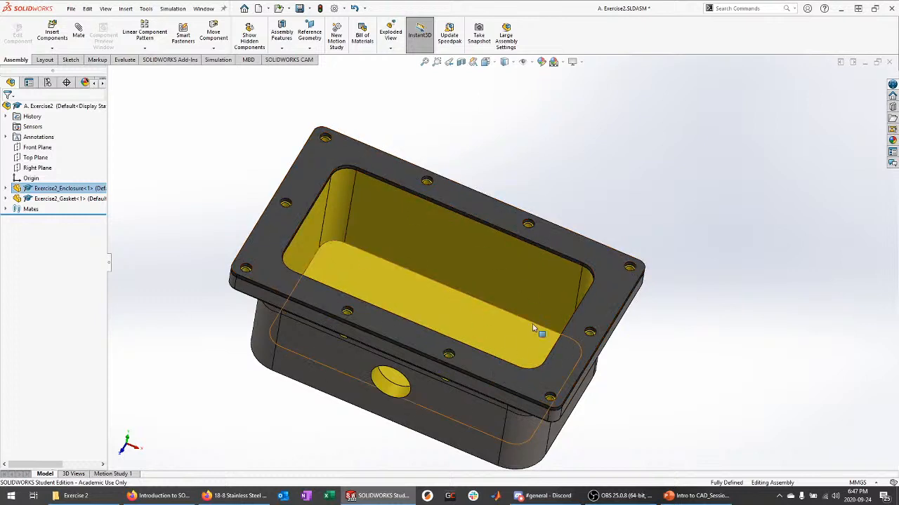
{"action": "middle_click_drag", "start_coordinate": [682, 356], "coordinate": [698, 334]}
{"action": "middle_click_drag", "start_coordinate": [684, 250], "coordinate": [670, 284]}
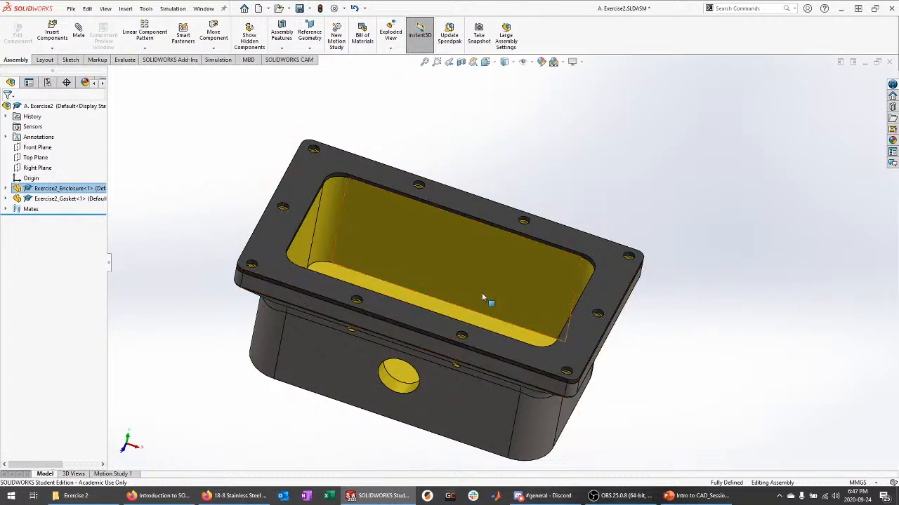
{"action": "middle_click_drag", "start_coordinate": [190, 170], "coordinate": [171, 171]}
{"action": "left_click", "coordinate": [52, 35]}
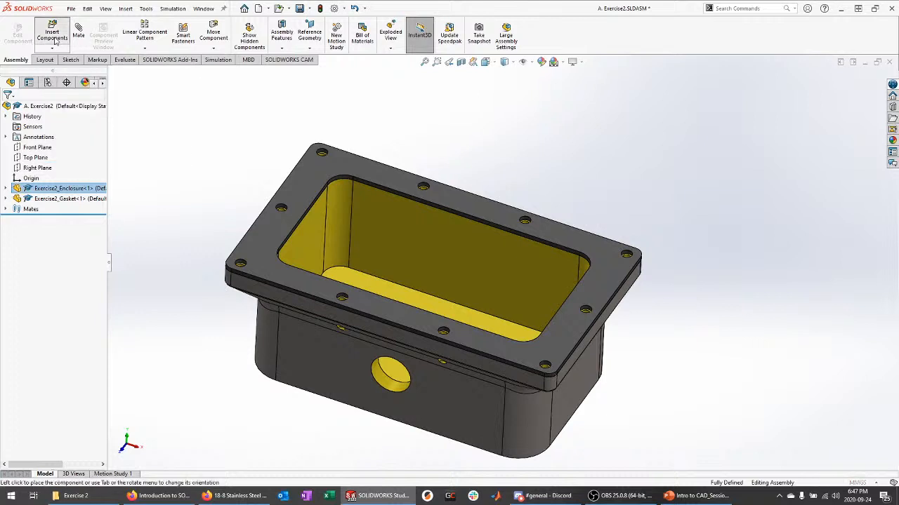
{"action": "left_click", "coordinate": [35, 241]}
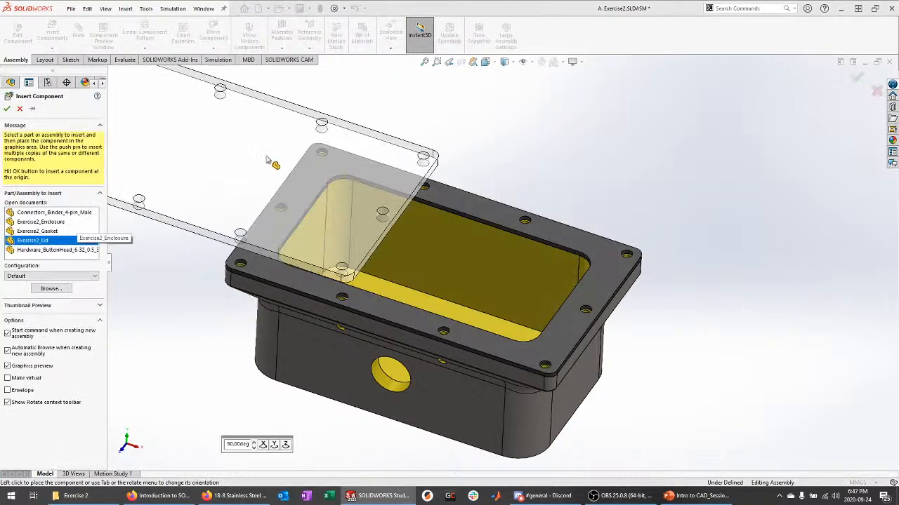
{"action": "left_click", "coordinate": [412, 167]}
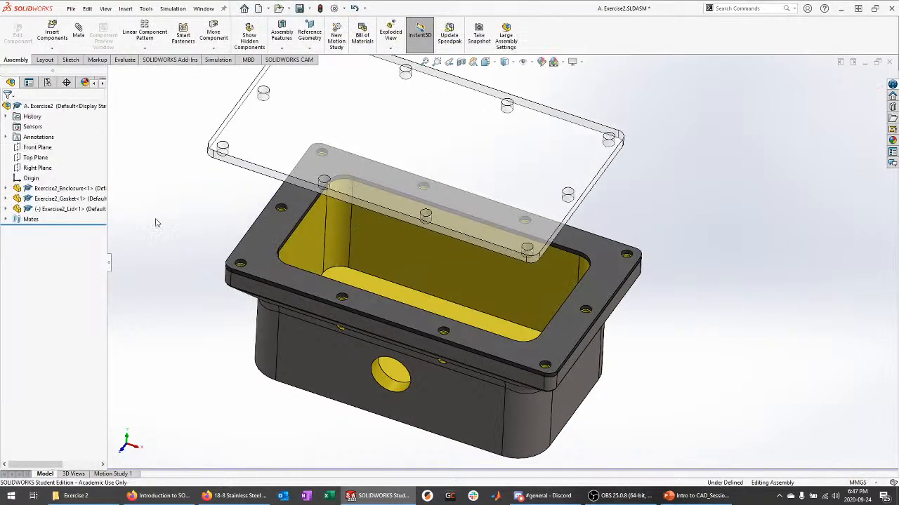
{"action": "key", "text": "f"}
{"action": "scroll", "coordinate": [298, 218], "scroll_direction": "down", "scroll_amount": 4}
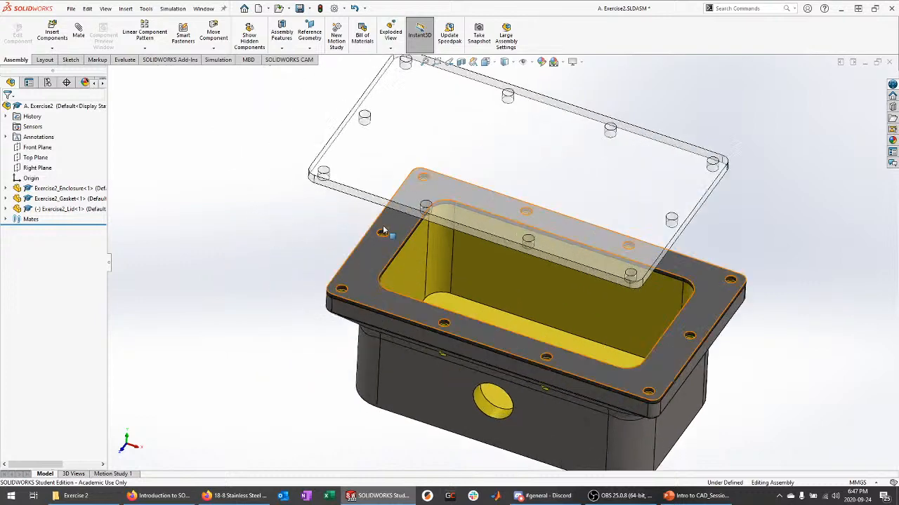
{"action": "left_click", "coordinate": [55, 211]}
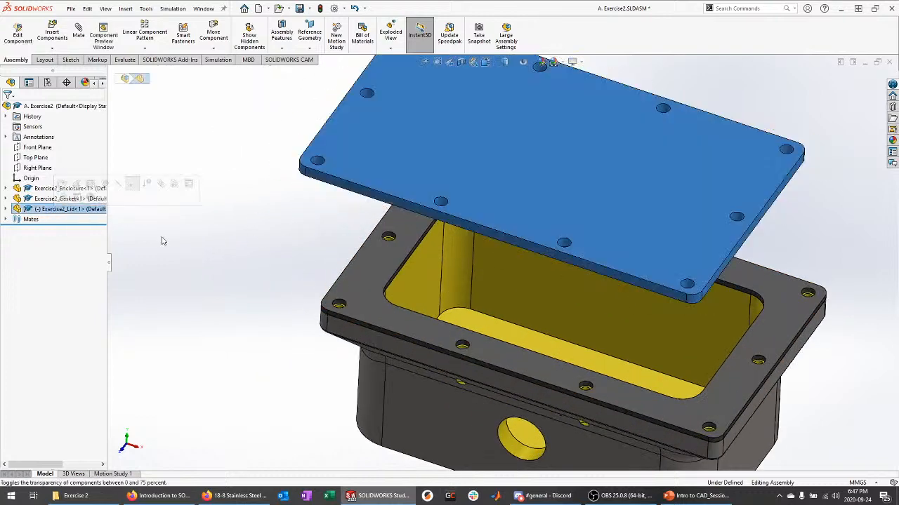
{"action": "left_click", "coordinate": [217, 256]}
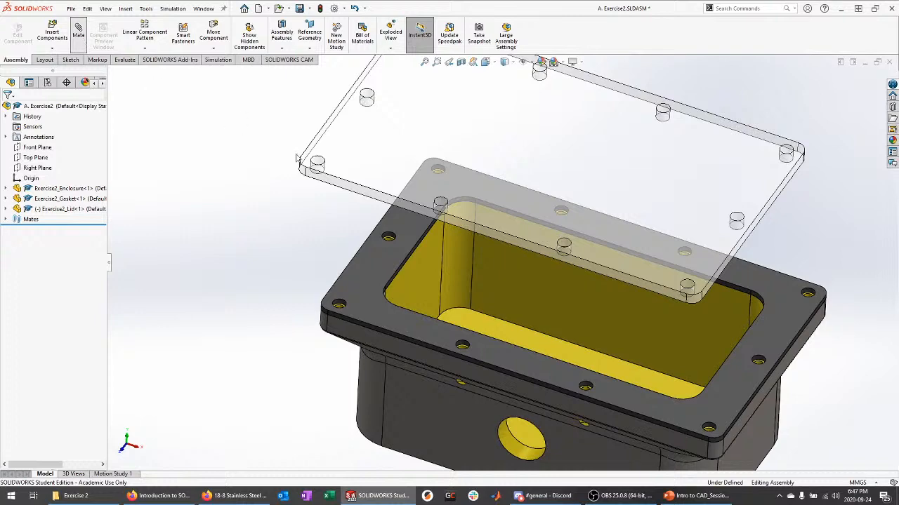
{"action": "scroll", "coordinate": [348, 172], "scroll_direction": "down", "scroll_amount": 5}
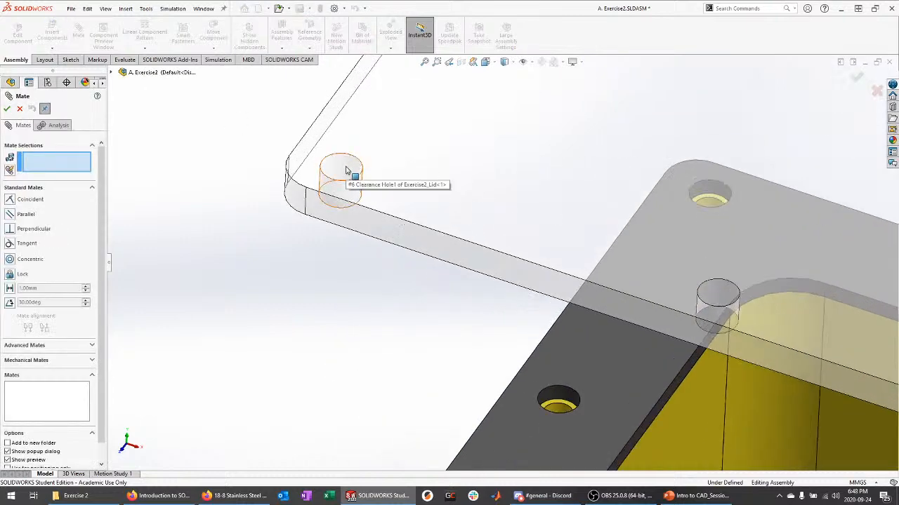
{"action": "left_click", "coordinate": [345, 171]}
{"action": "scroll", "coordinate": [311, 157], "scroll_direction": "up", "scroll_amount": 5}
{"action": "key", "text": "Escape"}
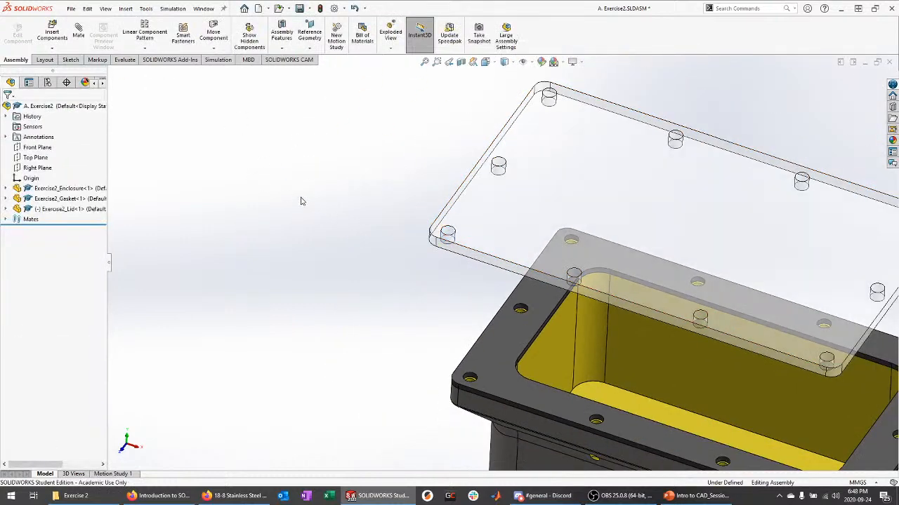
{"action": "scroll", "coordinate": [303, 202], "scroll_direction": "up", "scroll_amount": 2}
{"action": "scroll", "coordinate": [756, 343], "scroll_direction": "down", "scroll_amount": 2}
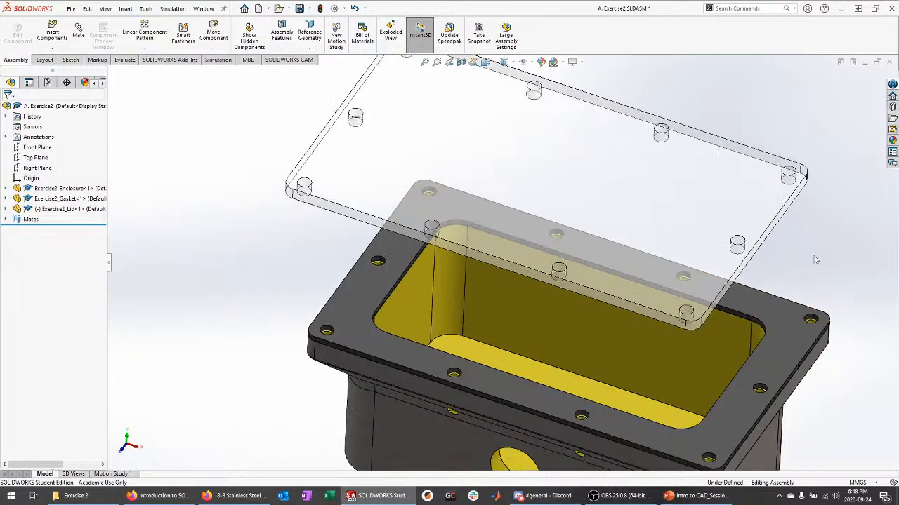
{"action": "scroll", "coordinate": [688, 288], "scroll_direction": "down", "scroll_amount": 4}
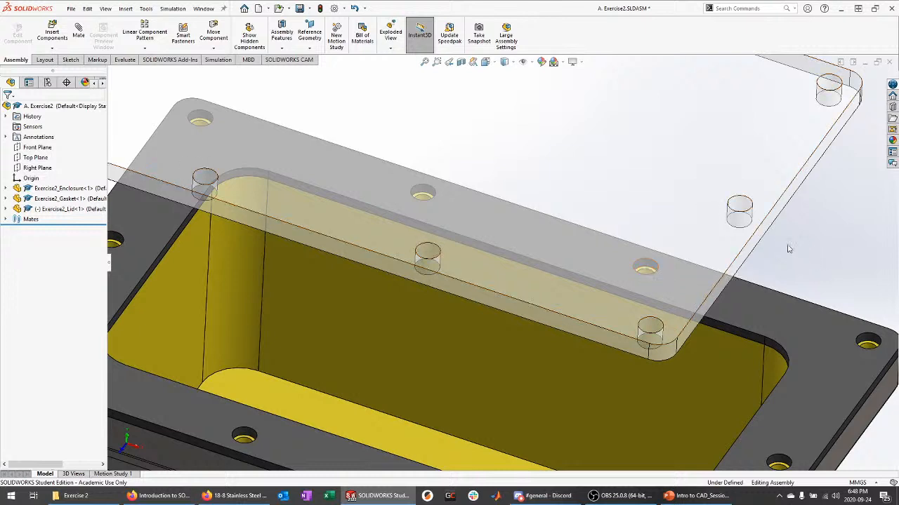
{"action": "key", "text": "f"}
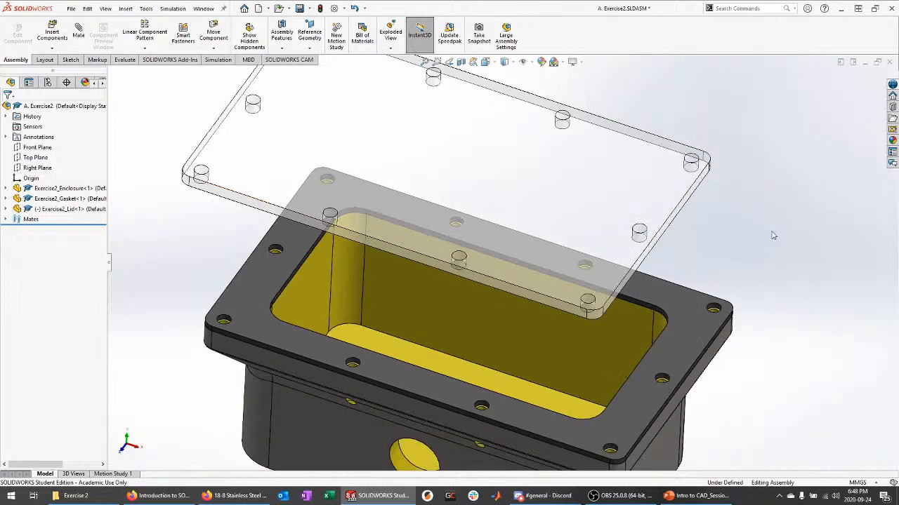
Turn off the lid's transparency and reposition the lid directly above the enclosure.
{"action": "right_click", "coordinate": [85, 210]}
{"action": "left_click", "coordinate": [162, 184]}
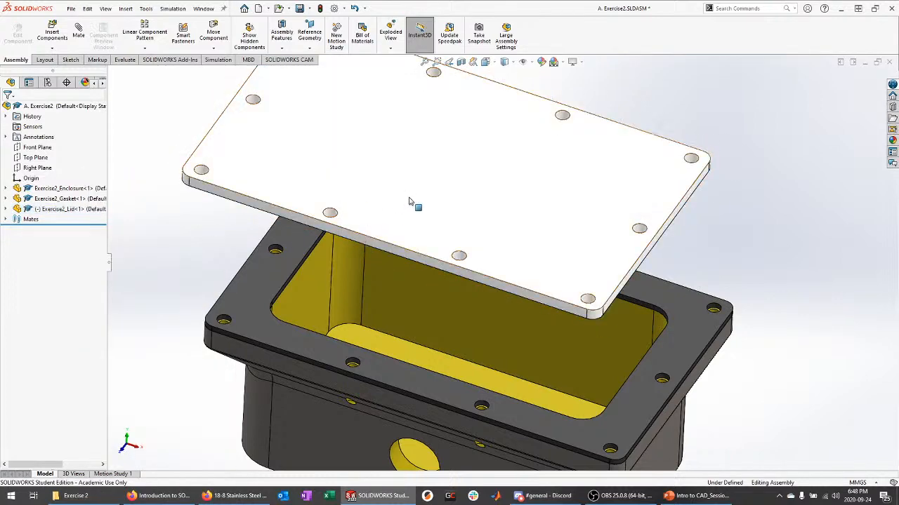
{"action": "left_click_drag", "start_coordinate": [443, 238], "coordinate": [464, 271]}
{"action": "left_click", "coordinate": [228, 237]}
{"action": "scroll", "coordinate": [391, 260], "scroll_direction": "up", "scroll_amount": 2}
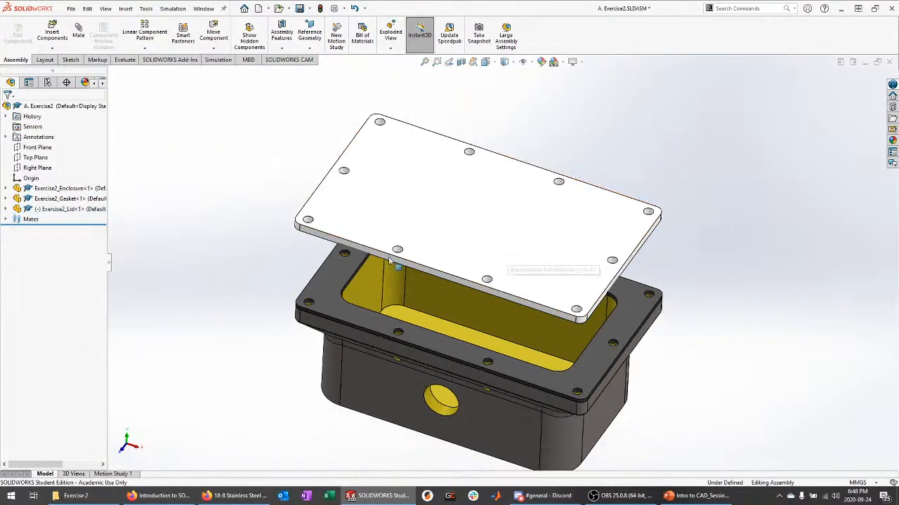
{"action": "scroll", "coordinate": [390, 260], "scroll_direction": "down", "scroll_amount": 2}
Make the lid transparent and mate its front-left corner hole concentric with the matching enclosure hole, closing the Mate command.
{"action": "right_click", "coordinate": [85, 209]}
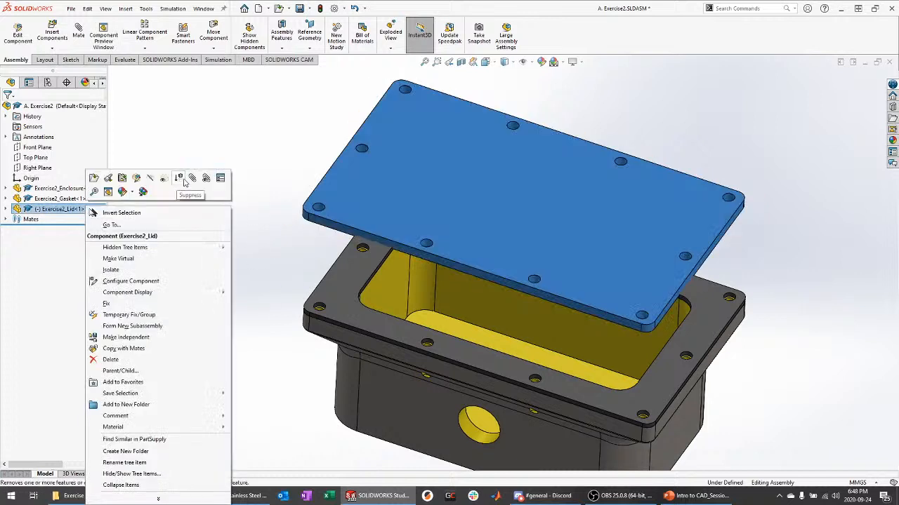
{"action": "left_click", "coordinate": [163, 179]}
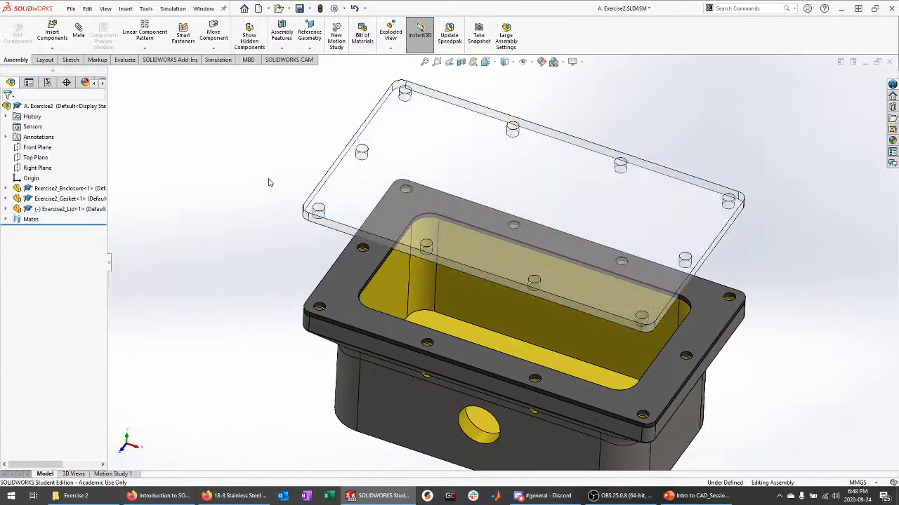
{"action": "left_click", "coordinate": [78, 28]}
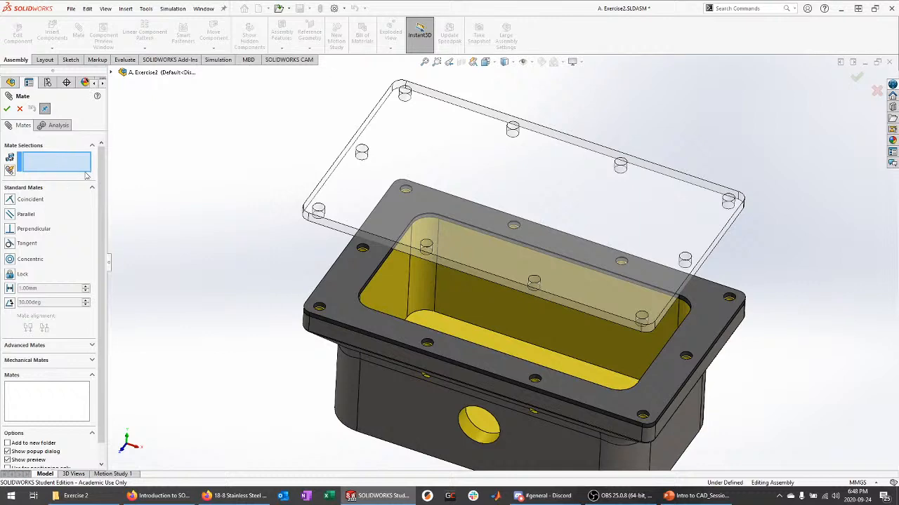
{"action": "scroll", "coordinate": [290, 252], "scroll_direction": "down", "scroll_amount": 8}
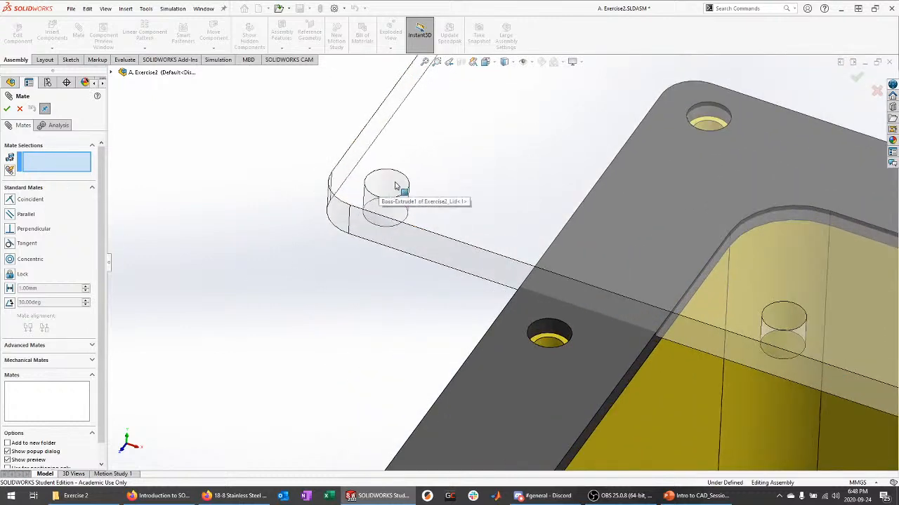
{"action": "left_click", "coordinate": [396, 186]}
{"action": "scroll", "coordinate": [327, 194], "scroll_direction": "up", "scroll_amount": 5}
{"action": "middle_click_drag", "start_coordinate": [371, 231], "coordinate": [370, 269]}
{"action": "scroll", "coordinate": [448, 269], "scroll_direction": "down", "scroll_amount": 5}
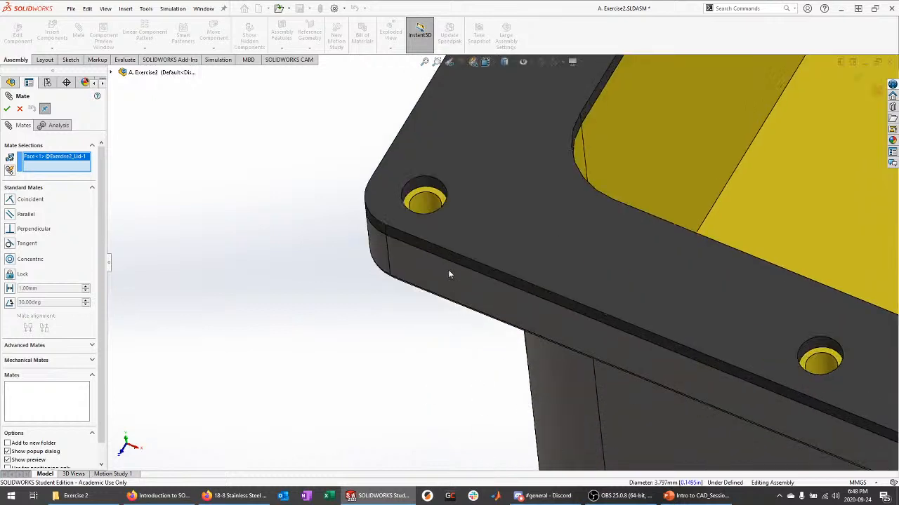
{"action": "left_click", "coordinate": [426, 209]}
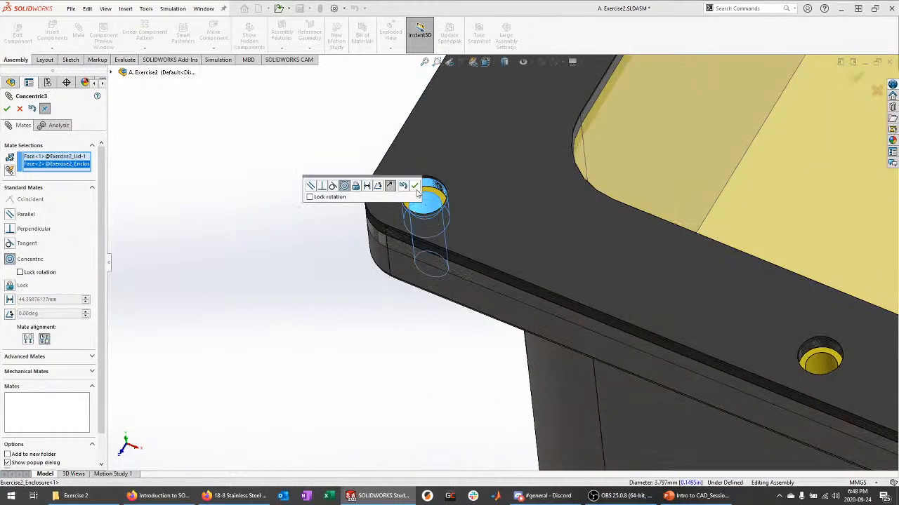
{"action": "left_click", "coordinate": [415, 186]}
{"action": "scroll", "coordinate": [267, 284], "scroll_direction": "up", "scroll_amount": 5}
{"action": "middle_click_drag", "start_coordinate": [257, 290], "coordinate": [353, 239]}
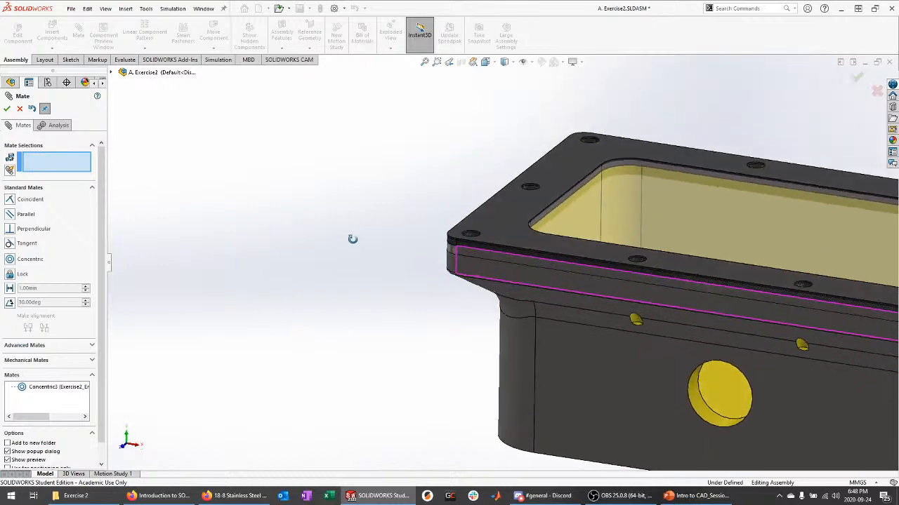
{"action": "left_click", "coordinate": [7, 109]}
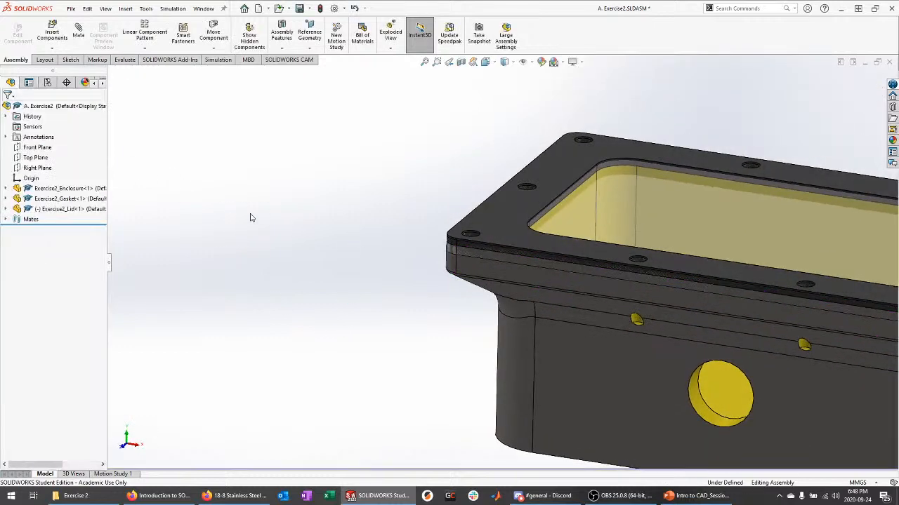
Examine how the lid sits relative to the gasket and the enclosure flange around the front-left corner.
{"action": "scroll", "coordinate": [375, 257], "scroll_direction": "up", "scroll_amount": 3}
{"action": "scroll", "coordinate": [617, 282], "scroll_direction": "down", "scroll_amount": 2}
{"action": "scroll", "coordinate": [393, 263], "scroll_direction": "down", "scroll_amount": 4}
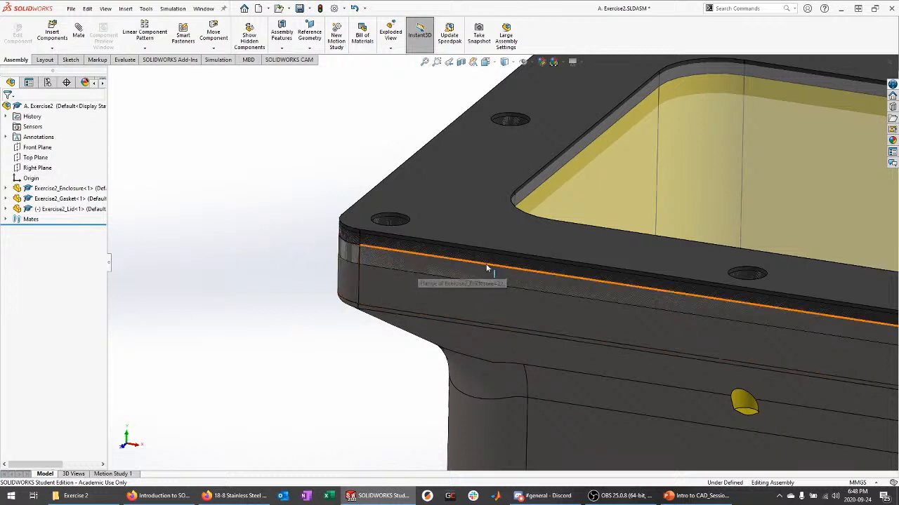
{"action": "middle_click_drag", "start_coordinate": [454, 273], "coordinate": [285, 274]}
{"action": "scroll", "coordinate": [372, 274], "scroll_direction": "down", "scroll_amount": 4}
{"action": "scroll", "coordinate": [285, 275], "scroll_direction": "up", "scroll_amount": 5}
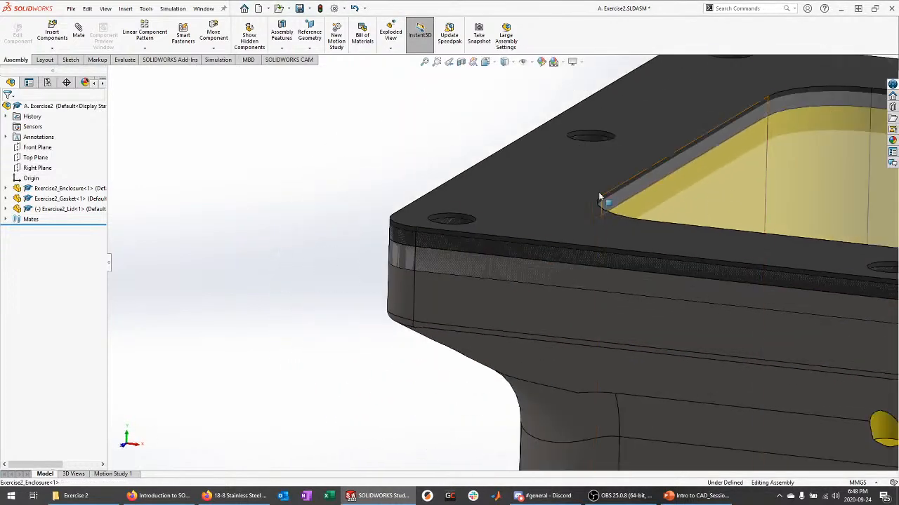
{"action": "middle_click_drag", "start_coordinate": [599, 192], "coordinate": [656, 241]}
{"action": "left_click", "coordinate": [664, 234]}
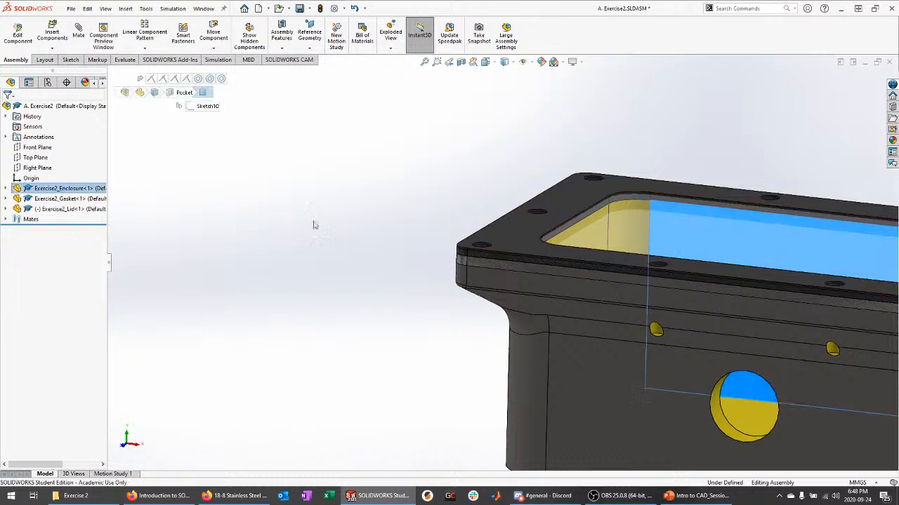
{"action": "left_click", "coordinate": [313, 224]}
{"action": "middle_click_drag", "start_coordinate": [539, 211], "coordinate": [560, 254]}
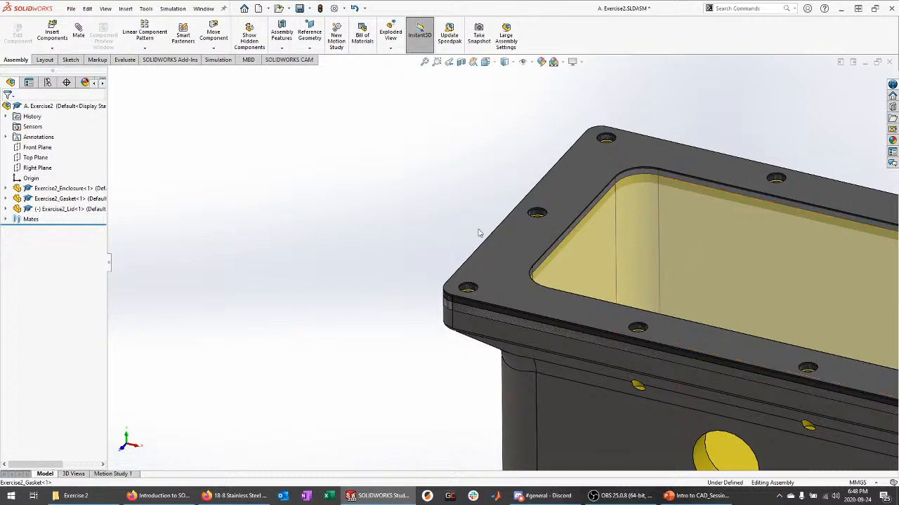
Turn off the lid's transparency and raise the lid along its mated hole axis until it clears the gasket.
{"action": "right_click", "coordinate": [70, 210]}
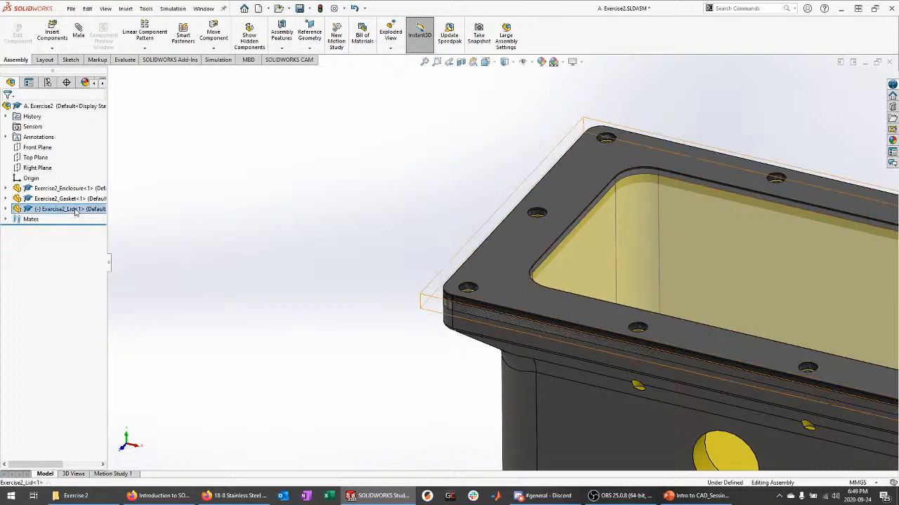
{"action": "left_click", "coordinate": [152, 180]}
{"action": "scroll", "coordinate": [477, 239], "scroll_direction": "up", "scroll_amount": 2}
{"action": "scroll", "coordinate": [677, 321], "scroll_direction": "down", "scroll_amount": 2}
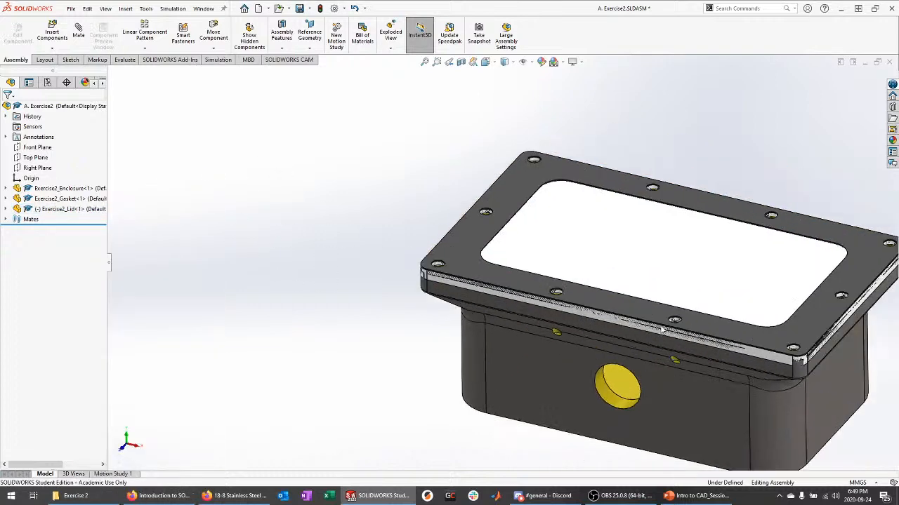
{"action": "left_click_drag", "start_coordinate": [568, 233], "coordinate": [596, 131]}
{"action": "left_click", "coordinate": [334, 180]}
{"action": "scroll", "coordinate": [273, 189], "scroll_direction": "up", "scroll_amount": 2}
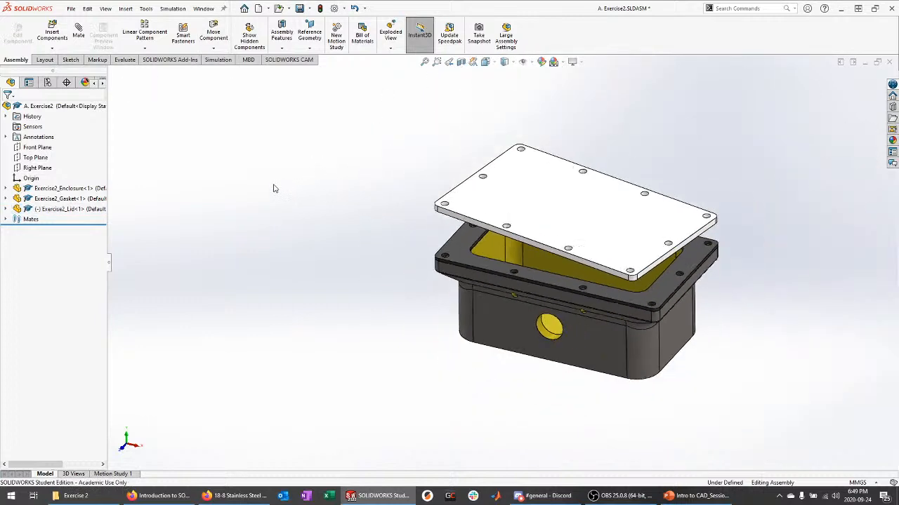
{"action": "scroll", "coordinate": [746, 257], "scroll_direction": "down", "scroll_amount": 3}
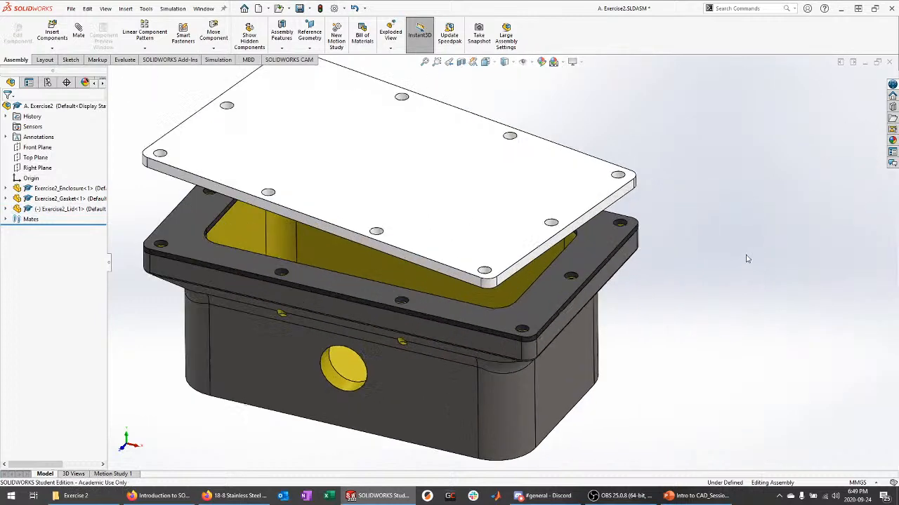
{"action": "left_click", "coordinate": [83, 40]}
{"action": "scroll", "coordinate": [647, 191], "scroll_direction": "down", "scroll_amount": 2}
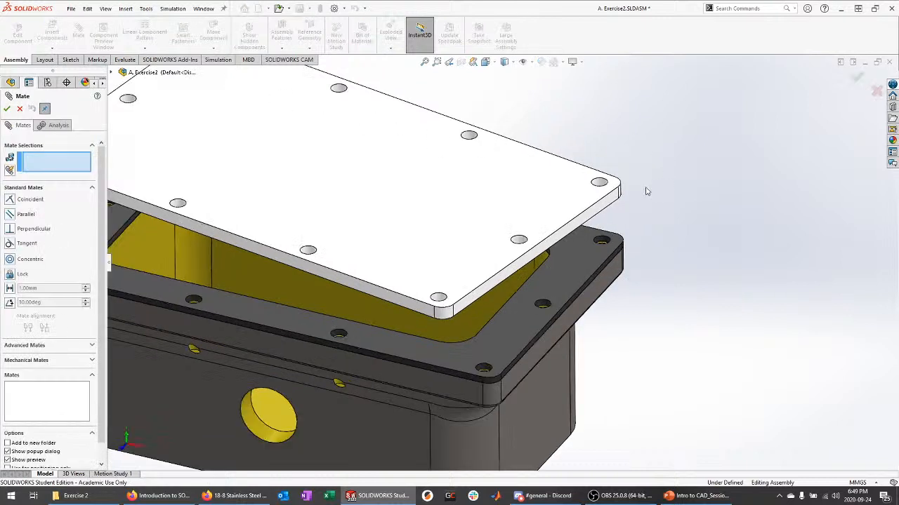
{"action": "left_click", "coordinate": [20, 109]}
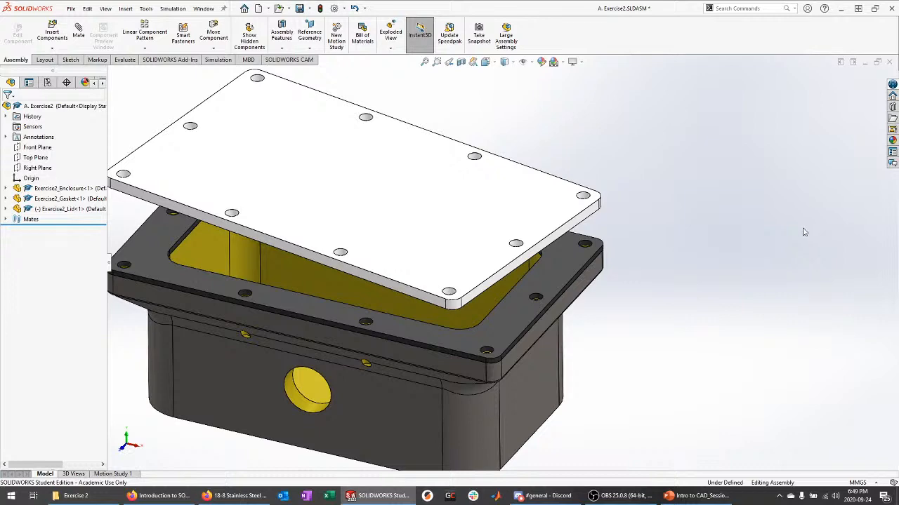
Mate the lid's rear-right corner hole concentric with the matching hole in the enclosure flange.
{"action": "middle_click_drag", "start_coordinate": [741, 176], "coordinate": [717, 163]}
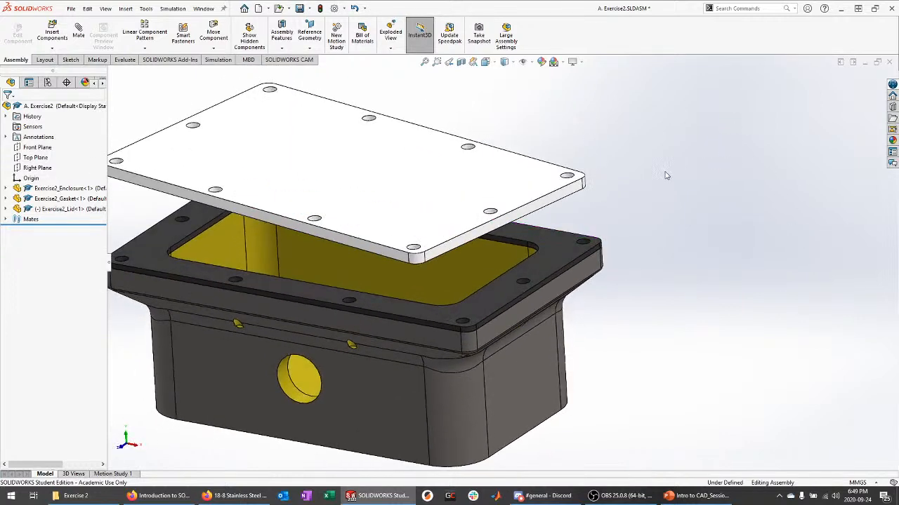
{"action": "middle_click_drag", "start_coordinate": [657, 191], "coordinate": [688, 197]}
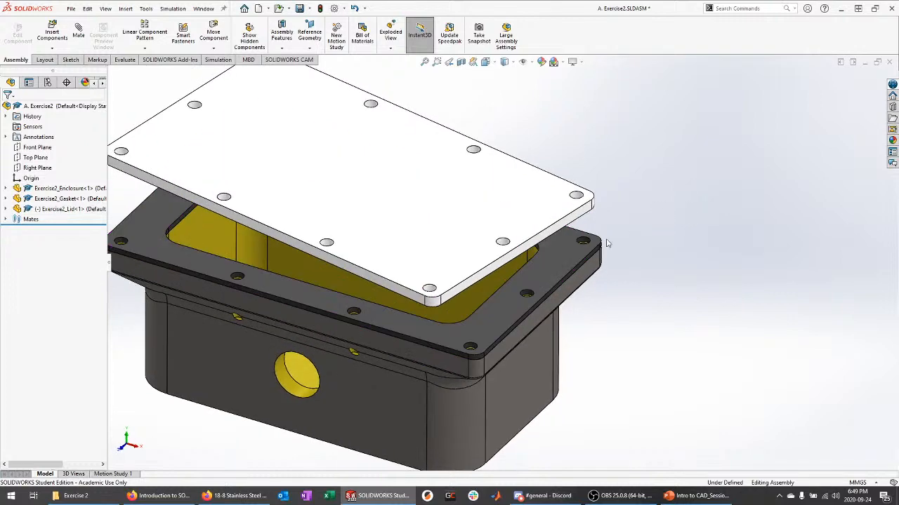
{"action": "mouse_move", "coordinate": [620, 308]}
{"action": "middle_mouse_down"}
{"action": "mouse_move", "coordinate": [646, 303]}
{"action": "mouse_move", "coordinate": [629, 312]}
{"action": "middle_mouse_up"}
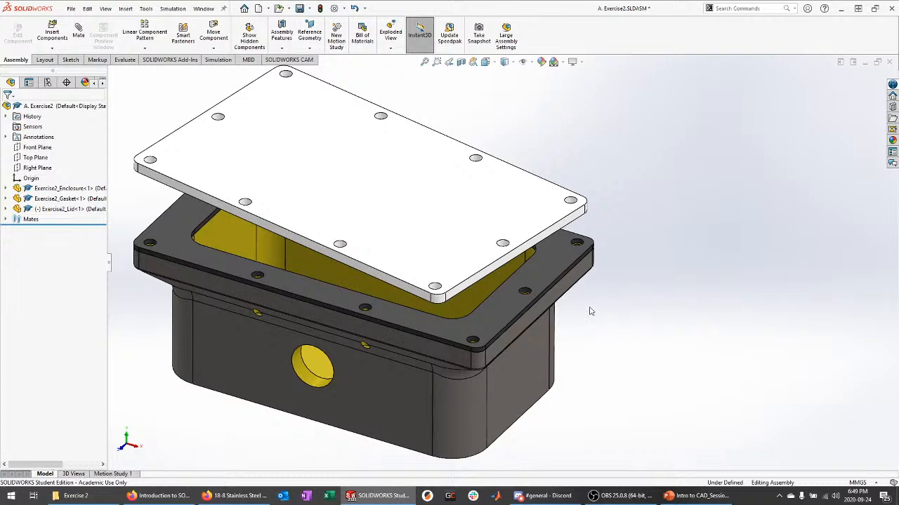
{"action": "middle_click_drag", "start_coordinate": [592, 322], "coordinate": [697, 289]}
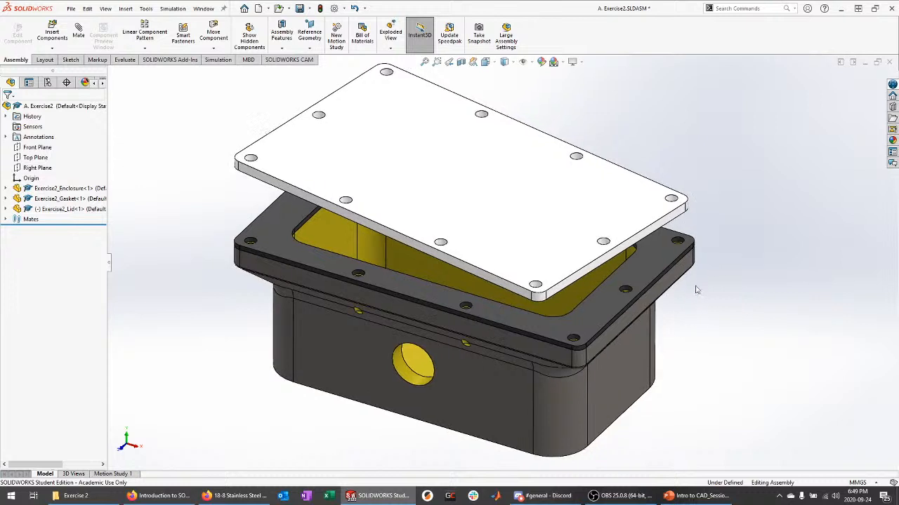
{"action": "left_click", "coordinate": [79, 45]}
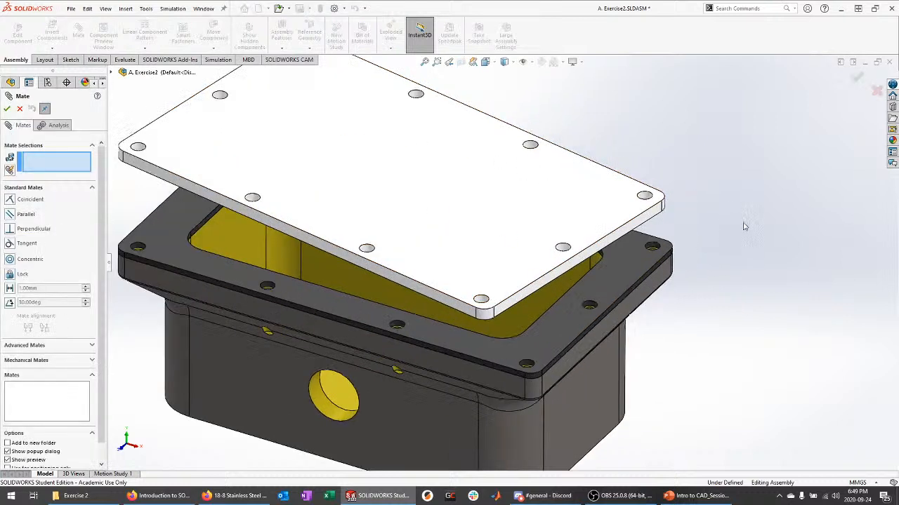
{"action": "scroll", "coordinate": [702, 211], "scroll_direction": "down", "scroll_amount": 8}
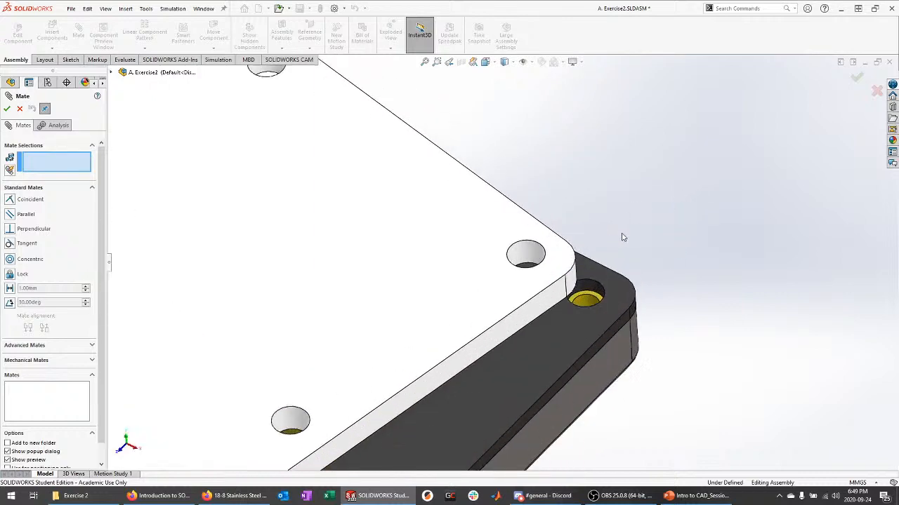
{"action": "left_click", "coordinate": [526, 261]}
{"action": "left_click", "coordinate": [589, 302]}
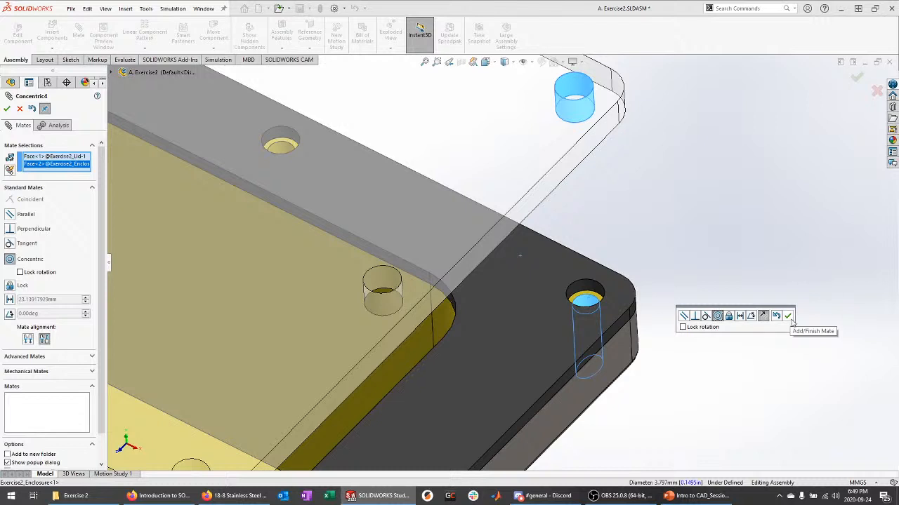
{"action": "left_click", "coordinate": [787, 316]}
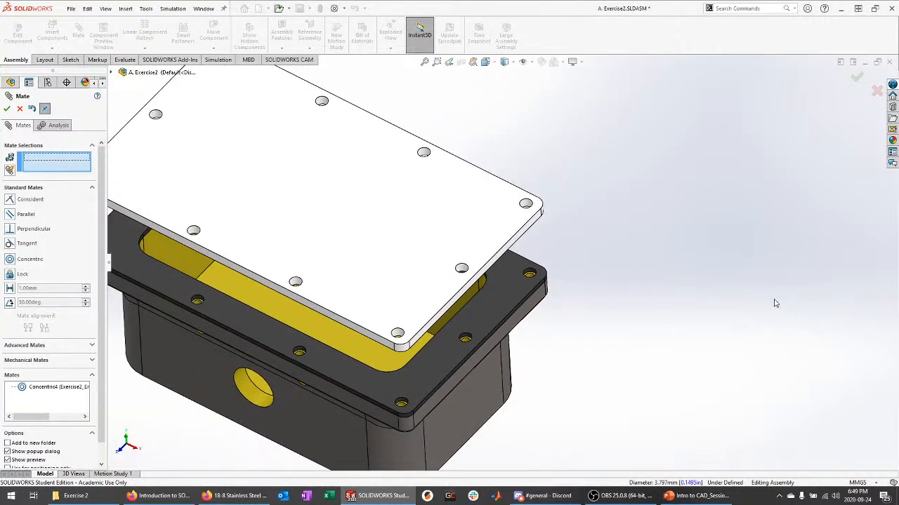
Mate the lid's underside coincident with the gasket's top face and close the Mate command.
{"action": "middle_click_drag", "start_coordinate": [375, 242], "coordinate": [281, 194]}
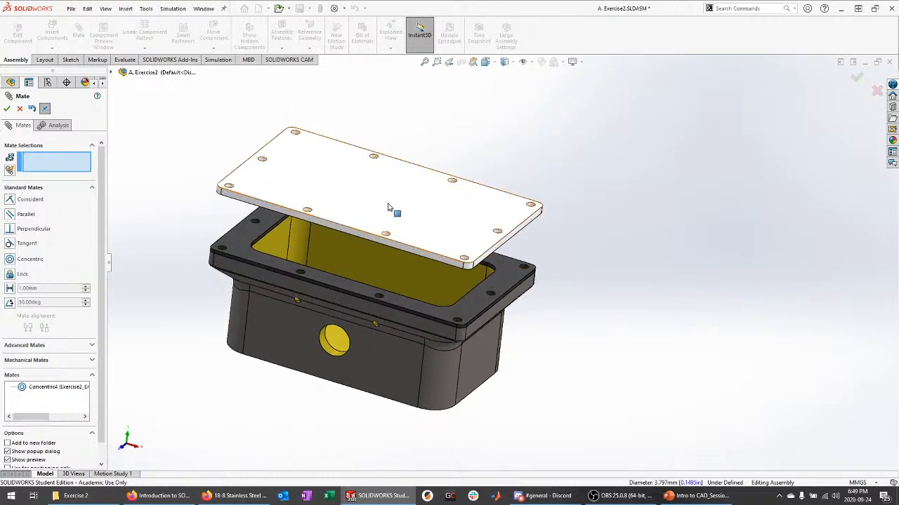
{"action": "middle_click_drag", "start_coordinate": [388, 208], "coordinate": [250, 285]}
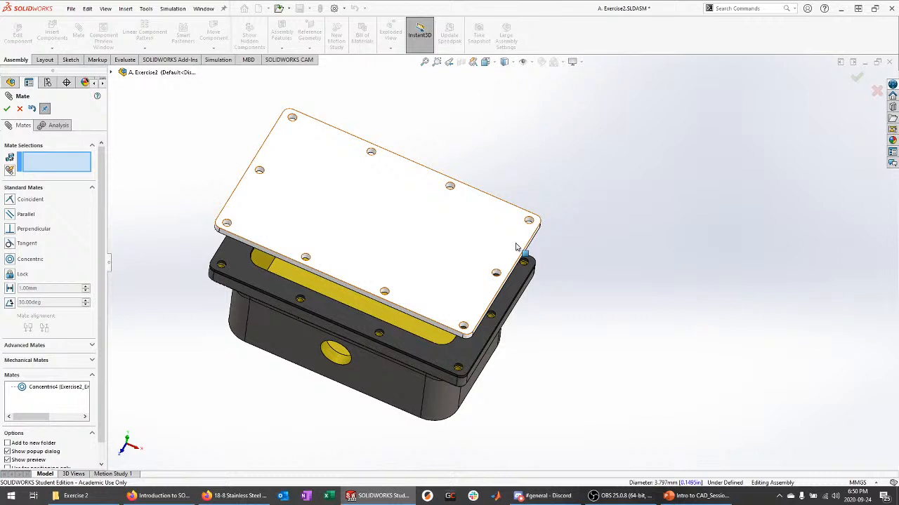
{"action": "middle_click_drag", "start_coordinate": [599, 223], "coordinate": [591, 187]}
{"action": "left_click", "coordinate": [431, 182]}
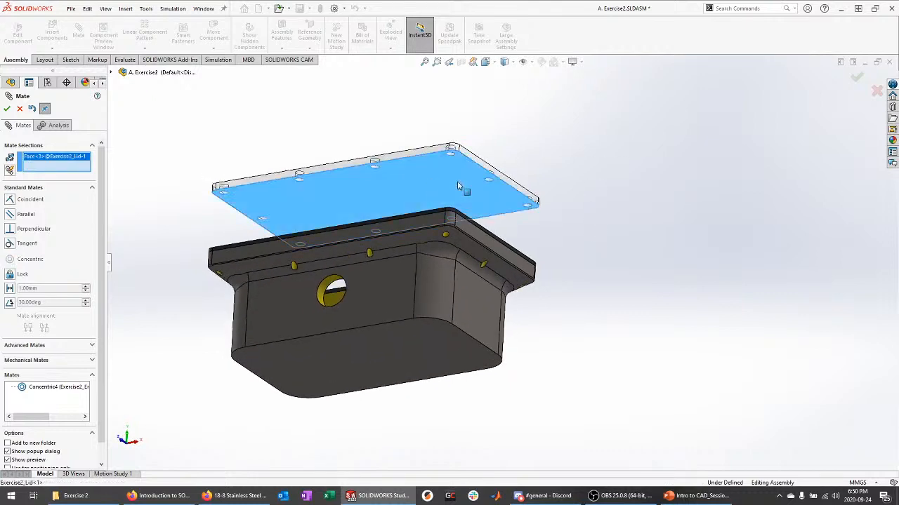
{"action": "middle_click_drag", "start_coordinate": [459, 183], "coordinate": [597, 279]}
{"action": "scroll", "coordinate": [522, 293], "scroll_direction": "down", "scroll_amount": 4}
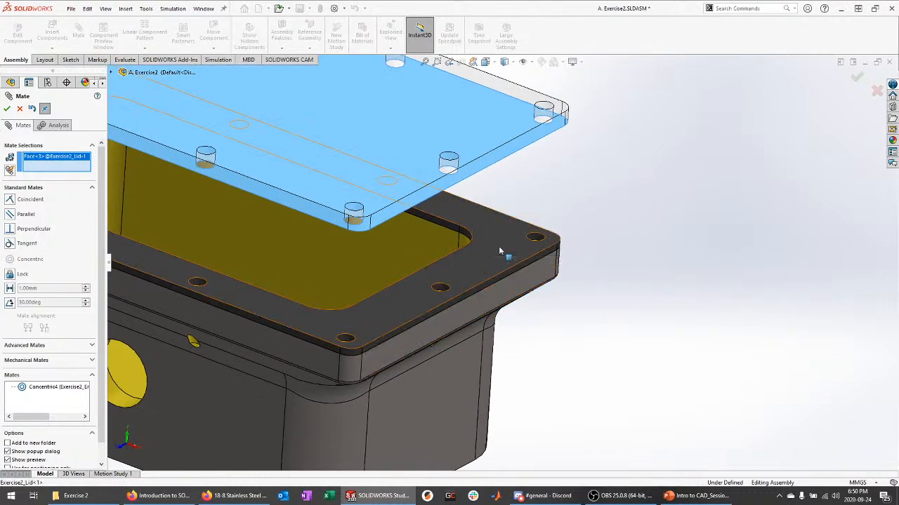
{"action": "left_click", "coordinate": [501, 251]}
{"action": "left_click", "coordinate": [739, 287]}
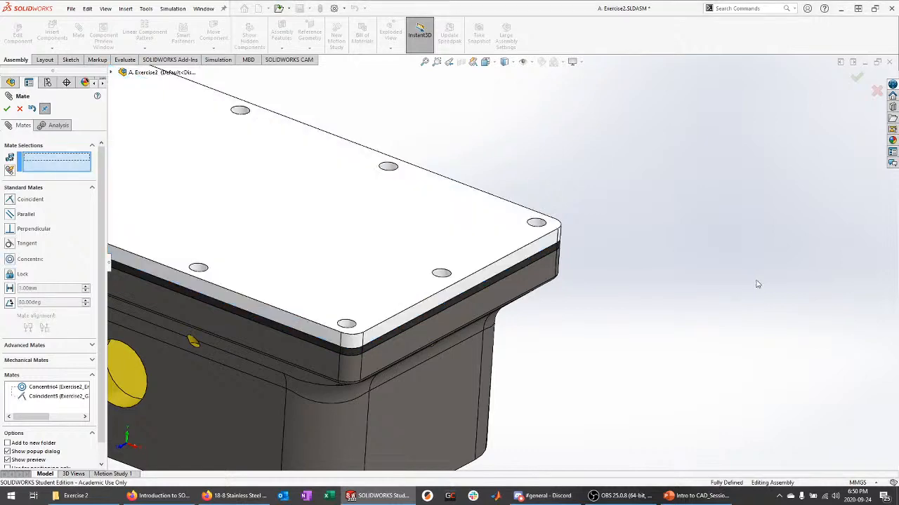
{"action": "scroll", "coordinate": [811, 298], "scroll_direction": "up", "scroll_amount": 3}
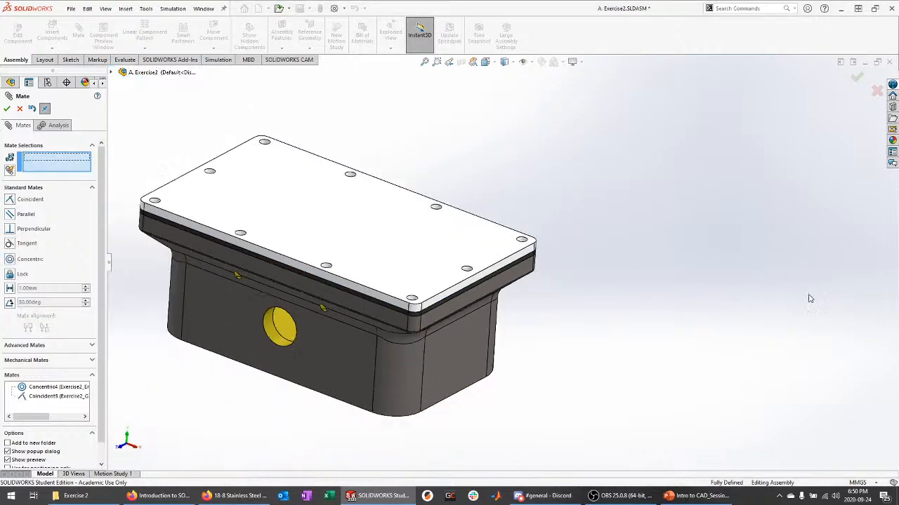
{"action": "left_click", "coordinate": [7, 108]}
Check that the lid is fully constrained by trying to move it on the enclosure, and clear the selection.
{"action": "middle_click_drag", "start_coordinate": [521, 188], "coordinate": [539, 185]}
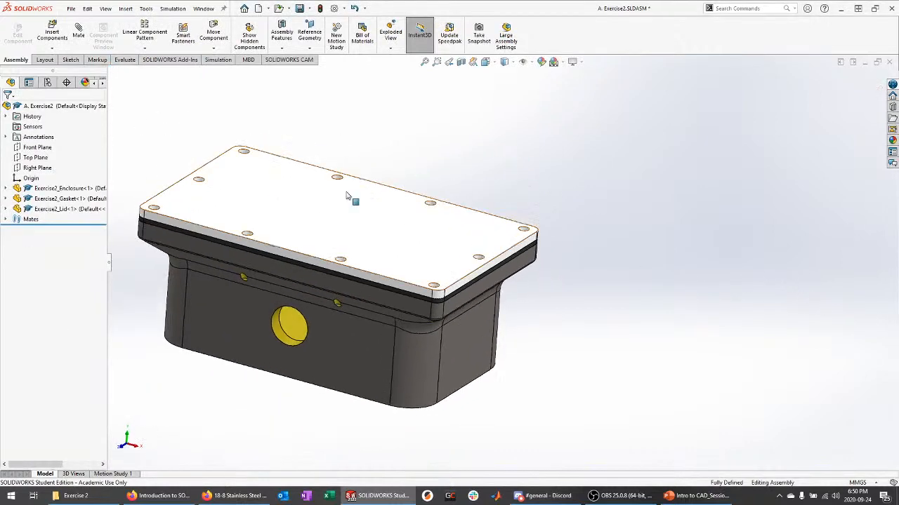
{"action": "mouse_move", "coordinate": [40, 196]}
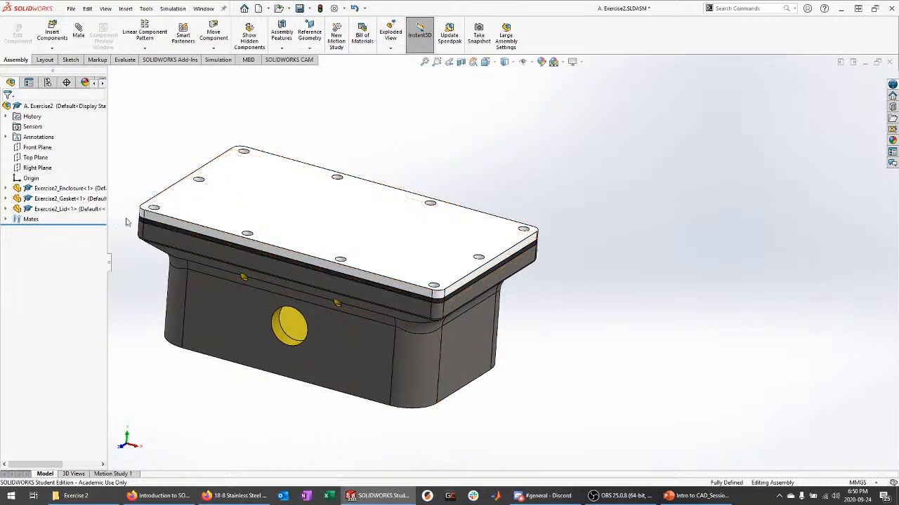
{"action": "left_click", "coordinate": [397, 256]}
{"action": "left_click", "coordinate": [643, 226]}
{"action": "scroll", "coordinate": [520, 296], "scroll_direction": "up", "scroll_amount": 2}
{"action": "scroll", "coordinate": [411, 261], "scroll_direction": "down", "scroll_amount": 2}
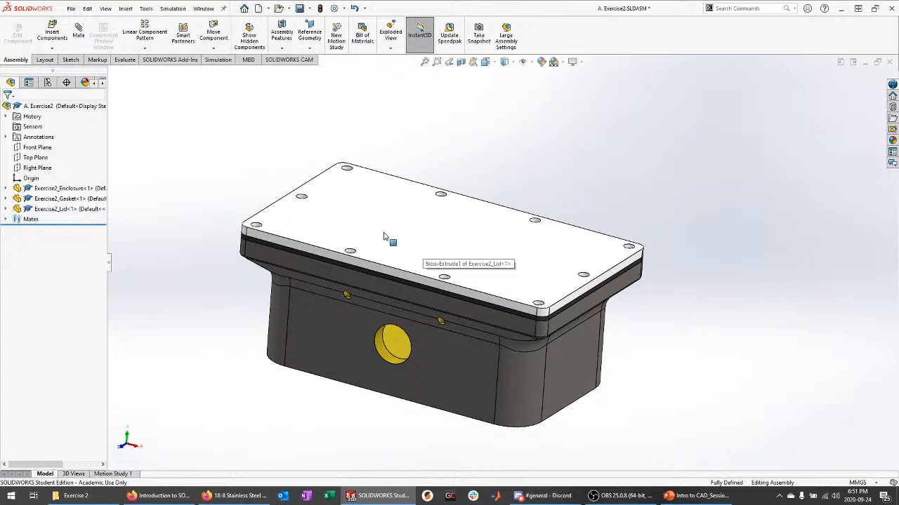
{"action": "left_click_drag", "start_coordinate": [455, 234], "coordinate": [378, 207]}
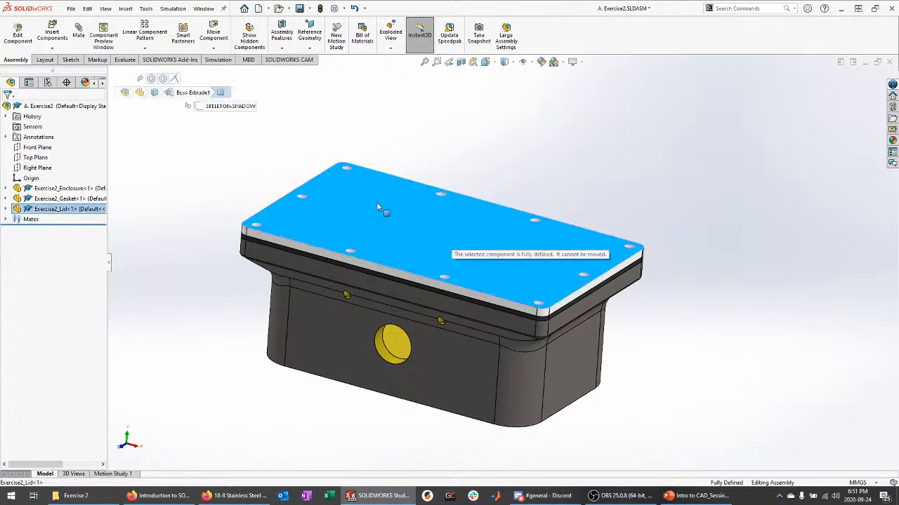
{"action": "left_click", "coordinate": [240, 167]}
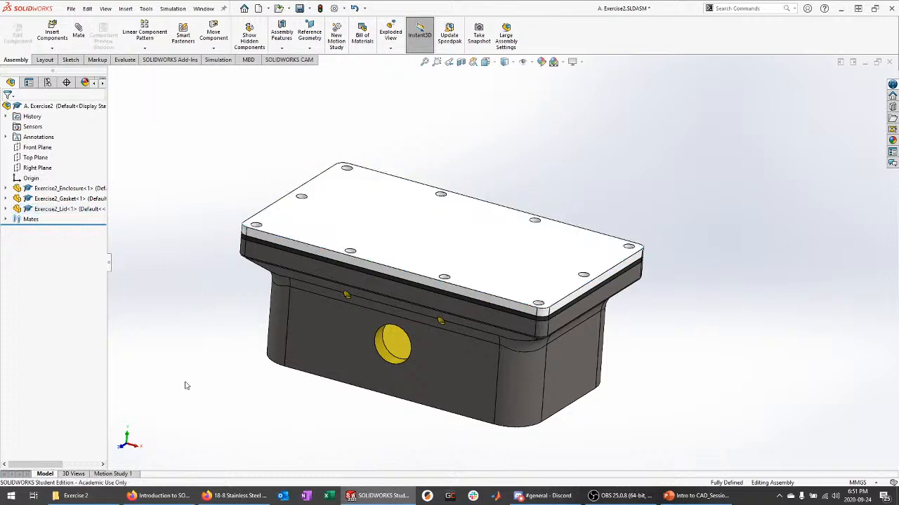
Consult the Exercise 2 slide in PowerPoint, return to SOLIDWORKS and insert Connectors_Binder_4-pin_Male beside the enclosure.
{"action": "left_click", "coordinate": [696, 495]}
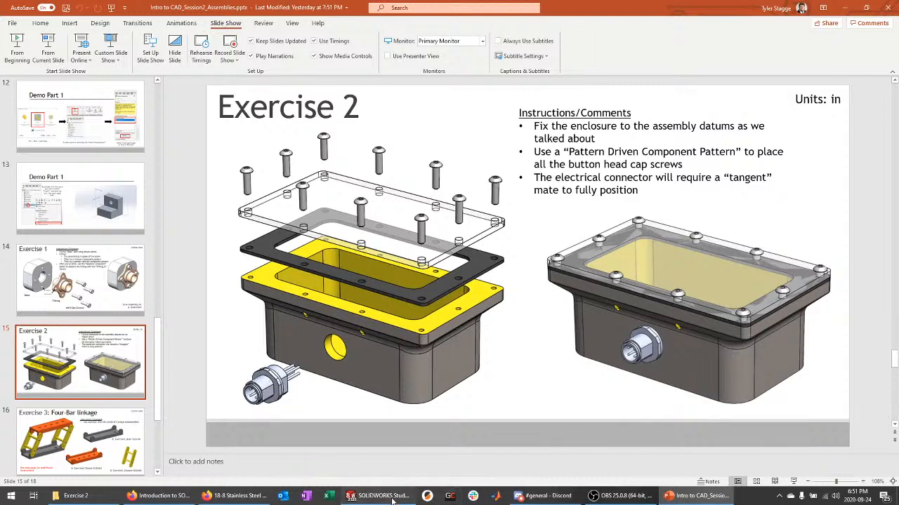
{"action": "left_click", "coordinate": [410, 492]}
{"action": "left_click", "coordinate": [53, 32]}
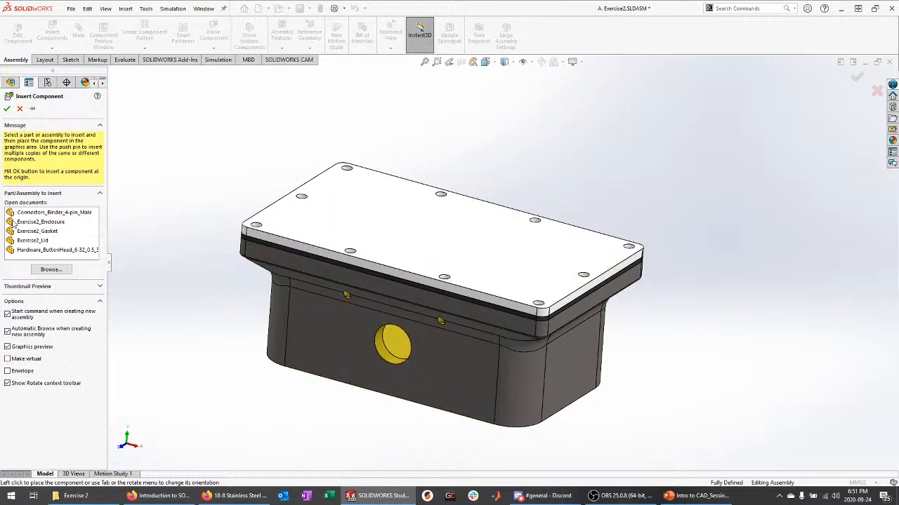
{"action": "left_click", "coordinate": [78, 217]}
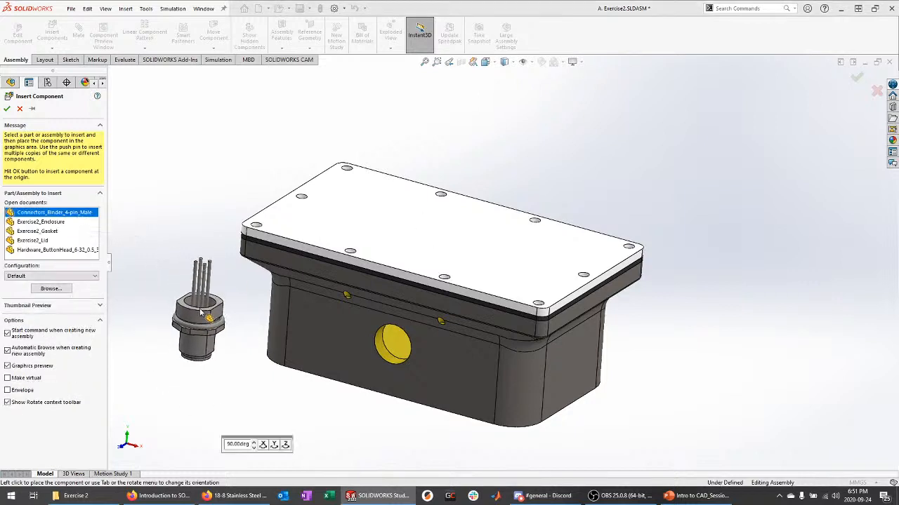
{"action": "left_click", "coordinate": [205, 319]}
Move the connector in front of the enclosure wall that has the large round hole.
{"action": "middle_click_drag", "start_coordinate": [241, 312], "coordinate": [308, 347]}
{"action": "left_click_drag", "start_coordinate": [344, 423], "coordinate": [672, 390]}
{"action": "left_click", "coordinate": [734, 443]}
{"action": "scroll", "coordinate": [587, 331], "scroll_direction": "up", "scroll_amount": 1}
{"action": "scroll", "coordinate": [586, 331], "scroll_direction": "down", "scroll_amount": 1}
{"action": "scroll", "coordinate": [510, 358], "scroll_direction": "down", "scroll_amount": 1}
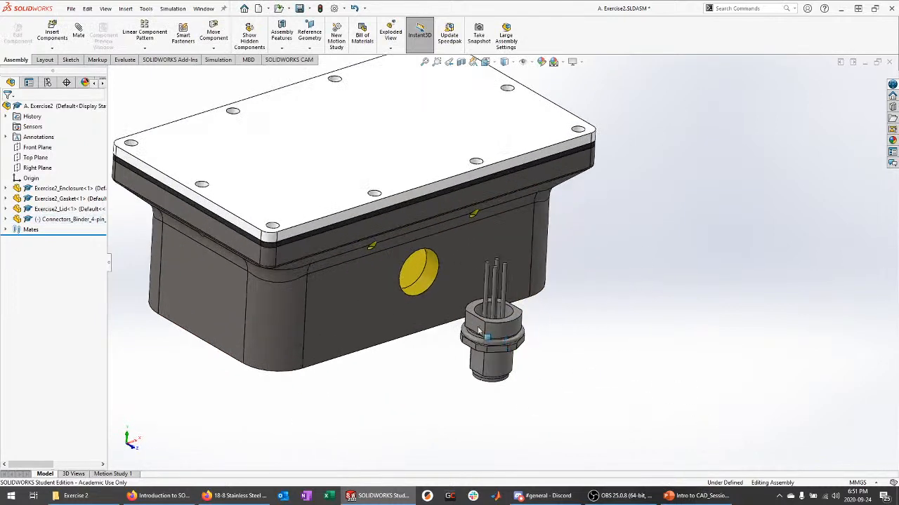
{"action": "left_click", "coordinate": [79, 33]}
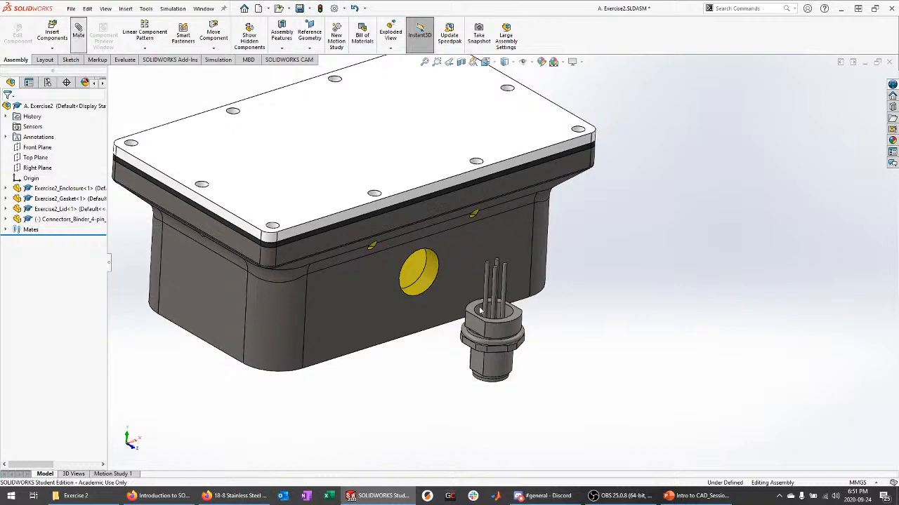
{"action": "scroll", "coordinate": [484, 351], "scroll_direction": "down", "scroll_amount": 3}
{"action": "middle_click_drag", "start_coordinate": [593, 353], "coordinate": [631, 311]}
{"action": "key", "text": "Escape"}
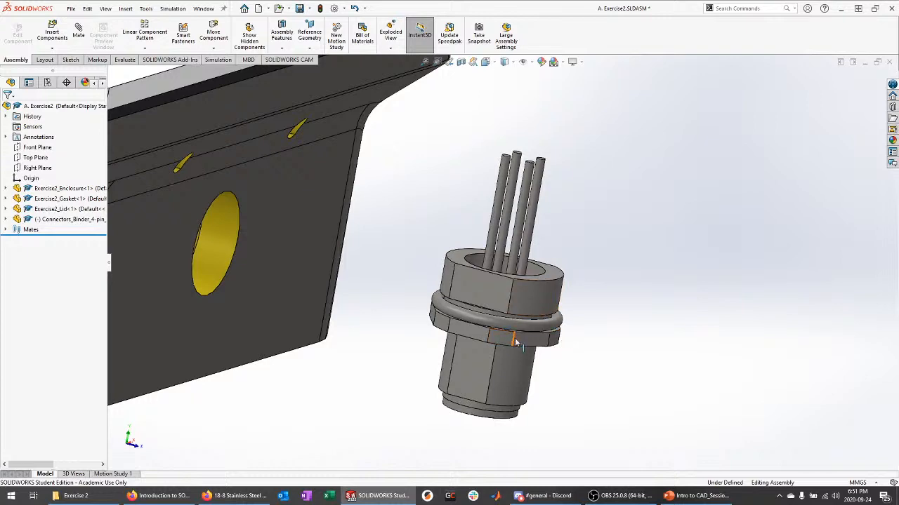
Examine the connector's flat and rounded sides, highlighting the four curved faces above and below its flange and clearing the selection.
{"action": "mouse_move", "coordinate": [573, 336]}
{"action": "middle_mouse_down"}
{"action": "mouse_move", "coordinate": [572, 311]}
{"action": "mouse_move", "coordinate": [568, 321]}
{"action": "middle_mouse_up"}
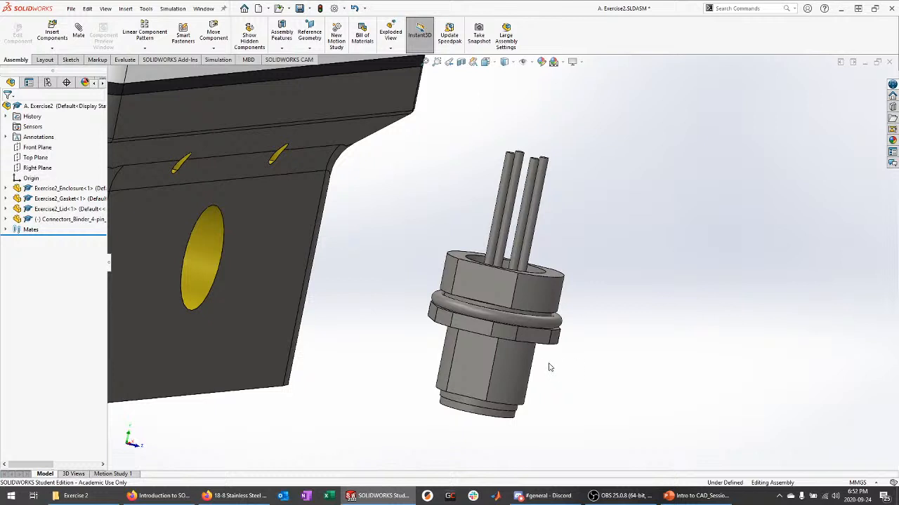
{"action": "mouse_move", "coordinate": [550, 367]}
{"action": "middle_mouse_down"}
{"action": "mouse_move", "coordinate": [553, 232]}
{"action": "mouse_move", "coordinate": [556, 293]}
{"action": "mouse_move", "coordinate": [564, 232]}
{"action": "mouse_move", "coordinate": [543, 374]}
{"action": "mouse_move", "coordinate": [546, 362]}
{"action": "middle_mouse_up"}
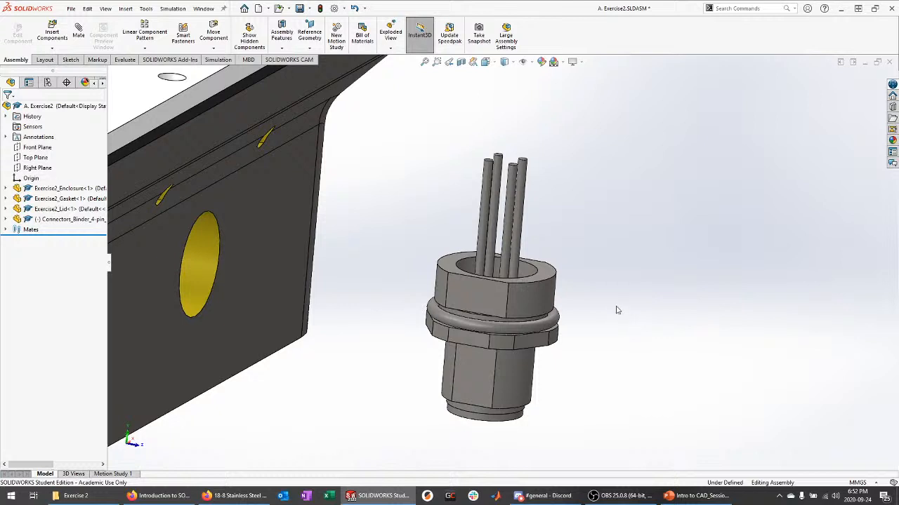
{"action": "scroll", "coordinate": [534, 375], "scroll_direction": "down", "scroll_amount": 1}
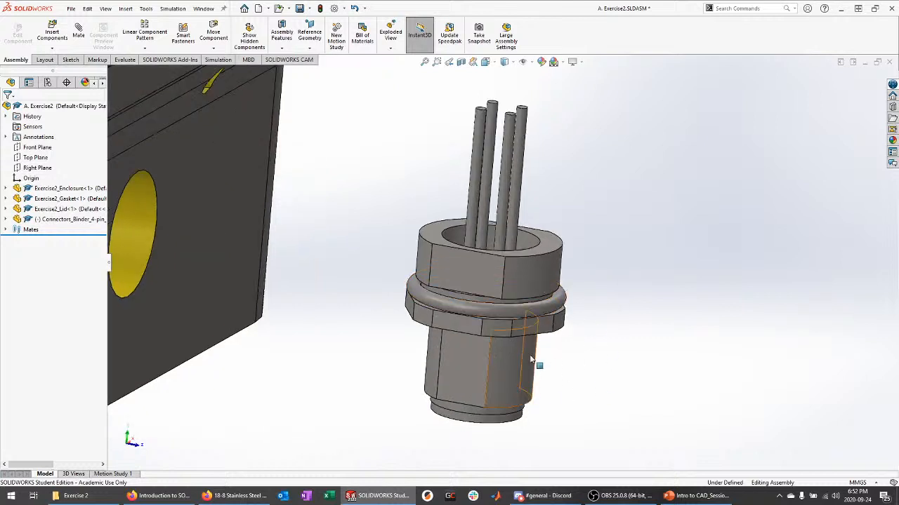
{"action": "middle_click_drag", "start_coordinate": [532, 361], "coordinate": [554, 337]}
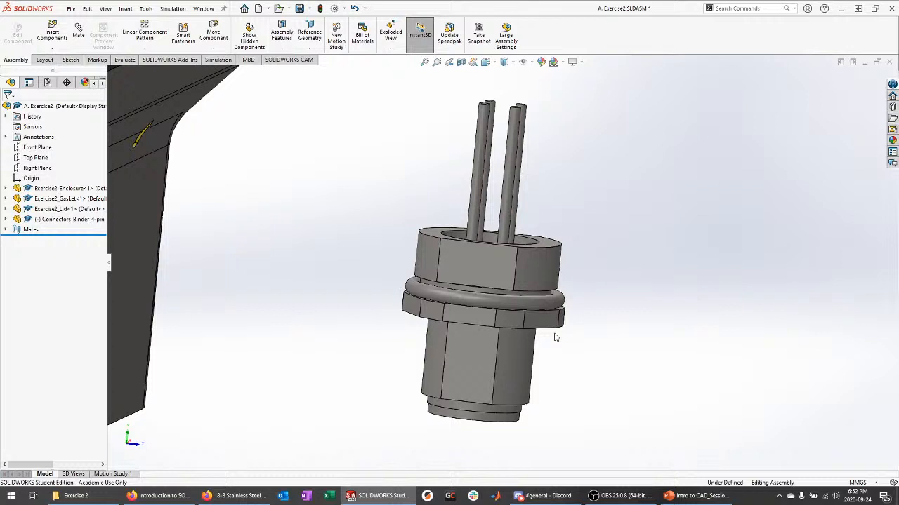
{"action": "left_click", "coordinate": [538, 386]}
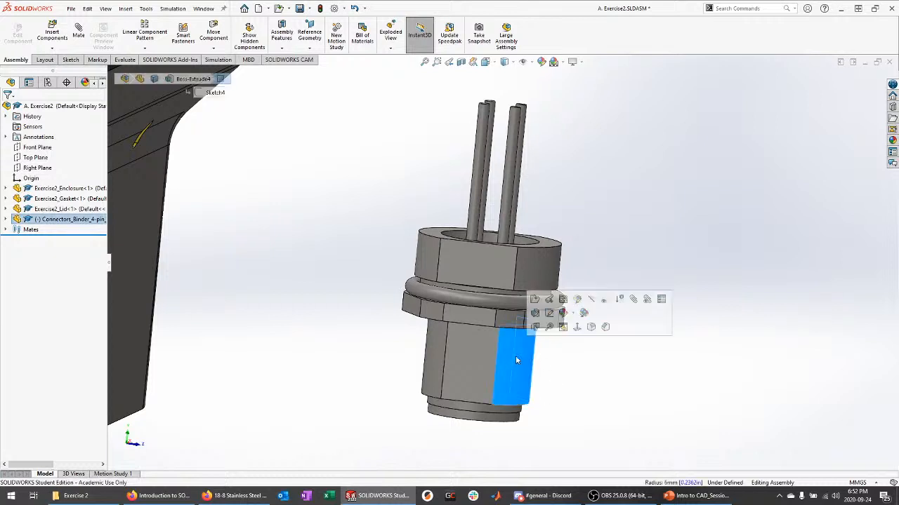
{"action": "left_click", "coordinate": [538, 265], "text": "ctrl"}
{"action": "left_click", "coordinate": [429, 259], "text": "ctrl"}
{"action": "left_click", "coordinate": [438, 346], "text": "ctrl"}
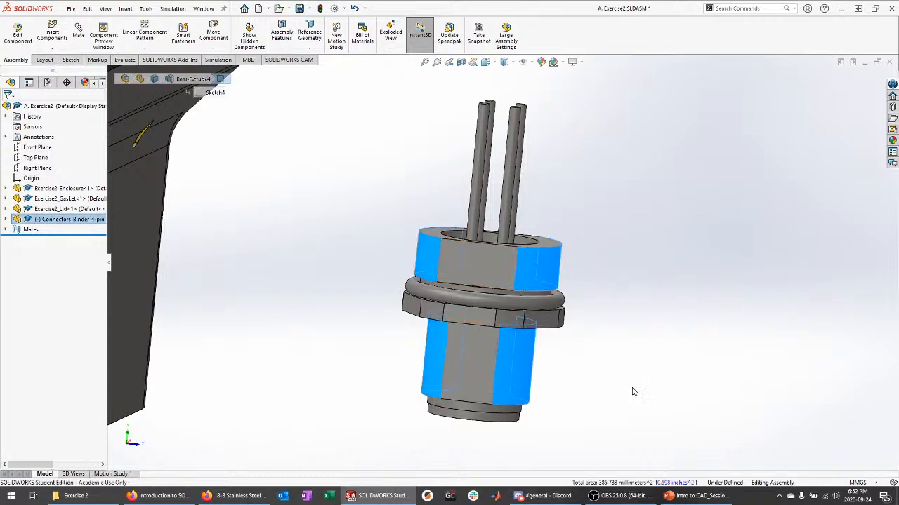
{"action": "left_click", "coordinate": [634, 320]}
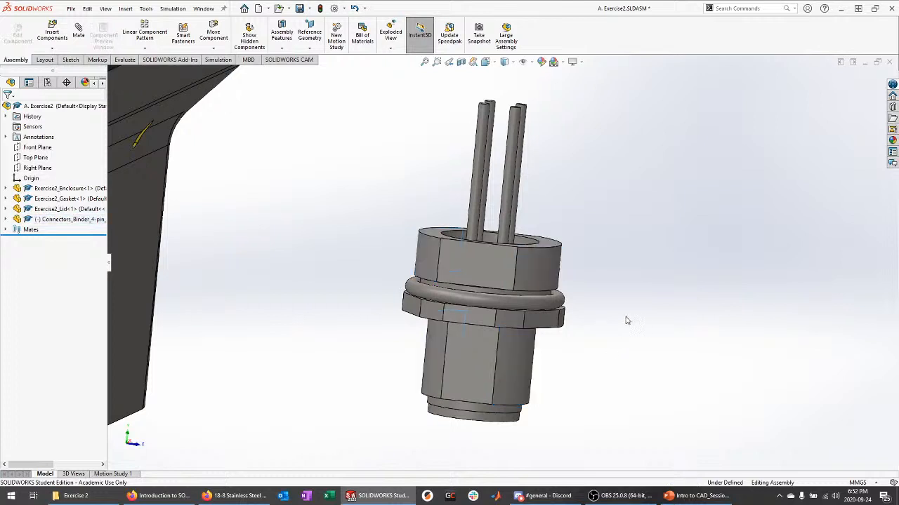
{"action": "middle_click_drag", "start_coordinate": [612, 265], "coordinate": [584, 280]}
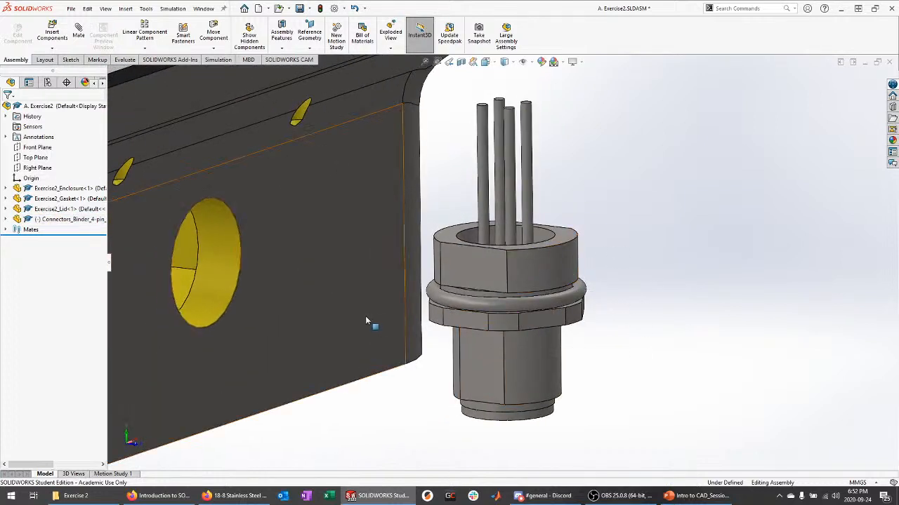
Add a concentric mate between the connector's curved face above the flange and the large round hole in the enclosure wall.
{"action": "left_click", "coordinate": [79, 34]}
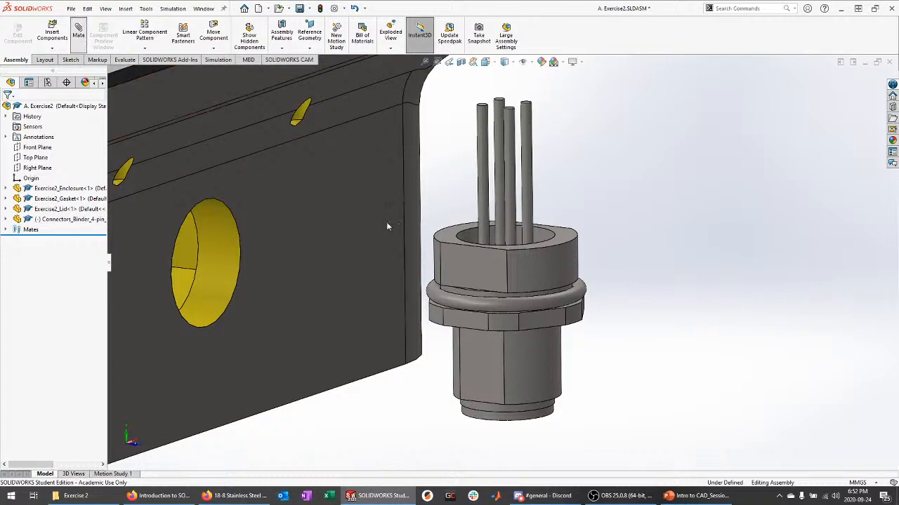
{"action": "left_click", "coordinate": [553, 273]}
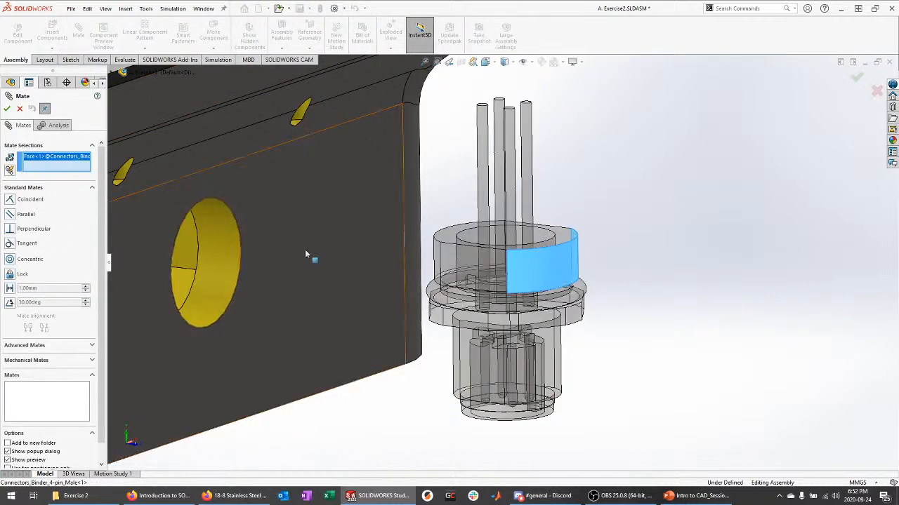
{"action": "middle_click_drag", "start_coordinate": [284, 257], "coordinate": [416, 276]}
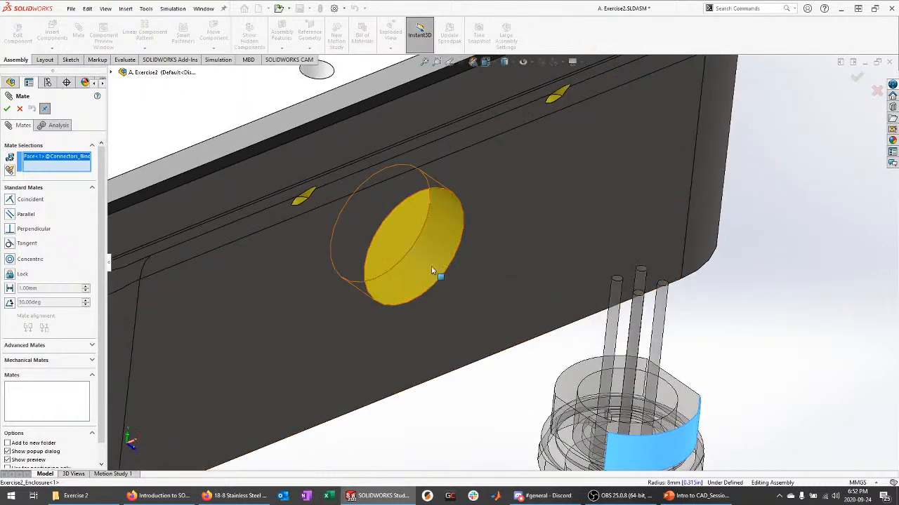
{"action": "left_click", "coordinate": [432, 271]}
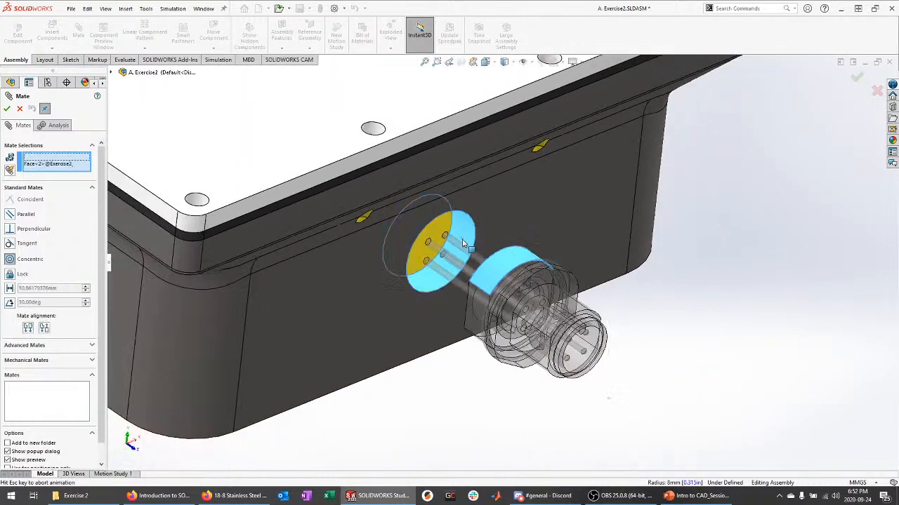
{"action": "left_click", "coordinate": [462, 241]}
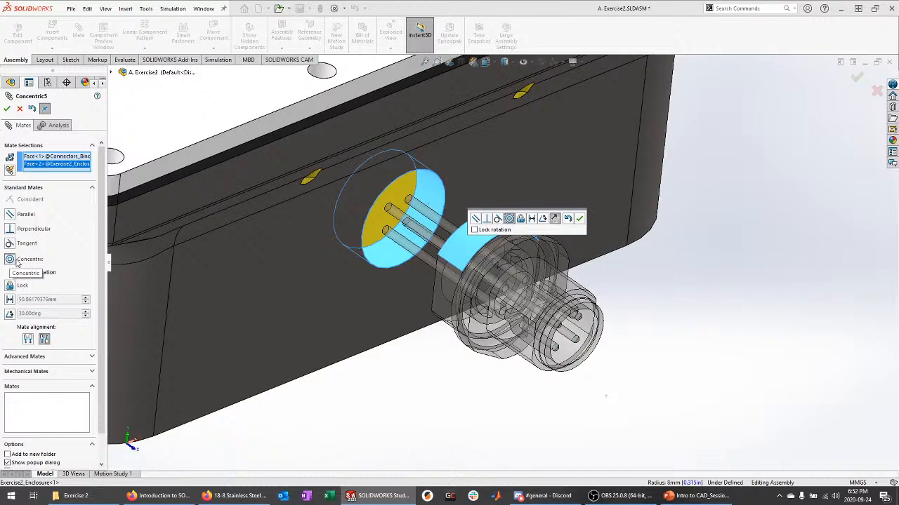
{"action": "left_click", "coordinate": [579, 219]}
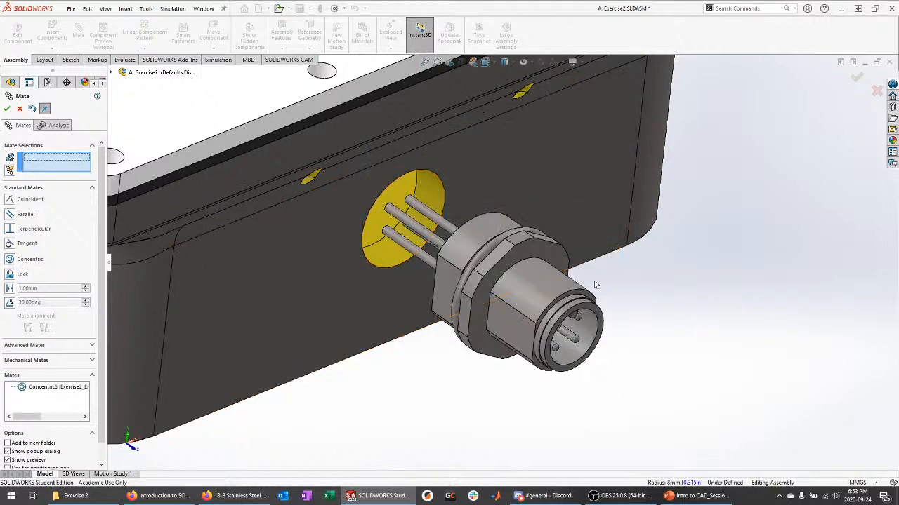
{"action": "middle_click_drag", "start_coordinate": [604, 330], "coordinate": [660, 278]}
{"action": "scroll", "coordinate": [502, 352], "scroll_direction": "down", "scroll_amount": 2}
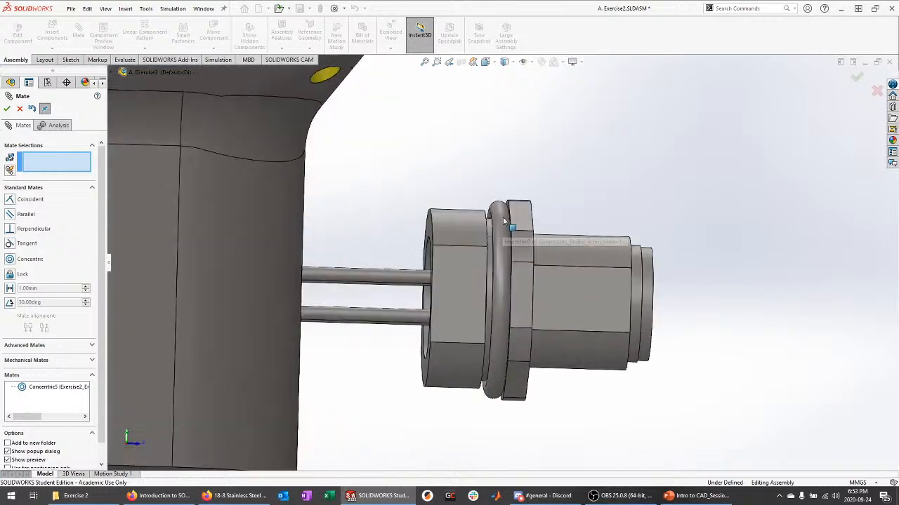
{"action": "middle_click_drag", "start_coordinate": [466, 187], "coordinate": [506, 243]}
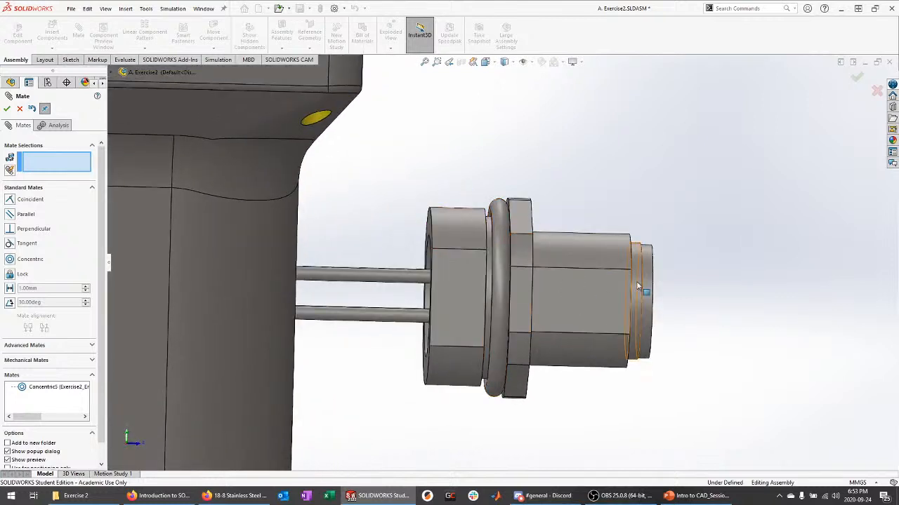
{"action": "left_click", "coordinate": [503, 215]}
{"action": "middle_click_drag", "start_coordinate": [453, 182], "coordinate": [470, 190]}
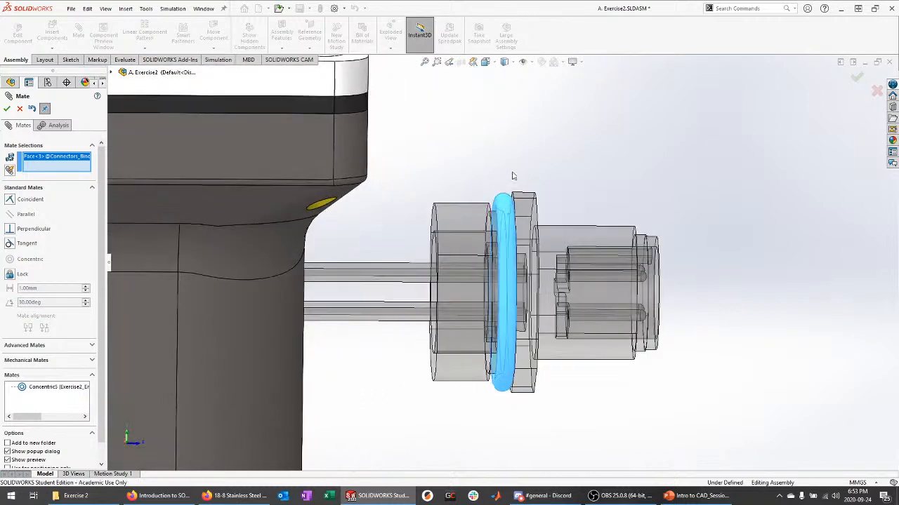
{"action": "left_click", "coordinate": [7, 108]}
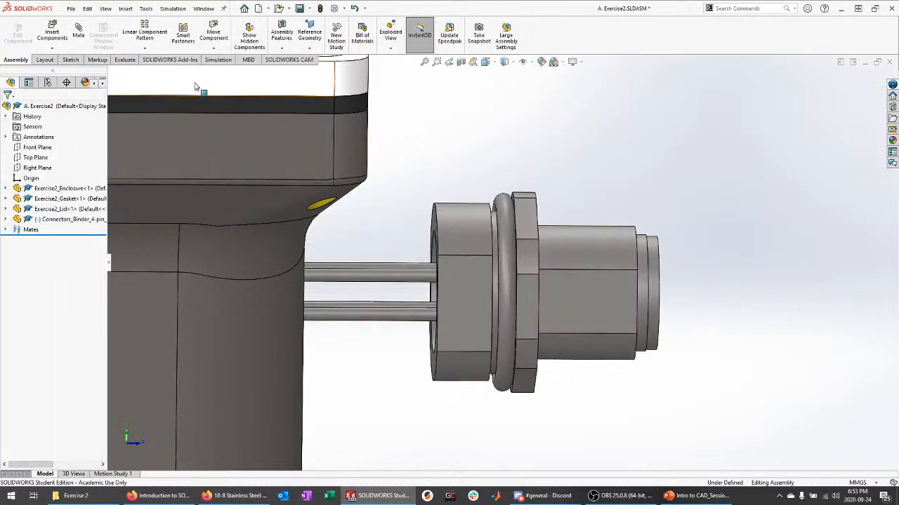
Set up a tangent mate between the connector's O-ring face and the outer enclosure wall around the hole.
{"action": "left_click", "coordinate": [79, 36]}
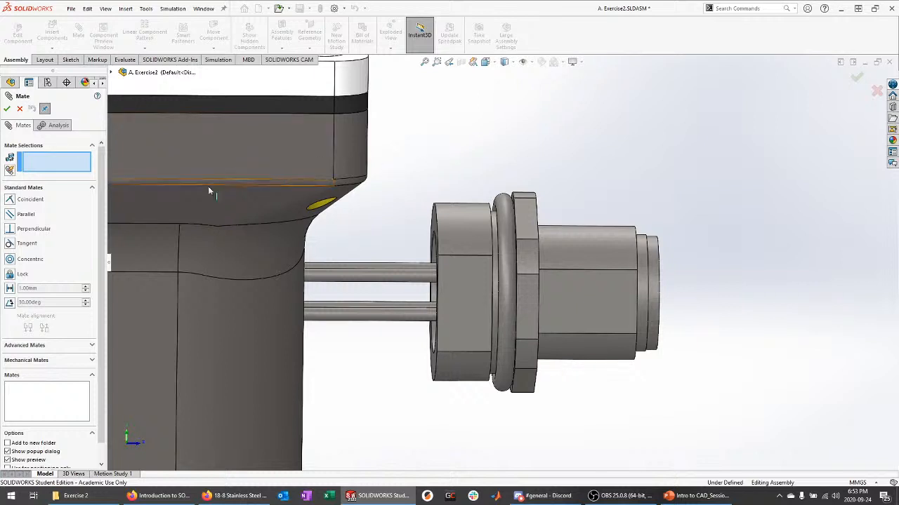
{"action": "left_click", "coordinate": [505, 207]}
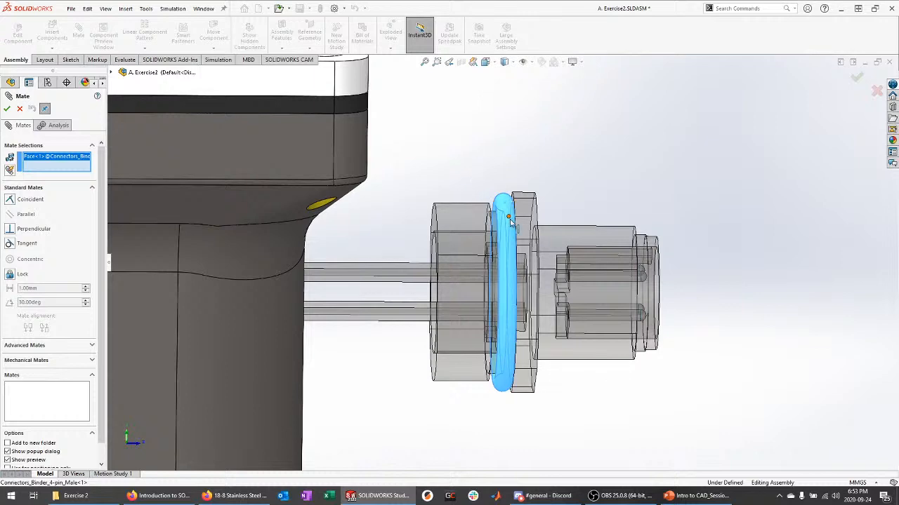
{"action": "middle_click_drag", "start_coordinate": [500, 175], "coordinate": [353, 199]}
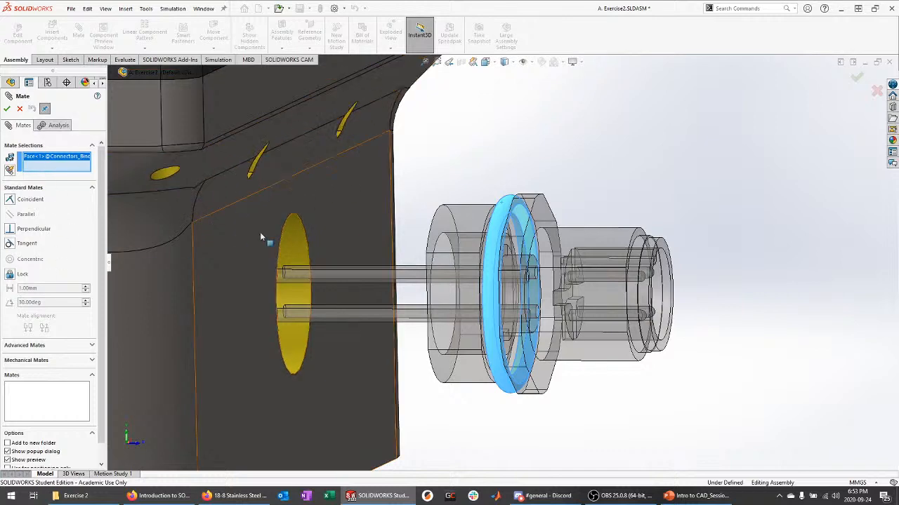
{"action": "left_click", "coordinate": [344, 202]}
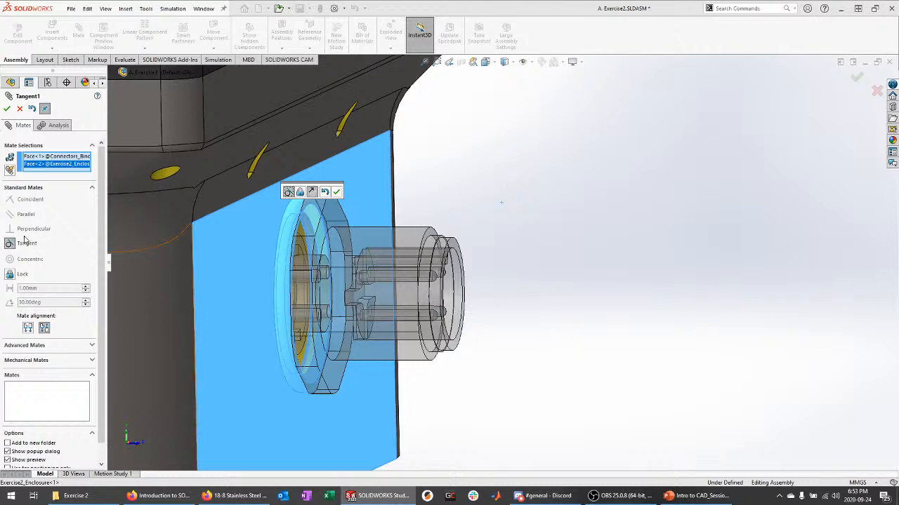
{"action": "middle_click_drag", "start_coordinate": [503, 209], "coordinate": [468, 205]}
{"action": "scroll", "coordinate": [522, 213], "scroll_direction": "up", "scroll_amount": 3}
{"action": "scroll", "coordinate": [390, 247], "scroll_direction": "down", "scroll_amount": 3}
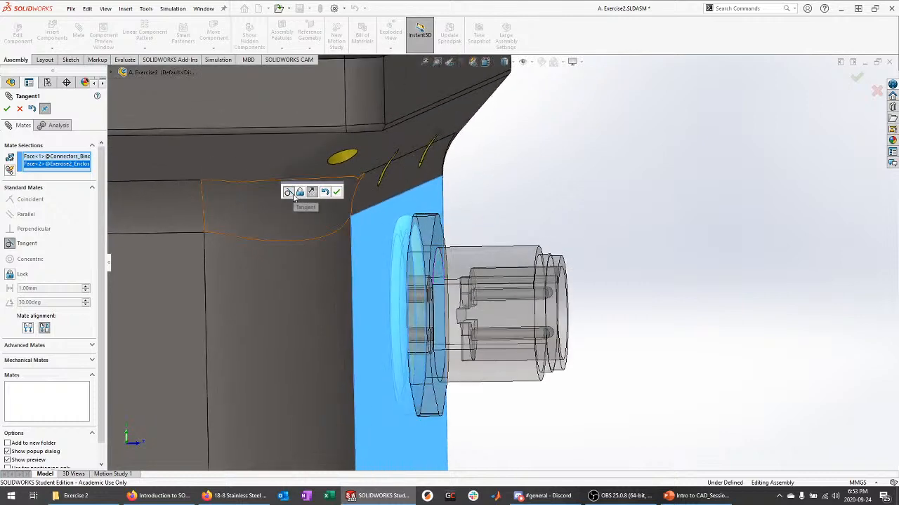
{"action": "mouse_move", "coordinate": [496, 225]}
{"action": "middle_mouse_down"}
{"action": "mouse_move", "coordinate": [503, 208]}
{"action": "mouse_move", "coordinate": [501, 225]}
{"action": "middle_mouse_up"}
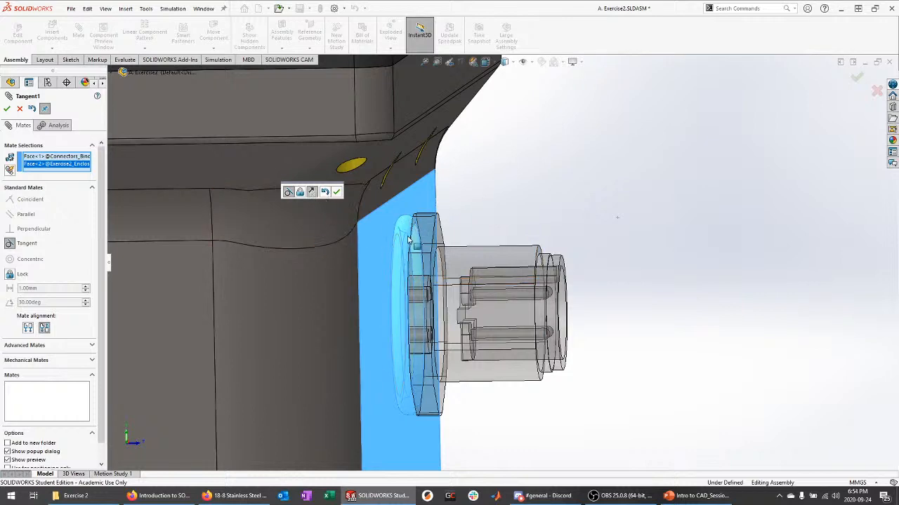
{"action": "middle_click_drag", "start_coordinate": [483, 204], "coordinate": [475, 206]}
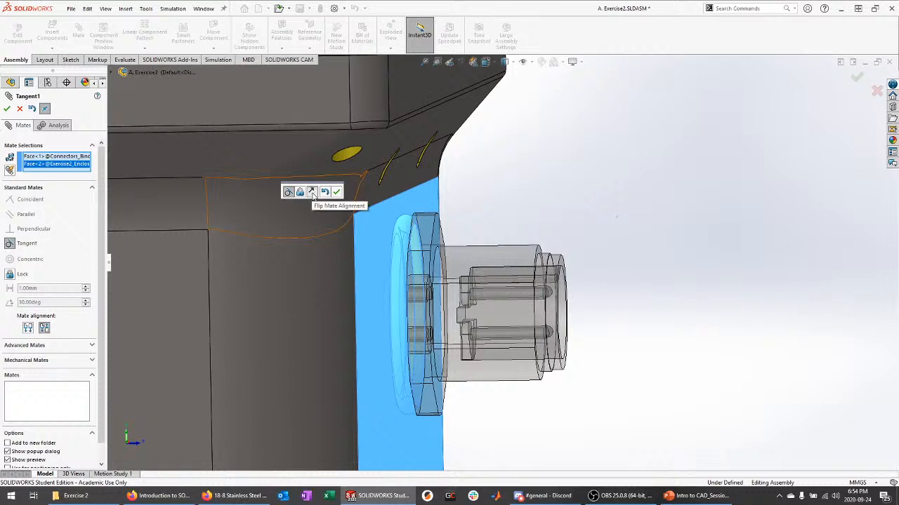
Try the flipped mate alignment, restore the O-ring to the wall's outer side, and accept the tangent mate.
{"action": "left_click", "coordinate": [312, 194]}
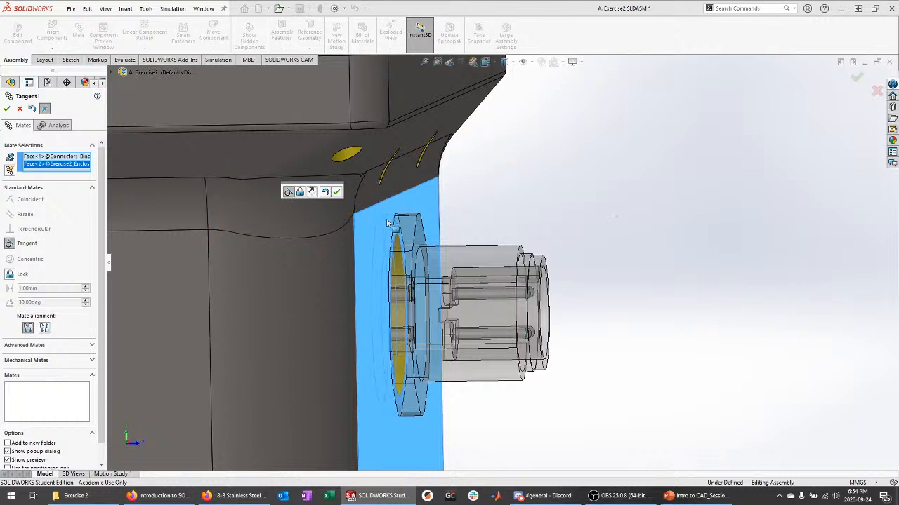
{"action": "left_click", "coordinate": [313, 192]}
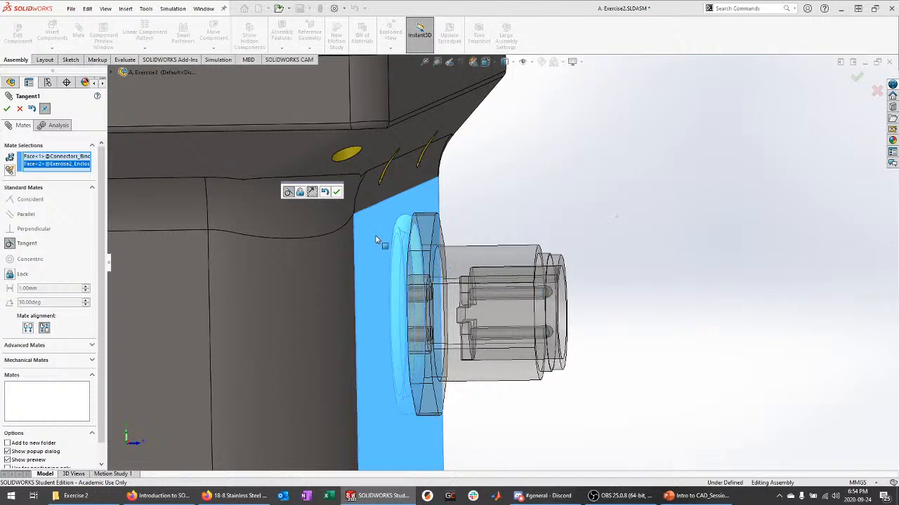
{"action": "left_click", "coordinate": [338, 193]}
{"action": "middle_click_drag", "start_coordinate": [585, 208], "coordinate": [513, 207]}
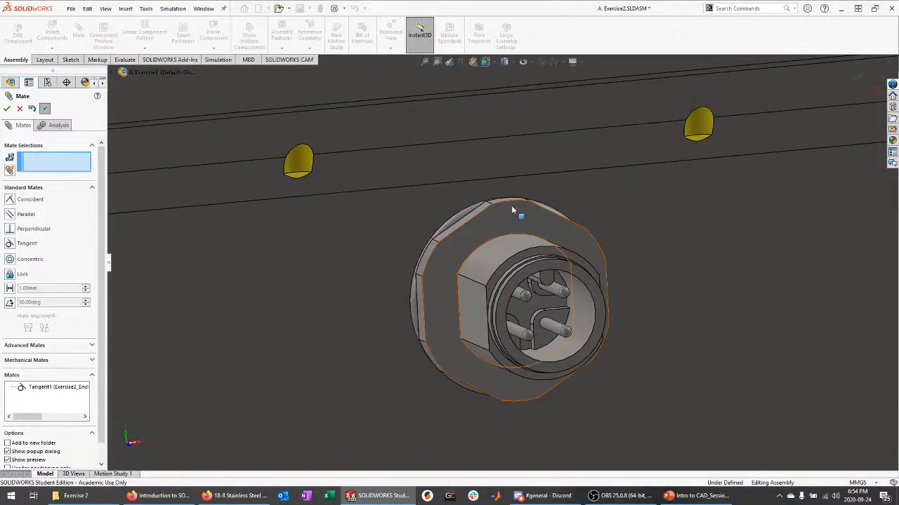
{"action": "scroll", "coordinate": [513, 208], "scroll_direction": "up", "scroll_amount": 4}
{"action": "left_click", "coordinate": [20, 108]}
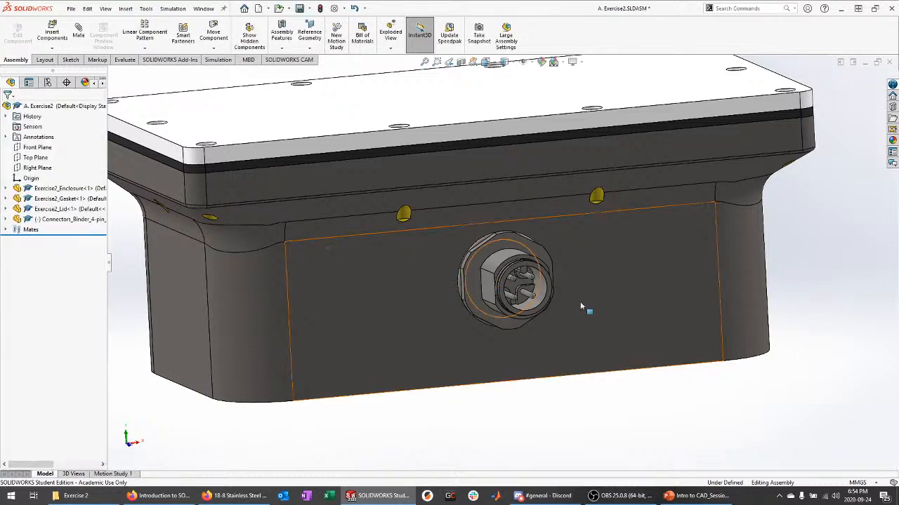
Check the connector's remaining freedom by trying to turn it in the hole several times, and clear the selection.
{"action": "mouse_move", "coordinate": [580, 301]}
{"action": "middle_mouse_down"}
{"action": "mouse_move", "coordinate": [573, 259]}
{"action": "mouse_move", "coordinate": [580, 302]}
{"action": "middle_mouse_up"}
{"action": "left_click_drag", "start_coordinate": [524, 261], "coordinate": [553, 280]}
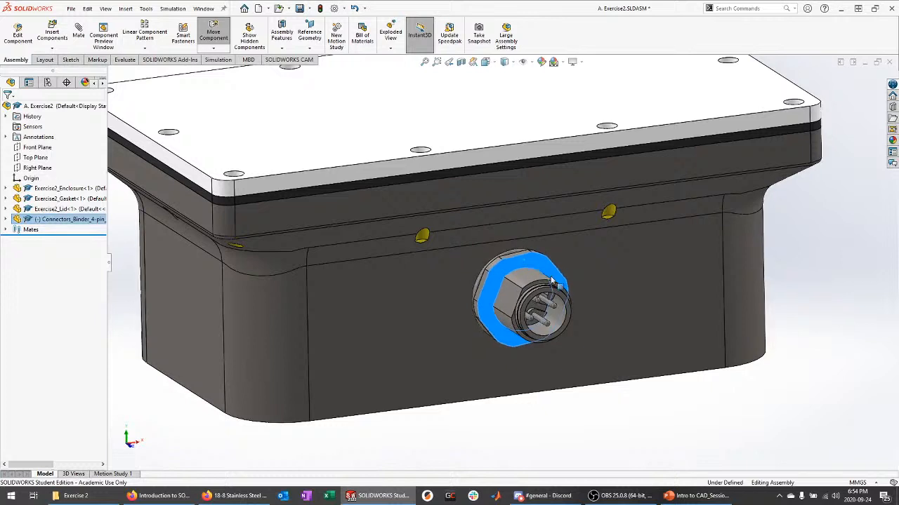
{"action": "left_click", "coordinate": [711, 435]}
{"action": "mouse_move", "coordinate": [491, 305]}
{"action": "left_mouse_down"}
{"action": "mouse_move", "coordinate": [485, 293]}
{"action": "mouse_move", "coordinate": [505, 302]}
{"action": "left_mouse_up"}
{"action": "left_click", "coordinate": [654, 410]}
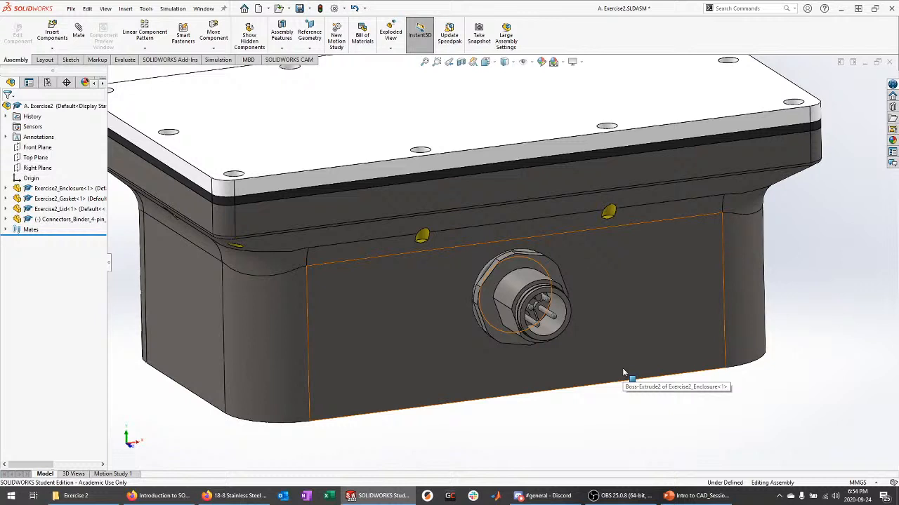
{"action": "left_click", "coordinate": [519, 265]}
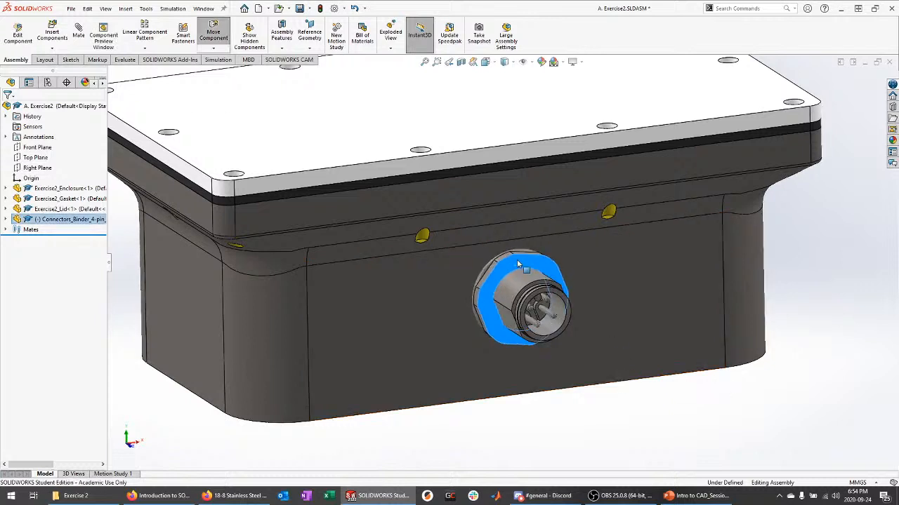
{"action": "left_click_drag", "start_coordinate": [518, 264], "coordinate": [536, 261]}
{"action": "left_click", "coordinate": [629, 420]}
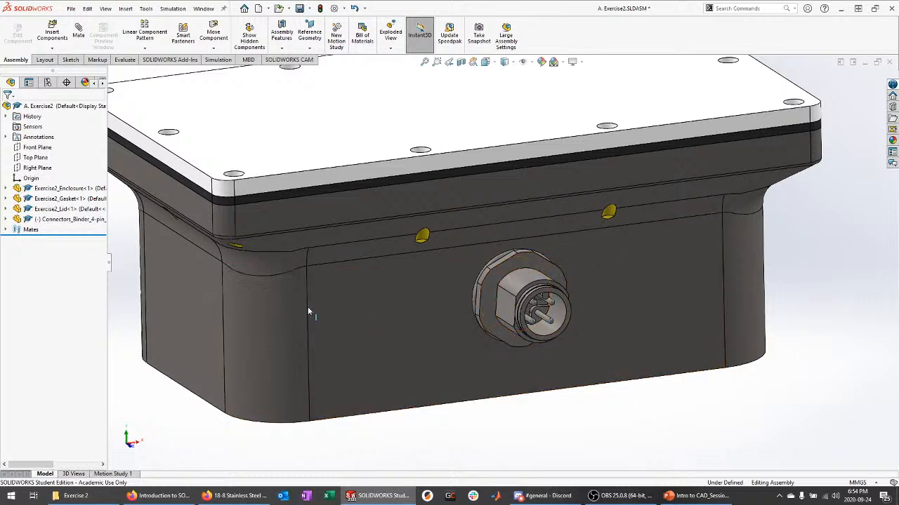
Examine the connector's mates and find the Lock Rotation option of its concentric mate.
{"action": "left_click", "coordinate": [5, 219]}
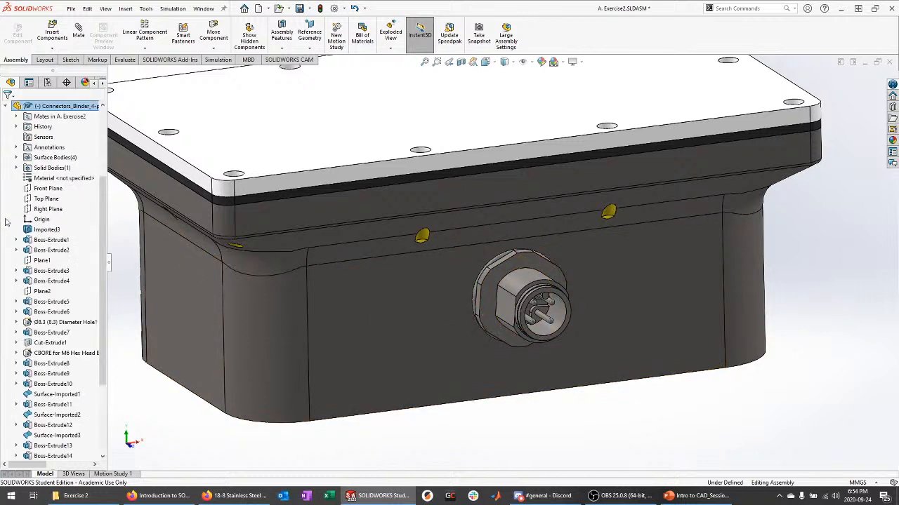
{"action": "left_click", "coordinate": [16, 229]}
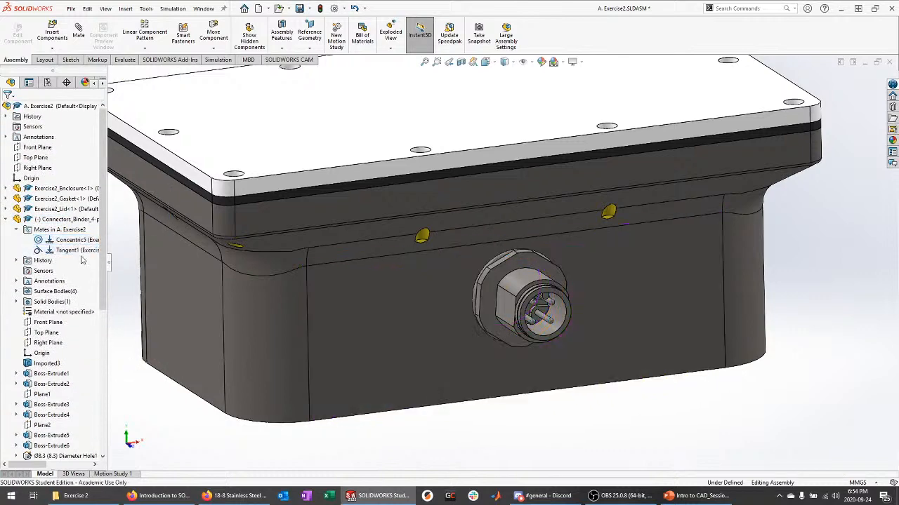
{"action": "right_click", "coordinate": [73, 242]}
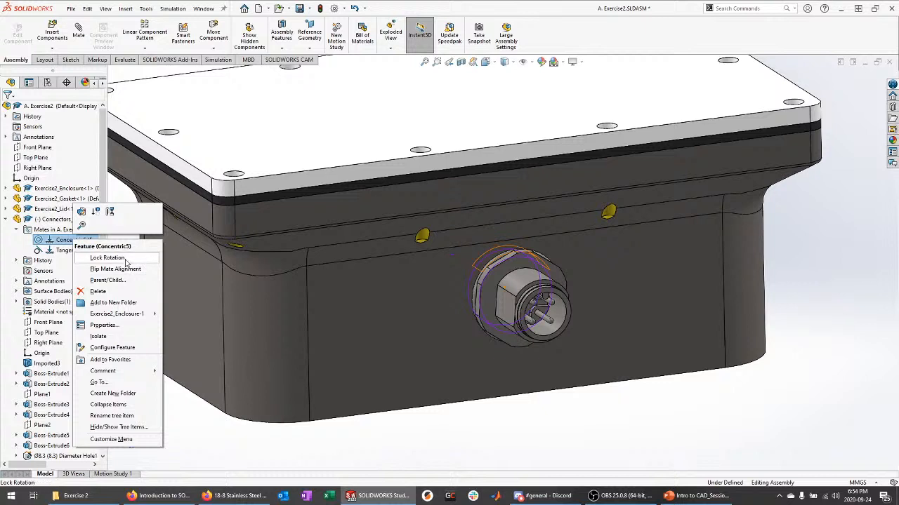
{"action": "left_click", "coordinate": [127, 259]}
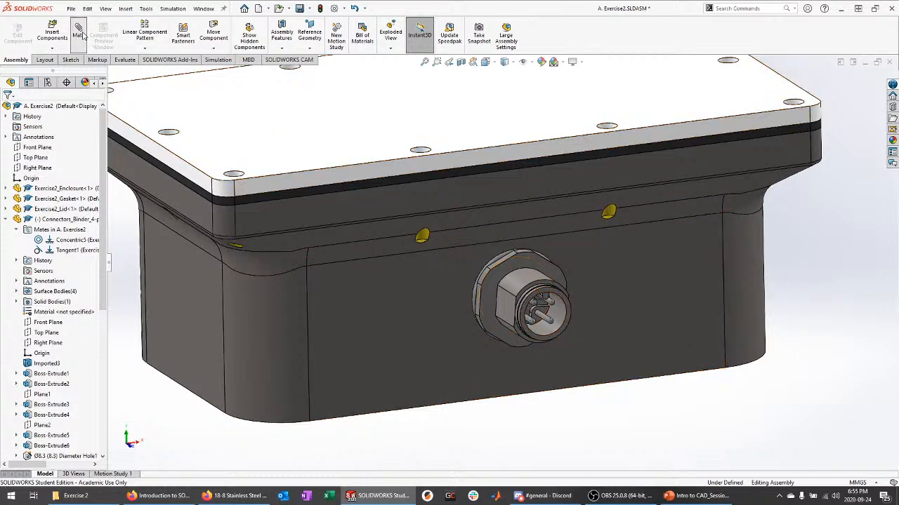
Try a coincident mate between the connector's flat side face and the assembly's Top Plane.
{"action": "left_click", "coordinate": [502, 309]}
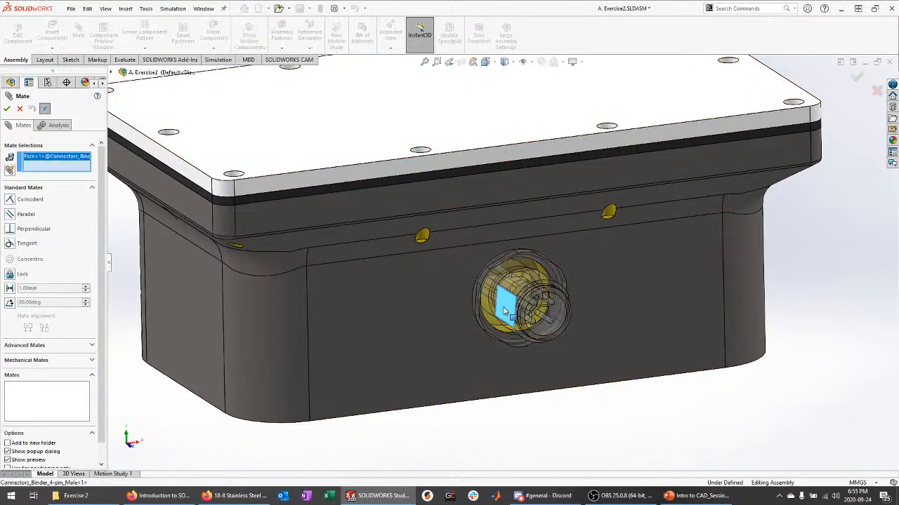
{"action": "scroll", "coordinate": [666, 359], "scroll_direction": "up", "scroll_amount": 3}
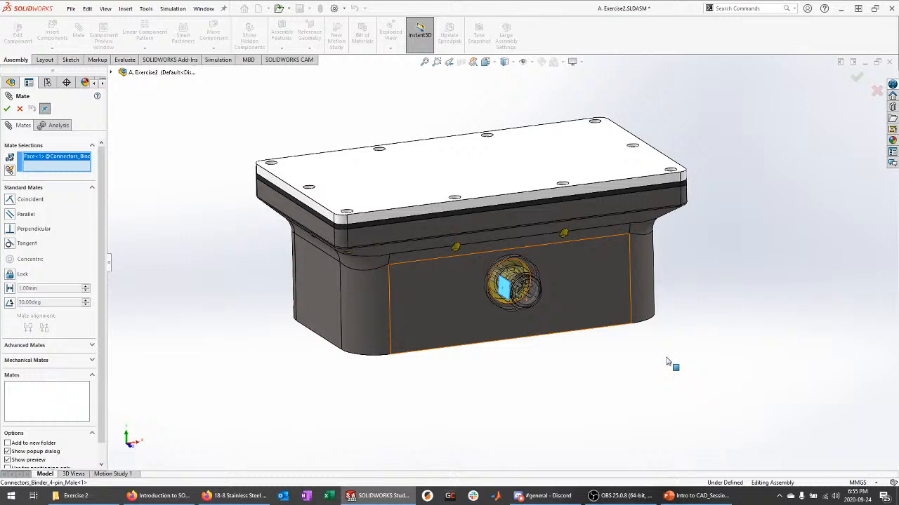
{"action": "left_click", "coordinate": [111, 73]}
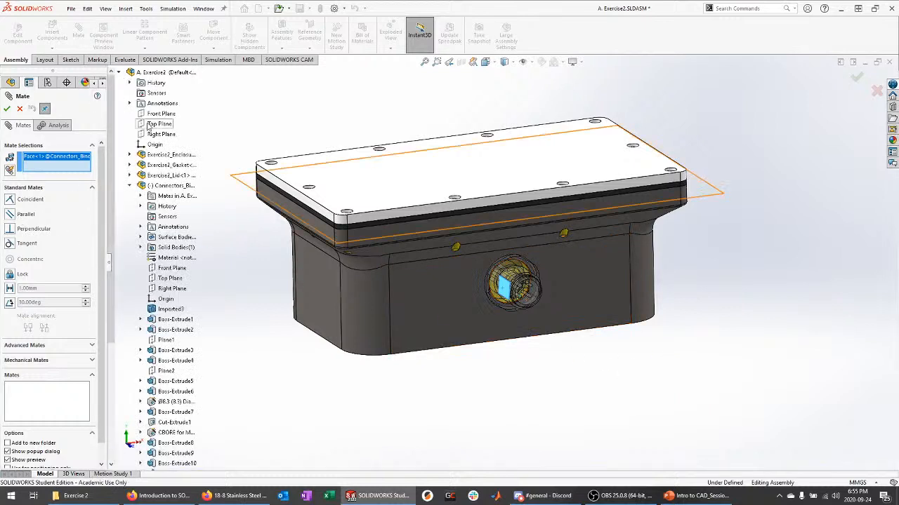
{"action": "left_click", "coordinate": [149, 124]}
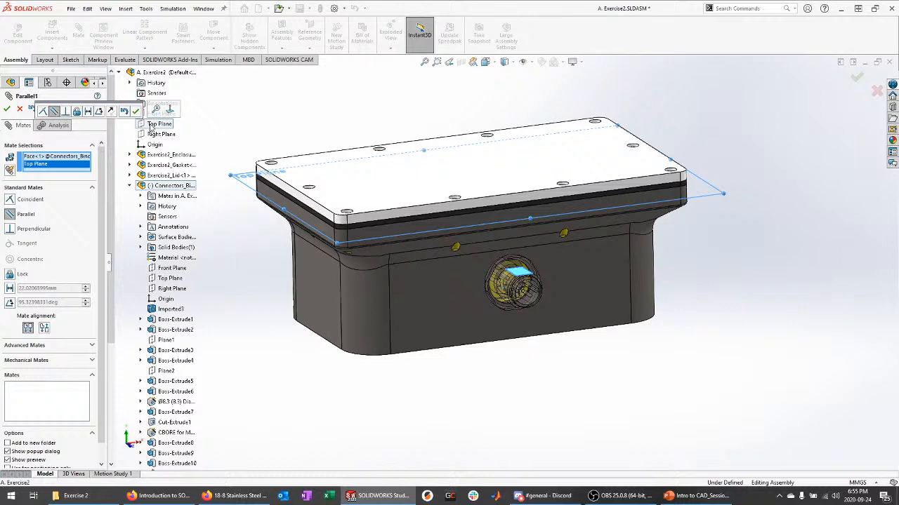
{"action": "scroll", "coordinate": [551, 260], "scroll_direction": "down", "scroll_amount": 3}
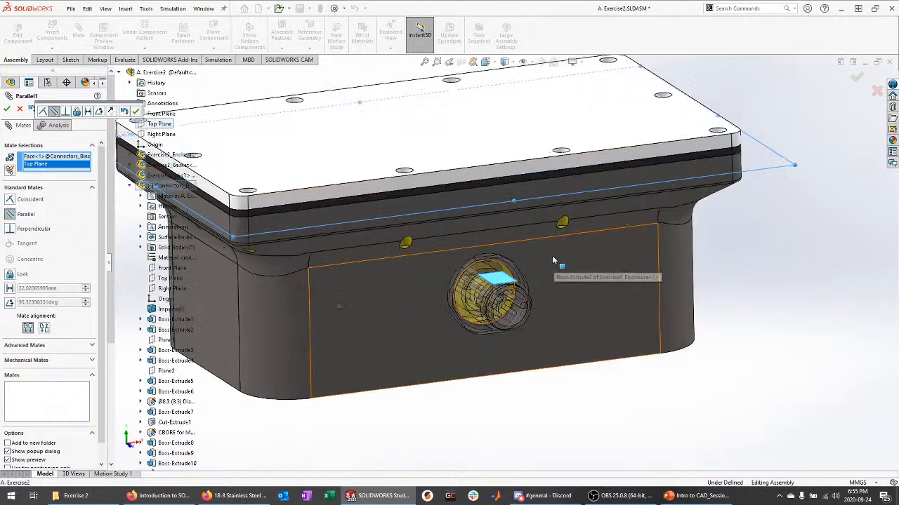
{"action": "left_click", "coordinate": [10, 200]}
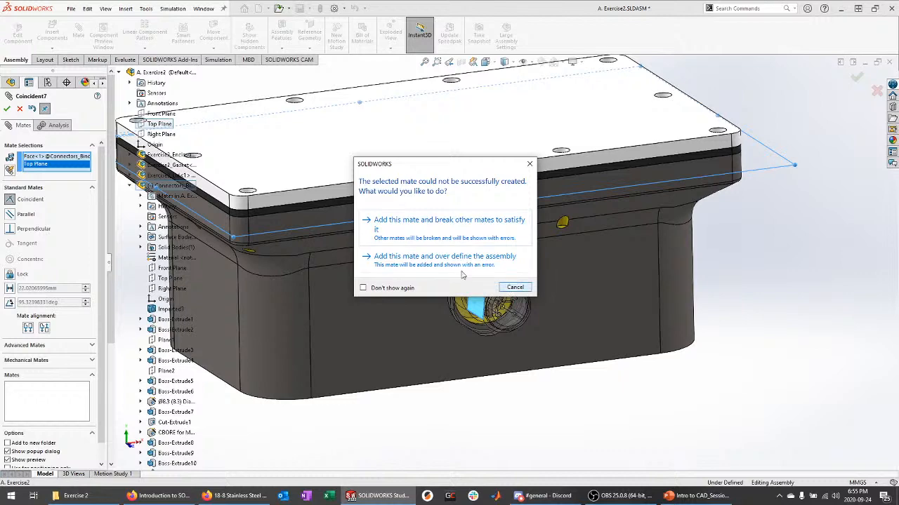
{"action": "left_click", "coordinate": [515, 288]}
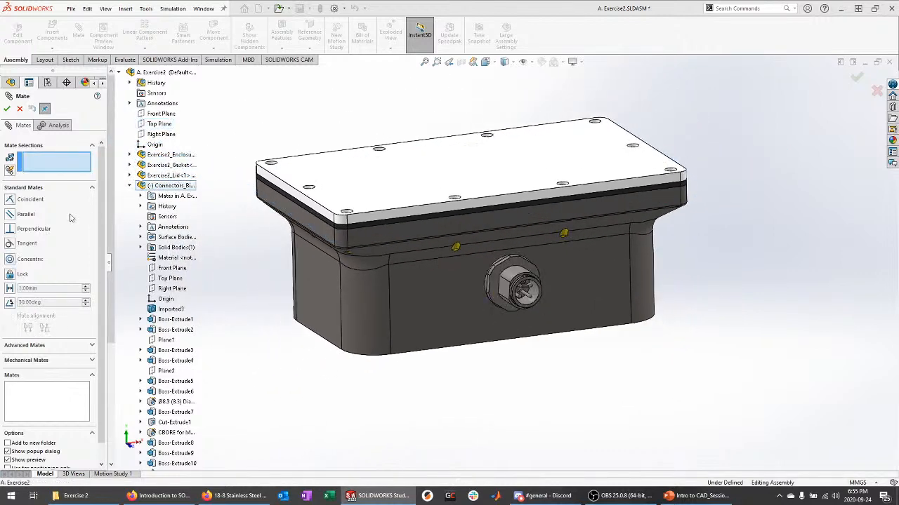
Add a parallel mate between the connector's flat side face and the assembly's Top Plane, and finish mating.
{"action": "left_click", "coordinate": [142, 197]}
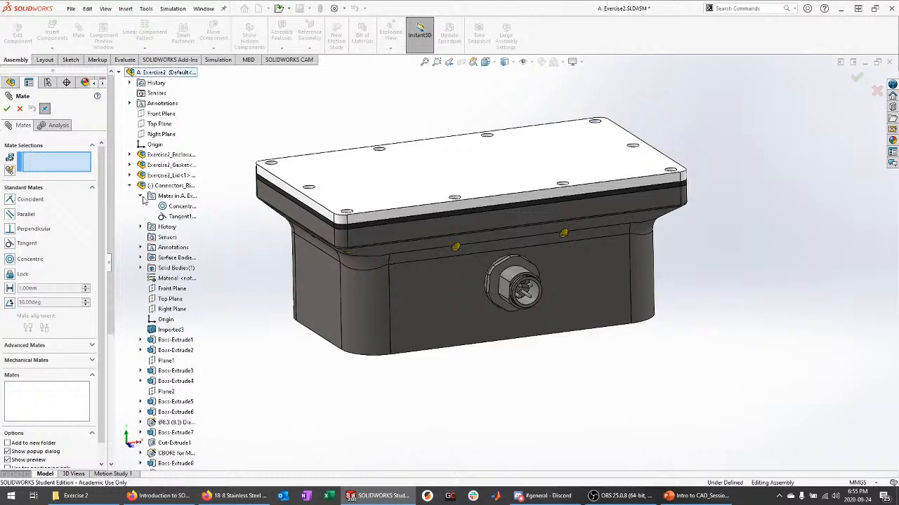
{"action": "scroll", "coordinate": [508, 300], "scroll_direction": "down", "scroll_amount": 3}
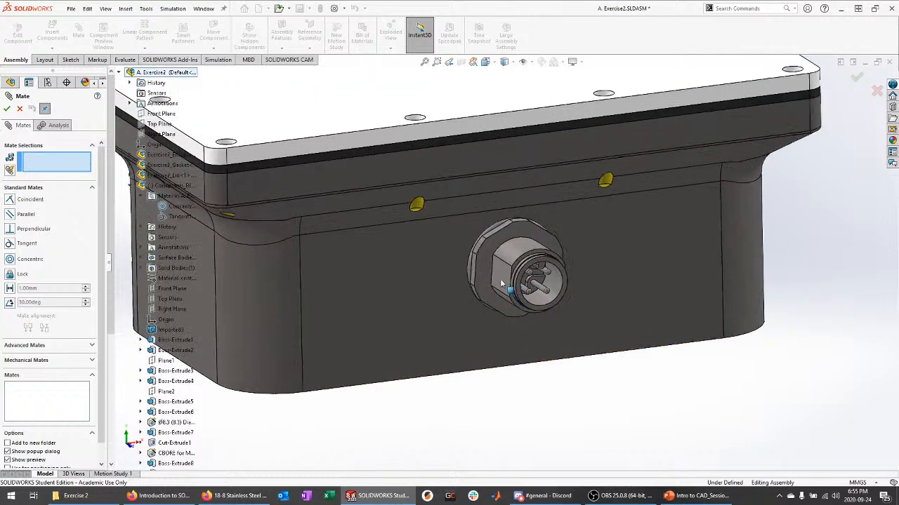
{"action": "left_click", "coordinate": [502, 274]}
{"action": "scroll", "coordinate": [501, 274], "scroll_direction": "up", "scroll_amount": 3}
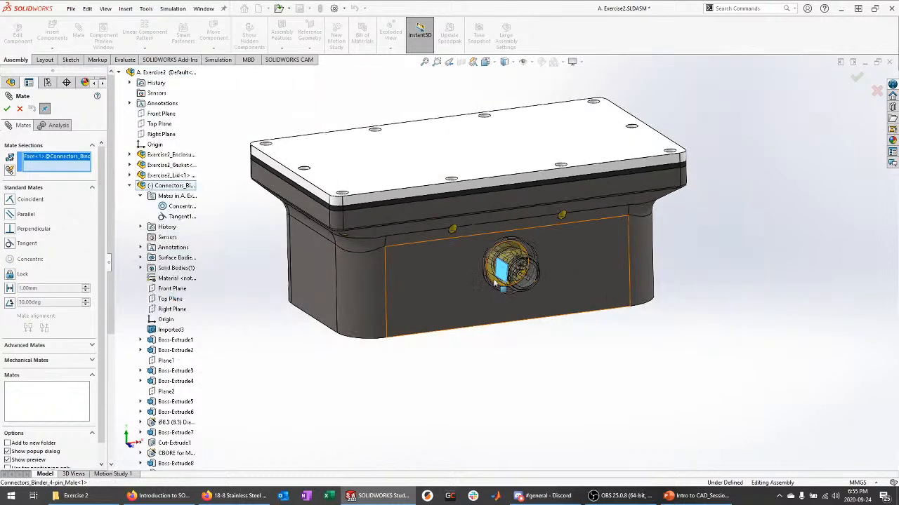
{"action": "left_click", "coordinate": [163, 127]}
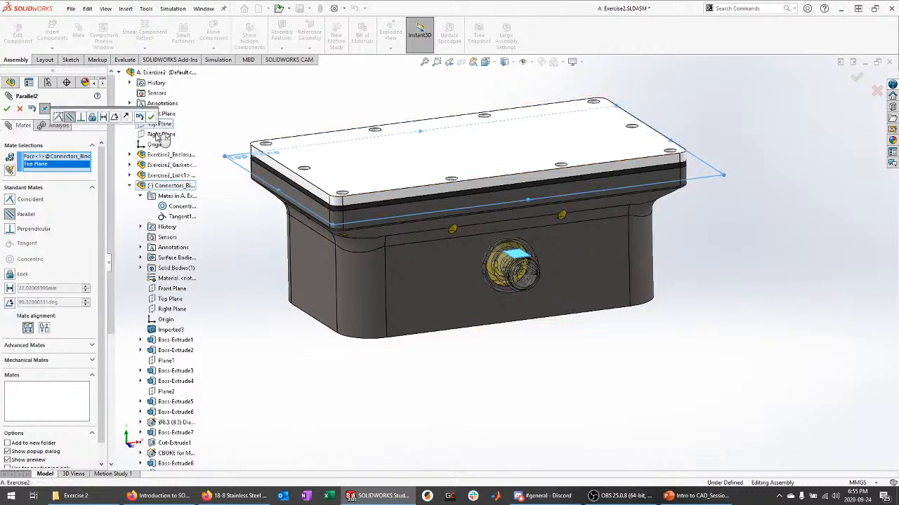
{"action": "left_click", "coordinate": [150, 116]}
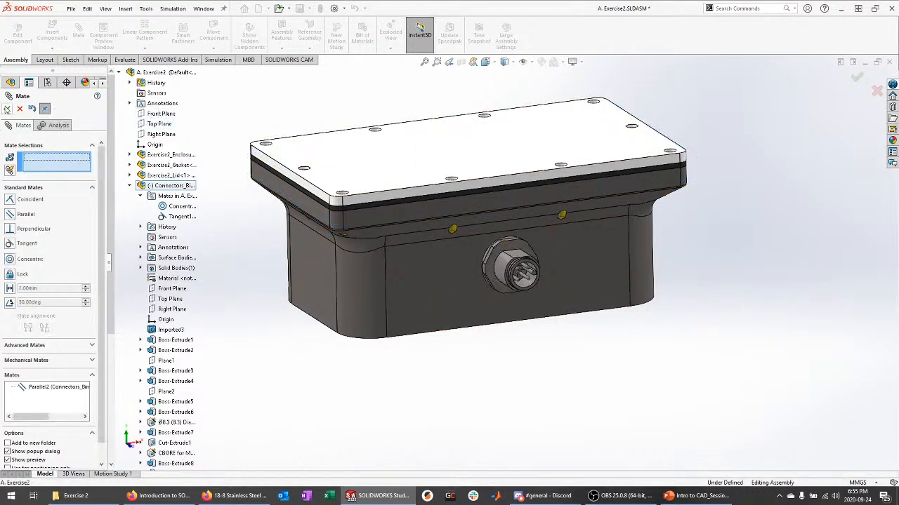
{"action": "left_click", "coordinate": [7, 108]}
{"action": "left_click", "coordinate": [6, 219]}
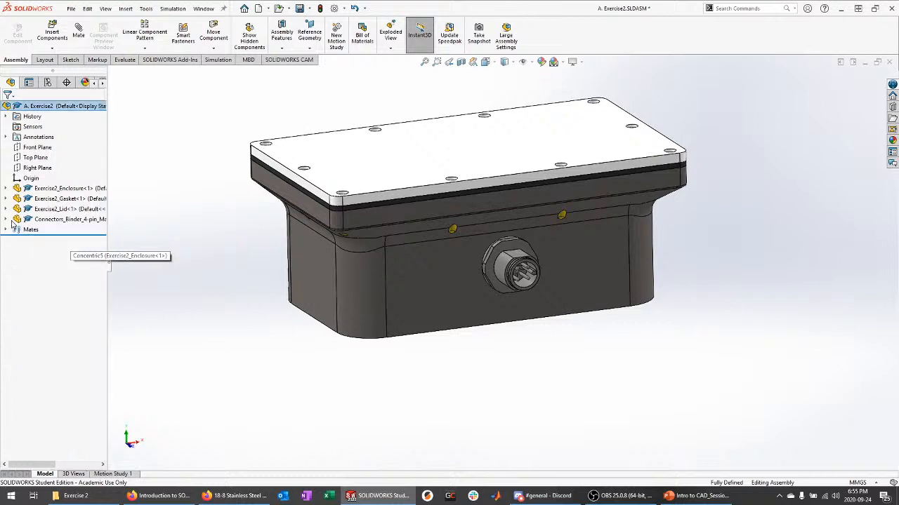
Check the connector's remaining freedom by trying to turn it in the hole.
{"action": "scroll", "coordinate": [524, 277], "scroll_direction": "down", "scroll_amount": 3}
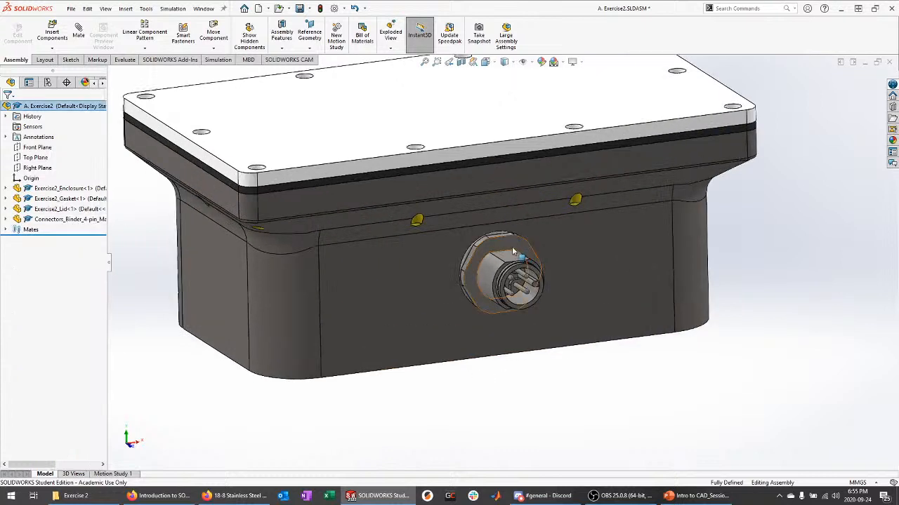
{"action": "left_click", "coordinate": [520, 278]}
{"action": "left_click", "coordinate": [569, 370]}
{"action": "left_click_drag", "start_coordinate": [482, 257], "coordinate": [471, 285]}
{"action": "left_click", "coordinate": [546, 391]}
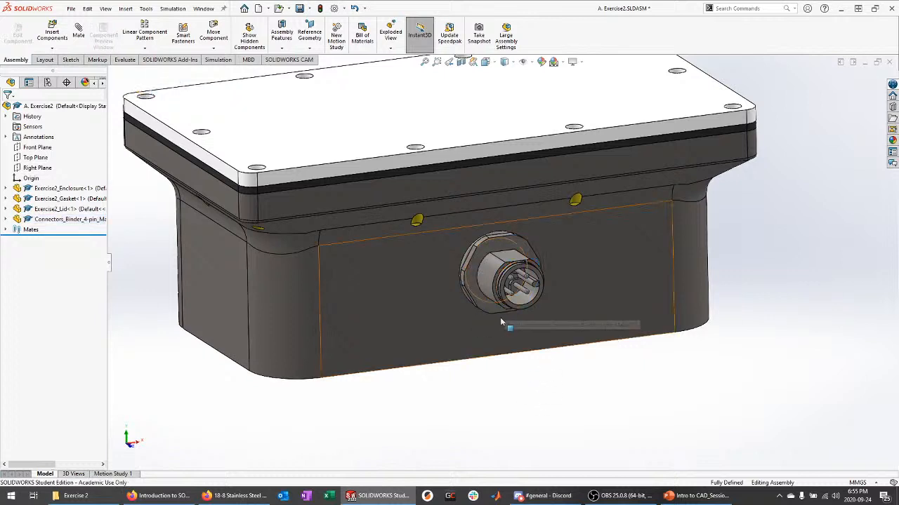
Insert the Hardware_ButtonHead_6-32_0.5 screw in configuration 98164A111 and place it beside the lid's rear corner.
{"action": "scroll", "coordinate": [569, 344], "scroll_direction": "up", "scroll_amount": 2}
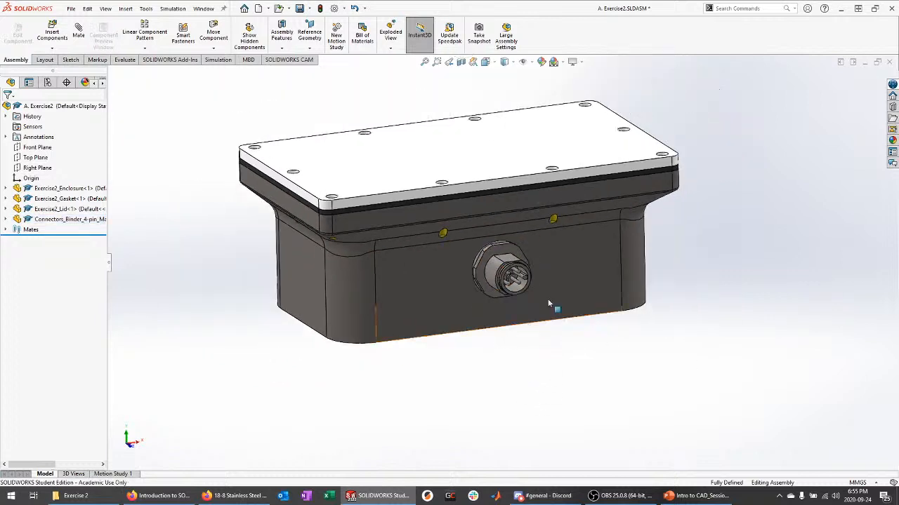
{"action": "scroll", "coordinate": [426, 125], "scroll_direction": "down", "scroll_amount": 1}
{"action": "middle_click_drag", "start_coordinate": [215, 99], "coordinate": [221, 109]}
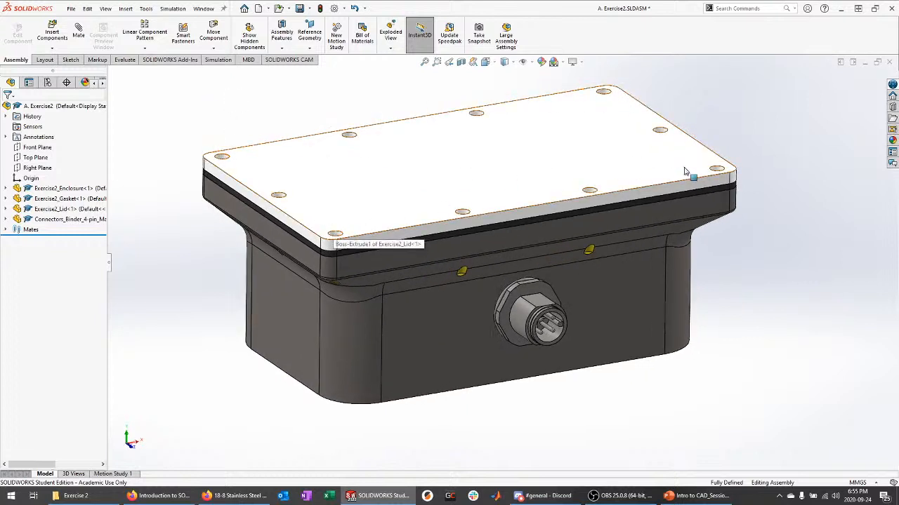
{"action": "left_click", "coordinate": [52, 32]}
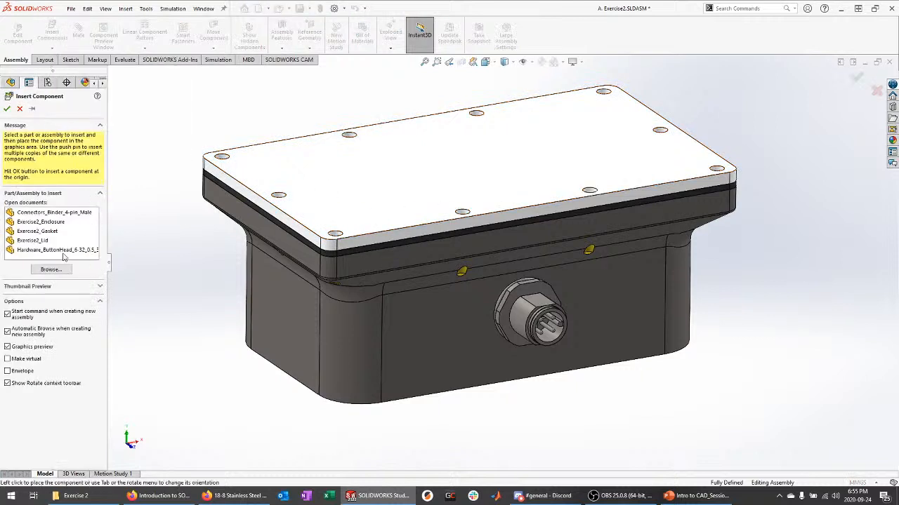
{"action": "left_click", "coordinate": [30, 252]}
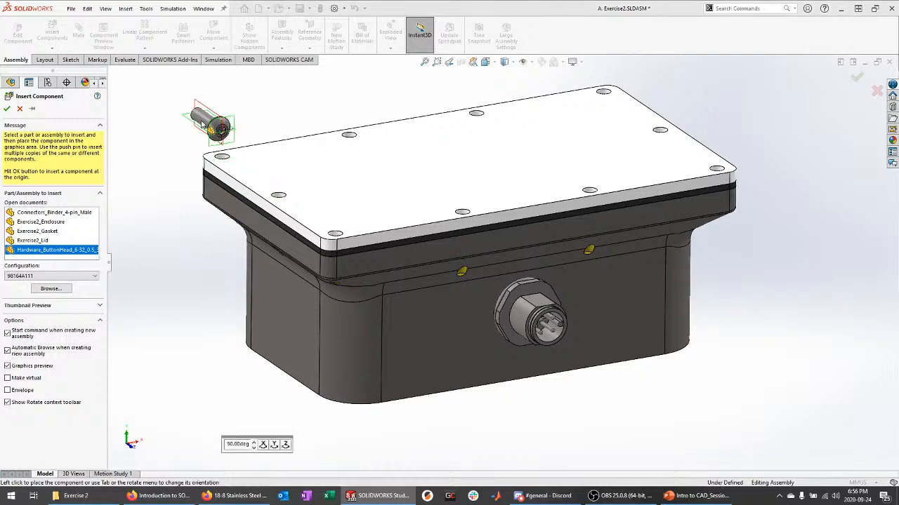
{"action": "left_click", "coordinate": [195, 112]}
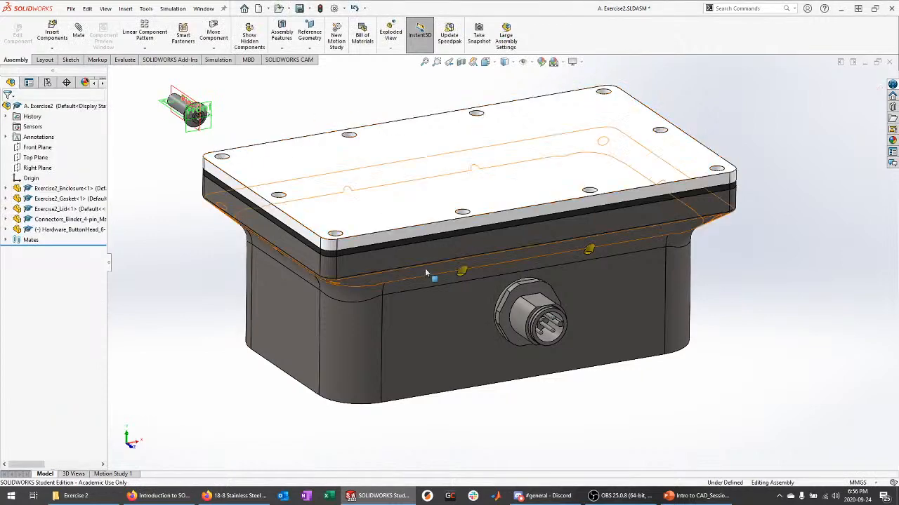
Examine the inserted screw and its reference planes beside the enclosure.
{"action": "scroll", "coordinate": [426, 270], "scroll_direction": "up", "scroll_amount": 1}
{"action": "scroll", "coordinate": [278, 141], "scroll_direction": "down", "scroll_amount": 2}
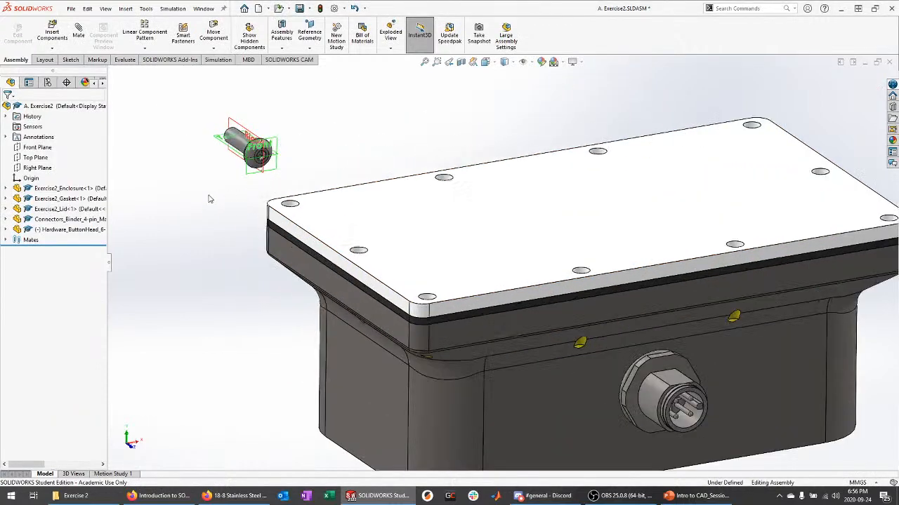
{"action": "scroll", "coordinate": [252, 148], "scroll_direction": "down", "scroll_amount": 5}
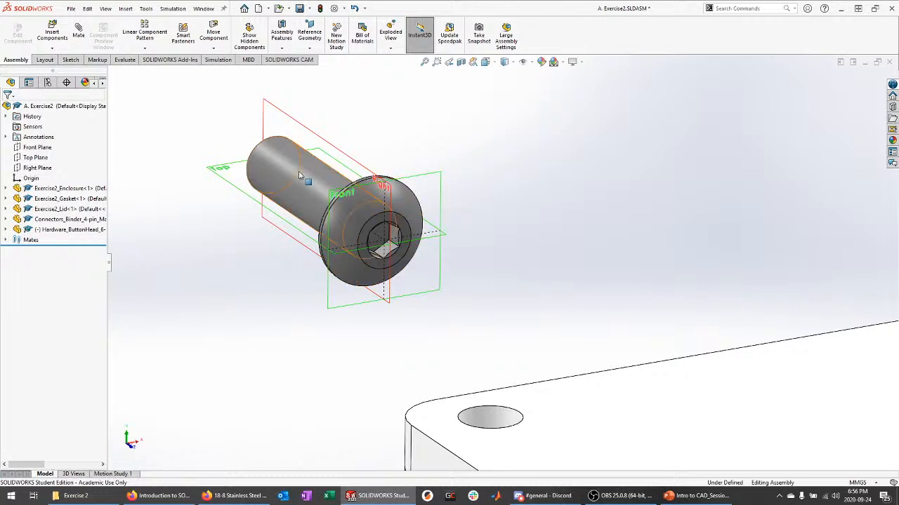
{"action": "scroll", "coordinate": [528, 265], "scroll_direction": "up", "scroll_amount": 5}
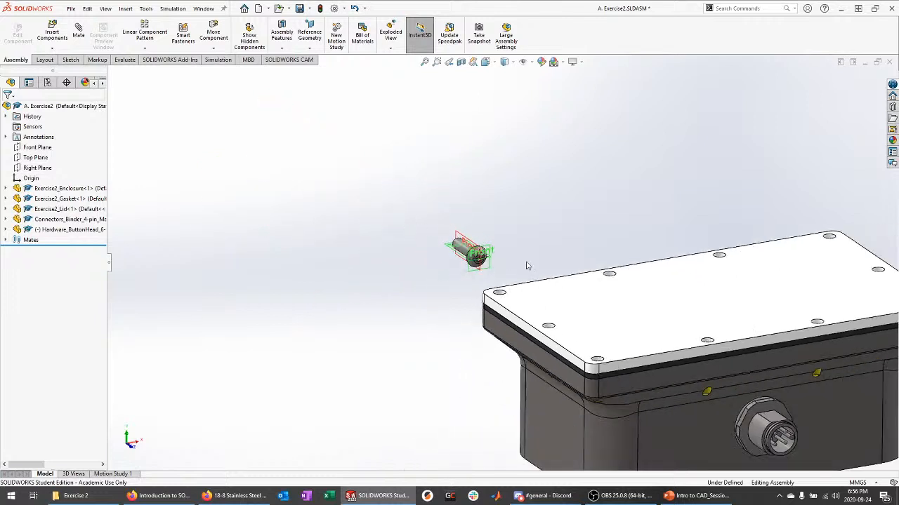
{"action": "scroll", "coordinate": [528, 266], "scroll_direction": "down", "scroll_amount": 4}
{"action": "scroll", "coordinate": [456, 246], "scroll_direction": "up", "scroll_amount": 3}
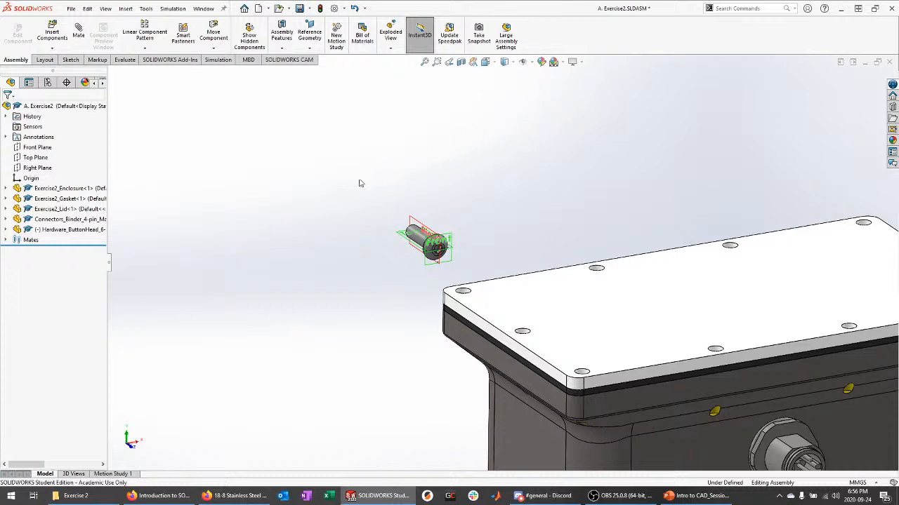
{"action": "scroll", "coordinate": [356, 179], "scroll_direction": "up", "scroll_amount": 5}
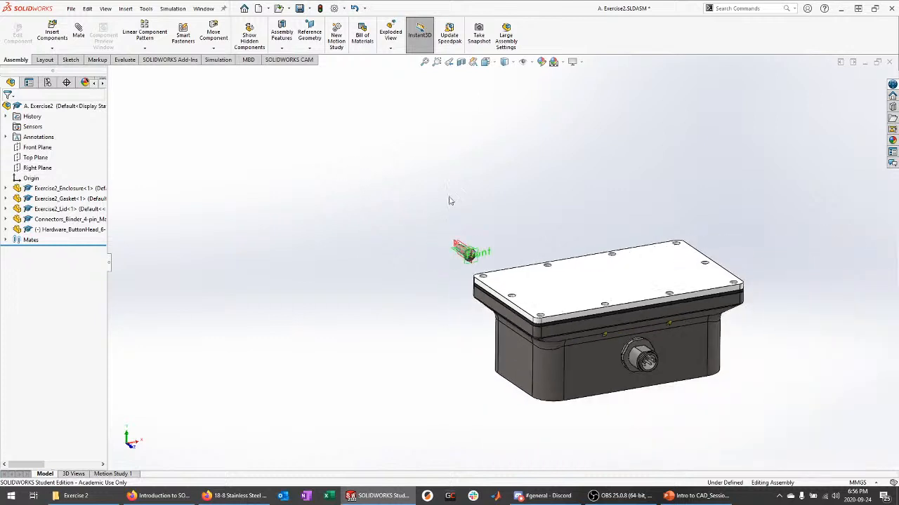
{"action": "scroll", "coordinate": [318, 199], "scroll_direction": "down", "scroll_amount": 3}
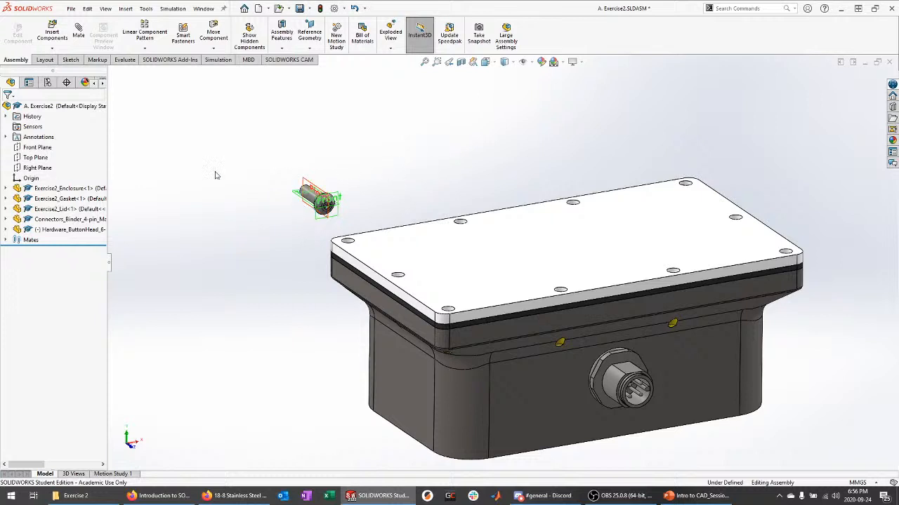
Toggle the display of planes off and back on, showing and hiding the assembly's Front Plane in between.
{"action": "left_click", "coordinate": [523, 63]}
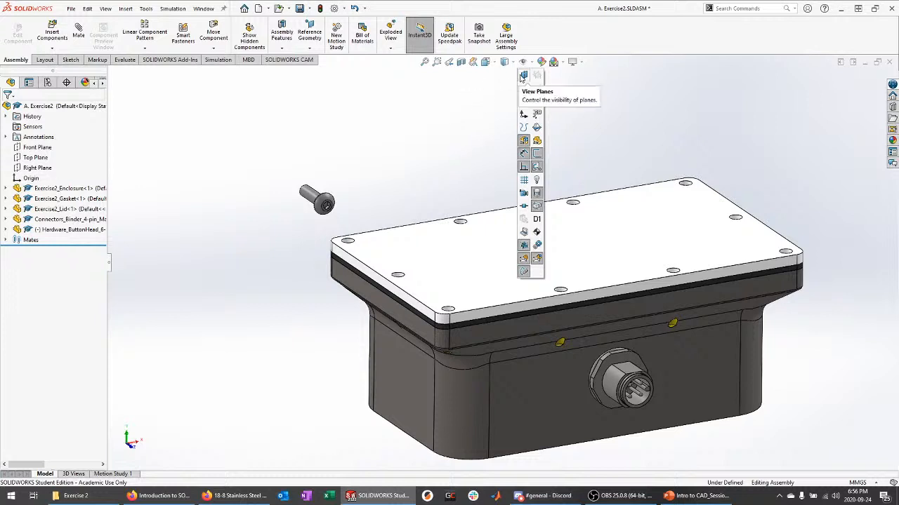
{"action": "left_click", "coordinate": [41, 148]}
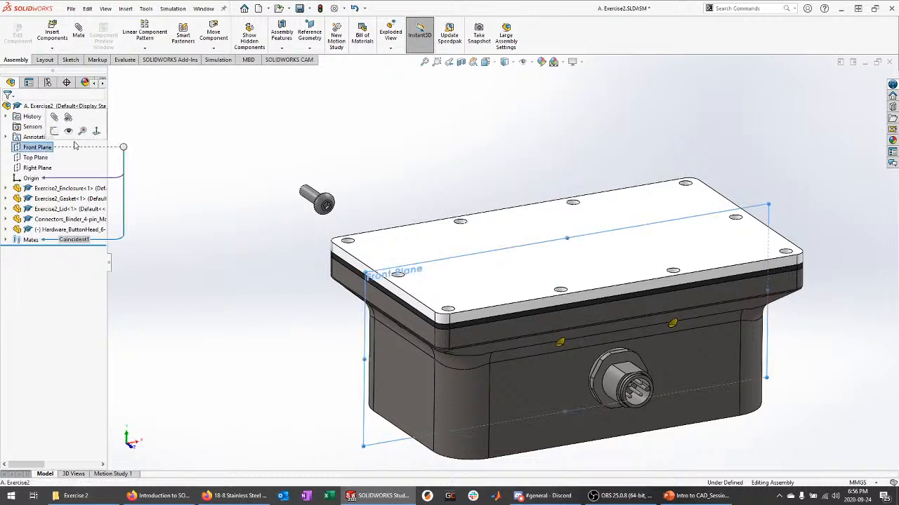
{"action": "left_click", "coordinate": [184, 142]}
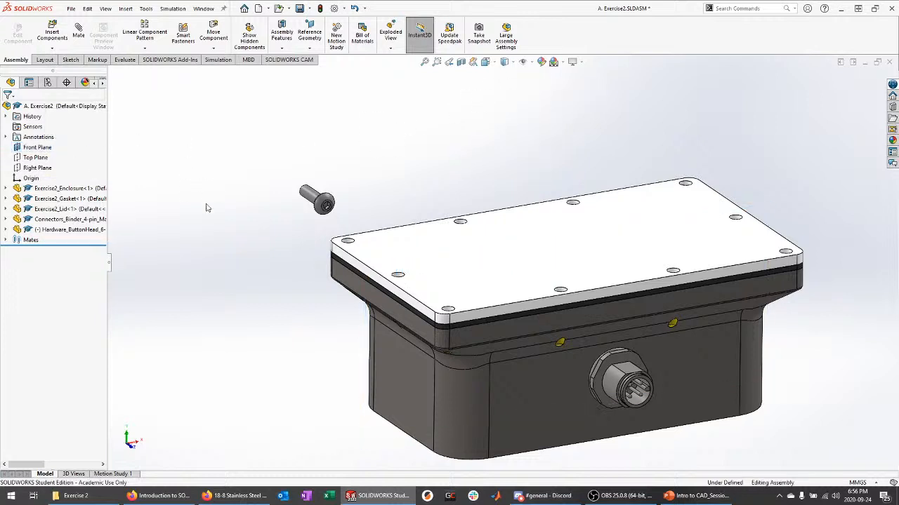
{"action": "left_click", "coordinate": [42, 148]}
{"action": "left_click", "coordinate": [503, 110]}
{"action": "left_click", "coordinate": [530, 63]}
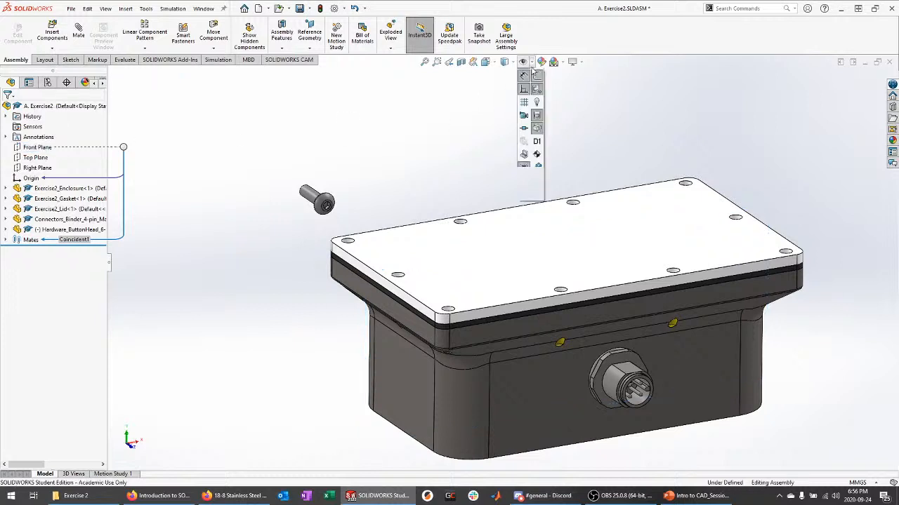
{"action": "left_click", "coordinate": [525, 78]}
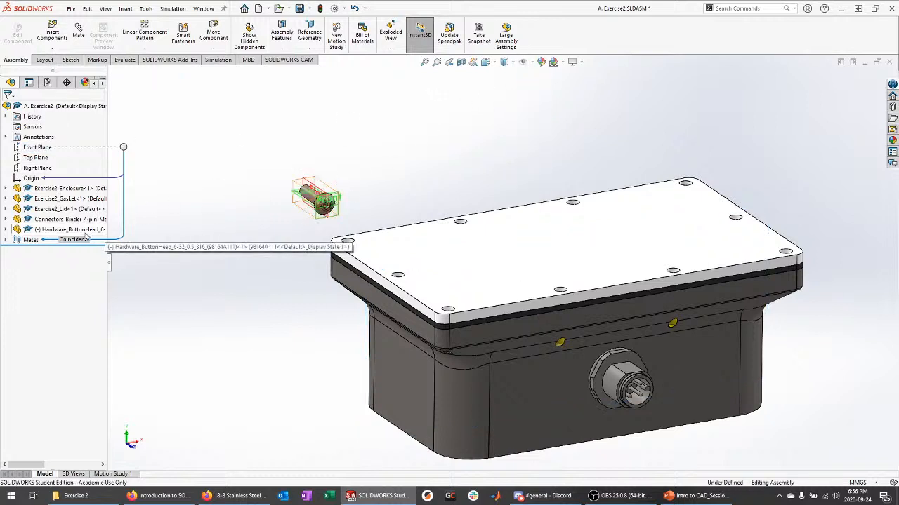
Open the button head screw's part file from the assembly.
{"action": "left_click", "coordinate": [313, 196]}
{"action": "scroll", "coordinate": [294, 211], "scroll_direction": "down", "scroll_amount": 2}
{"action": "scroll", "coordinate": [295, 210], "scroll_direction": "down", "scroll_amount": 3}
{"action": "right_click", "coordinate": [95, 239]}
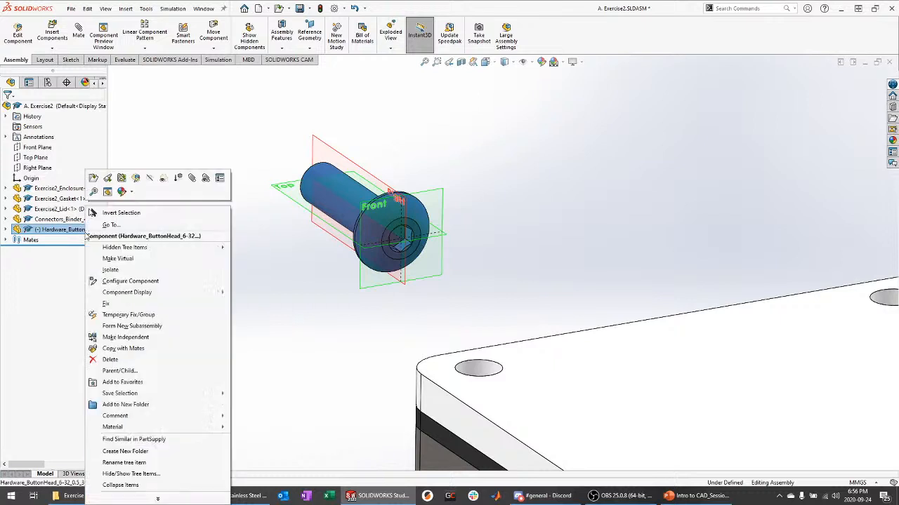
{"action": "left_click", "coordinate": [100, 184]}
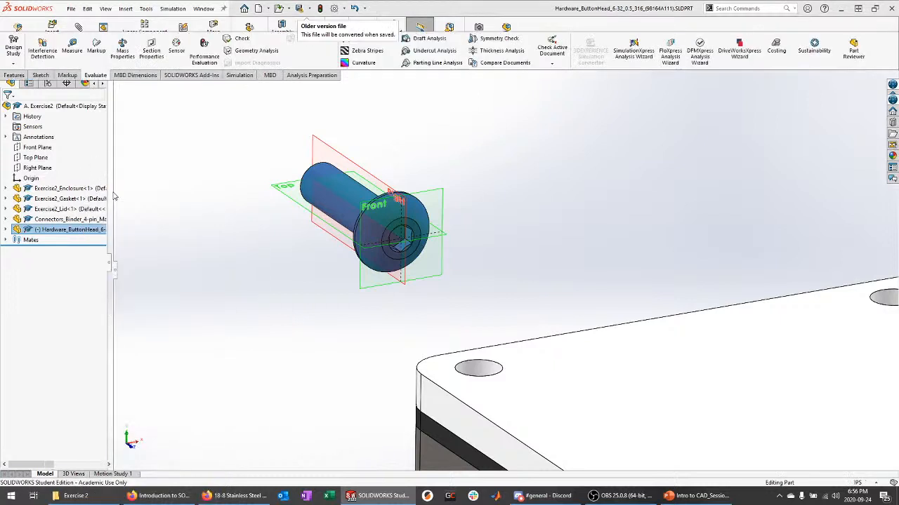
Turn on the display of the reference planes in the screw part.
{"action": "left_click", "coordinate": [506, 255]}
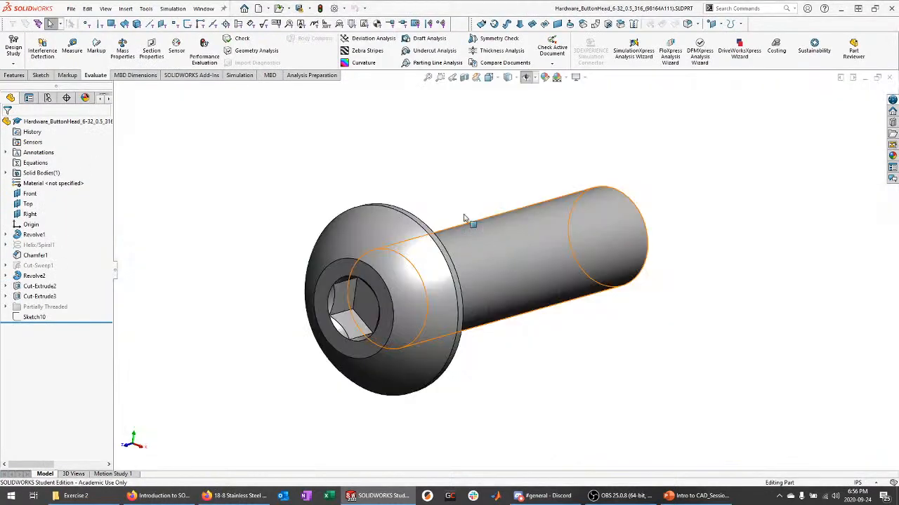
{"action": "middle_click_drag", "start_coordinate": [418, 202], "coordinate": [295, 161]}
{"action": "left_click", "coordinate": [525, 79]}
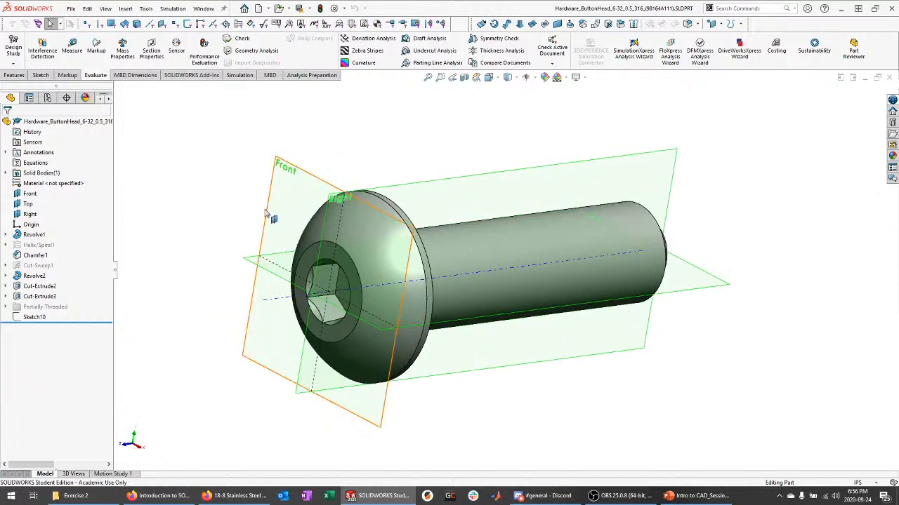
Hide the screw part's Front, Top and Right planes, and expand its features to check their underlying sketches.
{"action": "left_click", "coordinate": [30, 215], "text": "shift"}
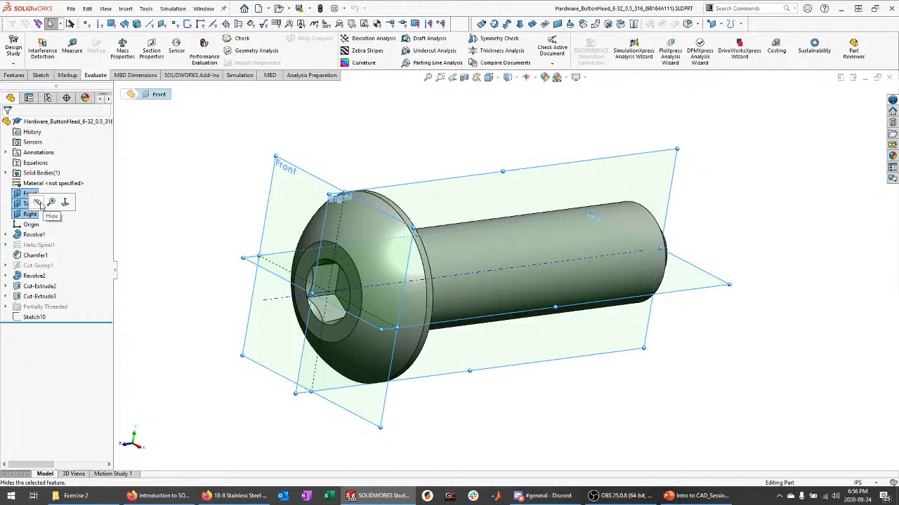
{"action": "left_click", "coordinate": [36, 202]}
{"action": "left_click", "coordinate": [6, 234]}
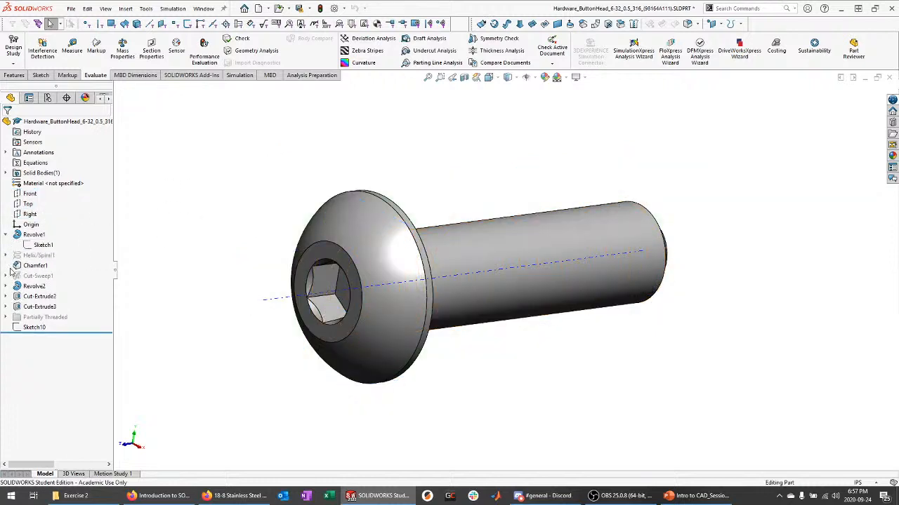
{"action": "left_click", "coordinate": [6, 286]}
{"action": "left_click", "coordinate": [6, 306]}
{"action": "left_click", "coordinate": [6, 327]}
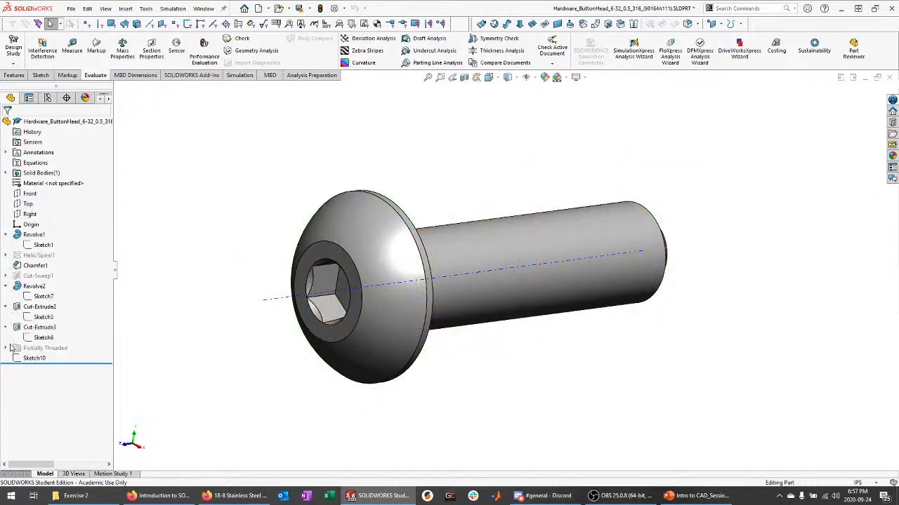
{"action": "left_click", "coordinate": [6, 348]}
{"action": "left_click", "coordinate": [6, 276]}
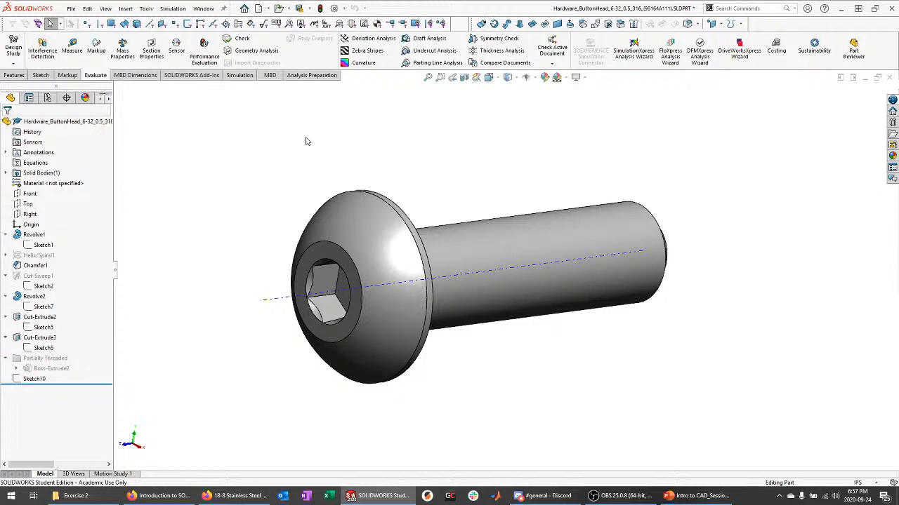
Save the screw part in the current file version and close it to return to the A. Exercise2 assembly.
{"action": "key", "text": "ctrl+s"}
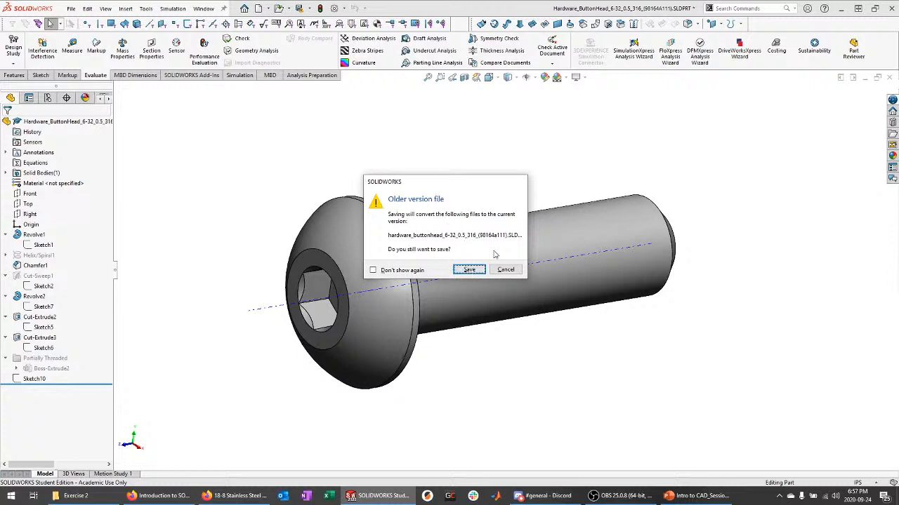
{"action": "left_click", "coordinate": [474, 269]}
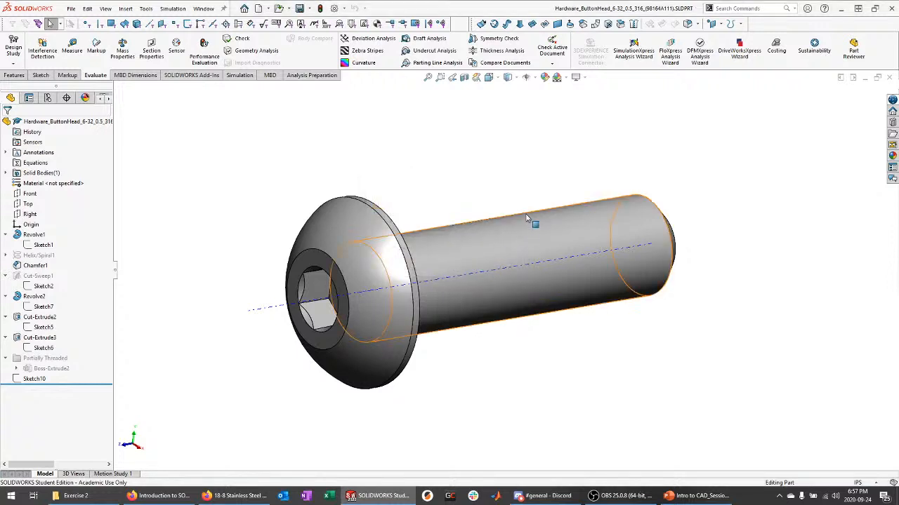
{"action": "left_click", "coordinate": [888, 77]}
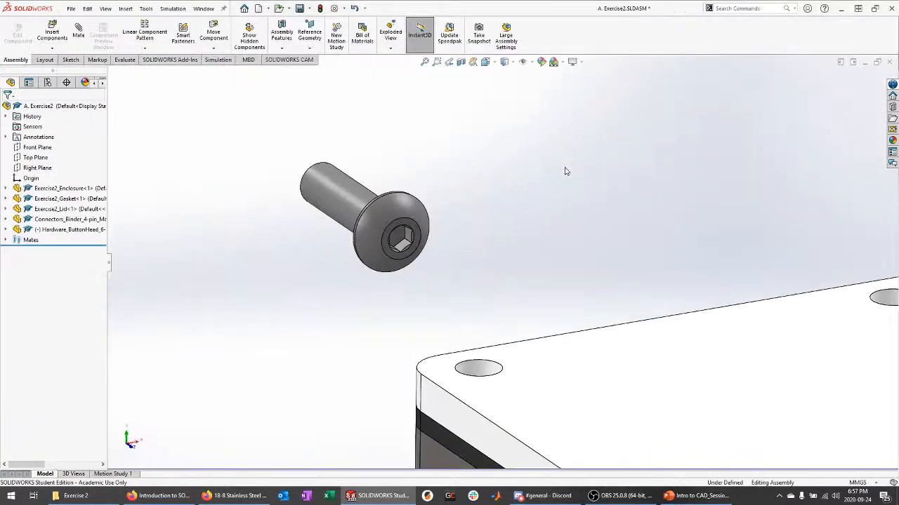
{"action": "left_click", "coordinate": [531, 63]}
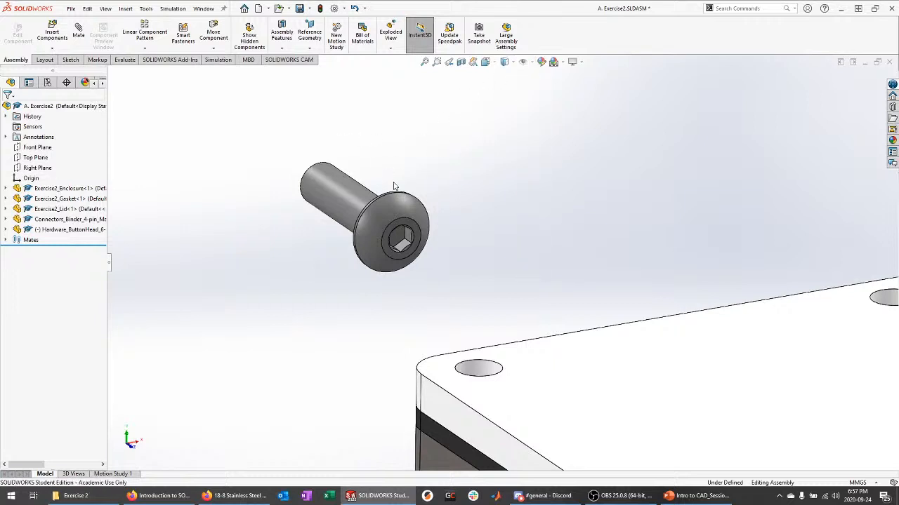
{"action": "middle_click_drag", "start_coordinate": [394, 186], "coordinate": [387, 181]}
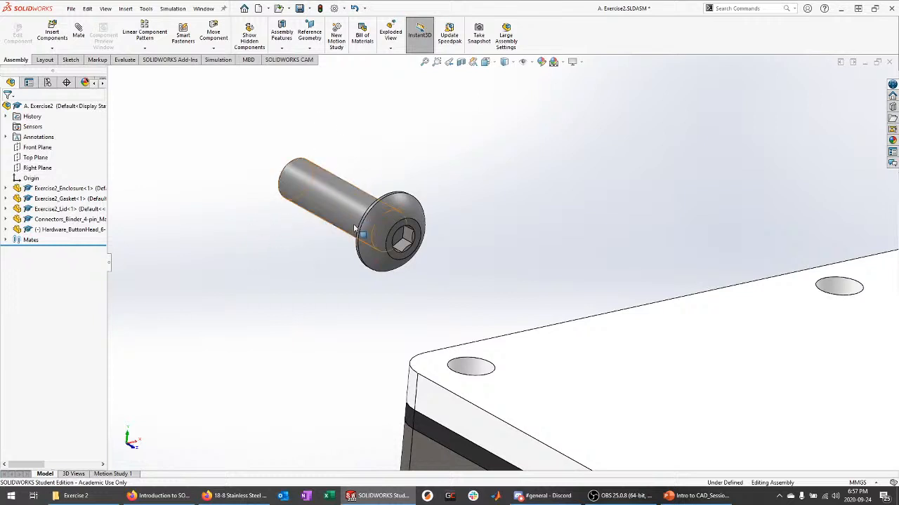
Mate the button head screw's shank concentric with the enclosure's corner screw hole, with rotation locked.
{"action": "left_click", "coordinate": [523, 61]}
{"action": "left_click", "coordinate": [78, 31]}
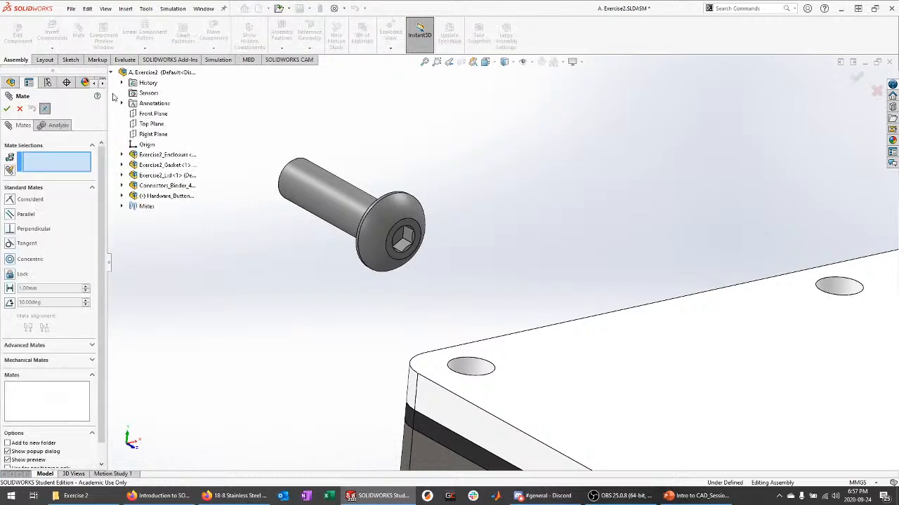
{"action": "middle_click_drag", "start_coordinate": [318, 191], "coordinate": [345, 358]}
{"action": "left_click", "coordinate": [331, 195]}
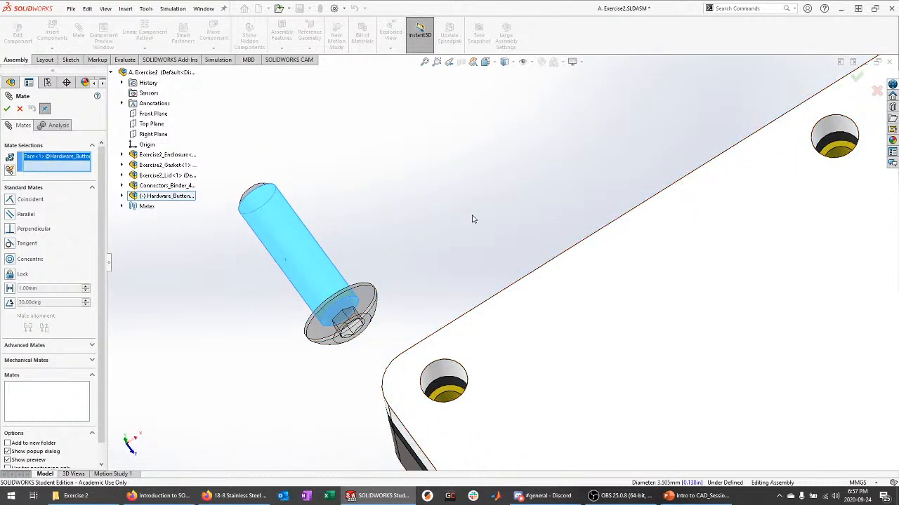
{"action": "scroll", "coordinate": [494, 285], "scroll_direction": "up", "scroll_amount": 3}
{"action": "scroll", "coordinate": [498, 368], "scroll_direction": "down", "scroll_amount": 4}
{"action": "middle_click_drag", "start_coordinate": [449, 264], "coordinate": [467, 278]}
{"action": "left_click", "coordinate": [449, 295]}
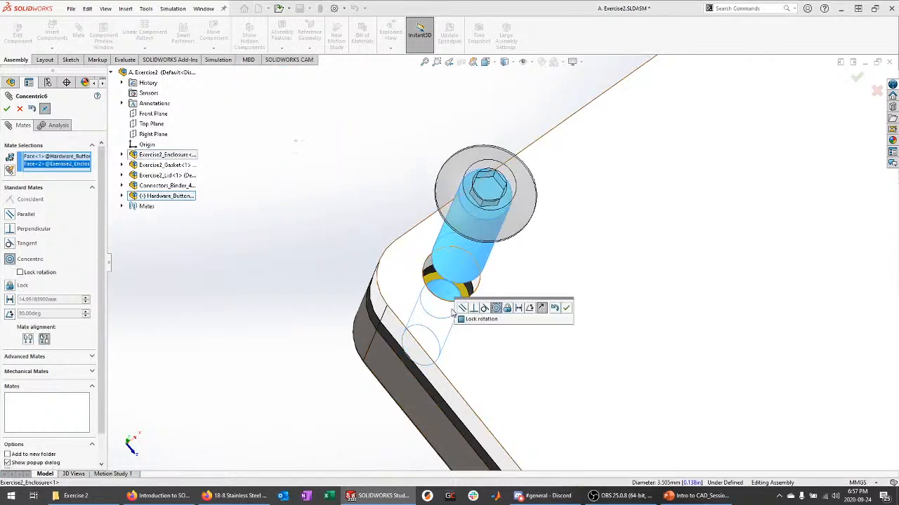
{"action": "middle_click_drag", "start_coordinate": [314, 296], "coordinate": [321, 221]}
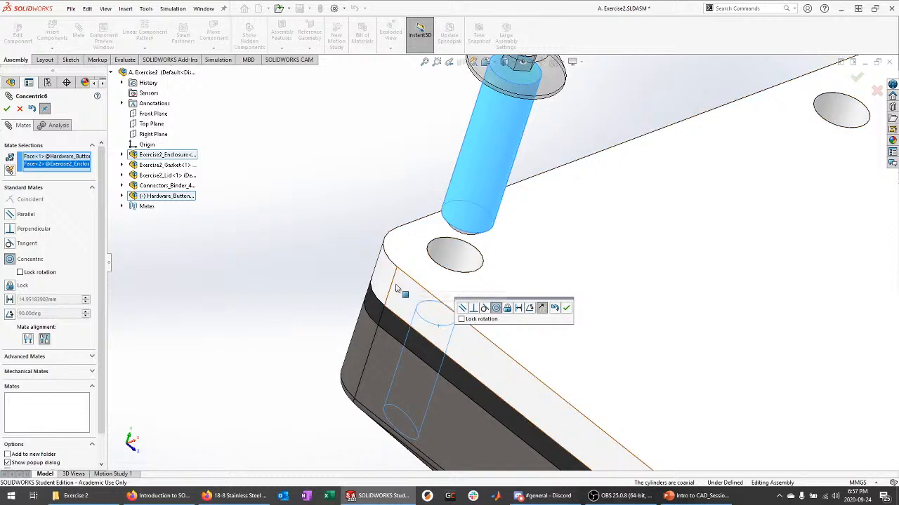
{"action": "middle_click_drag", "start_coordinate": [238, 318], "coordinate": [413, 365]}
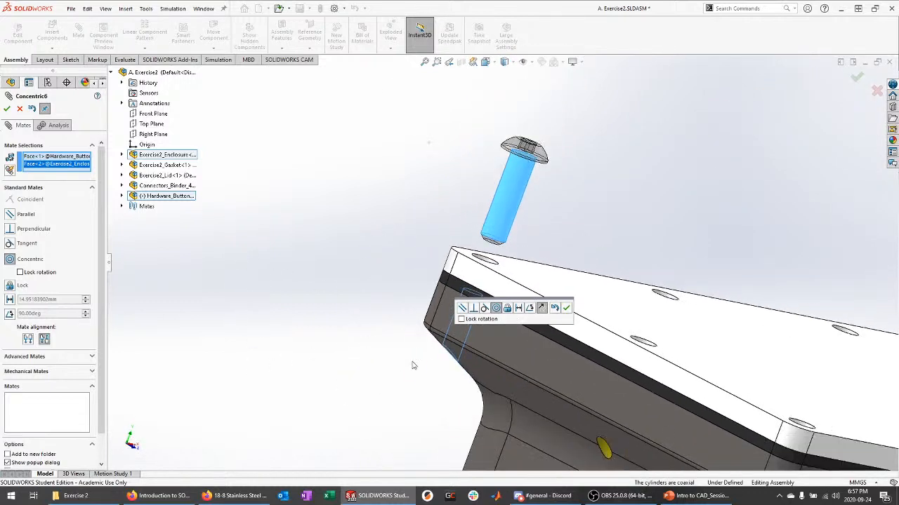
{"action": "left_click", "coordinate": [462, 320]}
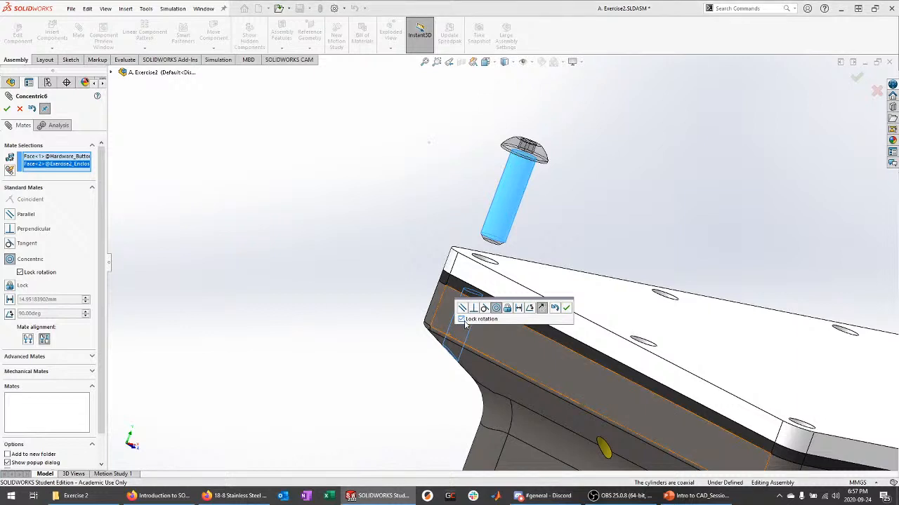
{"action": "left_click", "coordinate": [566, 309]}
Mate the underside of the screw head coincident with the lid's top face and finish mating.
{"action": "middle_click_drag", "start_coordinate": [337, 253], "coordinate": [526, 207]}
{"action": "scroll", "coordinate": [526, 206], "scroll_direction": "down", "scroll_amount": 4}
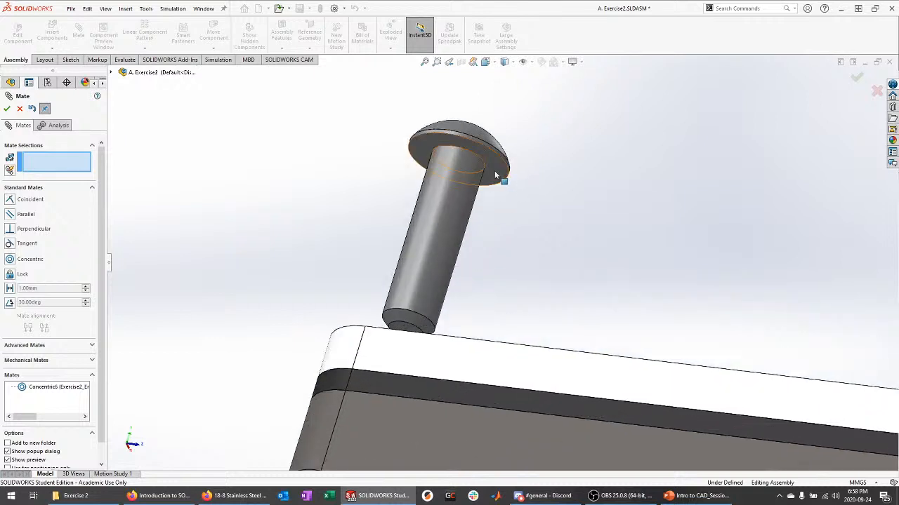
{"action": "left_click", "coordinate": [497, 171]}
{"action": "scroll", "coordinate": [498, 174], "scroll_direction": "up", "scroll_amount": 3}
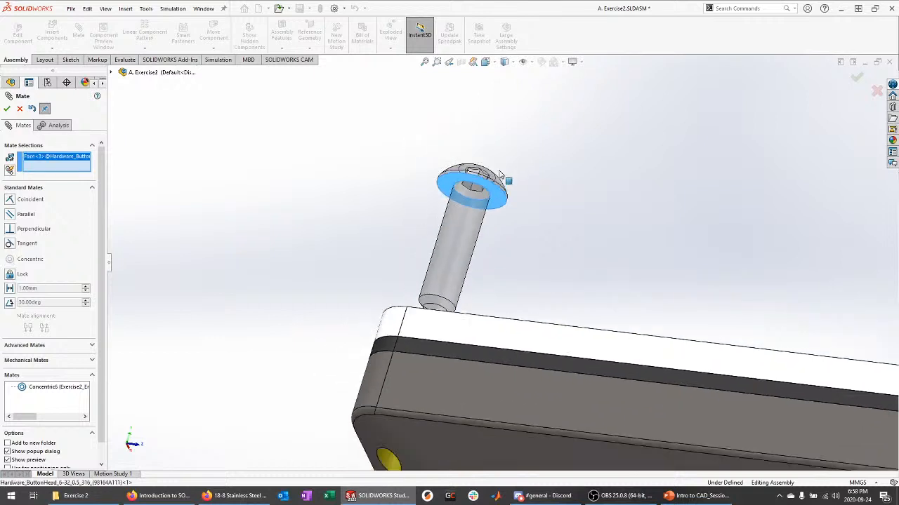
{"action": "middle_click_drag", "start_coordinate": [491, 179], "coordinate": [421, 344]}
{"action": "left_click", "coordinate": [483, 360]}
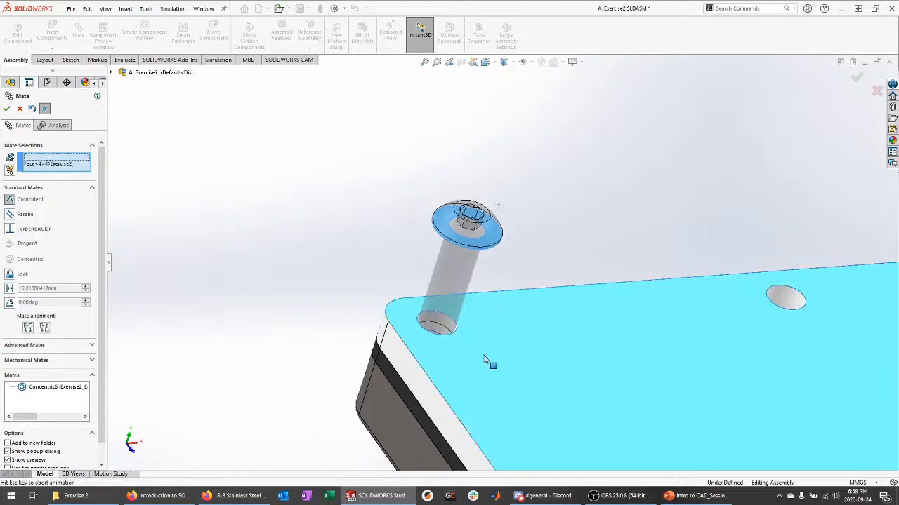
{"action": "left_click", "coordinate": [590, 371]}
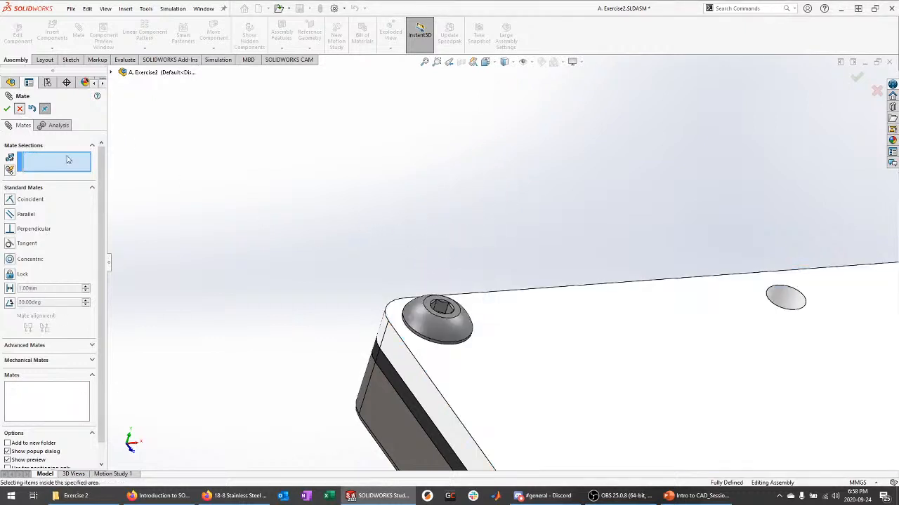
{"action": "left_click", "coordinate": [19, 108]}
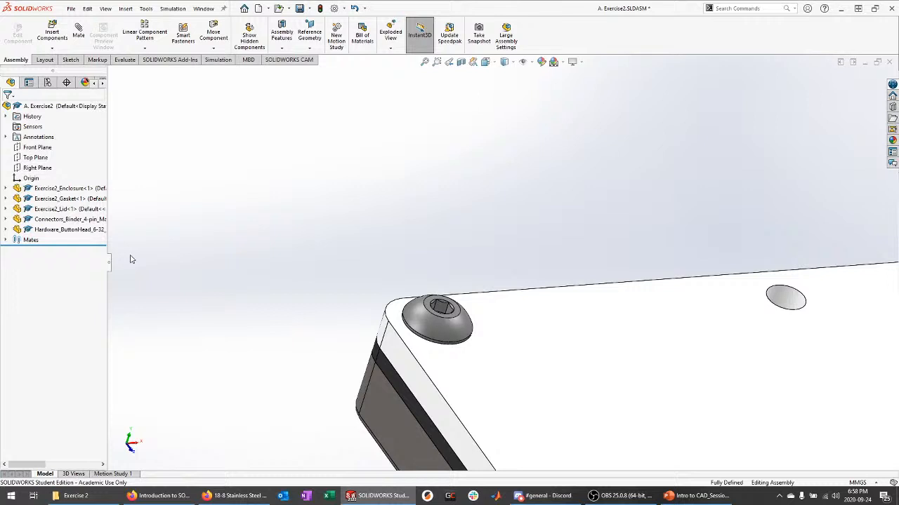
Make the Exercise2_Lid component transparent to inspect the seated screw and the gasket beneath.
{"action": "right_click", "coordinate": [81, 209]}
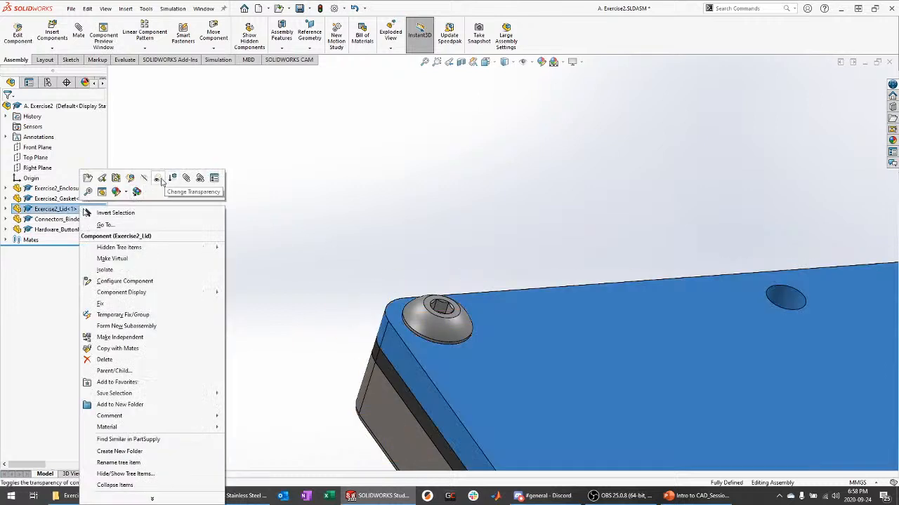
{"action": "left_click", "coordinate": [159, 179]}
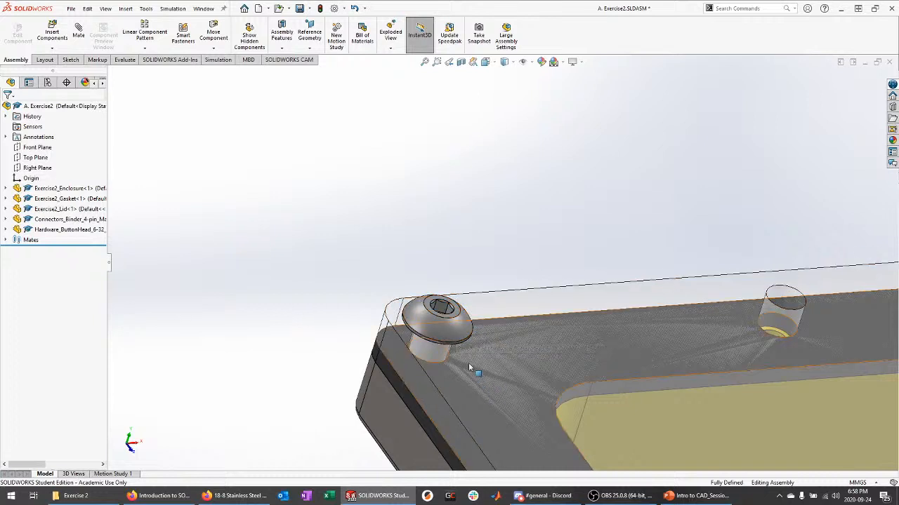
{"action": "left_click", "coordinate": [475, 385]}
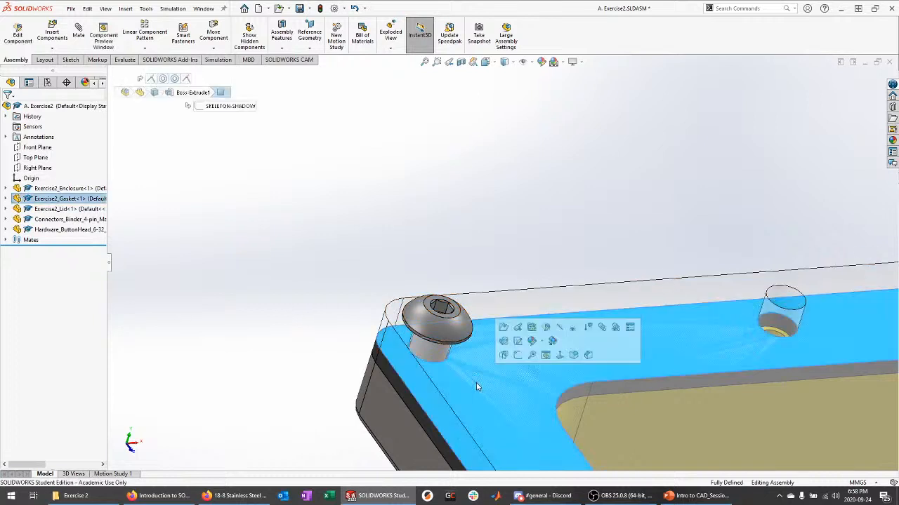
{"action": "left_click", "coordinate": [286, 274]}
{"action": "middle_click_drag", "start_coordinate": [354, 291], "coordinate": [426, 307]}
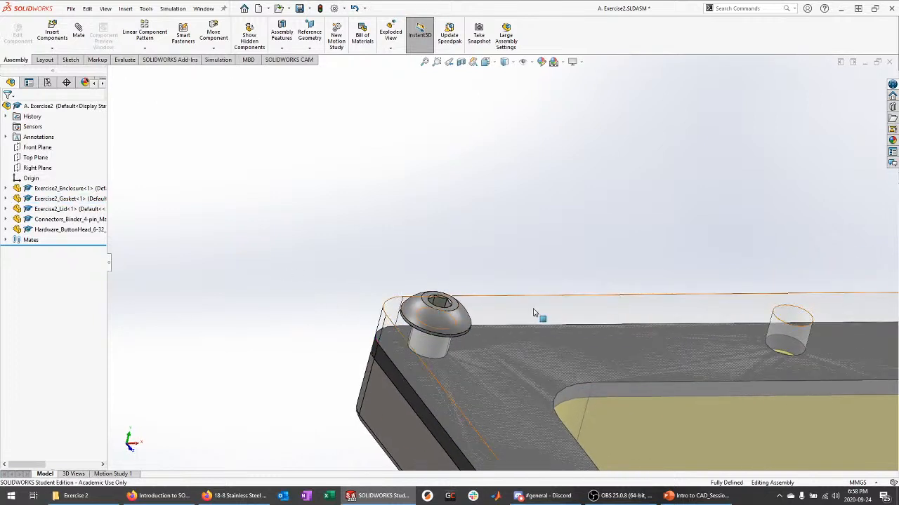
{"action": "scroll", "coordinate": [248, 222], "scroll_direction": "up", "scroll_amount": 4}
{"action": "scroll", "coordinate": [480, 302], "scroll_direction": "down", "scroll_amount": 6}
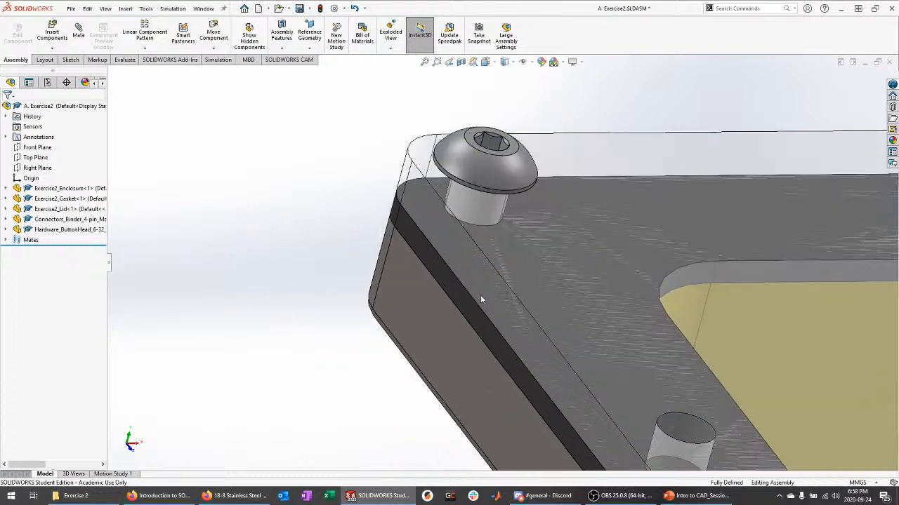
Switch the lid back to opaque, and make it transparent again.
{"action": "left_click", "coordinate": [572, 152]}
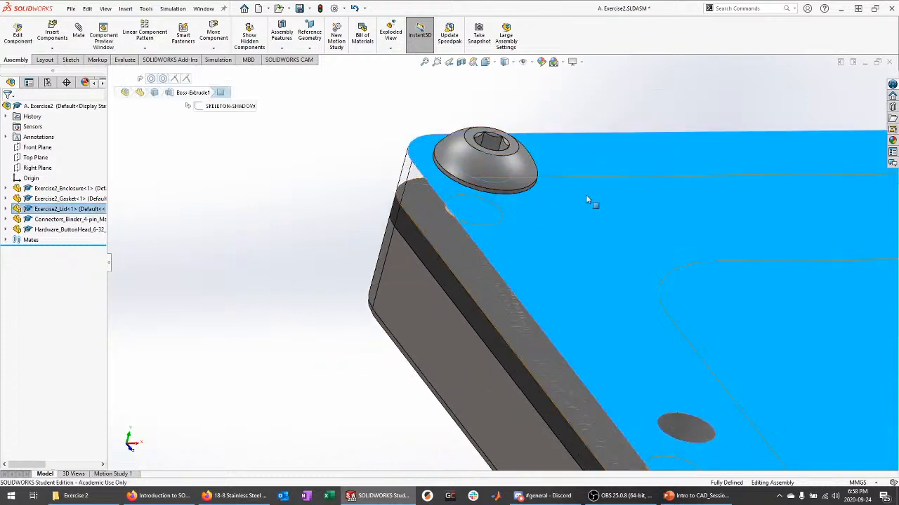
{"action": "right_click", "coordinate": [77, 209]}
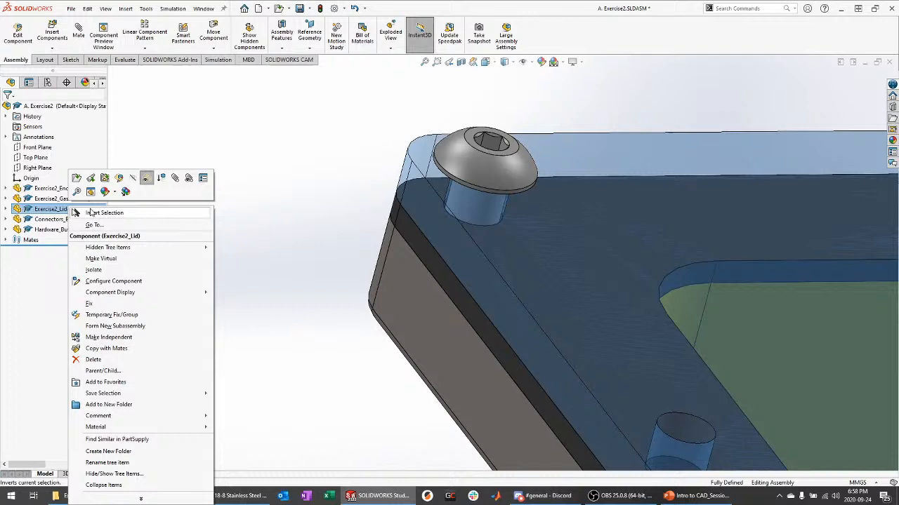
{"action": "left_click", "coordinate": [145, 178]}
{"action": "left_click", "coordinate": [260, 222]}
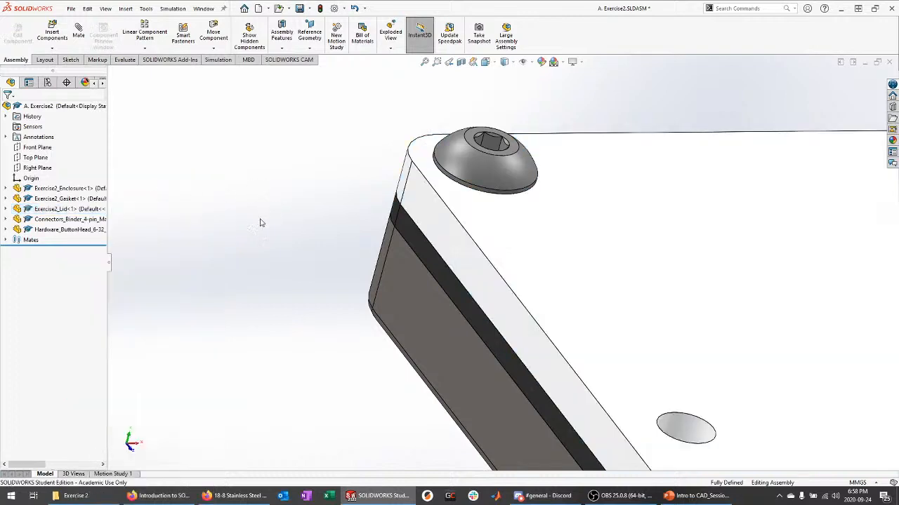
{"action": "right_click", "coordinate": [90, 209]}
{"action": "left_click", "coordinate": [146, 179]}
{"action": "left_click", "coordinate": [236, 196]}
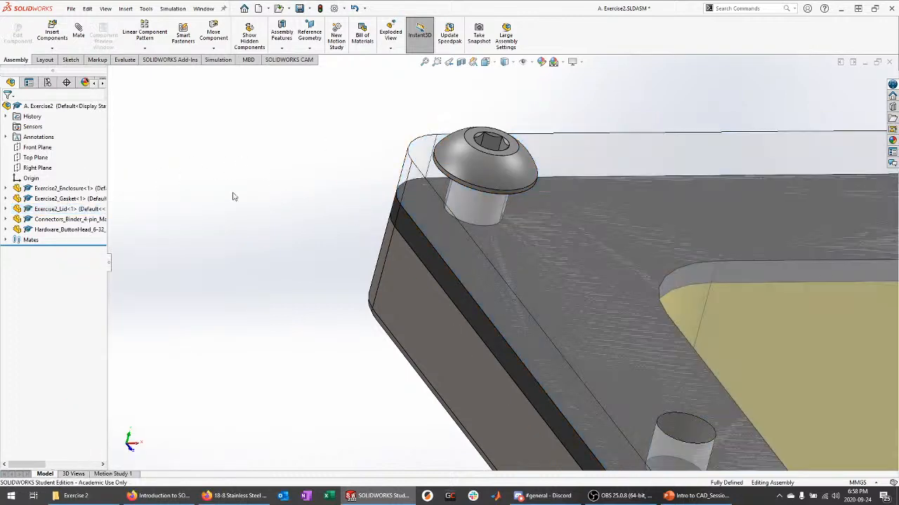
Start a Pattern Driven Component Pattern with the 6-32 button head screw as the component to pattern.
{"action": "scroll", "coordinate": [216, 188], "scroll_direction": "up", "scroll_amount": 10}
{"action": "scroll", "coordinate": [760, 332], "scroll_direction": "down", "scroll_amount": 1}
{"action": "scroll", "coordinate": [760, 331], "scroll_direction": "down", "scroll_amount": 6}
{"action": "scroll", "coordinate": [748, 327], "scroll_direction": "up", "scroll_amount": 4}
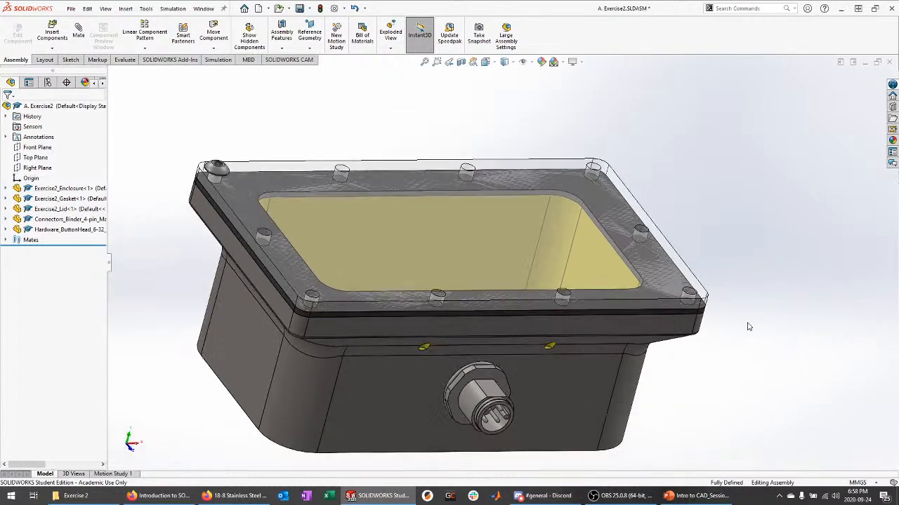
{"action": "middle_click_drag", "start_coordinate": [316, 237], "coordinate": [290, 249]}
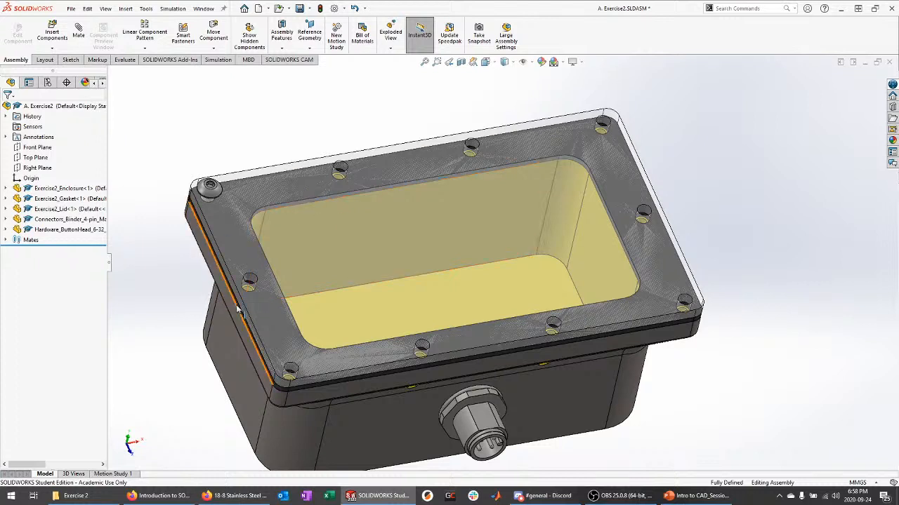
{"action": "key", "text": "z"}
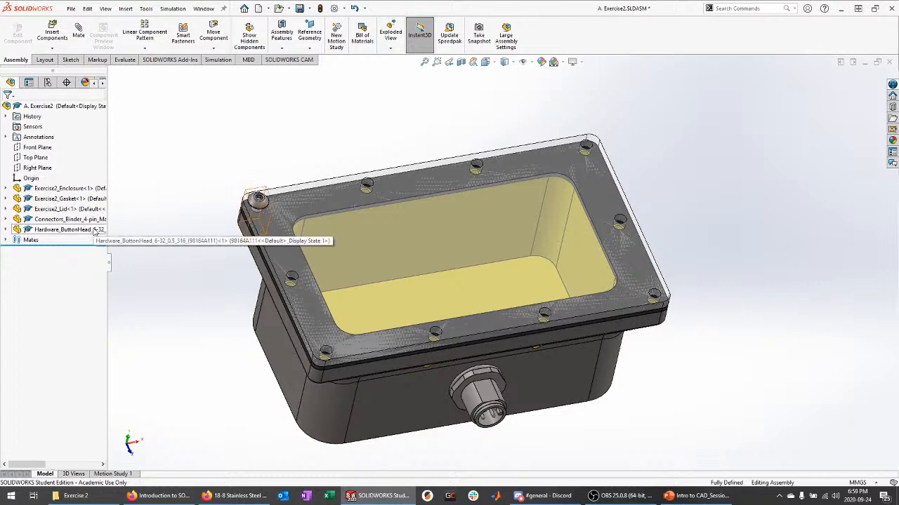
{"action": "left_click", "coordinate": [70, 229]}
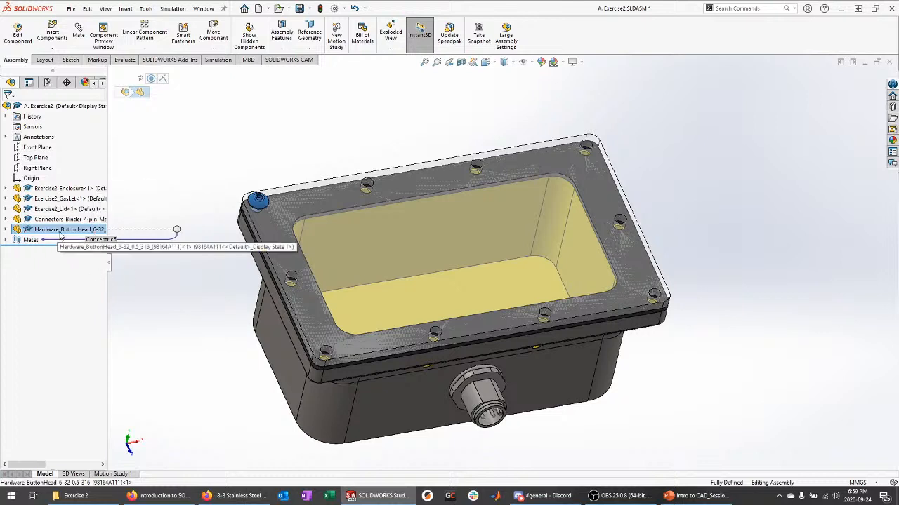
{"action": "left_click", "coordinate": [150, 53]}
{"action": "left_click", "coordinate": [187, 88]}
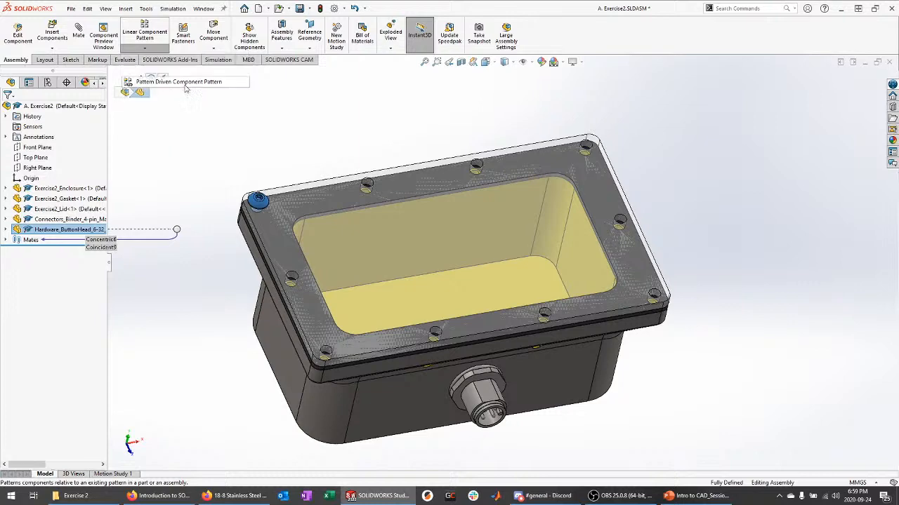
{"action": "scroll", "coordinate": [570, 153], "scroll_direction": "up", "scroll_amount": 2}
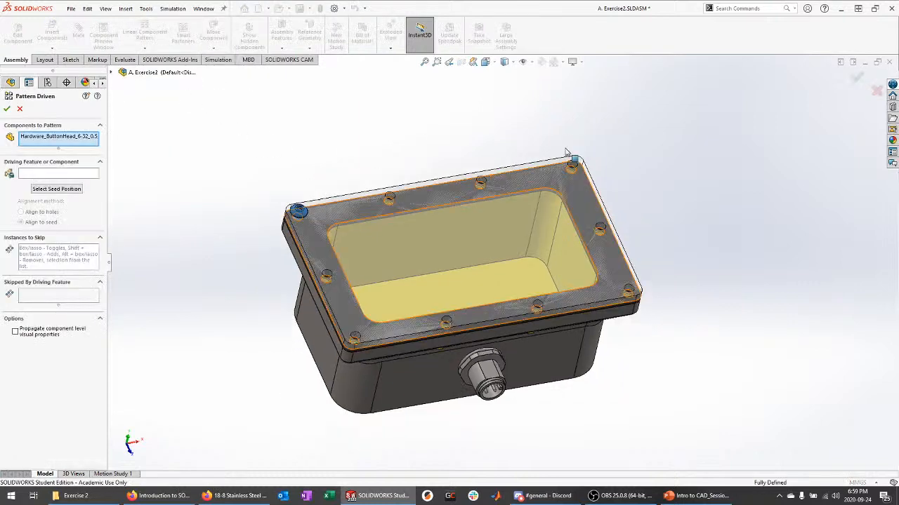
{"action": "scroll", "coordinate": [277, 357], "scroll_direction": "down", "scroll_amount": 2}
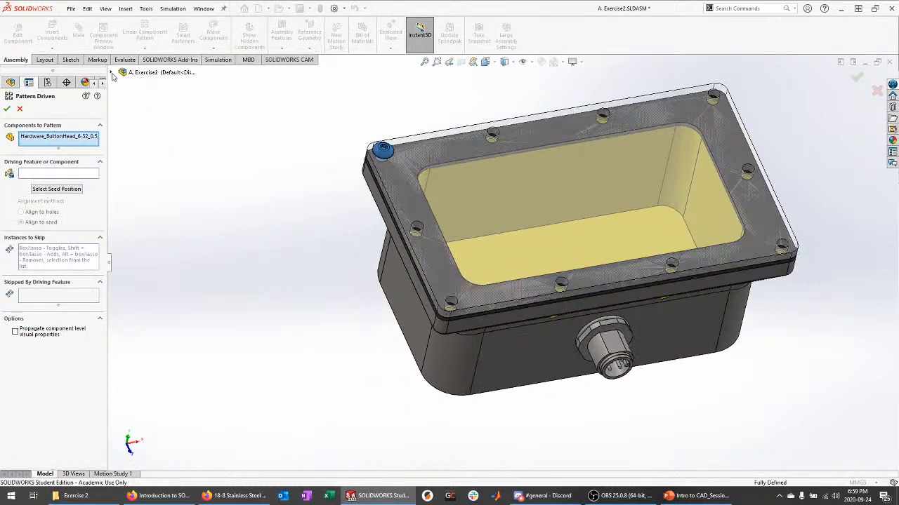
Set the enclosure's Tap Drill for #6-32 Tap1 machining feature as the driving feature of the screw pattern.
{"action": "left_click", "coordinate": [112, 73]}
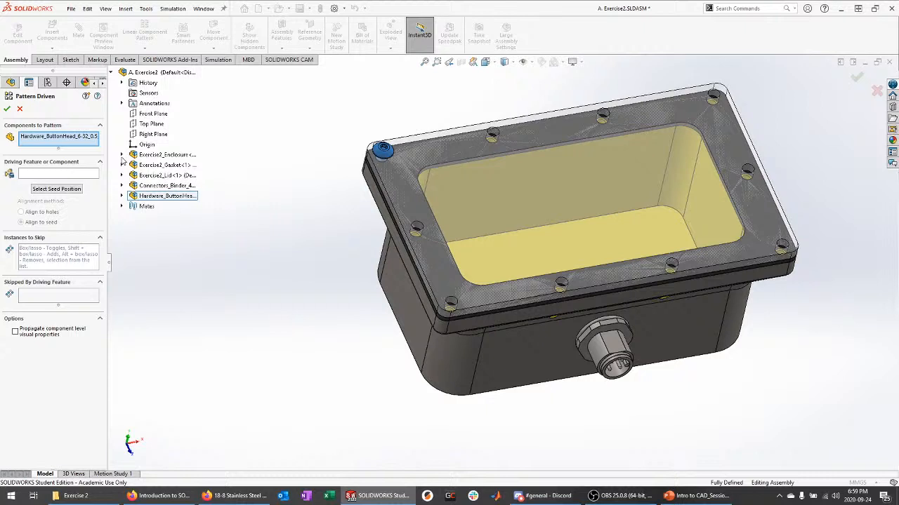
{"action": "left_click", "coordinate": [122, 154]}
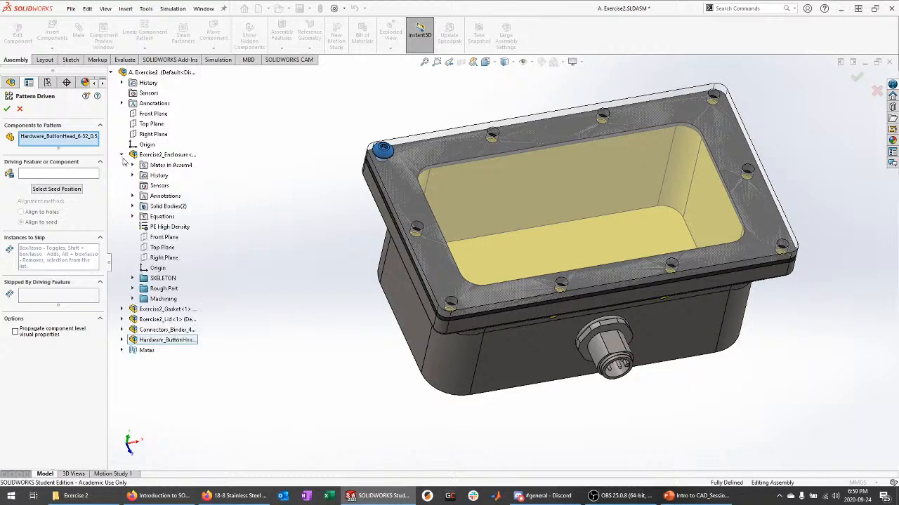
{"action": "left_click", "coordinate": [132, 298]}
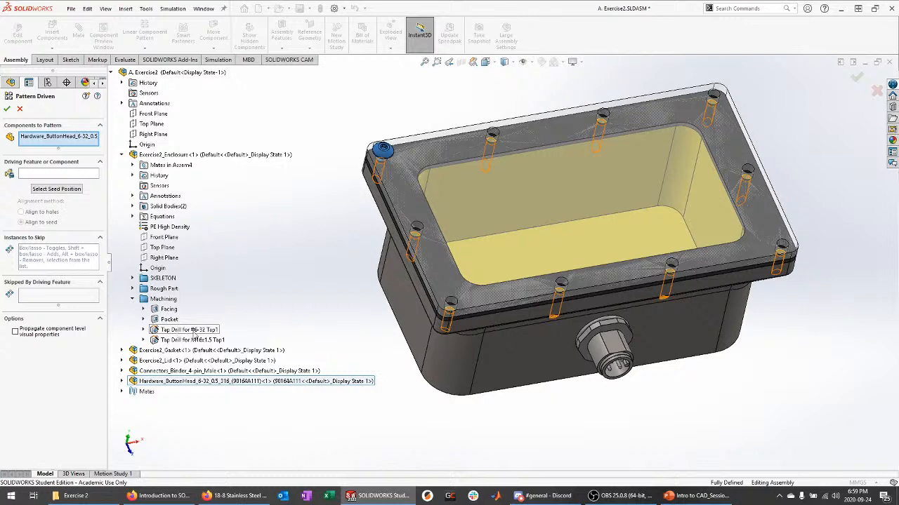
{"action": "left_click", "coordinate": [26, 176]}
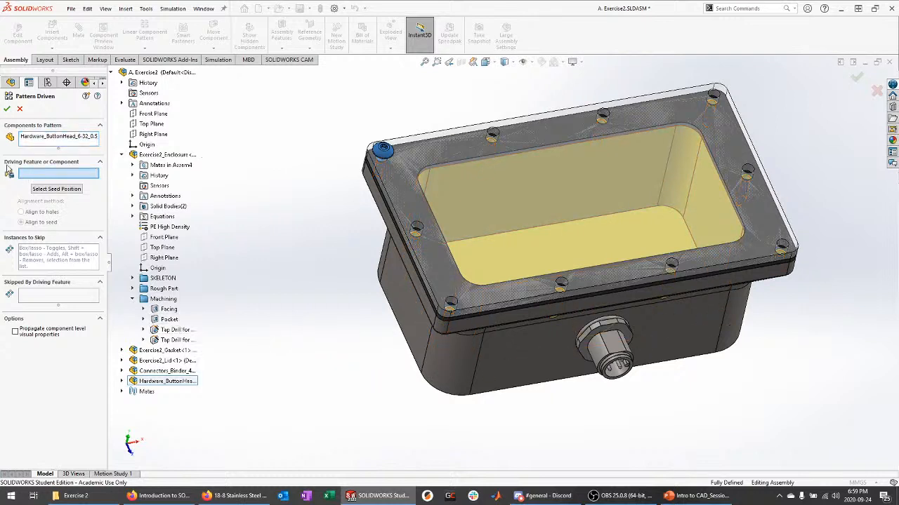
{"action": "left_click", "coordinate": [183, 330]}
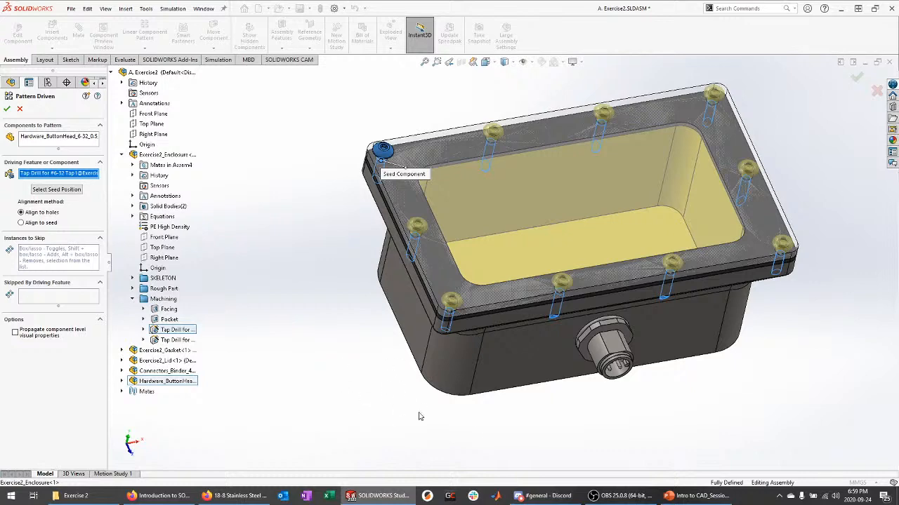
Try the neighbouring hole along the lid's rear long edge as the pattern's seed position.
{"action": "scroll", "coordinate": [481, 421], "scroll_direction": "up", "scroll_amount": 2}
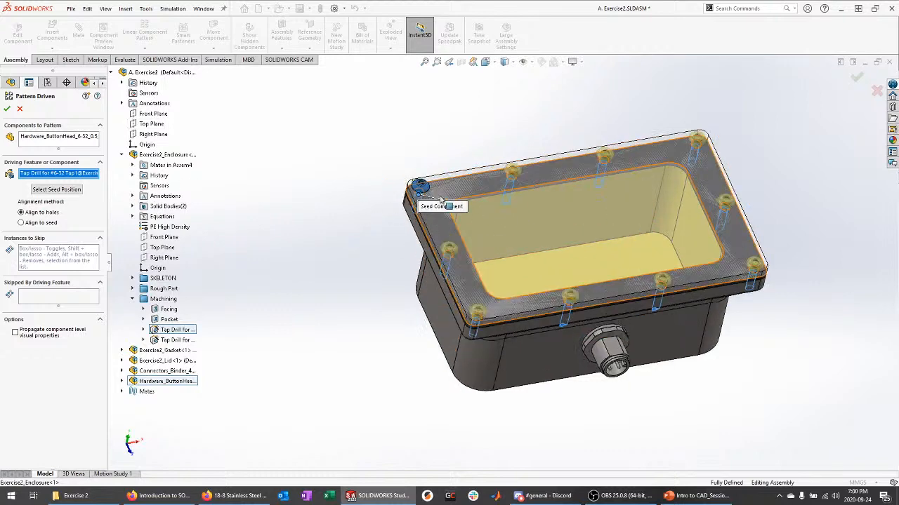
{"action": "scroll", "coordinate": [365, 218], "scroll_direction": "down", "scroll_amount": 2}
{"action": "scroll", "coordinate": [460, 197], "scroll_direction": "down", "scroll_amount": 3}
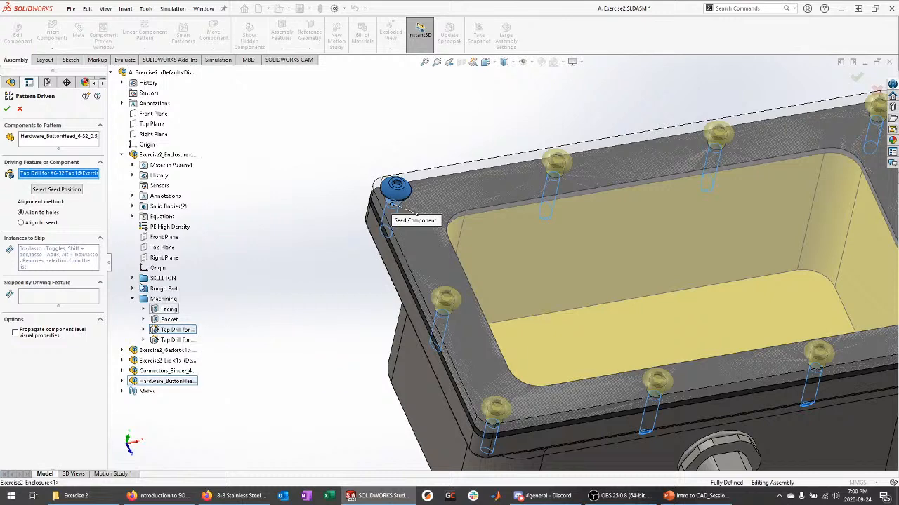
{"action": "scroll", "coordinate": [482, 261], "scroll_direction": "up", "scroll_amount": 4}
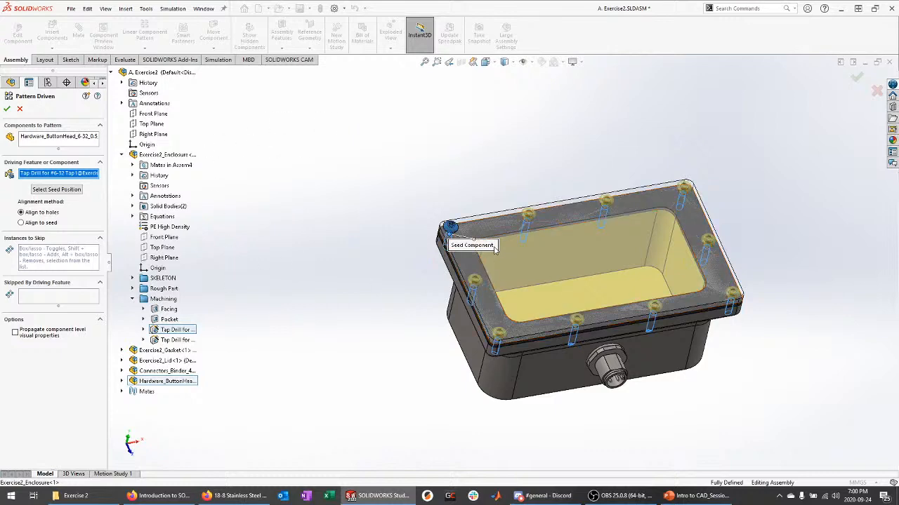
{"action": "scroll", "coordinate": [443, 236], "scroll_direction": "down", "scroll_amount": 6}
{"action": "left_click", "coordinate": [68, 191]}
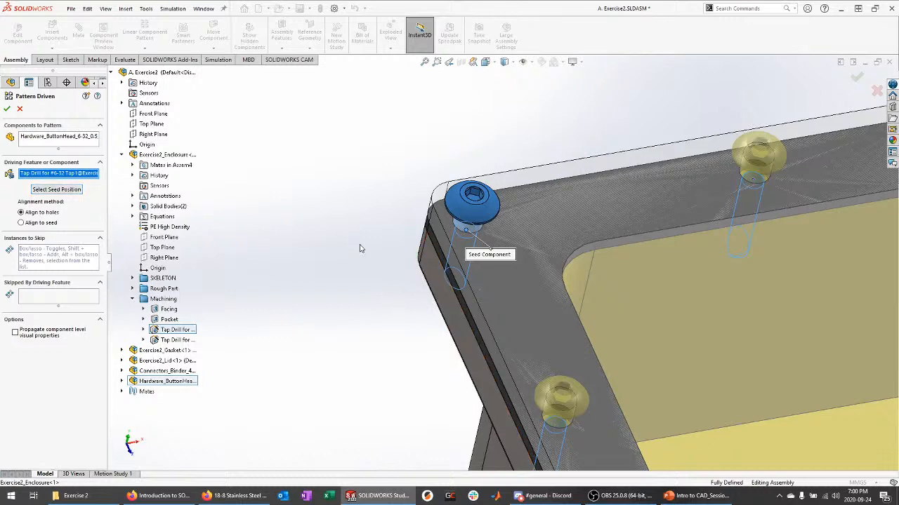
{"action": "left_click", "coordinate": [64, 191]}
{"action": "middle_click_drag", "start_coordinate": [391, 287], "coordinate": [406, 268]}
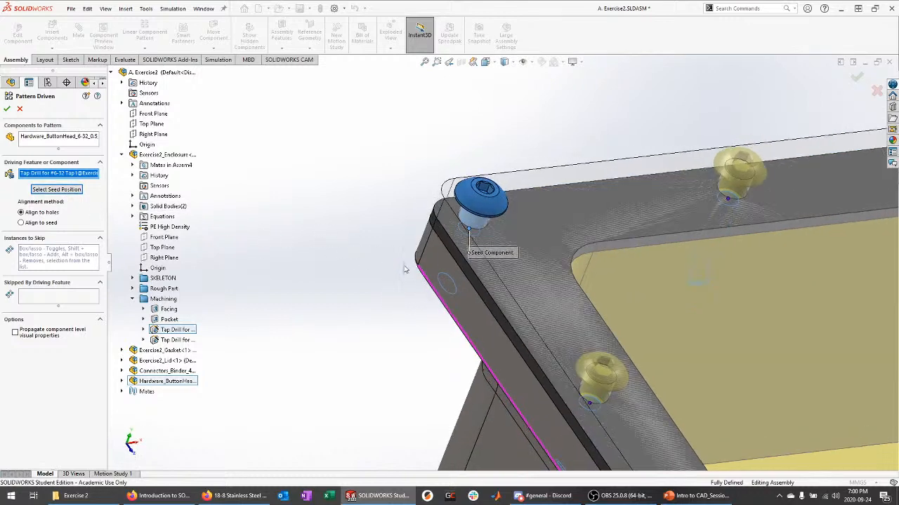
{"action": "scroll", "coordinate": [553, 269], "scroll_direction": "down", "scroll_amount": 2}
{"action": "scroll", "coordinate": [553, 269], "scroll_direction": "up", "scroll_amount": 3}
{"action": "scroll", "coordinate": [721, 242], "scroll_direction": "down", "scroll_amount": 4}
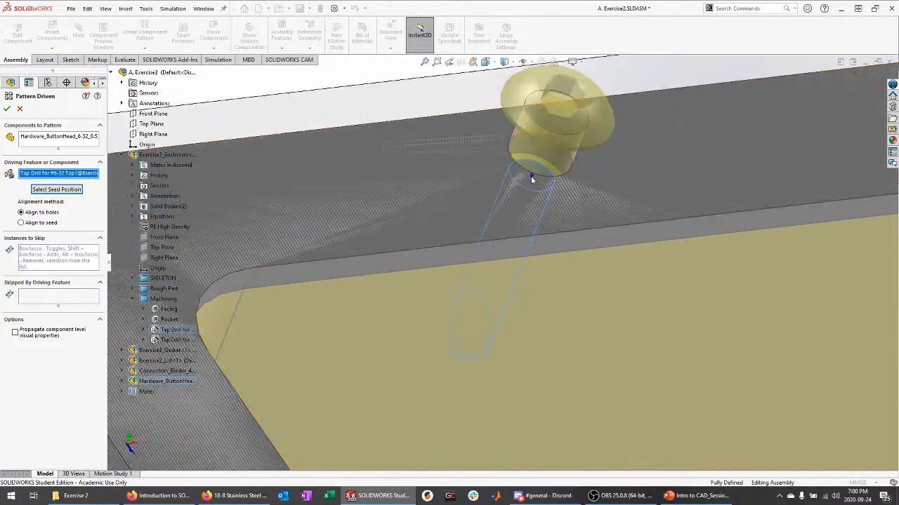
{"action": "scroll", "coordinate": [531, 177], "scroll_direction": "up", "scroll_amount": 5}
{"action": "middle_click_drag", "start_coordinate": [464, 304], "coordinate": [394, 379]}
{"action": "scroll", "coordinate": [392, 378], "scroll_direction": "down", "scroll_amount": 3}
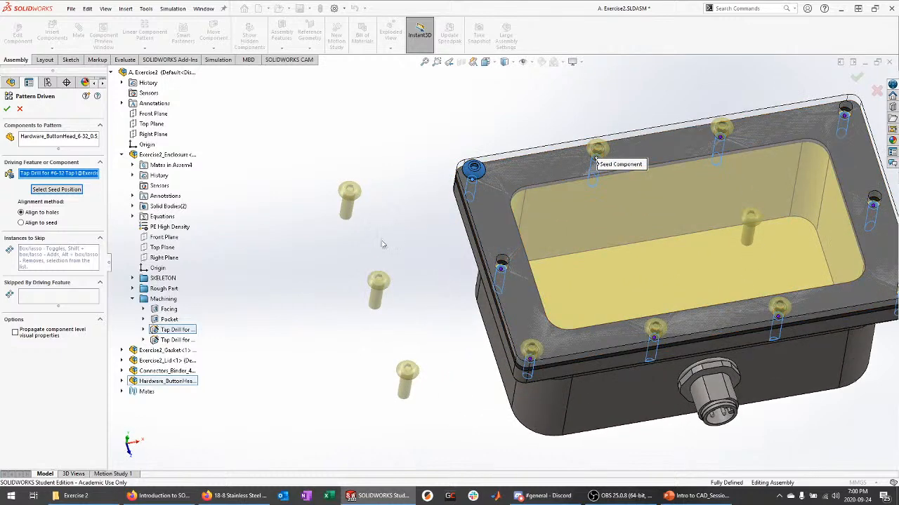
Set the pattern's seed position to the corner hole holding the mated screw and accept the pattern.
{"action": "scroll", "coordinate": [478, 166], "scroll_direction": "down", "scroll_amount": 8}
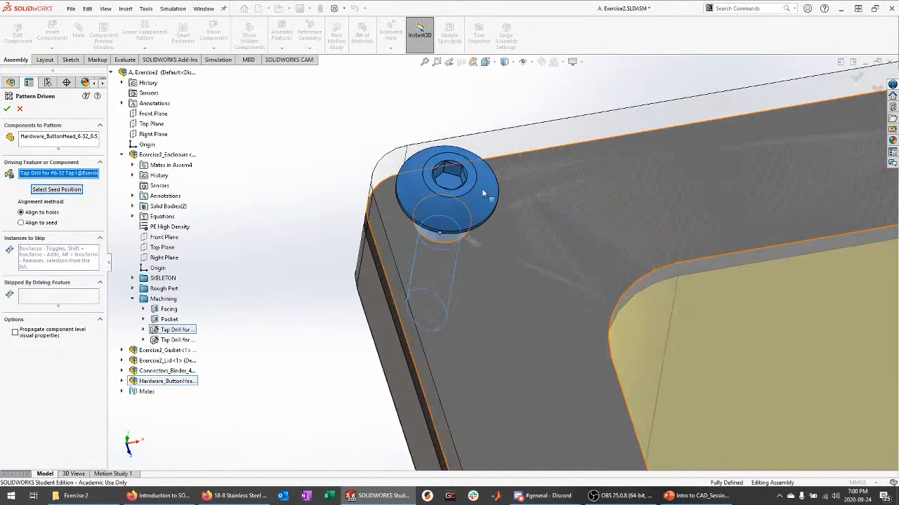
{"action": "left_click", "coordinate": [437, 237]}
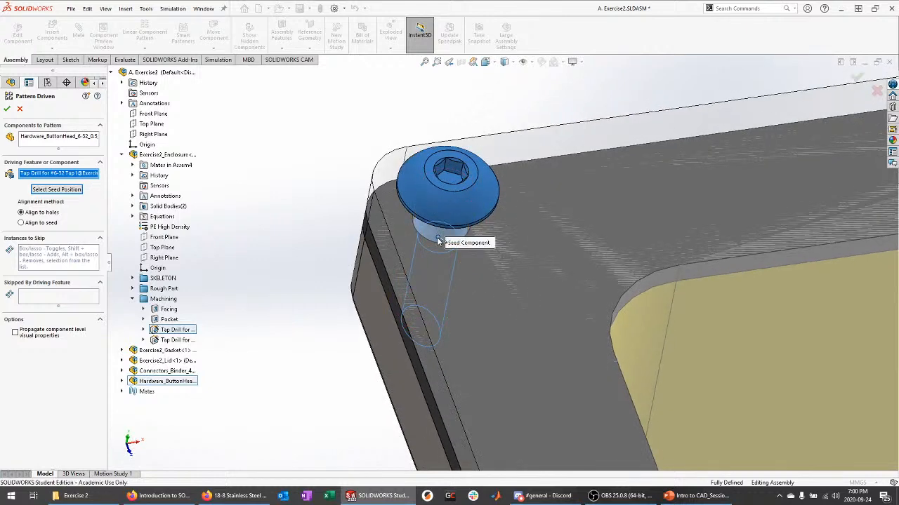
{"action": "scroll", "coordinate": [361, 206], "scroll_direction": "up", "scroll_amount": 9}
{"action": "scroll", "coordinate": [702, 343], "scroll_direction": "down", "scroll_amount": 2}
{"action": "scroll", "coordinate": [684, 242], "scroll_direction": "down", "scroll_amount": 2}
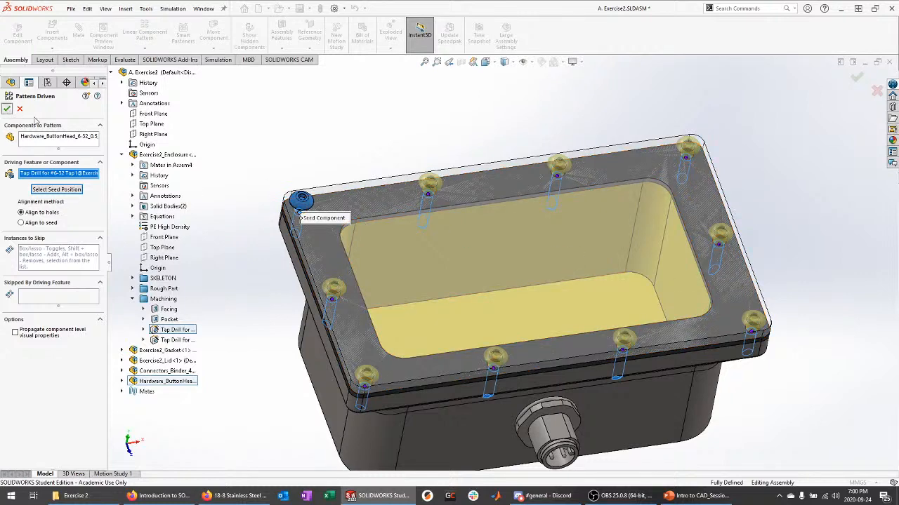
{"action": "left_click", "coordinate": [7, 110]}
{"action": "left_click", "coordinate": [6, 188]}
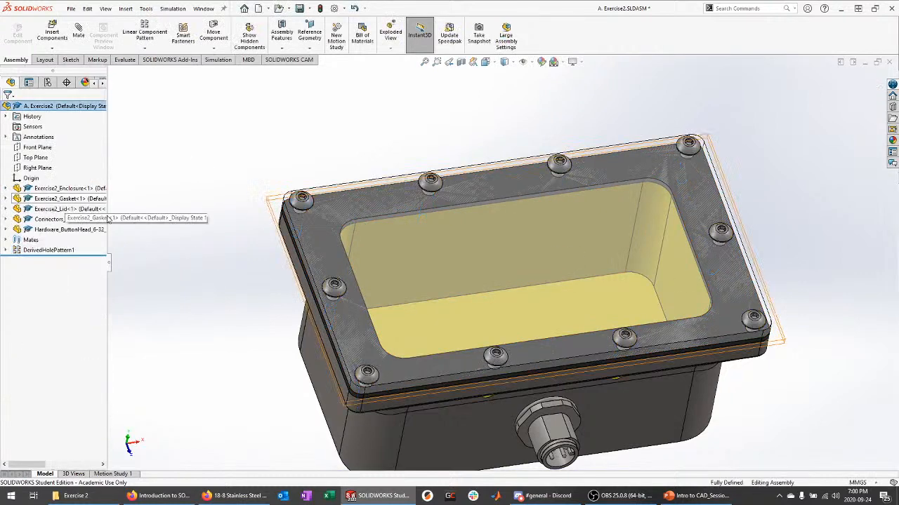
Put the button head screw component into a new assembly tree folder named Hardware and expand the folder.
{"action": "mouse_move", "coordinate": [214, 298]}
{"action": "middle_mouse_down"}
{"action": "mouse_move", "coordinate": [249, 237]}
{"action": "mouse_move", "coordinate": [200, 276]}
{"action": "mouse_move", "coordinate": [205, 301]}
{"action": "middle_mouse_up"}
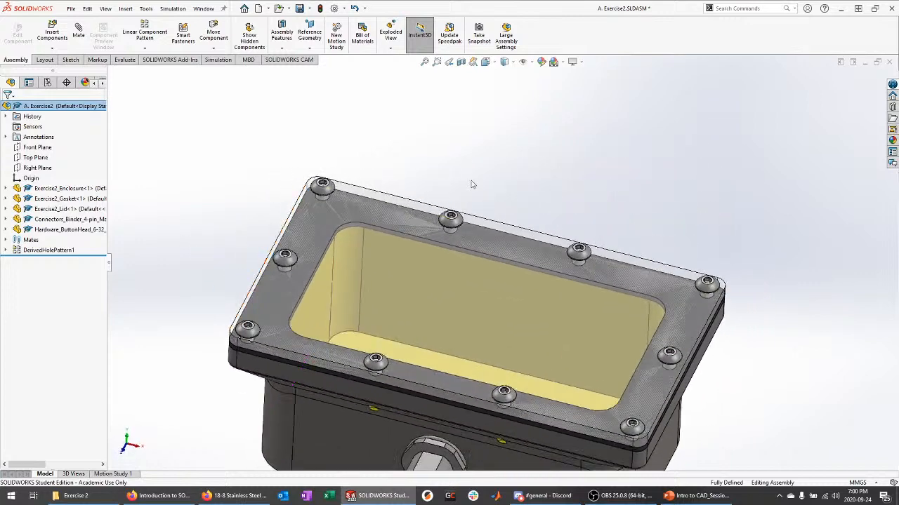
{"action": "scroll", "coordinate": [505, 147], "scroll_direction": "up", "scroll_amount": 3}
{"action": "scroll", "coordinate": [496, 378], "scroll_direction": "down", "scroll_amount": 1}
{"action": "middle_click_drag", "start_coordinate": [613, 401], "coordinate": [601, 385]}
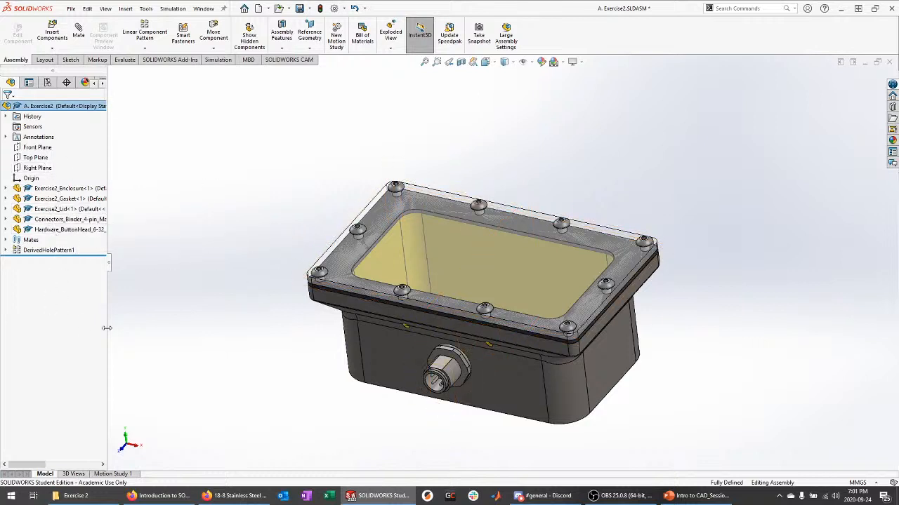
{"action": "left_click", "coordinate": [79, 231]}
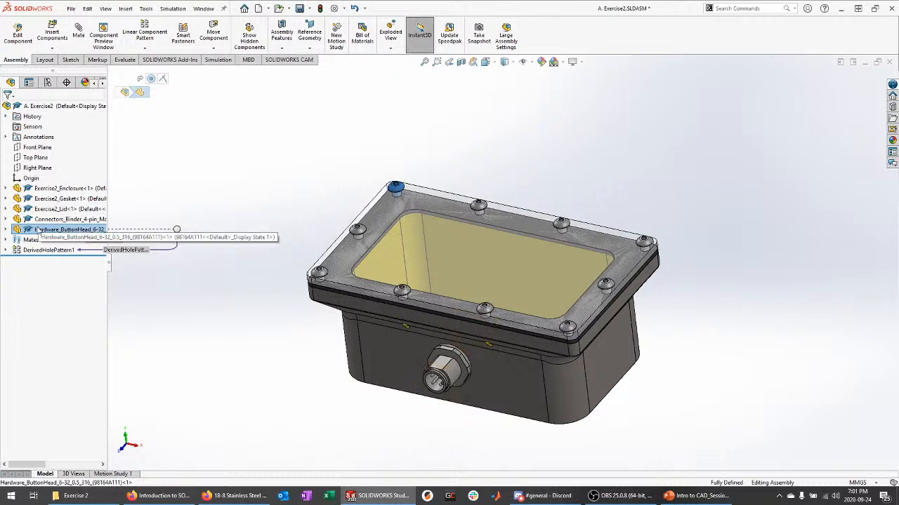
{"action": "right_click", "coordinate": [39, 229]}
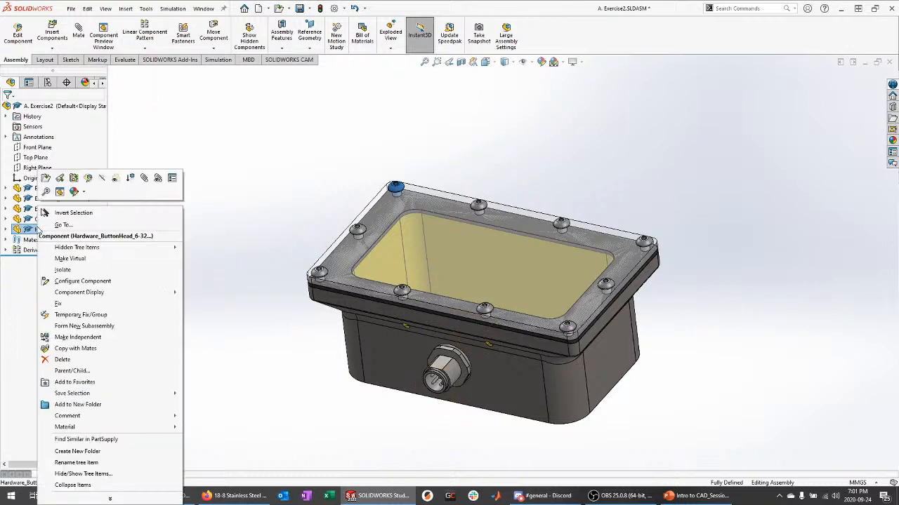
{"action": "left_click", "coordinate": [83, 405]}
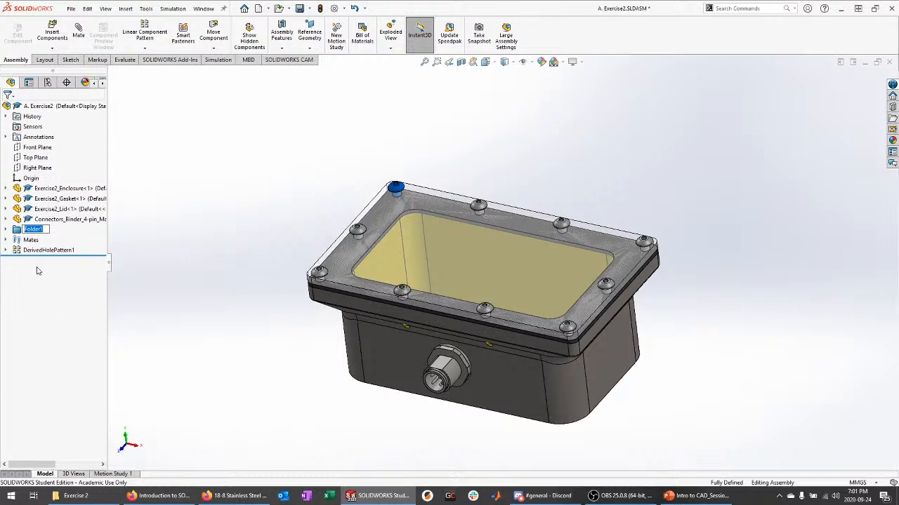
{"action": "type", "text": "Hardware"}
{"action": "key", "text": "Return"}
{"action": "left_click", "coordinate": [5, 230]}
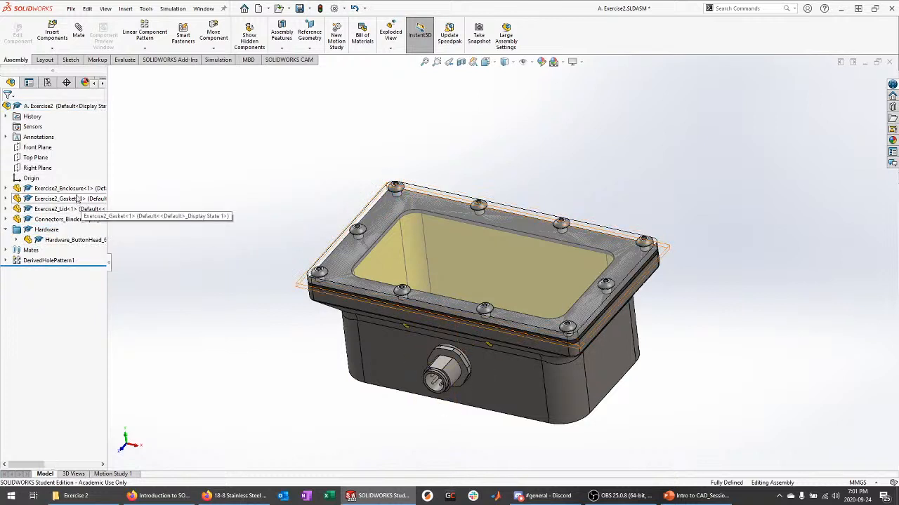
{"action": "left_click", "coordinate": [99, 188]}
{"action": "left_click", "coordinate": [98, 208], "text": "shift"}
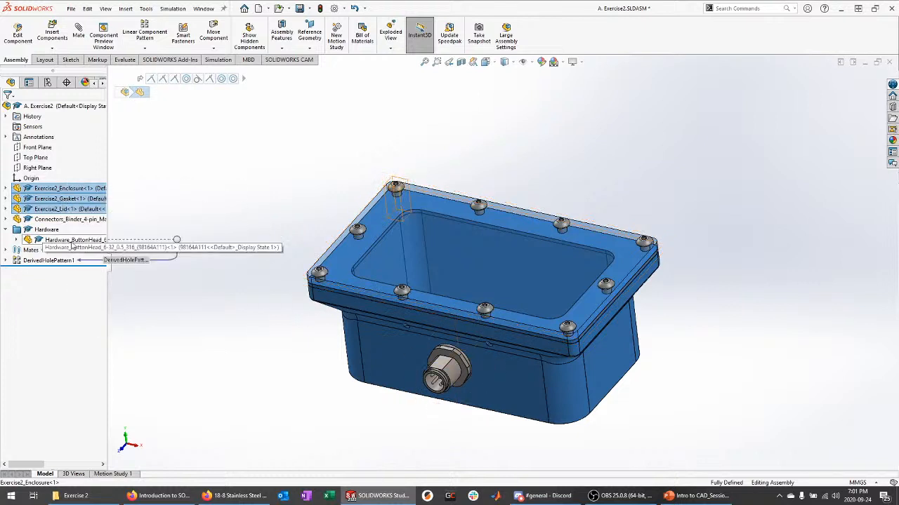
{"action": "left_click", "coordinate": [196, 253]}
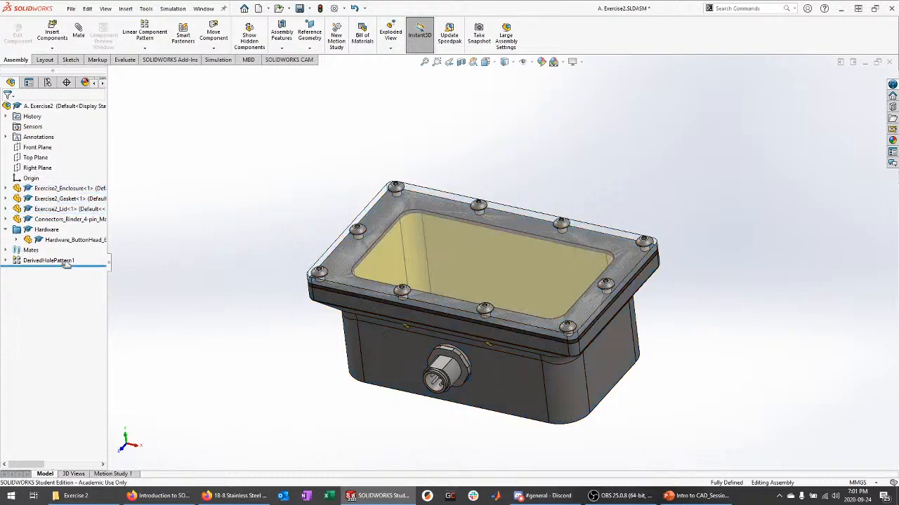
Put the 4-pin Binder connector into a new folder named Electronics and collapse the Hardware folder.
{"action": "left_click", "coordinate": [63, 220]}
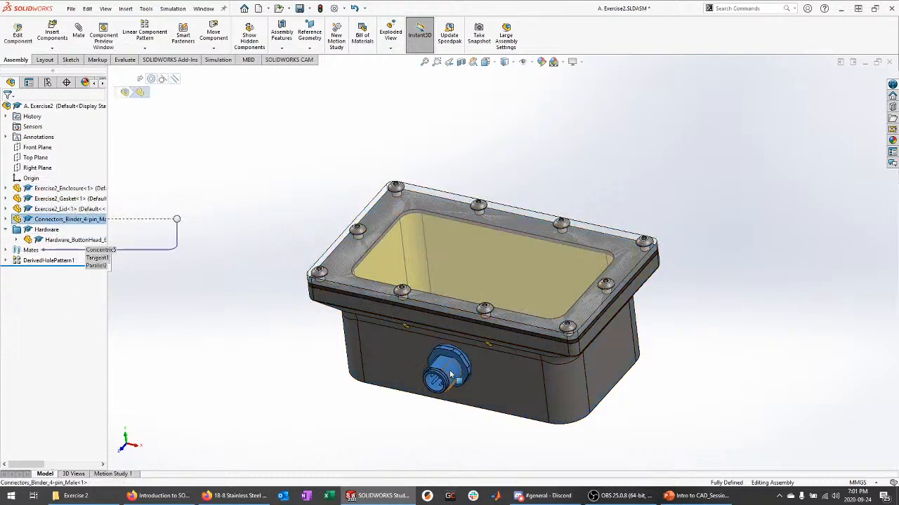
{"action": "mouse_move", "coordinate": [328, 309]}
{"action": "middle_mouse_down"}
{"action": "mouse_move", "coordinate": [316, 376]}
{"action": "mouse_move", "coordinate": [326, 314]}
{"action": "middle_mouse_up"}
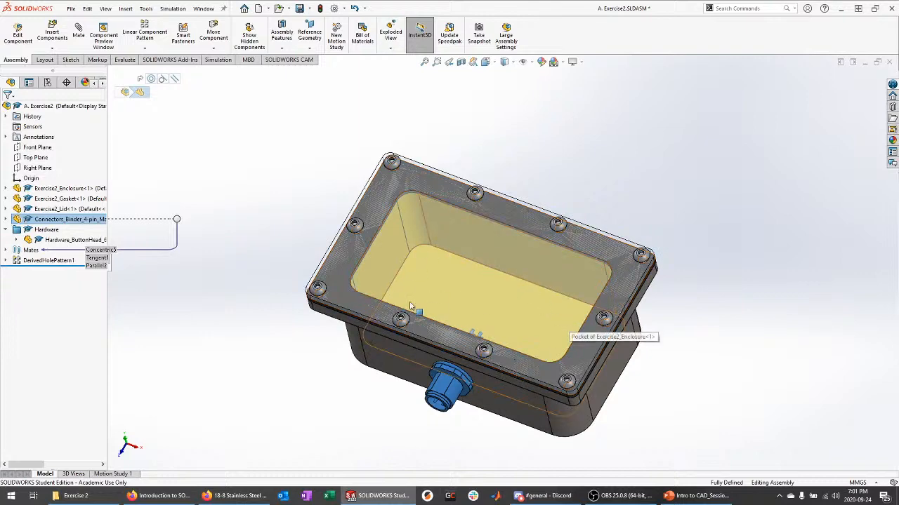
{"action": "middle_click_drag", "start_coordinate": [221, 302], "coordinate": [185, 263]}
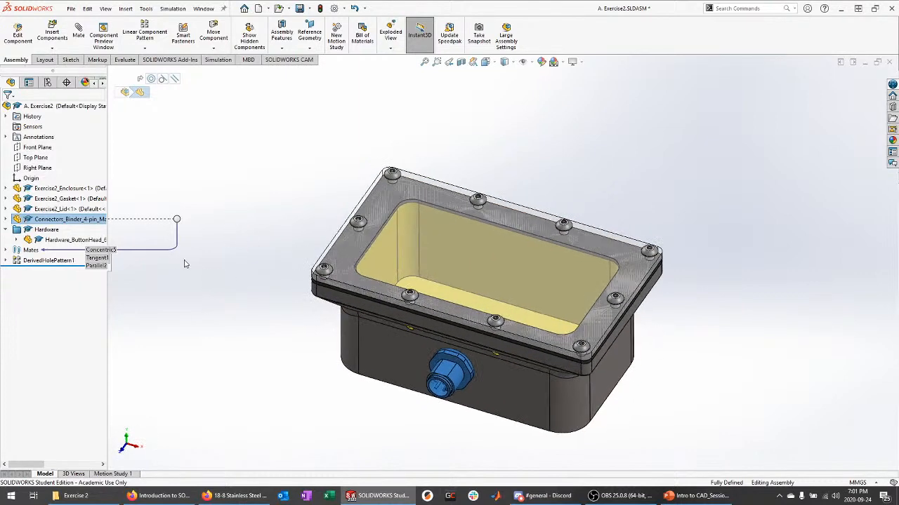
{"action": "right_click", "coordinate": [63, 220]}
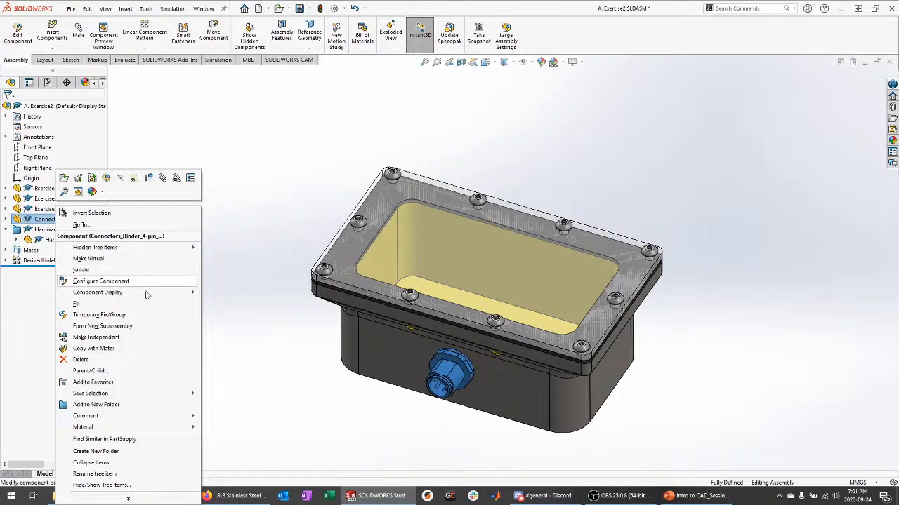
{"action": "left_click", "coordinate": [105, 404]}
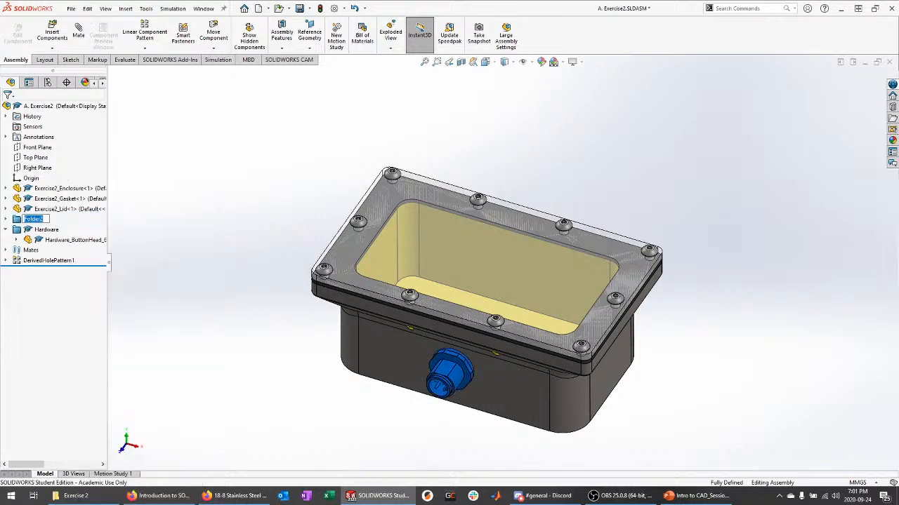
{"action": "type", "text": "Electronics"}
{"action": "key", "text": "Return"}
{"action": "left_click", "coordinate": [204, 240]}
{"action": "left_click", "coordinate": [6, 230]}
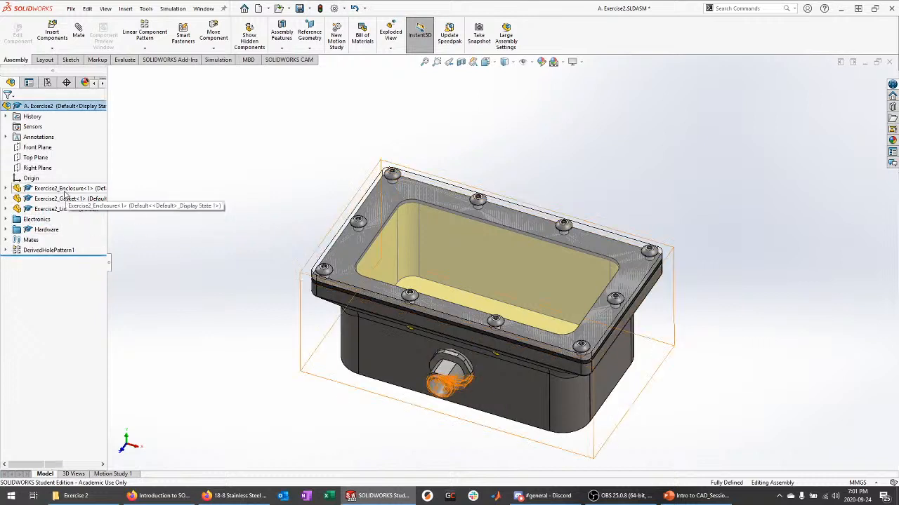
Save the Exercise2 assembly together with its modified connector part.
{"action": "middle_click_drag", "start_coordinate": [232, 257], "coordinate": [246, 228]}
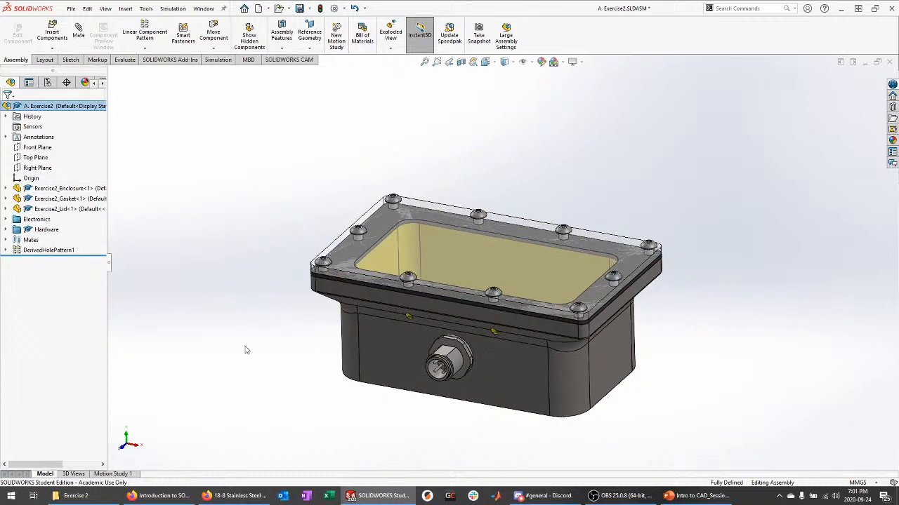
{"action": "scroll", "coordinate": [390, 432], "scroll_direction": "down", "scroll_amount": 1}
{"action": "middle_click_drag", "start_coordinate": [164, 216], "coordinate": [178, 233]}
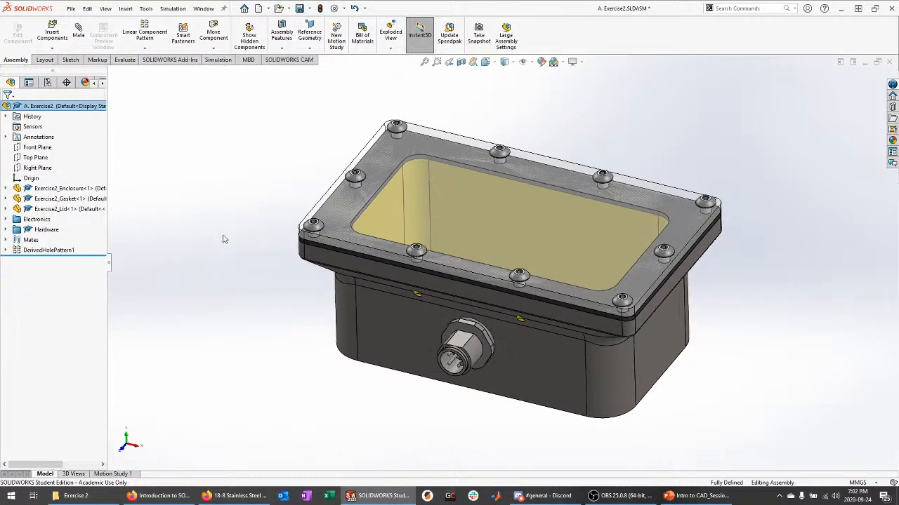
{"action": "key", "text": "ctrl+s"}
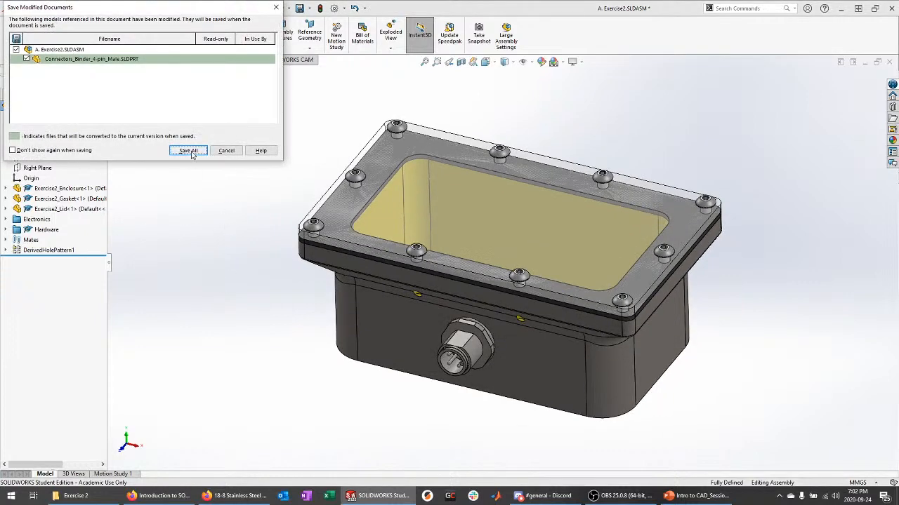
{"action": "left_click", "coordinate": [188, 151]}
Inspect the finished enclosure from the front, and switch to the PowerPoint presentation showing the Exercise 2 slide.
{"action": "middle_click_drag", "start_coordinate": [244, 167], "coordinate": [272, 209]}
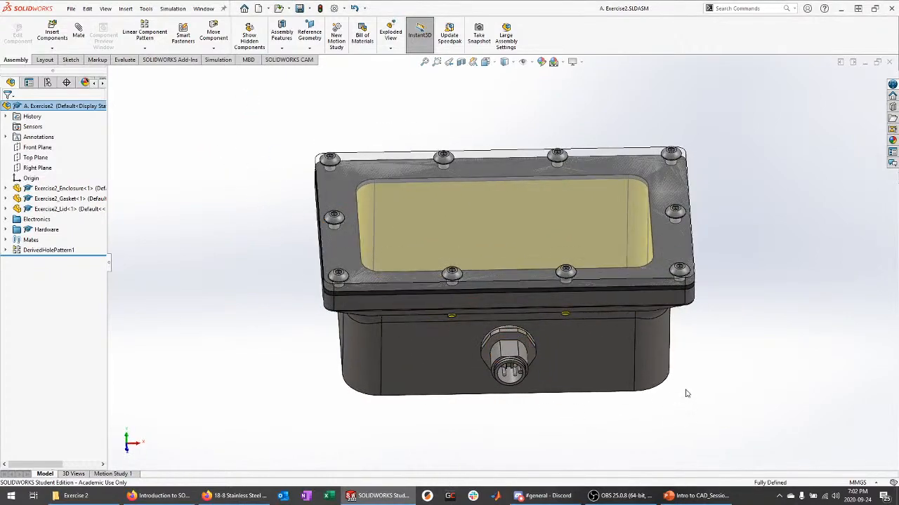
{"action": "middle_click_drag", "start_coordinate": [686, 390], "coordinate": [647, 392]}
{"action": "left_click", "coordinate": [696, 496]}
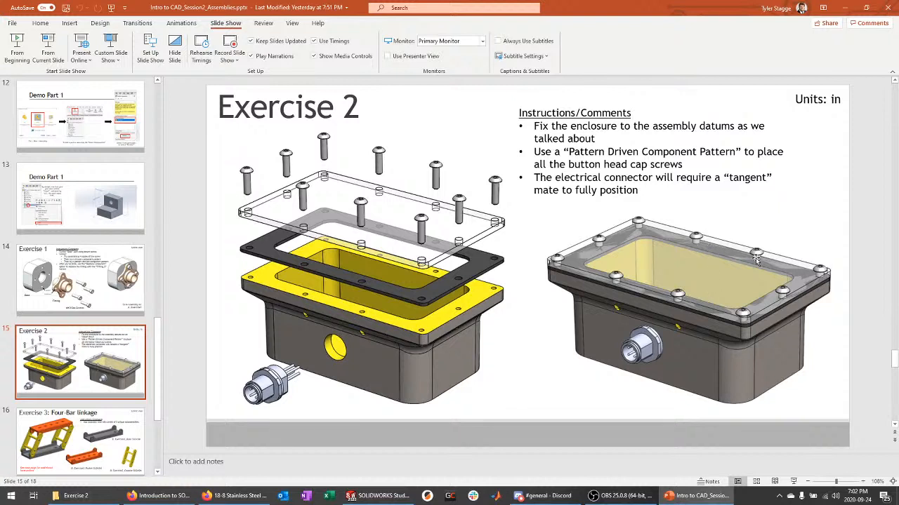
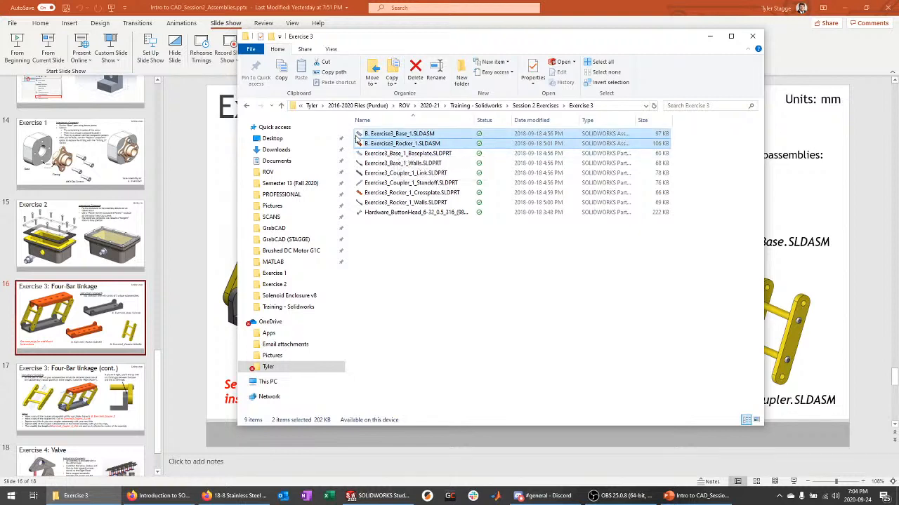
Switch to SOLIDWORKS and close the Exercise 2 assembly and all of its open part documents.
{"action": "left_click", "coordinate": [436, 223]}
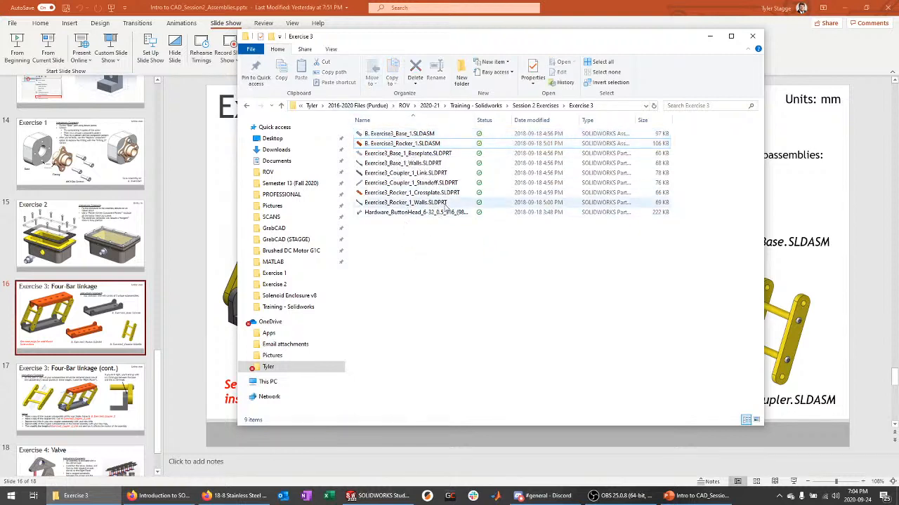
{"action": "left_click", "coordinate": [384, 501]}
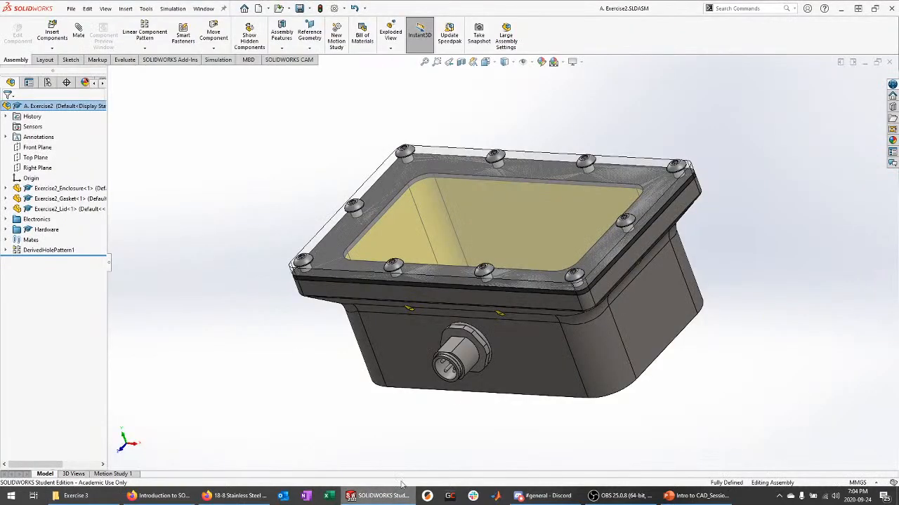
{"action": "left_click", "coordinate": [889, 62]}
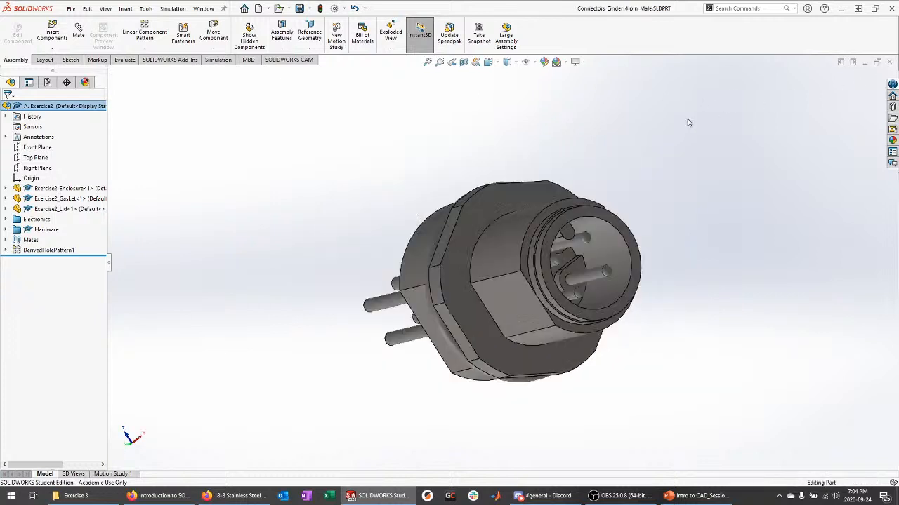
{"action": "left_click", "coordinate": [890, 77]}
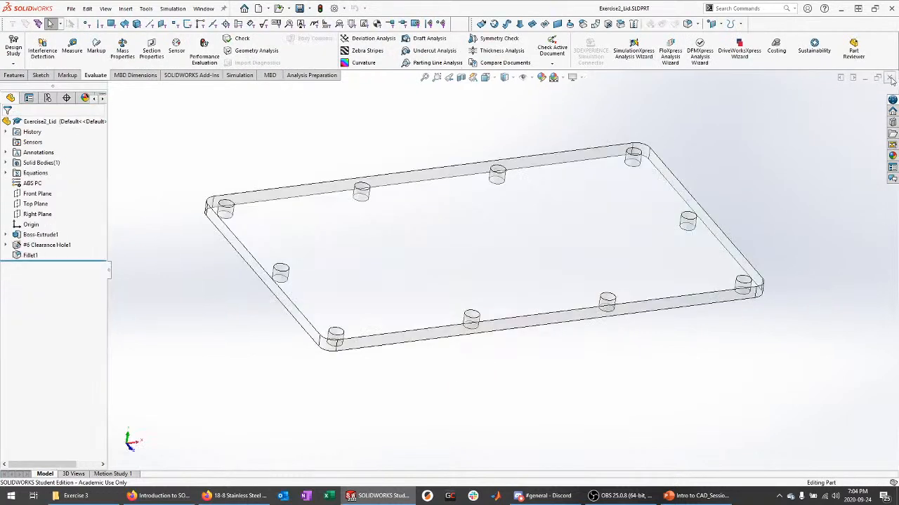
{"action": "left_click", "coordinate": [890, 78]}
{"action": "left_click", "coordinate": [891, 79]}
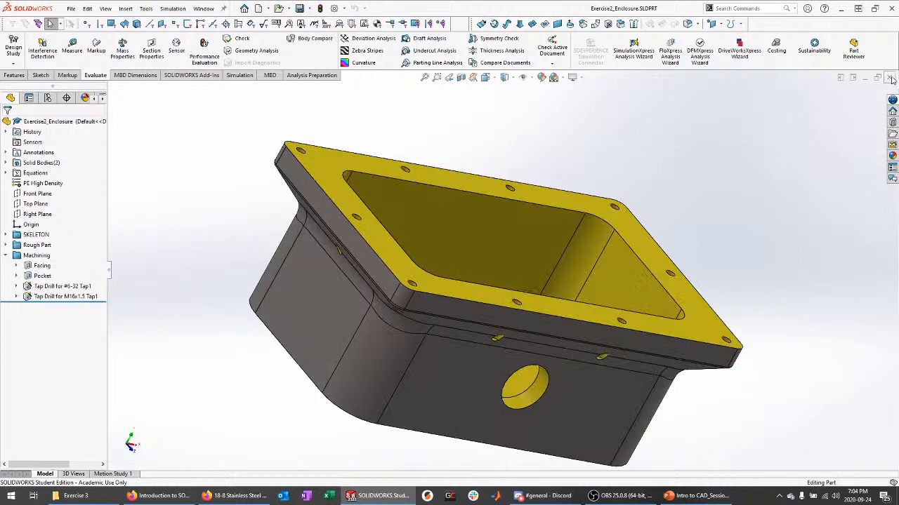
{"action": "left_click", "coordinate": [890, 79]}
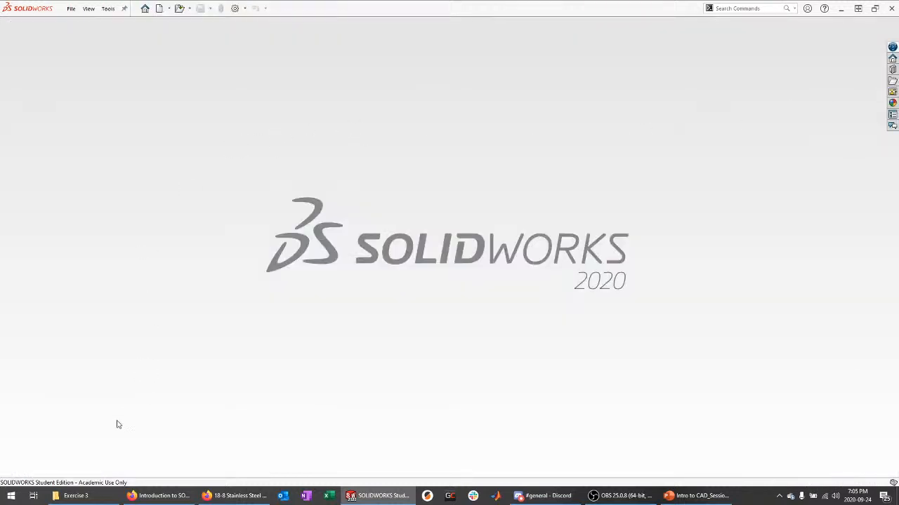
Create a new empty assembly document without inserting a component at the start.
{"action": "left_click", "coordinate": [73, 496]}
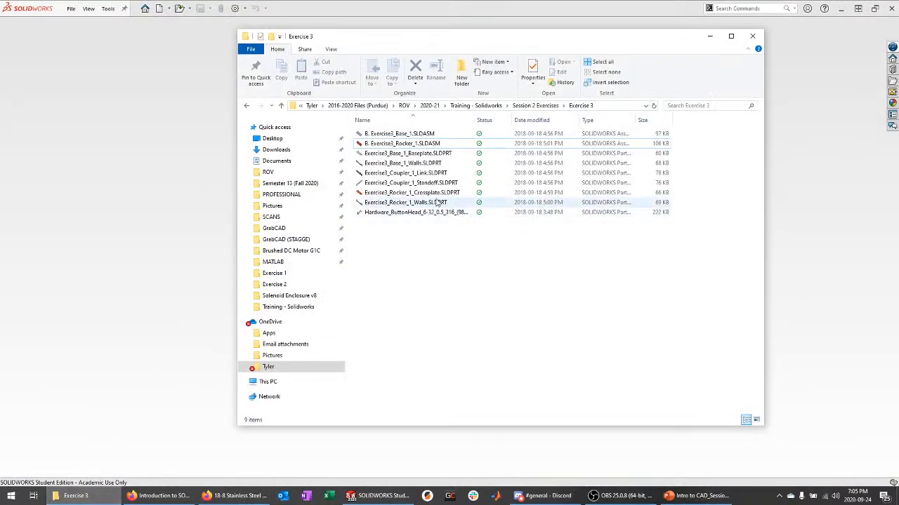
{"action": "left_click", "coordinate": [181, 126]}
{"action": "left_click", "coordinate": [73, 11]}
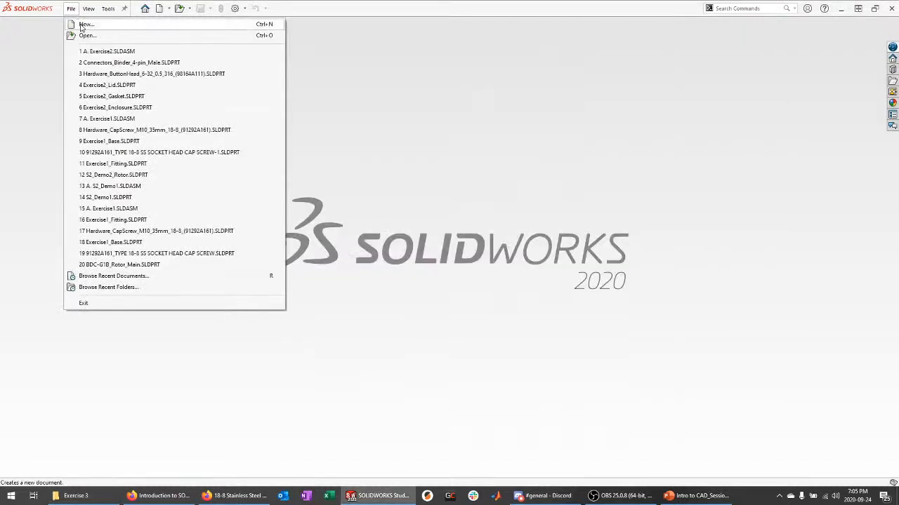
{"action": "left_click", "coordinate": [85, 24]}
{"action": "left_click", "coordinate": [499, 357]}
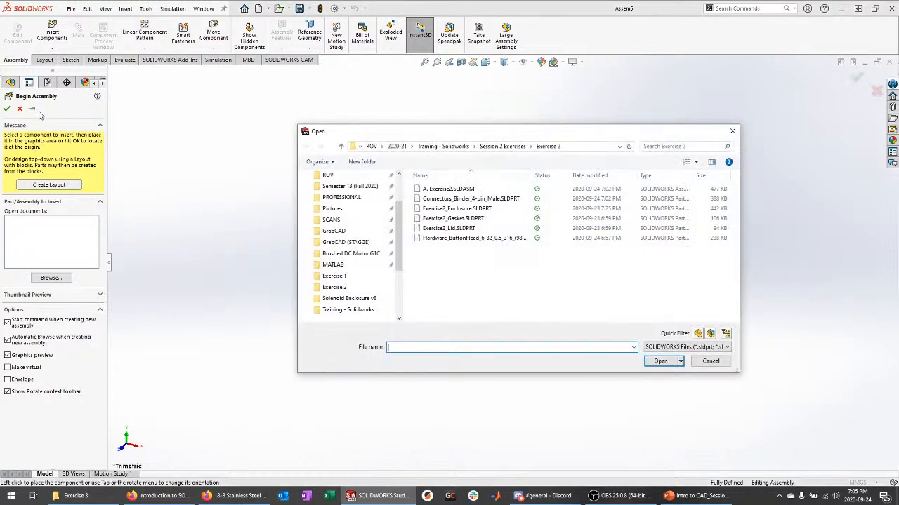
{"action": "key", "text": "Escape"}
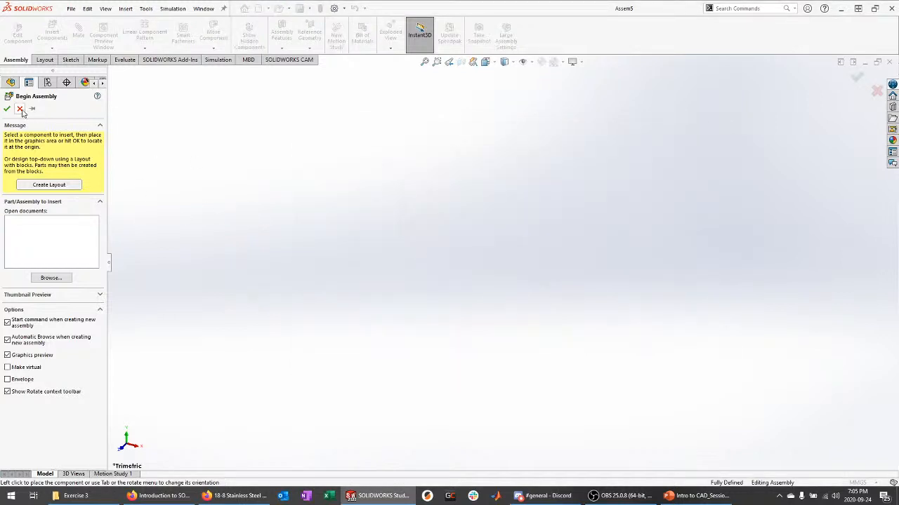
{"action": "left_click", "coordinate": [20, 110]}
Save the new assembly as A. Exercise3 in the Exercise 3 folder under Session 2 Exercises.
{"action": "key", "text": "ctrl+s"}
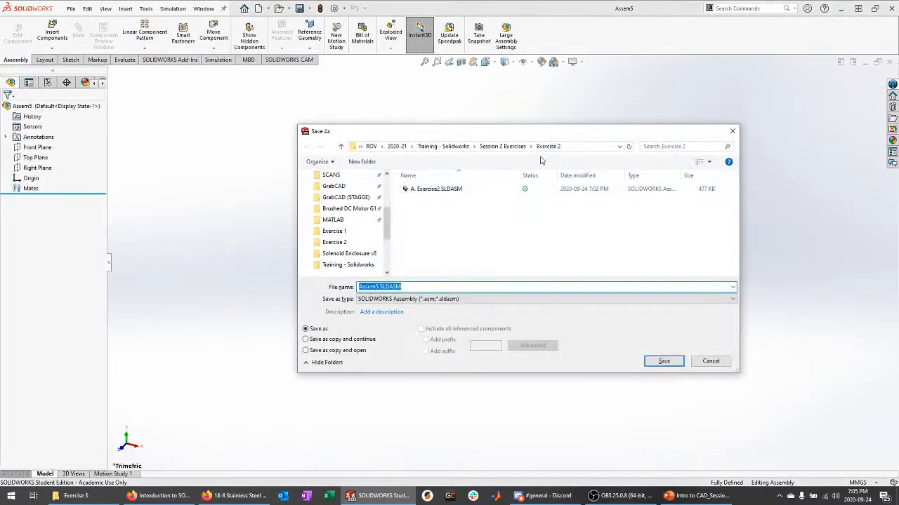
{"action": "left_click", "coordinate": [502, 146]}
{"action": "double_click", "coordinate": [427, 209]}
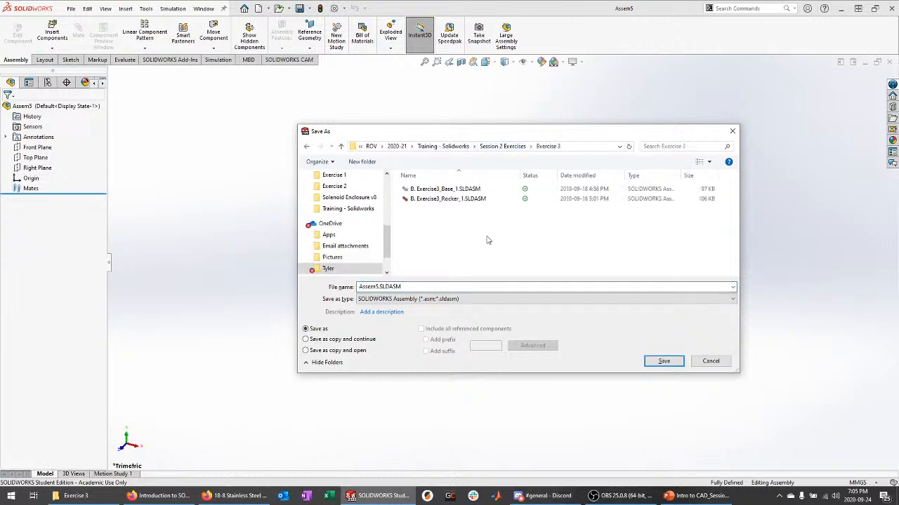
{"action": "double_click", "coordinate": [431, 286]}
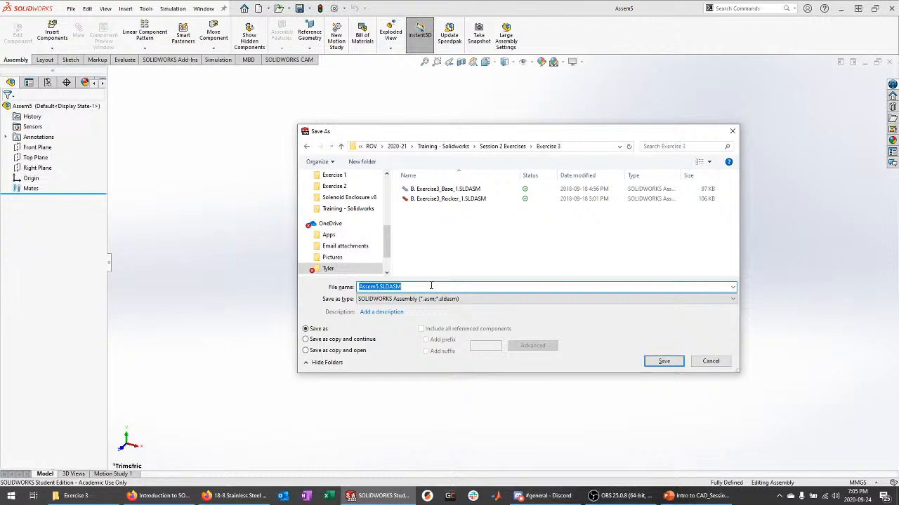
{"action": "type", "text": "A. Exercise3"}
{"action": "key", "text": "Return"}
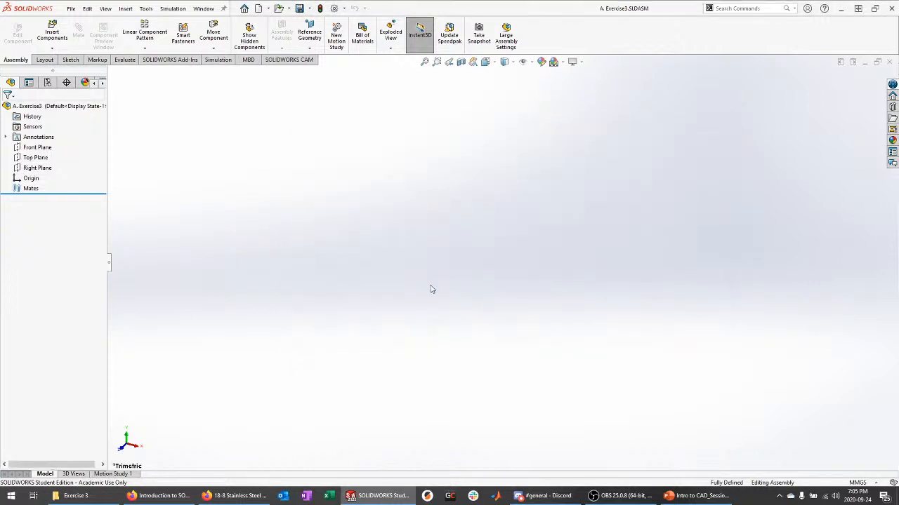
Insert the B. Exercise3_Base_1 and B. Exercise3_Rocker_1 subassemblies, placing the rocker above the base.
{"action": "left_click", "coordinate": [51, 33]}
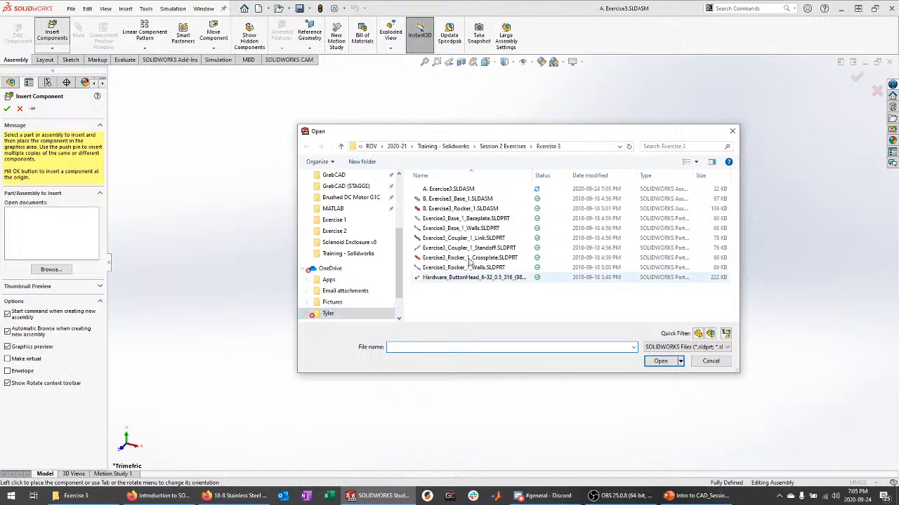
{"action": "left_click", "coordinate": [467, 199]}
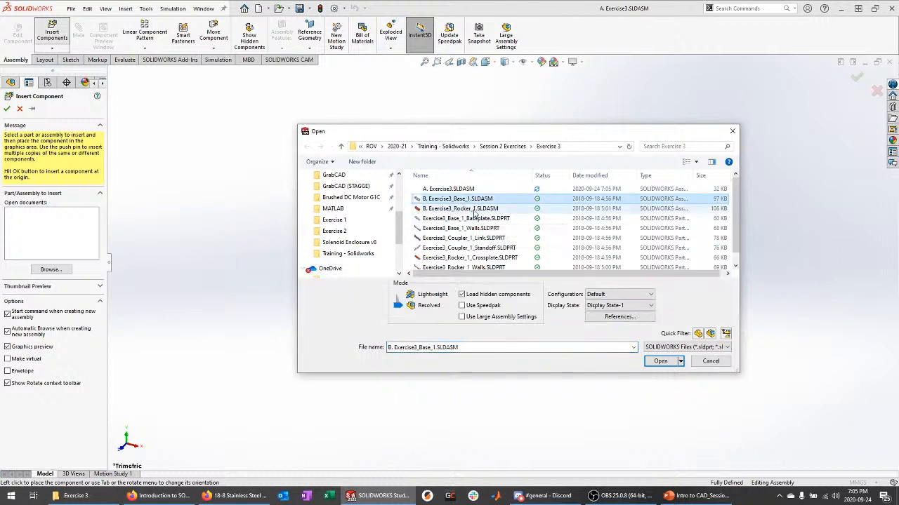
{"action": "left_click", "coordinate": [466, 210], "text": "ctrl"}
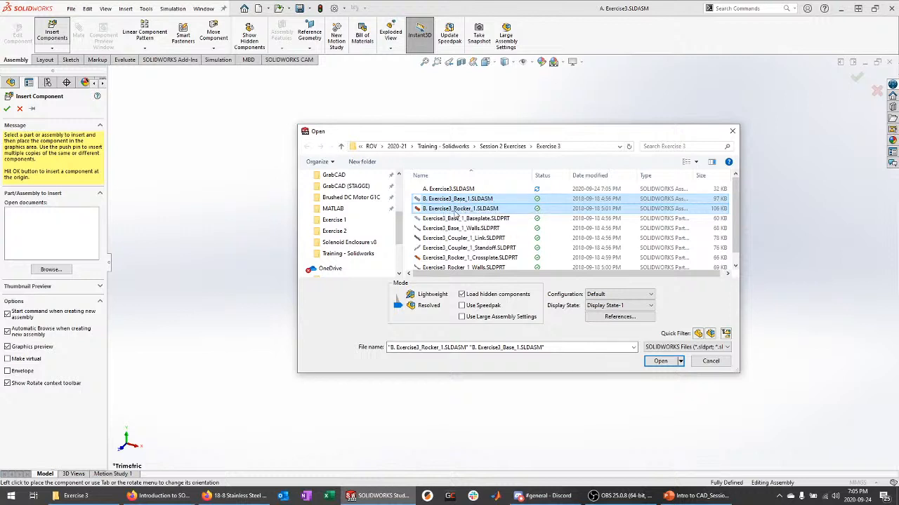
{"action": "left_click", "coordinate": [660, 362]}
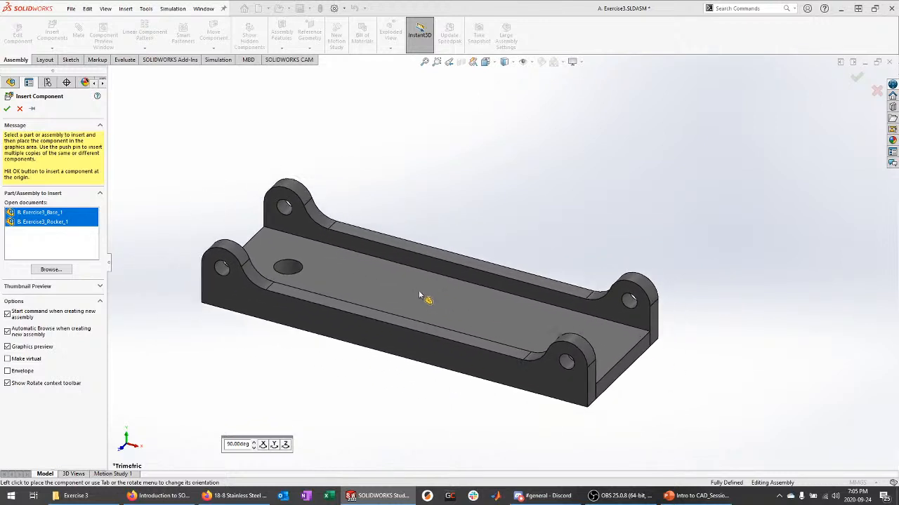
{"action": "left_click", "coordinate": [396, 303]}
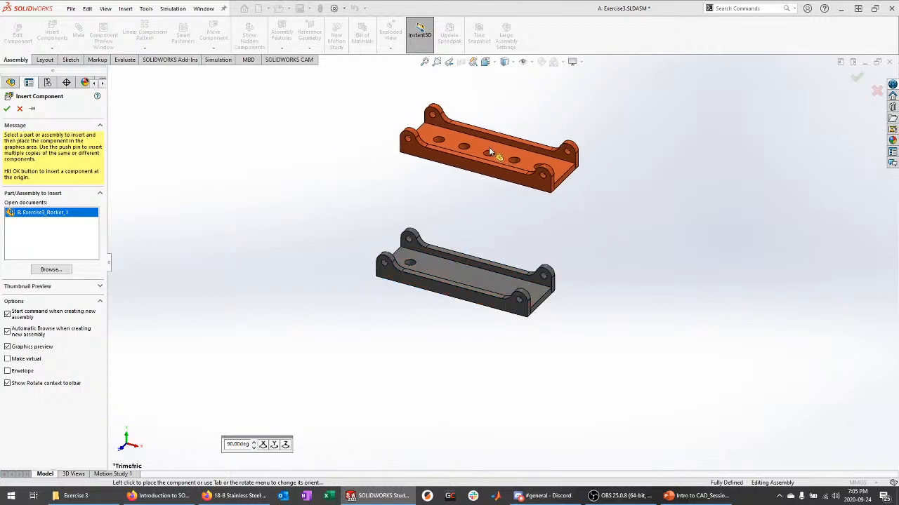
{"action": "left_click", "coordinate": [490, 148]}
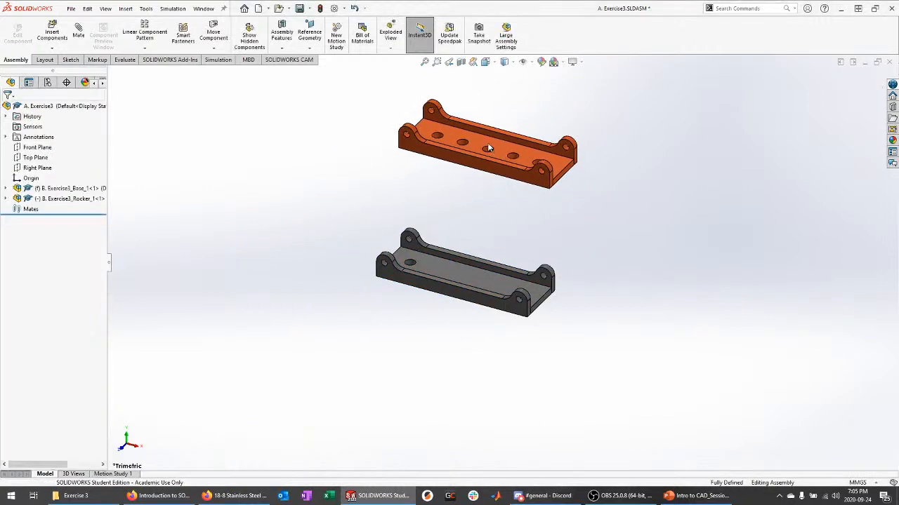
Compare the two inserted subassemblies with the four-bar linkage on the Exercise 3 slide in PowerPoint, and return to SOLIDWORKS.
{"action": "middle_click_drag", "start_coordinate": [413, 334], "coordinate": [444, 299]}
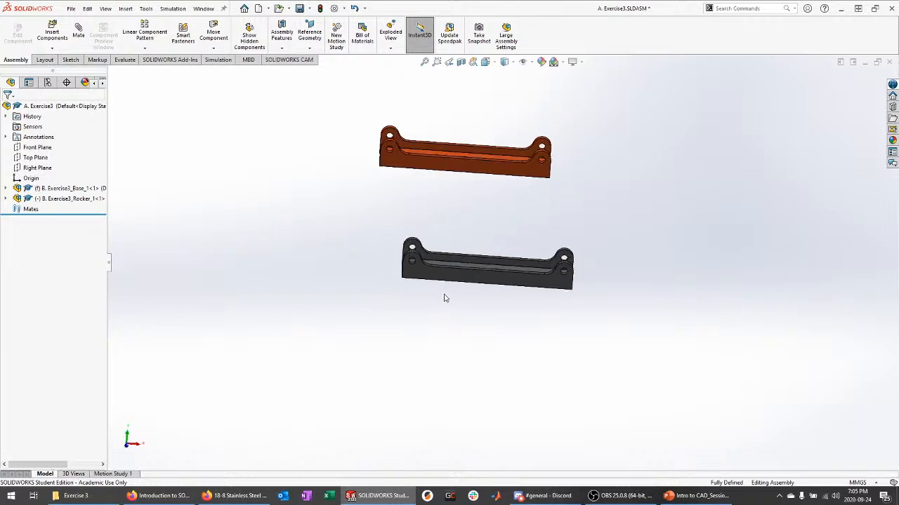
{"action": "middle_click_drag", "start_coordinate": [630, 369], "coordinate": [590, 307]}
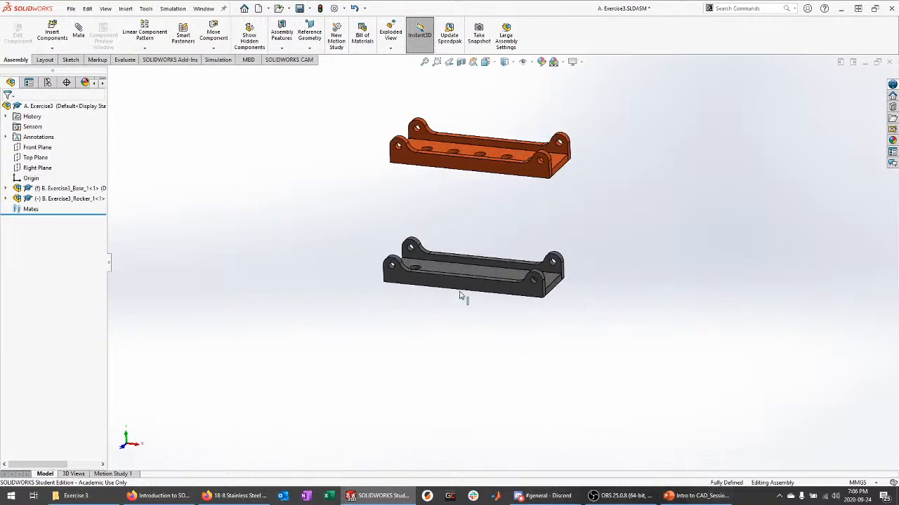
{"action": "key", "text": "alt+Tab"}
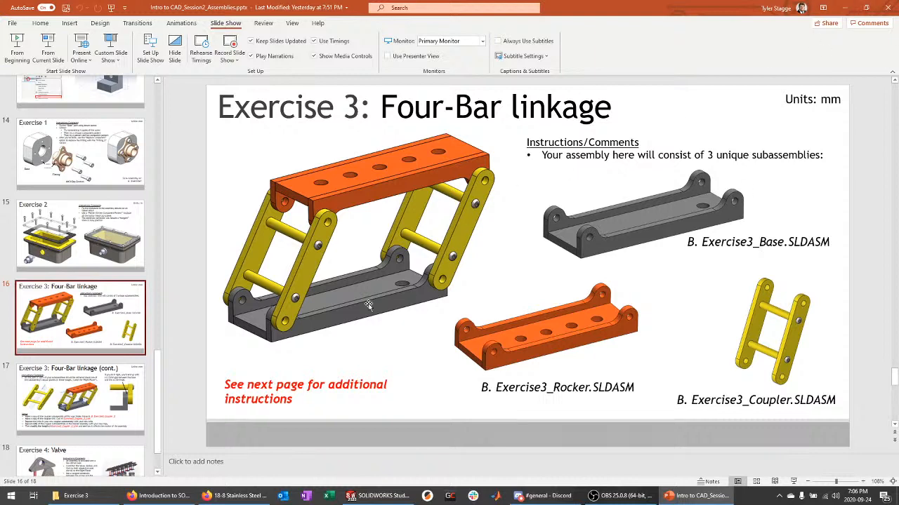
{"action": "left_click", "coordinate": [844, 8]}
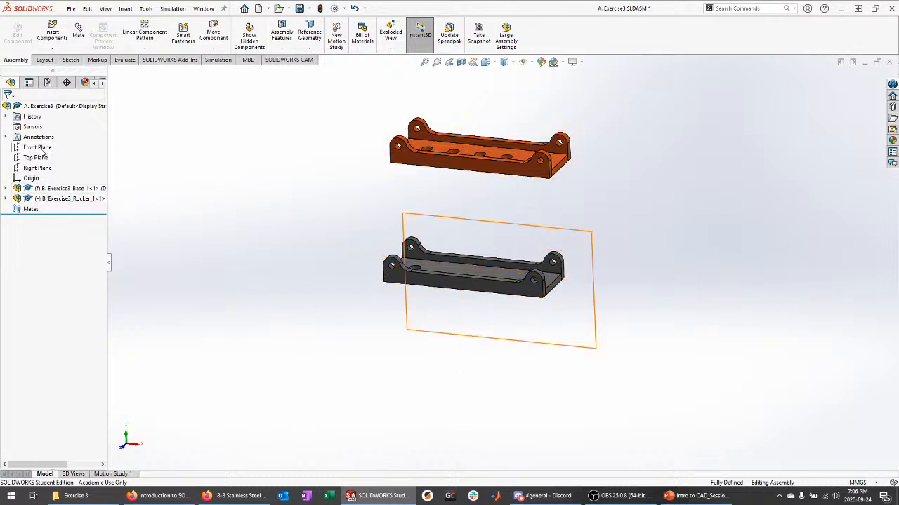
Float the fixed base subassembly and expand its tree to expose its reference planes.
{"action": "left_click", "coordinate": [6, 189]}
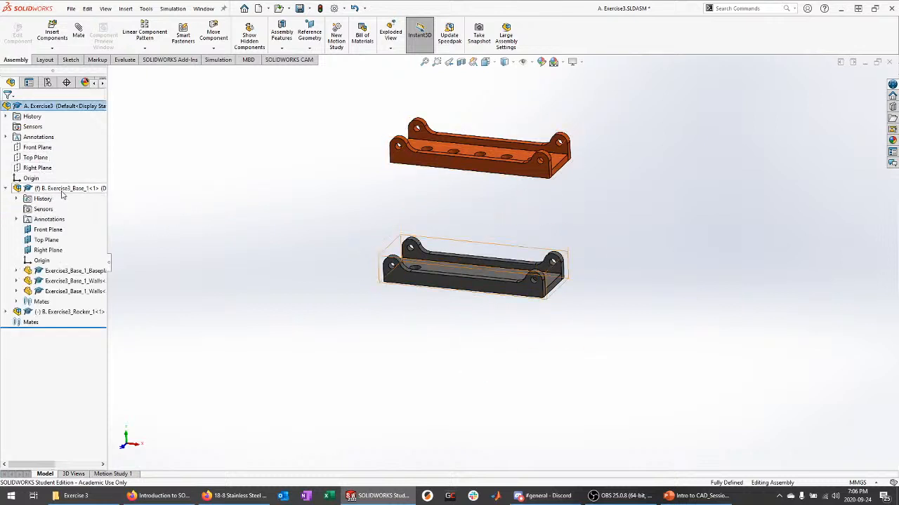
{"action": "right_click", "coordinate": [37, 189]}
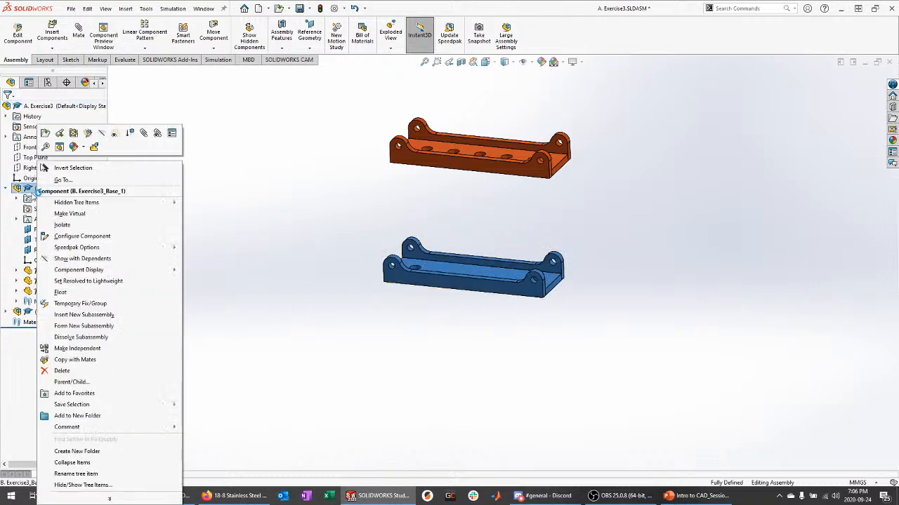
{"action": "key", "text": "Escape"}
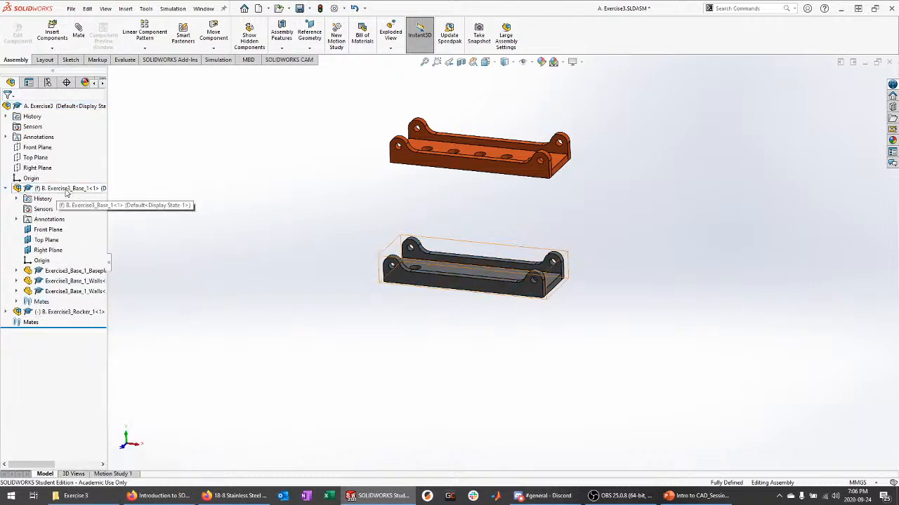
{"action": "right_click", "coordinate": [67, 190]}
{"action": "left_click", "coordinate": [105, 293]}
{"action": "left_click", "coordinate": [256, 252]}
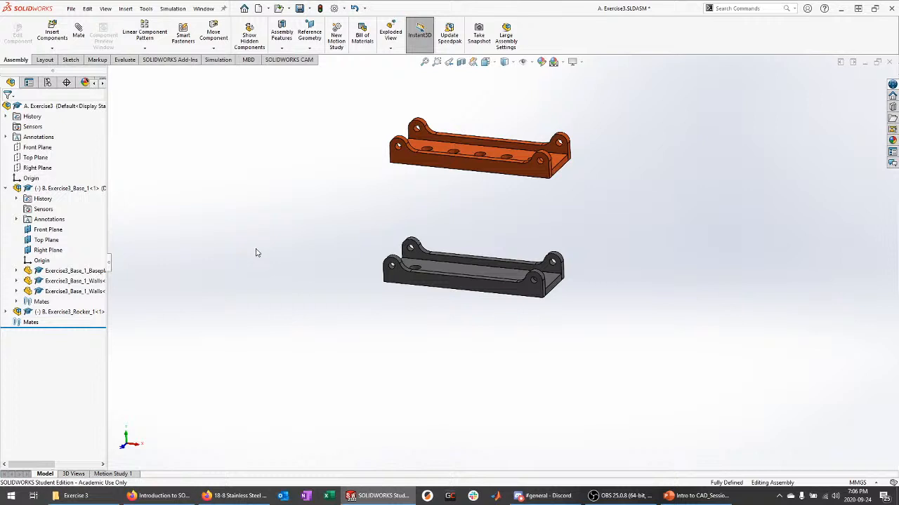
Mate the base subassembly's Front and Top planes coincident with the assembly's Front and Top planes.
{"action": "left_click", "coordinate": [47, 230]}
{"action": "left_click", "coordinate": [42, 154]}
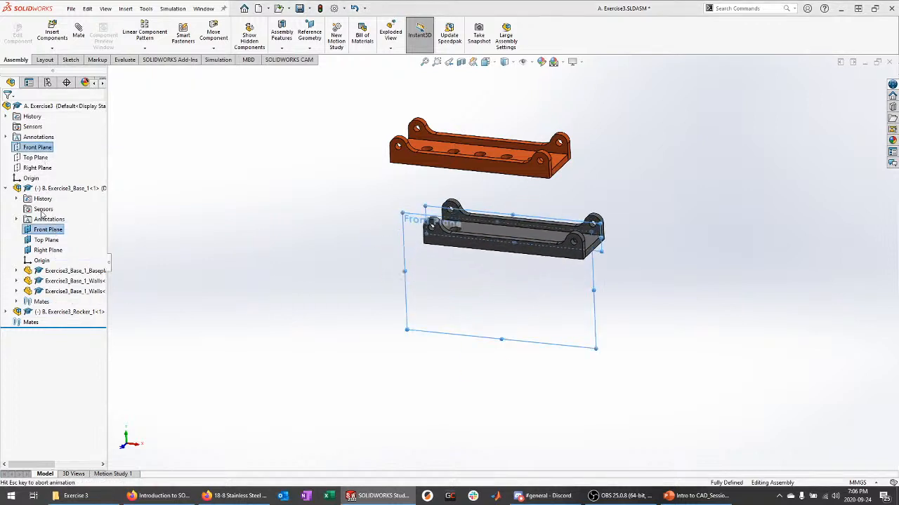
{"action": "left_click", "coordinate": [44, 252]}
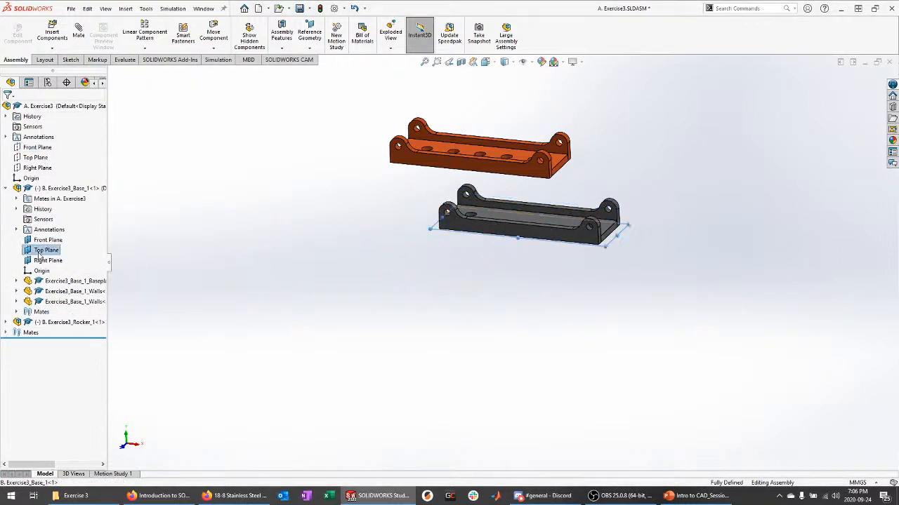
{"action": "left_click", "coordinate": [35, 157], "text": "ctrl"}
{"action": "left_click", "coordinate": [42, 167]}
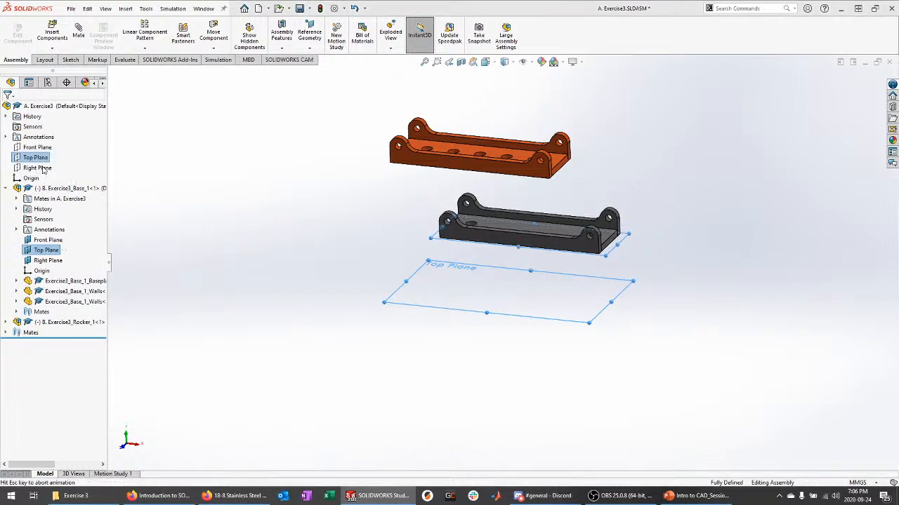
Mate the base subassembly's Right Plane coincident with the assembly's Right Plane.
{"action": "left_click", "coordinate": [47, 260]}
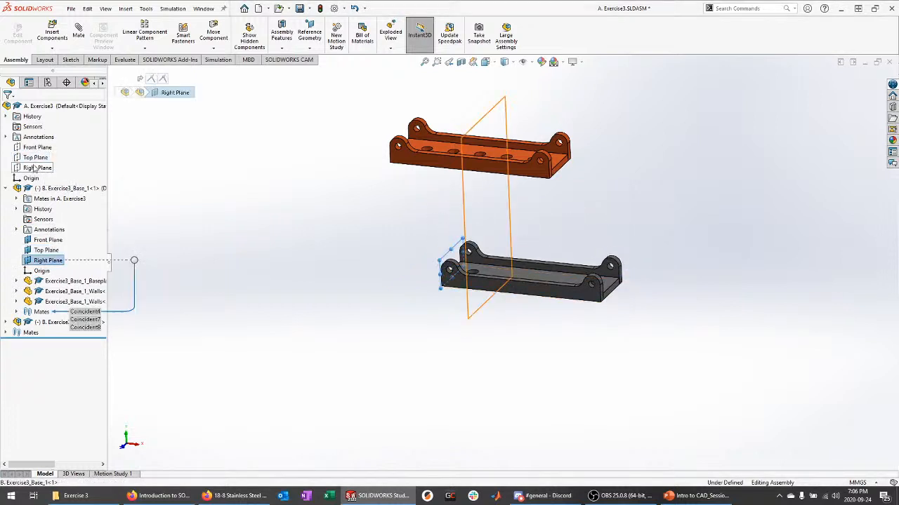
{"action": "left_click", "coordinate": [37, 168], "text": "ctrl"}
{"action": "left_click", "coordinate": [42, 155]}
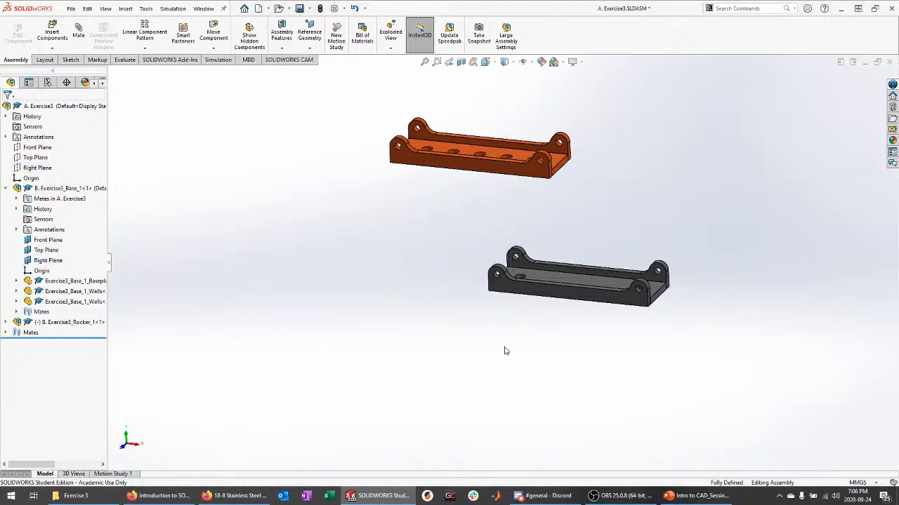
{"action": "scroll", "coordinate": [506, 272], "scroll_direction": "up", "scroll_amount": 1}
{"action": "scroll", "coordinate": [662, 236], "scroll_direction": "down", "scroll_amount": 2}
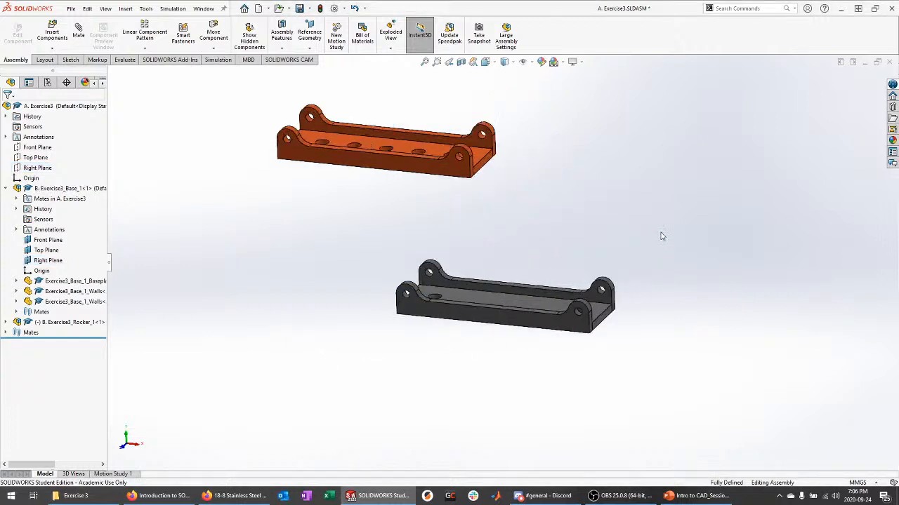
Turn on plane visibility so the base and rocker subassemblies' reference planes show in the model view.
{"action": "left_click", "coordinate": [532, 63]}
{"action": "left_click", "coordinate": [528, 74]}
{"action": "left_click", "coordinate": [302, 231]}
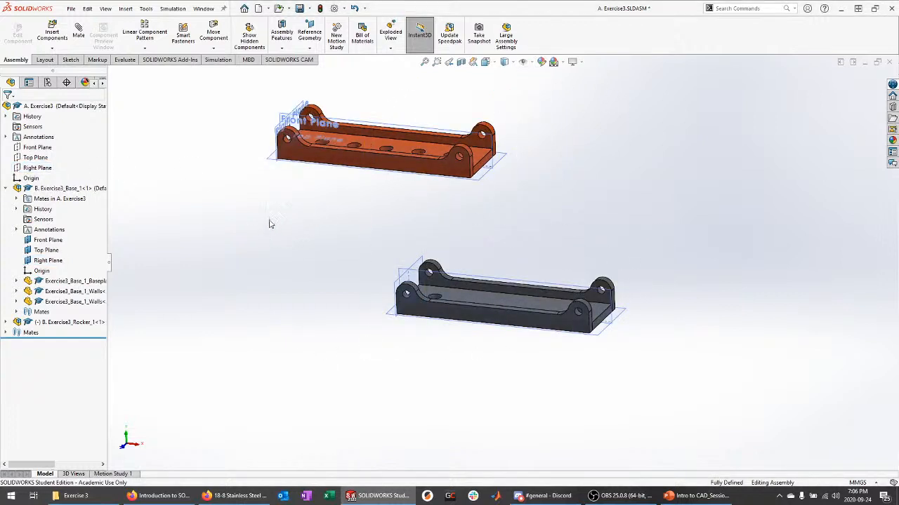
{"action": "middle_click_drag", "start_coordinate": [272, 224], "coordinate": [280, 224]}
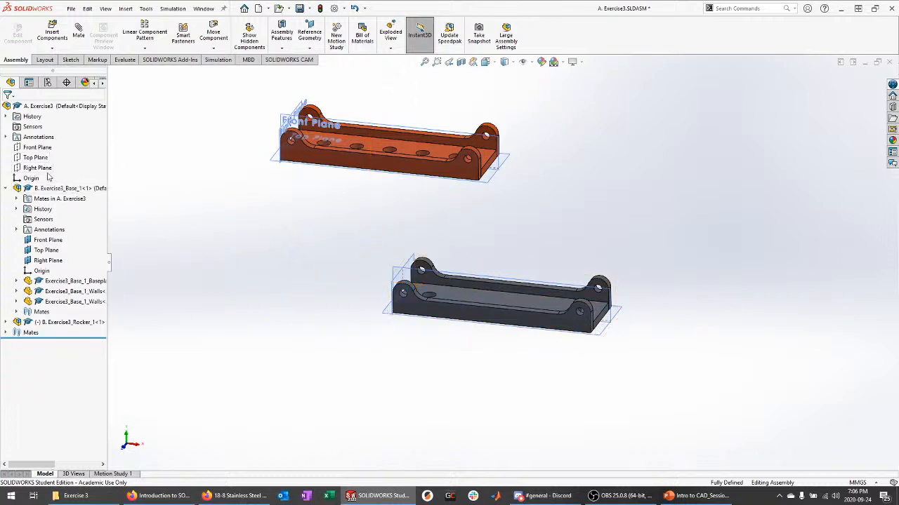
{"action": "middle_click_drag", "start_coordinate": [254, 223], "coordinate": [235, 217]}
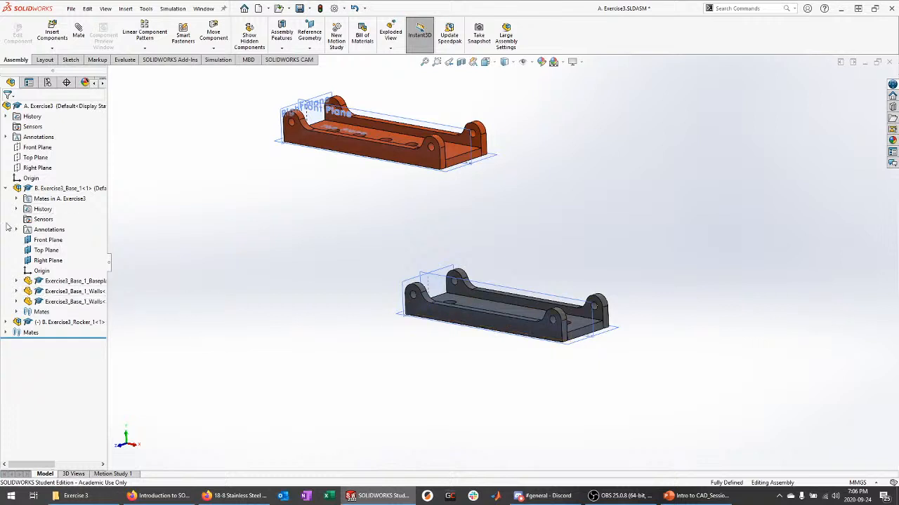
Delete the base subassembly's Front Plane and Right Plane coincident mates, Coincident1 and Coincident3.
{"action": "left_click", "coordinate": [17, 199]}
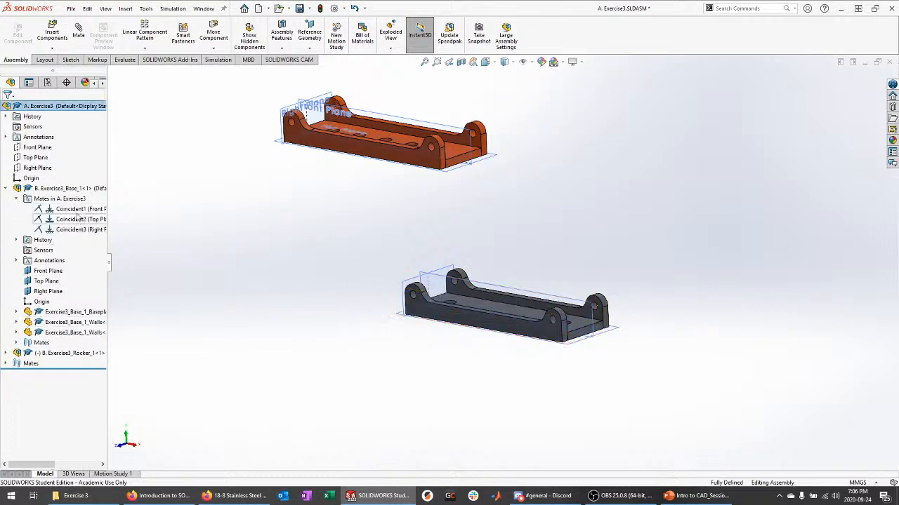
{"action": "left_click", "coordinate": [75, 214]}
{"action": "left_click", "coordinate": [72, 231], "text": "ctrl"}
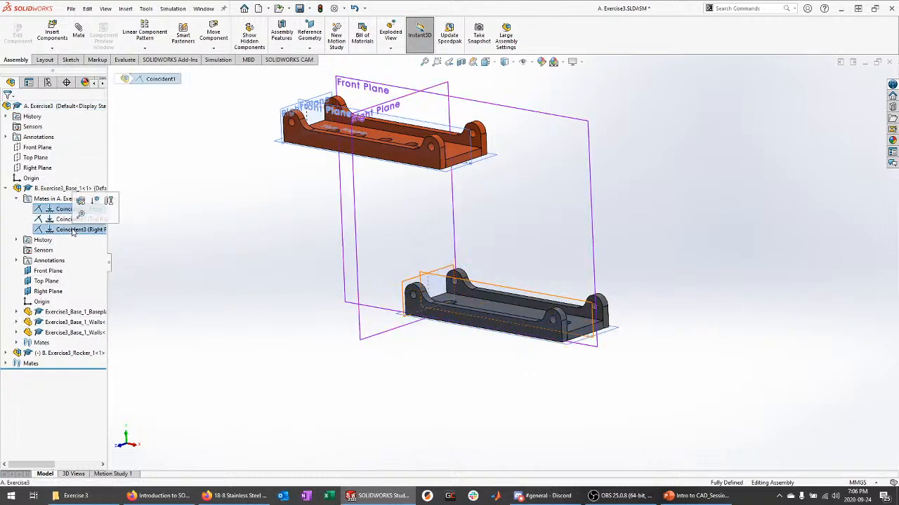
{"action": "right_click", "coordinate": [72, 231]}
{"action": "left_click", "coordinate": [94, 256]}
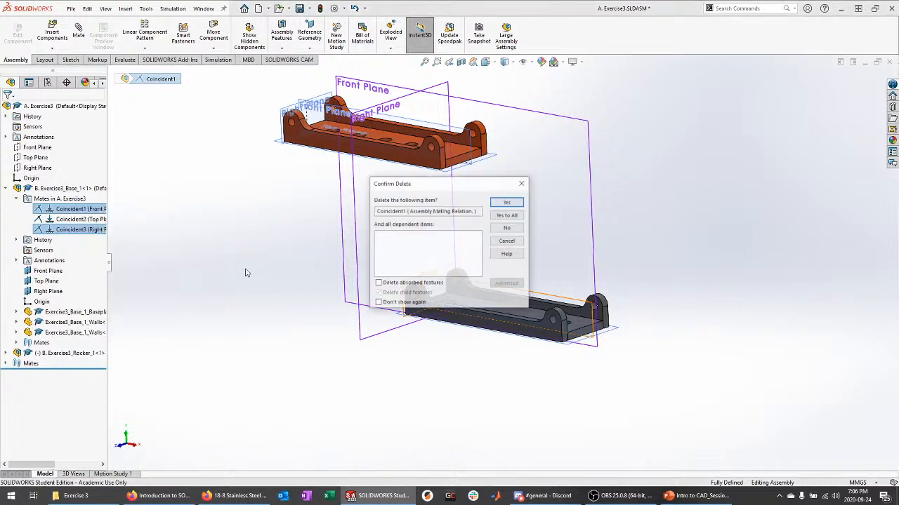
{"action": "left_click", "coordinate": [509, 215]}
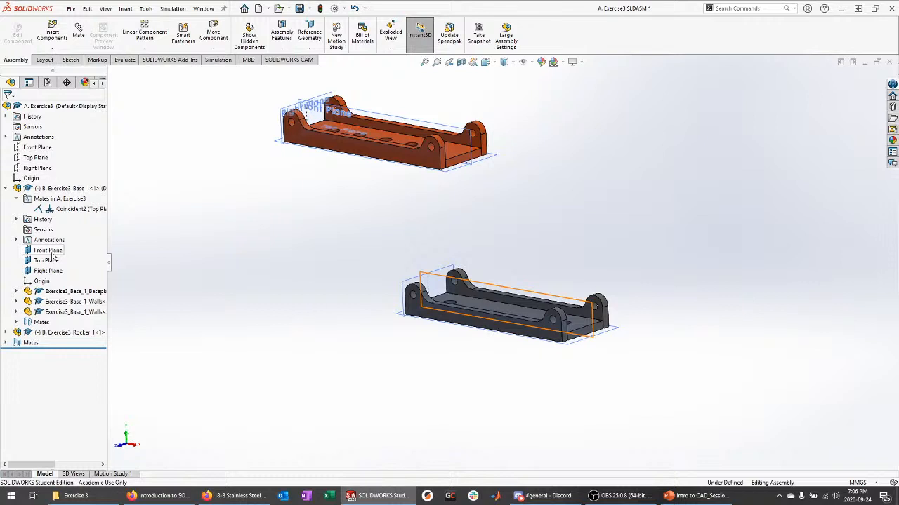
Mate the base subassembly's Front Plane coincident with the assembly's Right Plane.
{"action": "left_click", "coordinate": [51, 253]}
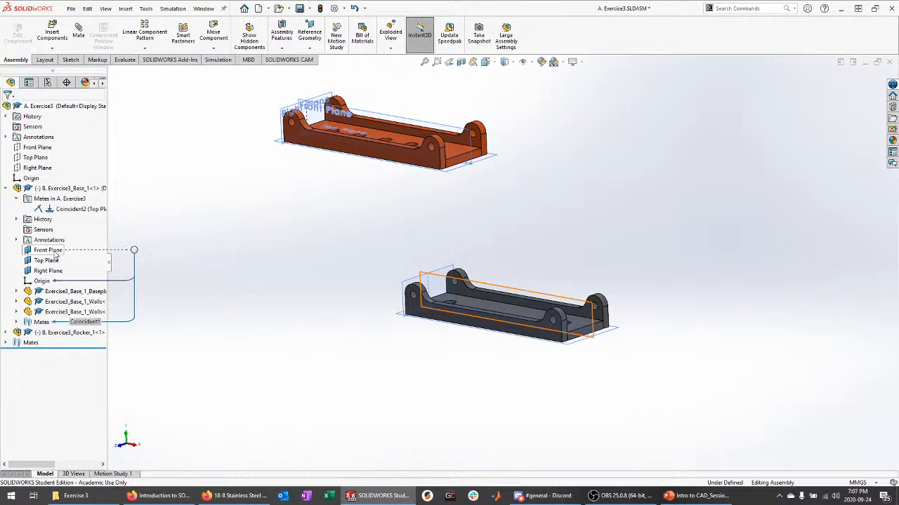
{"action": "left_click", "coordinate": [39, 170]}
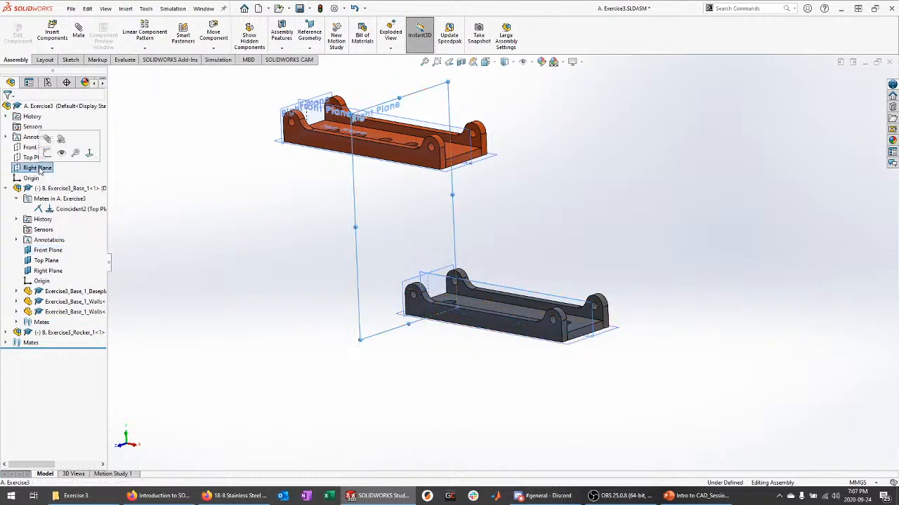
{"action": "left_click", "coordinate": [227, 227]}
{"action": "left_click", "coordinate": [50, 250]}
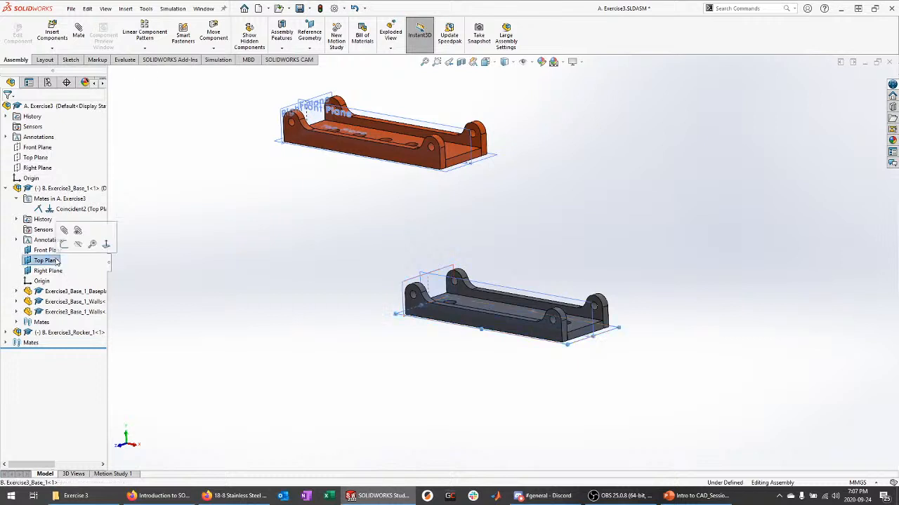
{"action": "left_click", "coordinate": [39, 170], "text": "ctrl"}
{"action": "left_click", "coordinate": [49, 177]}
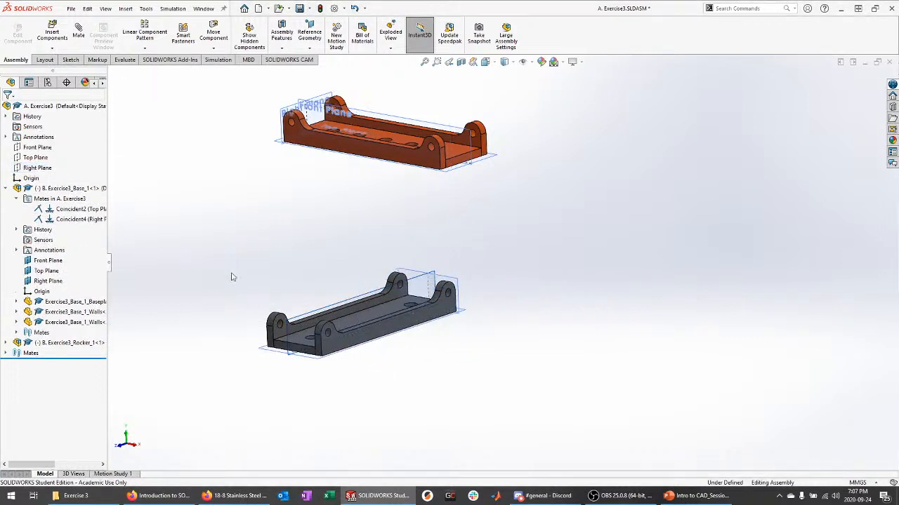
{"action": "middle_click_drag", "start_coordinate": [242, 222], "coordinate": [260, 263]}
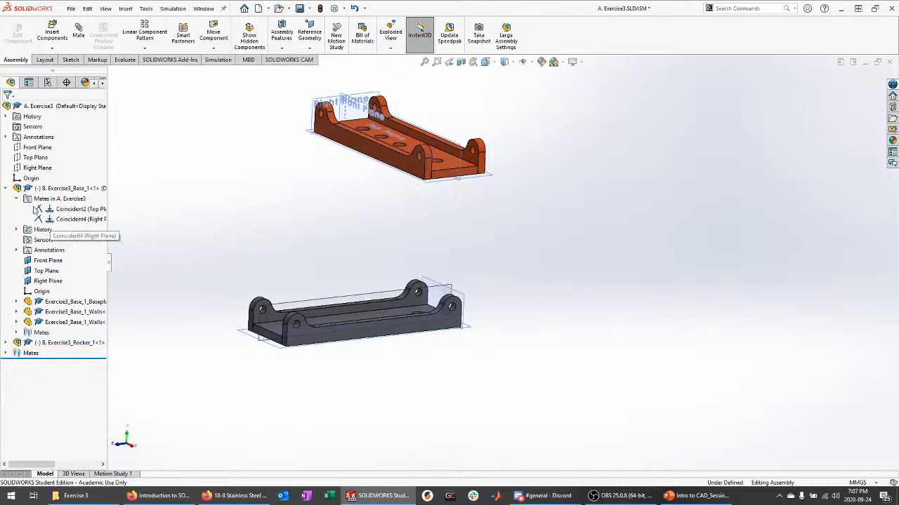
Mate the base subassembly's Right Plane coincident with the assembly's Front Plane.
{"action": "left_click", "coordinate": [47, 281]}
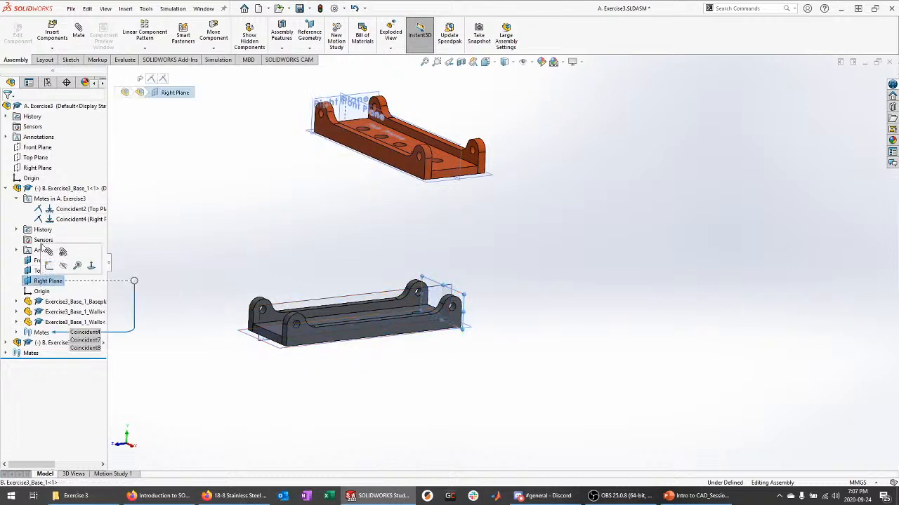
{"action": "left_click", "coordinate": [39, 148], "text": "ctrl"}
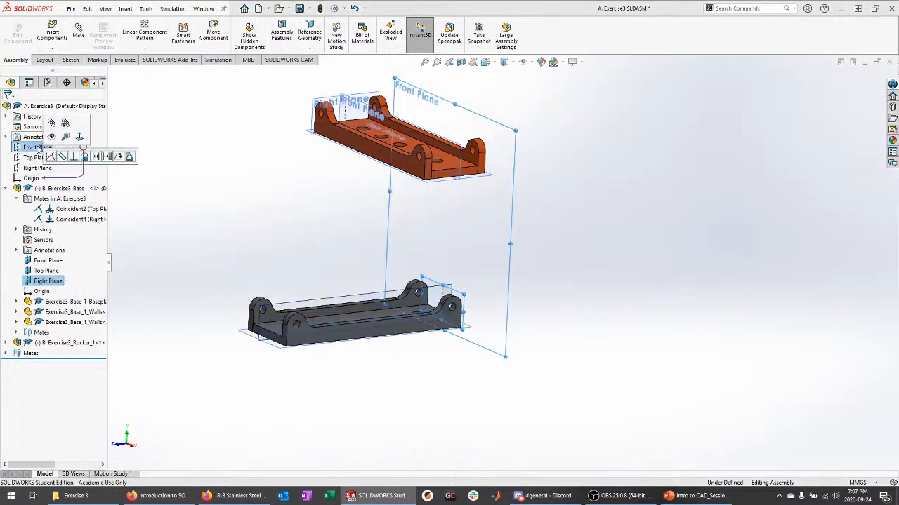
{"action": "left_click", "coordinate": [50, 158]}
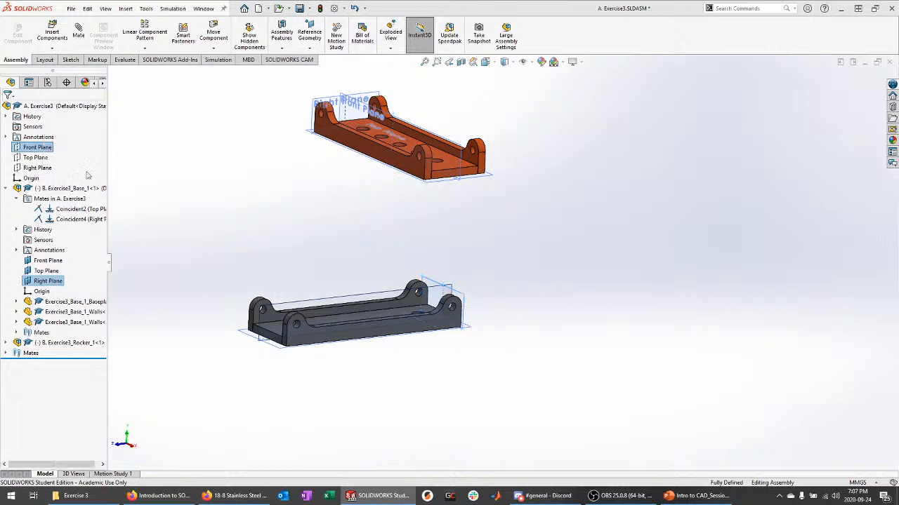
Test whether the base and rocker subassemblies can still be moved, and collapse their trees.
{"action": "left_click", "coordinate": [5, 188]}
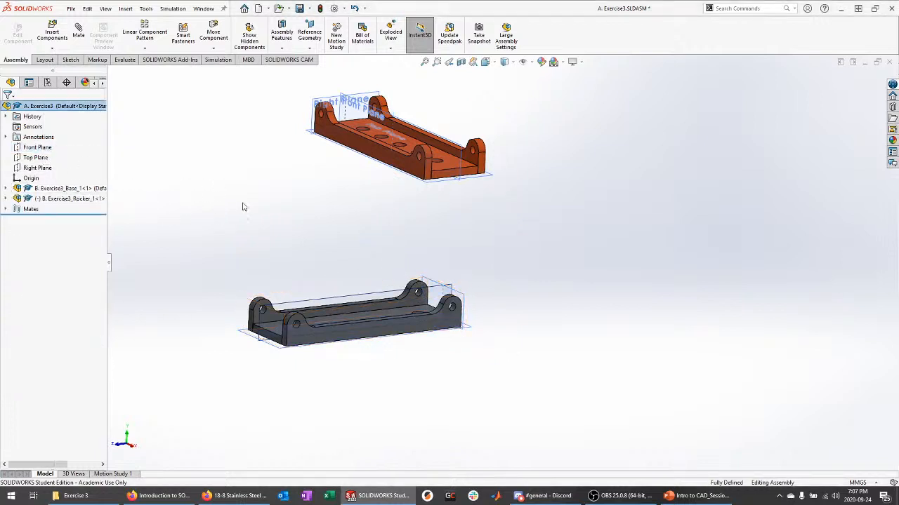
{"action": "middle_click_drag", "start_coordinate": [398, 263], "coordinate": [399, 294]}
{"action": "left_click_drag", "start_coordinate": [297, 344], "coordinate": [291, 344]}
{"action": "left_click", "coordinate": [363, 236]}
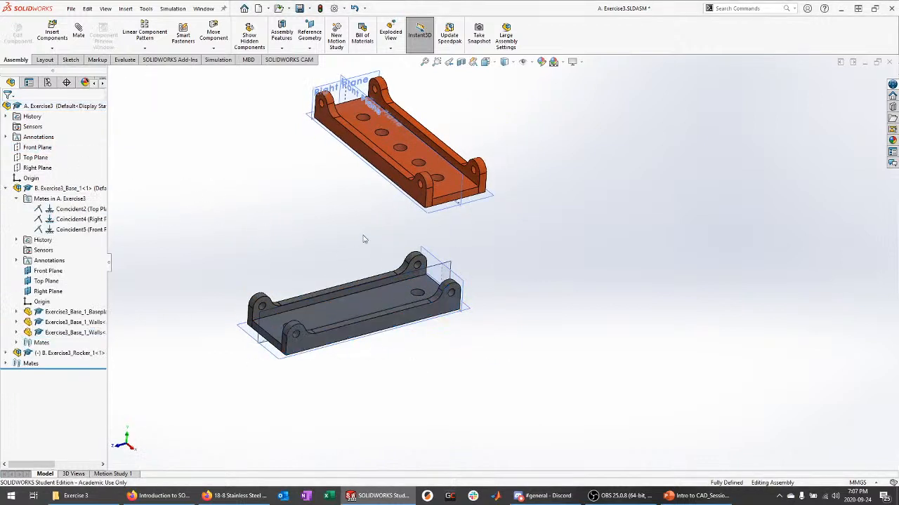
{"action": "middle_click_drag", "start_coordinate": [363, 236], "coordinate": [365, 222]}
{"action": "left_click_drag", "start_coordinate": [386, 169], "coordinate": [186, 219]}
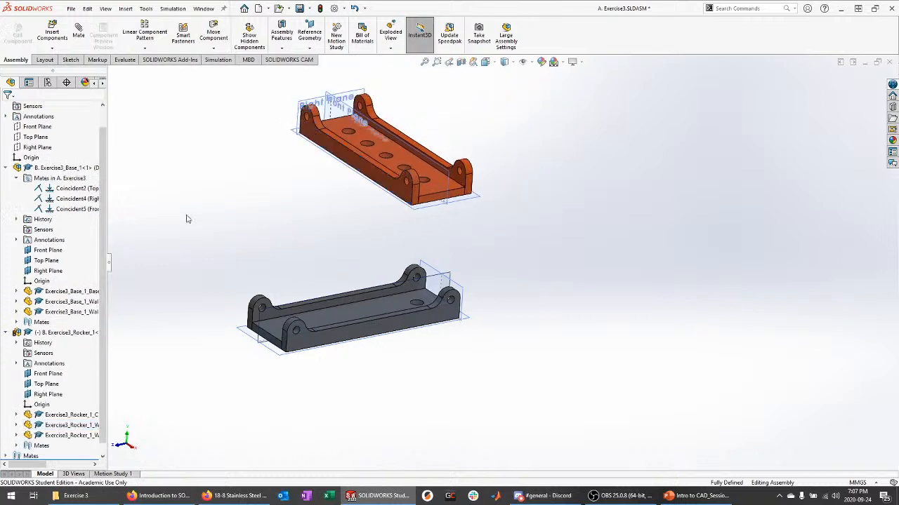
{"action": "left_click", "coordinate": [6, 169]}
{"action": "left_click", "coordinate": [6, 198]}
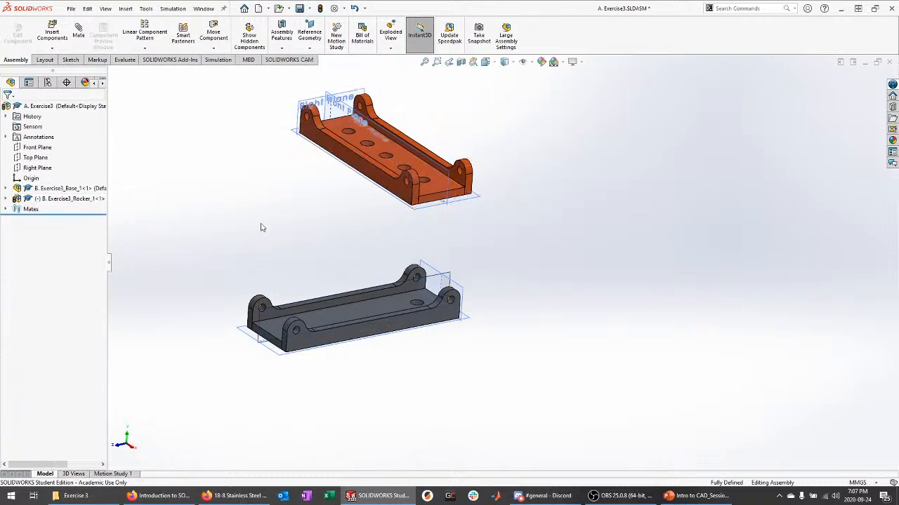
{"action": "middle_click_drag", "start_coordinate": [260, 227], "coordinate": [302, 236]}
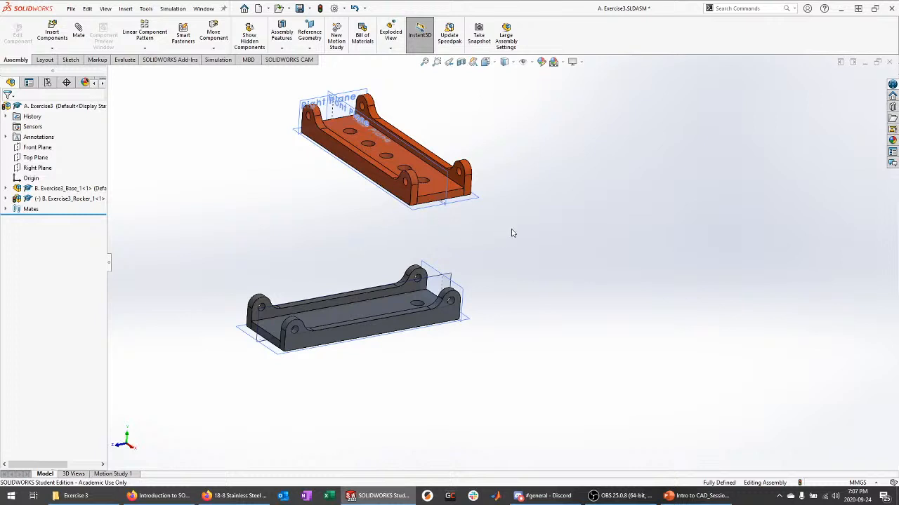
{"action": "scroll", "coordinate": [618, 309], "scroll_direction": "up", "scroll_amount": 2}
{"action": "scroll", "coordinate": [372, 221], "scroll_direction": "down", "scroll_amount": 2}
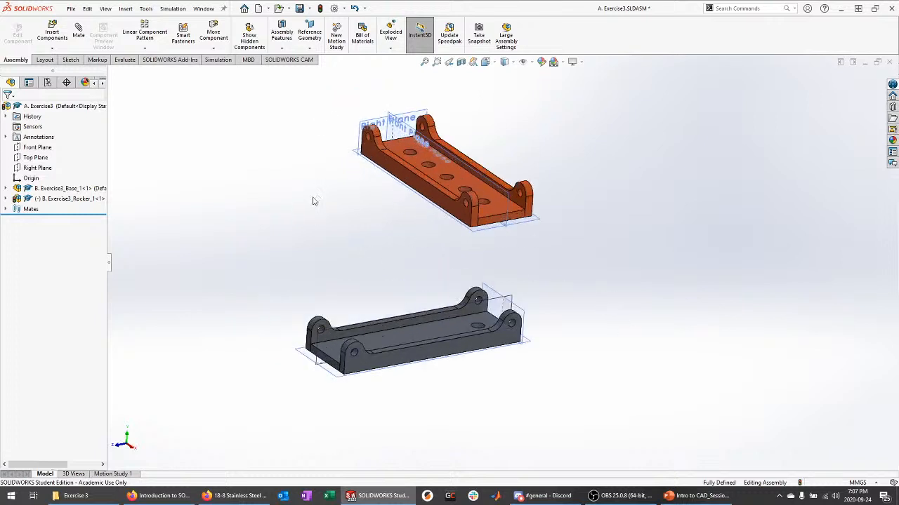
Save the Exercise 3 assembly, rebuilding the document before saving.
{"action": "key", "text": "ctrl+s"}
{"action": "left_click", "coordinate": [200, 152]}
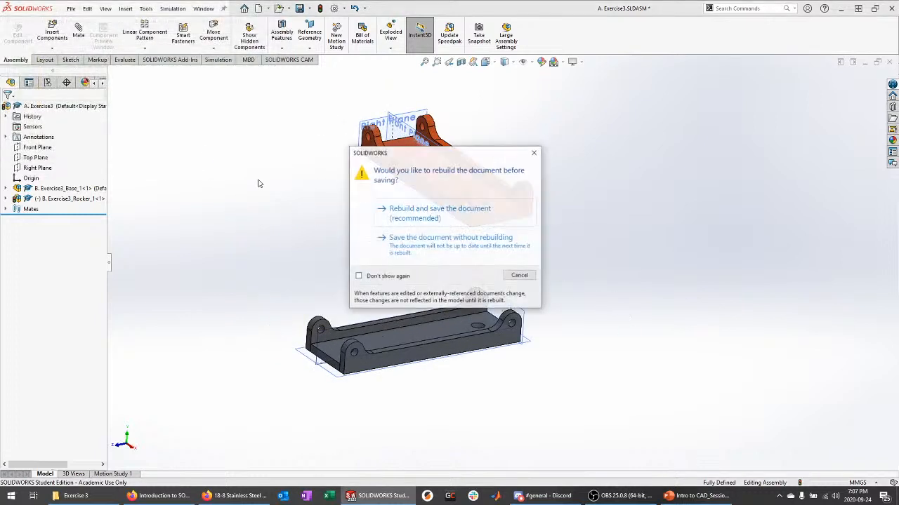
{"action": "left_click", "coordinate": [407, 213]}
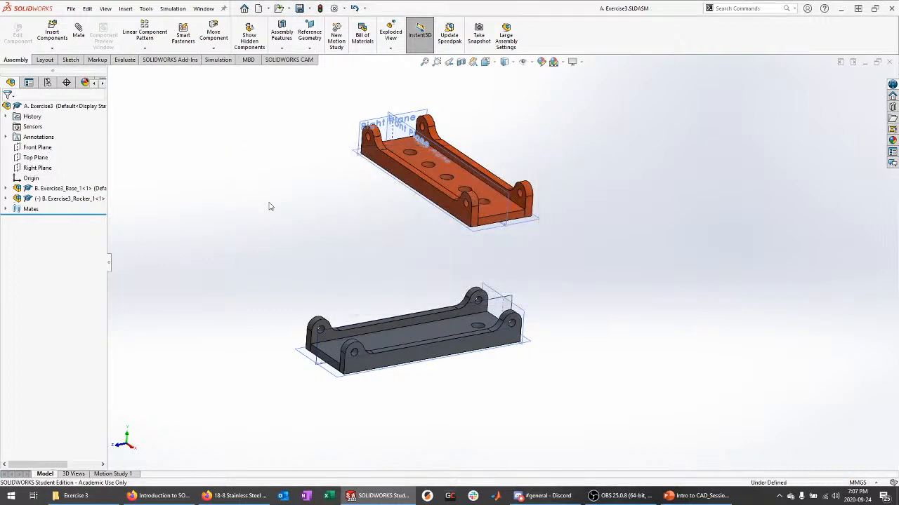
Check the coupler on the Exercise 3 slide in PowerPoint, and create a new assembly document in SOLIDWORKS.
{"action": "left_click", "coordinate": [697, 496]}
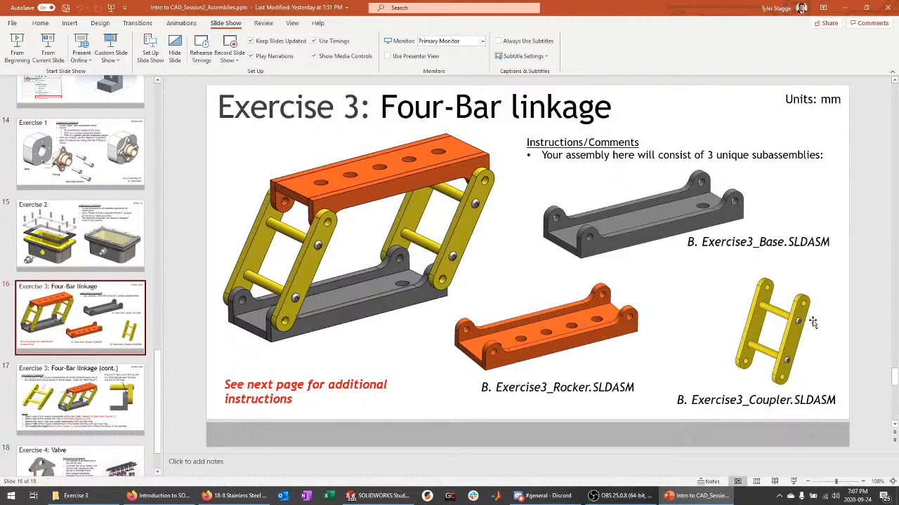
{"action": "left_click", "coordinate": [379, 496]}
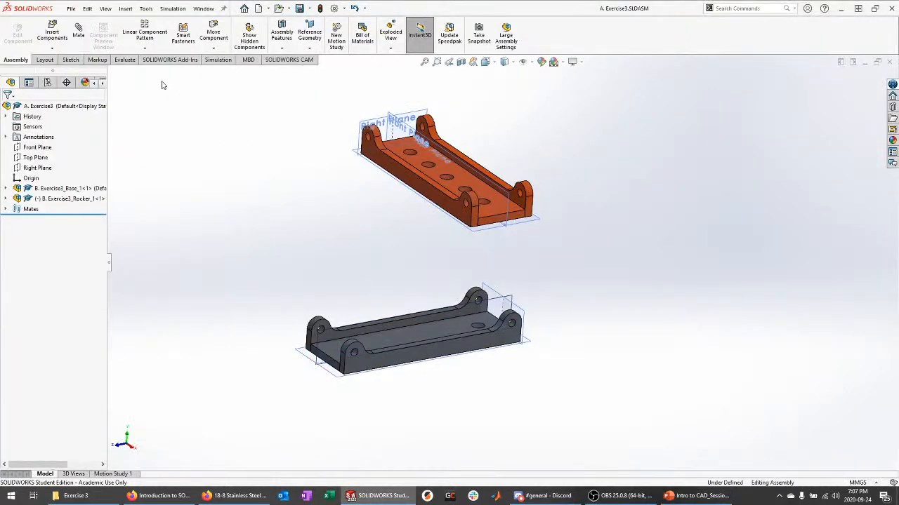
{"action": "left_click", "coordinate": [72, 9]}
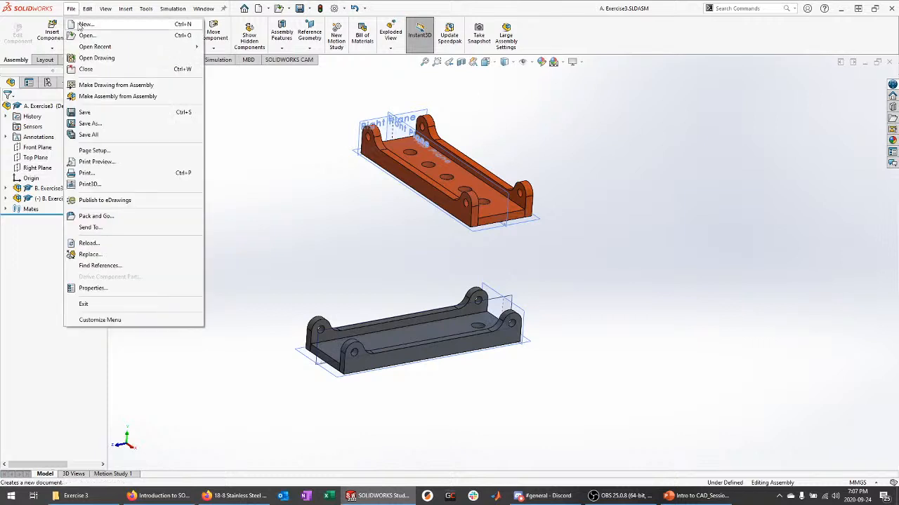
{"action": "left_click", "coordinate": [84, 23]}
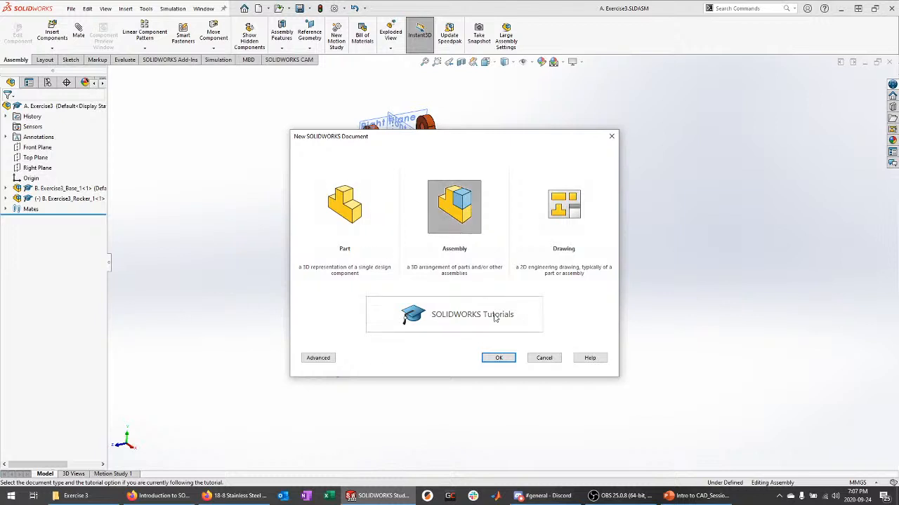
{"action": "left_click", "coordinate": [501, 356]}
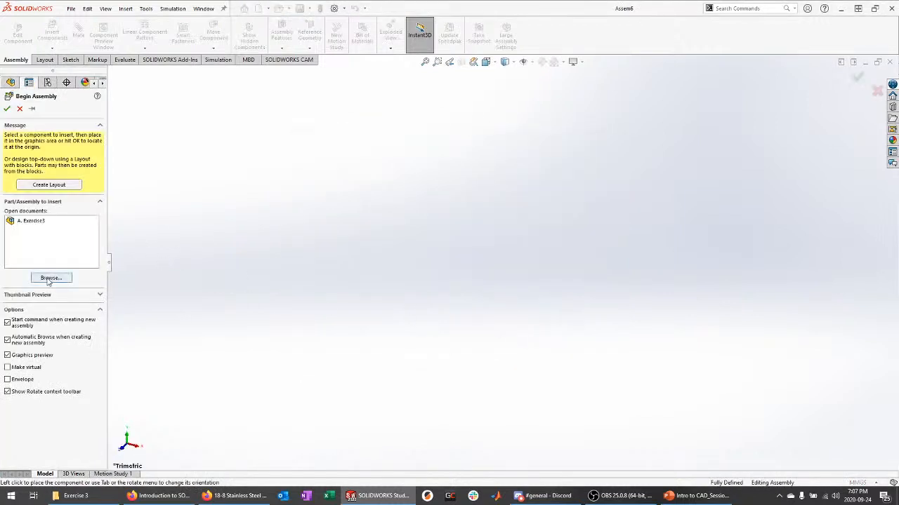
Insert the Exercise3_Coupler_1_Standoff part as the first component, placing it freely in the new assembly.
{"action": "left_click", "coordinate": [50, 279]}
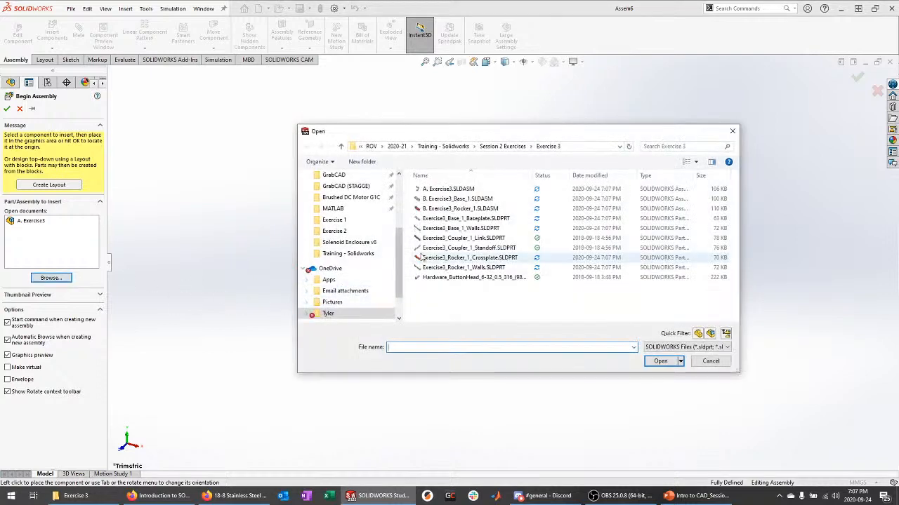
{"action": "left_click", "coordinate": [497, 249]}
{"action": "left_click", "coordinate": [659, 361]}
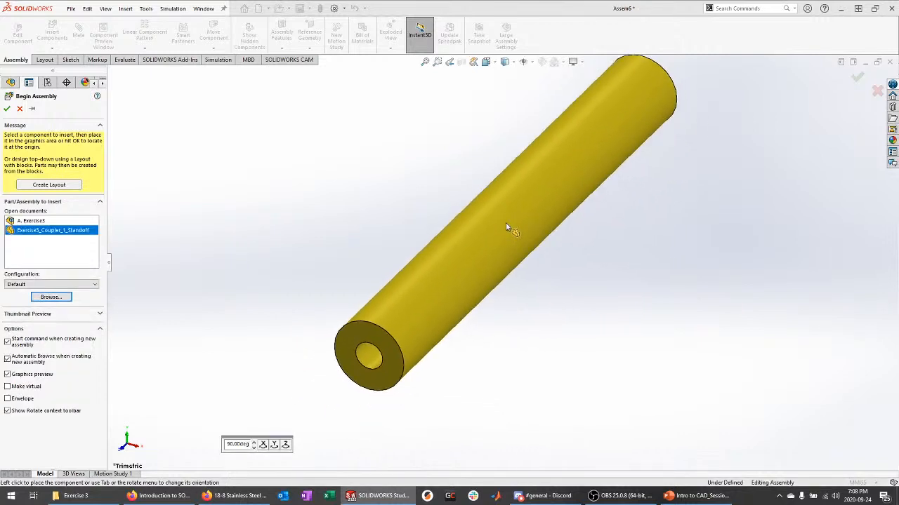
{"action": "left_click", "coordinate": [505, 225]}
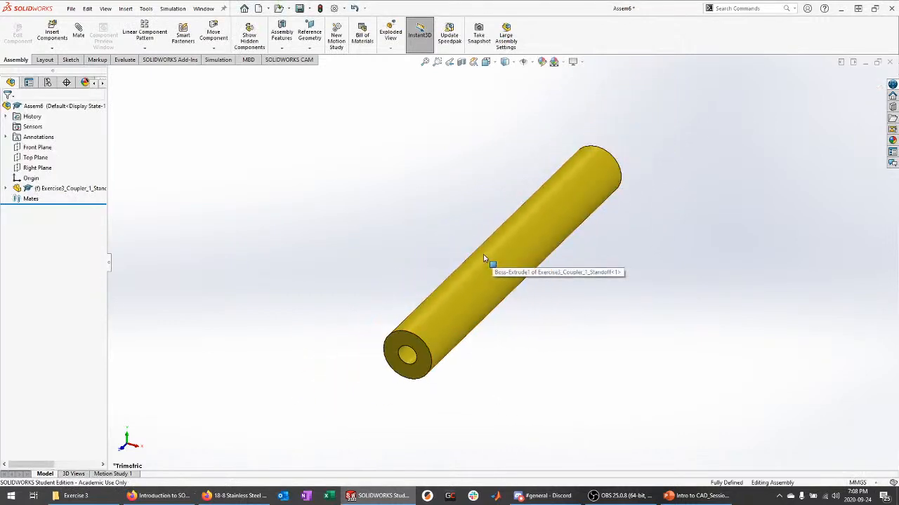
Float the fixed coupler standoff and expand its tree to expose its reference planes.
{"action": "middle_click_drag", "start_coordinate": [374, 281], "coordinate": [428, 240]}
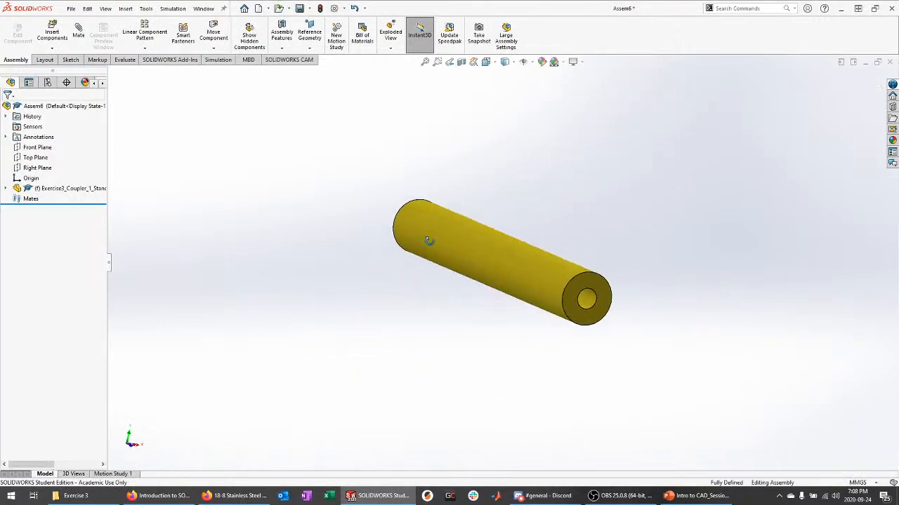
{"action": "right_click", "coordinate": [39, 190]}
{"action": "key", "text": "Escape"}
{"action": "right_click", "coordinate": [71, 189]}
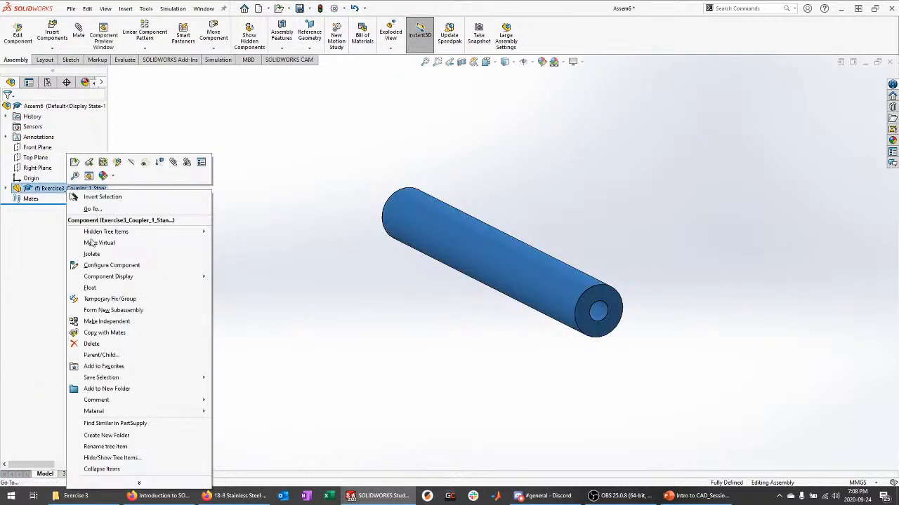
{"action": "left_click", "coordinate": [133, 289]}
{"action": "left_click", "coordinate": [7, 189]}
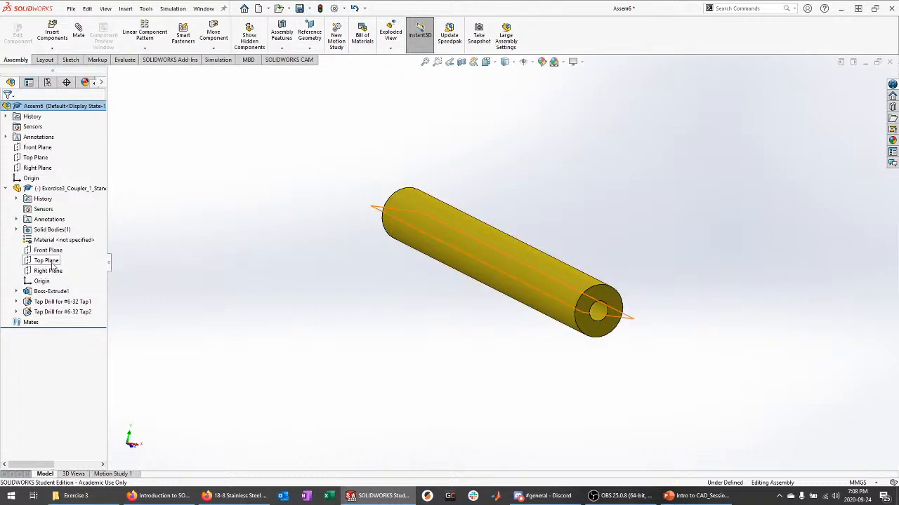
Check the Exercise 3 continuation slide in PowerPoint for how subassembly parts are centred on a datum plane, and return to SOLIDWORKS.
{"action": "left_click", "coordinate": [663, 492]}
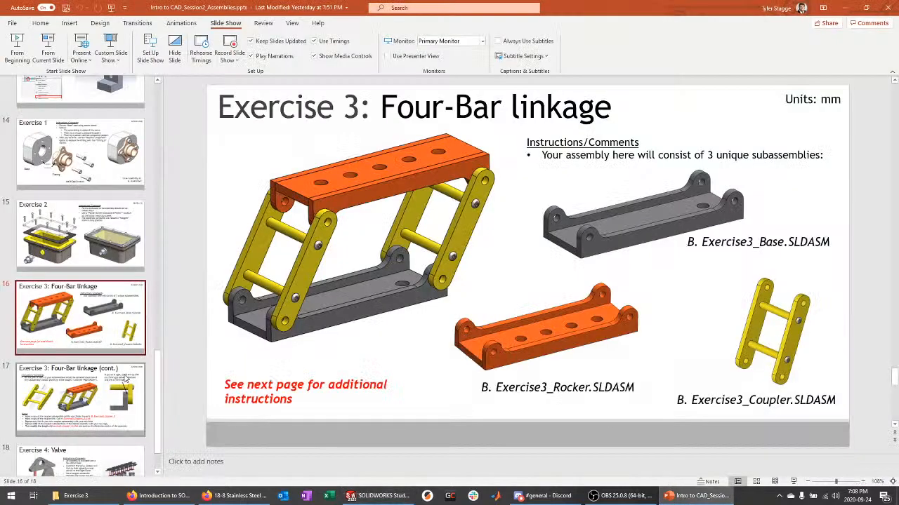
{"action": "left_click", "coordinate": [109, 383]}
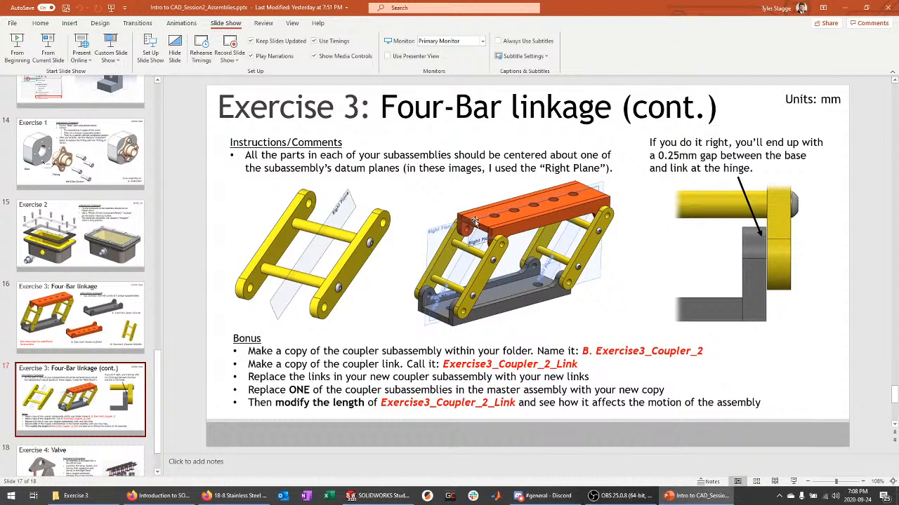
{"action": "left_click", "coordinate": [379, 496]}
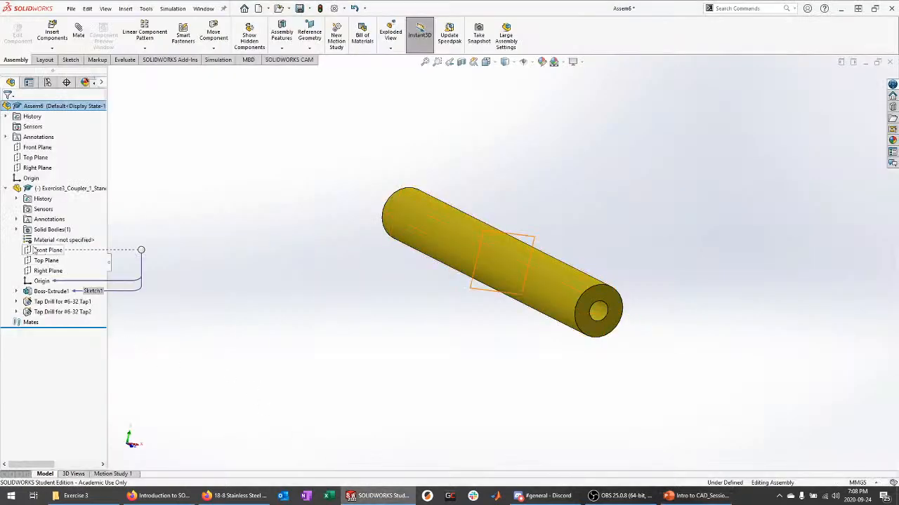
Mate the coupler standoff's Front Plane coincident with the assembly's Right Plane.
{"action": "left_click", "coordinate": [44, 253]}
{"action": "middle_click_drag", "start_coordinate": [400, 288], "coordinate": [438, 286]}
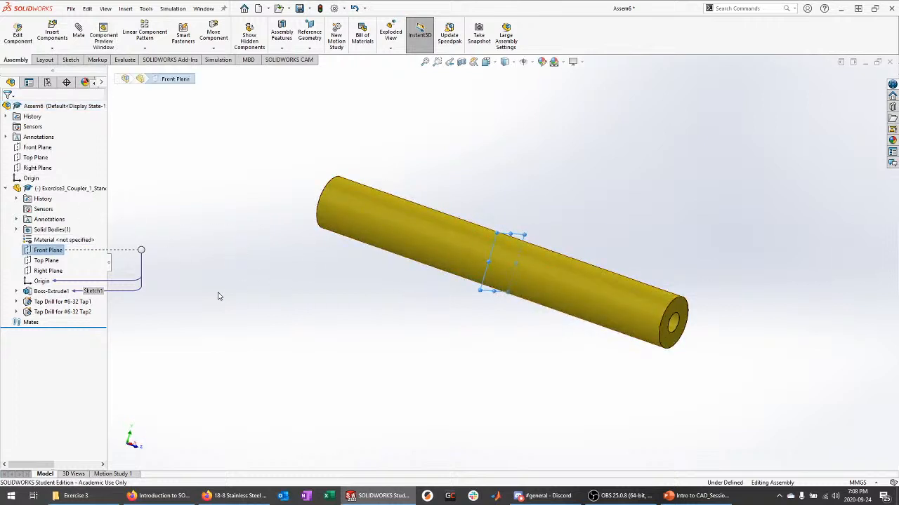
{"action": "mouse_move", "coordinate": [218, 294]}
{"action": "middle_mouse_down"}
{"action": "mouse_move", "coordinate": [217, 272]}
{"action": "mouse_move", "coordinate": [216, 281]}
{"action": "middle_mouse_up"}
{"action": "scroll", "coordinate": [300, 207], "scroll_direction": "up", "scroll_amount": 3}
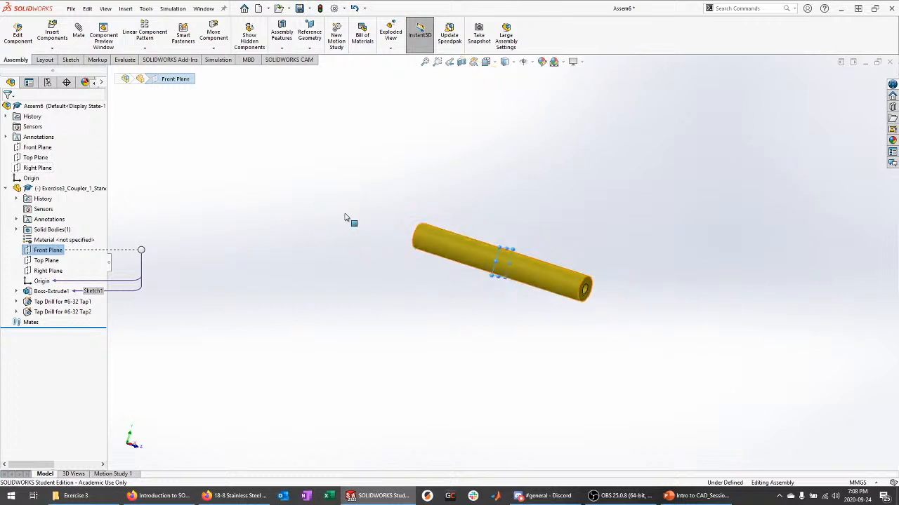
{"action": "left_click", "coordinate": [42, 169]}
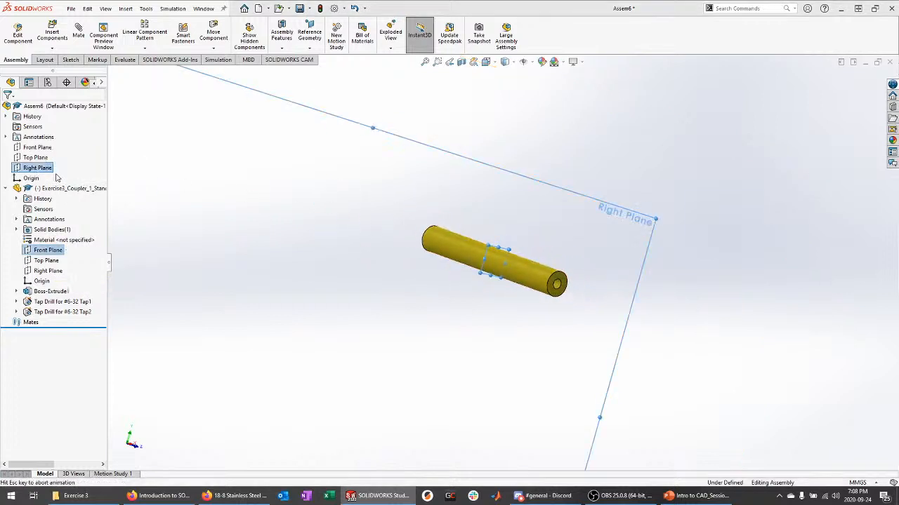
{"action": "left_click", "coordinate": [54, 174]}
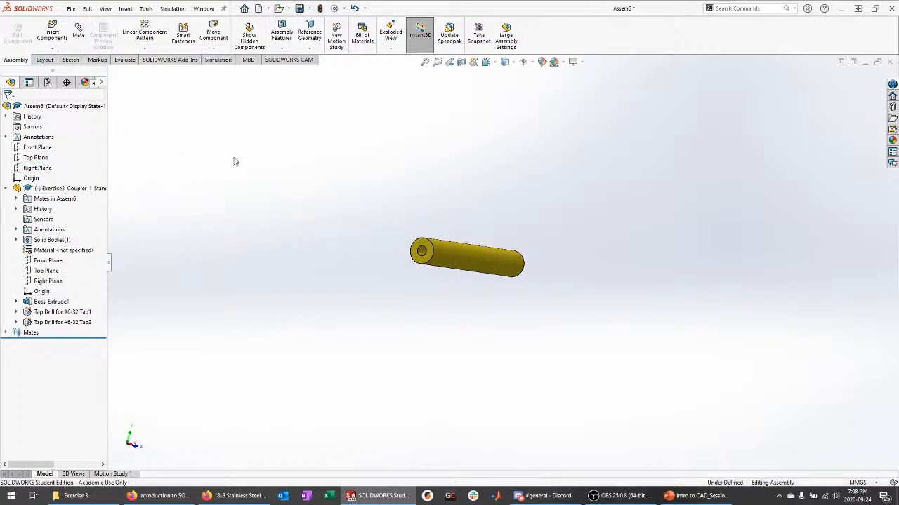
{"action": "middle_click_drag", "start_coordinate": [236, 163], "coordinate": [302, 264]}
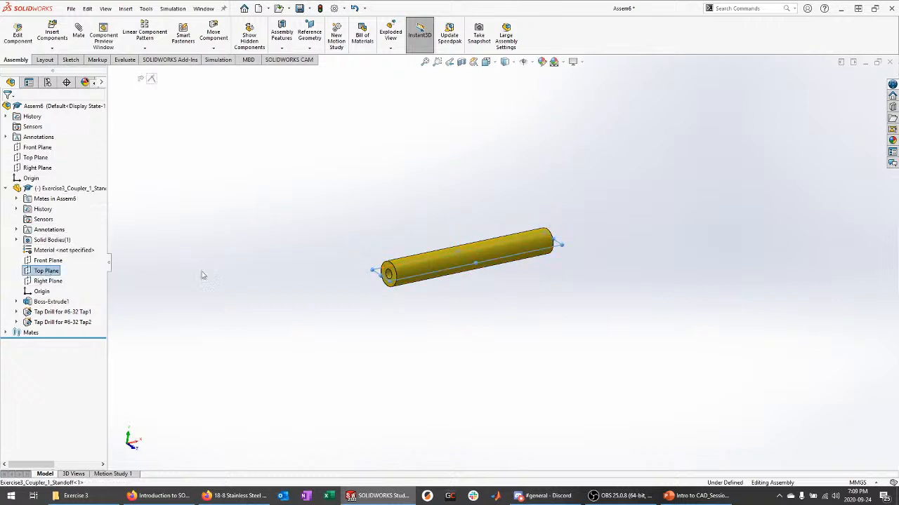
Show the assembly's Front, Top and Right planes in the graphics area.
{"action": "middle_click_drag", "start_coordinate": [200, 275], "coordinate": [345, 254]}
{"action": "left_click", "coordinate": [39, 148]}
{"action": "left_click", "coordinate": [39, 168], "text": "shift"}
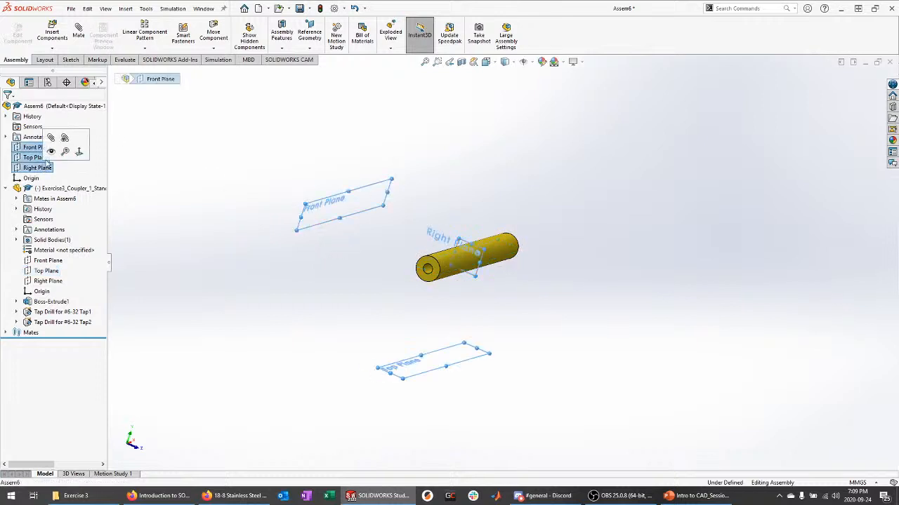
{"action": "left_click", "coordinate": [51, 153]}
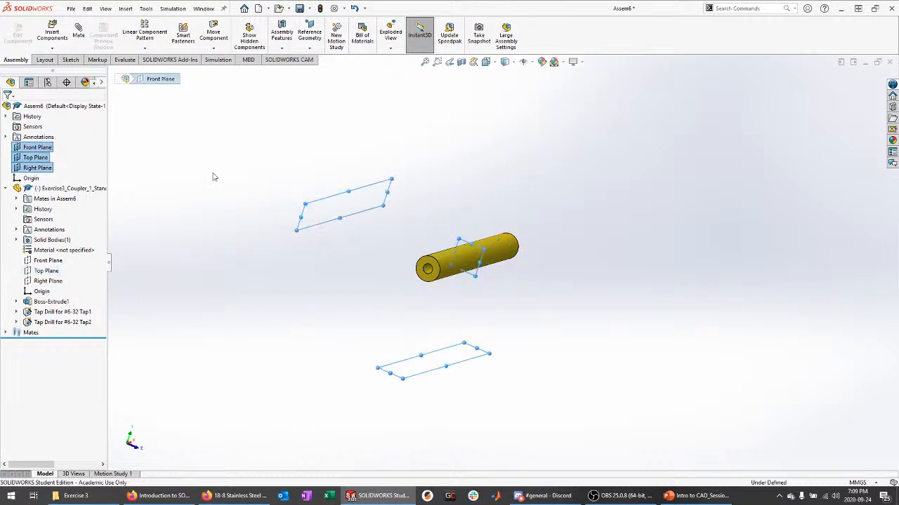
{"action": "left_click", "coordinate": [532, 62]}
{"action": "left_click", "coordinate": [526, 78]}
{"action": "middle_click_drag", "start_coordinate": [453, 154], "coordinate": [440, 175]}
{"action": "left_click", "coordinate": [440, 175]}
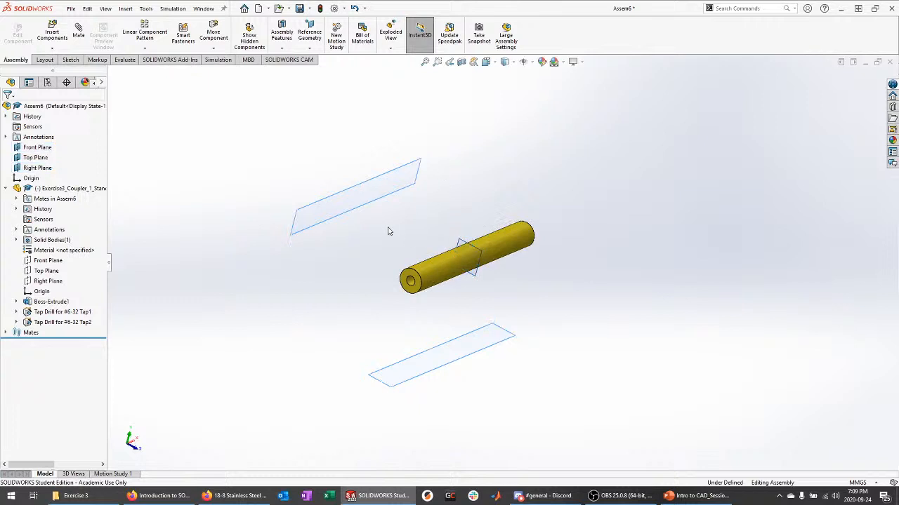
{"action": "middle_click_drag", "start_coordinate": [387, 231], "coordinate": [386, 197]}
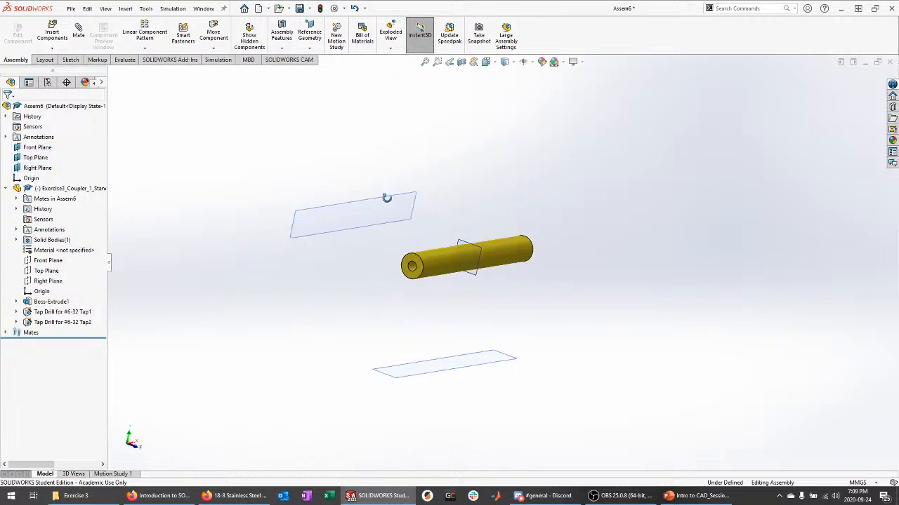
Mate the standoff's Top Plane coincident with the assembly's Top Plane.
{"action": "left_click", "coordinate": [47, 271]}
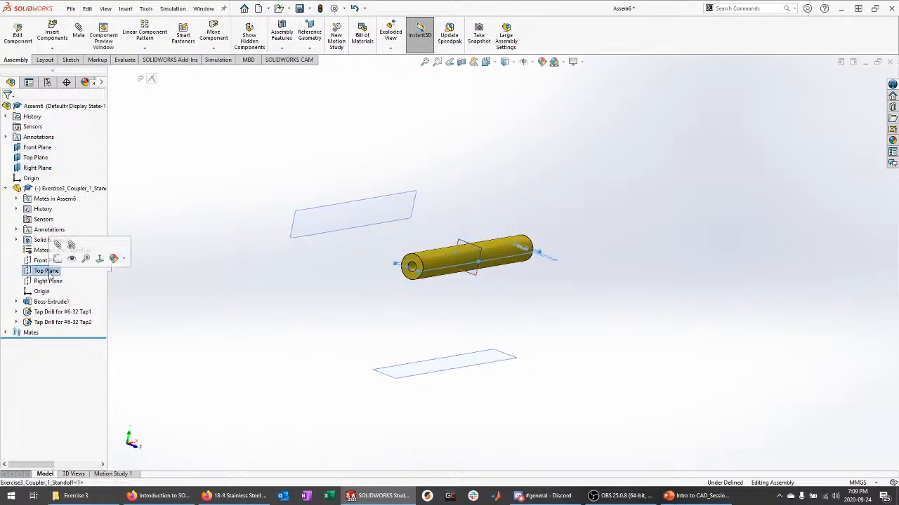
{"action": "left_click", "coordinate": [386, 378]}
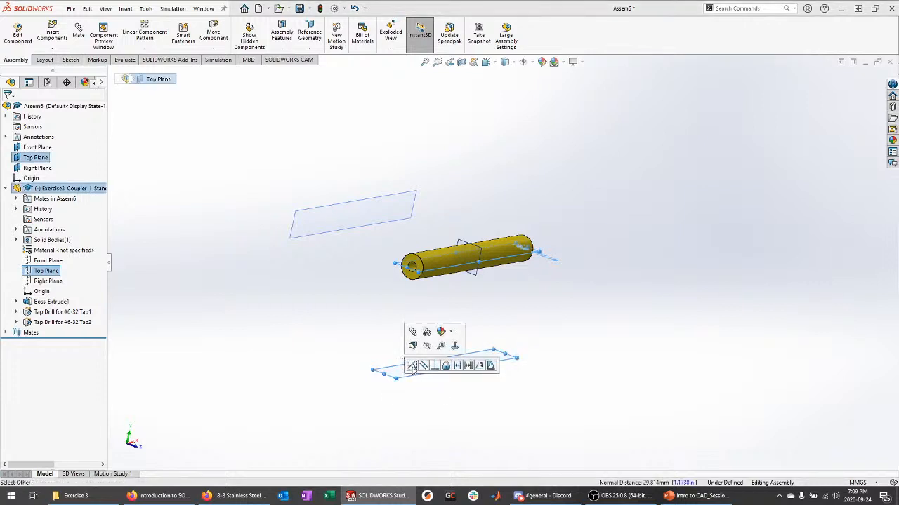
{"action": "left_click", "coordinate": [412, 366]}
Mate the standoff's Right Plane coincident with the assembly's Front Plane, and collapse the standoff's feature tree.
{"action": "scroll", "coordinate": [395, 441], "scroll_direction": "down", "scroll_amount": 3}
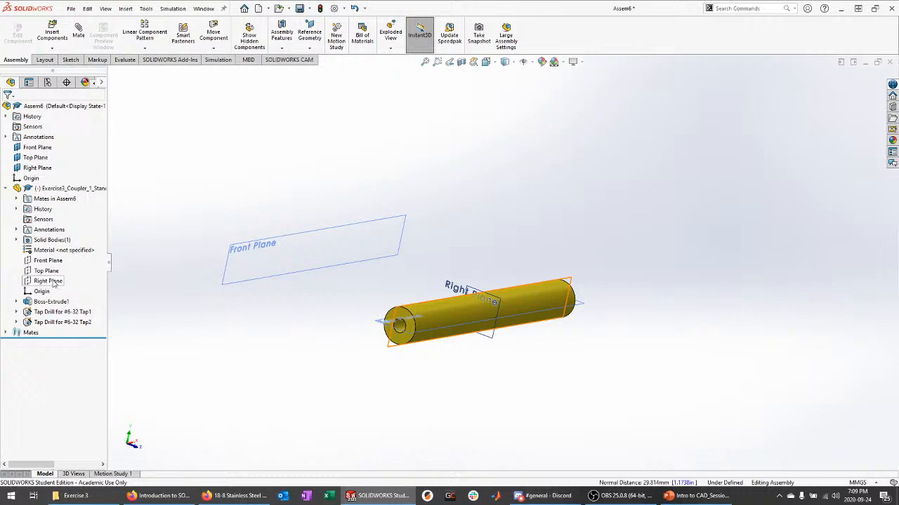
{"action": "left_click", "coordinate": [49, 282]}
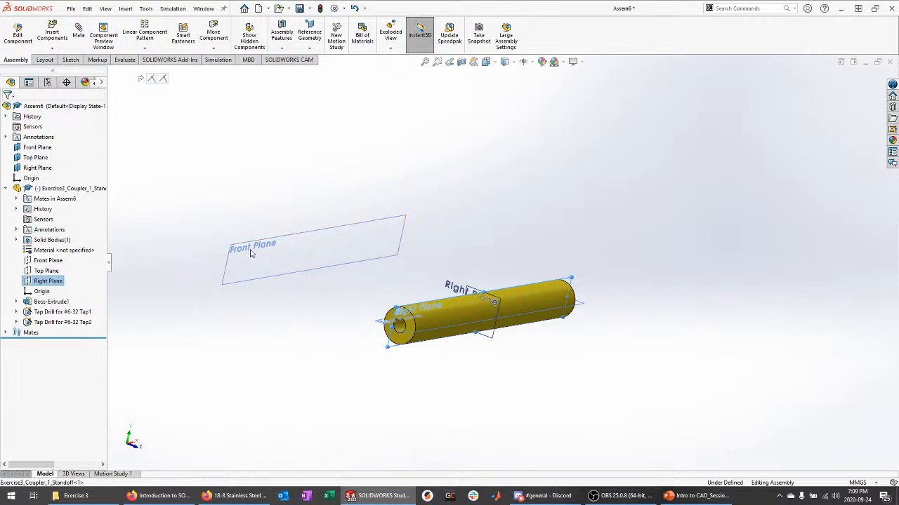
{"action": "left_click", "coordinate": [272, 242], "text": "ctrl"}
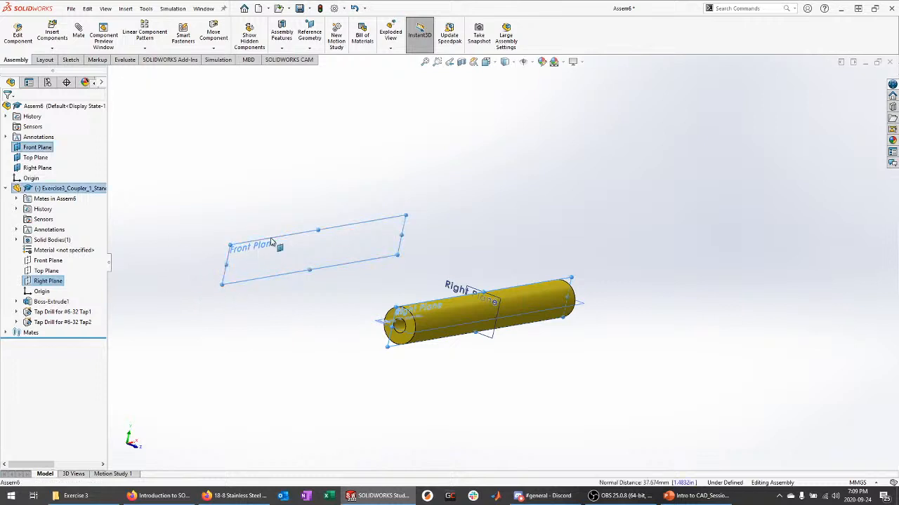
{"action": "left_click", "coordinate": [297, 232]}
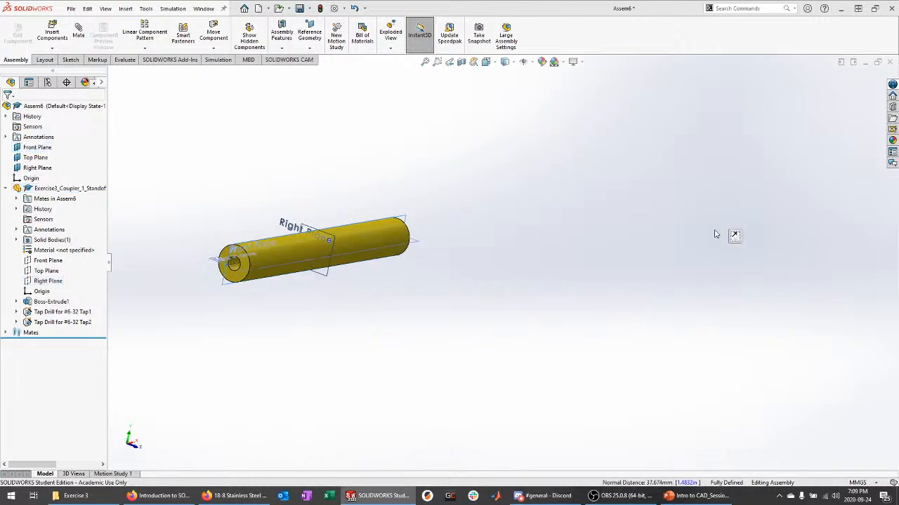
{"action": "scroll", "coordinate": [169, 227], "scroll_direction": "down", "scroll_amount": 2}
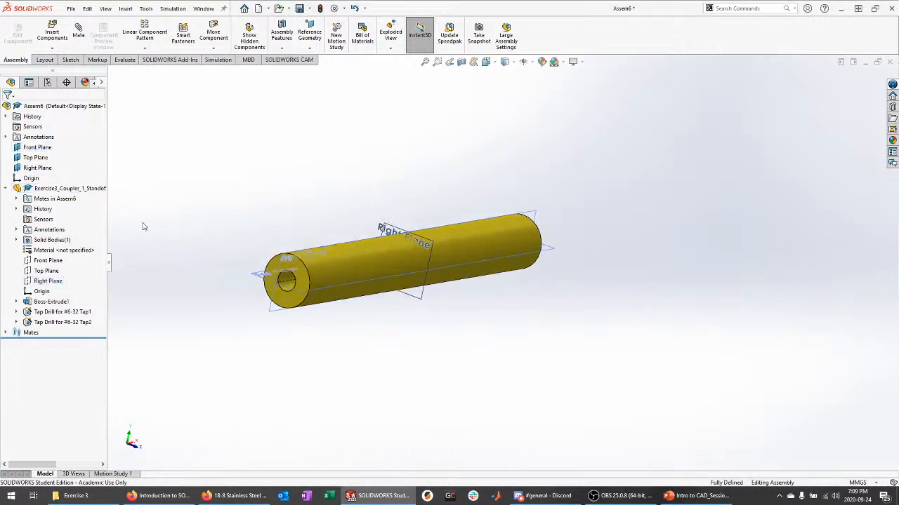
{"action": "middle_click_drag", "start_coordinate": [180, 233], "coordinate": [239, 246]}
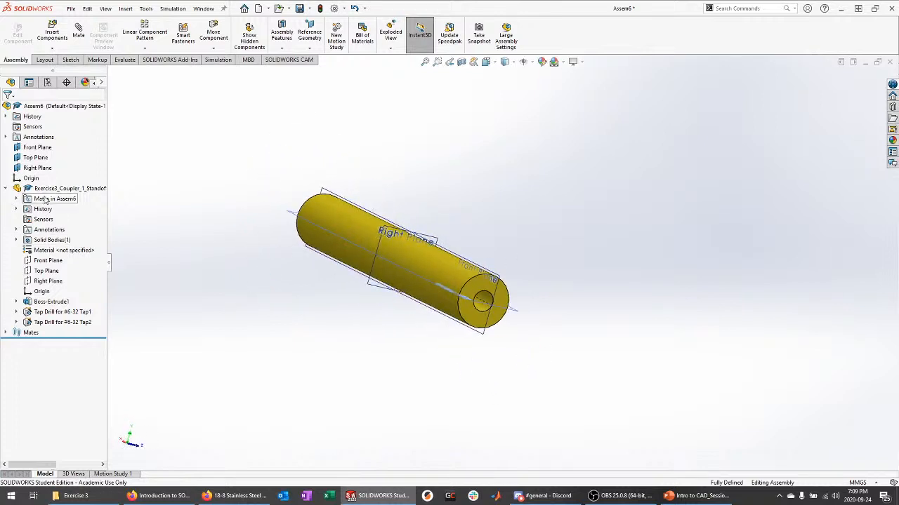
{"action": "left_click", "coordinate": [6, 188]}
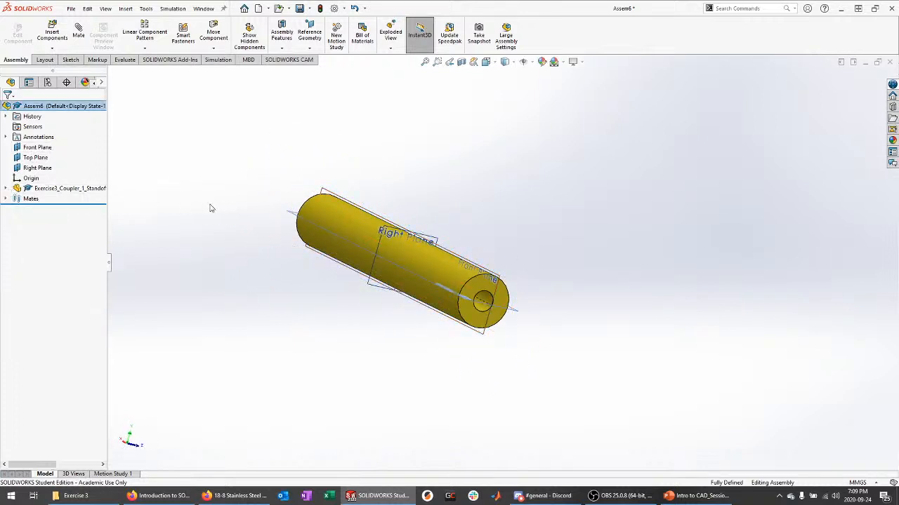
{"action": "middle_click_drag", "start_coordinate": [211, 208], "coordinate": [191, 208]}
{"action": "left_click", "coordinate": [6, 188]}
{"action": "left_click", "coordinate": [6, 188]}
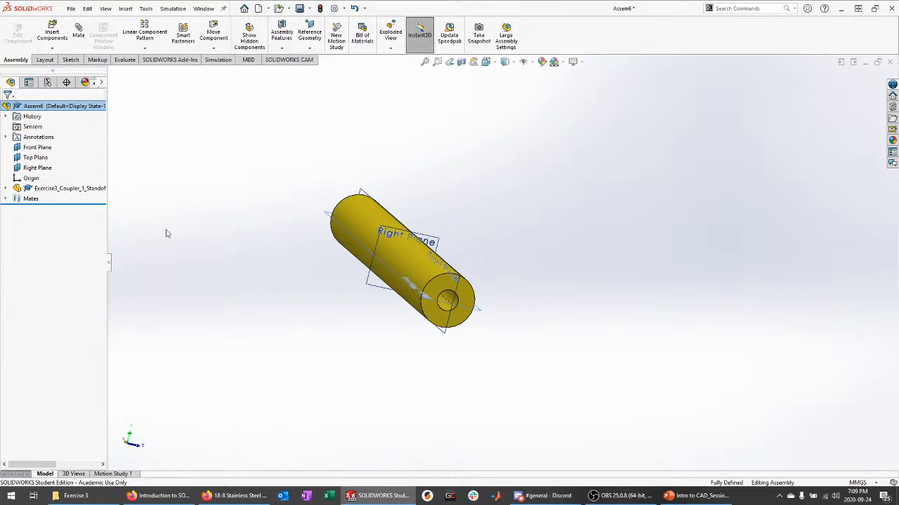
Insert the Exercise3_Coupler_1_Link part from the Exercise 3 folder, placing it freely beside the standoff.
{"action": "left_click", "coordinate": [53, 31]}
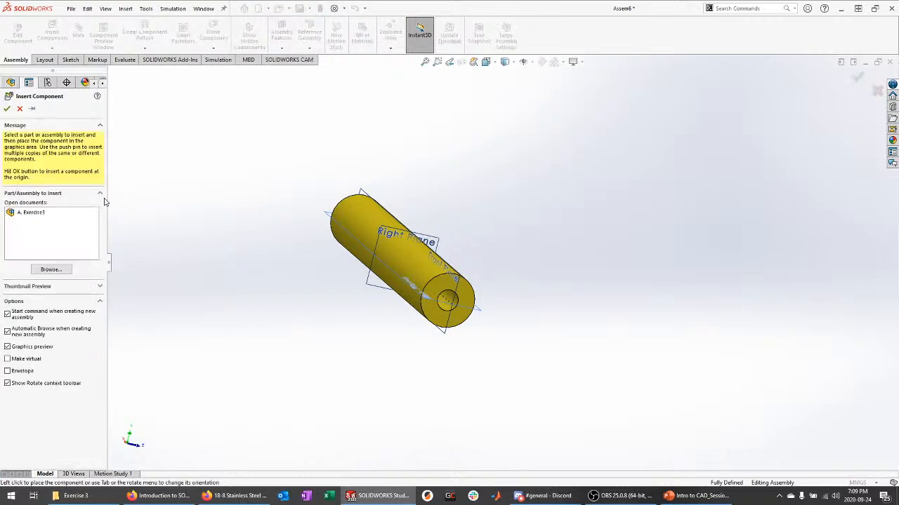
{"action": "left_click", "coordinate": [51, 270]}
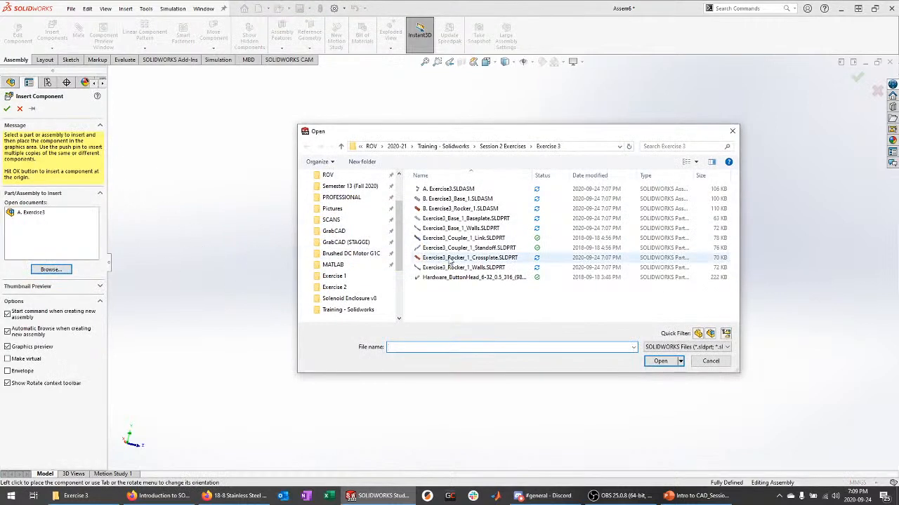
{"action": "left_click", "coordinate": [494, 239]}
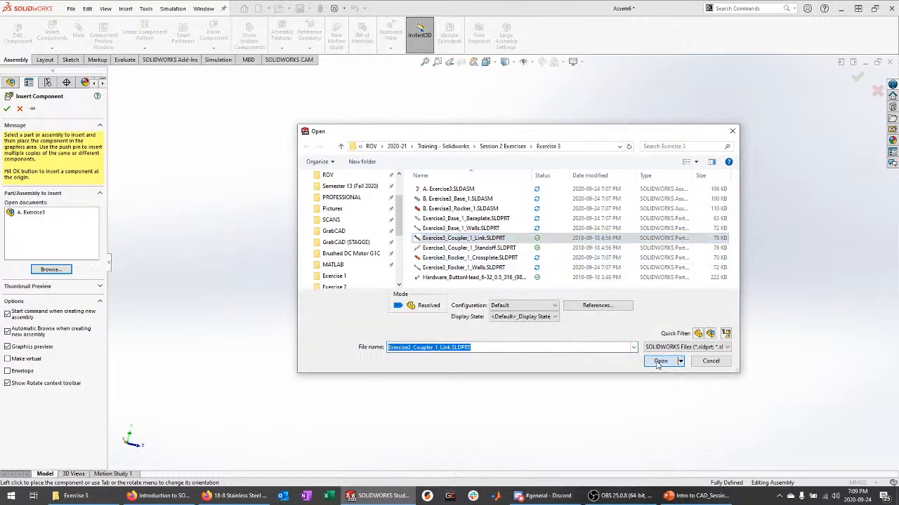
{"action": "left_click", "coordinate": [660, 361]}
{"action": "left_click", "coordinate": [649, 277]}
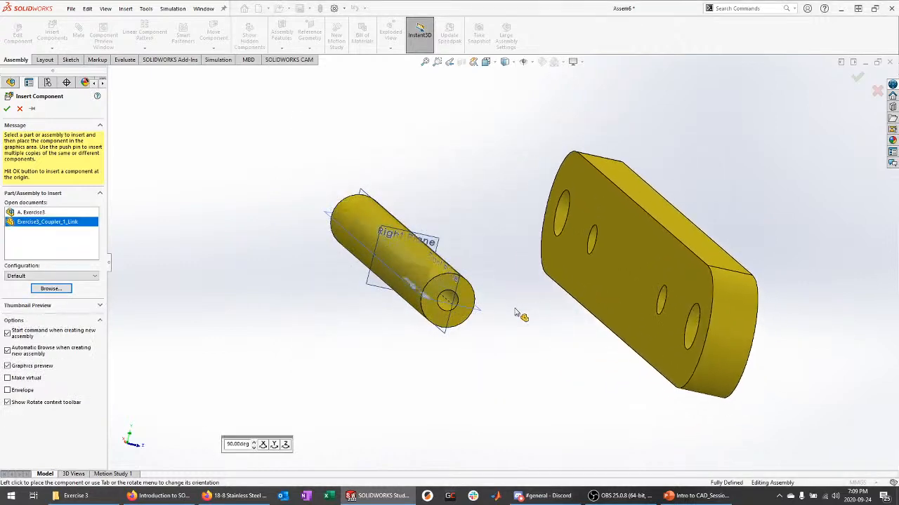
{"action": "middle_click_drag", "start_coordinate": [337, 347], "coordinate": [517, 362]}
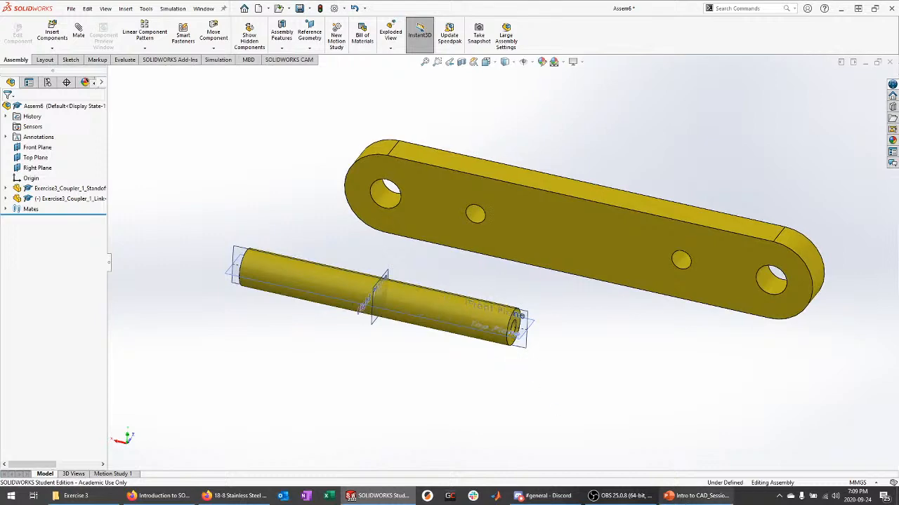
Check how the coupler's links and standoffs fit together on the first Exercise 3 slide in PowerPoint, and return to SOLIDWORKS.
{"action": "left_click", "coordinate": [695, 496]}
{"action": "left_click", "coordinate": [112, 337]}
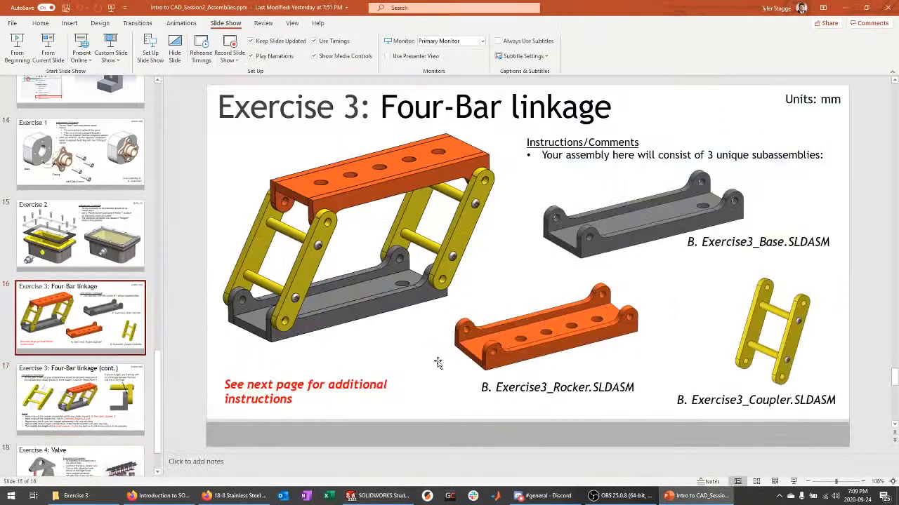
{"action": "left_click", "coordinate": [379, 495]}
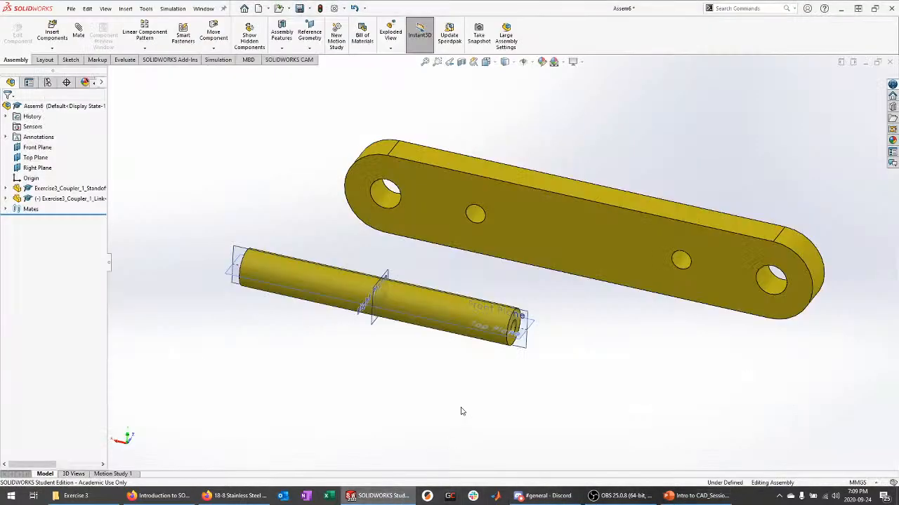
Mate the coupler link's small hole concentric with the bore at the near end of the standoff.
{"action": "left_click", "coordinate": [78, 34]}
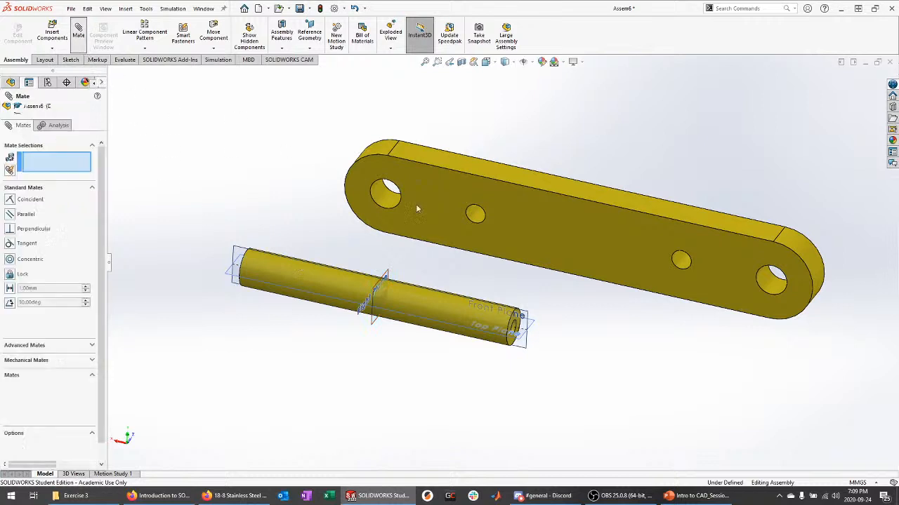
{"action": "left_click", "coordinate": [775, 285]}
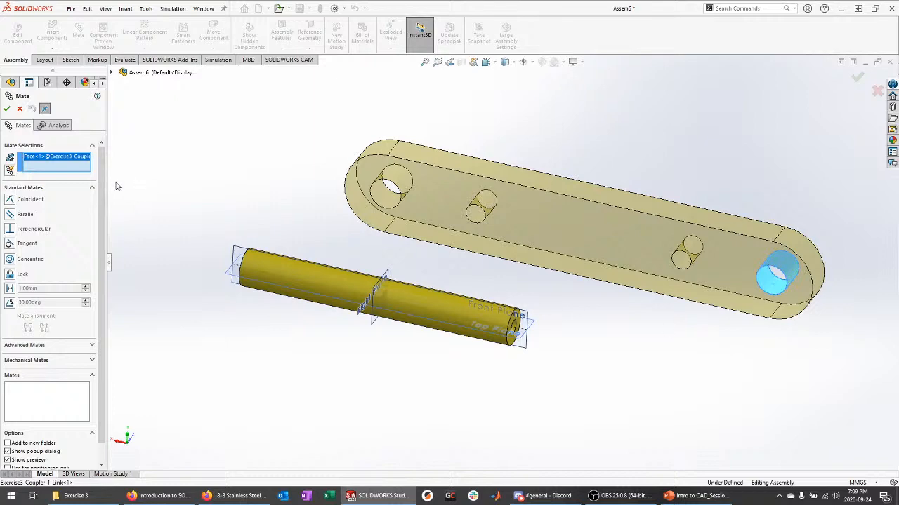
{"action": "right_click", "coordinate": [63, 156]}
{"action": "left_click", "coordinate": [88, 160]}
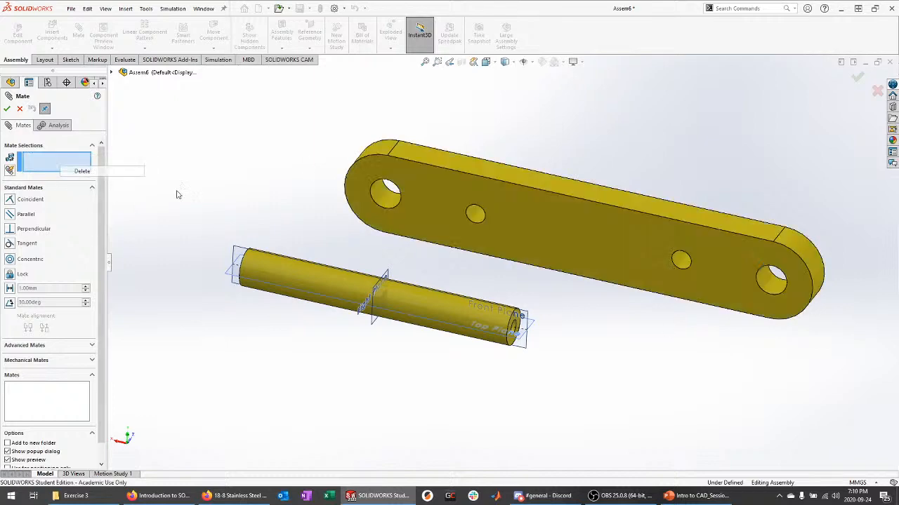
{"action": "left_click", "coordinate": [679, 259]}
{"action": "middle_click_drag", "start_coordinate": [611, 344], "coordinate": [558, 328]}
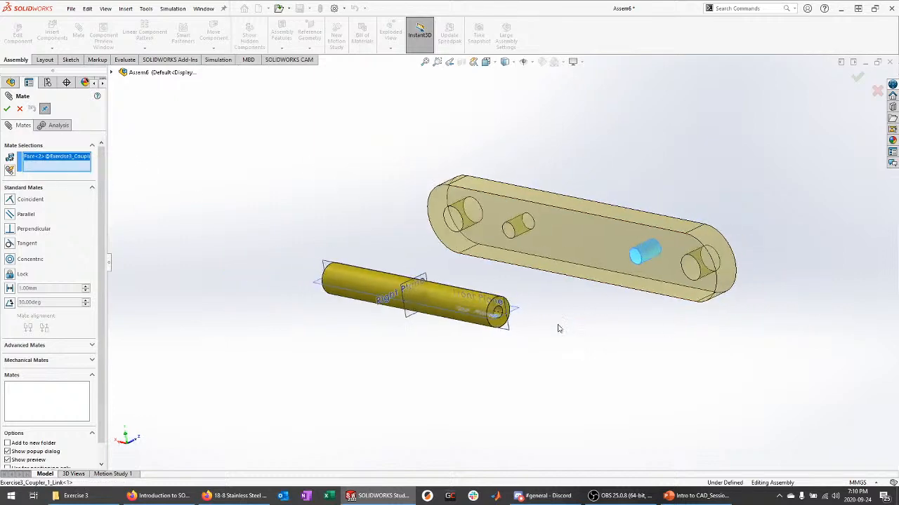
{"action": "scroll", "coordinate": [540, 320], "scroll_direction": "down", "scroll_amount": 5}
{"action": "scroll", "coordinate": [535, 313], "scroll_direction": "up", "scroll_amount": 4}
{"action": "scroll", "coordinate": [495, 243], "scroll_direction": "down", "scroll_amount": 7}
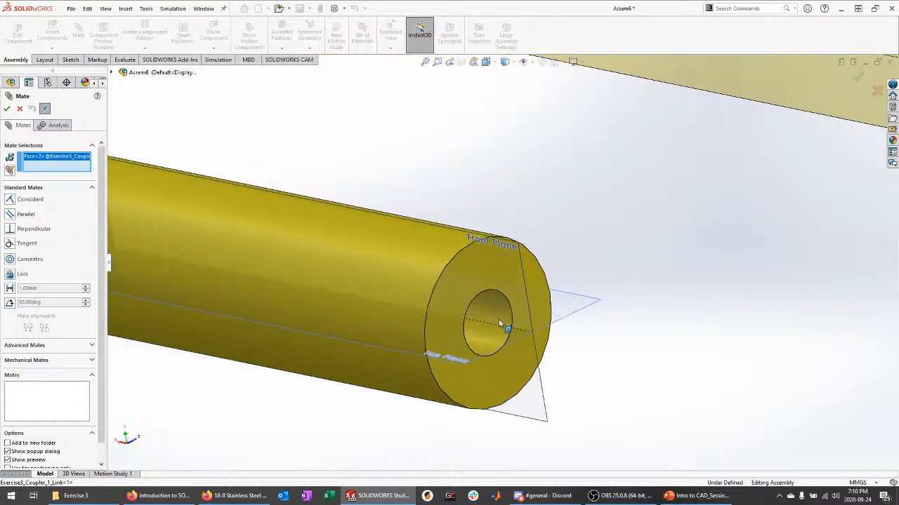
{"action": "left_click", "coordinate": [489, 303]}
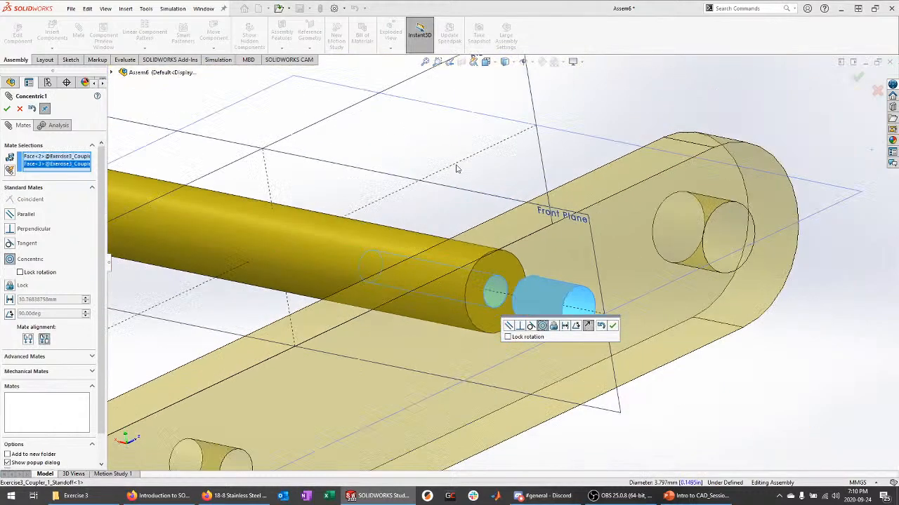
{"action": "scroll", "coordinate": [495, 267], "scroll_direction": "up", "scroll_amount": 3}
{"action": "middle_click_drag", "start_coordinate": [698, 301], "coordinate": [718, 309]}
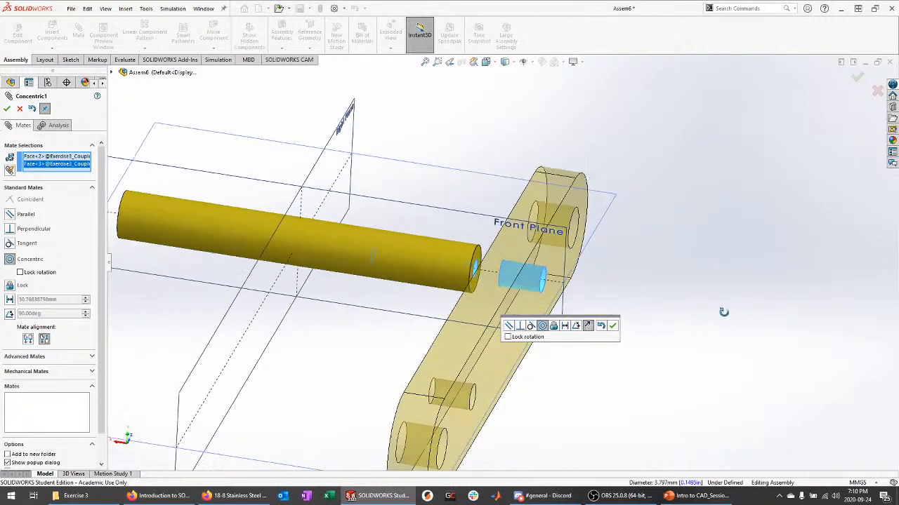
{"action": "left_click", "coordinate": [615, 327]}
Mate the link's inner face coincident with the standoff's end face and finish mating.
{"action": "middle_click_drag", "start_coordinate": [606, 343], "coordinate": [653, 325]}
{"action": "left_click", "coordinate": [596, 311]}
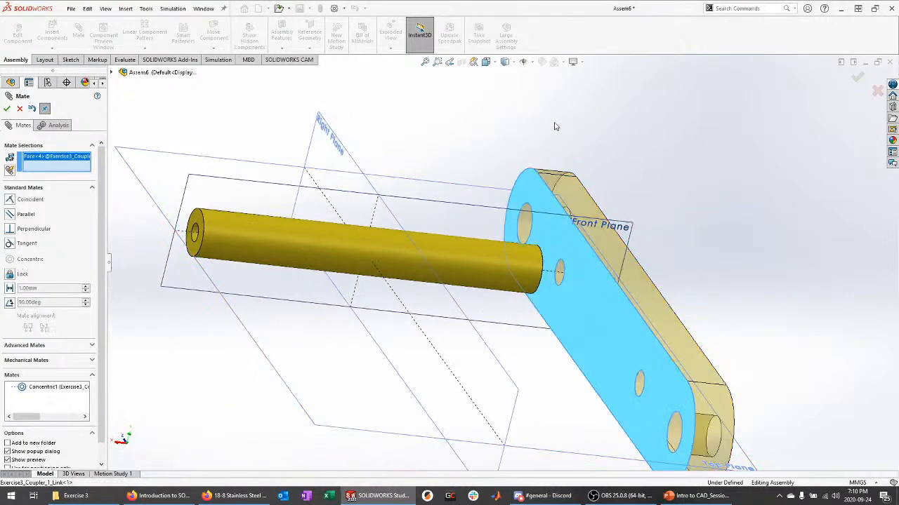
{"action": "middle_click_drag", "start_coordinate": [556, 126], "coordinate": [520, 149]}
{"action": "scroll", "coordinate": [625, 249], "scroll_direction": "down", "scroll_amount": 6}
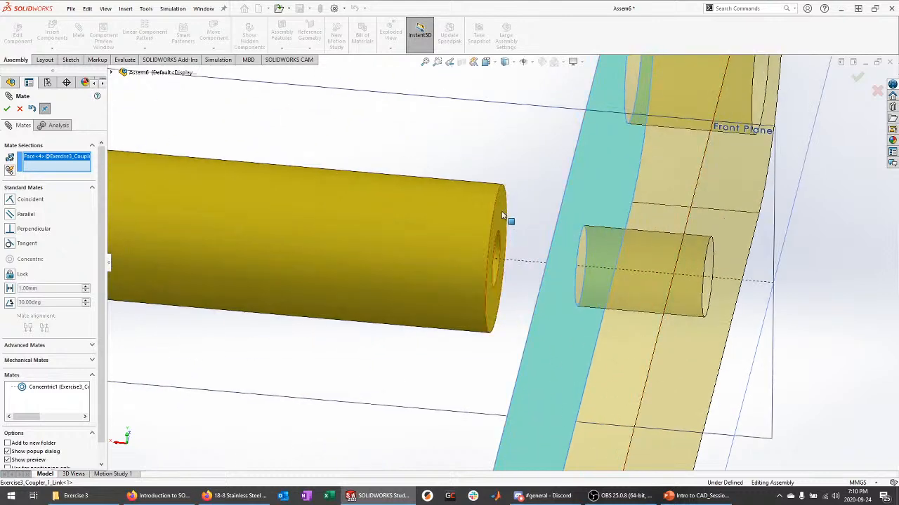
{"action": "left_click", "coordinate": [502, 215]}
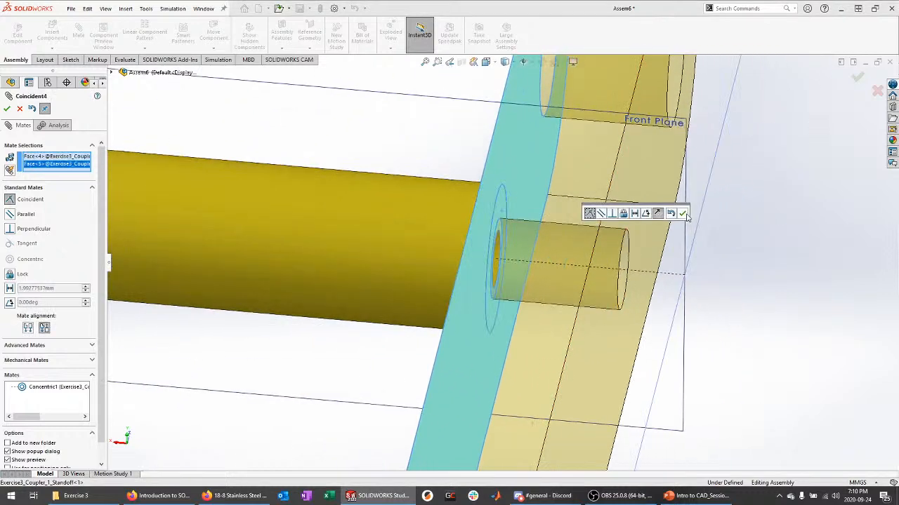
{"action": "left_click", "coordinate": [682, 214]}
{"action": "scroll", "coordinate": [658, 281], "scroll_direction": "up", "scroll_amount": 5}
{"action": "middle_click_drag", "start_coordinate": [713, 351], "coordinate": [669, 289]}
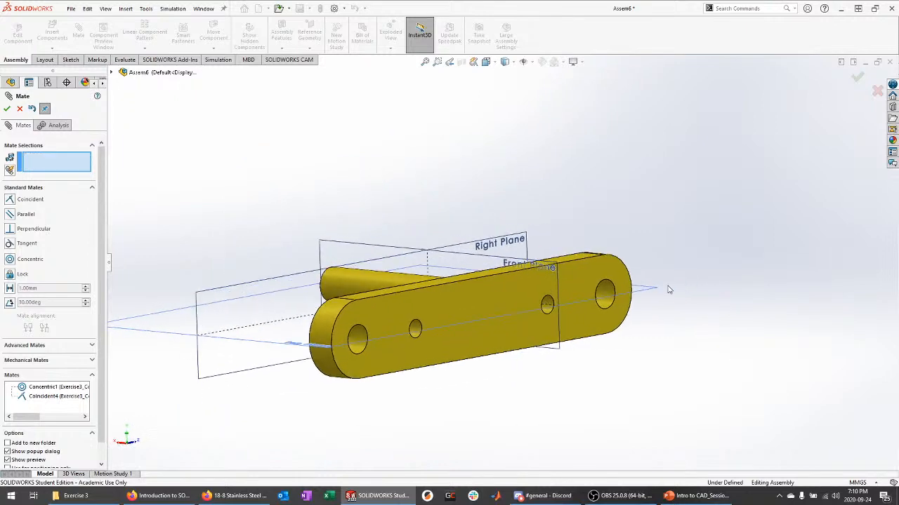
{"action": "left_click", "coordinate": [20, 109]}
Swing the link about the standoff, and mate the link's Top Plane coincident with the assembly's Top Plane.
{"action": "left_click_drag", "start_coordinate": [379, 326], "coordinate": [703, 220]}
{"action": "left_click", "coordinate": [353, 158]}
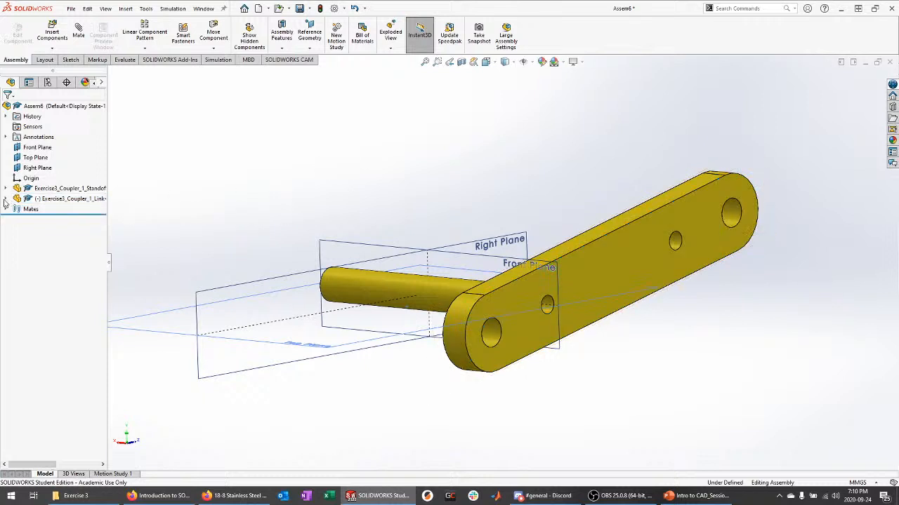
{"action": "left_click", "coordinate": [5, 198]}
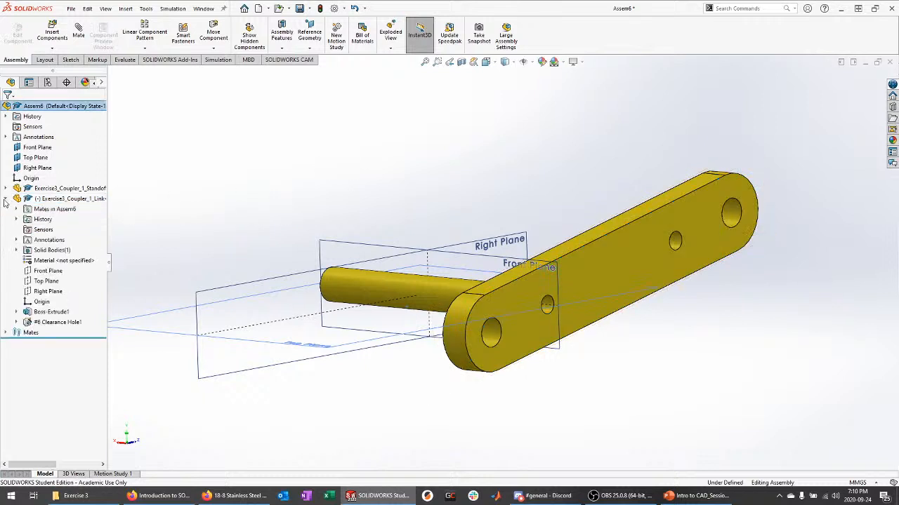
{"action": "left_click", "coordinate": [47, 282]}
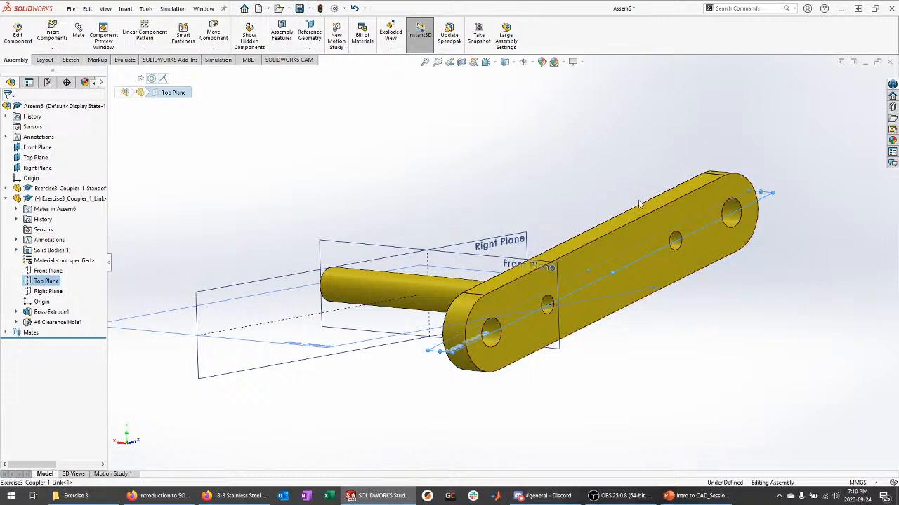
{"action": "middle_click_drag", "start_coordinate": [618, 172], "coordinate": [614, 195]}
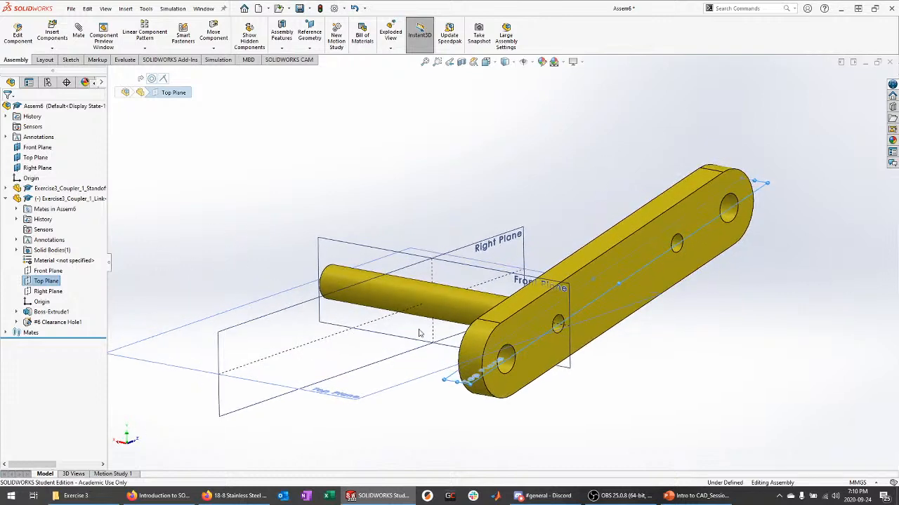
{"action": "middle_click_drag", "start_coordinate": [390, 213], "coordinate": [393, 231]}
{"action": "left_click", "coordinate": [555, 271], "text": "ctrl"}
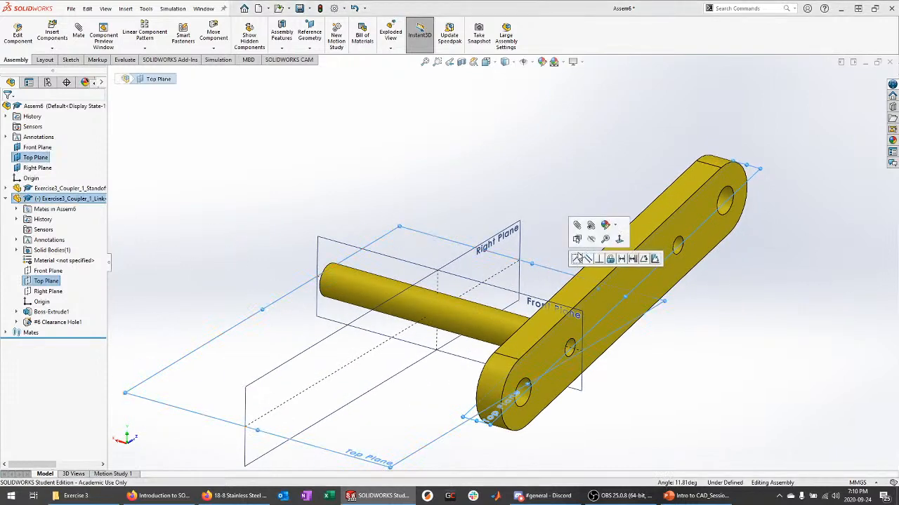
{"action": "left_click", "coordinate": [577, 258]}
{"action": "left_click", "coordinate": [699, 245]}
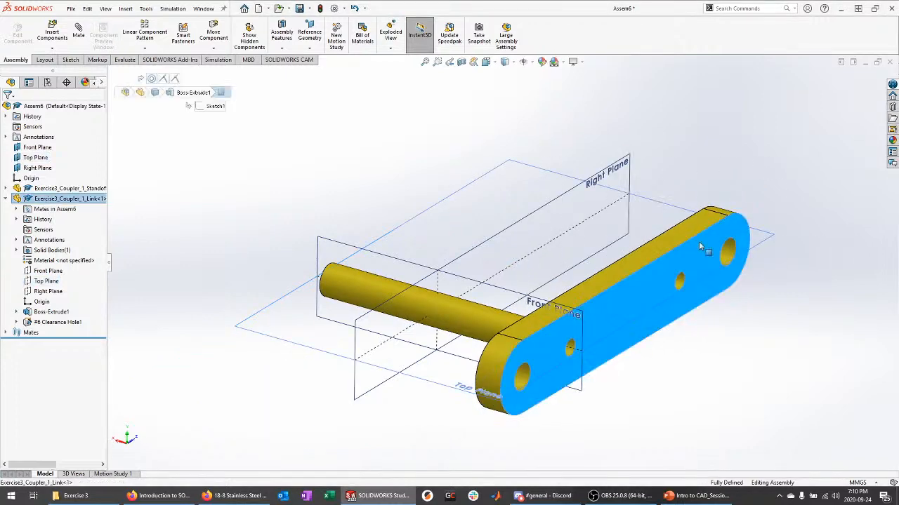
{"action": "key", "text": "Escape"}
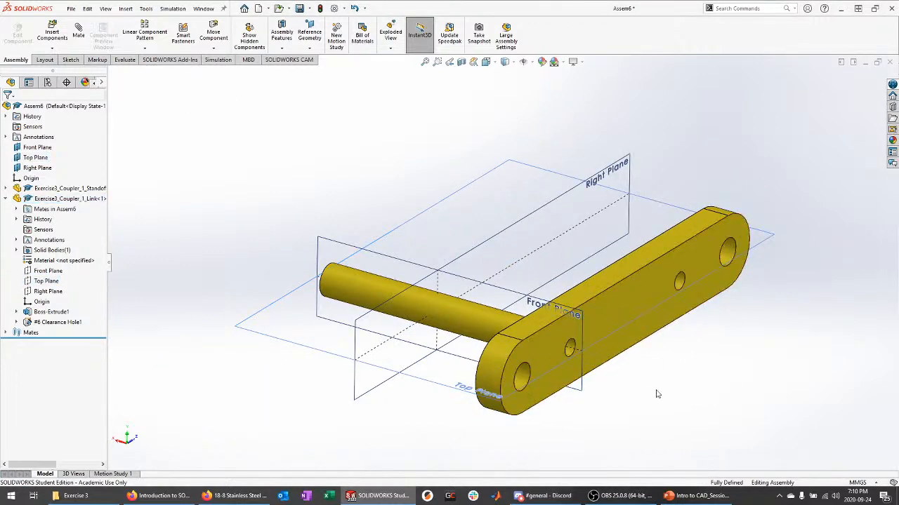
Check the coupler's layout on the Exercise 3 slide in PowerPoint, return to SOLIDWORKS, and collapse the link's feature tree.
{"action": "middle_click_drag", "start_coordinate": [657, 395], "coordinate": [612, 315]}
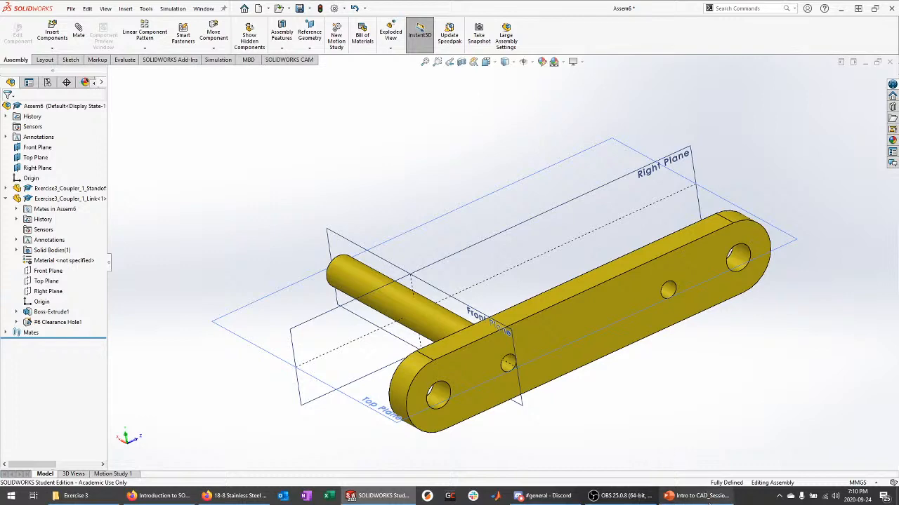
{"action": "left_click", "coordinate": [708, 498]}
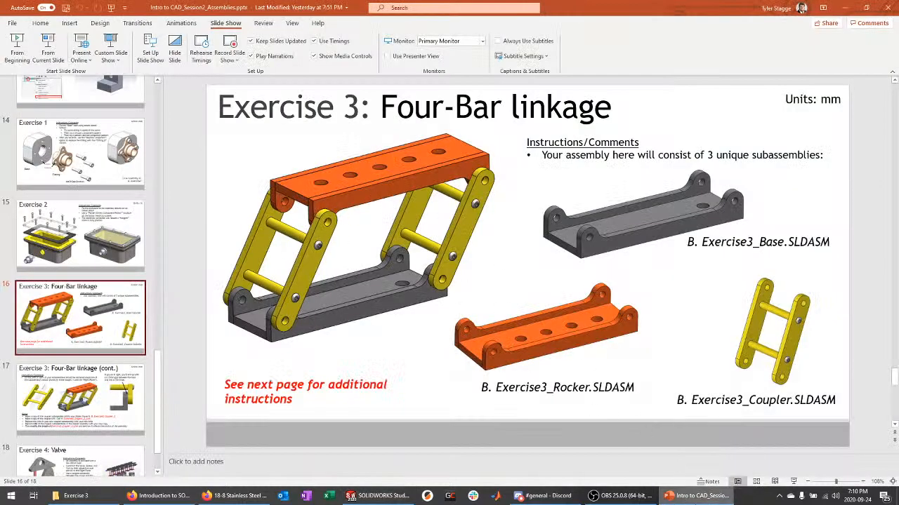
{"action": "left_click", "coordinate": [697, 497]}
{"action": "middle_click_drag", "start_coordinate": [257, 305], "coordinate": [177, 224]}
{"action": "left_click", "coordinate": [6, 199]}
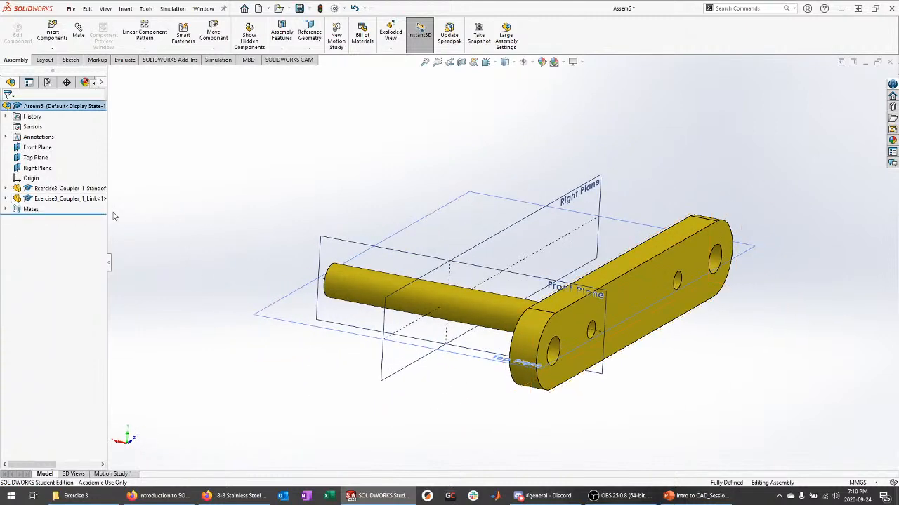
{"action": "middle_click_drag", "start_coordinate": [258, 234], "coordinate": [355, 303]}
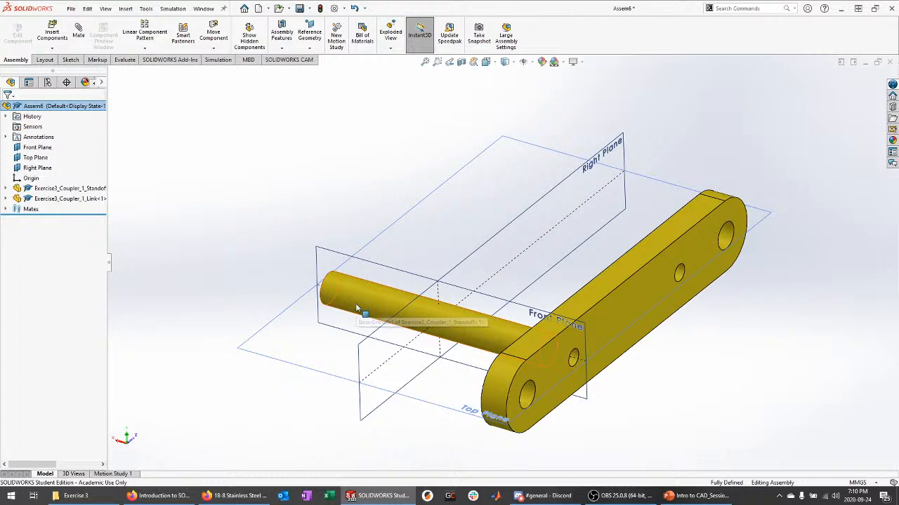
Copy the Exercise3_Coupler_1_Link component and paste a second instance near the standoff's free end.
{"action": "left_click", "coordinate": [102, 200]}
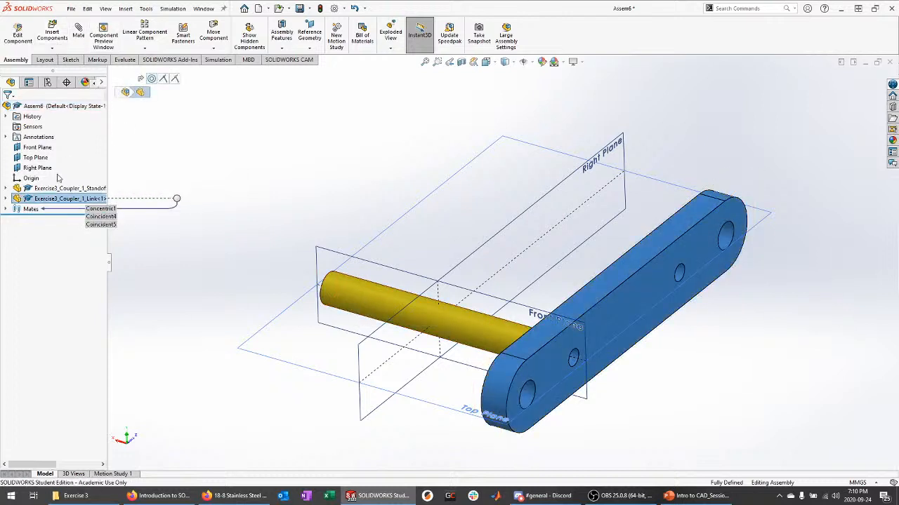
{"action": "left_click", "coordinate": [255, 212]}
{"action": "left_click", "coordinate": [89, 200]}
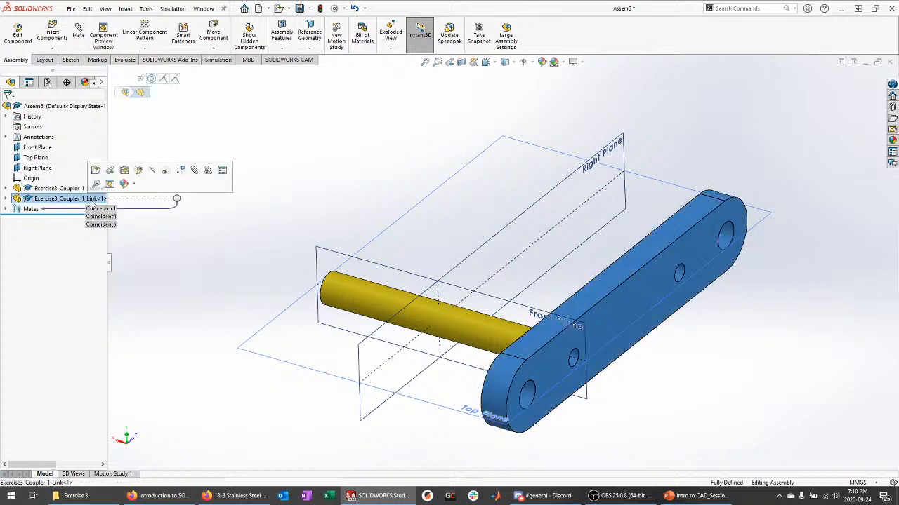
{"action": "left_click", "coordinate": [241, 190]}
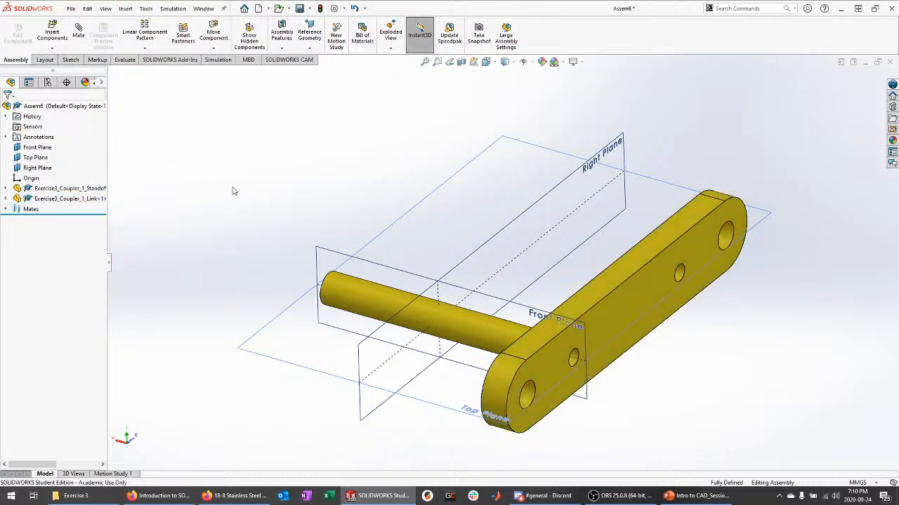
{"action": "key", "text": "ctrl+v"}
{"action": "scroll", "coordinate": [451, 249], "scroll_direction": "up", "scroll_amount": 2}
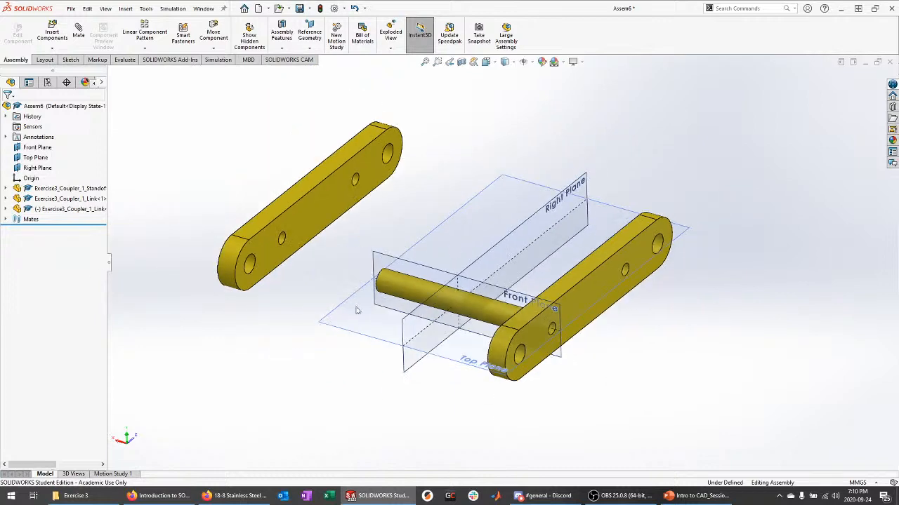
{"action": "scroll", "coordinate": [341, 299], "scroll_direction": "down", "scroll_amount": 2}
{"action": "middle_click_drag", "start_coordinate": [291, 279], "coordinate": [291, 259]}
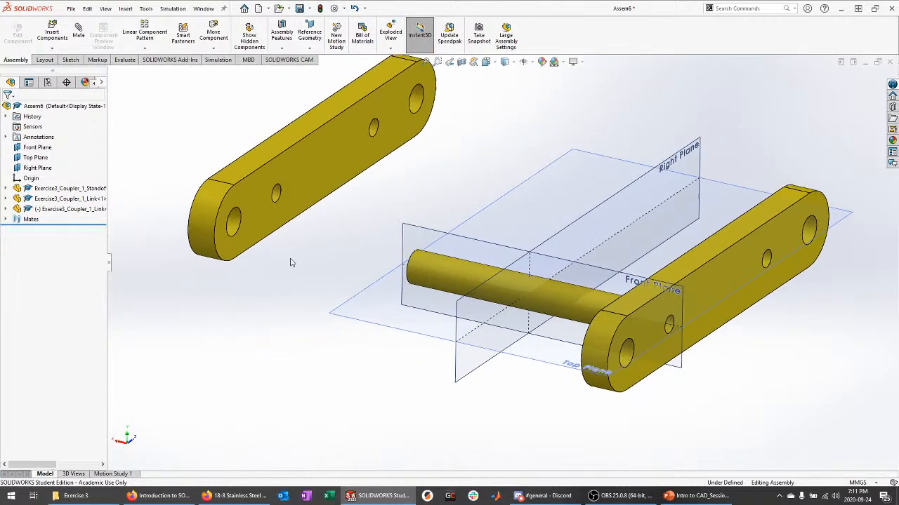
Mate the second link's small hole concentric with the bore at the standoff's free end.
{"action": "left_click", "coordinate": [78, 32]}
{"action": "left_click", "coordinate": [274, 194]}
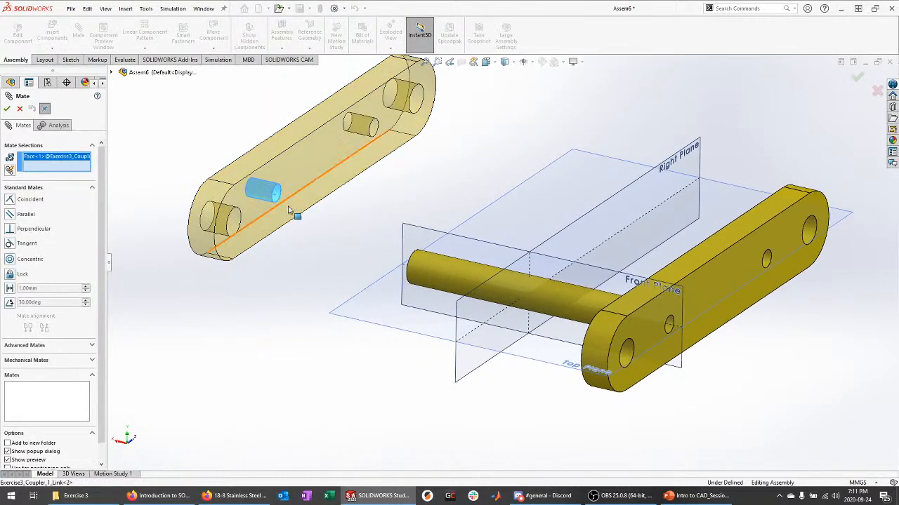
{"action": "middle_click_drag", "start_coordinate": [294, 211], "coordinate": [347, 288]}
{"action": "scroll", "coordinate": [365, 222], "scroll_direction": "down", "scroll_amount": 6}
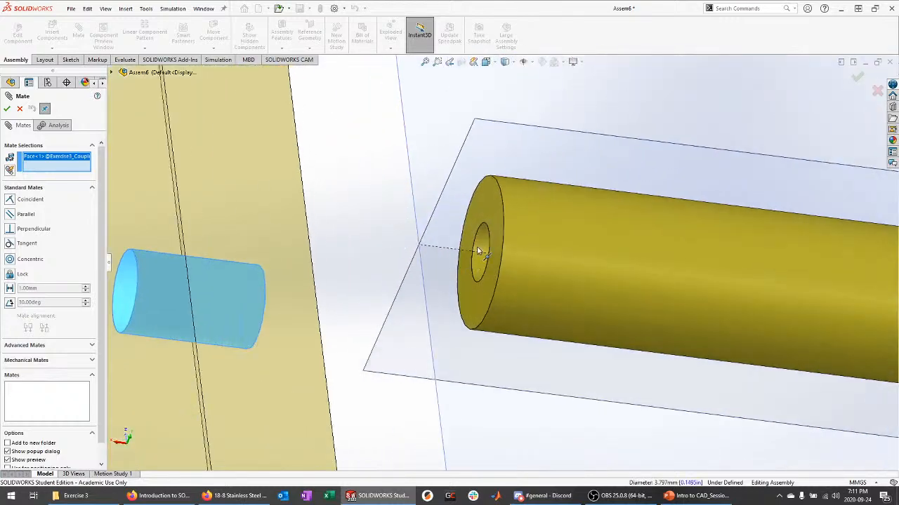
{"action": "left_click", "coordinate": [481, 246]}
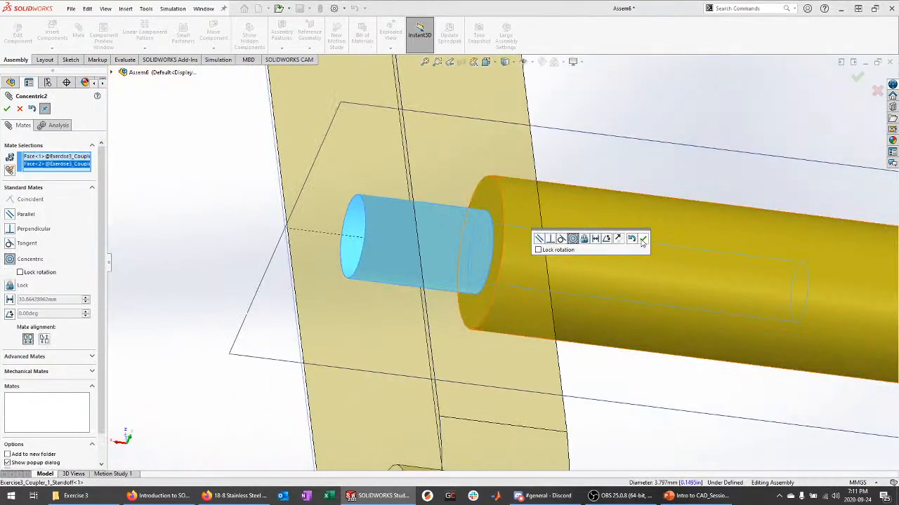
{"action": "left_click", "coordinate": [642, 240]}
{"action": "scroll", "coordinate": [551, 260], "scroll_direction": "up", "scroll_amount": 5}
Pull the second link away from the standoff and mate its inner face coincident with the standoff's free end face.
{"action": "middle_click_drag", "start_coordinate": [552, 260], "coordinate": [557, 215]}
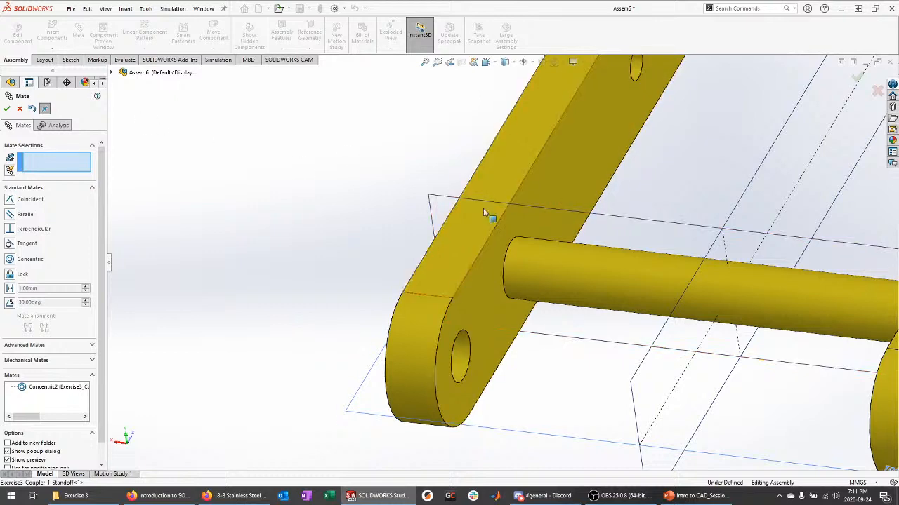
{"action": "mouse_move", "coordinate": [483, 210]}
{"action": "left_mouse_down"}
{"action": "mouse_move", "coordinate": [566, 194]}
{"action": "mouse_move", "coordinate": [425, 164]}
{"action": "mouse_move", "coordinate": [276, 154]}
{"action": "mouse_move", "coordinate": [434, 182]}
{"action": "left_mouse_up"}
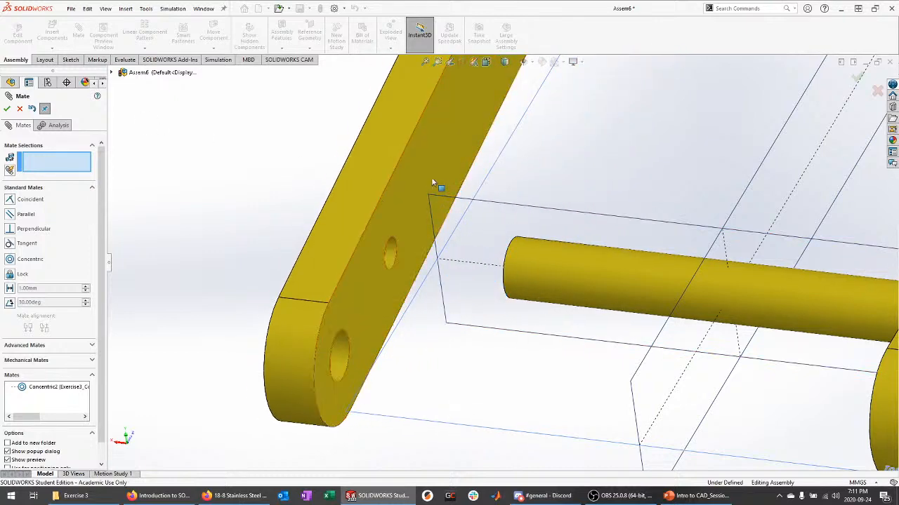
{"action": "left_click", "coordinate": [433, 181]}
{"action": "middle_click_drag", "start_coordinate": [280, 194], "coordinate": [346, 184]}
{"action": "scroll", "coordinate": [548, 265], "scroll_direction": "down", "scroll_amount": 3}
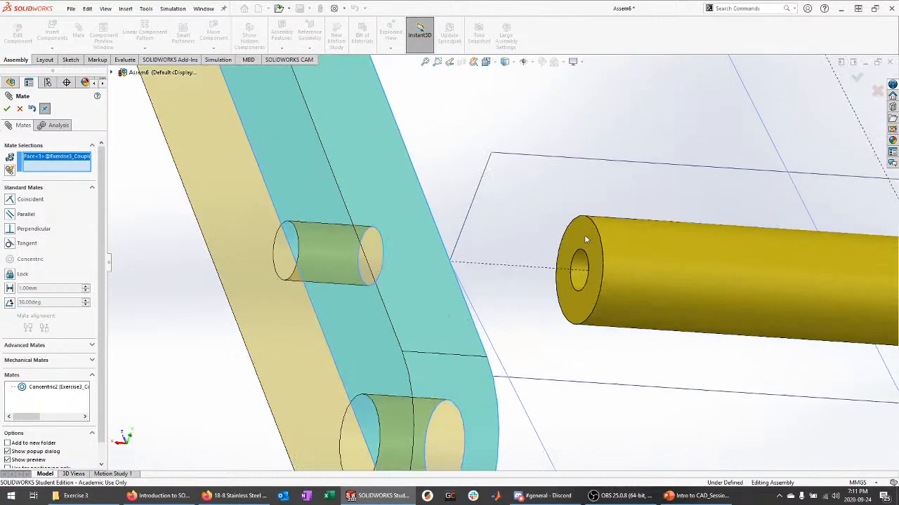
{"action": "left_click", "coordinate": [586, 240]}
{"action": "left_click", "coordinate": [676, 225]}
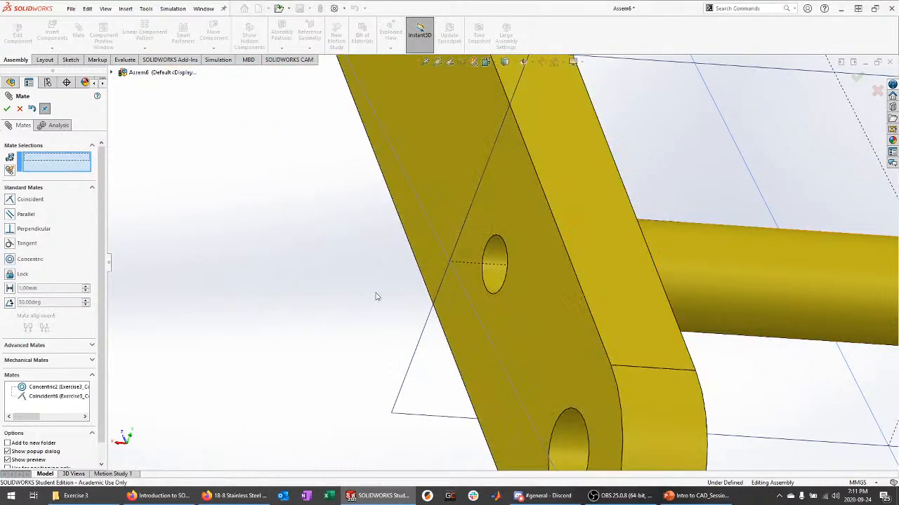
Mate the second link's Top Plane coincident with the assembly's Top Plane and finish mating.
{"action": "key", "text": "f"}
{"action": "left_click", "coordinate": [111, 73]}
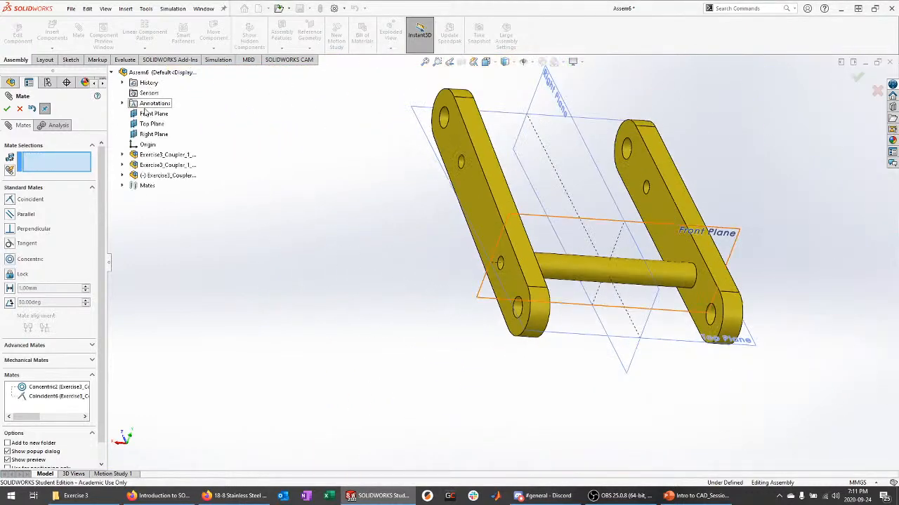
{"action": "left_click", "coordinate": [122, 175]}
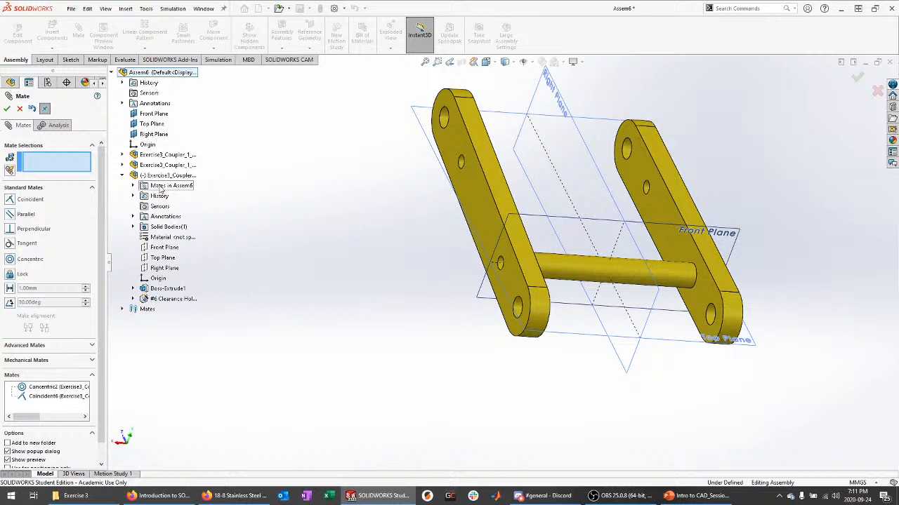
{"action": "left_click", "coordinate": [162, 258]}
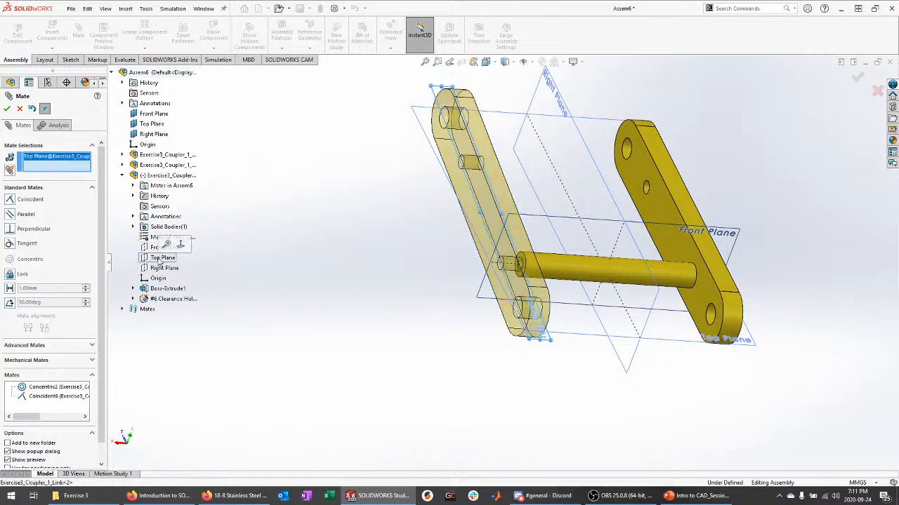
{"action": "left_click", "coordinate": [504, 118]}
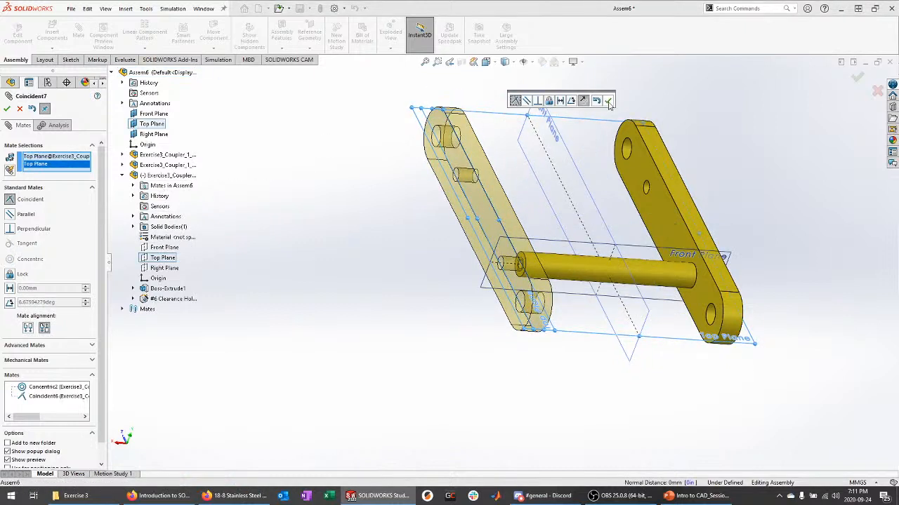
{"action": "left_click", "coordinate": [609, 102]}
{"action": "middle_click_drag", "start_coordinate": [375, 307], "coordinate": [293, 297]}
{"action": "scroll", "coordinate": [453, 253], "scroll_direction": "up", "scroll_amount": 2}
{"action": "scroll", "coordinate": [636, 176], "scroll_direction": "down", "scroll_amount": 2}
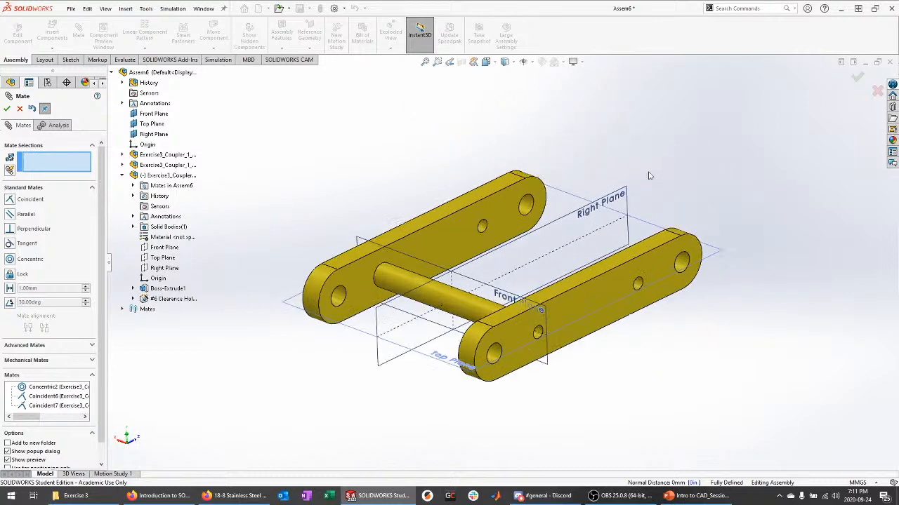
{"action": "left_click", "coordinate": [19, 108]}
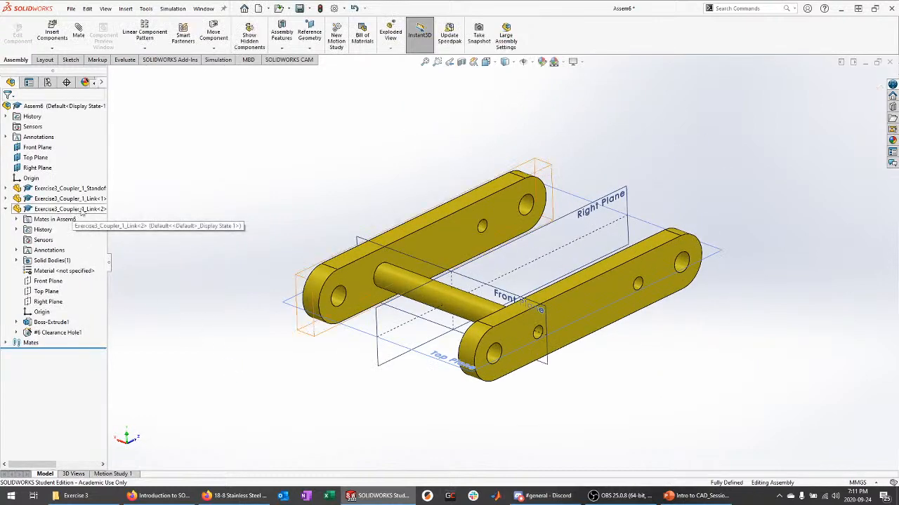
Copy the standoff into the assembly and mate its end bore concentric with the first link's free small hole.
{"action": "left_click", "coordinate": [89, 190]}
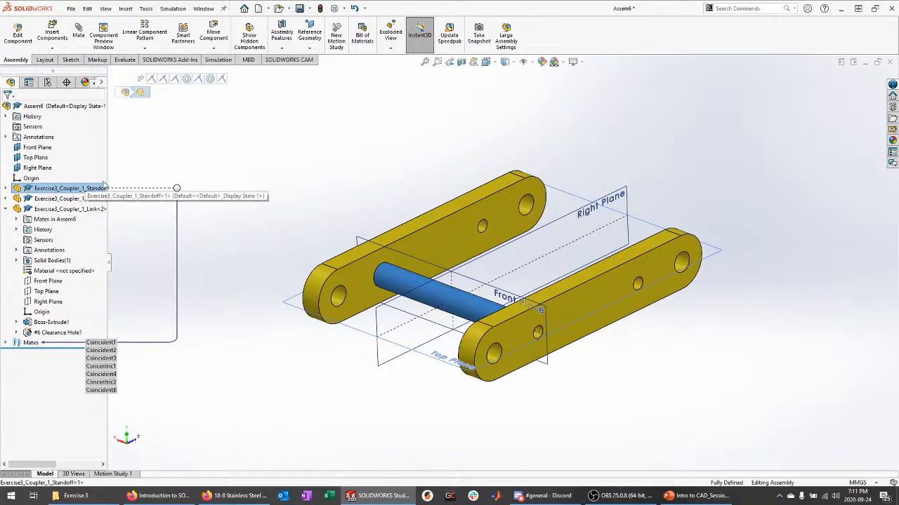
{"action": "left_click_drag", "start_coordinate": [104, 184], "coordinate": [494, 133], "text": "ctrl"}
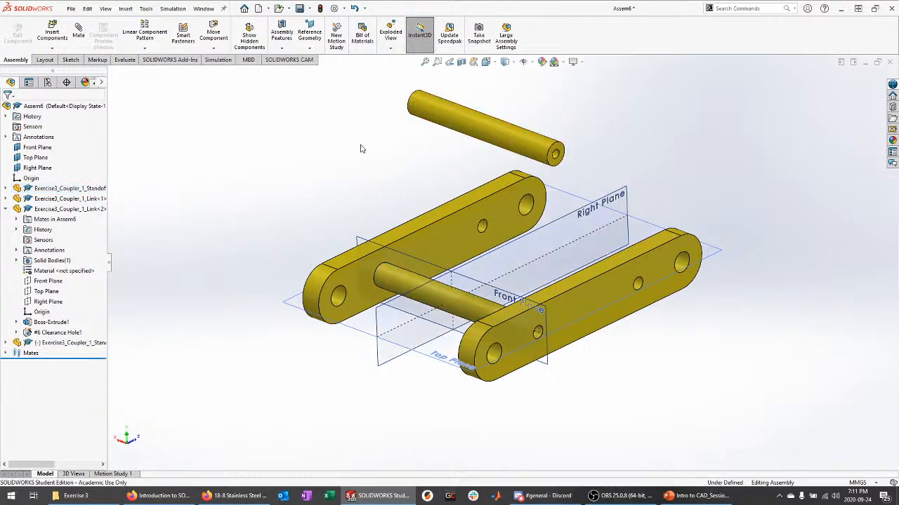
{"action": "left_click", "coordinate": [79, 32]}
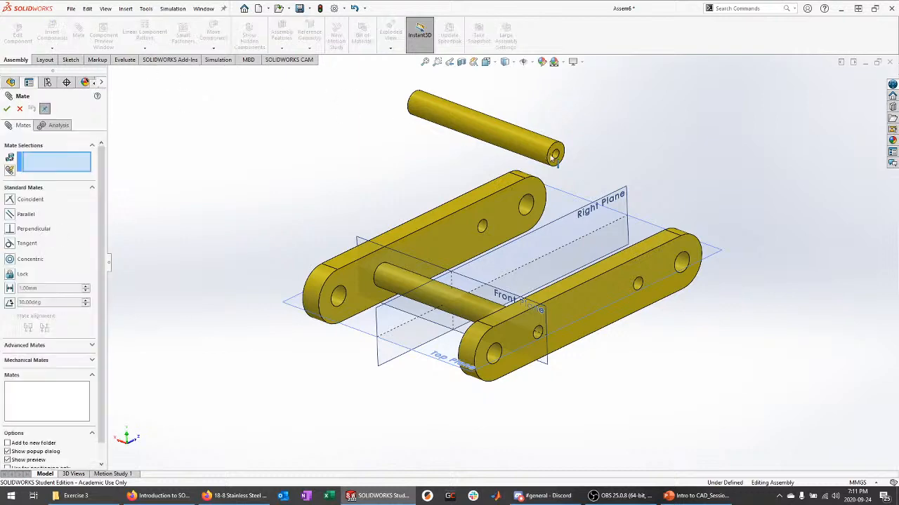
{"action": "scroll", "coordinate": [554, 158], "scroll_direction": "down", "scroll_amount": 3}
{"action": "left_click", "coordinate": [523, 183]}
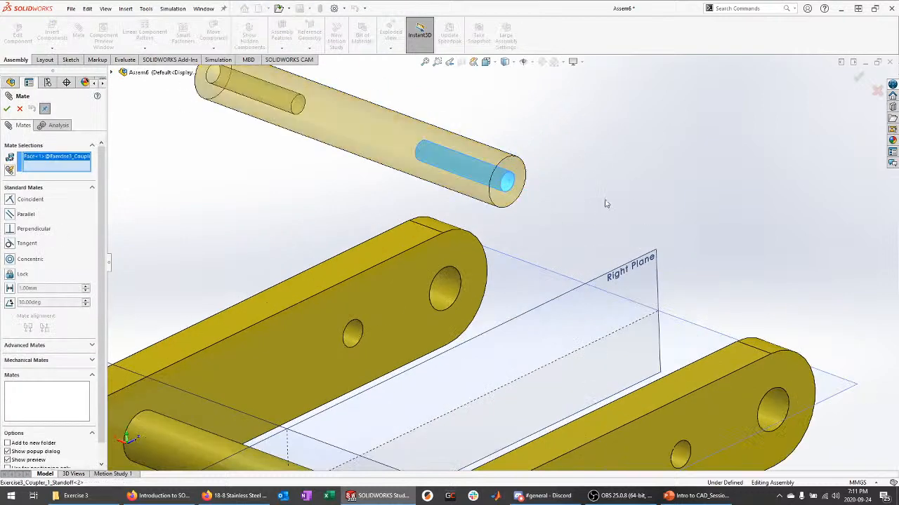
{"action": "scroll", "coordinate": [606, 204], "scroll_direction": "up", "scroll_amount": 3}
{"action": "middle_click_drag", "start_coordinate": [646, 253], "coordinate": [558, 330]}
{"action": "left_click", "coordinate": [537, 302]}
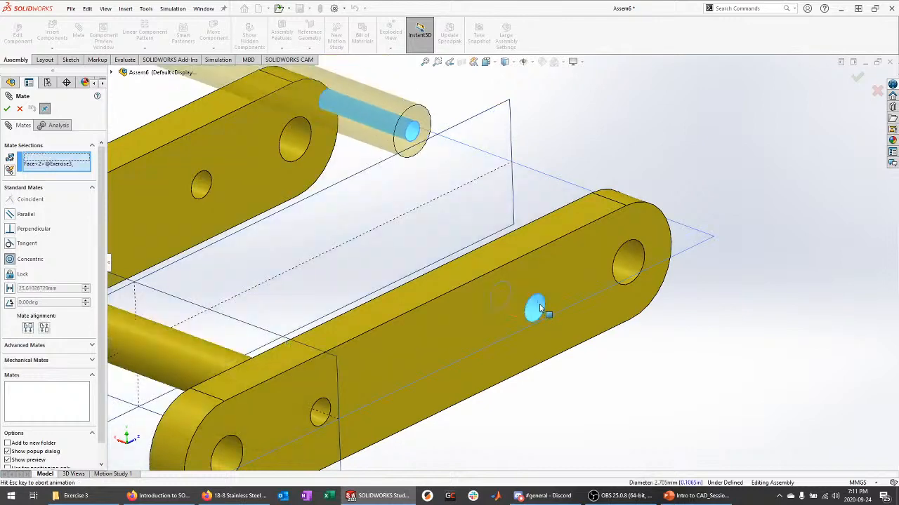
{"action": "left_click", "coordinate": [698, 348]}
Slide the second standoff along its axis until its end is clear of the first link's inner face.
{"action": "middle_click_drag", "start_coordinate": [697, 347], "coordinate": [561, 318]}
{"action": "left_click_drag", "start_coordinate": [560, 318], "coordinate": [504, 297]}
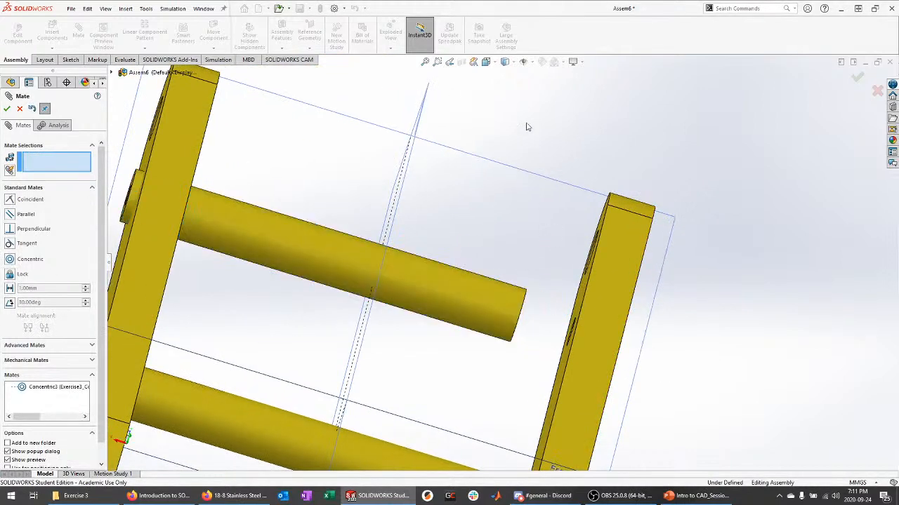
{"action": "middle_click_drag", "start_coordinate": [528, 127], "coordinate": [551, 317]}
{"action": "left_click_drag", "start_coordinate": [474, 301], "coordinate": [533, 312]}
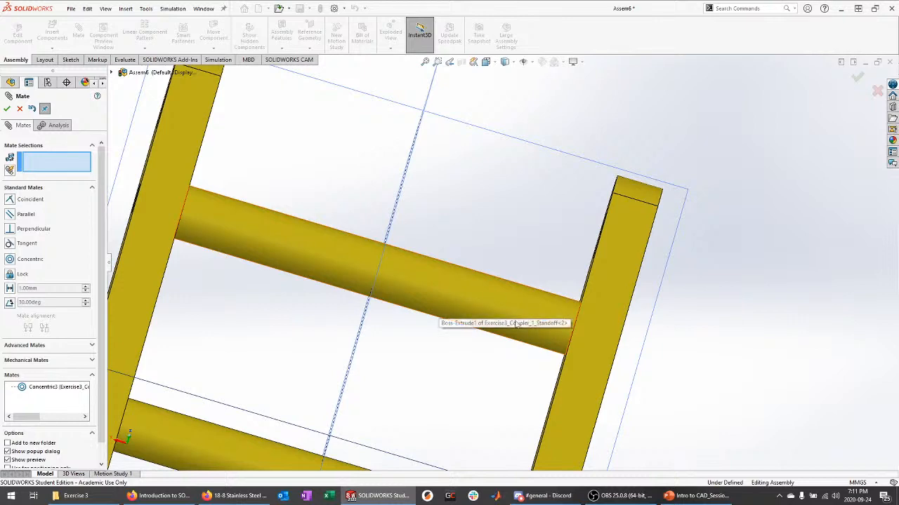
{"action": "left_click_drag", "start_coordinate": [546, 315], "coordinate": [452, 293]}
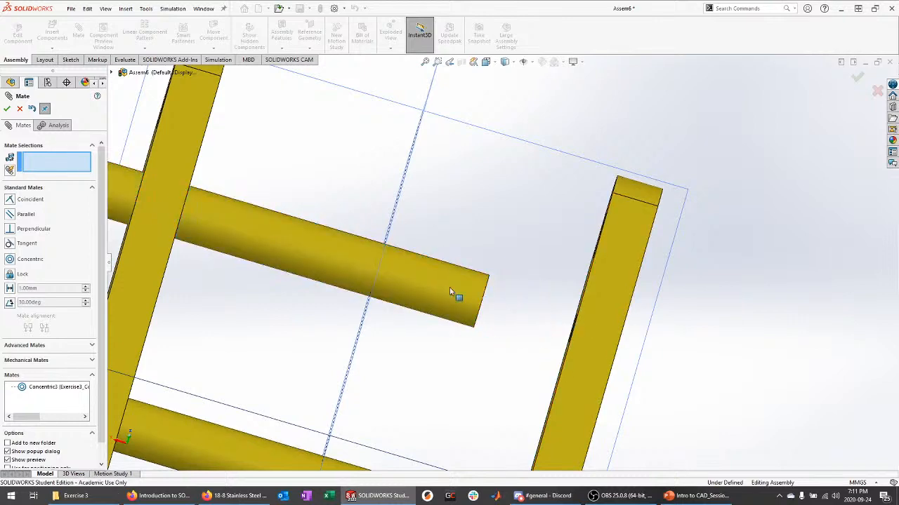
Mate the second standoff's end face coincident with the first link's inner face and finish mating.
{"action": "middle_click_drag", "start_coordinate": [711, 354], "coordinate": [678, 340]}
{"action": "scroll", "coordinate": [599, 365], "scroll_direction": "down", "scroll_amount": 3}
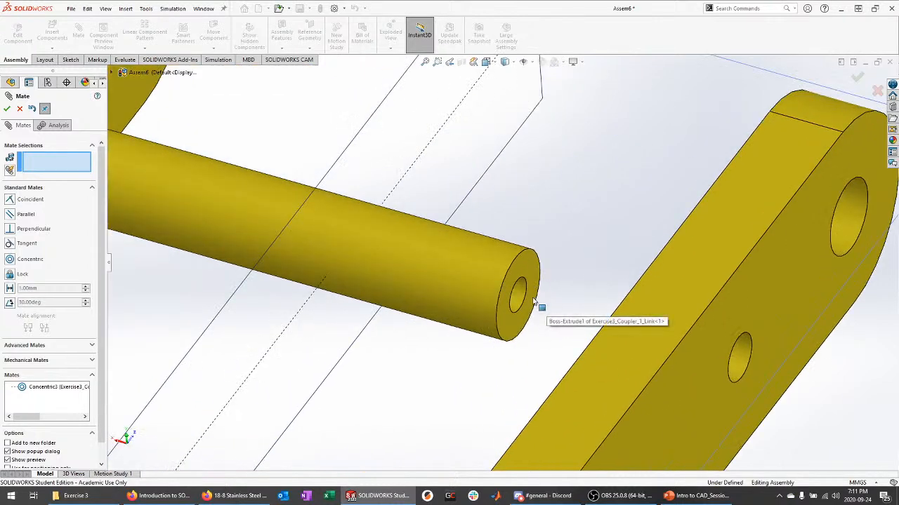
{"action": "left_click", "coordinate": [525, 267]}
{"action": "middle_click_drag", "start_coordinate": [528, 269], "coordinate": [668, 280]}
{"action": "left_click", "coordinate": [668, 280]}
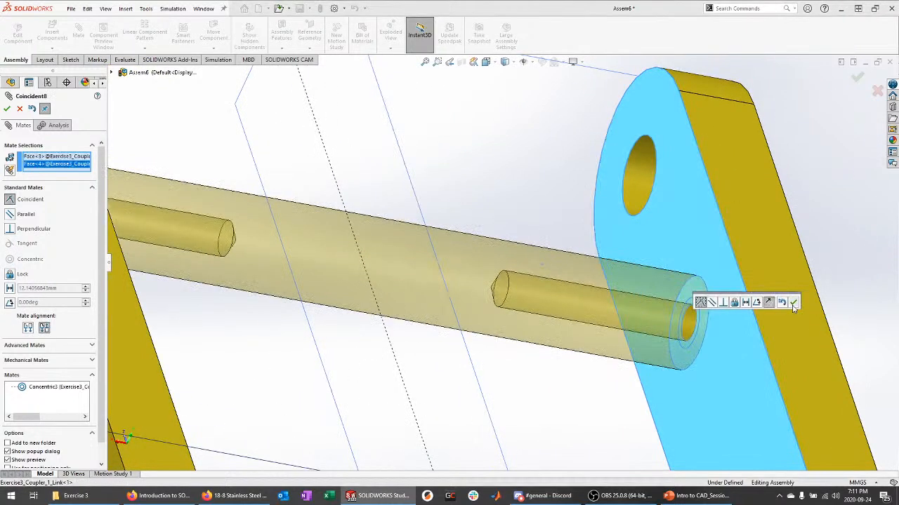
{"action": "left_click", "coordinate": [791, 304]}
{"action": "scroll", "coordinate": [680, 293], "scroll_direction": "up", "scroll_amount": 5}
{"action": "left_click", "coordinate": [7, 109]}
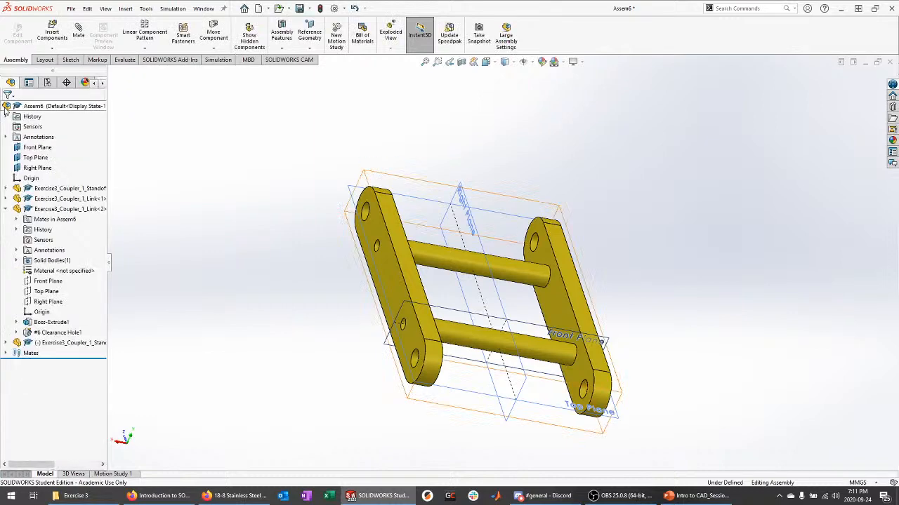
Test the second standoff's remaining freedom of movement between the two links.
{"action": "middle_click_drag", "start_coordinate": [253, 267], "coordinate": [180, 278]}
{"action": "scroll", "coordinate": [527, 249], "scroll_direction": "down", "scroll_amount": 6}
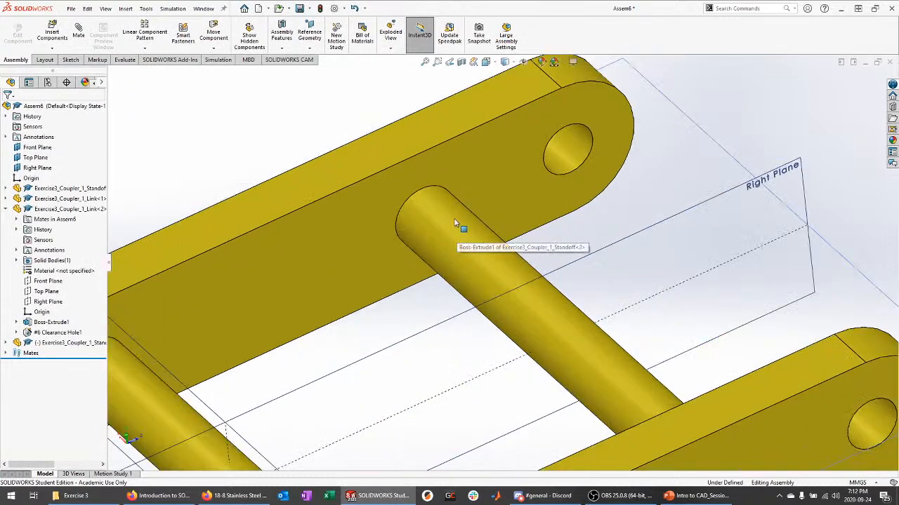
{"action": "left_click_drag", "start_coordinate": [453, 222], "coordinate": [442, 236]}
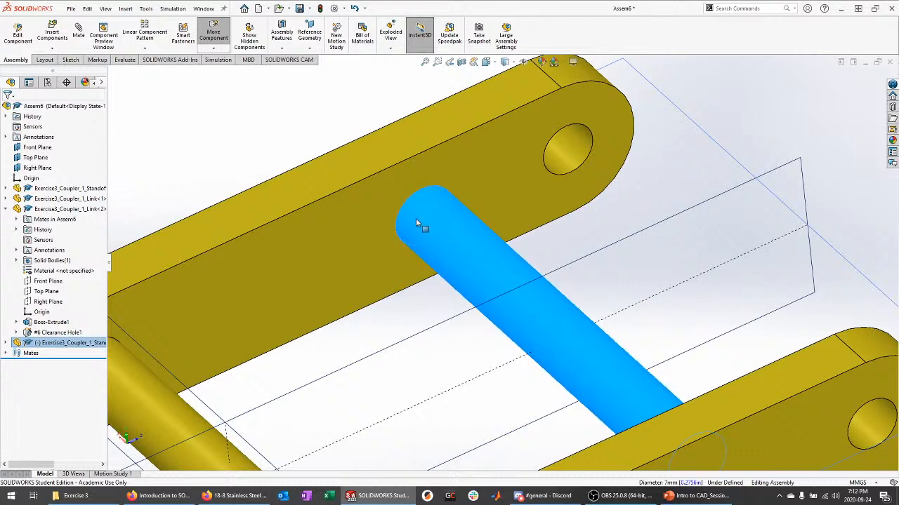
{"action": "left_click_drag", "start_coordinate": [416, 222], "coordinate": [454, 213]}
{"action": "scroll", "coordinate": [466, 212], "scroll_direction": "up", "scroll_amount": 5}
{"action": "key", "text": "Escape"}
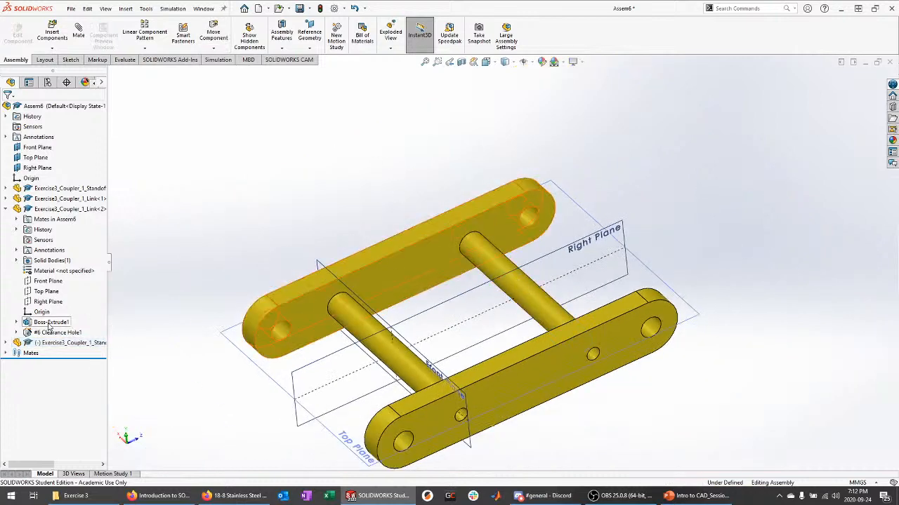
Lock the rotation of the second standoff's concentric mate with the first link, then collapse the component's feature tree.
{"action": "left_click", "coordinate": [6, 209]}
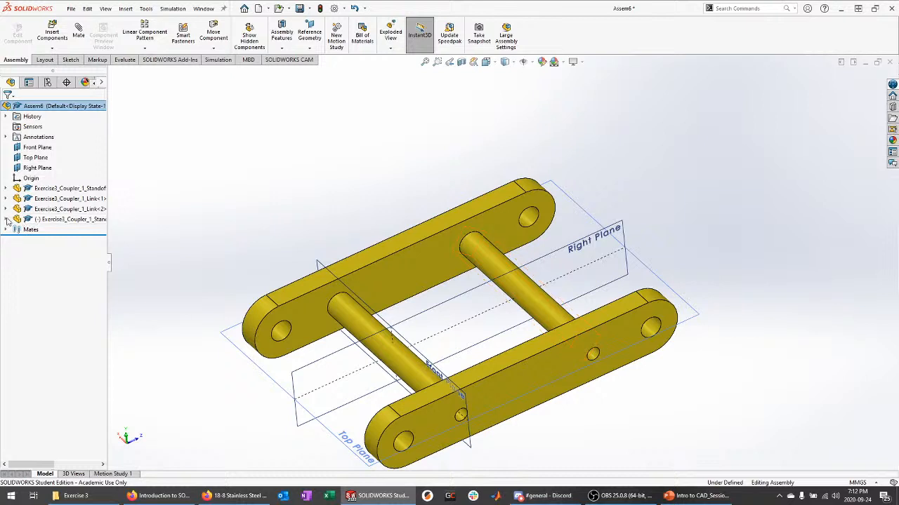
{"action": "left_click", "coordinate": [7, 219]}
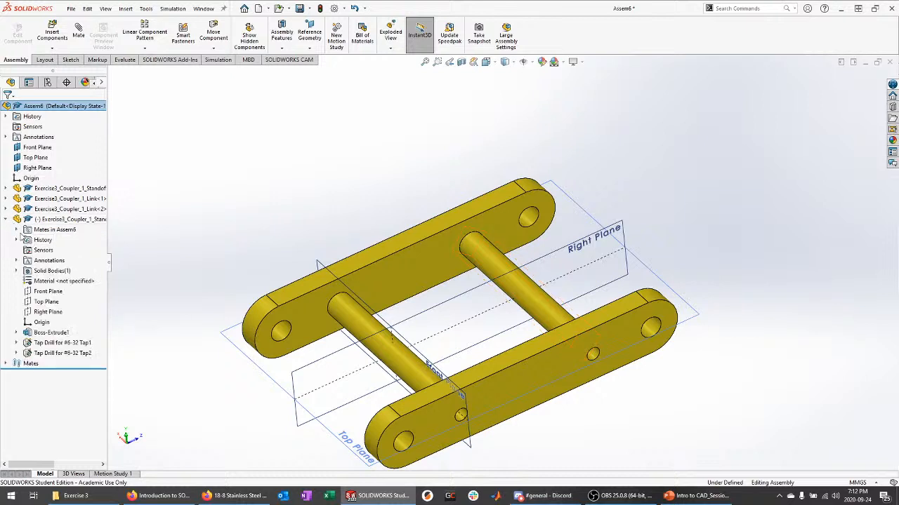
{"action": "left_click", "coordinate": [17, 230]}
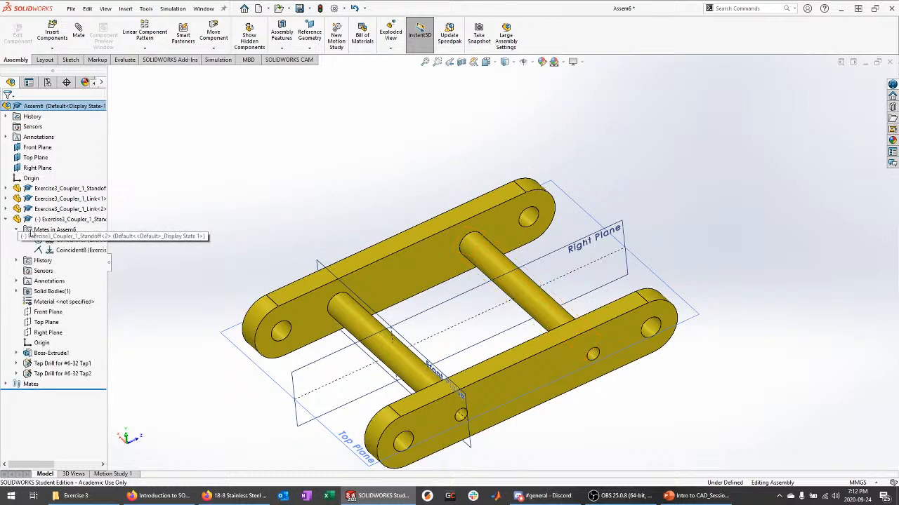
{"action": "left_click", "coordinate": [70, 240]}
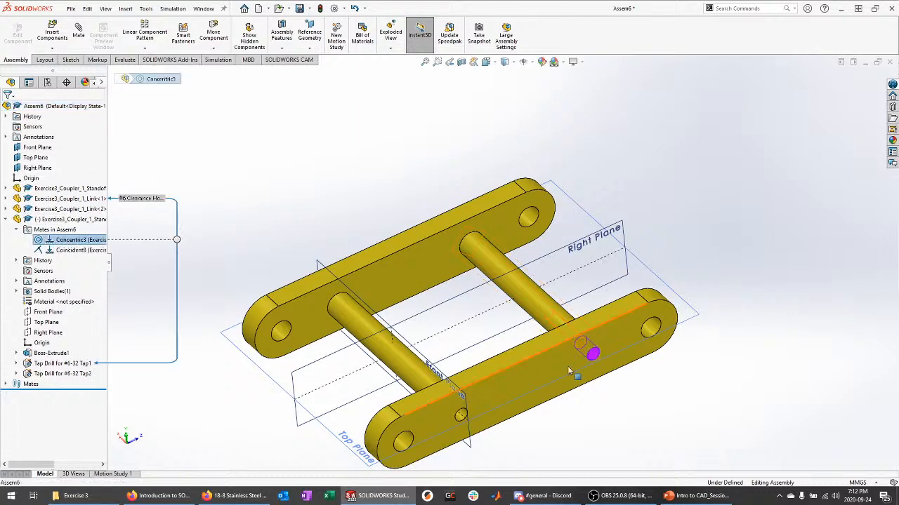
{"action": "scroll", "coordinate": [583, 337], "scroll_direction": "down", "scroll_amount": 5}
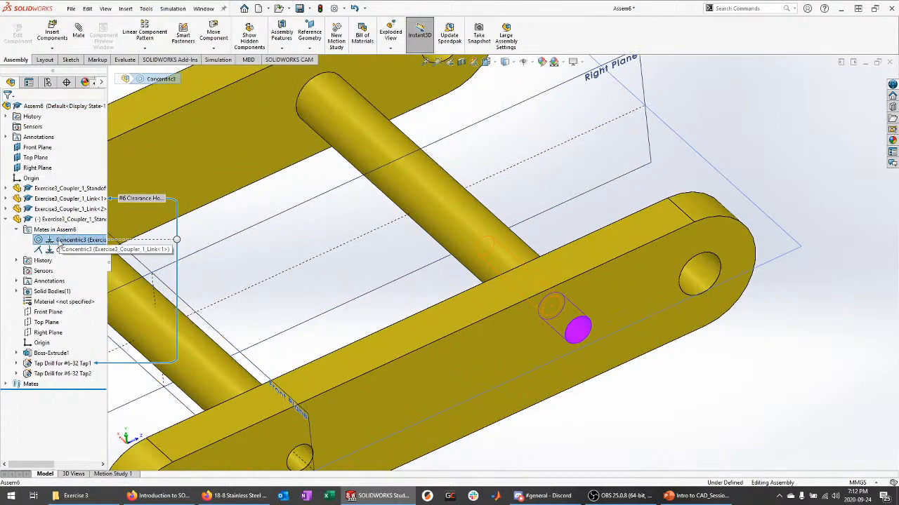
{"action": "right_click", "coordinate": [63, 240]}
{"action": "left_click", "coordinate": [92, 259]}
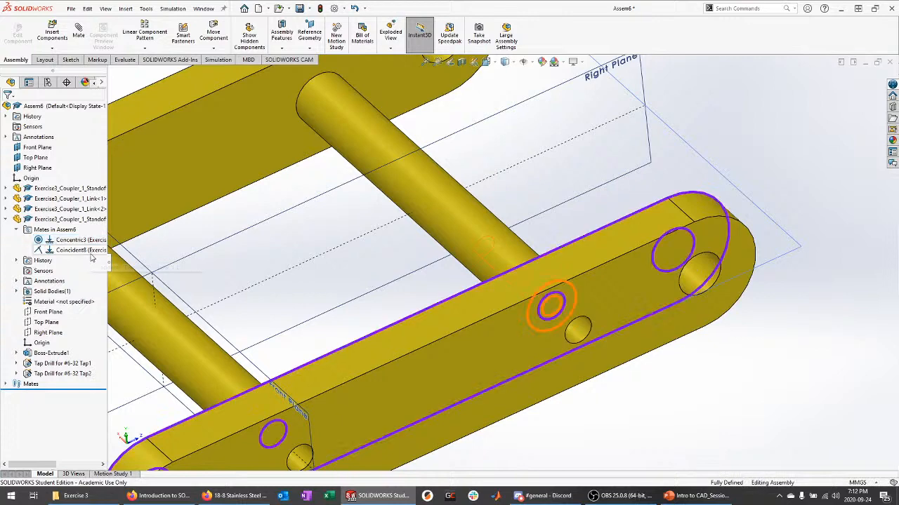
{"action": "left_click", "coordinate": [6, 219]}
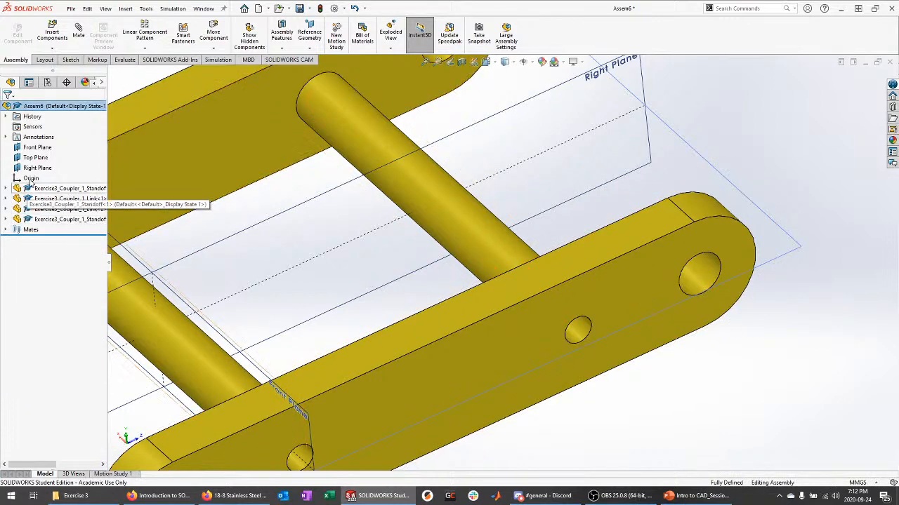
Hide the assembly's Front, Top and Right planes, then show only the Right Plane again.
{"action": "left_click", "coordinate": [37, 148]}
{"action": "left_click", "coordinate": [377, 240]}
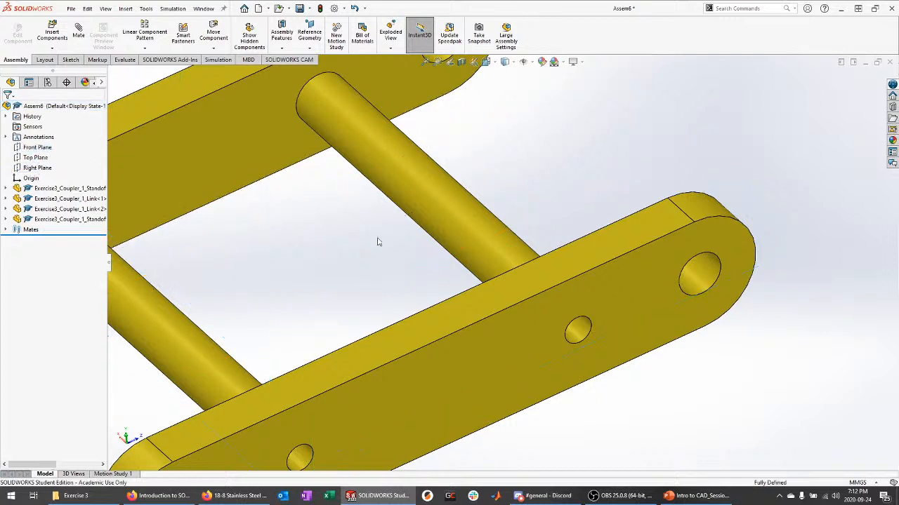
{"action": "key", "text": "f"}
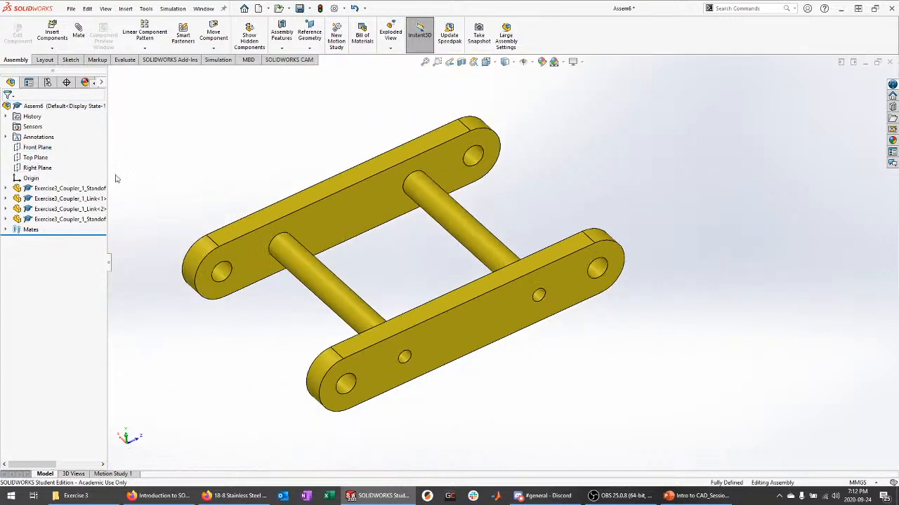
{"action": "left_click", "coordinate": [52, 170]}
{"action": "left_click", "coordinate": [72, 157]}
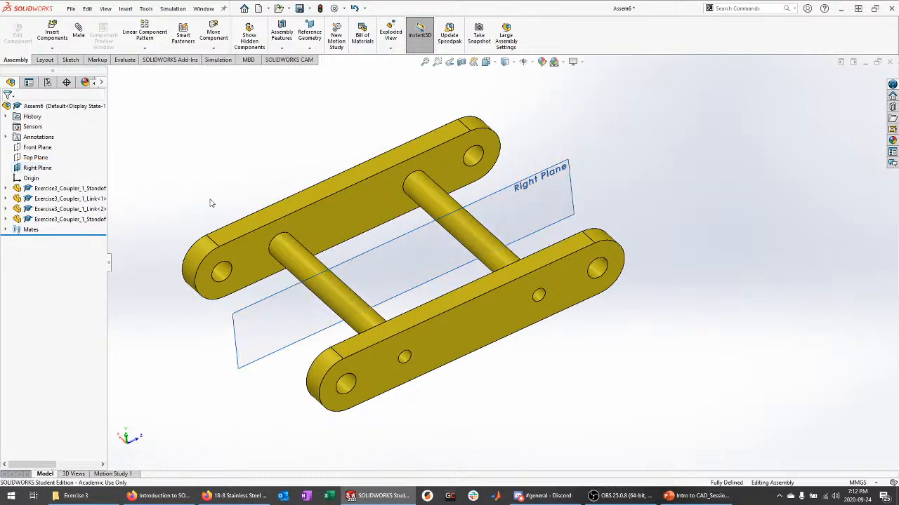
Examine the Right Plane's position between the coupler's two links from several angles.
{"action": "mouse_move", "coordinate": [176, 140]}
{"action": "middle_mouse_down"}
{"action": "mouse_move", "coordinate": [231, 144]}
{"action": "mouse_move", "coordinate": [244, 176]}
{"action": "mouse_move", "coordinate": [267, 190]}
{"action": "middle_mouse_up"}
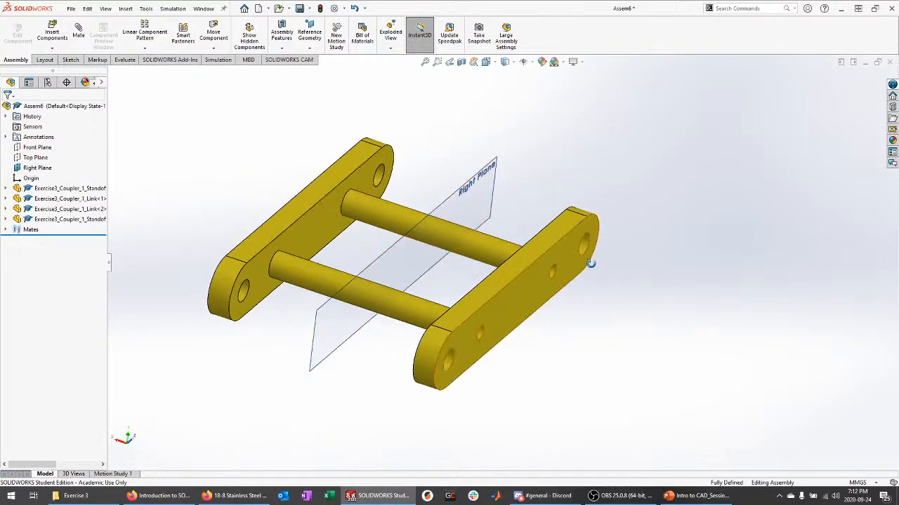
{"action": "middle_click_drag", "start_coordinate": [592, 261], "coordinate": [587, 278]}
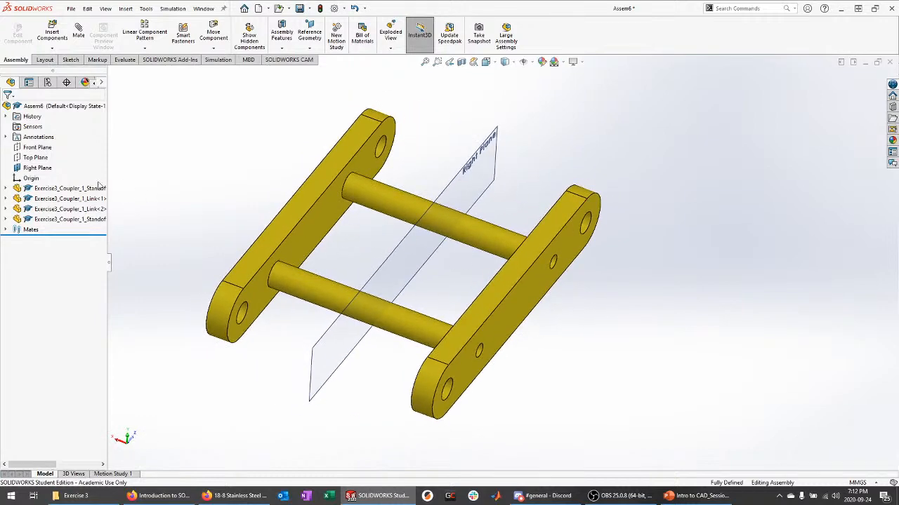
{"action": "left_click", "coordinate": [41, 168]}
{"action": "middle_click_drag", "start_coordinate": [176, 229], "coordinate": [169, 196]}
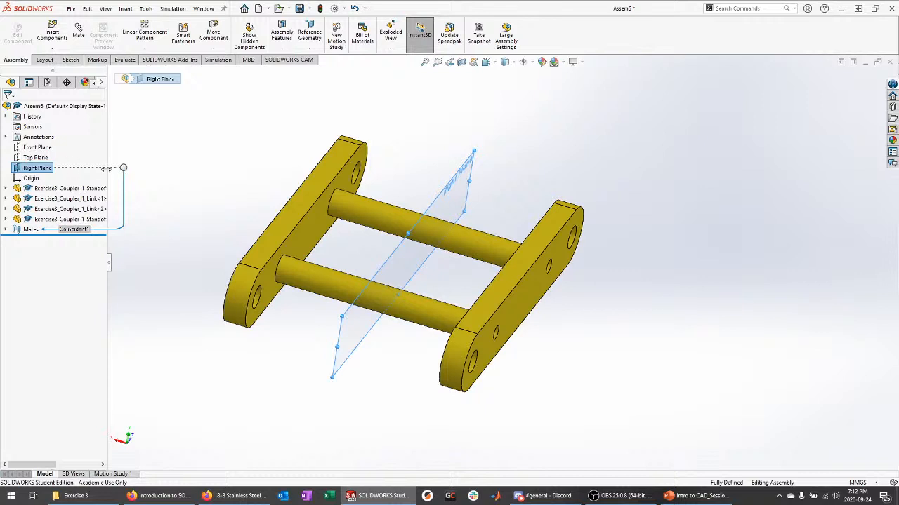
{"action": "left_click", "coordinate": [169, 161]}
{"action": "middle_click_drag", "start_coordinate": [220, 227], "coordinate": [198, 243]}
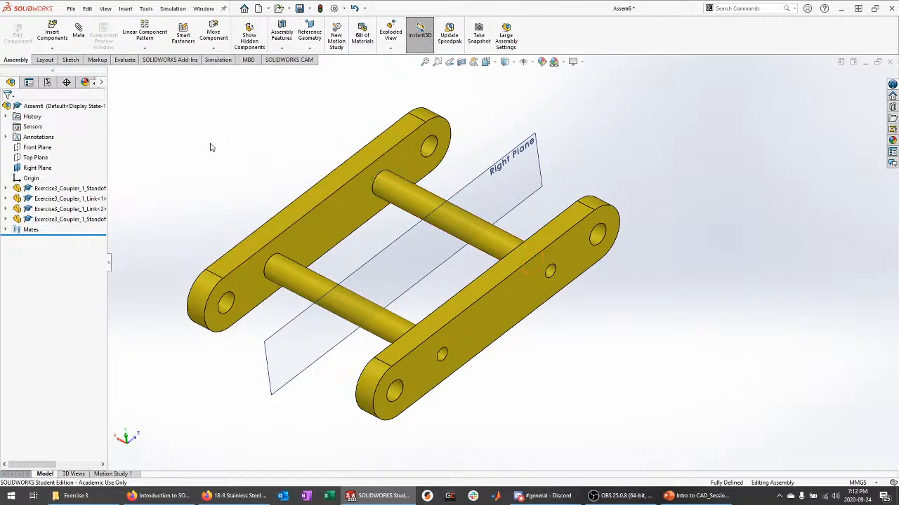
Save the coupler assembly and its modified parts, naming the assembly B. Exercise3_Coupler_1 in the Exercise 3 folder.
{"action": "key", "text": "ctrl+s"}
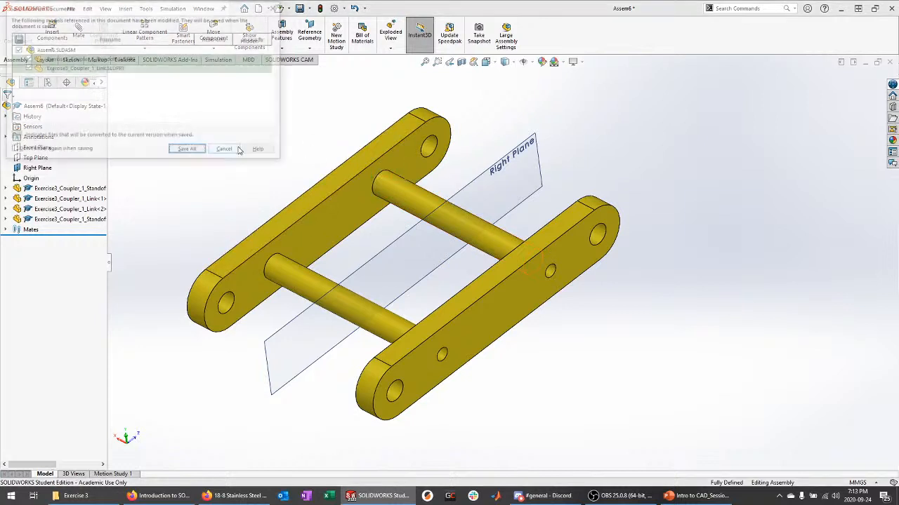
{"action": "left_click", "coordinate": [187, 151]}
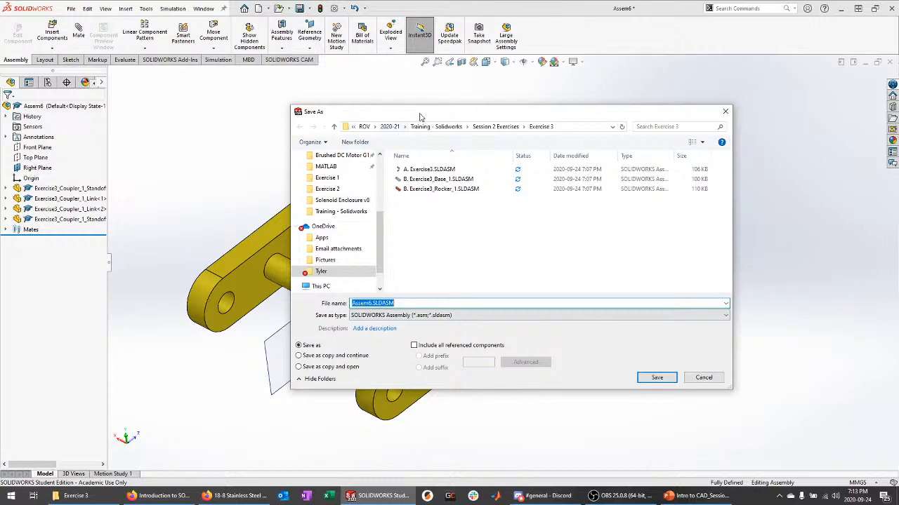
{"action": "mouse_move", "coordinate": [420, 116]}
{"action": "left_mouse_down"}
{"action": "mouse_move", "coordinate": [520, 321]}
{"action": "mouse_move", "coordinate": [520, 390]}
{"action": "mouse_move", "coordinate": [405, 107]}
{"action": "left_mouse_up"}
{"action": "left_click", "coordinate": [701, 497]}
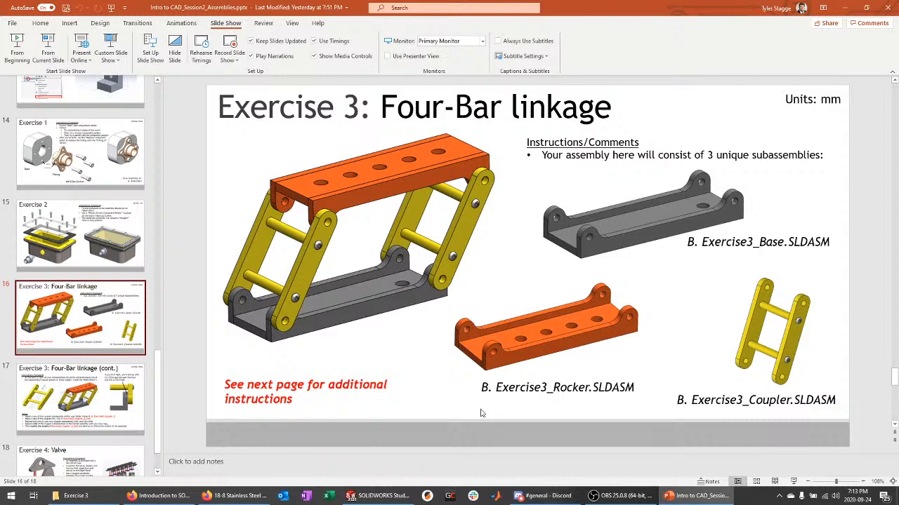
{"action": "left_click", "coordinate": [843, 7]}
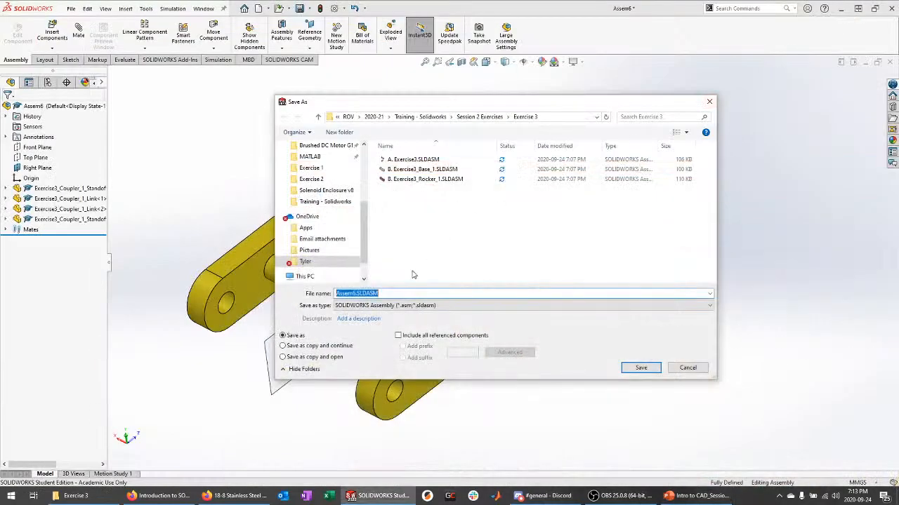
{"action": "type", "text": "B. Exer"}
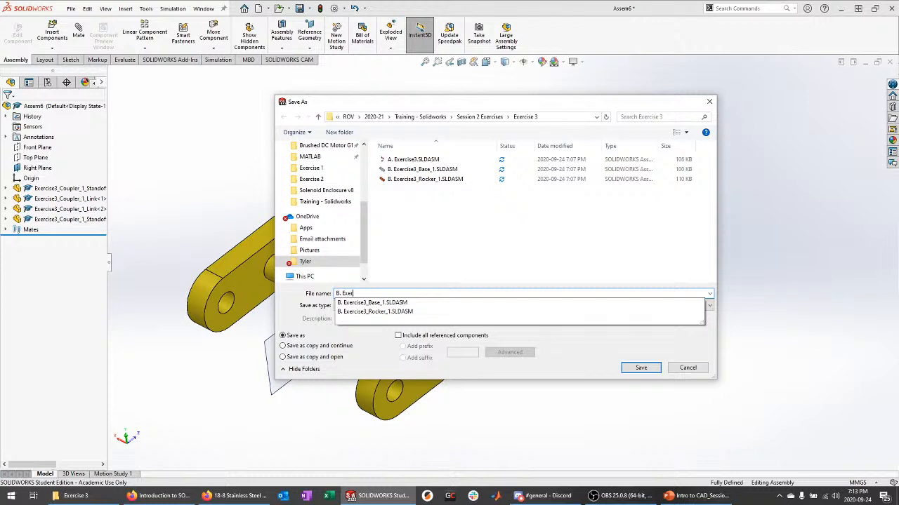
{"action": "left_click", "coordinate": [413, 274]}
{"action": "key", "text": "BackSpace"}
{"action": "type", "text": "cise"}
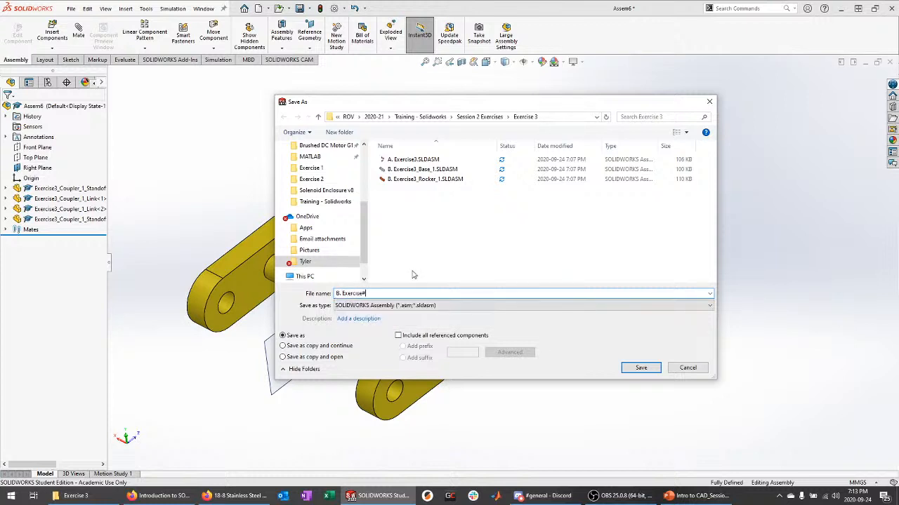
{"action": "type", "text": "3"}
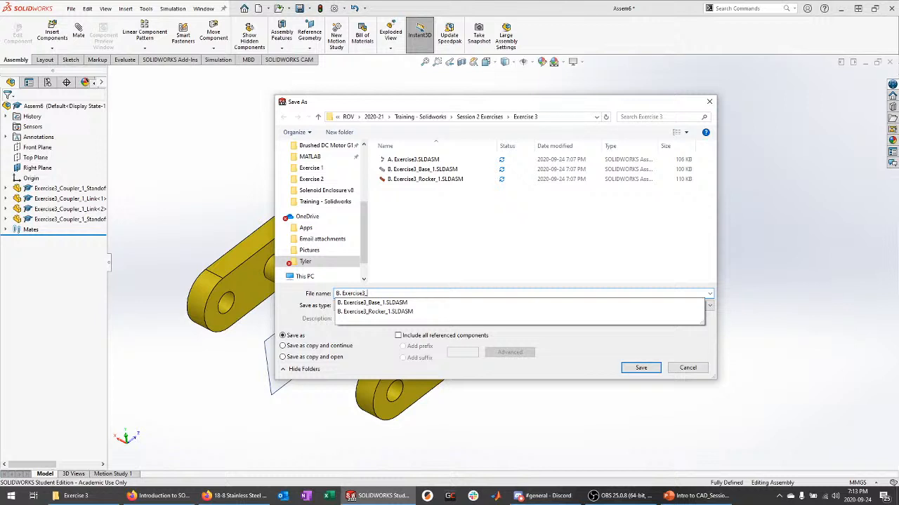
{"action": "type", "text": "_Coupler_1"}
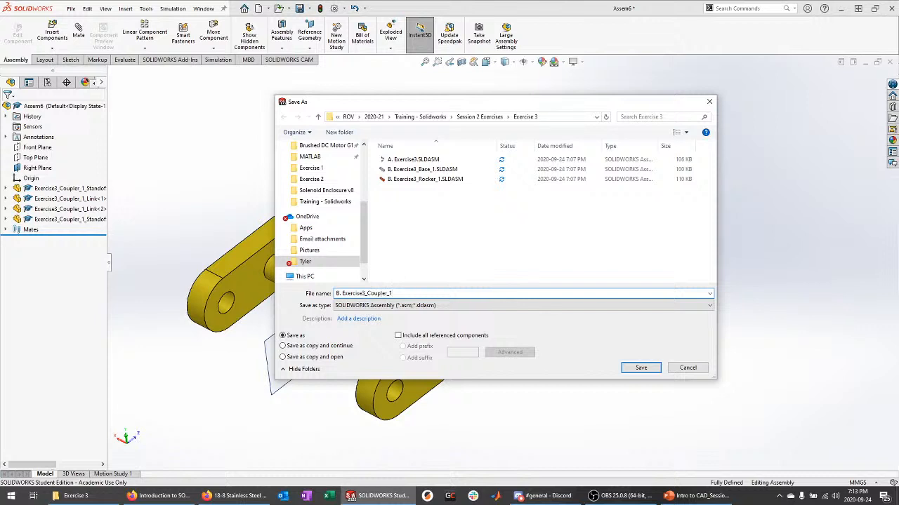
{"action": "key", "text": "Return"}
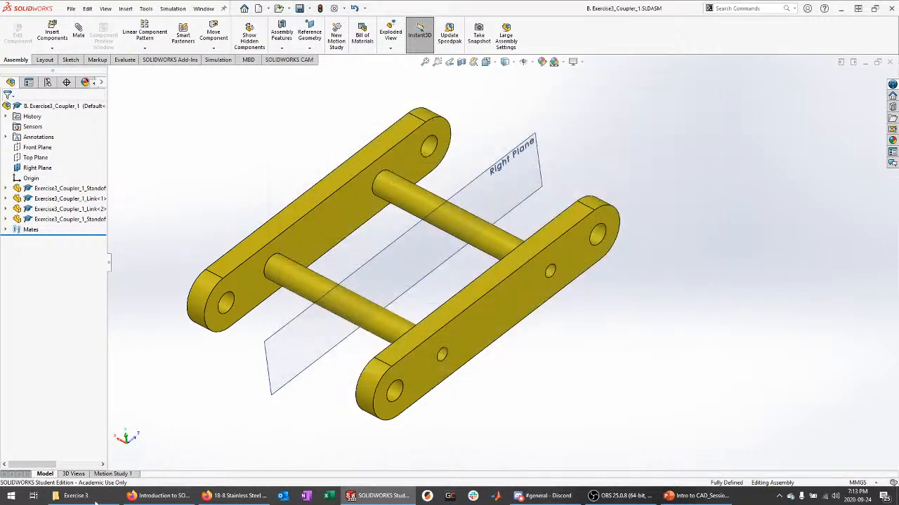
Check the saved files in the Exercise 3 folder and the assembled linkage on the Exercise 3 slide.
{"action": "key", "text": "alt+Tab"}
{"action": "left_click_drag", "start_coordinate": [468, 39], "coordinate": [453, 94]}
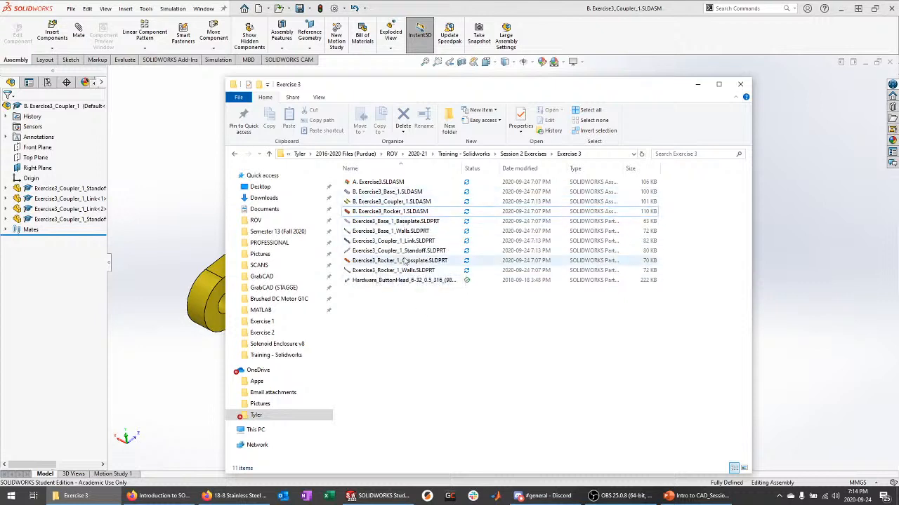
{"action": "left_click", "coordinate": [699, 85]}
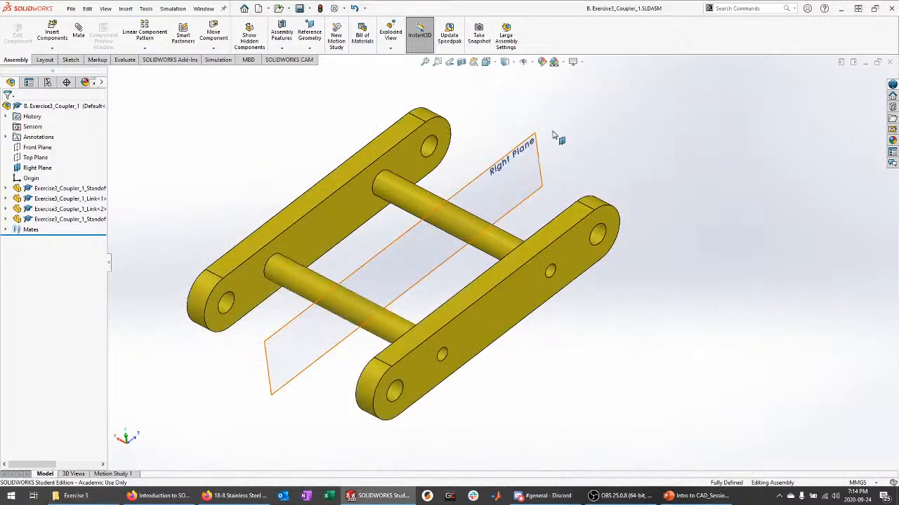
{"action": "left_click", "coordinate": [698, 496]}
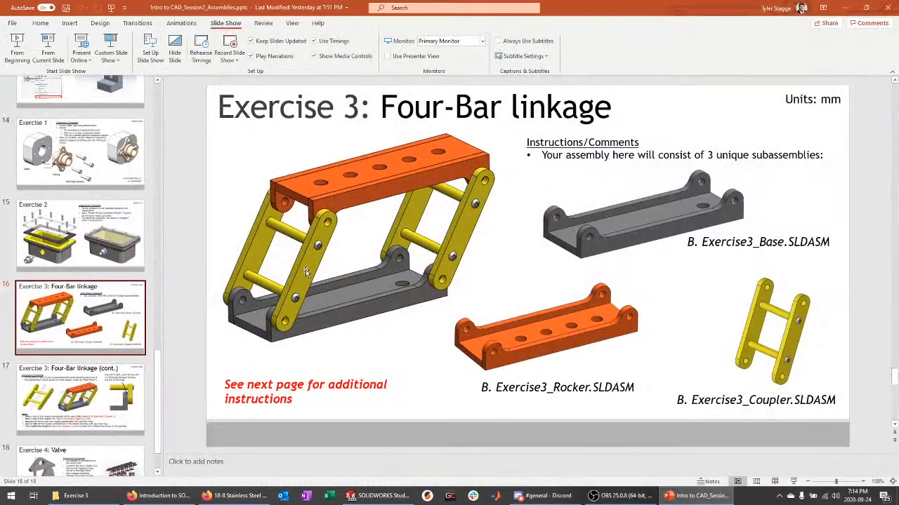
{"action": "left_click", "coordinate": [848, 8]}
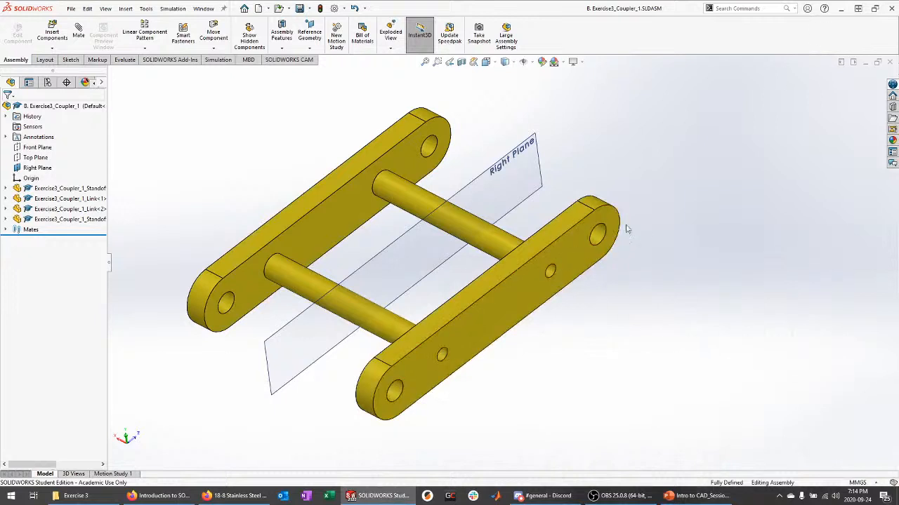
Switch to the A. Exercise3 assembly and insert the B. Exercise3_Coupler_1 subassembly between the base and the rocker.
{"action": "left_click", "coordinate": [198, 7]}
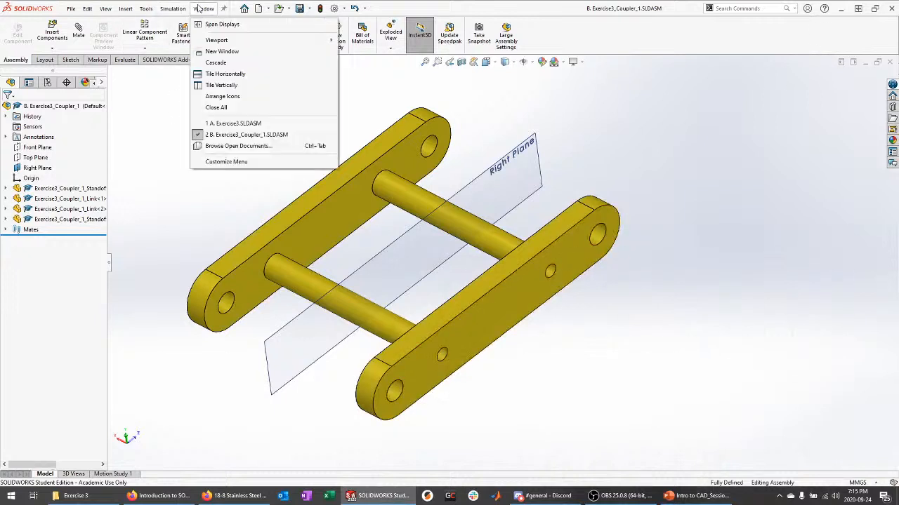
{"action": "left_click", "coordinate": [223, 125]}
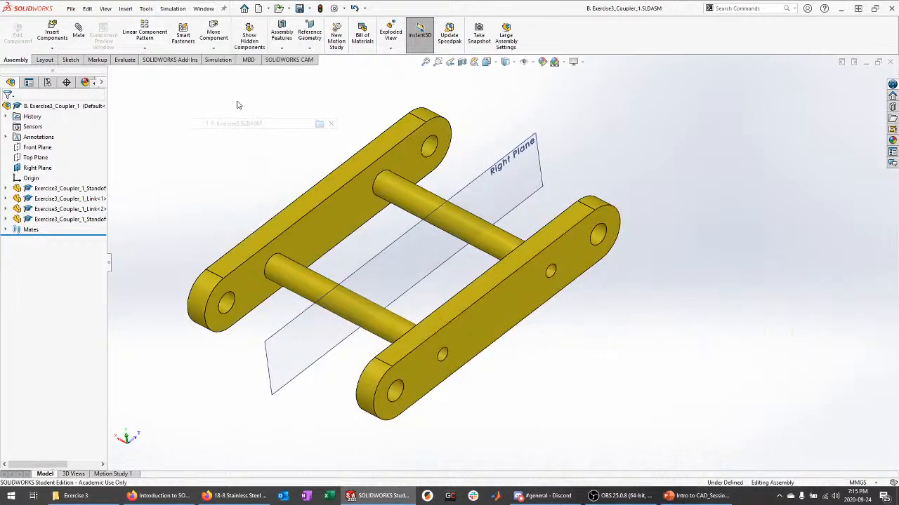
{"action": "middle_click_drag", "start_coordinate": [246, 200], "coordinate": [258, 186]}
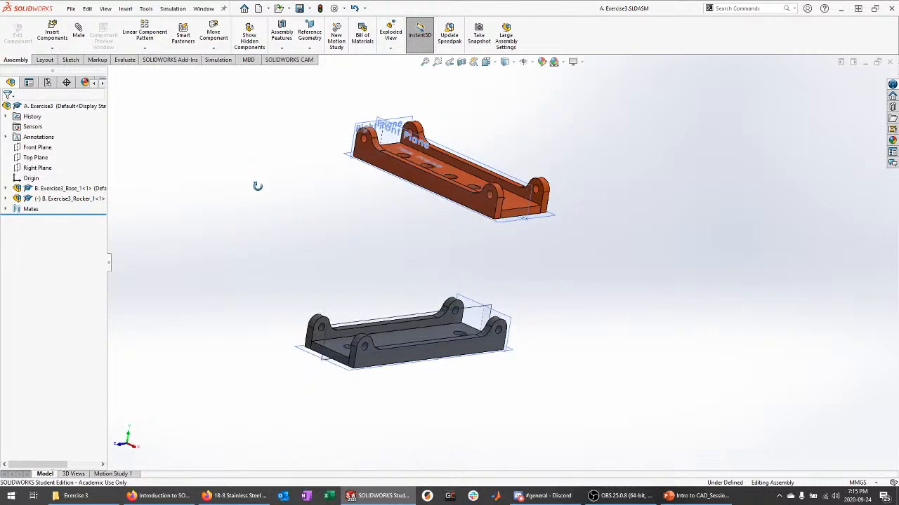
{"action": "left_click", "coordinate": [53, 35]}
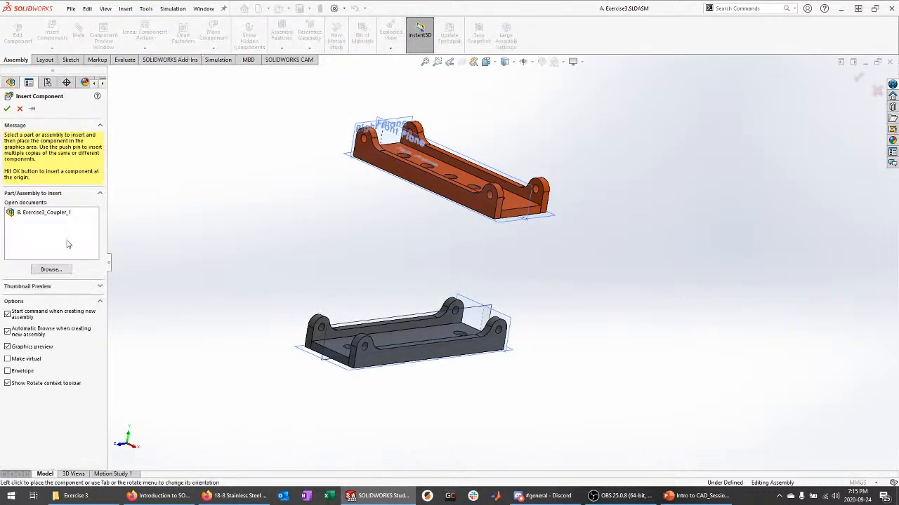
{"action": "left_click", "coordinate": [49, 212]}
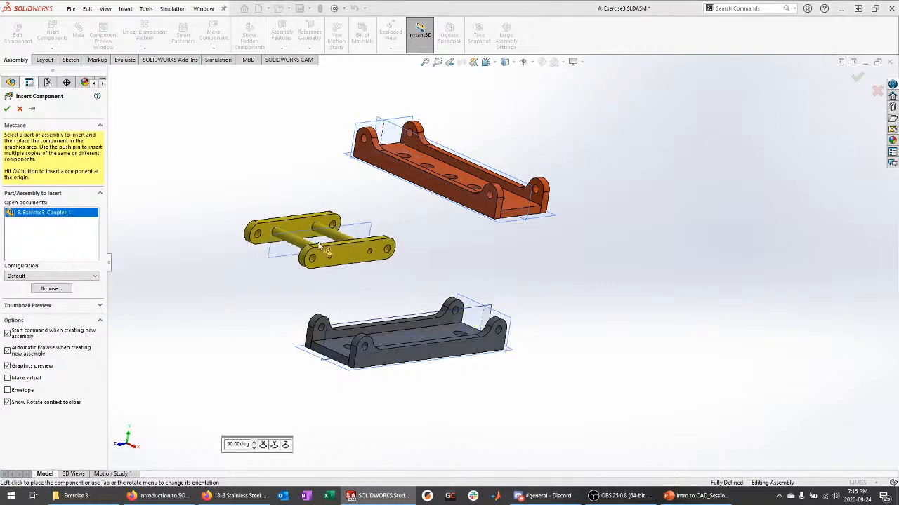
{"action": "left_click", "coordinate": [365, 247]}
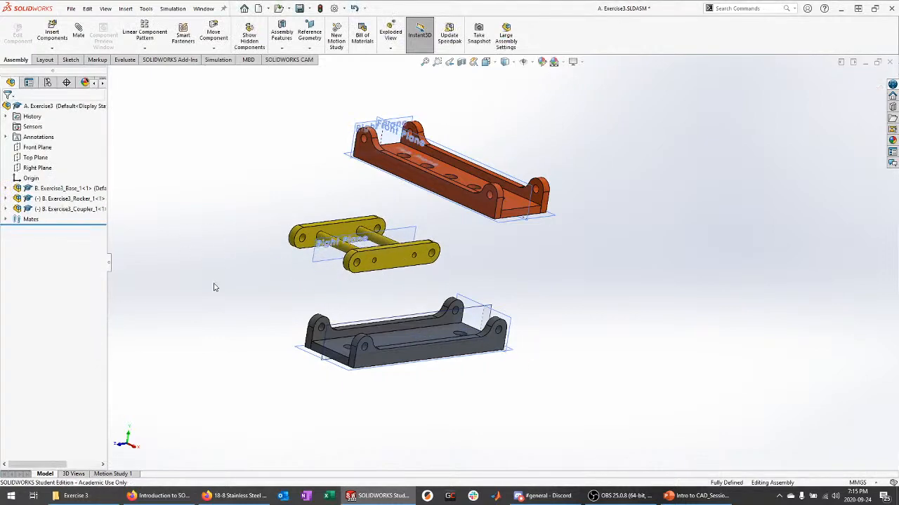
Add a concentric mate between the end hole of the coupler's near link and the matching hole in the base's near wall.
{"action": "middle_click_drag", "start_coordinate": [215, 288], "coordinate": [315, 329]}
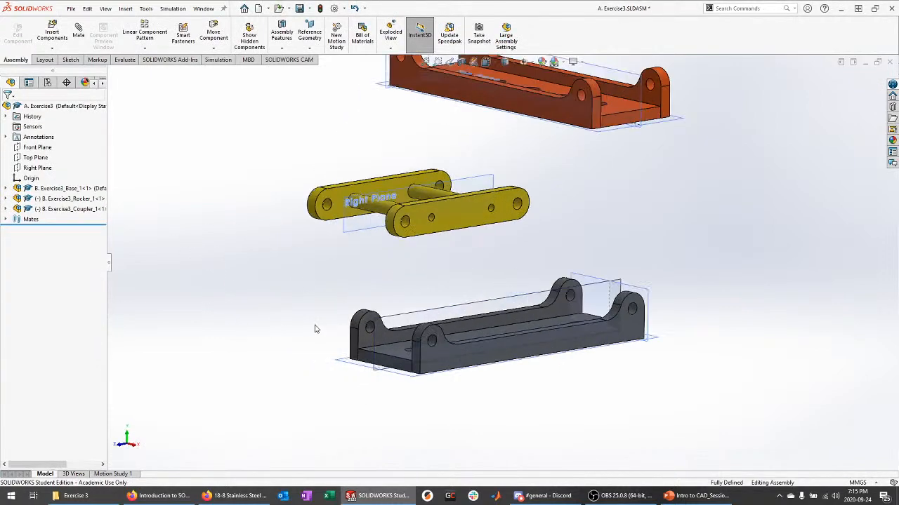
{"action": "middle_click_drag", "start_coordinate": [362, 277], "coordinate": [425, 277]}
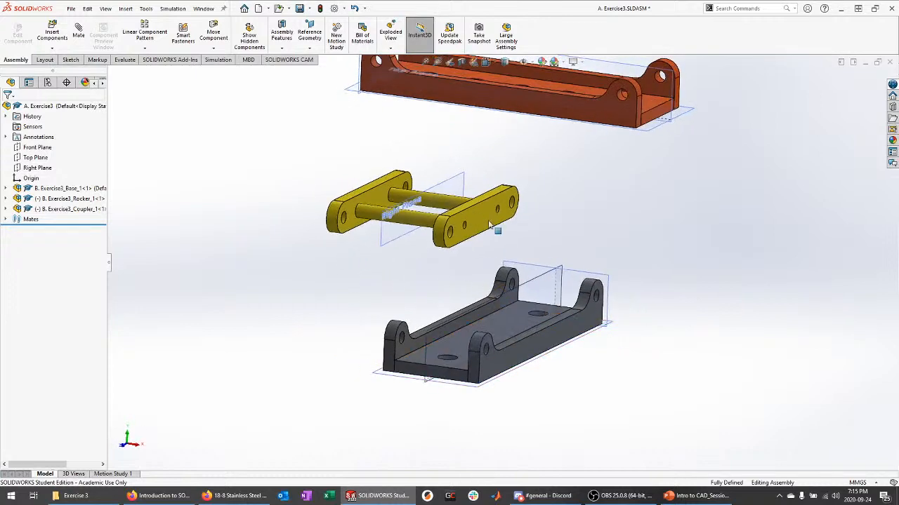
{"action": "left_click", "coordinate": [67, 188]}
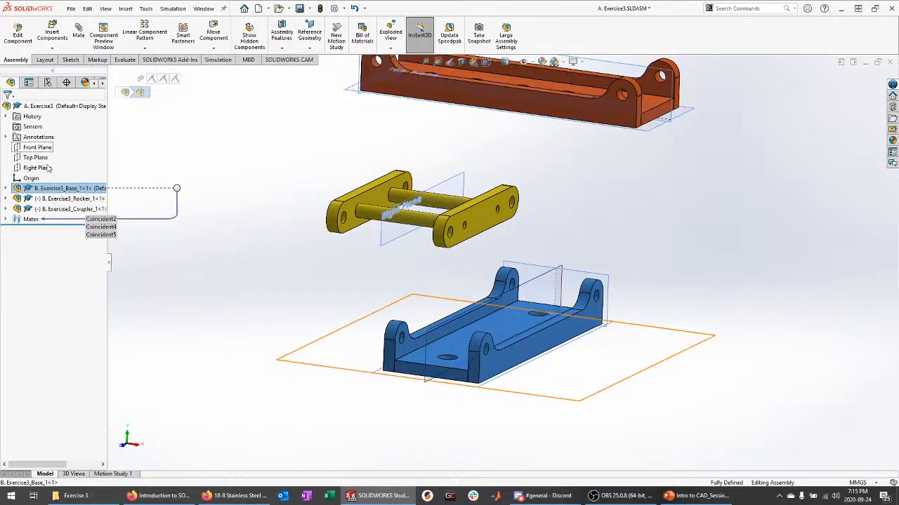
{"action": "left_click", "coordinate": [280, 295]}
{"action": "middle_click_drag", "start_coordinate": [345, 297], "coordinate": [337, 301]}
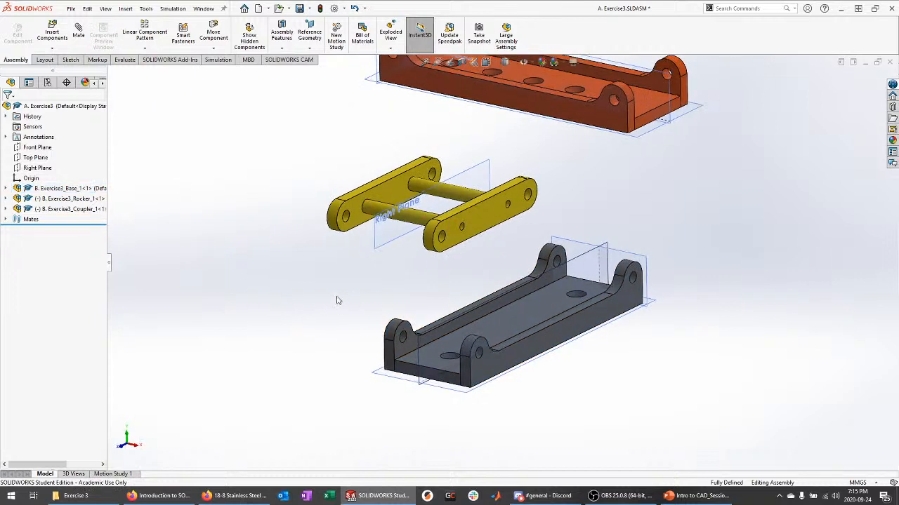
{"action": "left_click", "coordinate": [78, 34]}
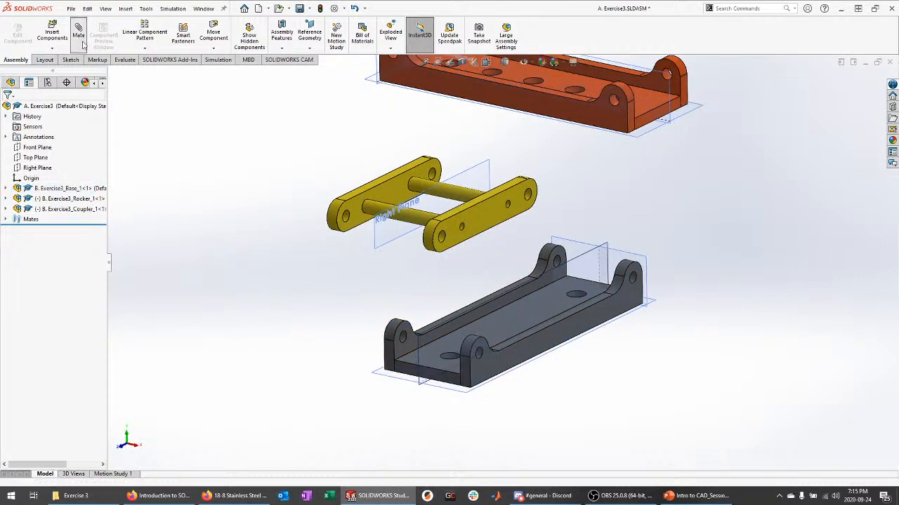
{"action": "scroll", "coordinate": [450, 241], "scroll_direction": "down", "scroll_amount": 3}
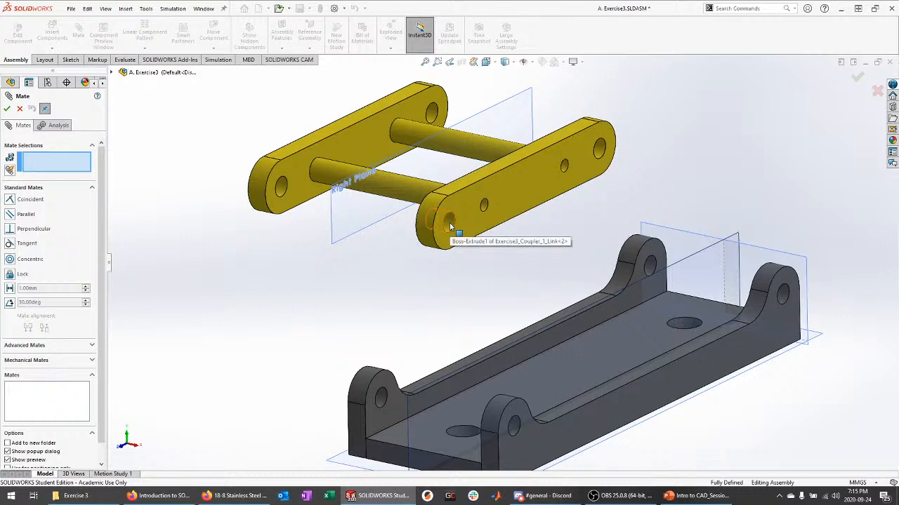
{"action": "left_click", "coordinate": [450, 225]}
{"action": "scroll", "coordinate": [491, 422], "scroll_direction": "down", "scroll_amount": 2}
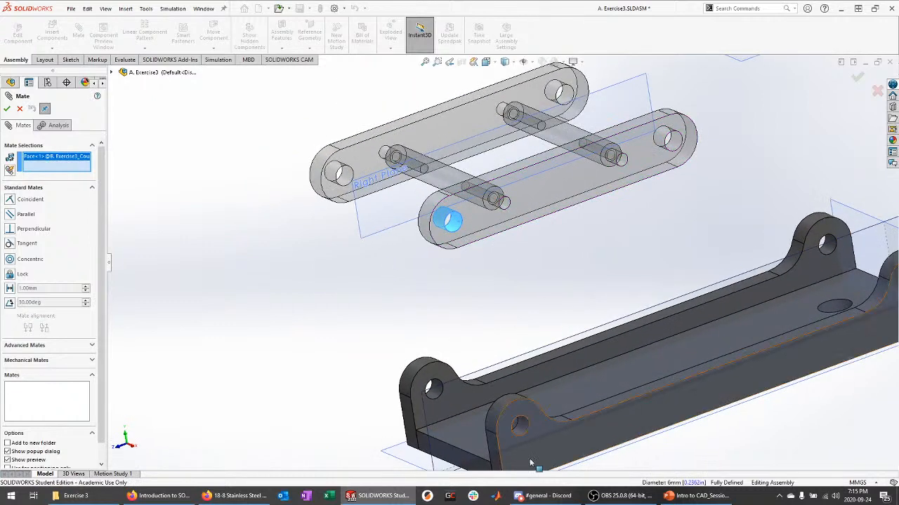
{"action": "scroll", "coordinate": [530, 450], "scroll_direction": "down", "scroll_amount": 2}
{"action": "left_click", "coordinate": [520, 418]}
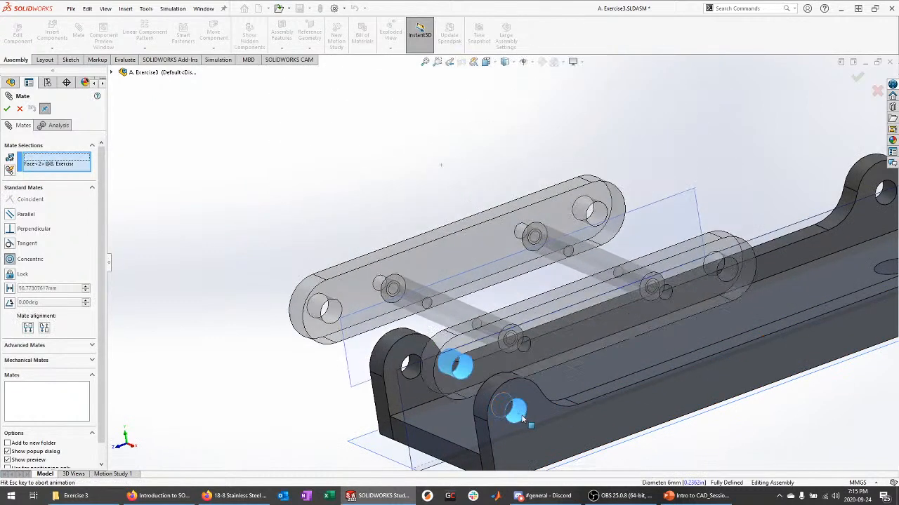
{"action": "left_click", "coordinate": [641, 431]}
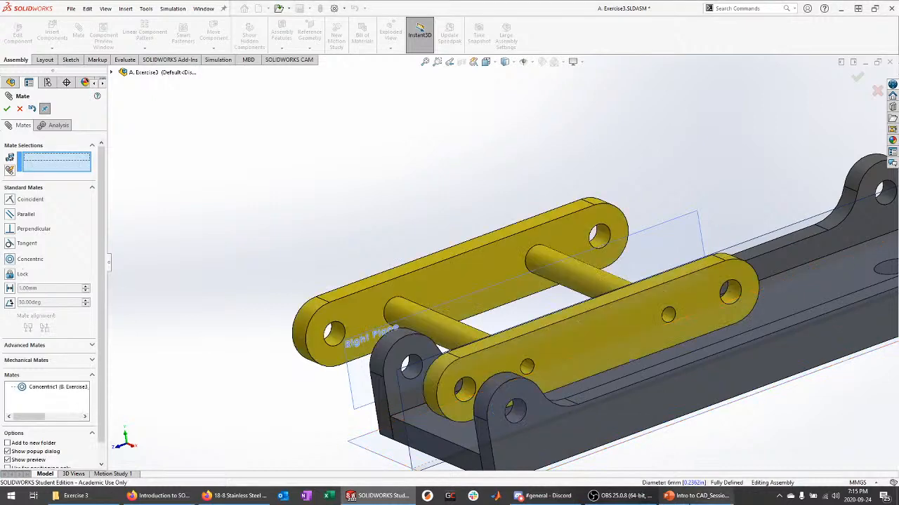
Check the coupler's placement on the Exercise 3 slide and end the Mate command.
{"action": "key", "text": "alt+Tab"}
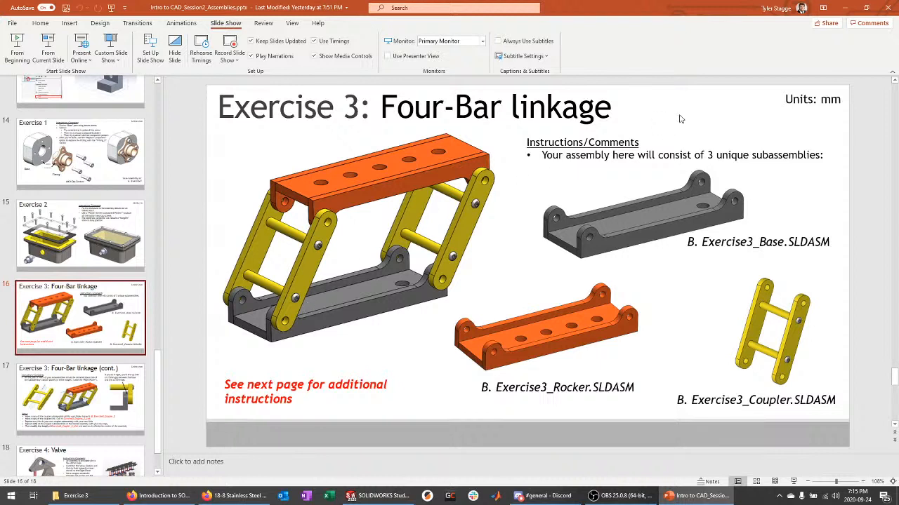
{"action": "left_click", "coordinate": [849, 7]}
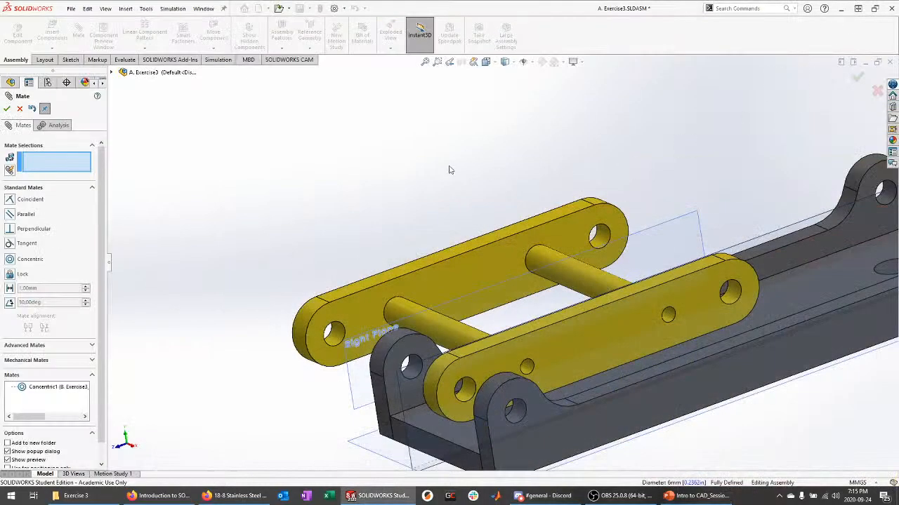
{"action": "key", "text": "z"}
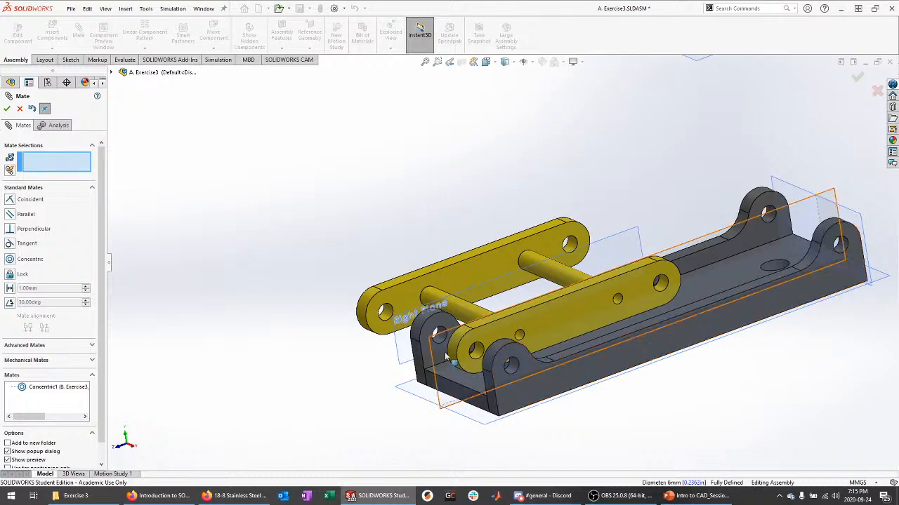
{"action": "left_click", "coordinate": [19, 108]}
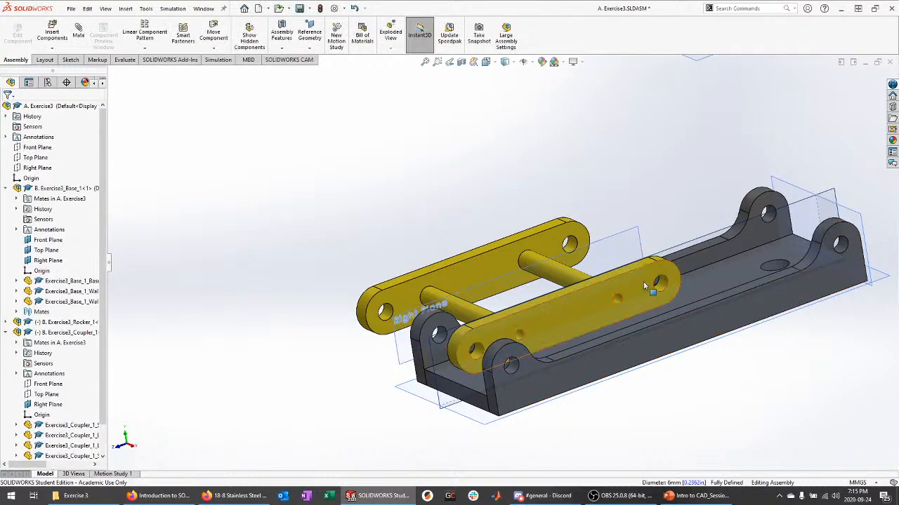
Swing the coupler upright about the base hole and slide it along the hole axis until its links roughly straddle the base walls.
{"action": "left_click_drag", "start_coordinate": [644, 285], "coordinate": [630, 175]}
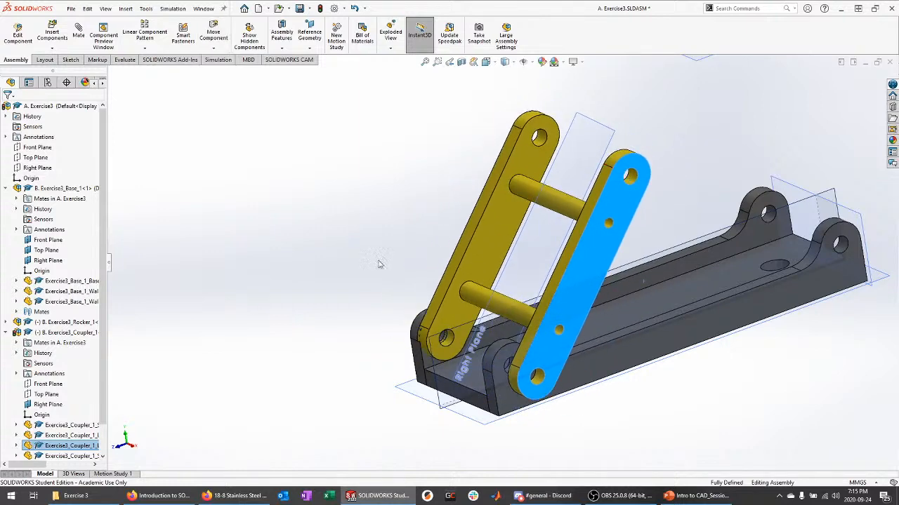
{"action": "middle_click_drag", "start_coordinate": [379, 264], "coordinate": [475, 233]}
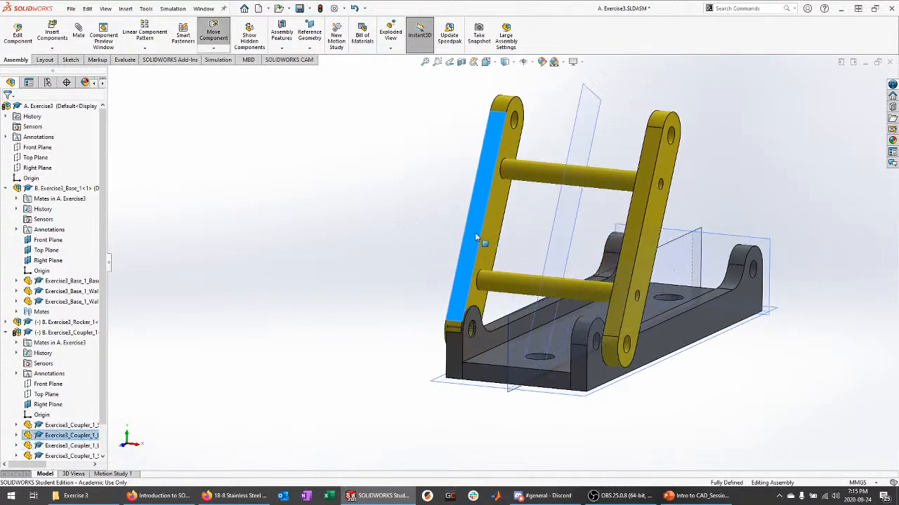
{"action": "left_click_drag", "start_coordinate": [475, 234], "coordinate": [462, 234]}
{"action": "left_click", "coordinate": [368, 268]}
{"action": "scroll", "coordinate": [653, 386], "scroll_direction": "down", "scroll_amount": 2}
{"action": "middle_click_drag", "start_coordinate": [546, 356], "coordinate": [566, 323]}
{"action": "left_click_drag", "start_coordinate": [560, 257], "coordinate": [624, 252]}
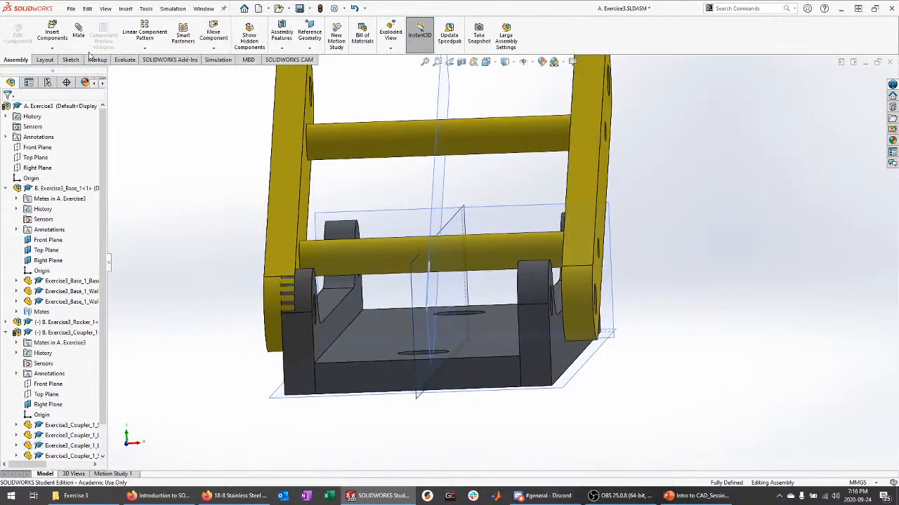
Add a coincident mate between the inner face of the coupler's right link and the base wall's outer face, ending the Mate command.
{"action": "middle_click_drag", "start_coordinate": [572, 264], "coordinate": [590, 343]}
{"action": "left_click", "coordinate": [588, 191]}
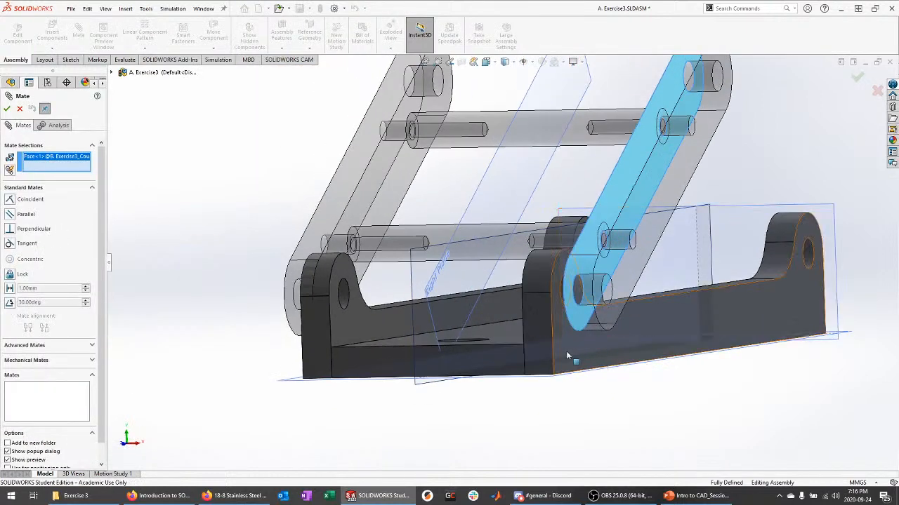
{"action": "left_click", "coordinate": [566, 351]}
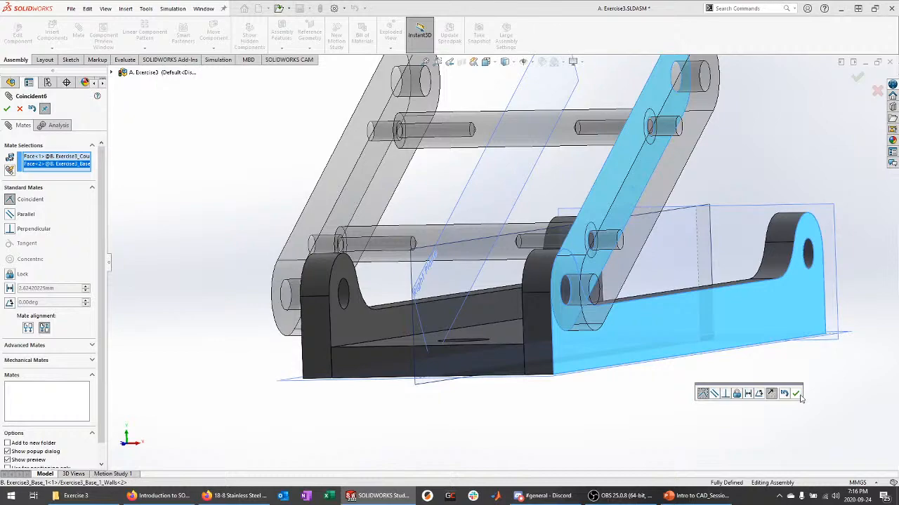
{"action": "left_click", "coordinate": [795, 394]}
{"action": "middle_click_drag", "start_coordinate": [610, 401], "coordinate": [634, 202]}
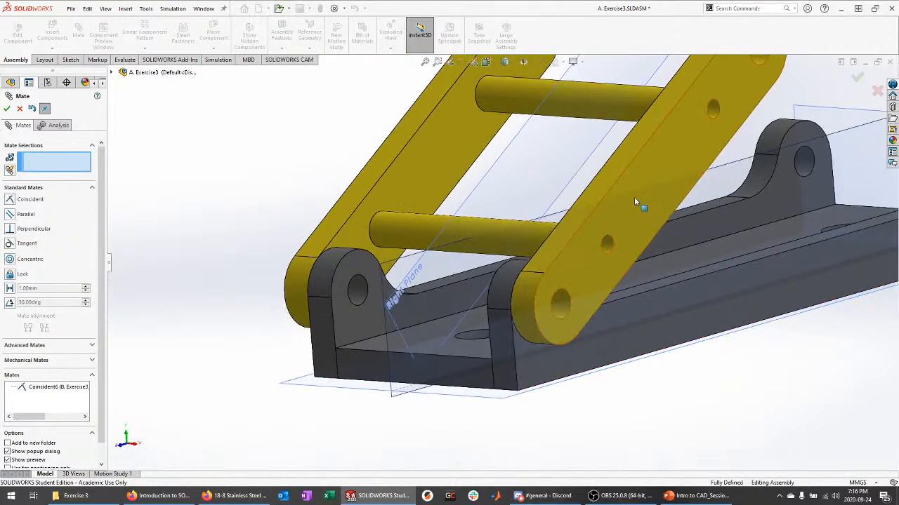
{"action": "left_click_drag", "start_coordinate": [634, 202], "coordinate": [602, 217]}
{"action": "middle_click_drag", "start_coordinate": [617, 394], "coordinate": [641, 353]}
{"action": "left_click", "coordinate": [608, 345]}
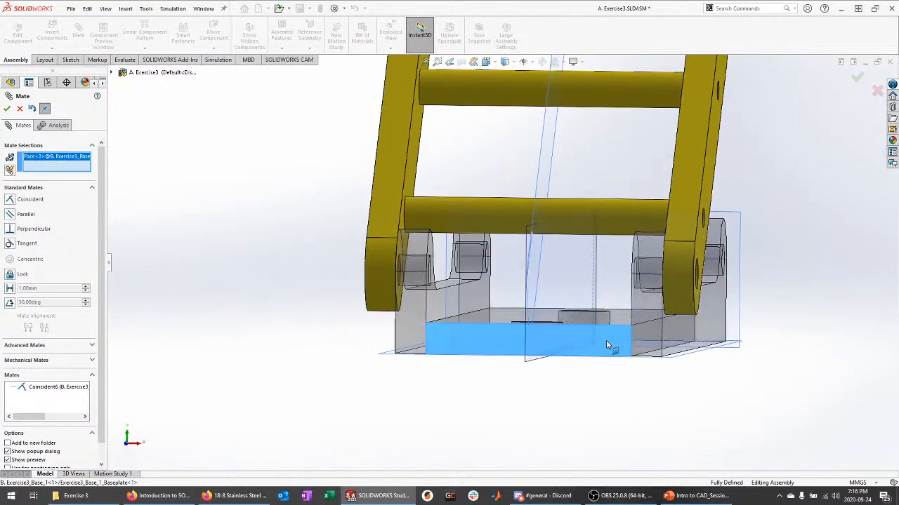
{"action": "left_click", "coordinate": [20, 110]}
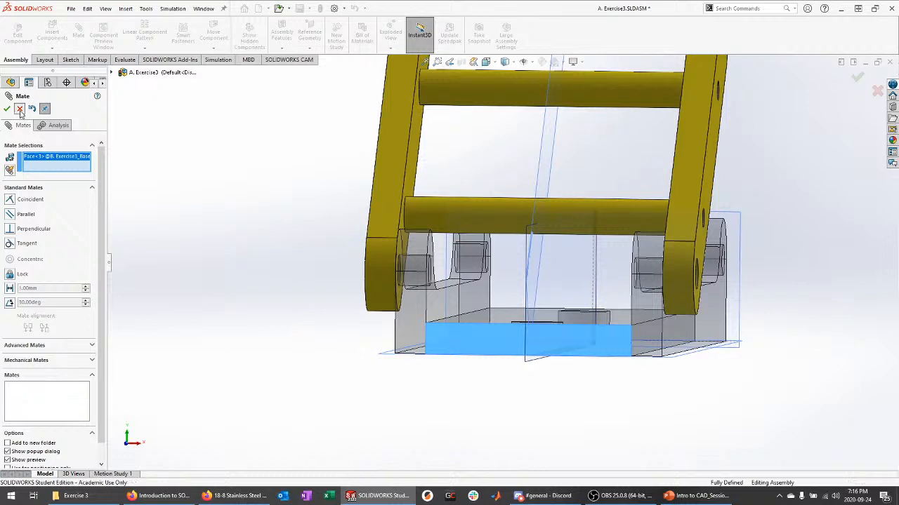
{"action": "left_click", "coordinate": [20, 109]}
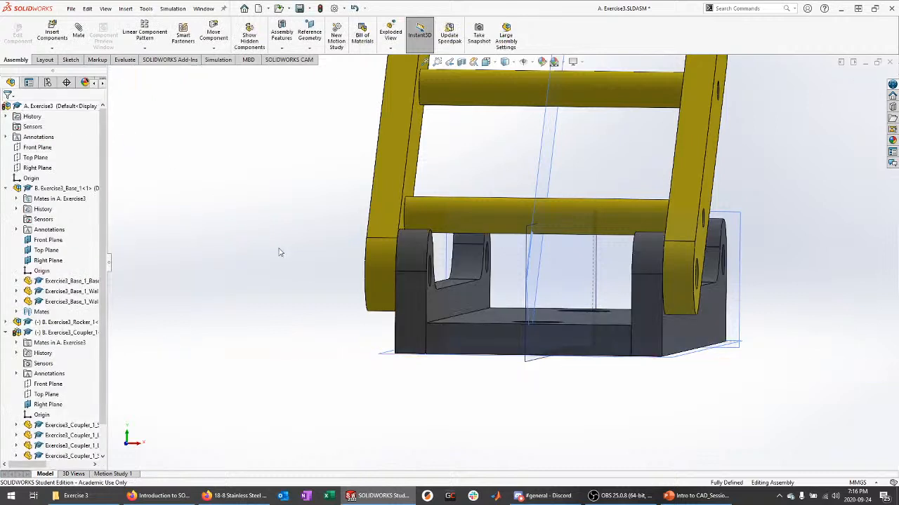
View the assembly normal to the baseplate's front face and examine the clearance between the coupler links and both base walls.
{"action": "middle_click_drag", "start_coordinate": [463, 337], "coordinate": [451, 340]}
{"action": "left_click", "coordinate": [450, 339]}
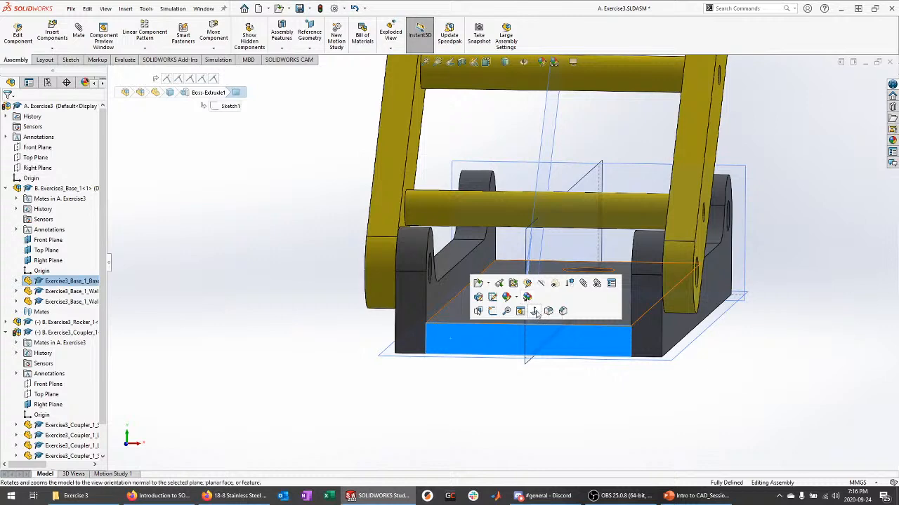
{"action": "left_click", "coordinate": [534, 312]}
{"action": "left_click", "coordinate": [639, 326]}
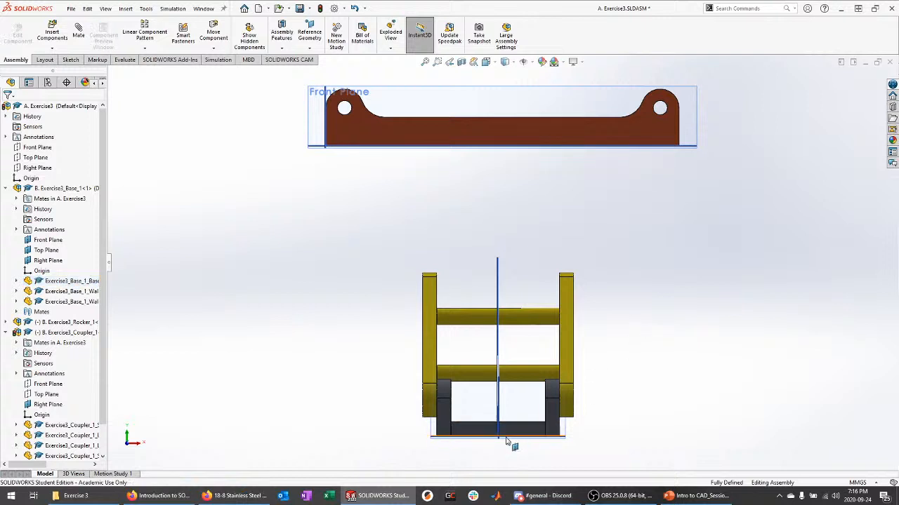
{"action": "scroll", "coordinate": [497, 442], "scroll_direction": "down", "scroll_amount": 5}
{"action": "scroll", "coordinate": [605, 292], "scroll_direction": "down", "scroll_amount": 3}
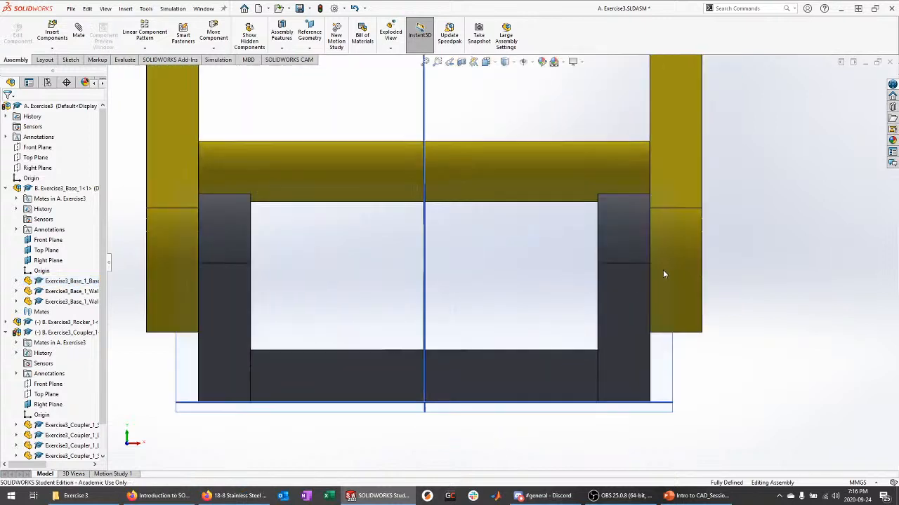
{"action": "scroll", "coordinate": [201, 248], "scroll_direction": "down", "scroll_amount": 3}
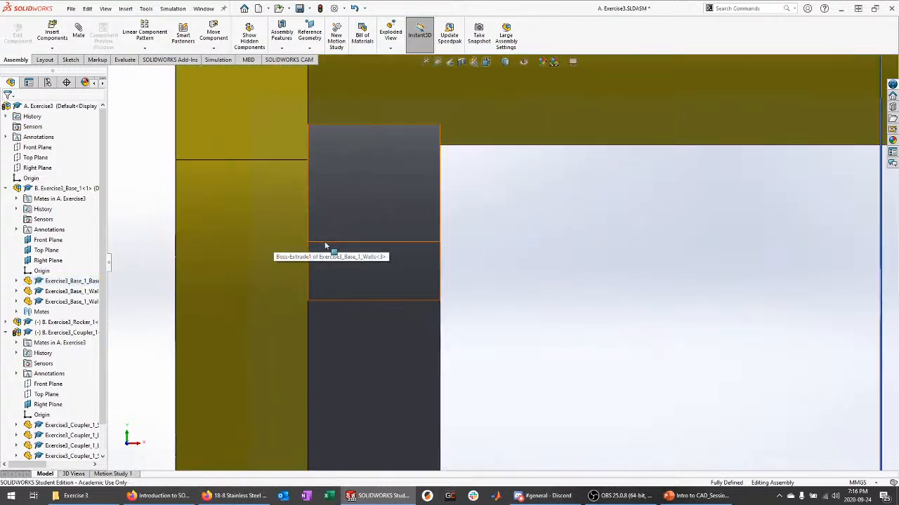
{"action": "scroll", "coordinate": [325, 246], "scroll_direction": "up", "scroll_amount": 5}
{"action": "scroll", "coordinate": [636, 204], "scroll_direction": "down", "scroll_amount": 5}
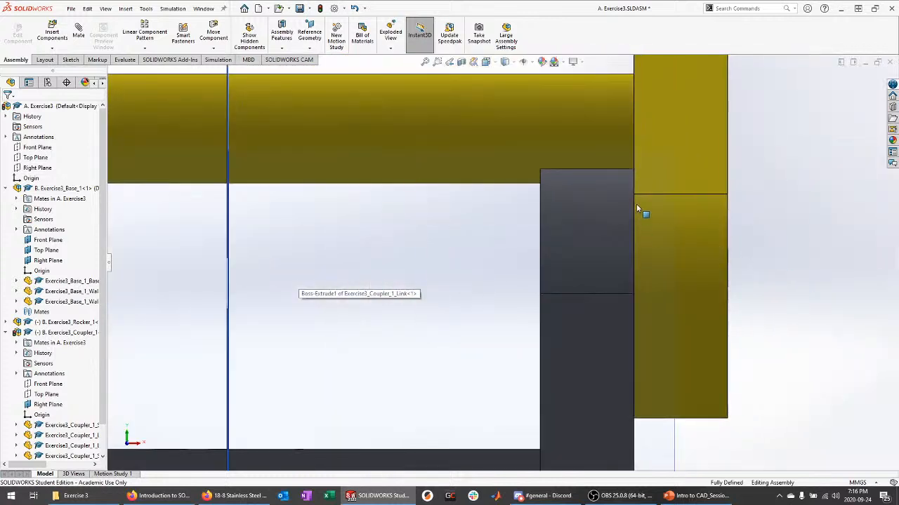
{"action": "scroll", "coordinate": [636, 204], "scroll_direction": "down", "scroll_amount": 3}
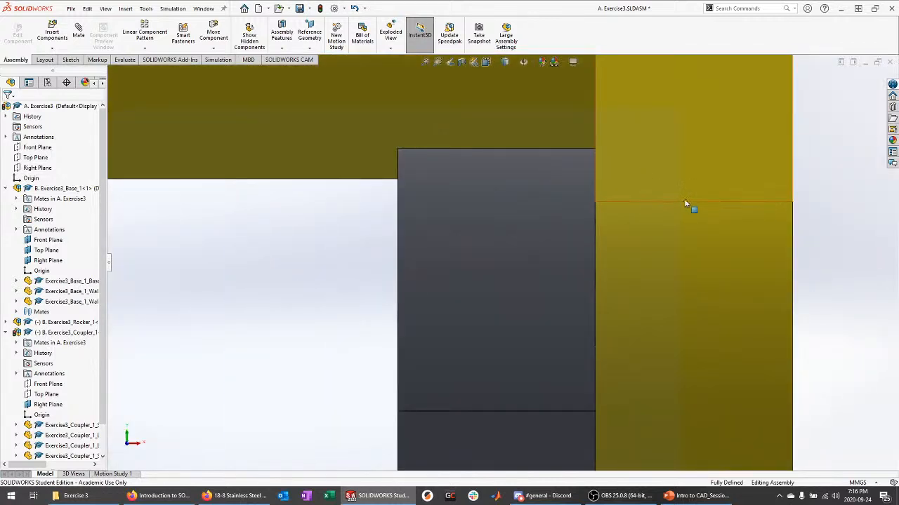
{"action": "scroll", "coordinate": [712, 210], "scroll_direction": "up", "scroll_amount": 6}
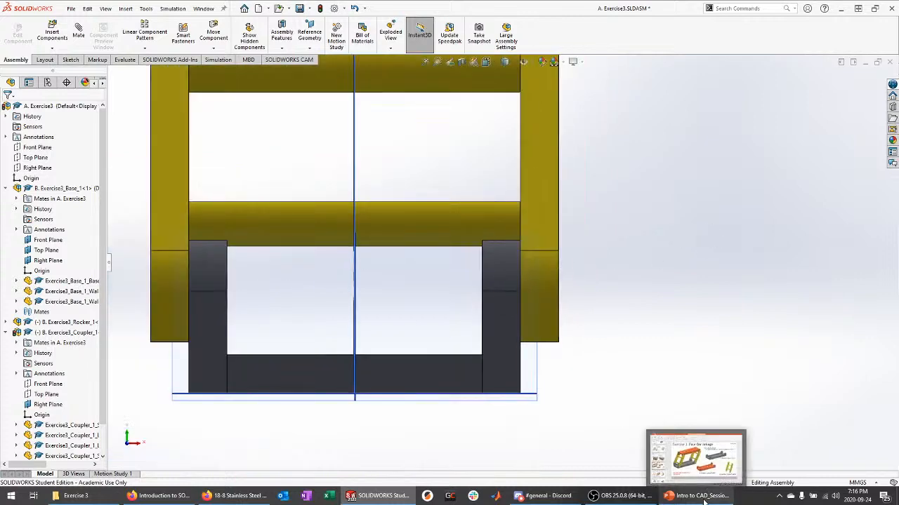
Open the coupler's standoff part, set its mid-plane extrusion depth to 52.5 mm, and return to the assembly with a rebuild.
{"action": "middle_click_drag", "start_coordinate": [509, 147], "coordinate": [196, 233]}
{"action": "left_click", "coordinate": [196, 232]}
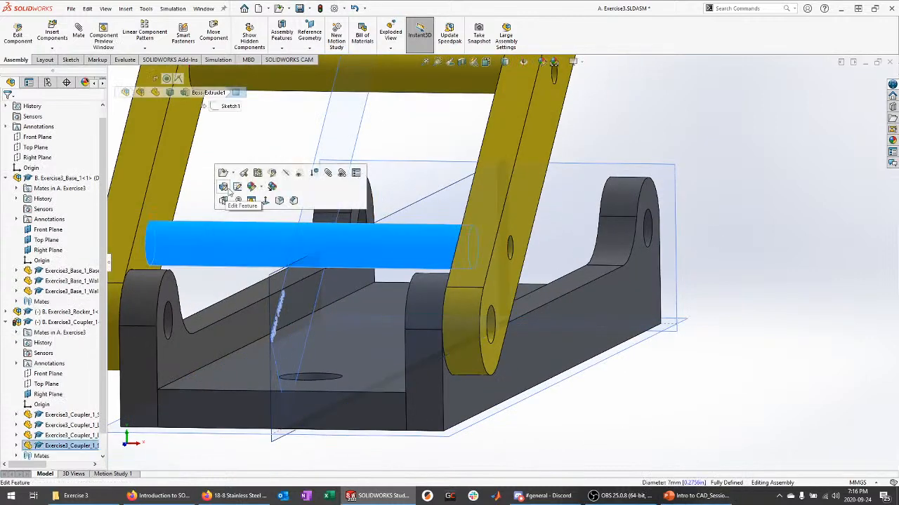
{"action": "left_click", "coordinate": [223, 217]}
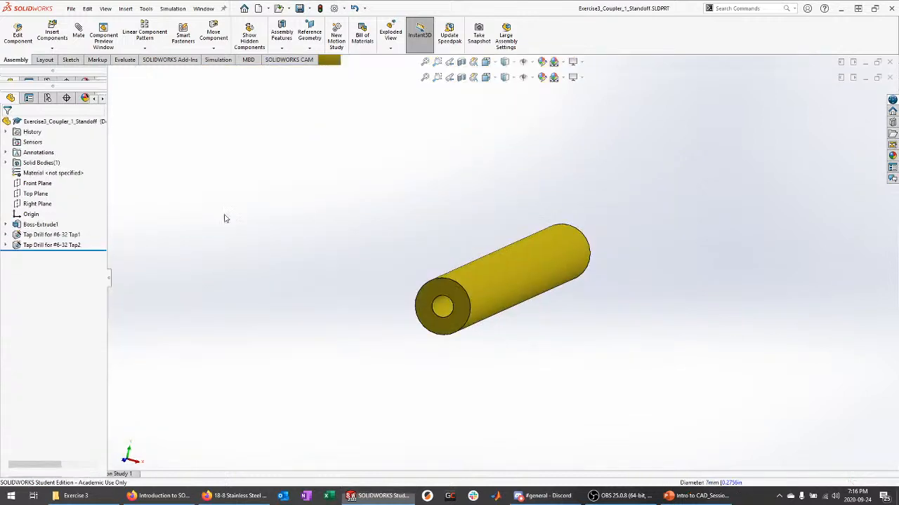
{"action": "left_click", "coordinate": [40, 224]}
{"action": "left_click", "coordinate": [48, 191]}
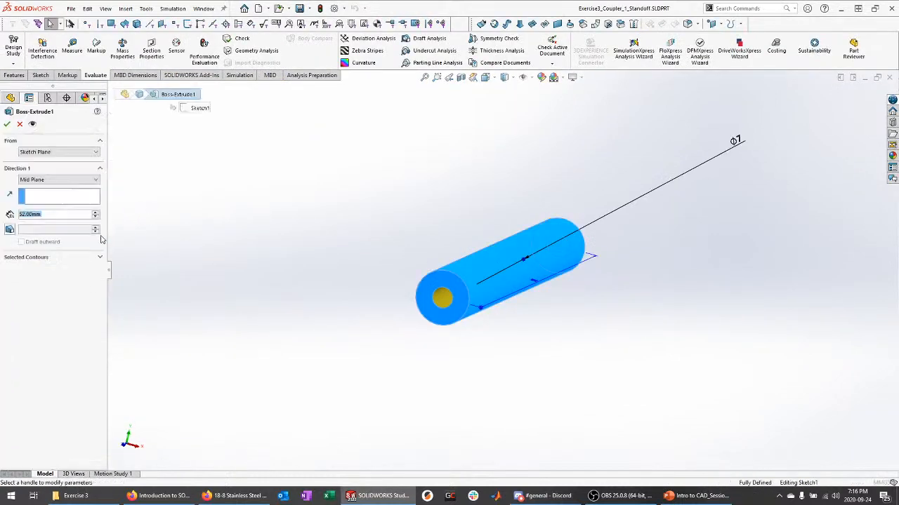
{"action": "type", "text": "52.5"}
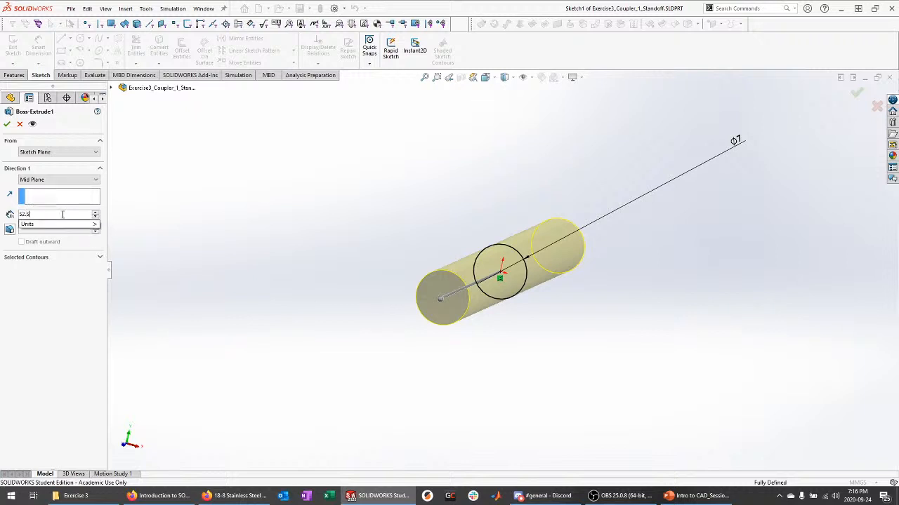
{"action": "key", "text": "Return"}
{"action": "left_click", "coordinate": [6, 124]}
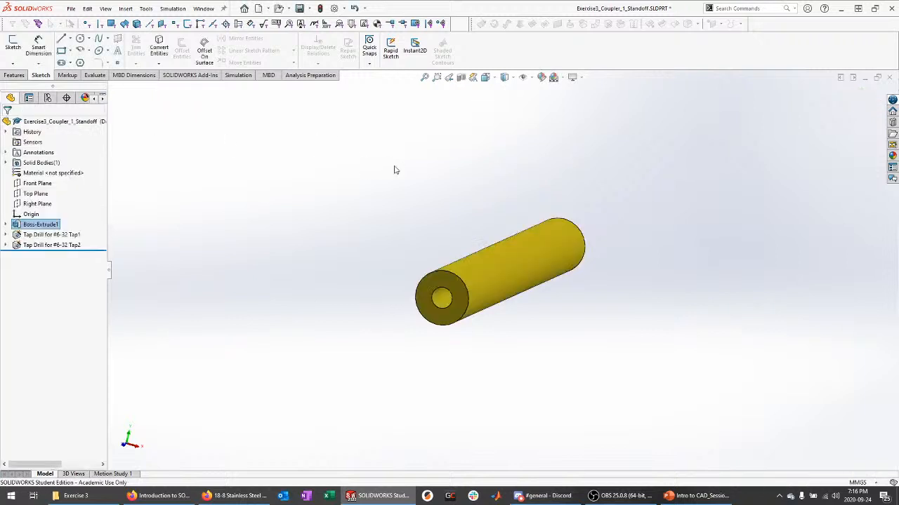
{"action": "left_click", "coordinate": [889, 78]}
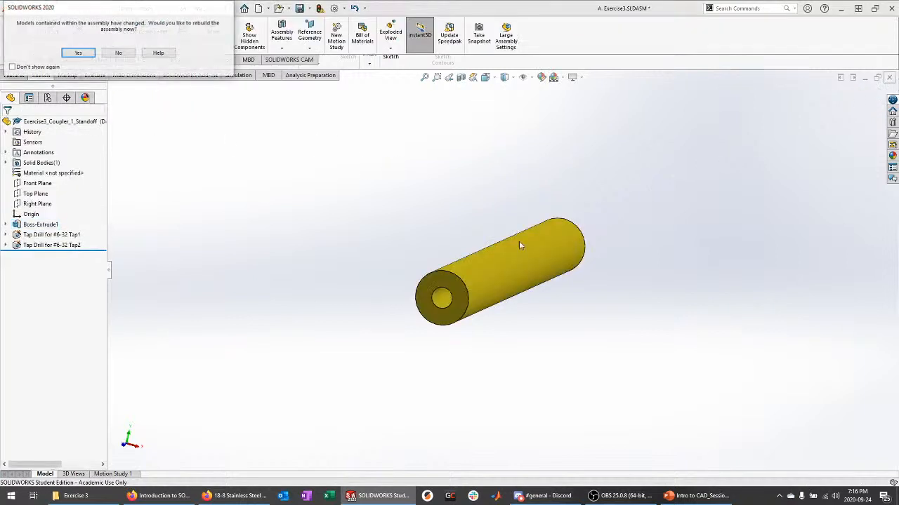
{"action": "left_click", "coordinate": [75, 50]}
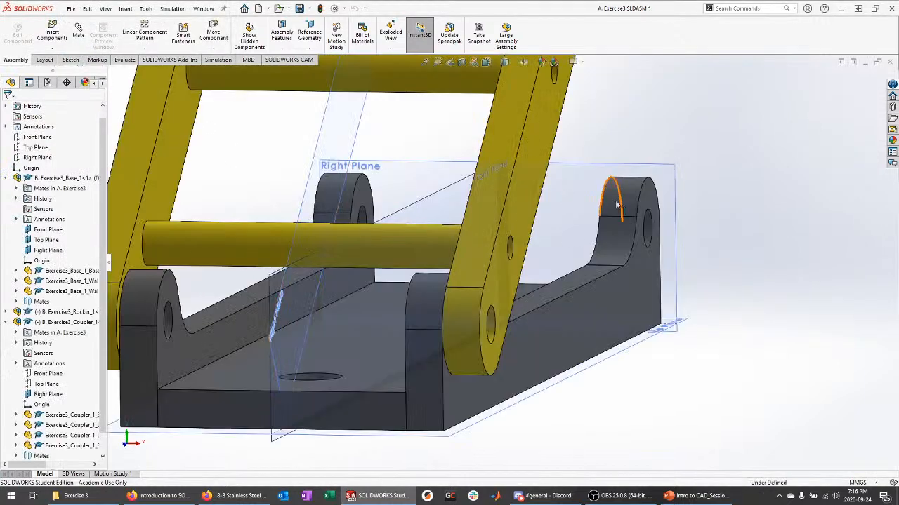
Look straight at the baseplate's front face and compare the gaps between the widened coupler's links and the base walls.
{"action": "left_click", "coordinate": [423, 387]}
{"action": "left_click", "coordinate": [507, 358]}
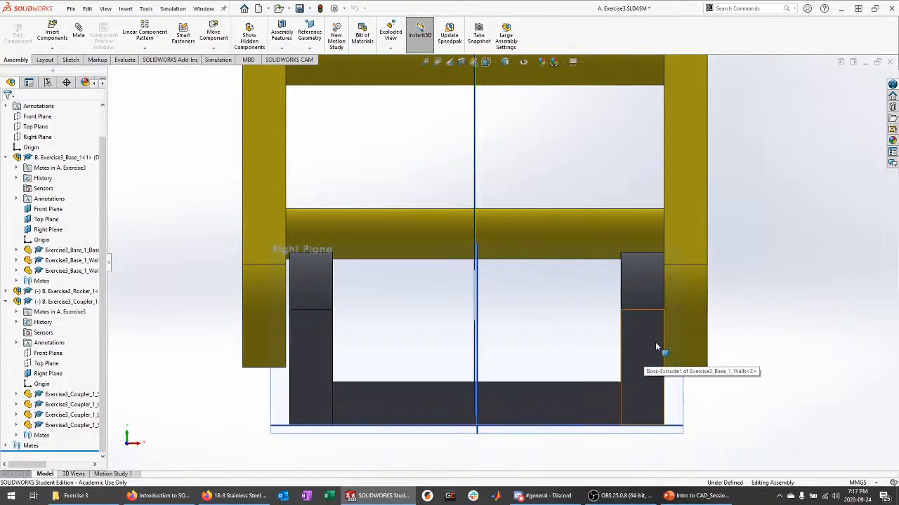
{"action": "left_click", "coordinate": [665, 179]}
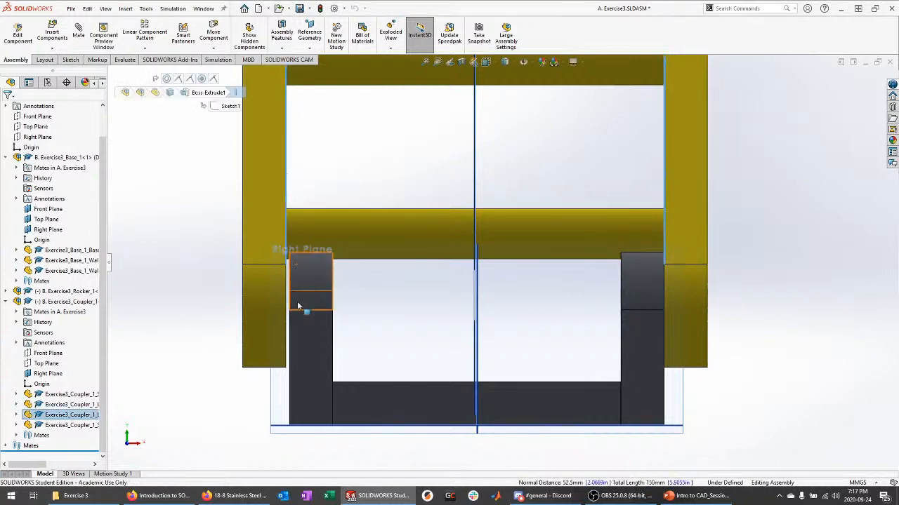
{"action": "left_click", "coordinate": [290, 359]}
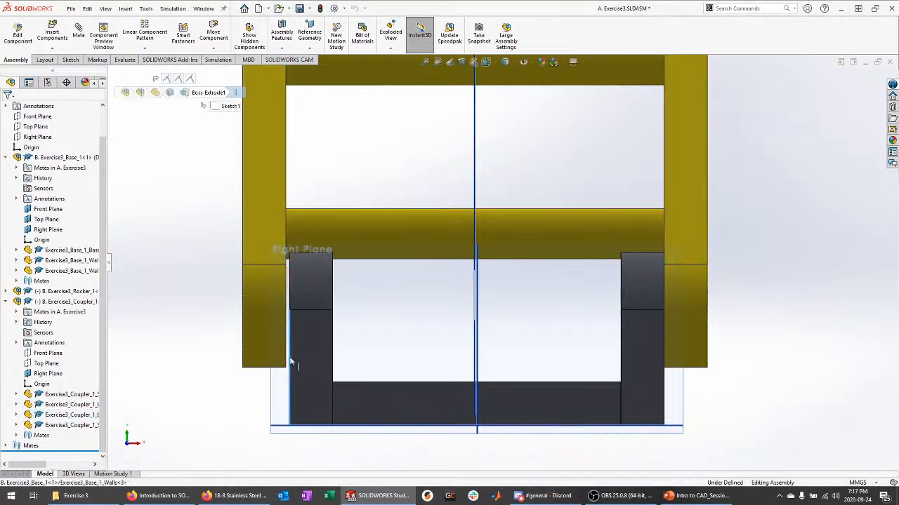
{"action": "left_click", "coordinate": [660, 386]}
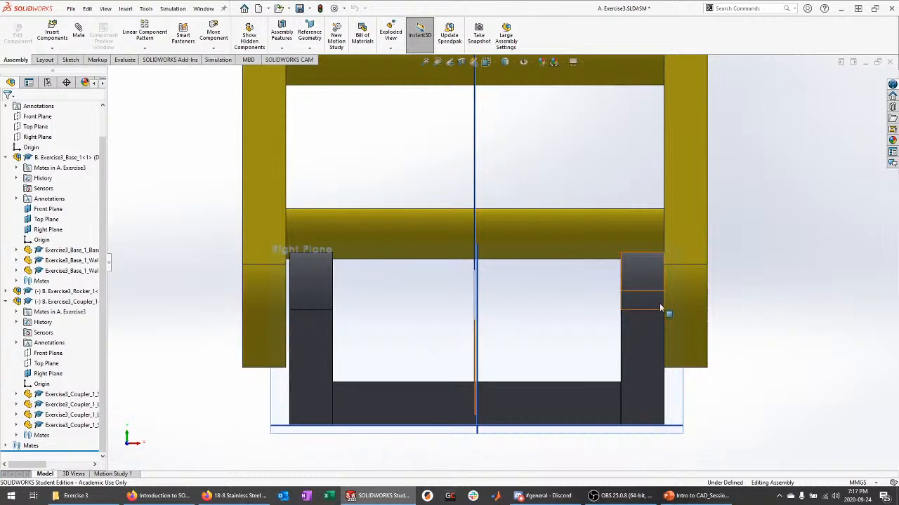
{"action": "left_click", "coordinate": [673, 278]}
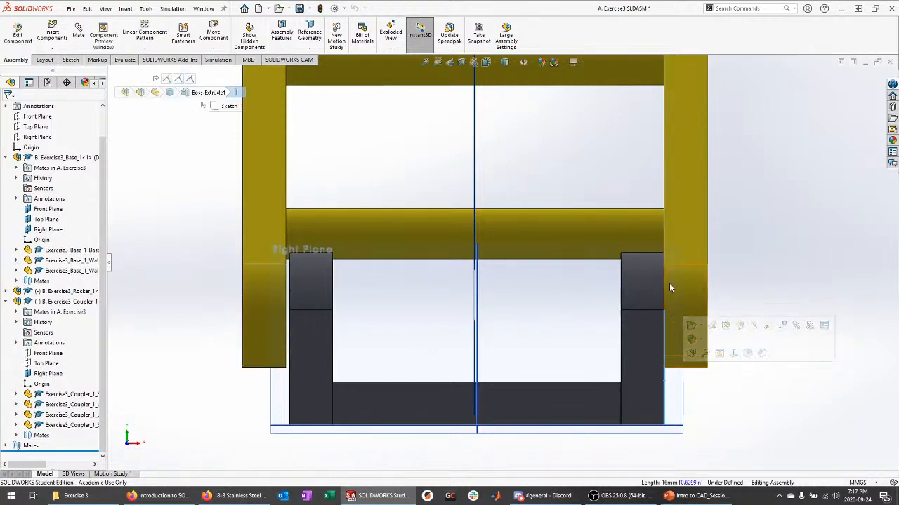
{"action": "left_click", "coordinate": [214, 338]}
Delete the coincident mate between the coupler link and the base wall from the coupler's mates.
{"action": "left_click", "coordinate": [7, 158]}
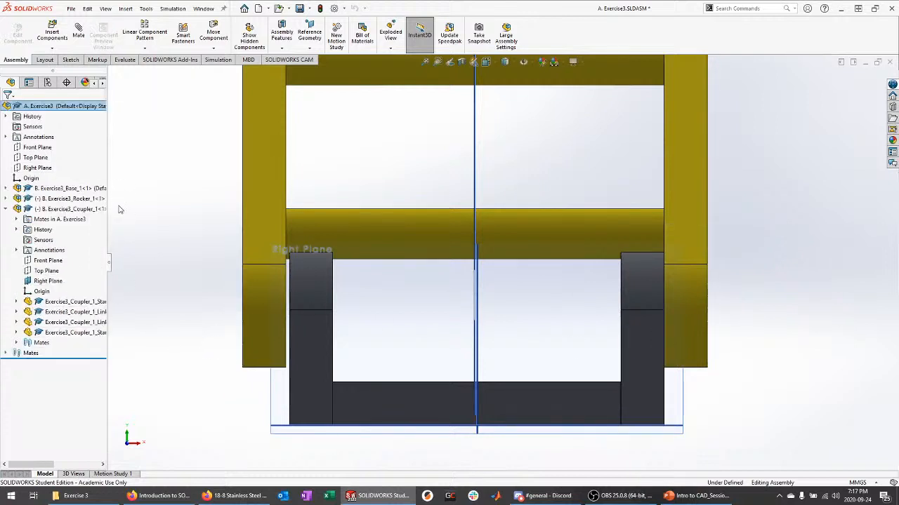
{"action": "left_click", "coordinate": [70, 209]}
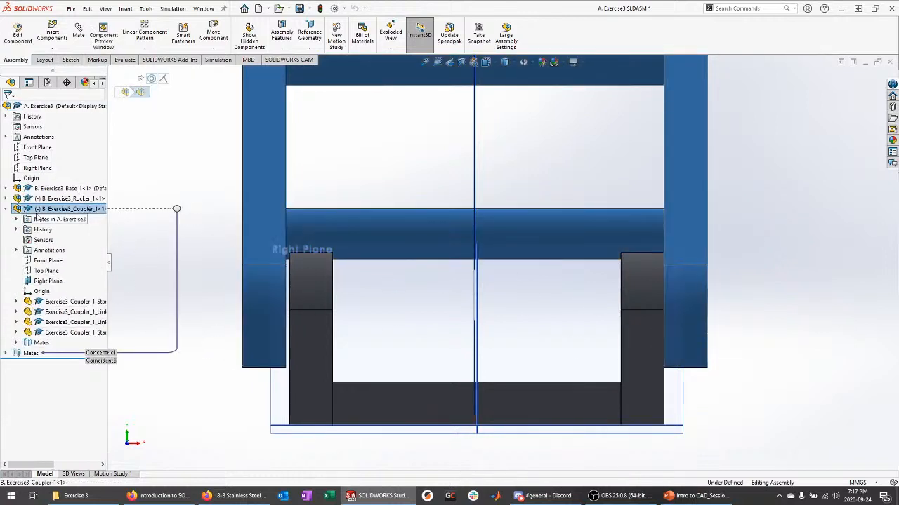
{"action": "left_click", "coordinate": [17, 220]}
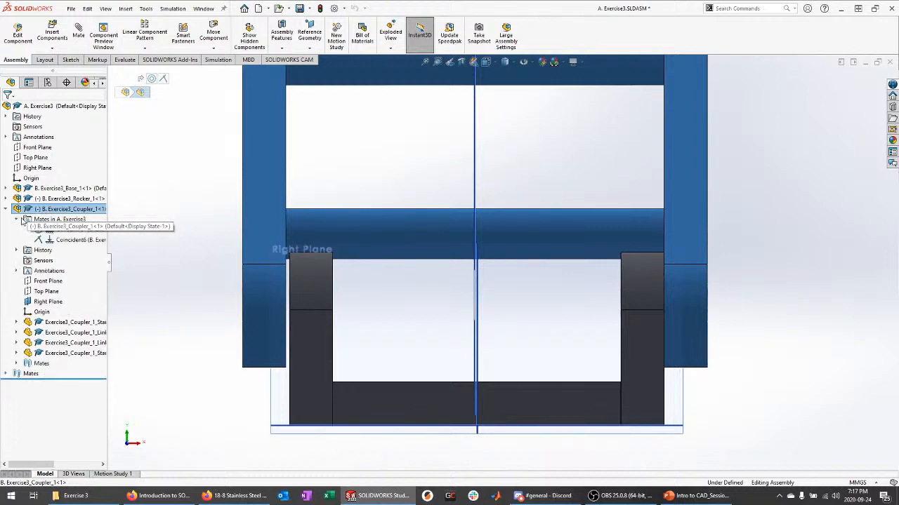
{"action": "left_click", "coordinate": [79, 240]}
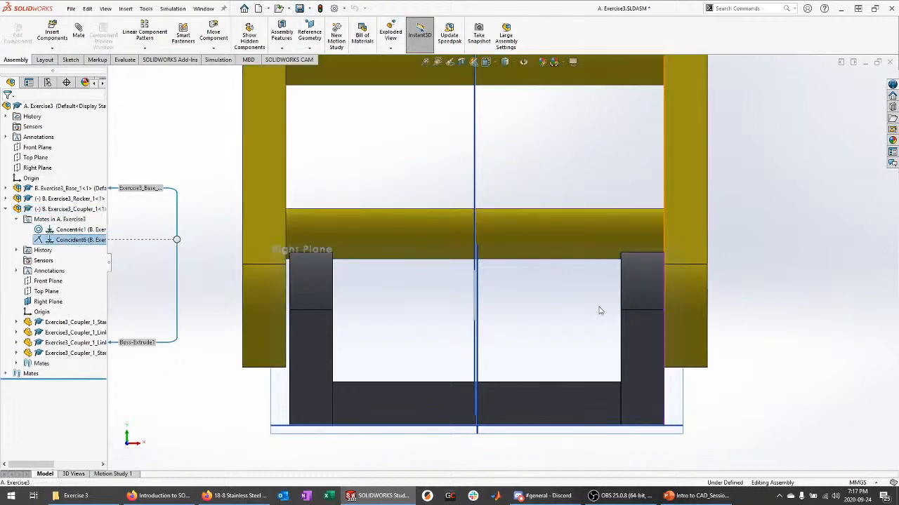
{"action": "middle_click_drag", "start_coordinate": [562, 325], "coordinate": [611, 313]}
{"action": "right_click", "coordinate": [70, 240]}
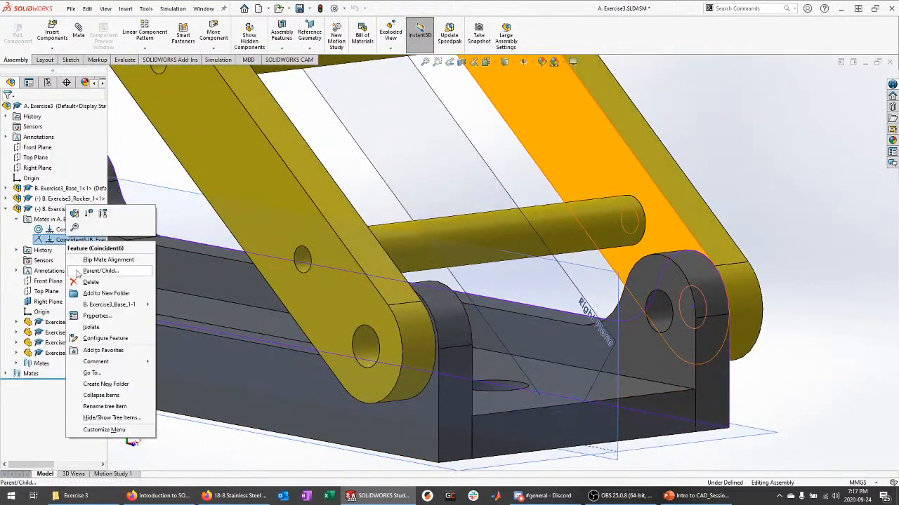
{"action": "left_click", "coordinate": [98, 288]}
{"action": "left_click", "coordinate": [507, 202]}
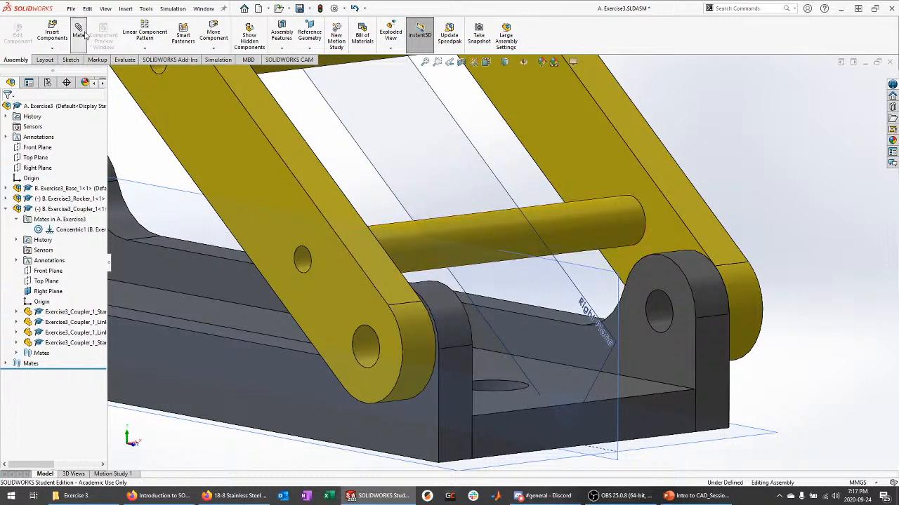
Add a coincident mate between the coupler's Right Plane and the assembly's Right Plane to centre the coupler on the base.
{"action": "scroll", "coordinate": [421, 265], "scroll_direction": "up", "scroll_amount": 1}
{"action": "middle_click_drag", "start_coordinate": [421, 265], "coordinate": [468, 157]}
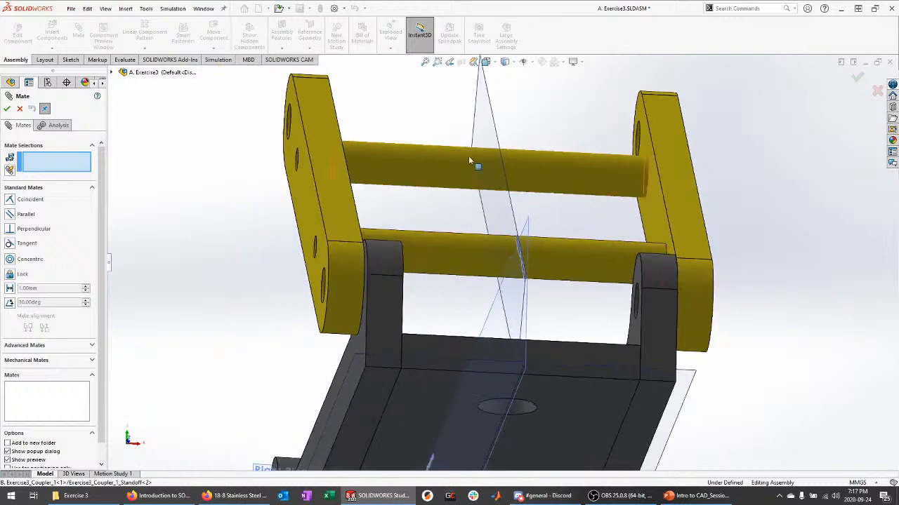
{"action": "left_click", "coordinate": [494, 106]}
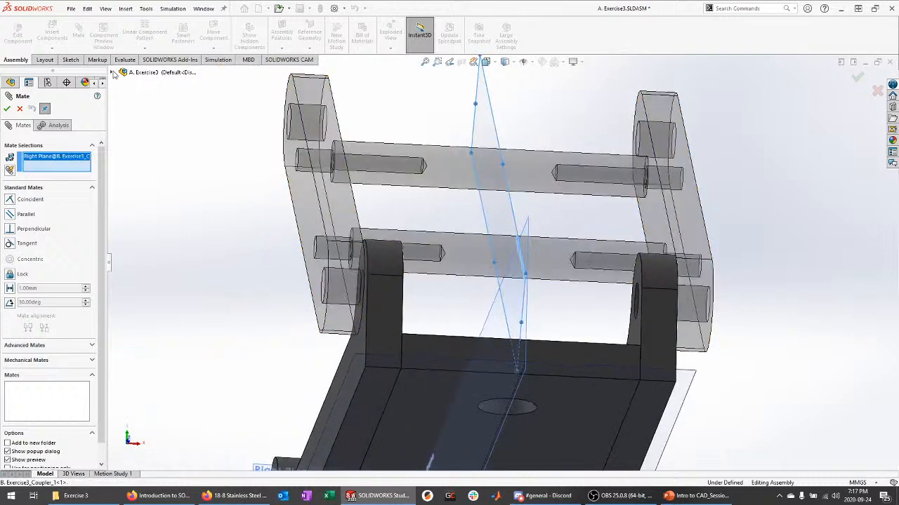
{"action": "left_click", "coordinate": [113, 73]}
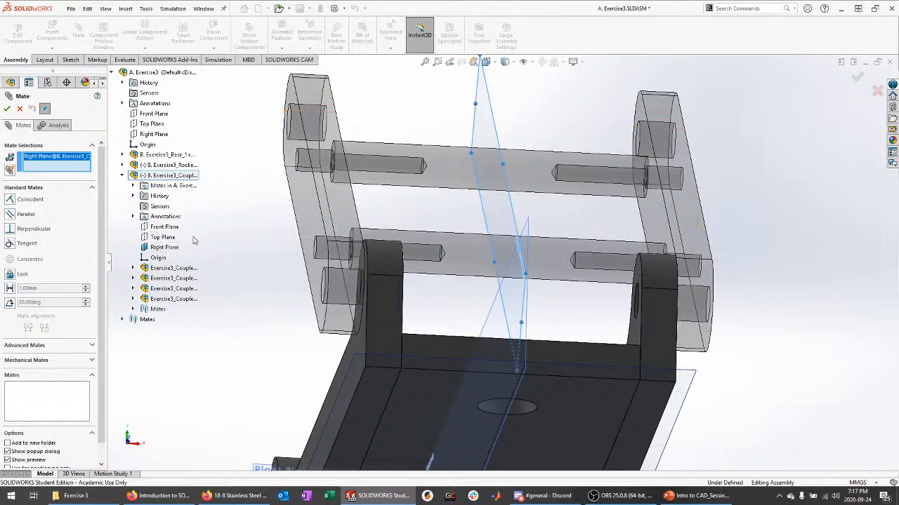
{"action": "middle_click_drag", "start_coordinate": [239, 195], "coordinate": [225, 211]}
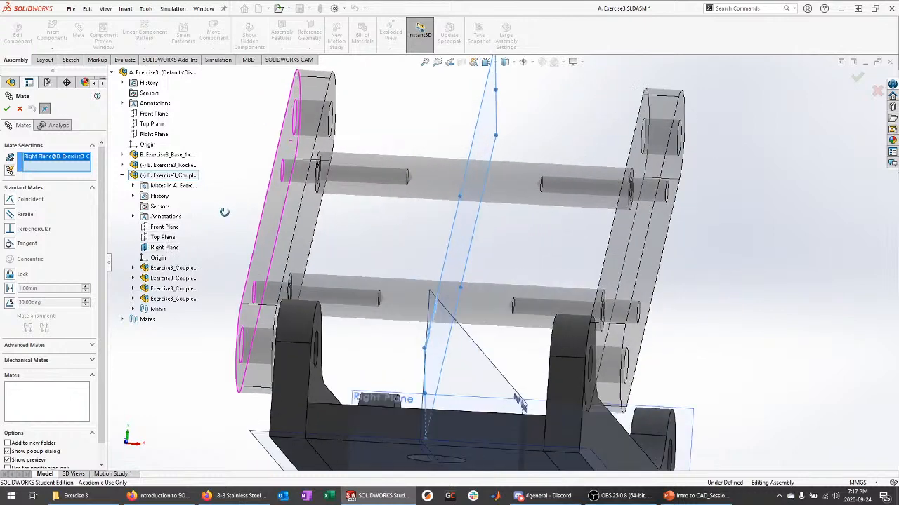
{"action": "left_click", "coordinate": [165, 138]}
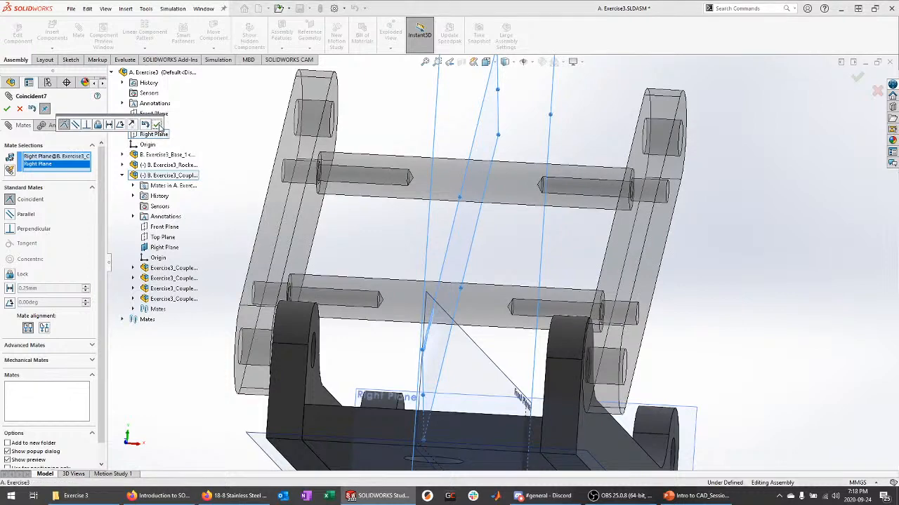
{"action": "left_click", "coordinate": [157, 125]}
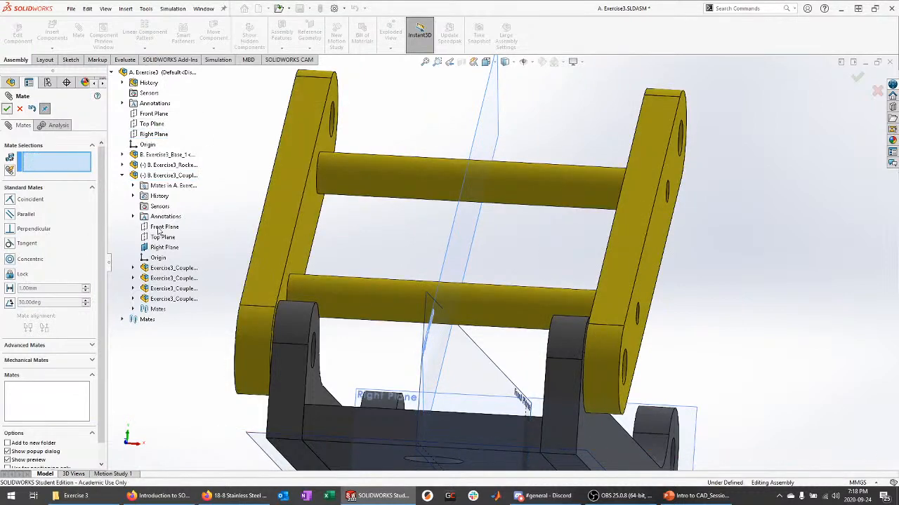
{"action": "left_click", "coordinate": [7, 108]}
View the assembly normal to the baseplate's end face, examine how the coupler sits over the base, and return to an angled view.
{"action": "middle_click_drag", "start_coordinate": [293, 361], "coordinate": [414, 292]}
{"action": "left_click", "coordinate": [360, 395]}
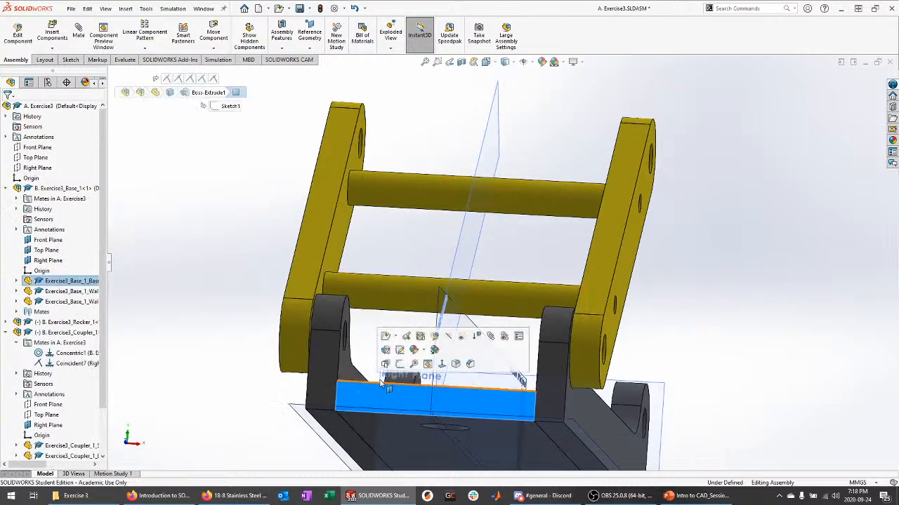
{"action": "left_click", "coordinate": [414, 373]}
{"action": "left_click", "coordinate": [654, 394]}
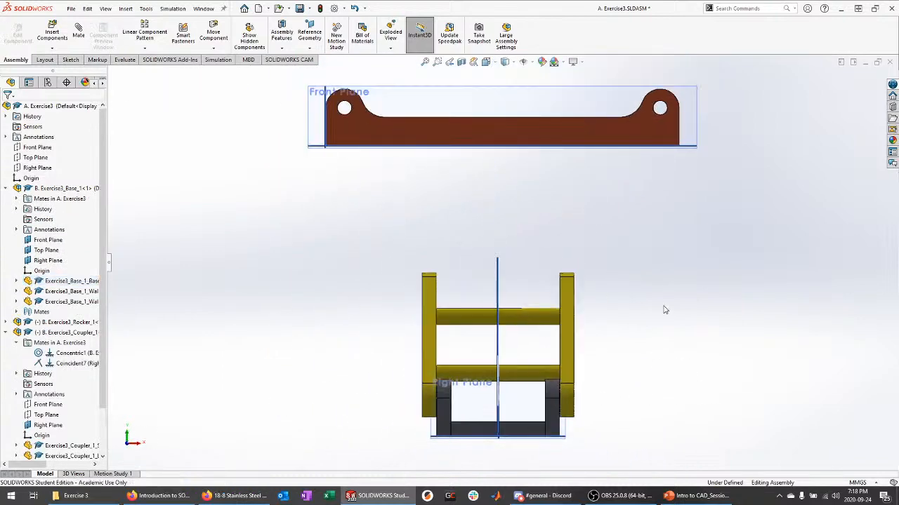
{"action": "middle_click_drag", "start_coordinate": [664, 309], "coordinate": [556, 366]}
{"action": "scroll", "coordinate": [554, 367], "scroll_direction": "up", "scroll_amount": 3}
{"action": "scroll", "coordinate": [536, 332], "scroll_direction": "up", "scroll_amount": 1}
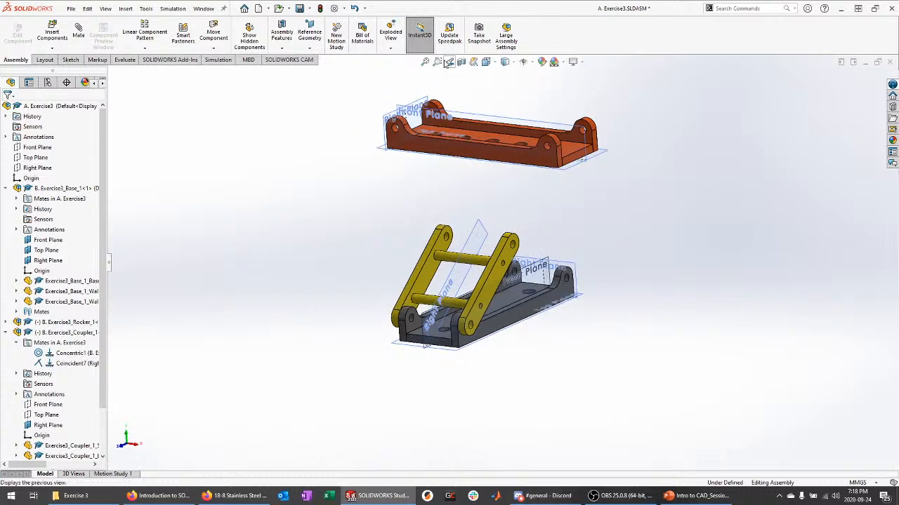
Inspect the assembly in the standard front, right and top-level side orientations, finishing in the Front view.
{"action": "left_click", "coordinate": [495, 64]}
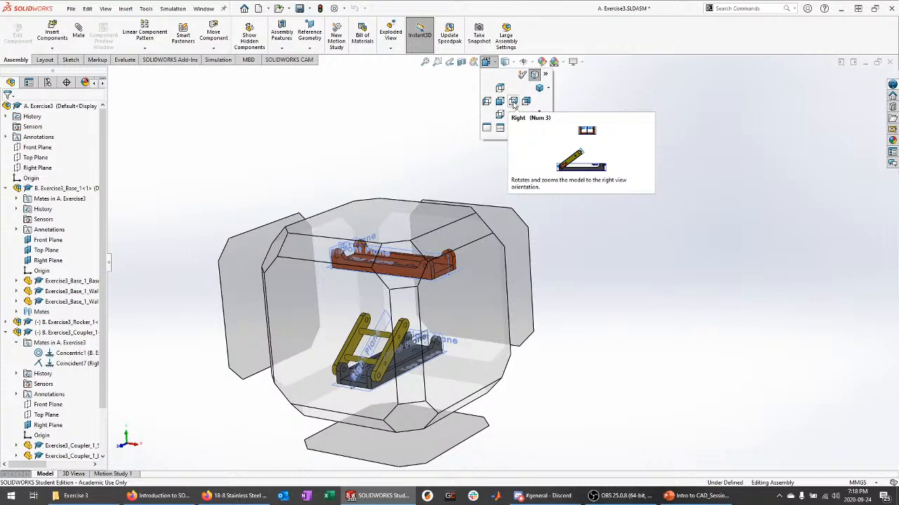
{"action": "left_click", "coordinate": [514, 103]}
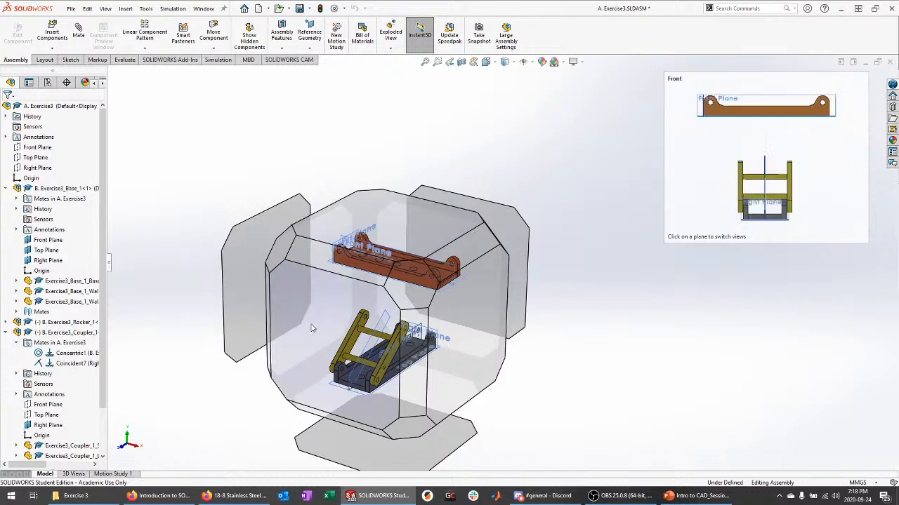
{"action": "left_click", "coordinate": [312, 328]}
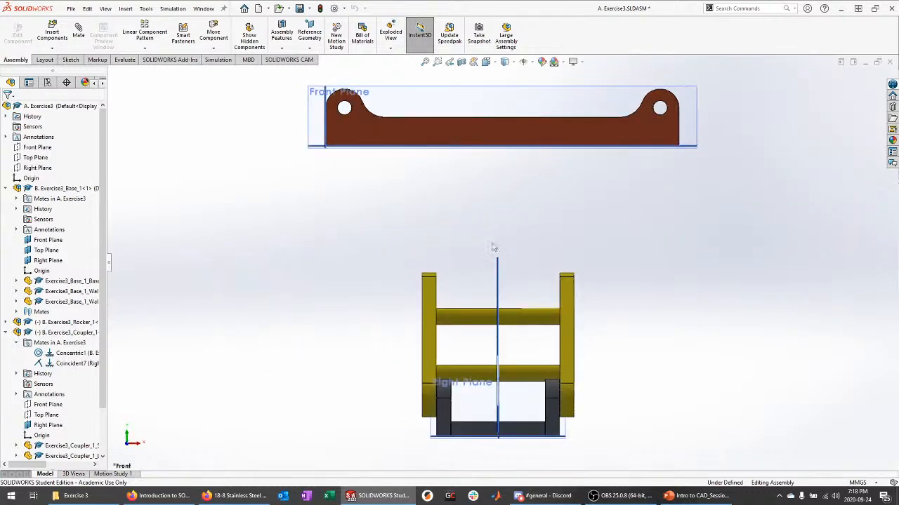
{"action": "left_click", "coordinate": [488, 63]}
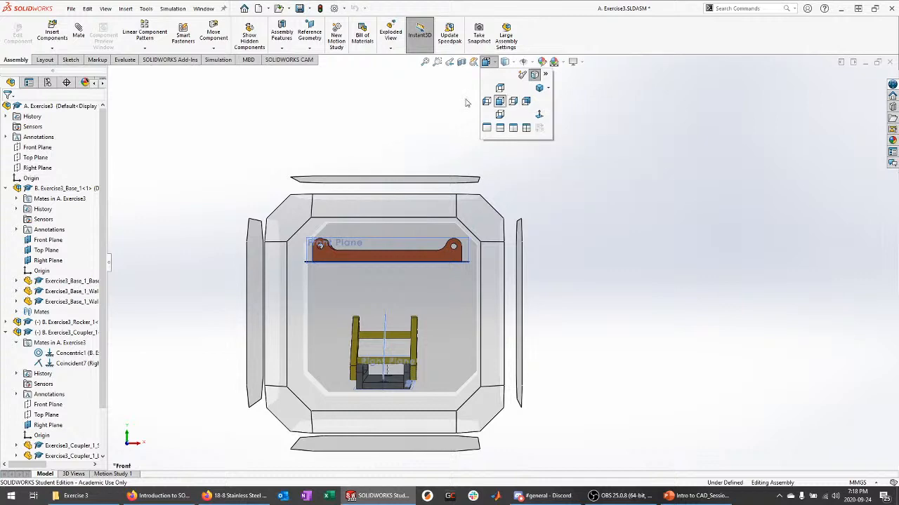
{"action": "left_click", "coordinate": [411, 116]}
{"action": "middle_click_drag", "start_coordinate": [571, 212], "coordinate": [551, 229]}
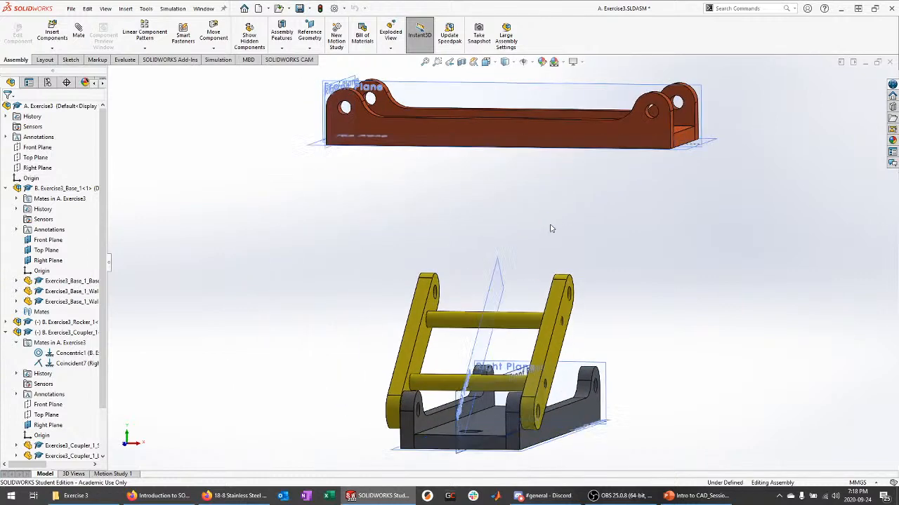
{"action": "key", "text": "KP_1"}
{"action": "key", "text": "KP_3"}
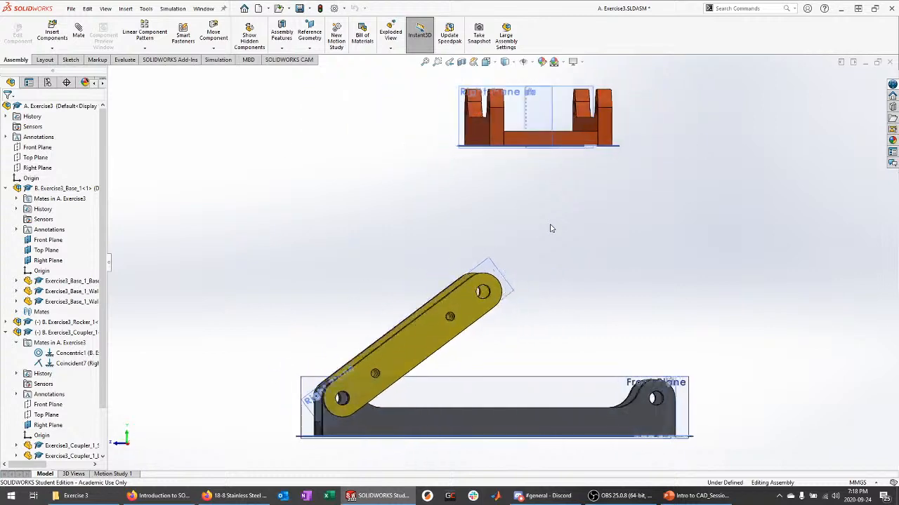
{"action": "key", "text": "KP_4"}
{"action": "key", "text": "KP_1"}
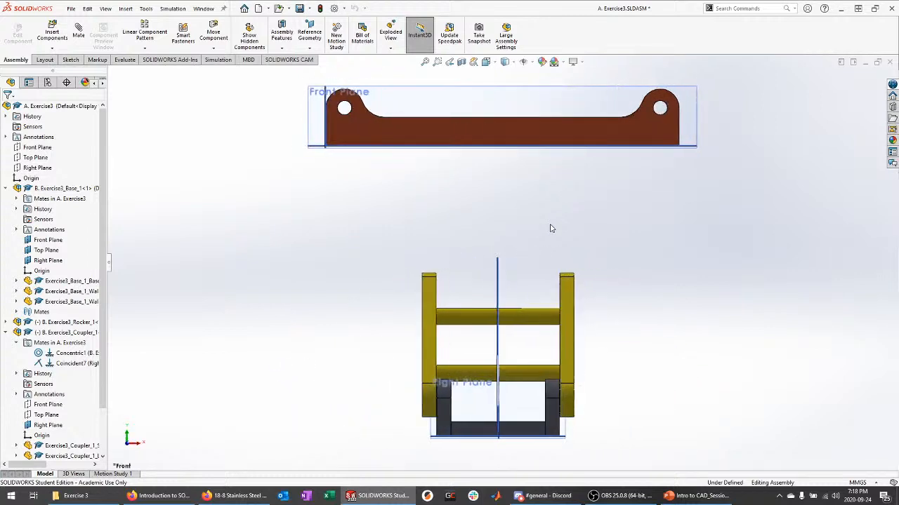
Examine the gaps between the coupler links and both base walls from the front and at an angle.
{"action": "scroll", "coordinate": [466, 377], "scroll_direction": "down", "scroll_amount": 6}
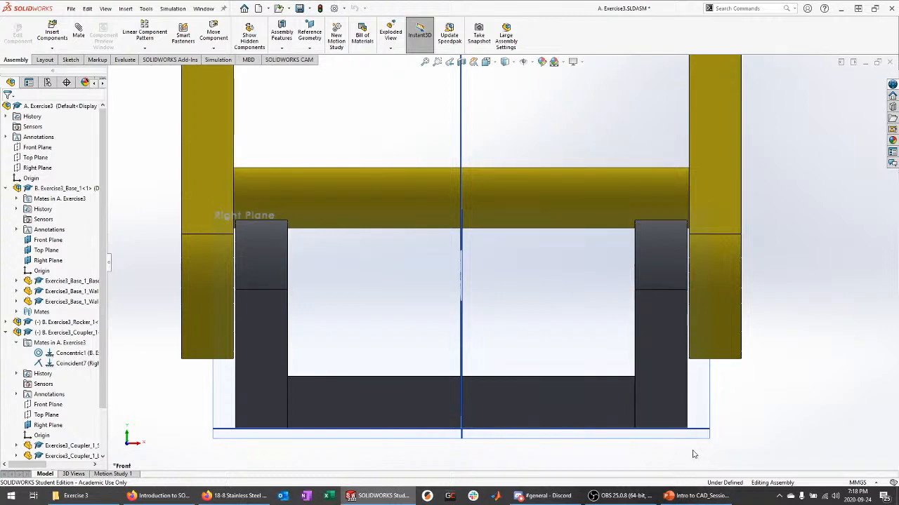
{"action": "middle_click_drag", "start_coordinate": [718, 333], "coordinate": [382, 367]}
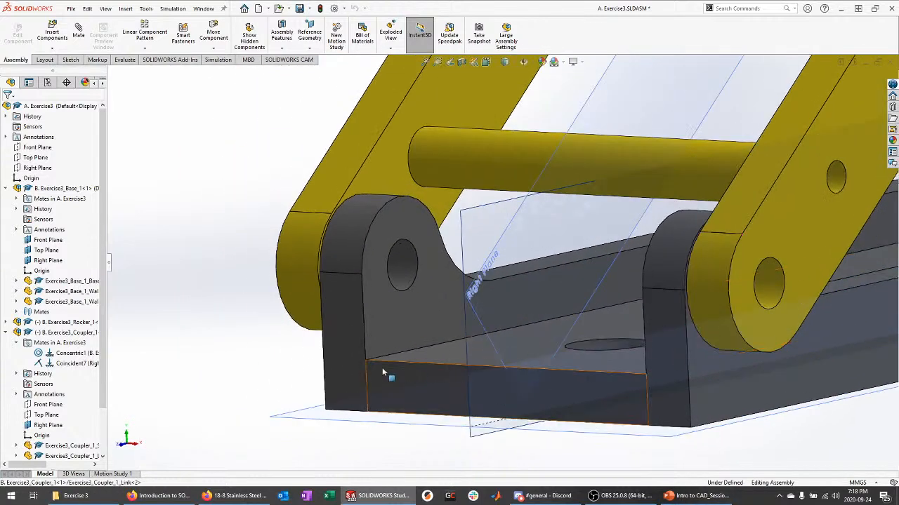
{"action": "scroll", "coordinate": [381, 375], "scroll_direction": "up", "scroll_amount": 6}
{"action": "scroll", "coordinate": [702, 196], "scroll_direction": "down", "scroll_amount": 3}
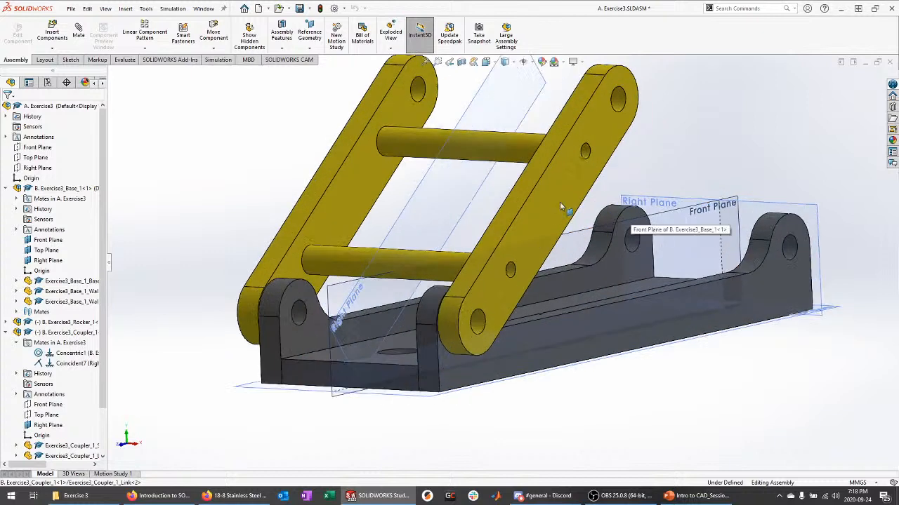
Collapse the base and coupler subassemblies in the assembly's feature tree.
{"action": "left_click", "coordinate": [7, 188]}
{"action": "scroll", "coordinate": [463, 281], "scroll_direction": "up", "scroll_amount": 3}
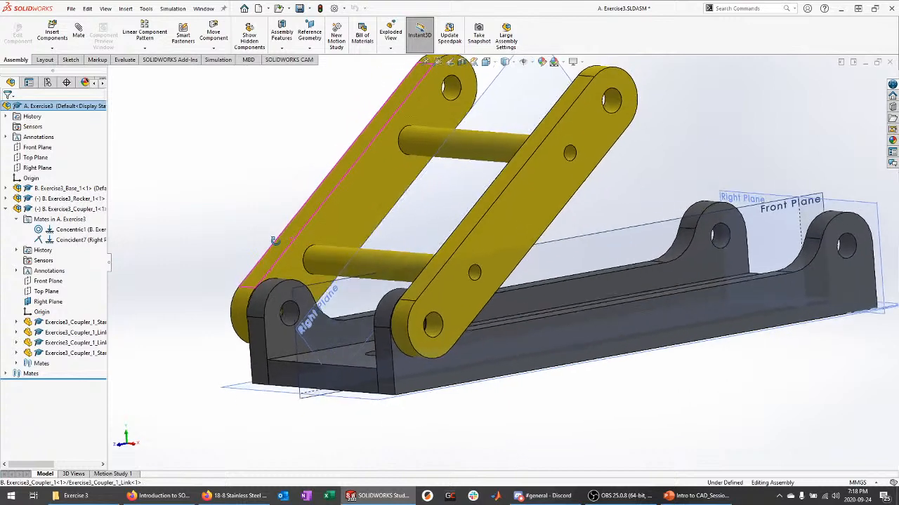
{"action": "left_click", "coordinate": [6, 209]}
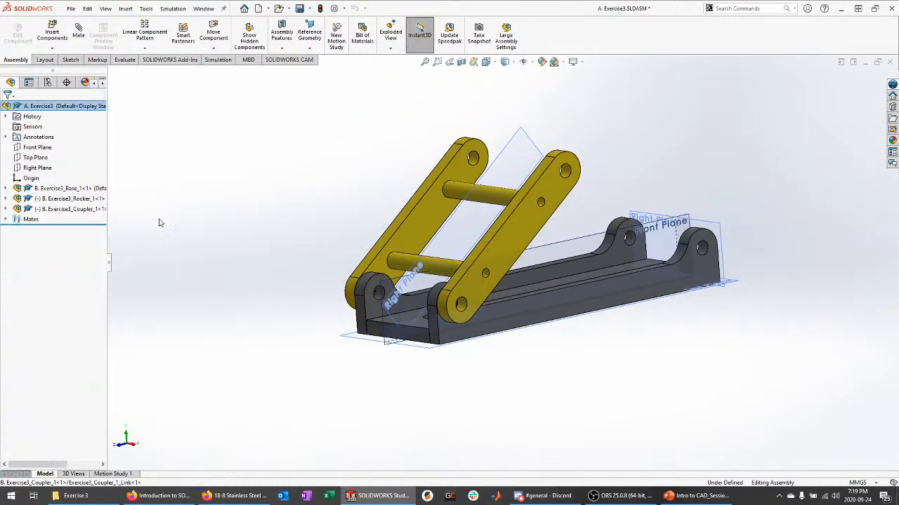
Place a plain copy of the coupler subassembly beside the base and delete that copy.
{"action": "left_click", "coordinate": [70, 209]}
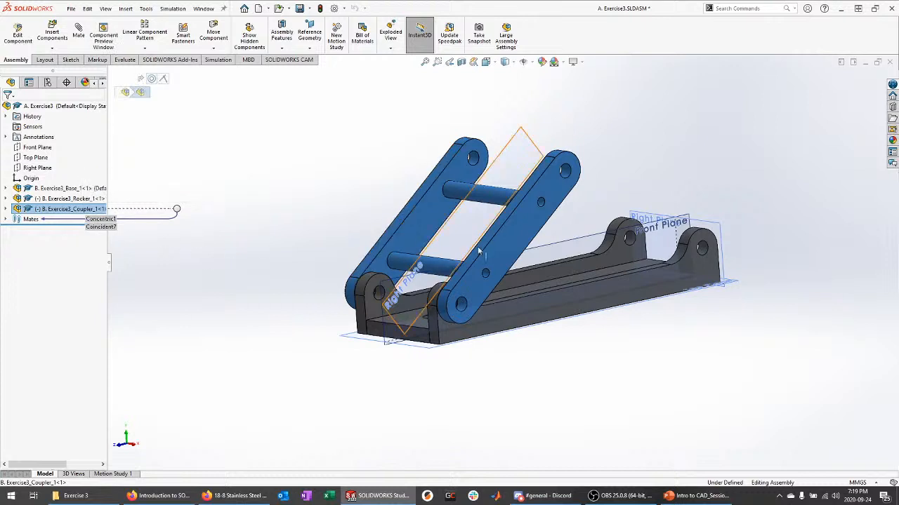
{"action": "left_click", "coordinate": [749, 152]}
{"action": "key", "text": "ctrl+v"}
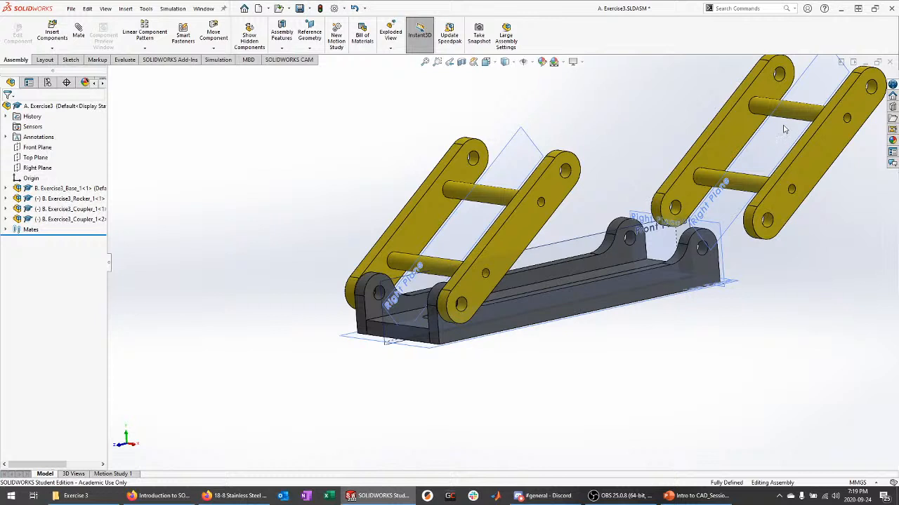
{"action": "right_click", "coordinate": [104, 219]}
{"action": "left_click", "coordinate": [119, 373]}
{"action": "left_click", "coordinate": [504, 203]}
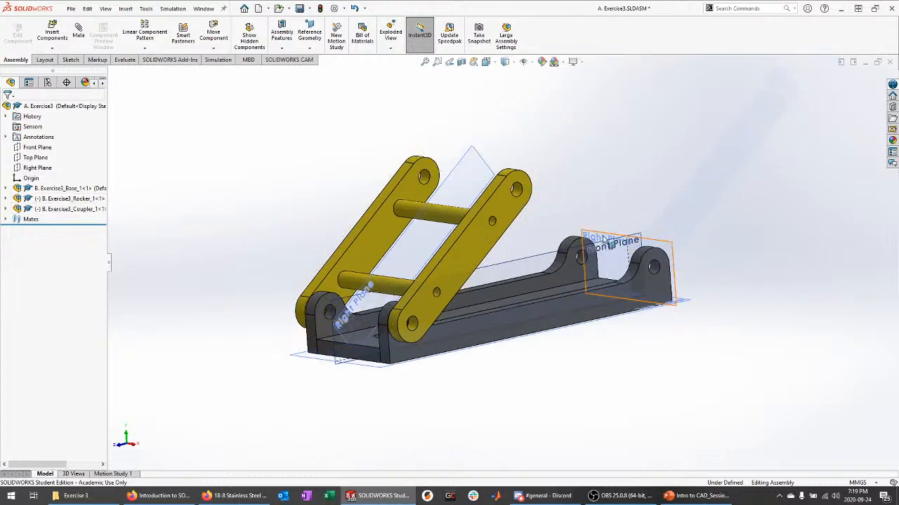
Hide the base subassembly's Right Plane and Top Plane.
{"action": "left_click", "coordinate": [612, 241]}
{"action": "right_click", "coordinate": [612, 235]}
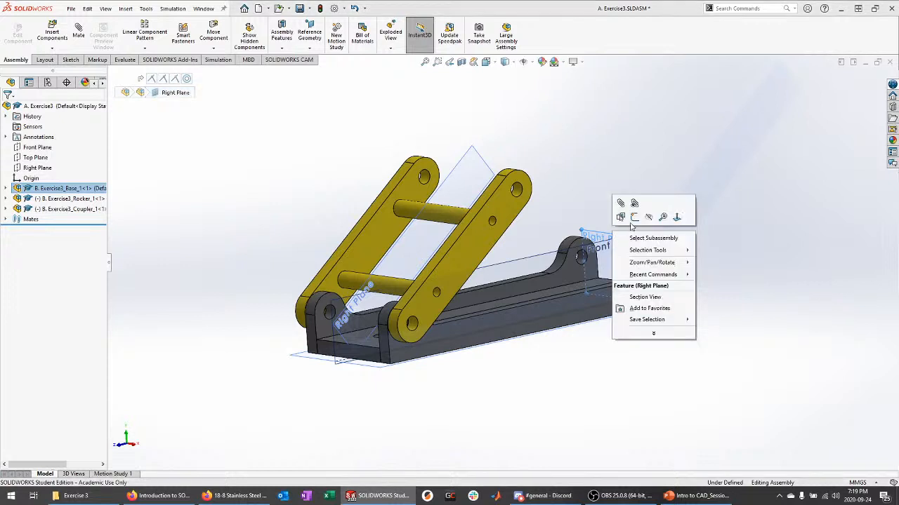
{"action": "left_click", "coordinate": [649, 218]}
{"action": "right_click", "coordinate": [699, 296]}
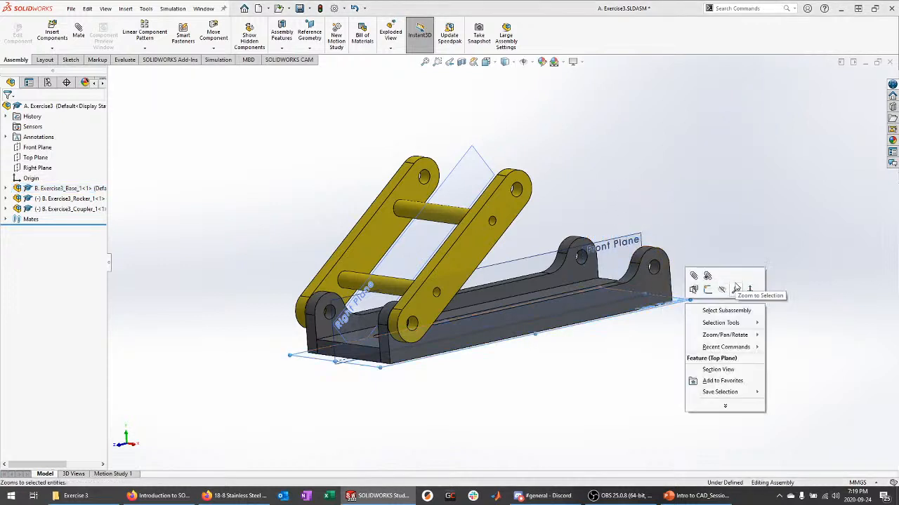
{"action": "left_click", "coordinate": [722, 291]}
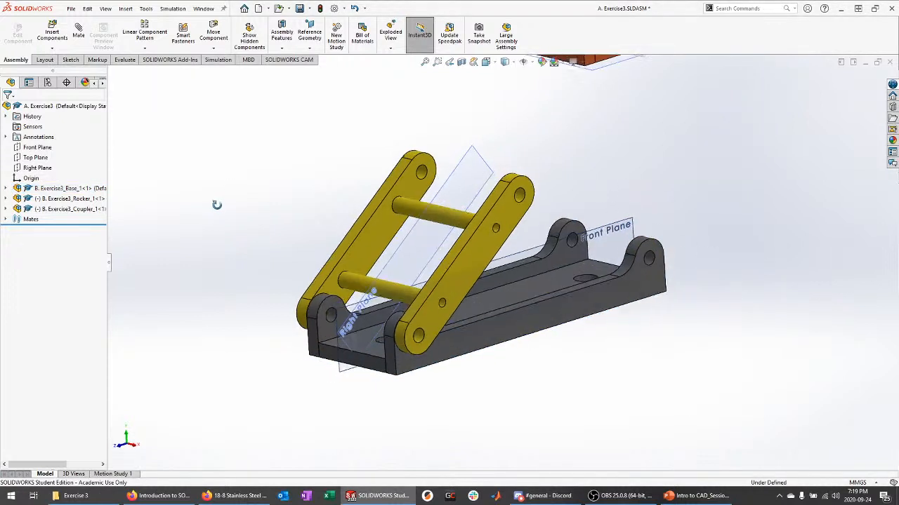
Copy the coupler subassembly with mates, repeating the Right Plane coincident mate and making the copy concentric with the hole at the base's free end.
{"action": "left_click", "coordinate": [89, 209]}
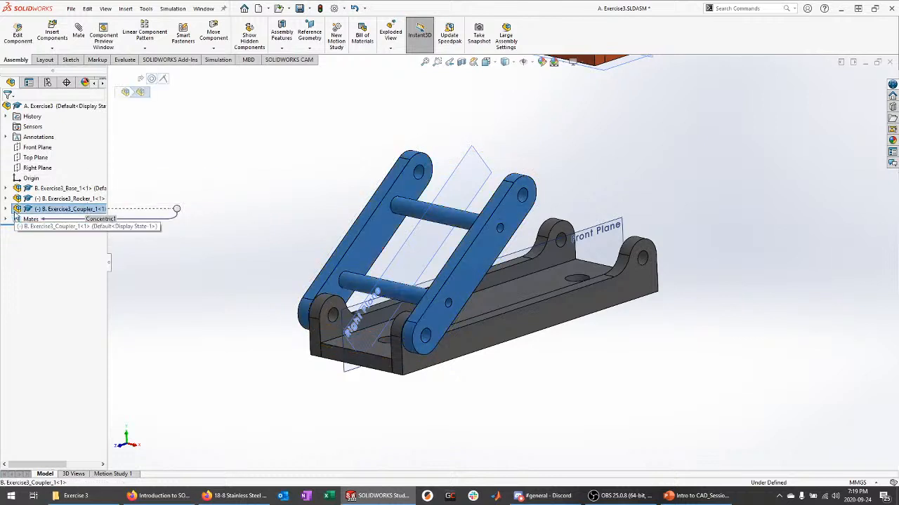
{"action": "left_click", "coordinate": [52, 49]}
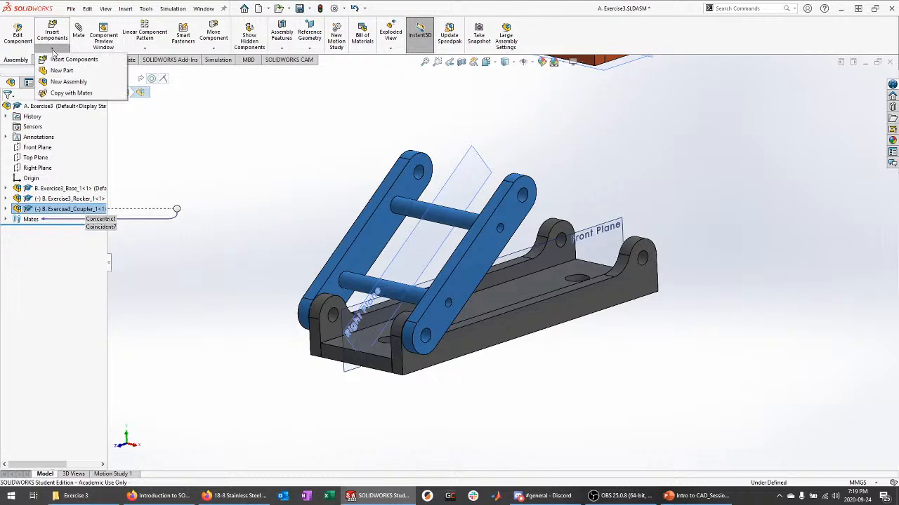
{"action": "left_click", "coordinate": [78, 94]}
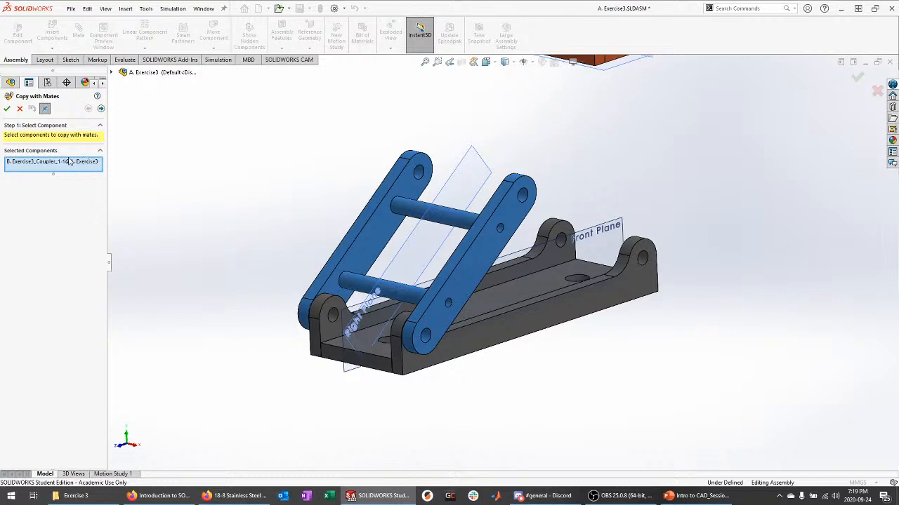
{"action": "left_click", "coordinate": [100, 110]}
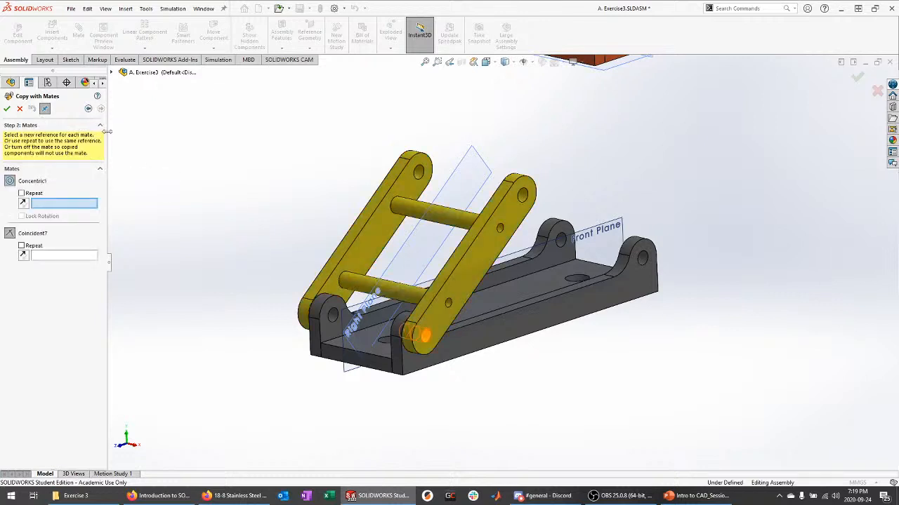
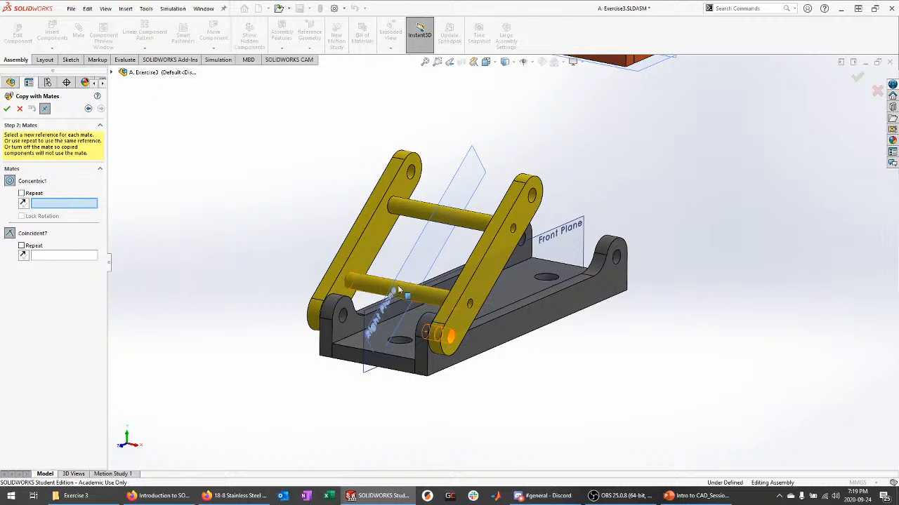
{"action": "left_click", "coordinate": [21, 246]}
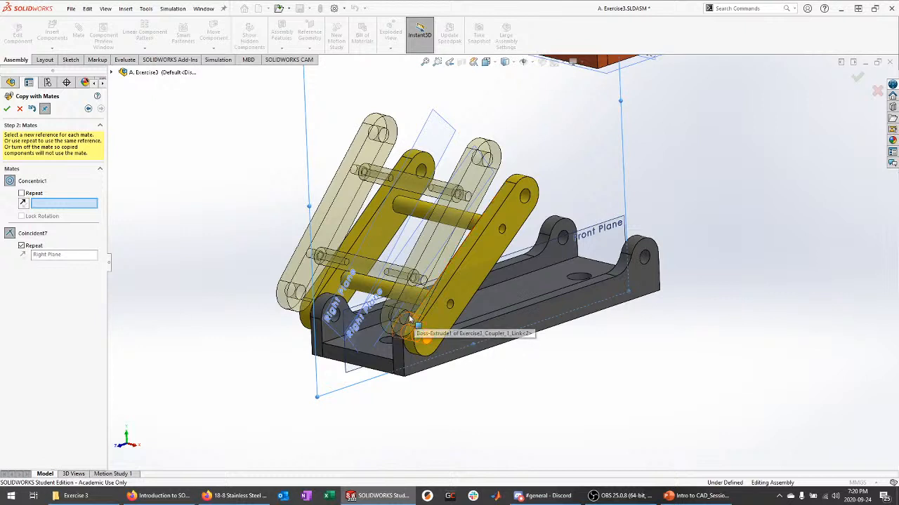
{"action": "left_click", "coordinate": [646, 258]}
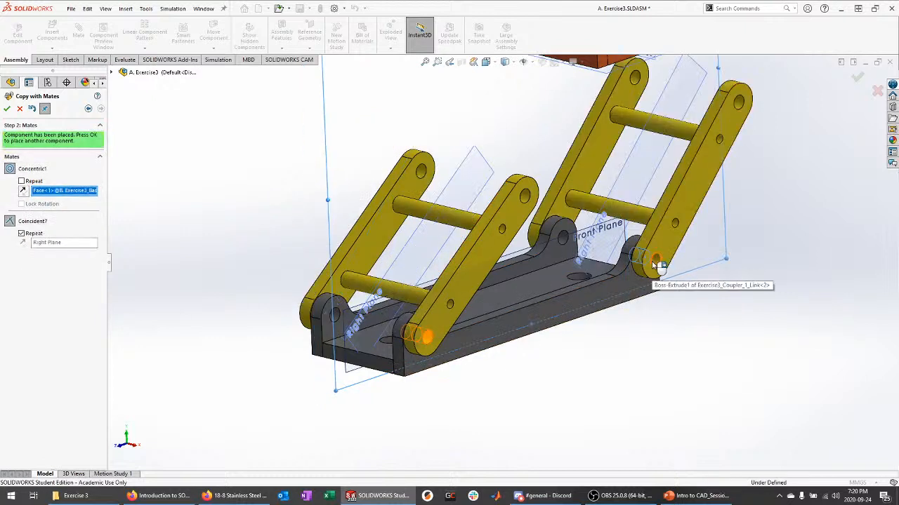
{"action": "middle_click_drag", "start_coordinate": [663, 278], "coordinate": [723, 316]}
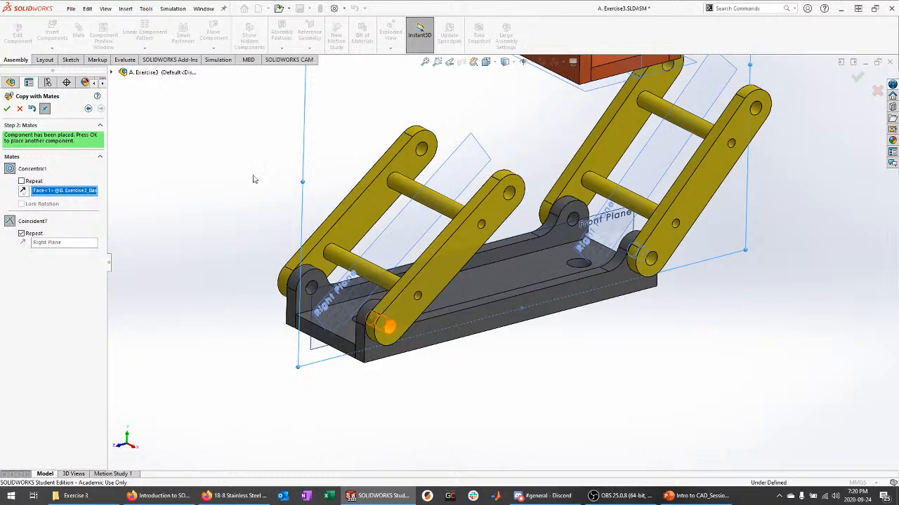
{"action": "left_click", "coordinate": [8, 109]}
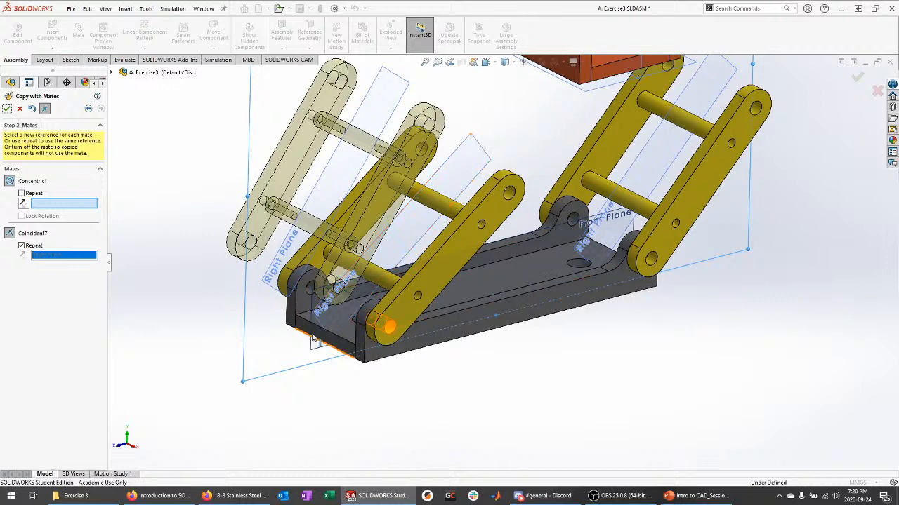
{"action": "scroll", "coordinate": [313, 341], "scroll_direction": "up", "scroll_amount": 3}
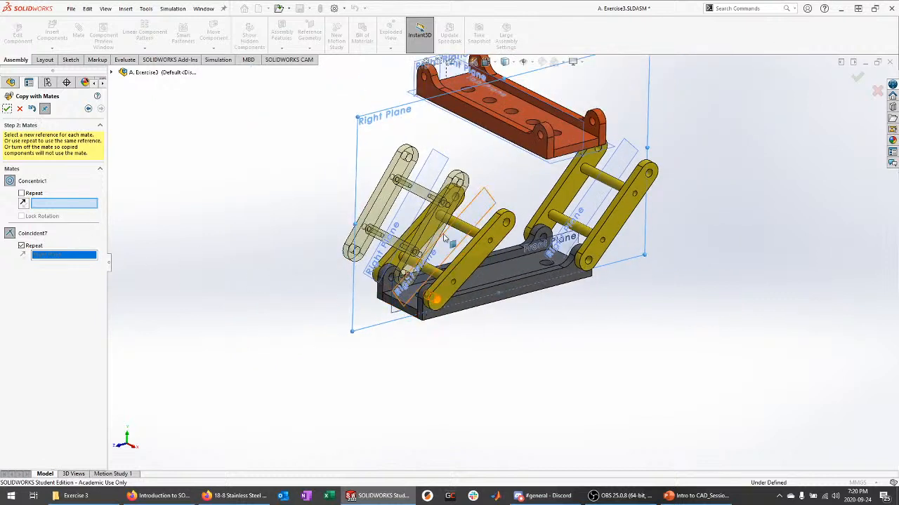
{"action": "left_click", "coordinate": [21, 110]}
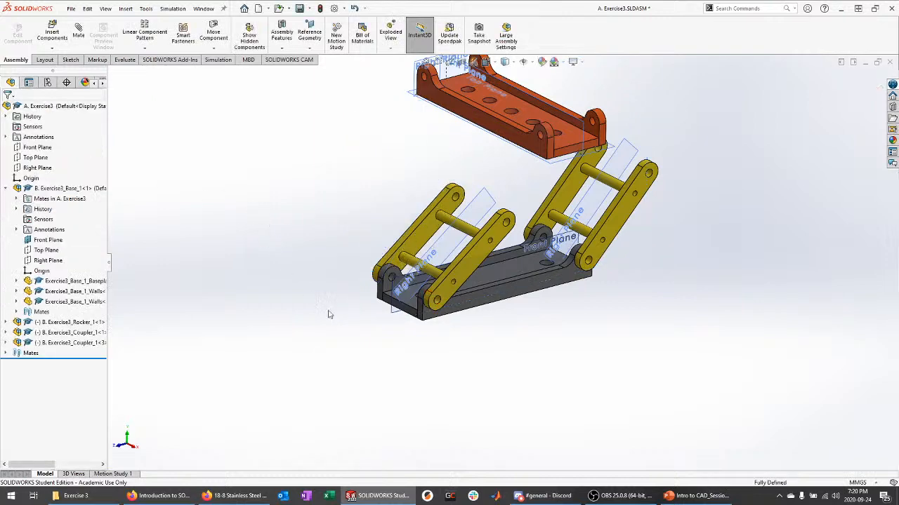
Swing both coupler subassemblies about their base holes to check how they move.
{"action": "middle_click_drag", "start_coordinate": [509, 330], "coordinate": [545, 223]}
{"action": "scroll", "coordinate": [545, 222], "scroll_direction": "down", "scroll_amount": 2}
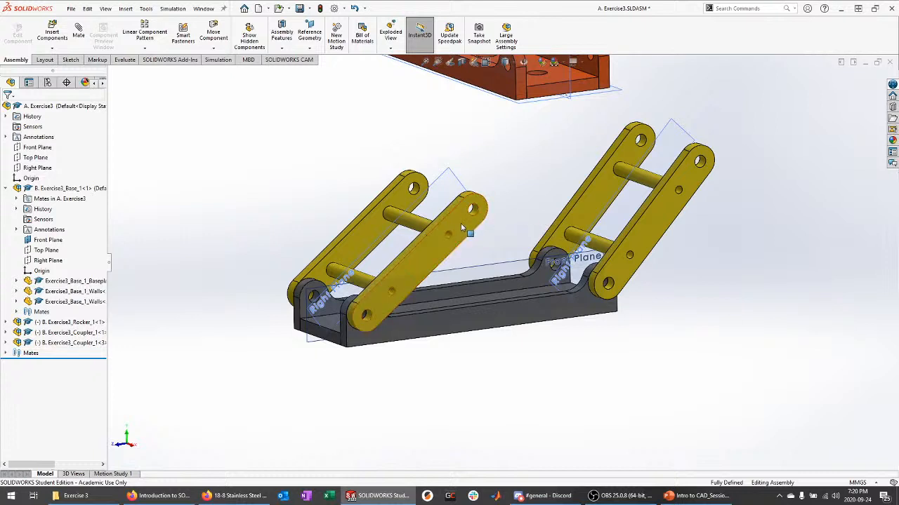
{"action": "left_click_drag", "start_coordinate": [472, 226], "coordinate": [508, 199]}
{"action": "left_click_drag", "start_coordinate": [695, 186], "coordinate": [646, 168]}
{"action": "left_click", "coordinate": [696, 249]}
{"action": "left_click_drag", "start_coordinate": [426, 204], "coordinate": [414, 200]}
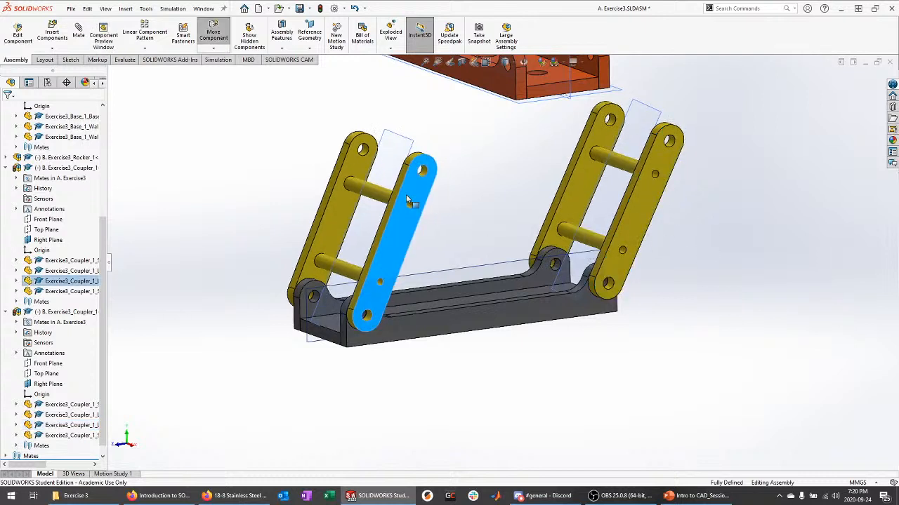
{"action": "left_click", "coordinate": [496, 379]}
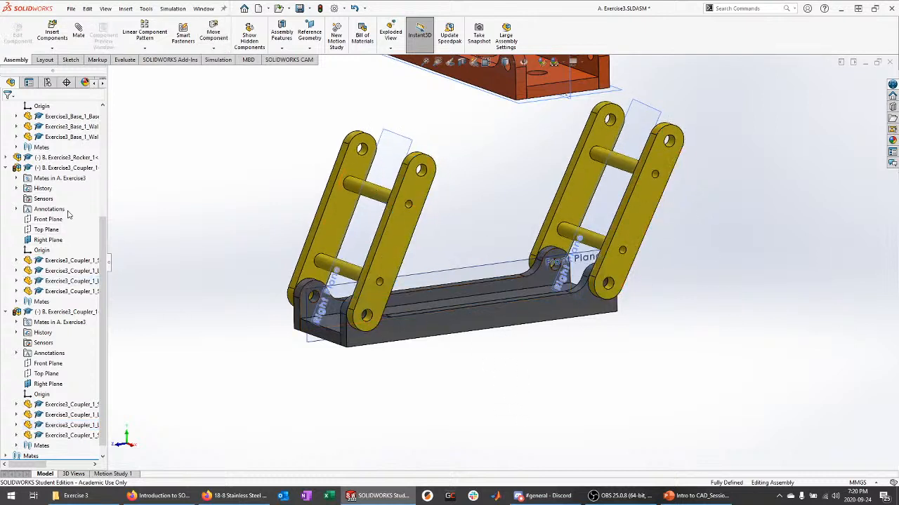
Collapse both couplers in the feature tree and swing each one back and forth on the base again.
{"action": "scroll", "coordinate": [63, 214], "scroll_direction": "up", "scroll_amount": 2}
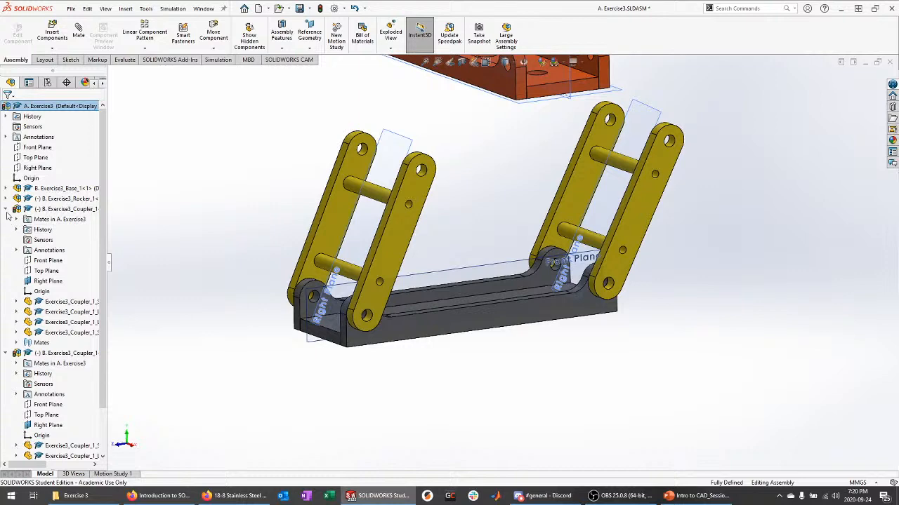
{"action": "left_click", "coordinate": [6, 209]}
{"action": "left_click", "coordinate": [6, 220]}
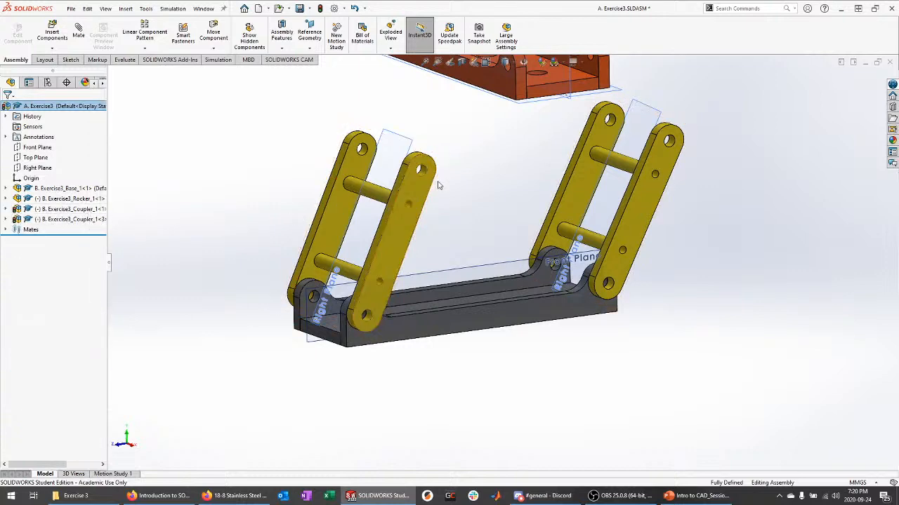
{"action": "left_click_drag", "start_coordinate": [422, 195], "coordinate": [477, 211]}
{"action": "left_click_drag", "start_coordinate": [643, 190], "coordinate": [581, 184]}
{"action": "left_click_drag", "start_coordinate": [452, 218], "coordinate": [423, 197]}
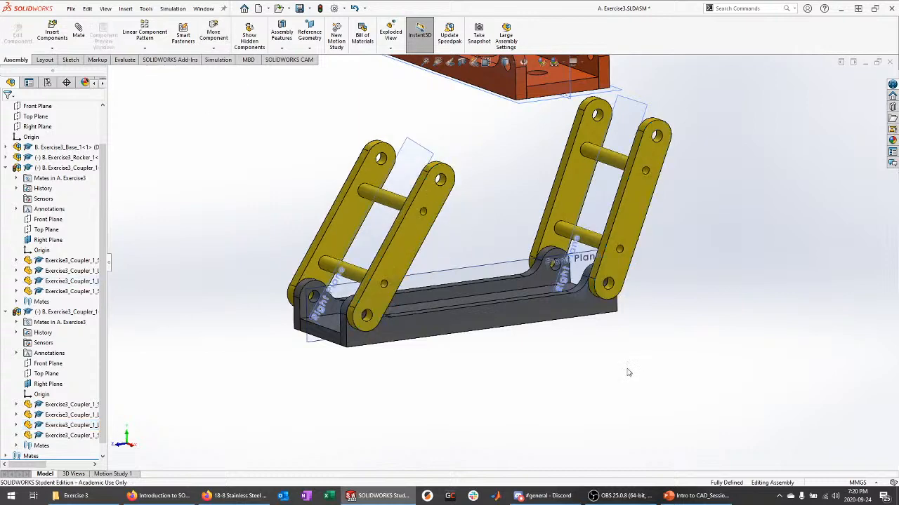
Mate the rocker subassembly's Front Plane coincident with the main assembly's Right Plane, and collapse the rocker in the feature tree.
{"action": "scroll", "coordinate": [628, 373], "scroll_direction": "up", "scroll_amount": 4}
{"action": "scroll", "coordinate": [384, 229], "scroll_direction": "down", "scroll_amount": 3}
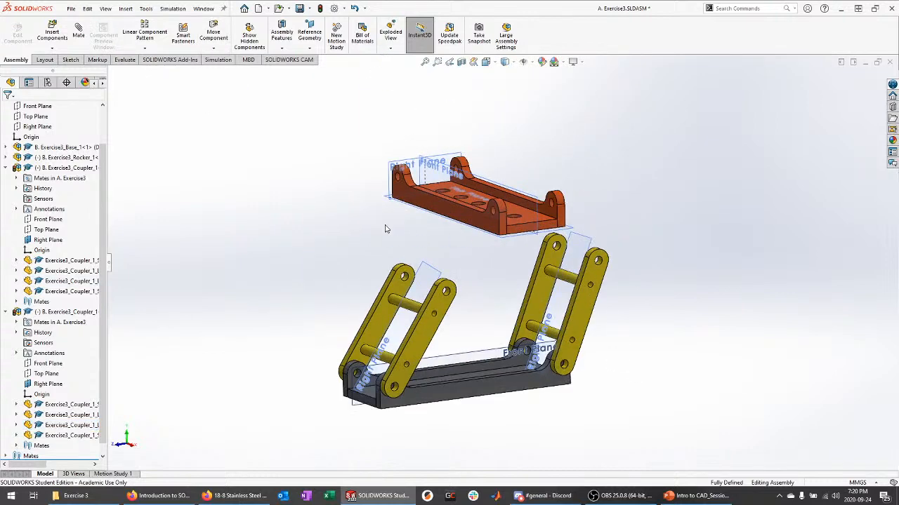
{"action": "middle_click_drag", "start_coordinate": [367, 250], "coordinate": [367, 268]}
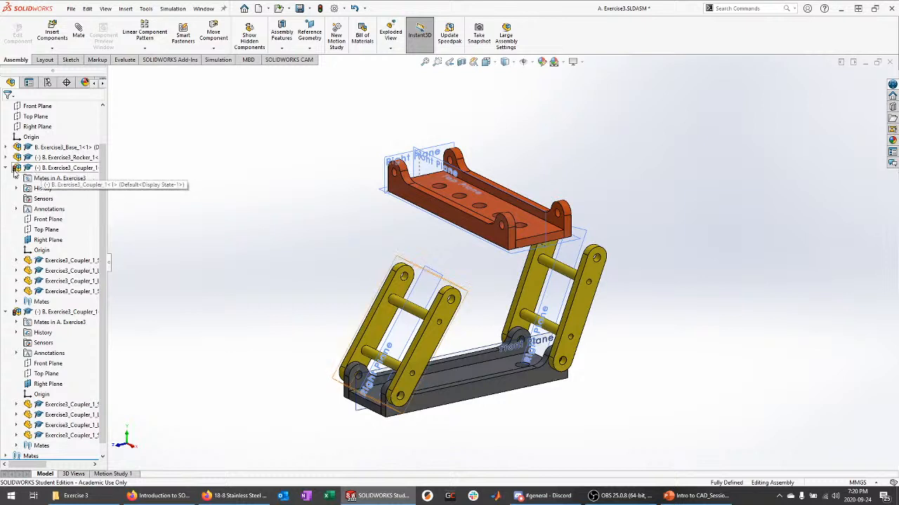
{"action": "left_click", "coordinate": [7, 169]}
{"action": "left_click", "coordinate": [14, 200]}
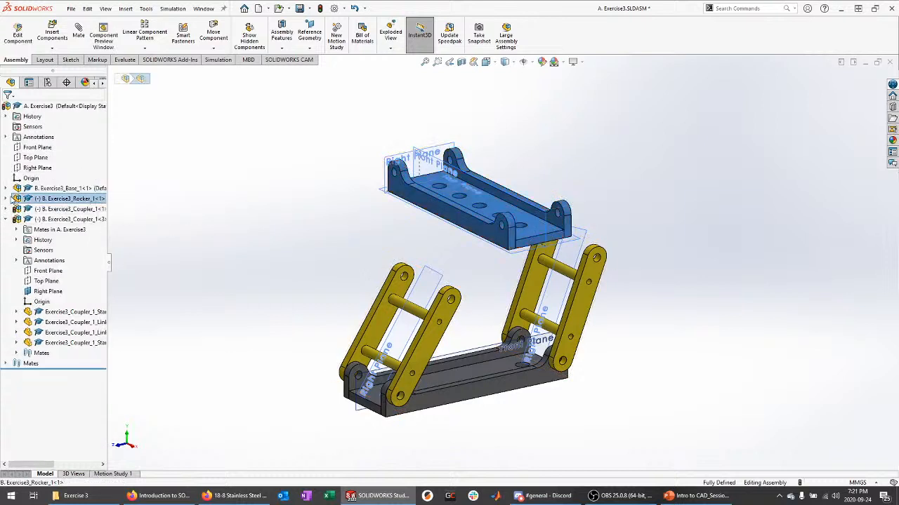
{"action": "left_click", "coordinate": [6, 199]}
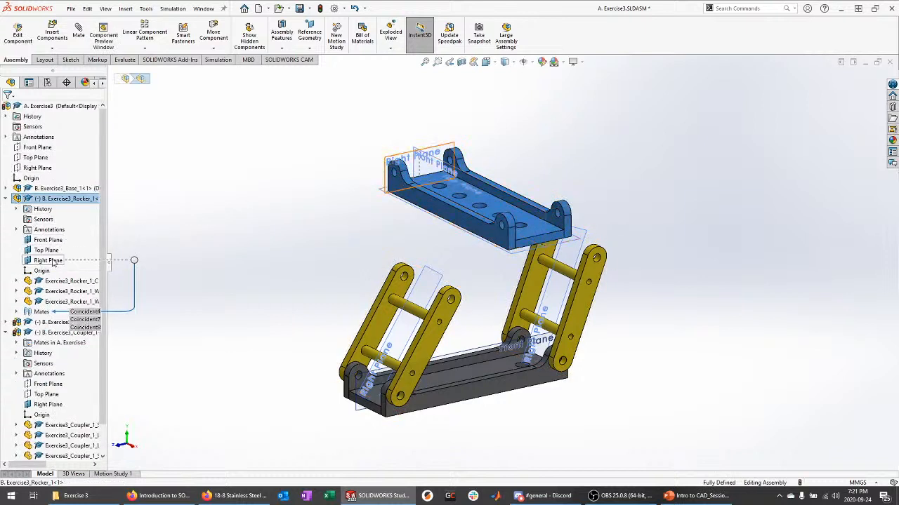
{"action": "left_click", "coordinate": [48, 240]}
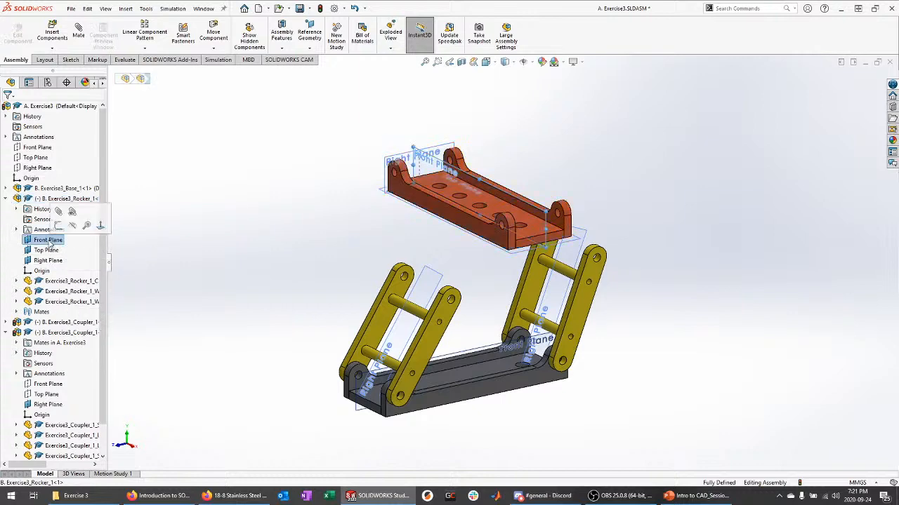
{"action": "middle_click_drag", "start_coordinate": [208, 199], "coordinate": [223, 217]}
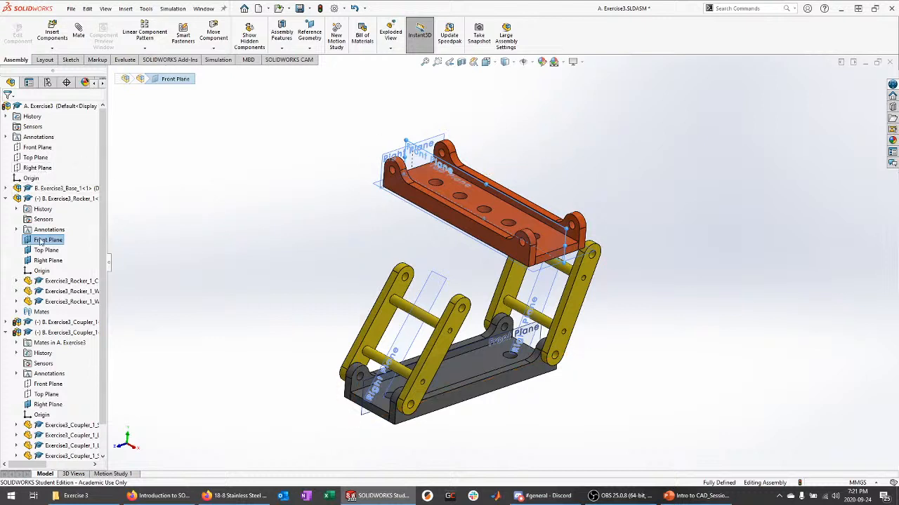
{"action": "left_click", "coordinate": [38, 169], "text": "ctrl"}
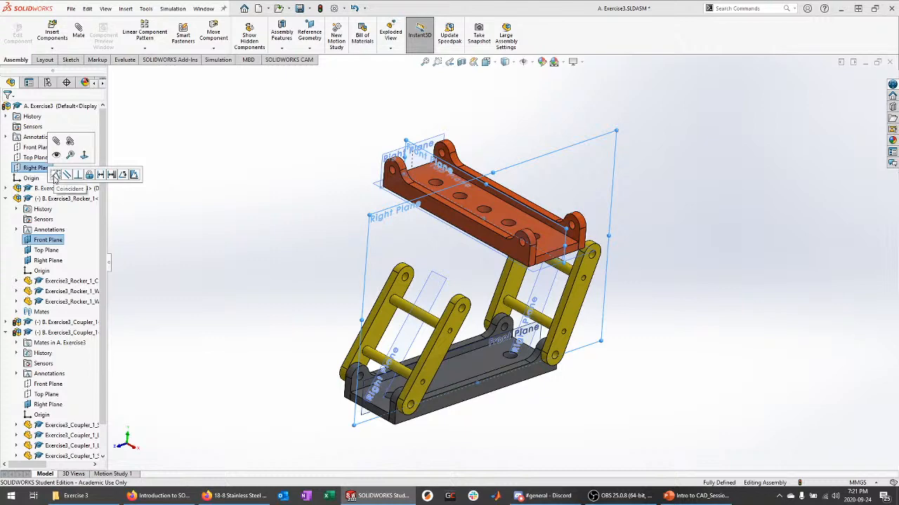
{"action": "left_click", "coordinate": [55, 175]}
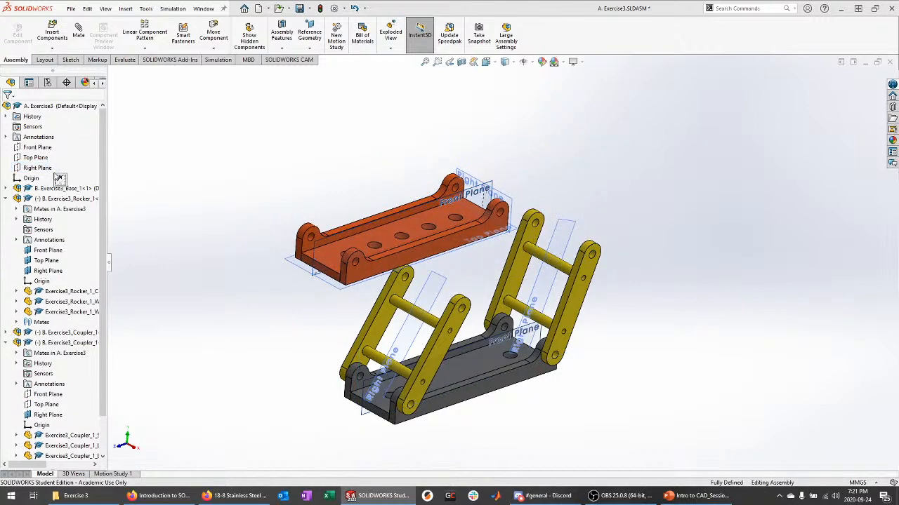
{"action": "left_click", "coordinate": [6, 199]}
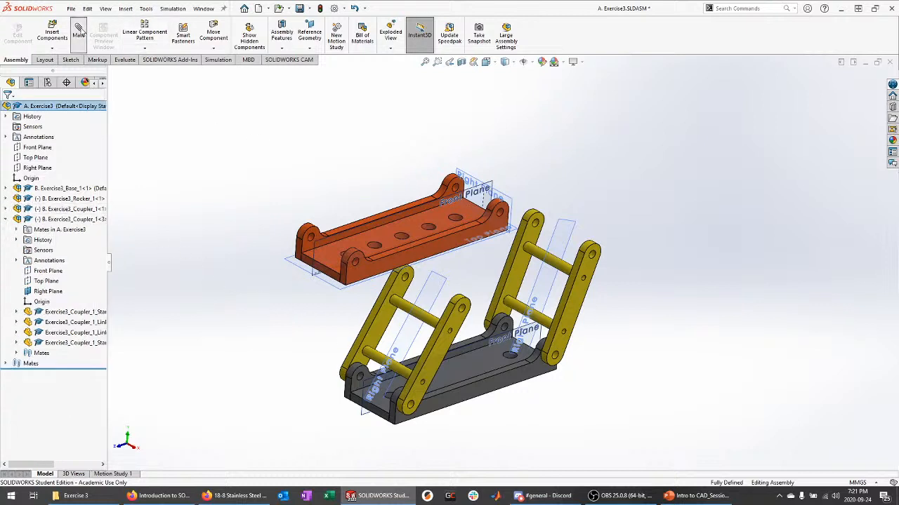
Consult the Exercise 3 four-bar linkage slide in PowerPoint and return to the SOLIDWORKS assembly.
{"action": "key", "text": "Escape"}
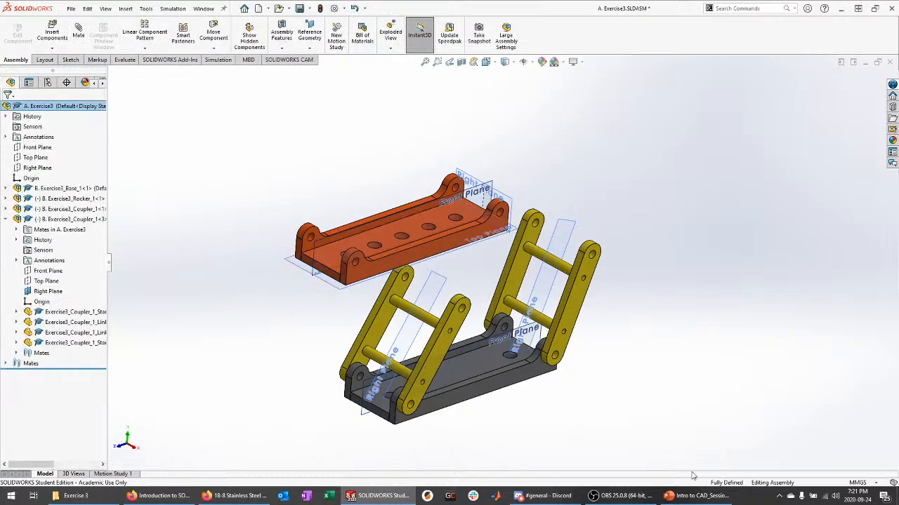
{"action": "left_click", "coordinate": [695, 496]}
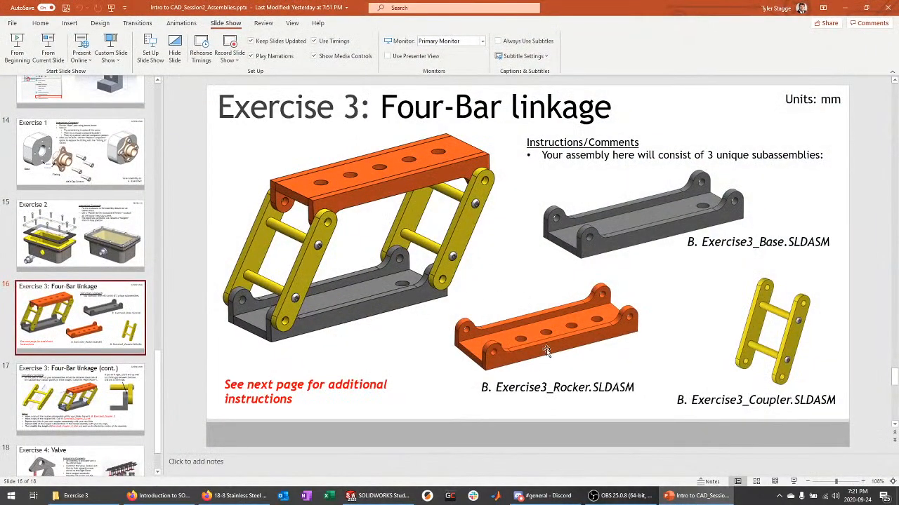
{"action": "key", "text": "alt+Tab"}
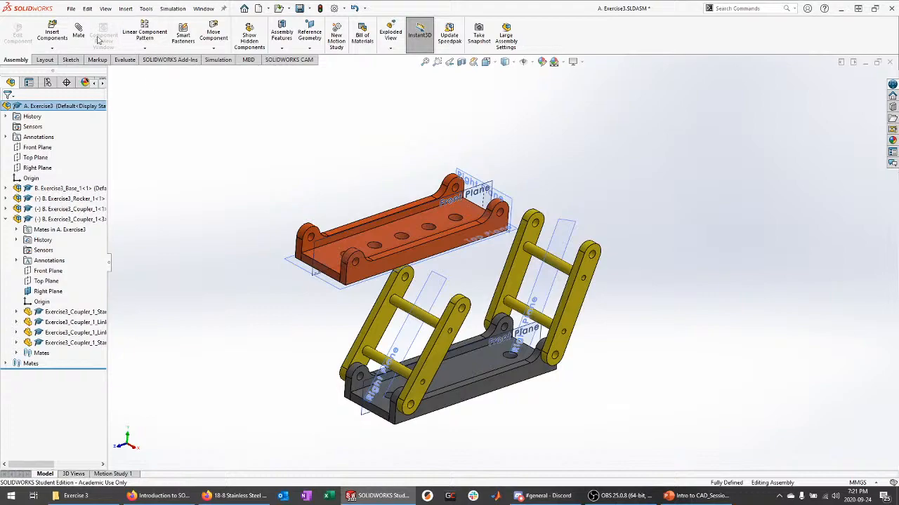
Add a concentric mate between the orange rocker's left-end wall hole and the upper hole of the right-hand yellow coupler.
{"action": "scroll", "coordinate": [351, 259], "scroll_direction": "down", "scroll_amount": 6}
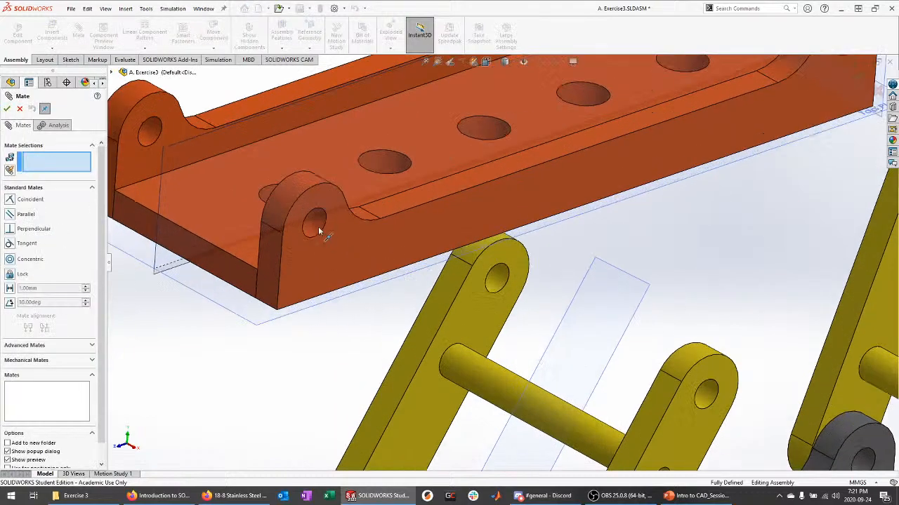
{"action": "left_click", "coordinate": [314, 229]}
{"action": "scroll", "coordinate": [313, 233], "scroll_direction": "up", "scroll_amount": 6}
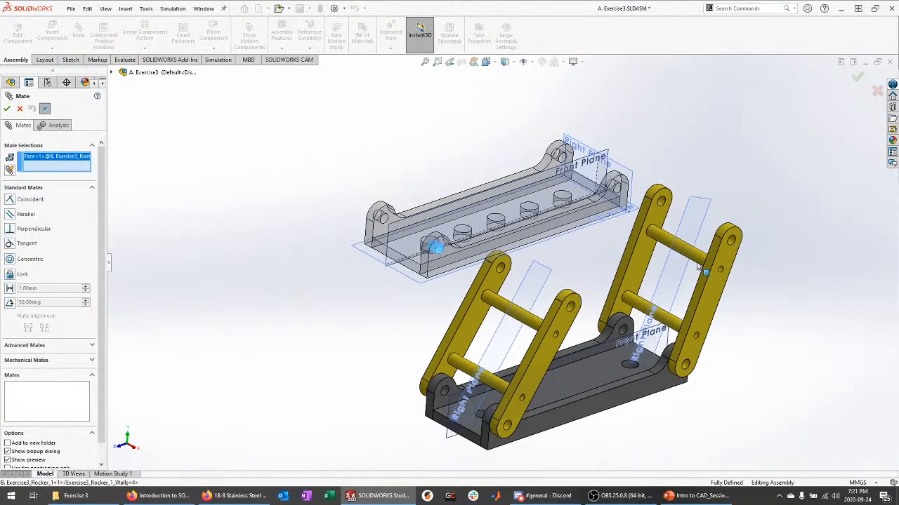
{"action": "scroll", "coordinate": [715, 247], "scroll_direction": "down", "scroll_amount": 8}
{"action": "left_click", "coordinate": [656, 226]}
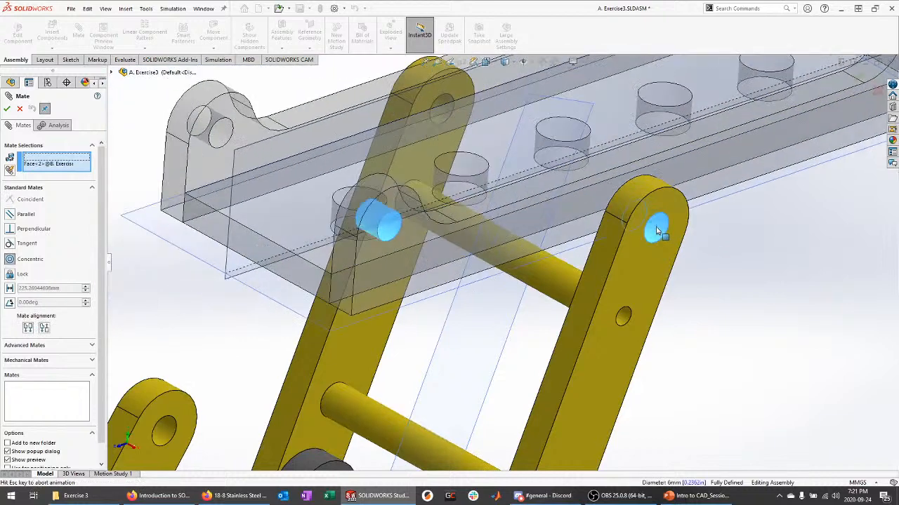
{"action": "scroll", "coordinate": [680, 311], "scroll_direction": "up", "scroll_amount": 2}
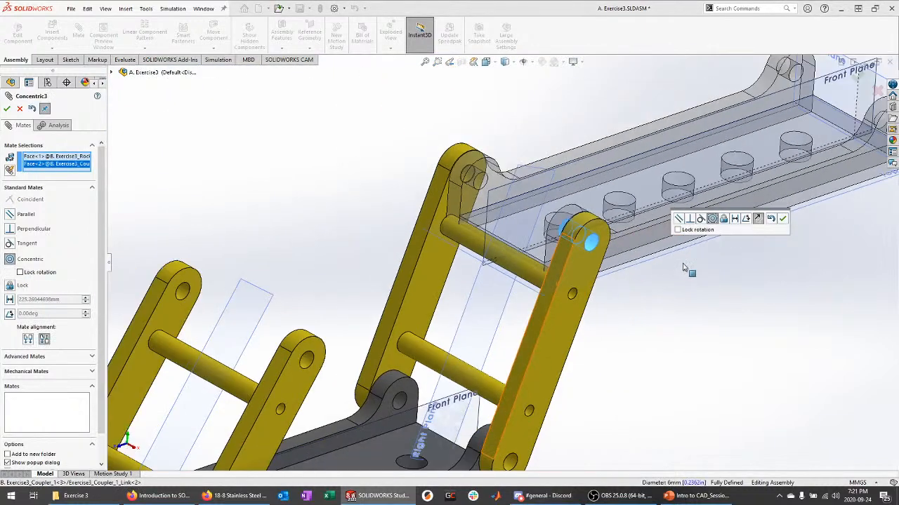
{"action": "left_click", "coordinate": [783, 219]}
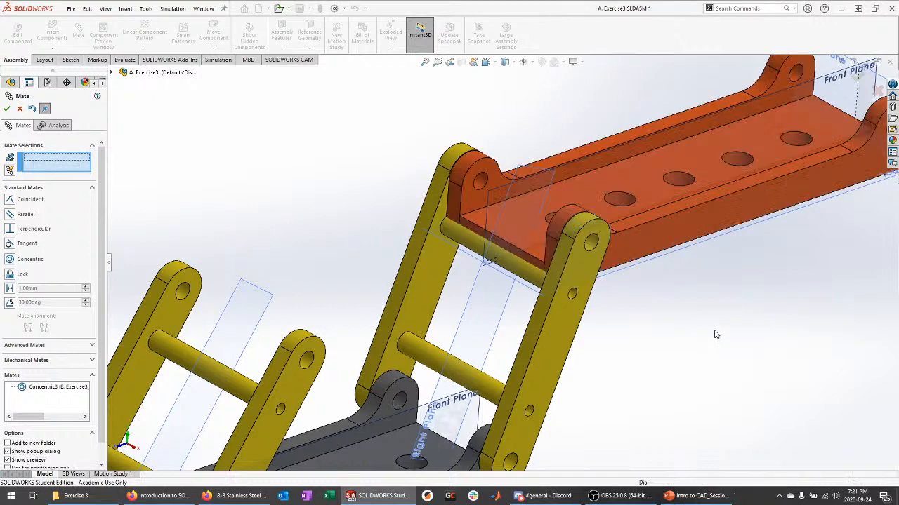
Mate the rocker's free-end hole concentric with the left coupler's upper hole, and swing the linkage into a parallelogram above the base.
{"action": "scroll", "coordinate": [681, 283], "scroll_direction": "up", "scroll_amount": 5}
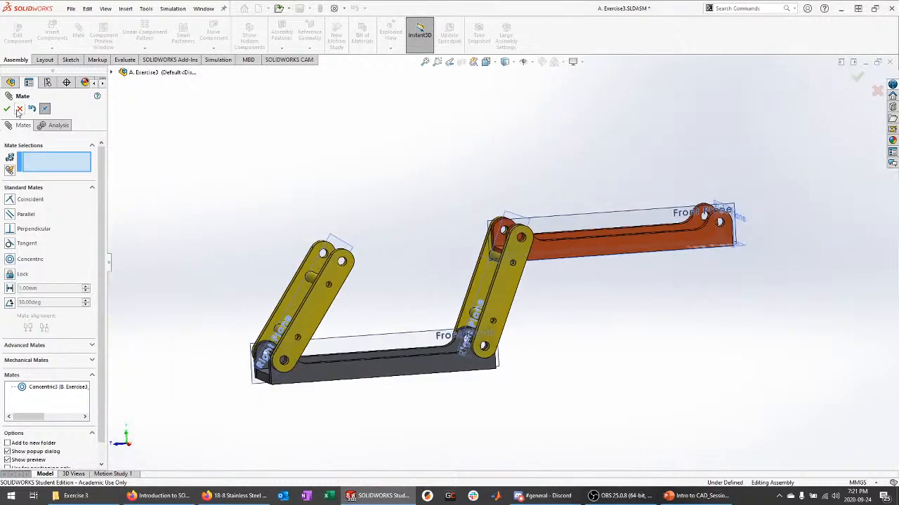
{"action": "middle_click_drag", "start_coordinate": [127, 178], "coordinate": [353, 221]}
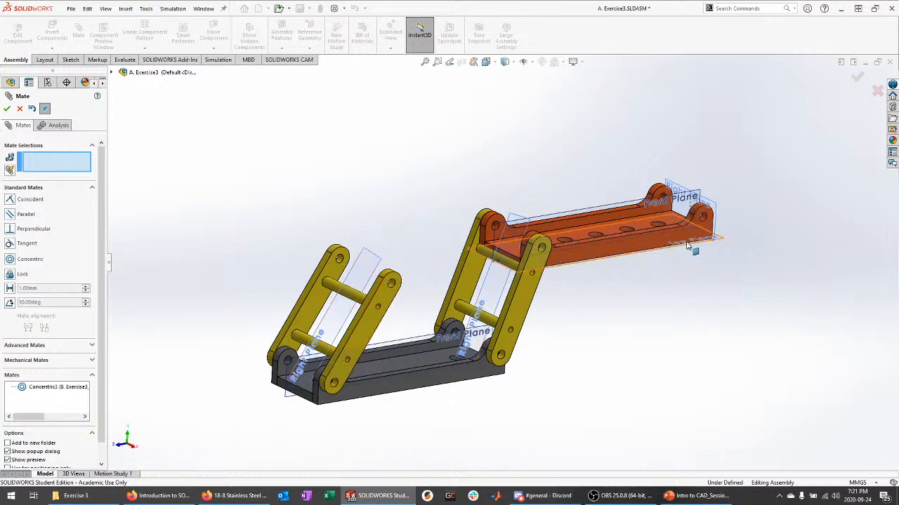
{"action": "scroll", "coordinate": [674, 235], "scroll_direction": "down", "scroll_amount": 5}
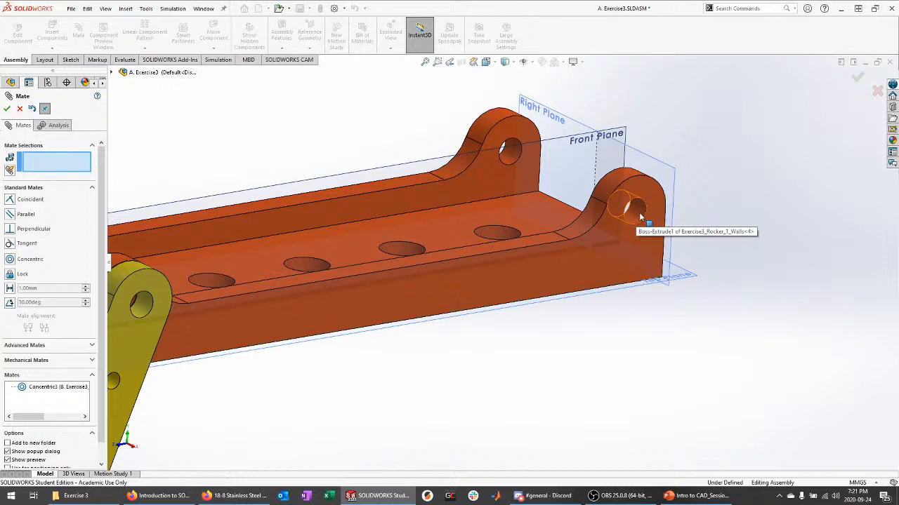
{"action": "left_click", "coordinate": [639, 215]}
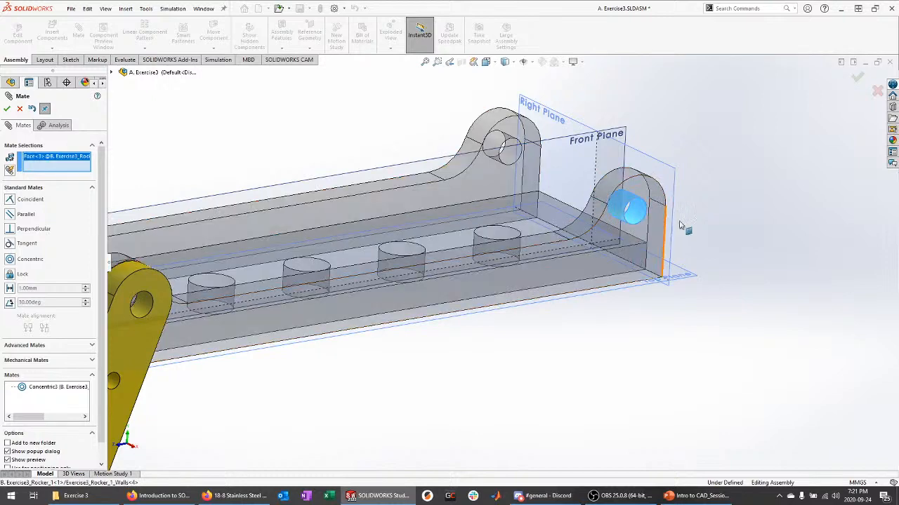
{"action": "scroll", "coordinate": [780, 217], "scroll_direction": "up", "scroll_amount": 5}
{"action": "scroll", "coordinate": [385, 285], "scroll_direction": "down", "scroll_amount": 3}
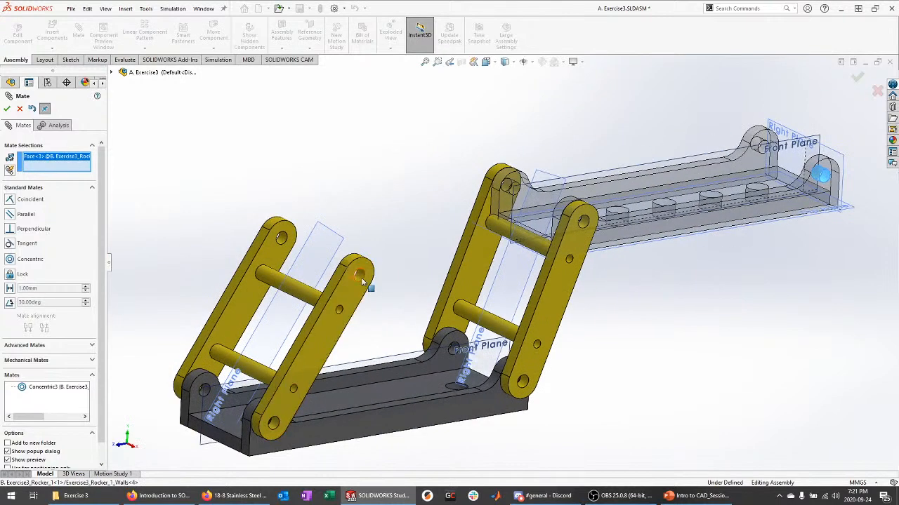
{"action": "left_click", "coordinate": [362, 281]}
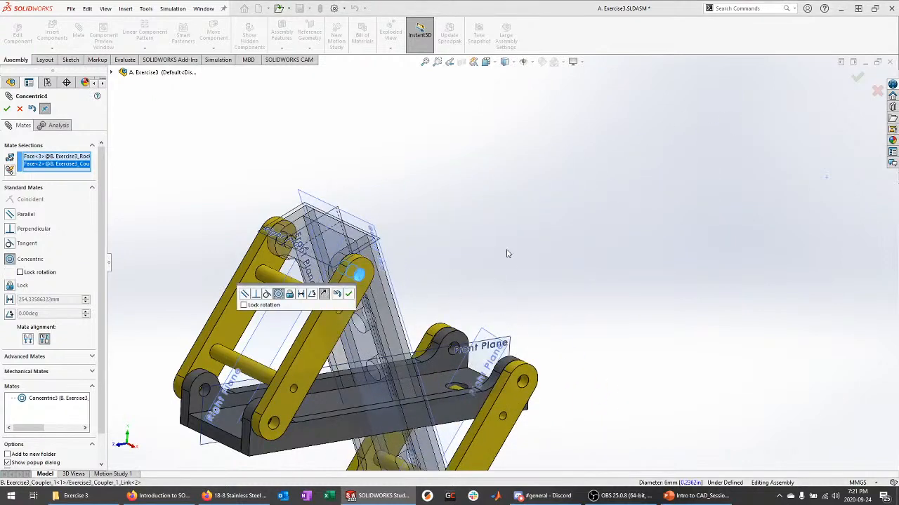
{"action": "scroll", "coordinate": [508, 253], "scroll_direction": "up", "scroll_amount": 2}
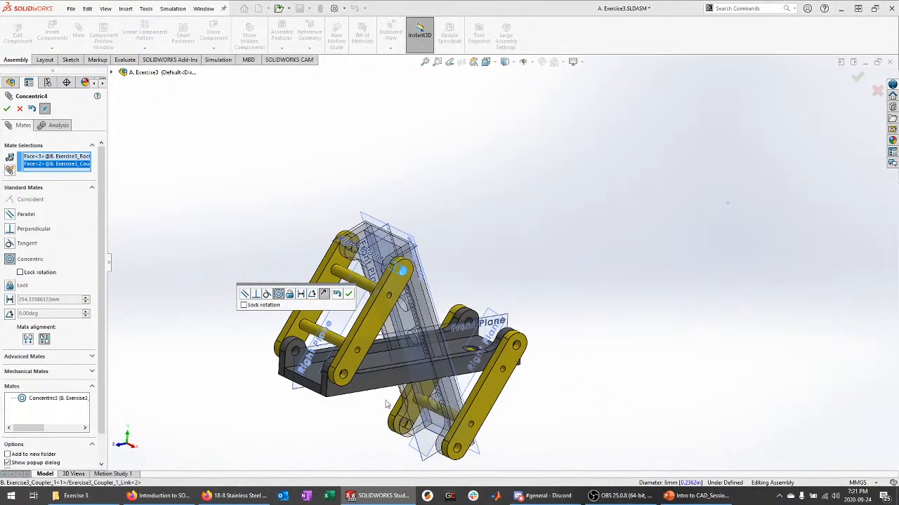
{"action": "middle_click_drag", "start_coordinate": [359, 460], "coordinate": [332, 433]}
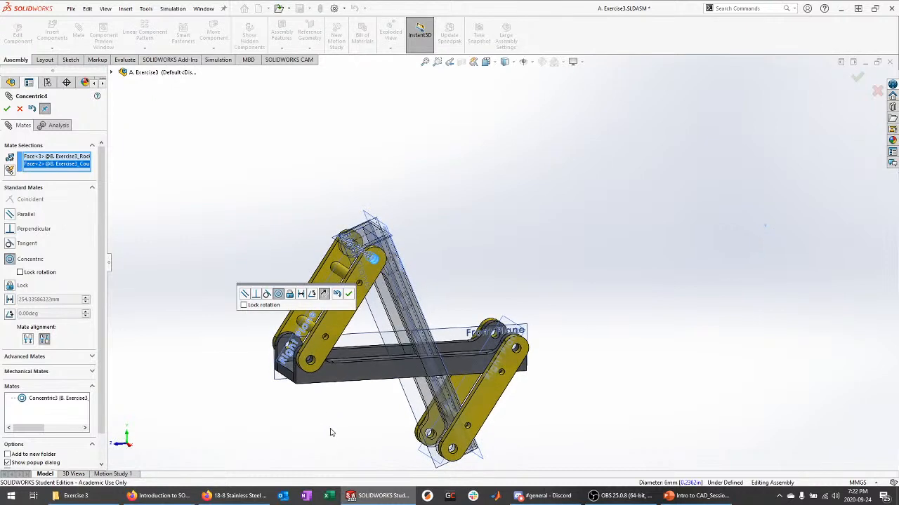
{"action": "left_click", "coordinate": [348, 294]}
{"action": "left_click_drag", "start_coordinate": [394, 273], "coordinate": [634, 345]}
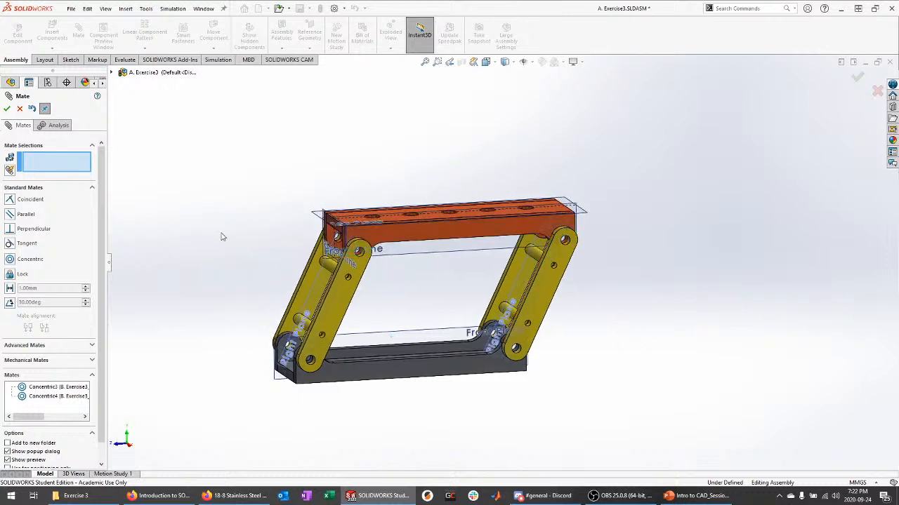
{"action": "left_click", "coordinate": [20, 108]}
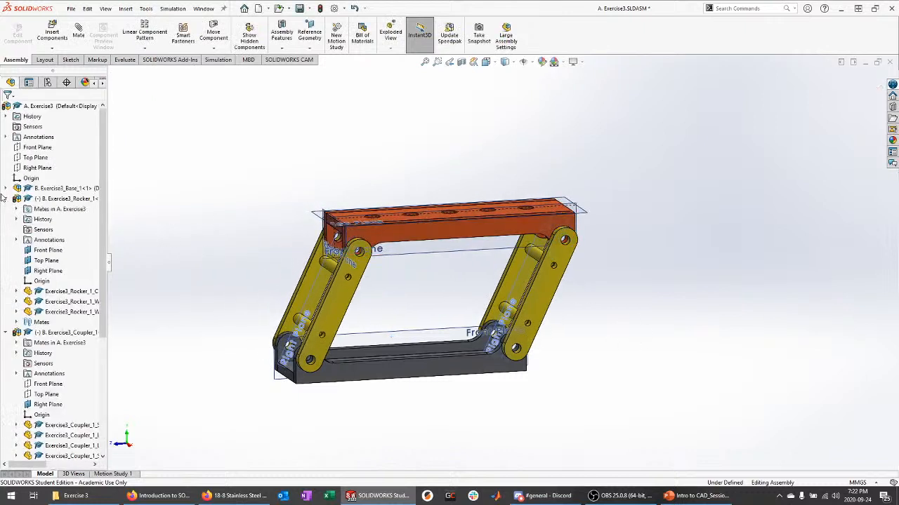
Collapse the expanded components in the tree and swing the couplers to a nearly upright position to check the linkage's motion.
{"action": "left_click", "coordinate": [6, 199]}
{"action": "left_click", "coordinate": [6, 209]}
{"action": "left_click", "coordinate": [5, 219]}
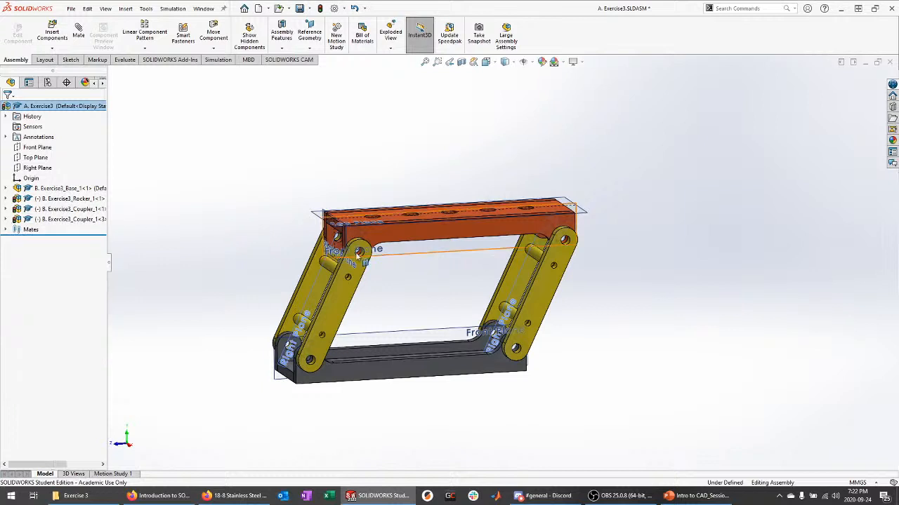
{"action": "middle_click_drag", "start_coordinate": [377, 257], "coordinate": [389, 265]}
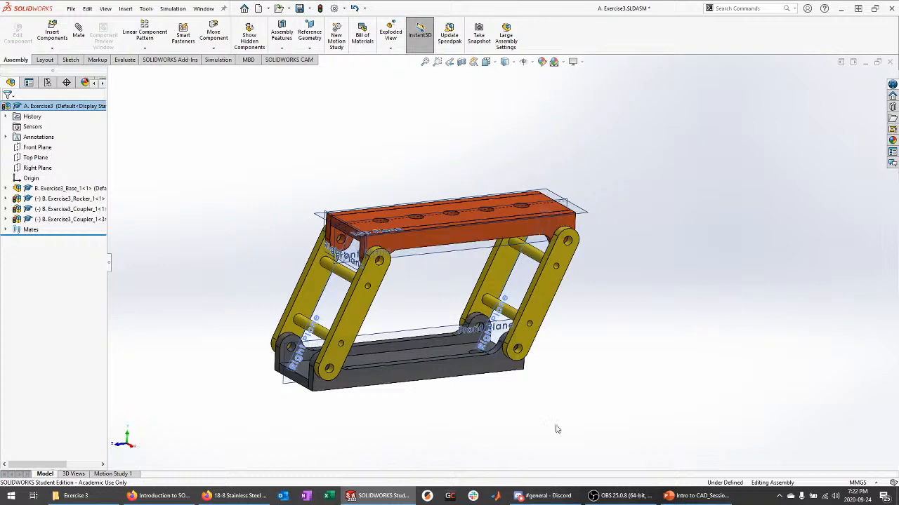
{"action": "left_click_drag", "start_coordinate": [374, 242], "coordinate": [357, 297]}
{"action": "left_click", "coordinate": [357, 297]}
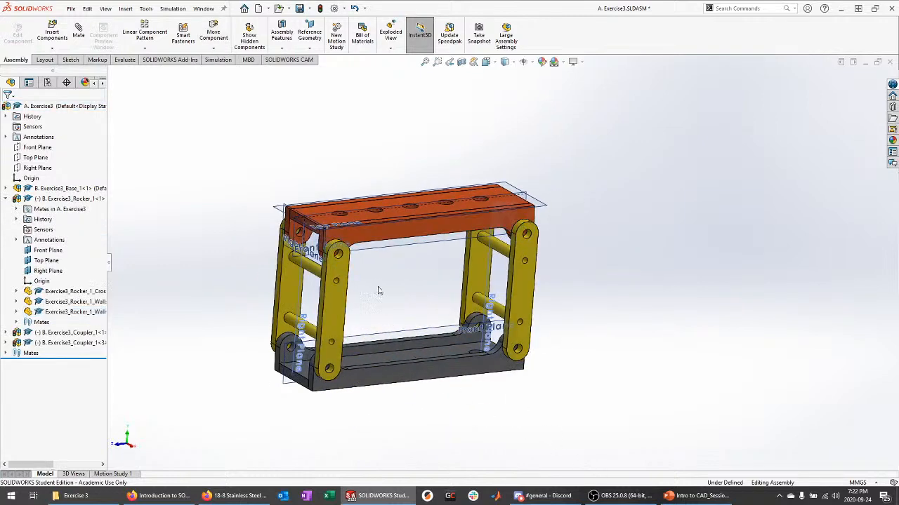
{"action": "middle_click_drag", "start_coordinate": [377, 291], "coordinate": [641, 417]}
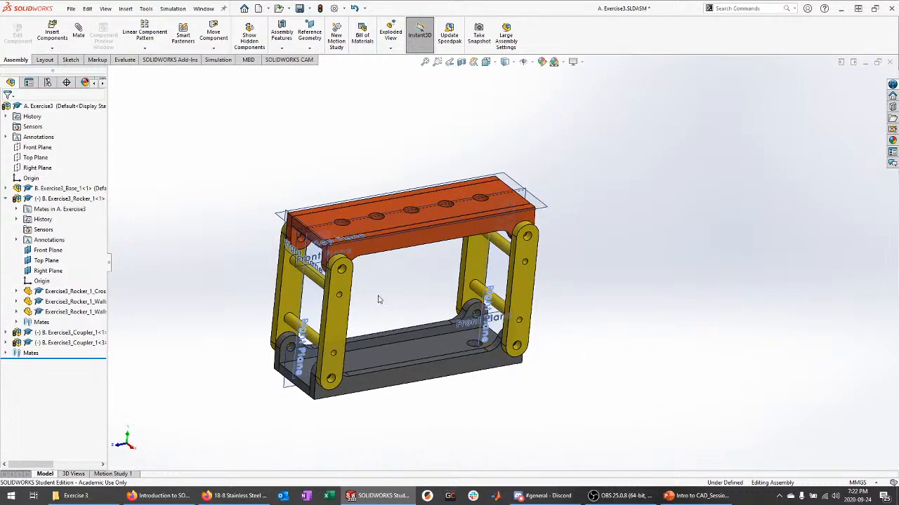
{"action": "middle_click_drag", "start_coordinate": [378, 300], "coordinate": [474, 310]}
{"action": "scroll", "coordinate": [364, 309], "scroll_direction": "down", "scroll_amount": 2}
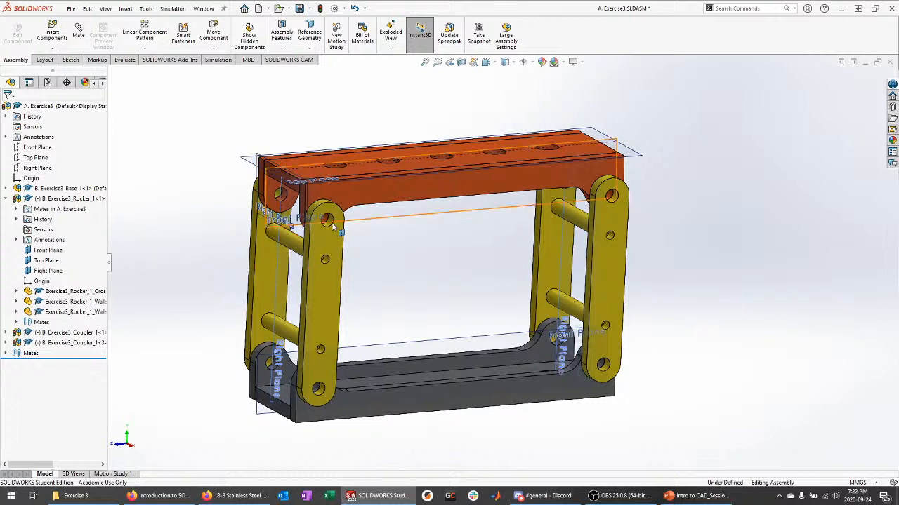
Delete the rocker's Concentric4 mate to the left coupler from its list of assembly mates.
{"action": "left_click", "coordinate": [6, 199]}
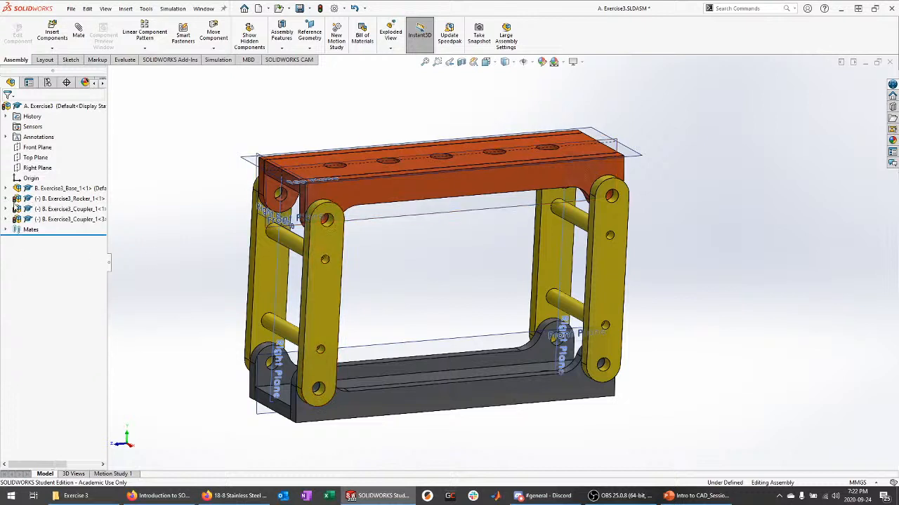
{"action": "left_click", "coordinate": [63, 198]}
{"action": "left_click", "coordinate": [5, 200]}
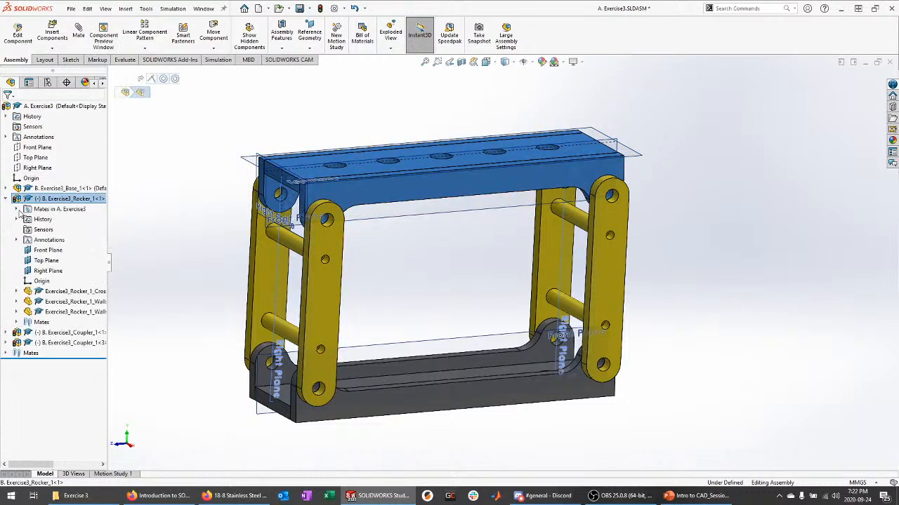
{"action": "left_click", "coordinate": [17, 209]}
{"action": "left_click", "coordinate": [71, 240]}
{"action": "right_click", "coordinate": [71, 240]}
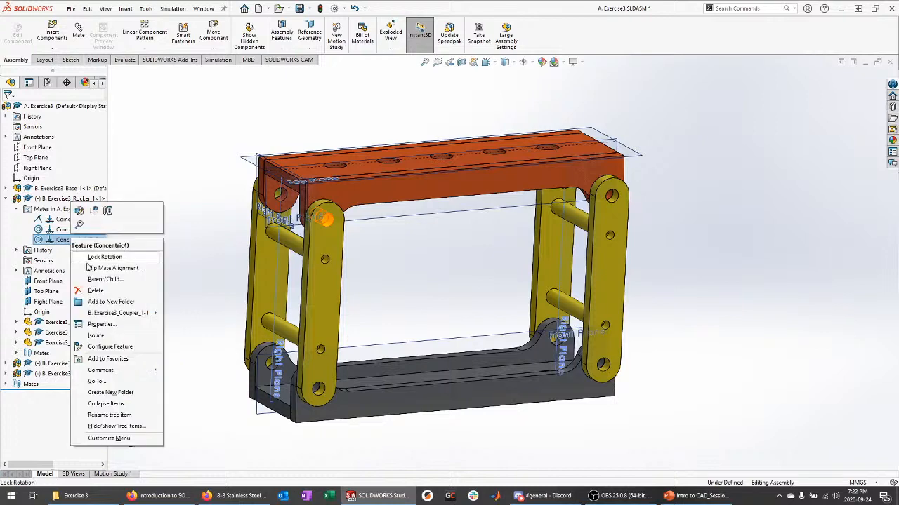
{"action": "left_click", "coordinate": [116, 292]}
{"action": "left_click", "coordinate": [507, 205]}
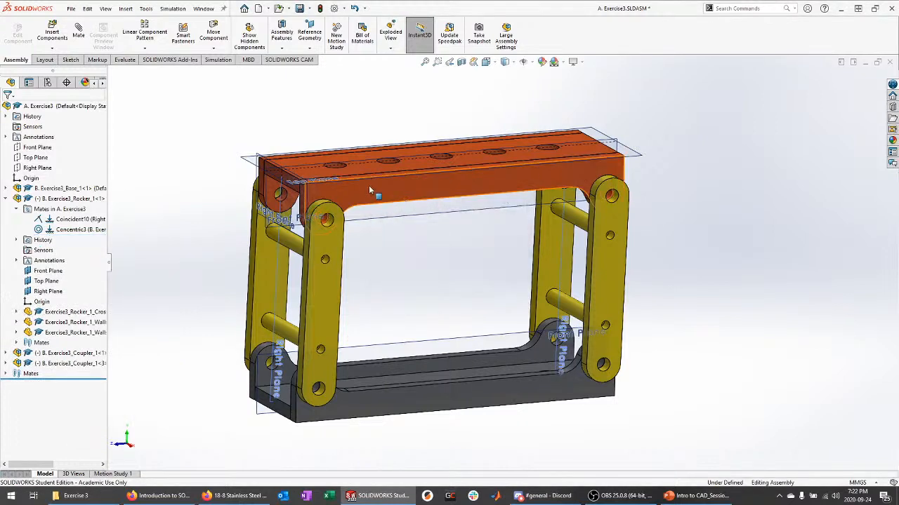
Swing the rocker's free end upward and tilt the left coupler outward so that the two are apart.
{"action": "left_click_drag", "start_coordinate": [370, 189], "coordinate": [419, 132]}
{"action": "left_click_drag", "start_coordinate": [326, 239], "coordinate": [256, 230]}
{"action": "left_click_drag", "start_coordinate": [369, 150], "coordinate": [365, 92]}
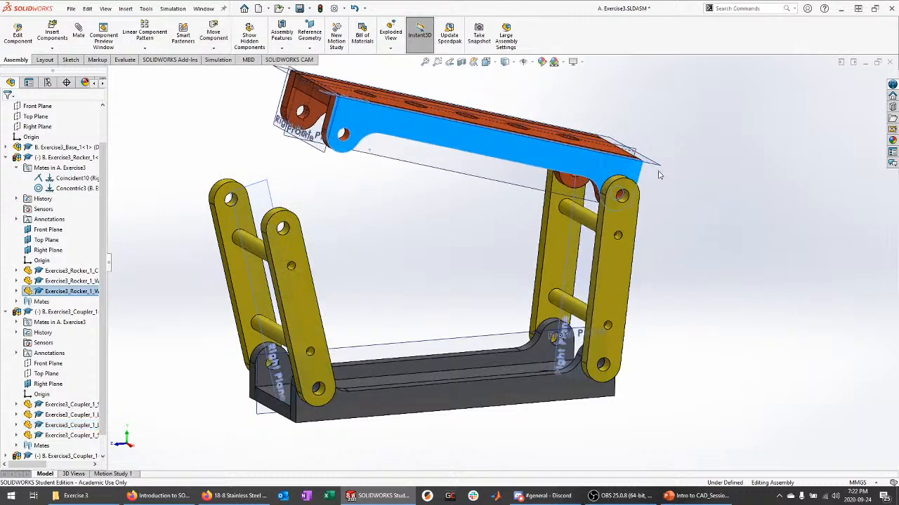
{"action": "left_click", "coordinate": [330, 208]}
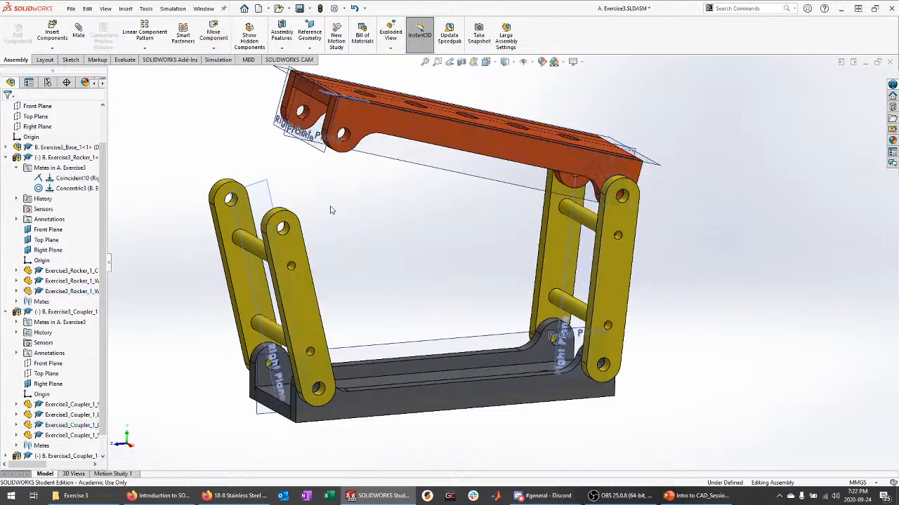
Add a concentric mate between the left coupler's upper hole and the raised rocker's free-end hole.
{"action": "middle_click_drag", "start_coordinate": [331, 208], "coordinate": [335, 237]}
{"action": "scroll", "coordinate": [266, 199], "scroll_direction": "down", "scroll_amount": 1}
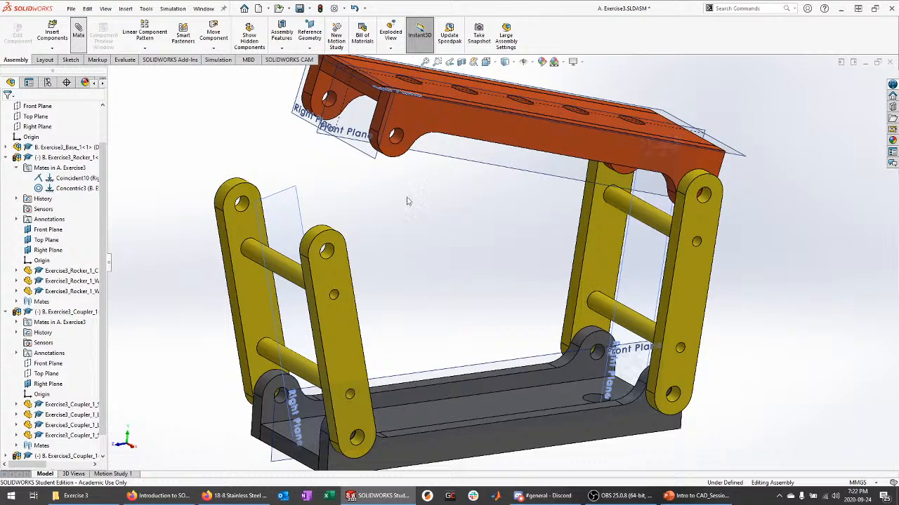
{"action": "left_click", "coordinate": [327, 251]}
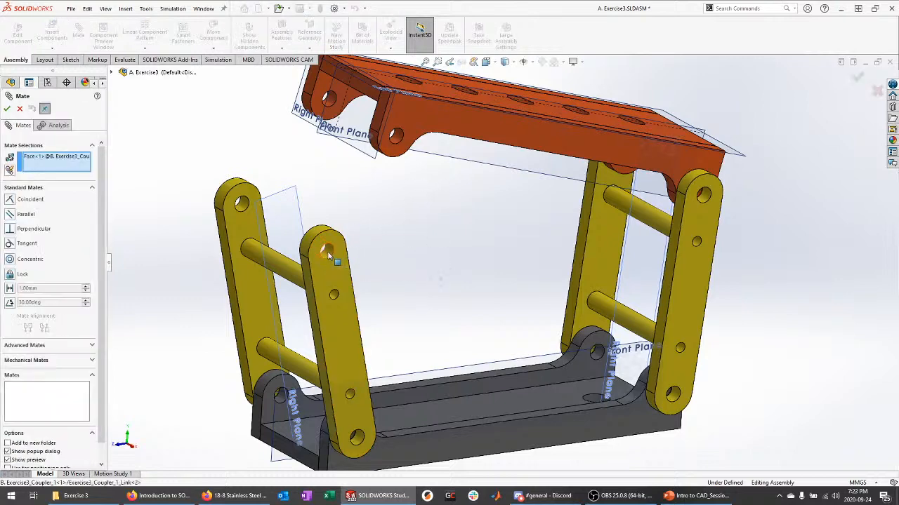
{"action": "left_click", "coordinate": [397, 143]}
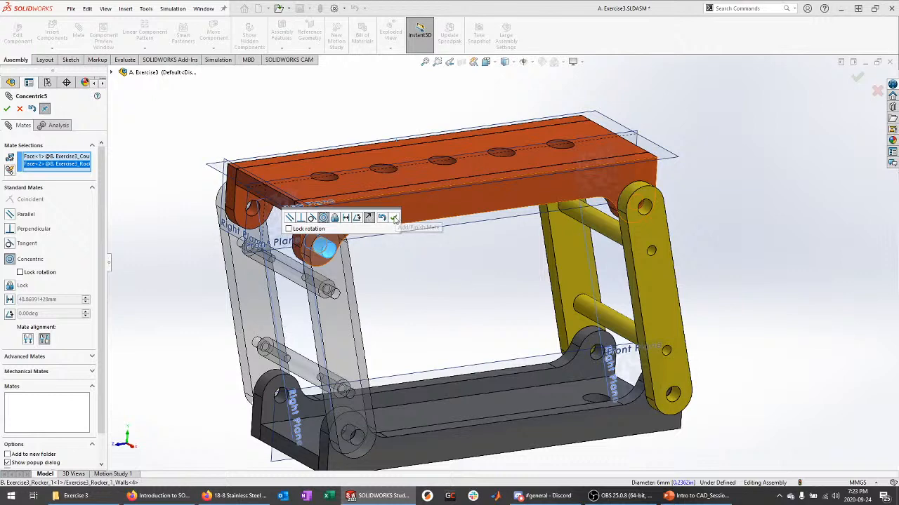
{"action": "left_click", "coordinate": [395, 218]}
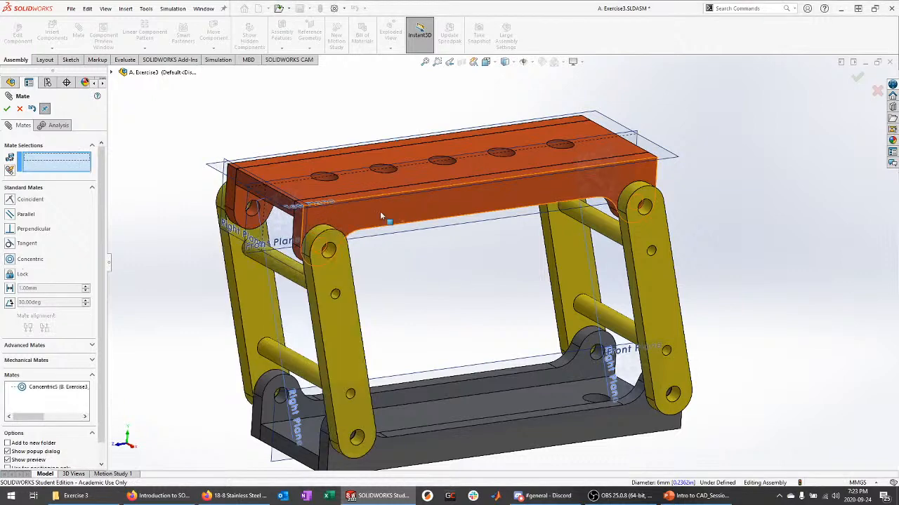
{"action": "left_click", "coordinate": [7, 109]}
Hide the rocker subassembly's Front, Top and Right planes.
{"action": "scroll", "coordinate": [212, 183], "scroll_direction": "up", "scroll_amount": 2}
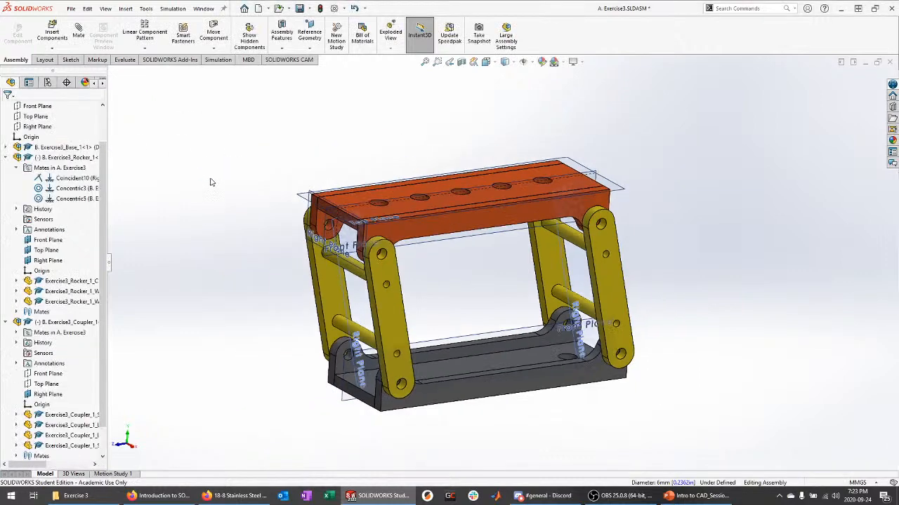
{"action": "left_click", "coordinate": [48, 239]}
{"action": "left_click", "coordinate": [48, 261], "text": "shift"}
{"action": "left_click", "coordinate": [60, 242]}
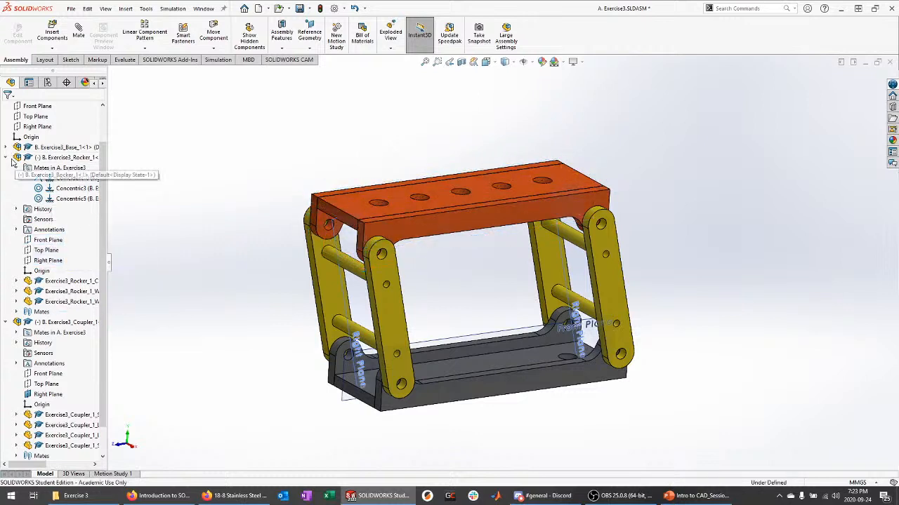
Hide the Right Plane of the first coupler subassembly and the Front Plane of the base subassembly.
{"action": "left_click", "coordinate": [49, 281]}
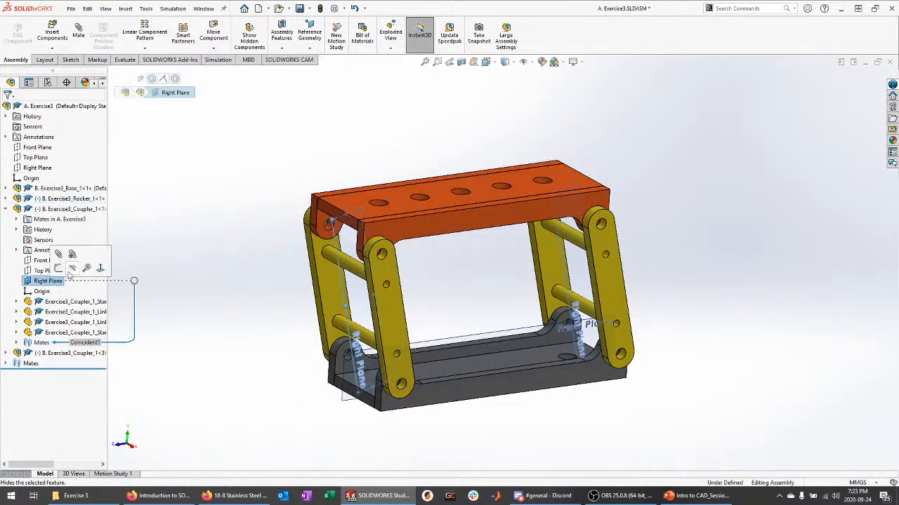
{"action": "left_click", "coordinate": [6, 210]}
{"action": "left_click", "coordinate": [6, 188]}
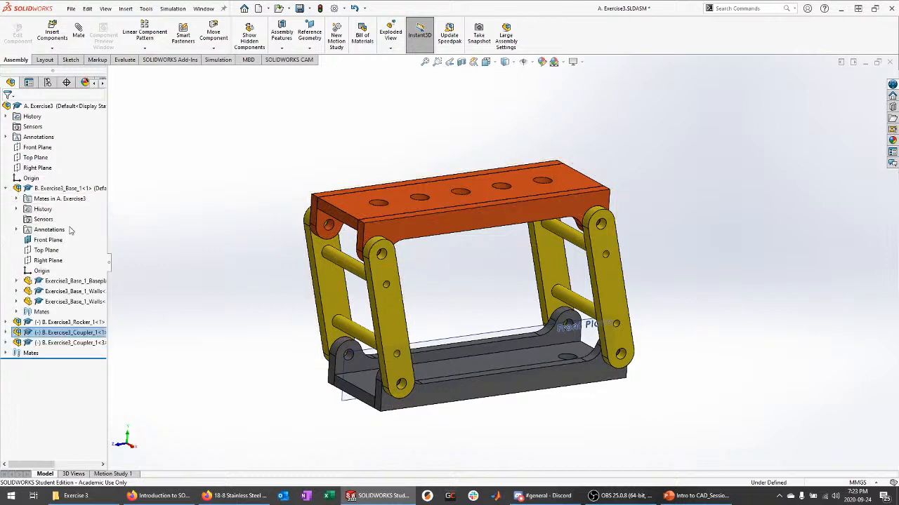
{"action": "left_click", "coordinate": [48, 239]}
{"action": "left_click", "coordinate": [72, 227]}
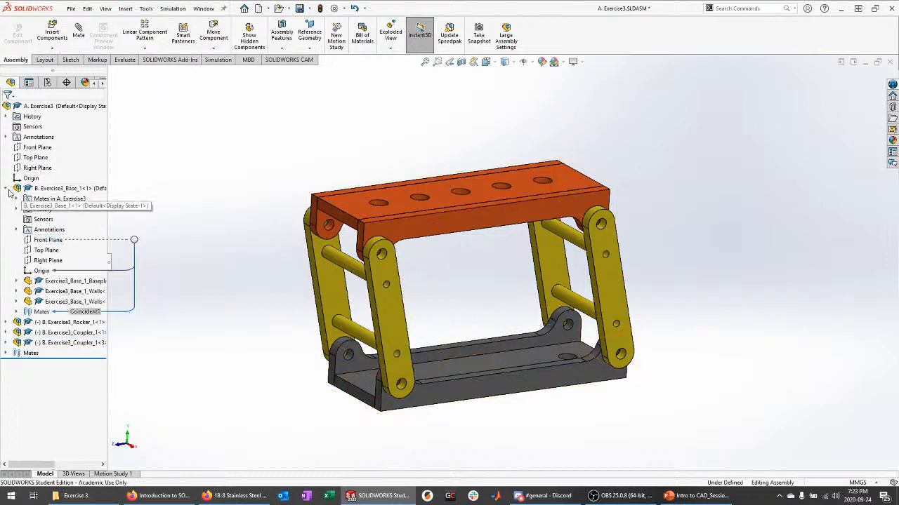
Swing the linkage by its rocker and compare it with the Exercise 3 four-bar linkage slide in PowerPoint.
{"action": "middle_click_drag", "start_coordinate": [210, 233], "coordinate": [215, 215]}
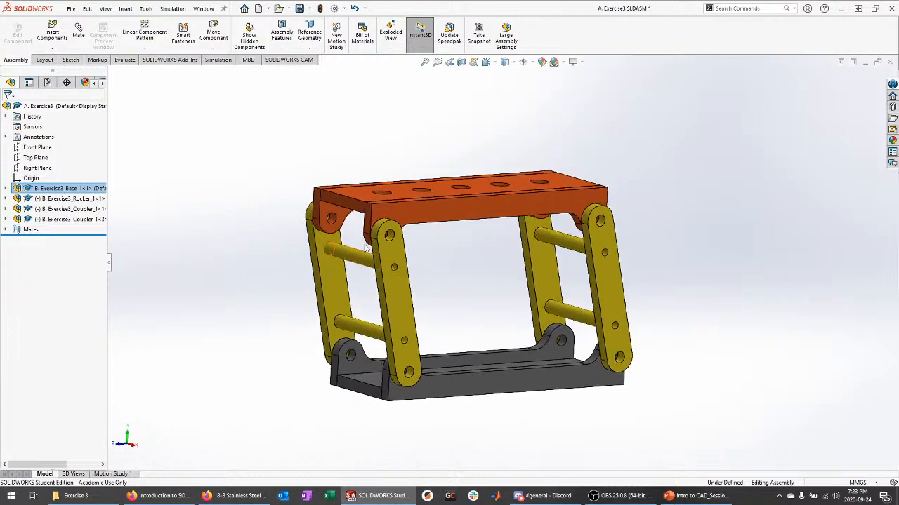
{"action": "mouse_move", "coordinate": [471, 217]}
{"action": "left_mouse_down"}
{"action": "mouse_move", "coordinate": [494, 211]}
{"action": "mouse_move", "coordinate": [534, 223]}
{"action": "mouse_move", "coordinate": [361, 272]}
{"action": "mouse_move", "coordinate": [368, 263]}
{"action": "mouse_move", "coordinate": [590, 284]}
{"action": "mouse_move", "coordinate": [478, 232]}
{"action": "left_mouse_up"}
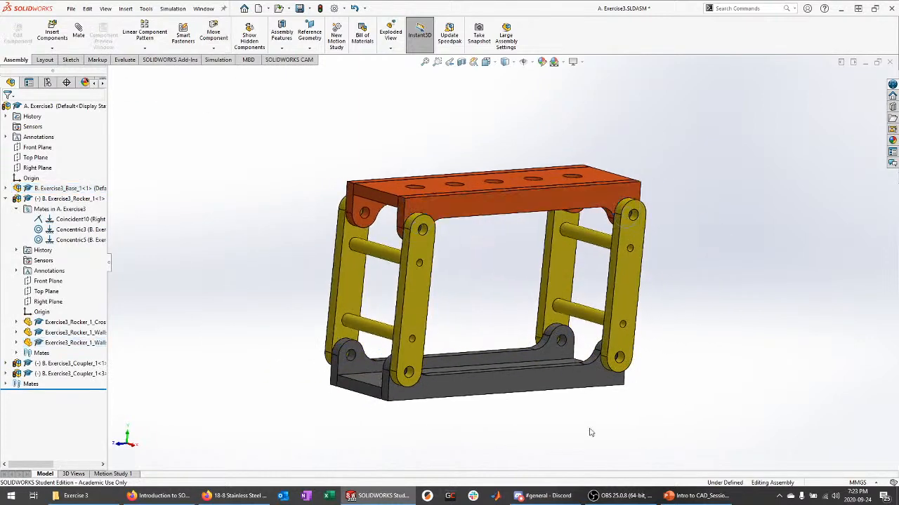
{"action": "left_click", "coordinate": [667, 496]}
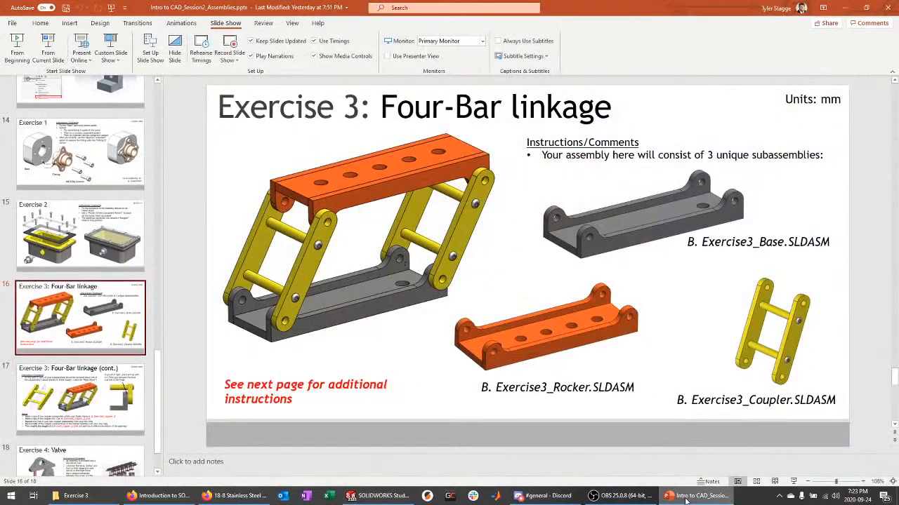
{"action": "left_click", "coordinate": [379, 496]}
{"action": "left_click", "coordinate": [8, 198]}
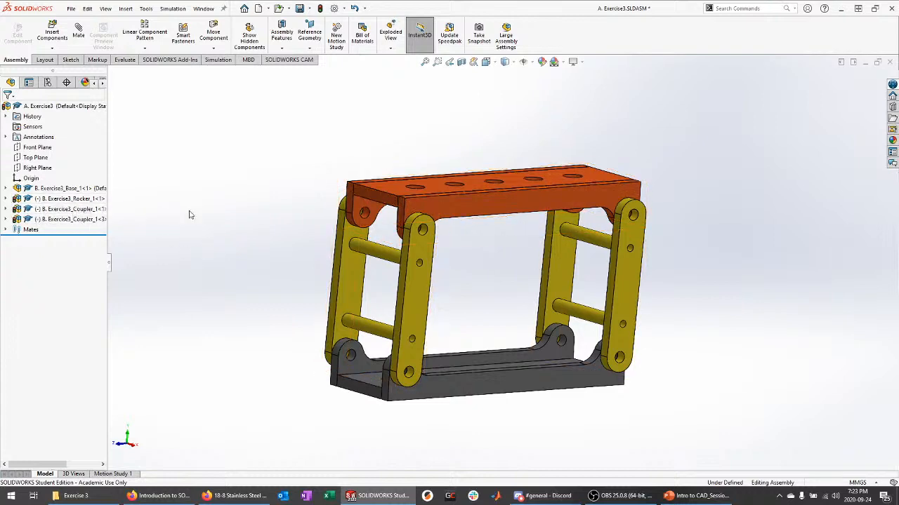
Test the linkage's motion by lowering the rocker sideways and swinging the left coupler back to nearly upright.
{"action": "left_click_drag", "start_coordinate": [433, 225], "coordinate": [497, 255]}
{"action": "left_click", "coordinate": [275, 241]}
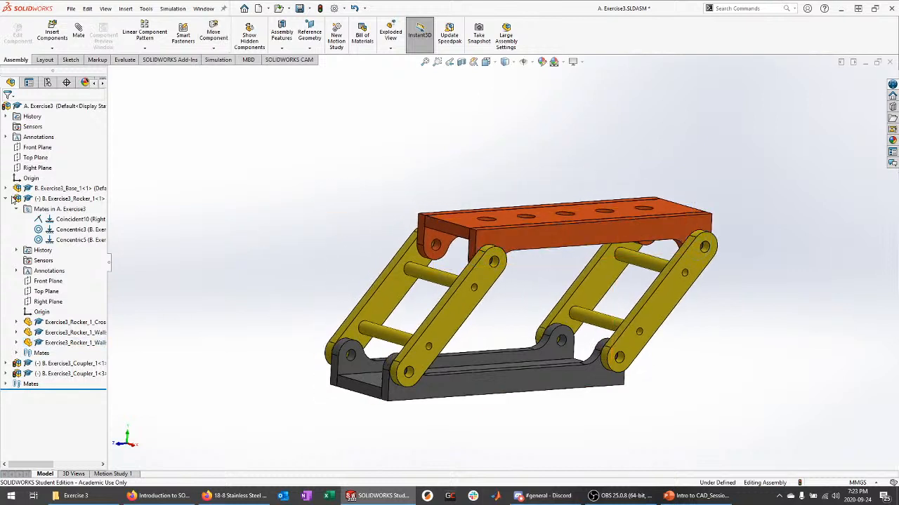
{"action": "left_click", "coordinate": [7, 199]}
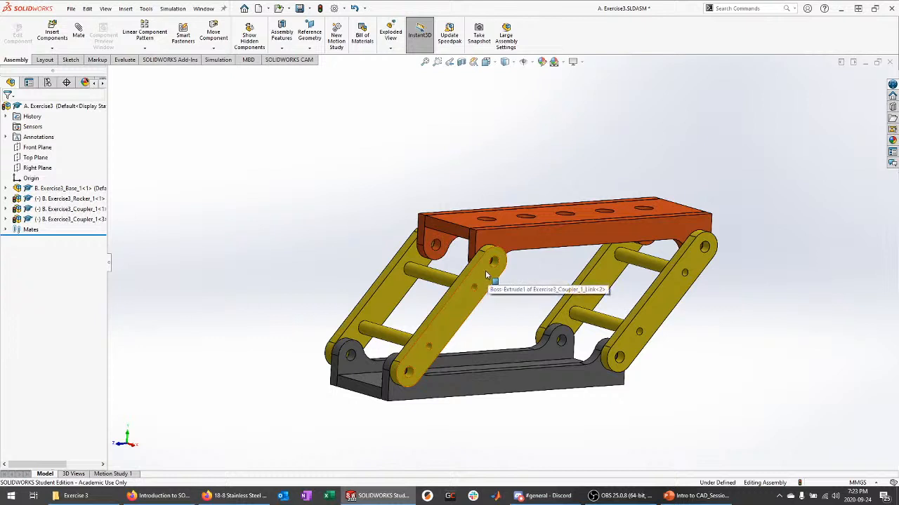
{"action": "left_click_drag", "start_coordinate": [485, 270], "coordinate": [112, 241]}
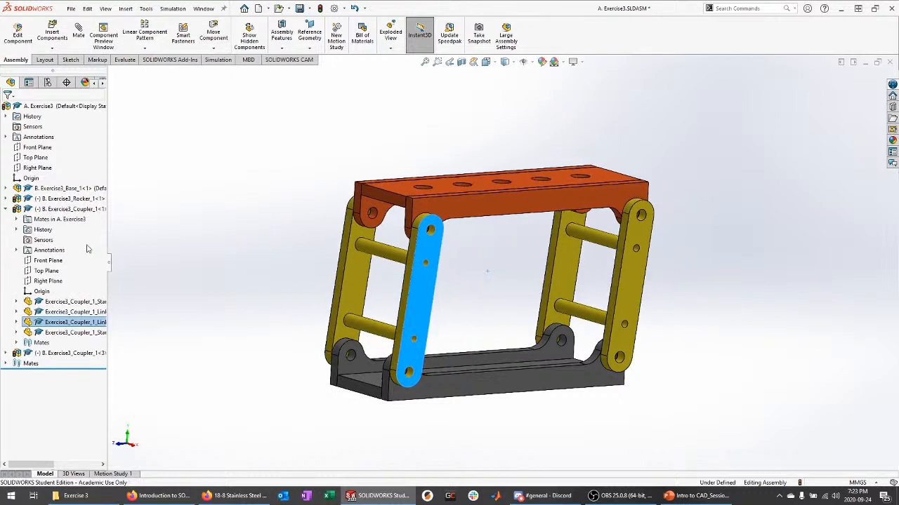
{"action": "left_click", "coordinate": [3, 209]}
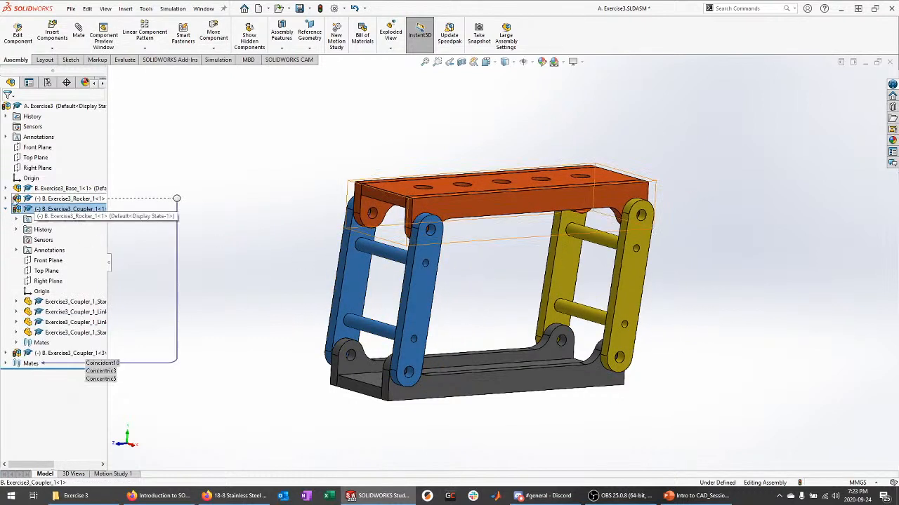
{"action": "left_click", "coordinate": [6, 209]}
Test the lower end of the linkage's travel by folding the rocker down close to the base.
{"action": "left_click", "coordinate": [251, 283]}
{"action": "middle_click_drag", "start_coordinate": [251, 286], "coordinate": [401, 219]}
{"action": "left_click_drag", "start_coordinate": [369, 215], "coordinate": [401, 273]}
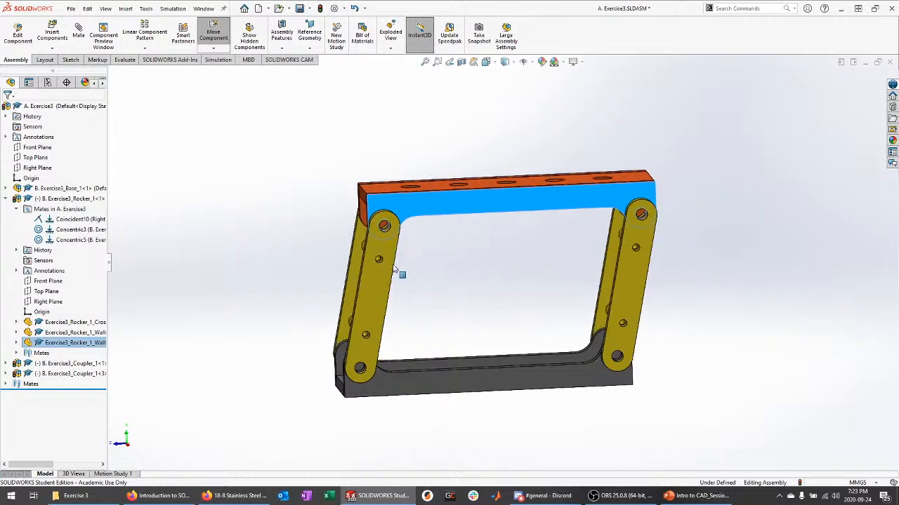
{"action": "middle_click_drag", "start_coordinate": [349, 303], "coordinate": [365, 283]}
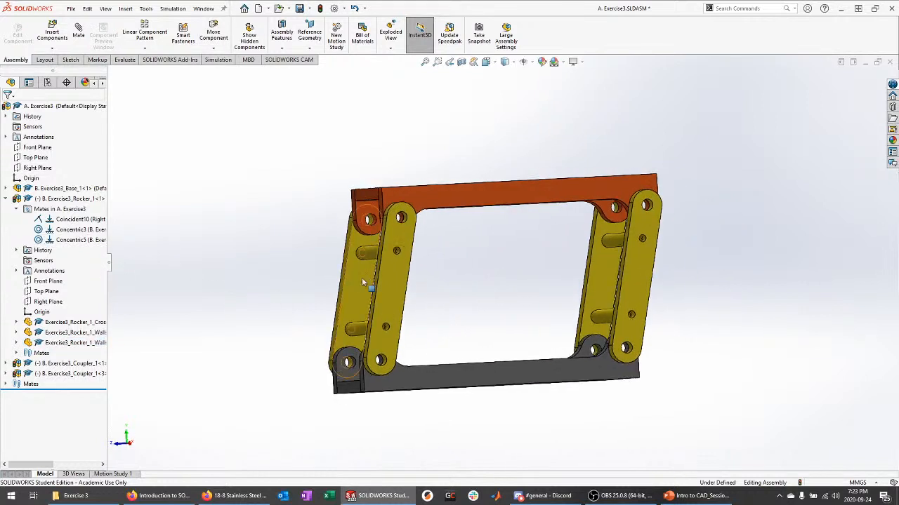
{"action": "scroll", "coordinate": [450, 344], "scroll_direction": "down", "scroll_amount": 2}
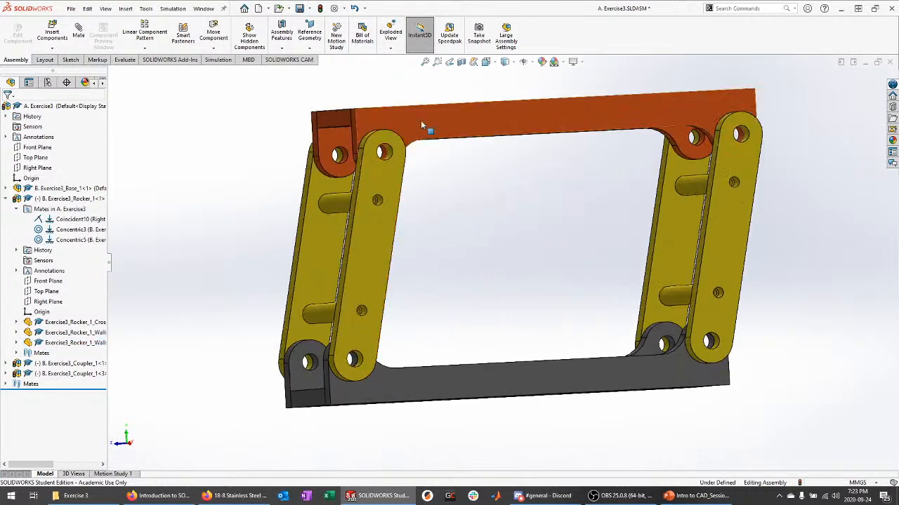
{"action": "left_click_drag", "start_coordinate": [441, 127], "coordinate": [625, 269]}
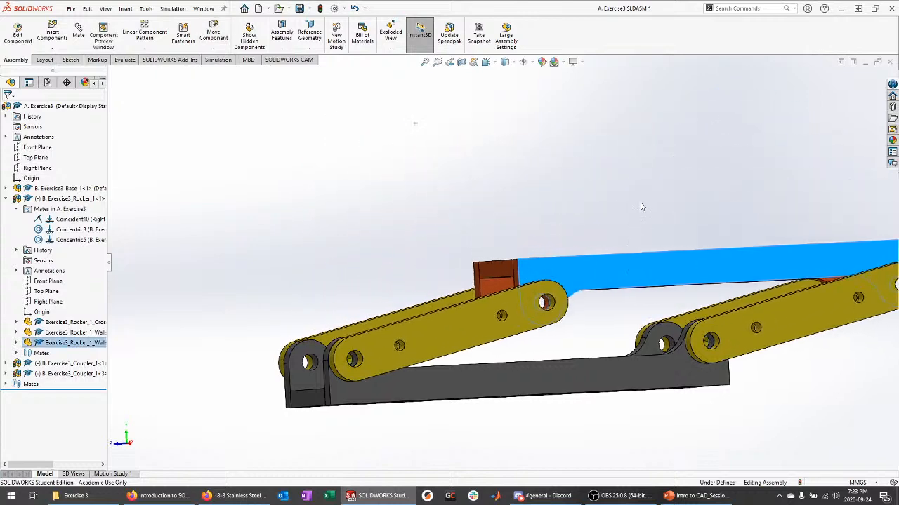
{"action": "middle_click_drag", "start_coordinate": [642, 206], "coordinate": [730, 259]}
{"action": "middle_click_drag", "start_coordinate": [698, 180], "coordinate": [575, 122], "text": "ctrl"}
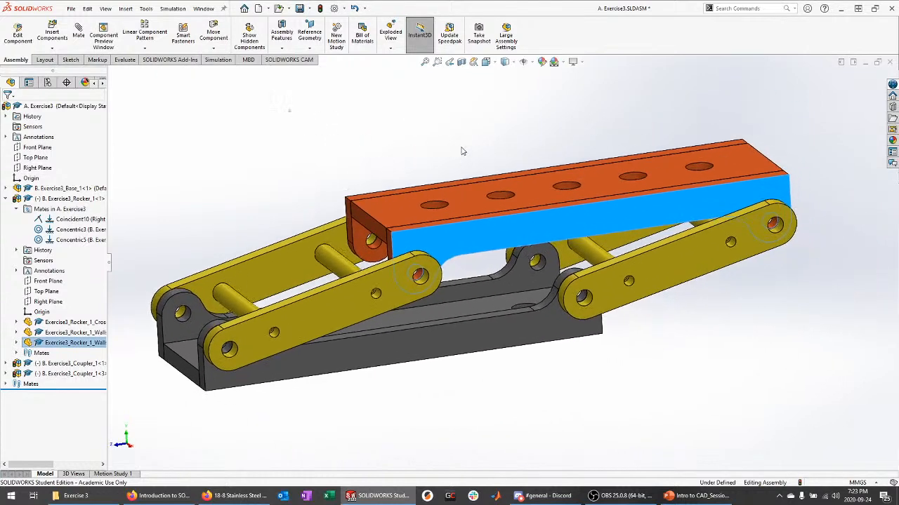
Raise the rocker so both couplers lean diagonally above the base, and collapse its entry in the feature tree.
{"action": "left_click", "coordinate": [463, 149]}
{"action": "middle_click_drag", "start_coordinate": [464, 145], "coordinate": [481, 150]}
{"action": "left_click_drag", "start_coordinate": [508, 242], "coordinate": [513, 106]}
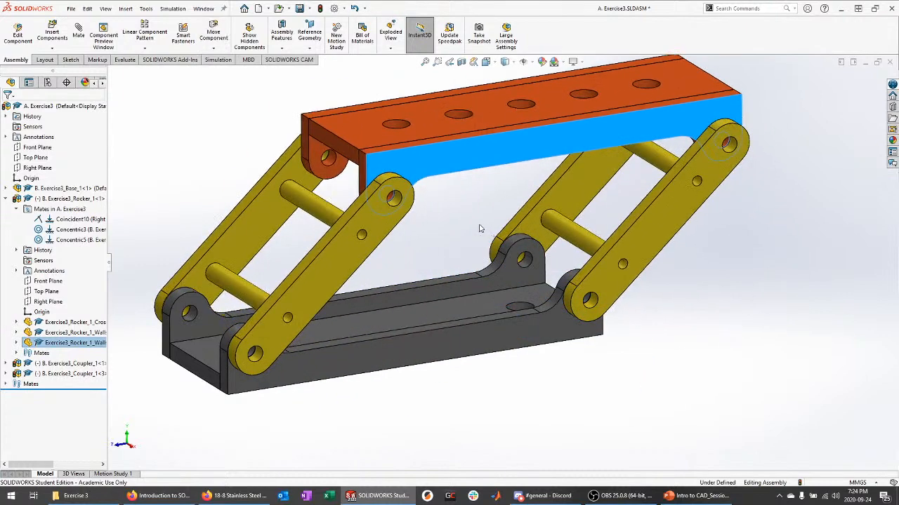
{"action": "left_click", "coordinate": [480, 225]}
{"action": "scroll", "coordinate": [474, 292], "scroll_direction": "up", "scroll_amount": 3}
{"action": "left_click", "coordinate": [5, 198]}
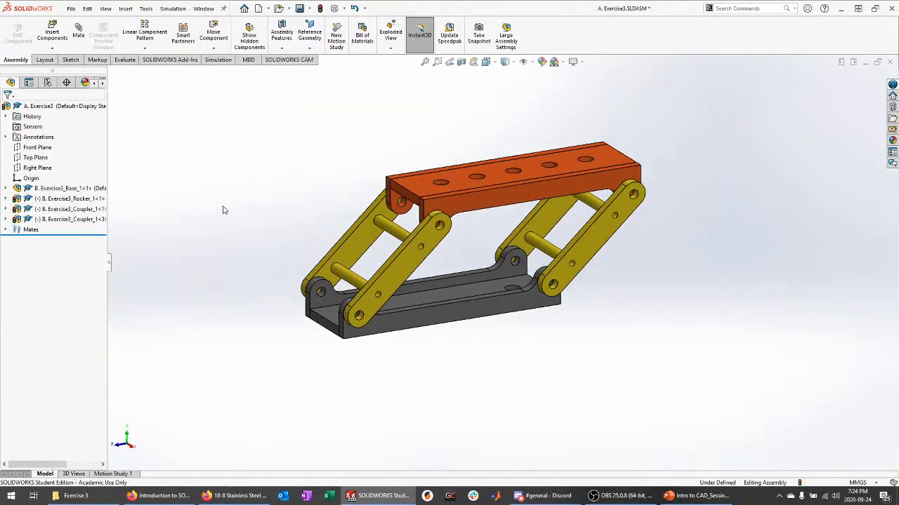
{"action": "scroll", "coordinate": [392, 171], "scroll_direction": "down", "scroll_amount": 2}
Save the Exercise 3 assembly together with its modified base, rocker and coupler subassemblies.
{"action": "key", "text": "ctrl+s"}
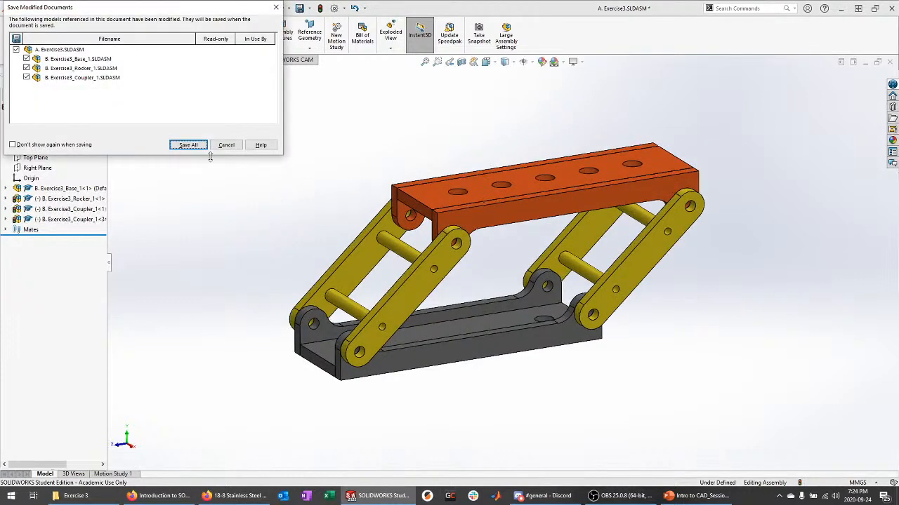
{"action": "key", "text": "Return"}
{"action": "left_click", "coordinate": [396, 210]}
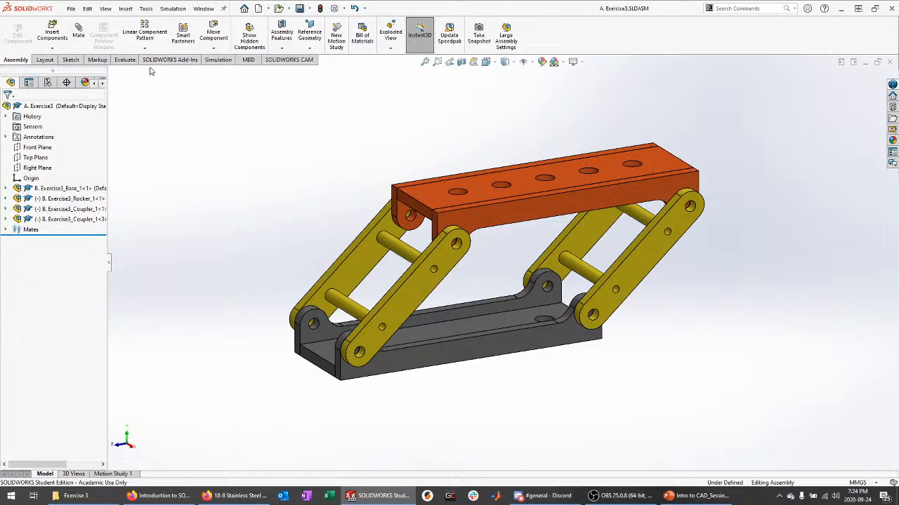
Open the Mate command and examine the available standard, advanced and mechanical mate types.
{"action": "left_click", "coordinate": [79, 34]}
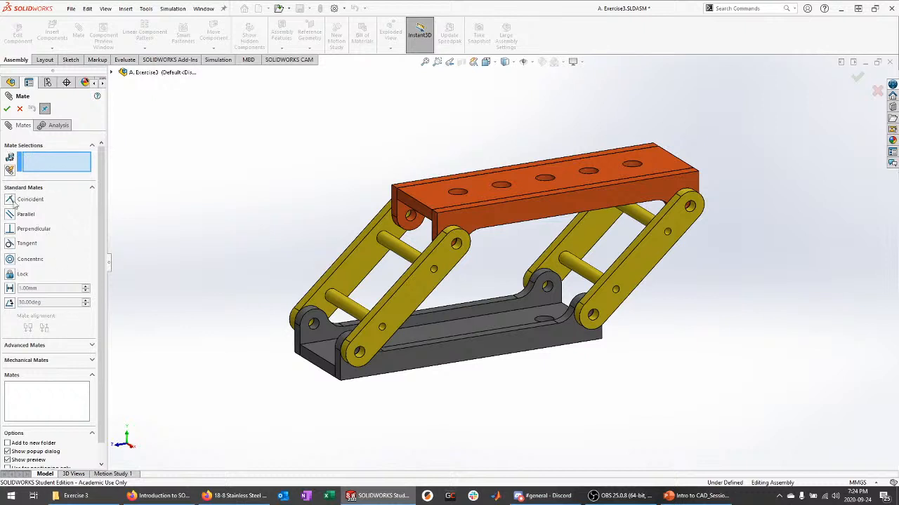
{"action": "left_click", "coordinate": [92, 188]}
{"action": "left_click", "coordinate": [23, 203]}
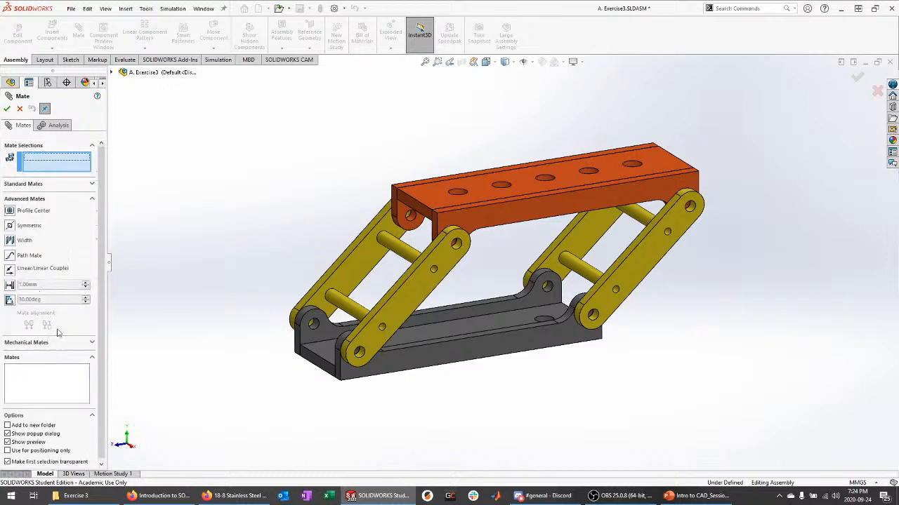
{"action": "left_click", "coordinate": [75, 344]}
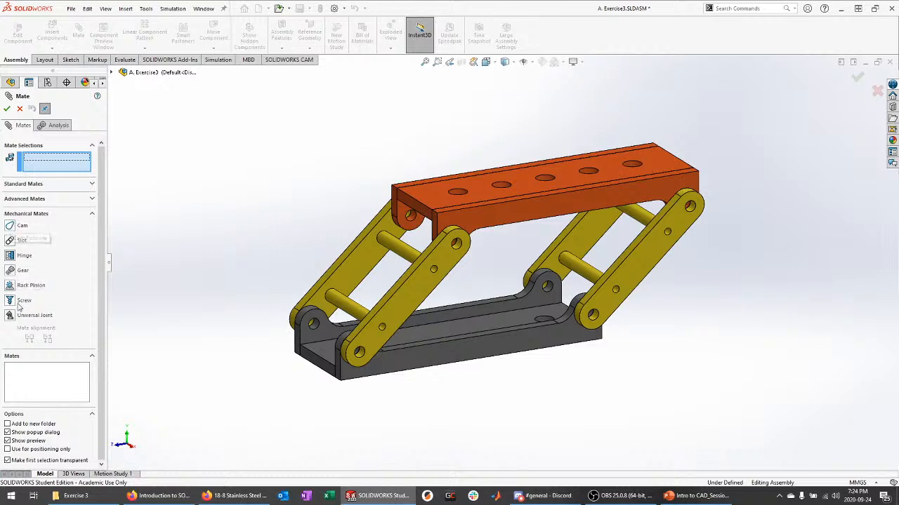
{"action": "left_click", "coordinate": [92, 200]}
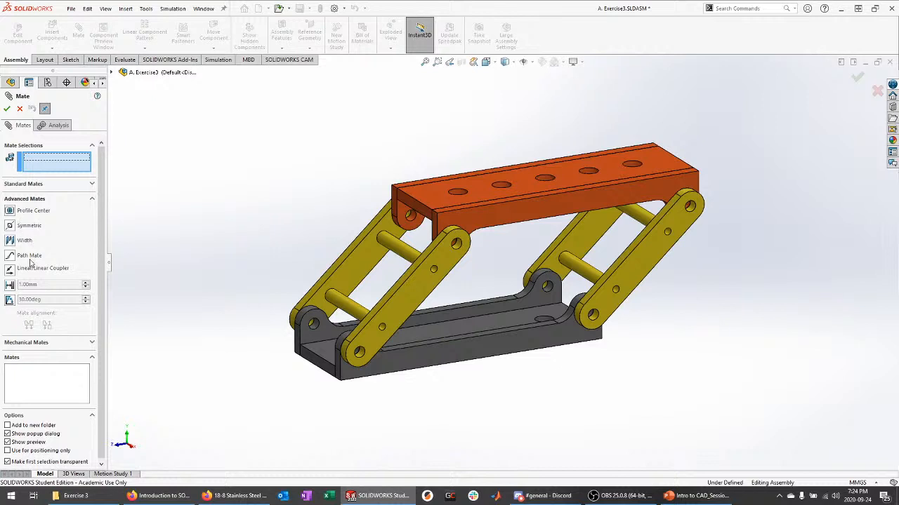
Set up an advanced angle limit mate between the base wall's upper face and the left coupler link's narrow side face.
{"action": "left_click", "coordinate": [8, 302]}
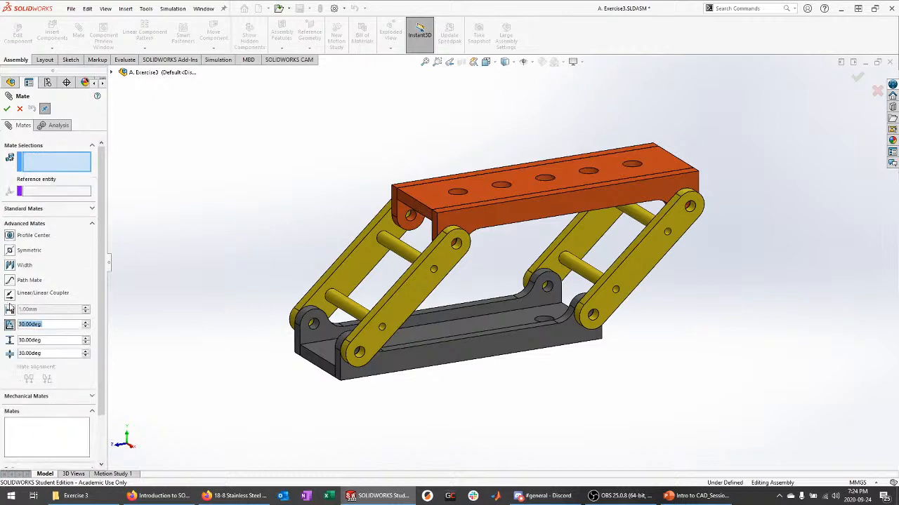
{"action": "scroll", "coordinate": [345, 380], "scroll_direction": "down", "scroll_amount": 5}
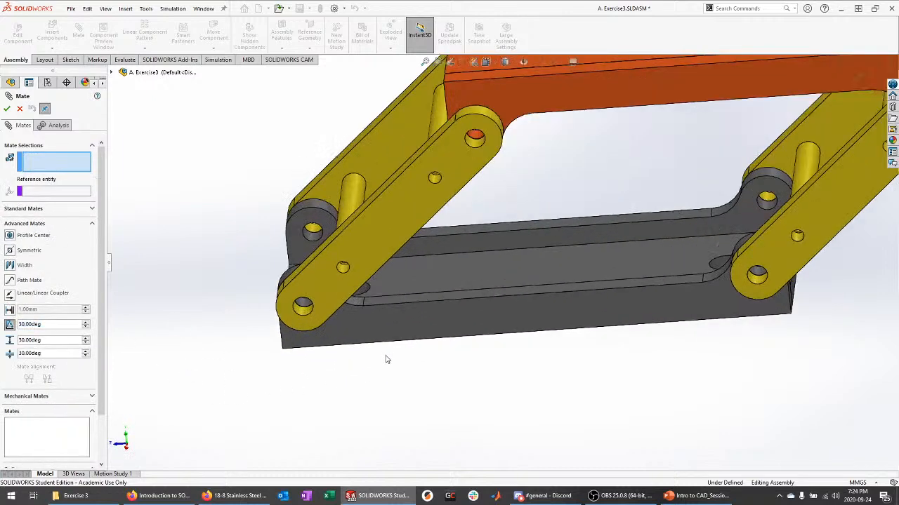
{"action": "left_click", "coordinate": [389, 283]}
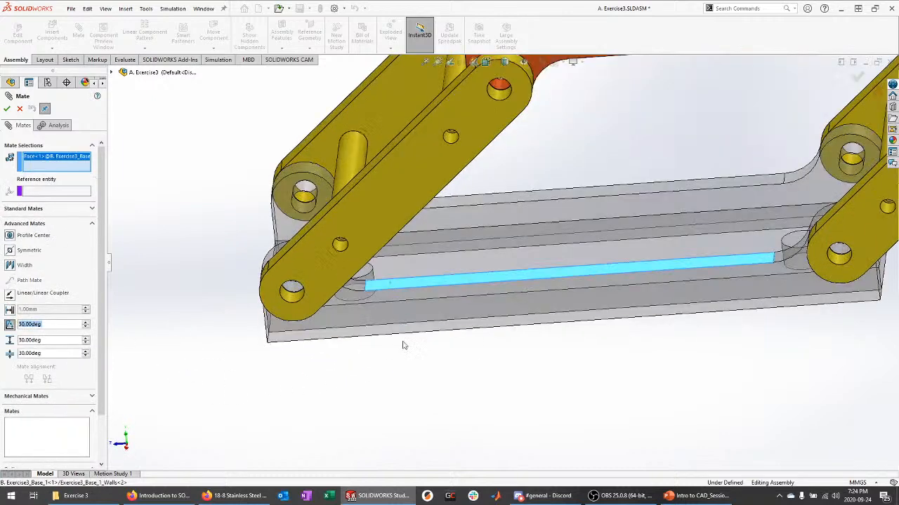
{"action": "middle_click_drag", "start_coordinate": [402, 342], "coordinate": [402, 302]}
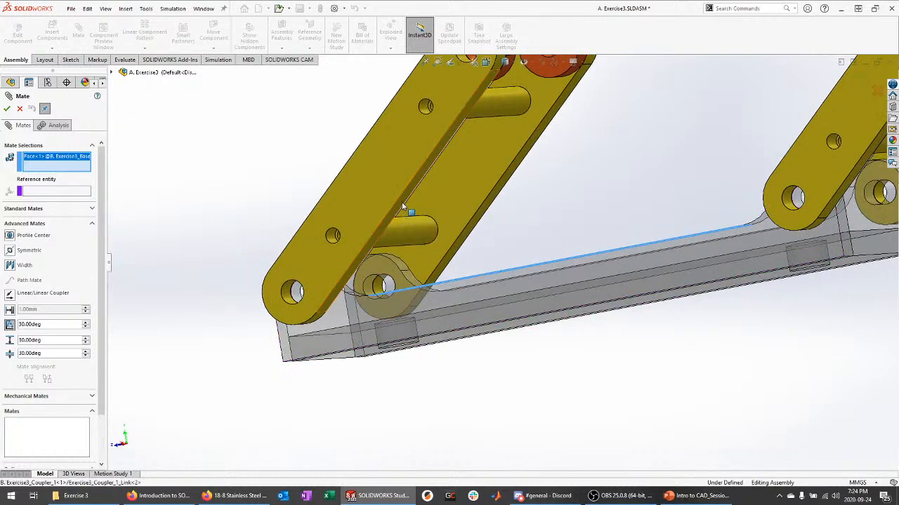
{"action": "left_click", "coordinate": [406, 205]}
{"action": "scroll", "coordinate": [238, 290], "scroll_direction": "up", "scroll_amount": 3}
{"action": "middle_click_drag", "start_coordinate": [302, 299], "coordinate": [594, 311]}
{"action": "scroll", "coordinate": [572, 252], "scroll_direction": "down", "scroll_amount": 3}
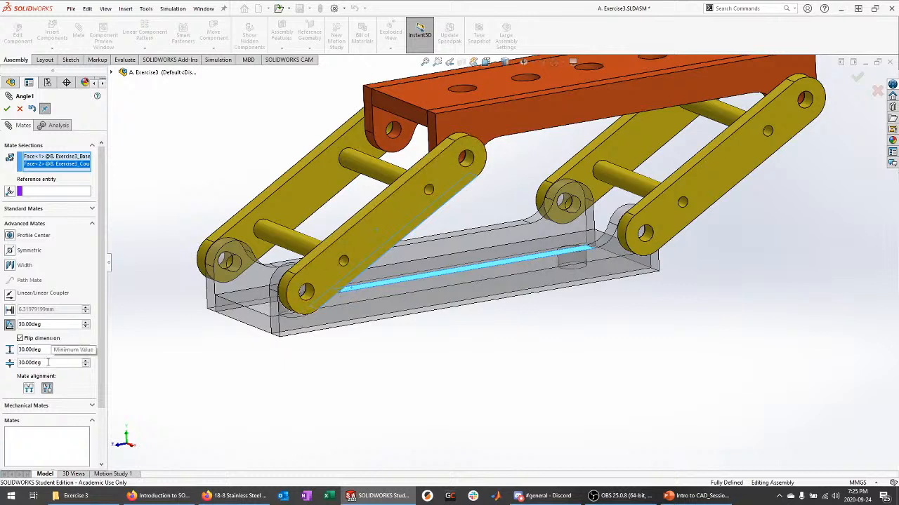
Set the limit angle mate's minimum to 10° and maximum to 170°, accept it and close the Mate command.
{"action": "left_click_drag", "start_coordinate": [48, 362], "coordinate": [10, 364]}
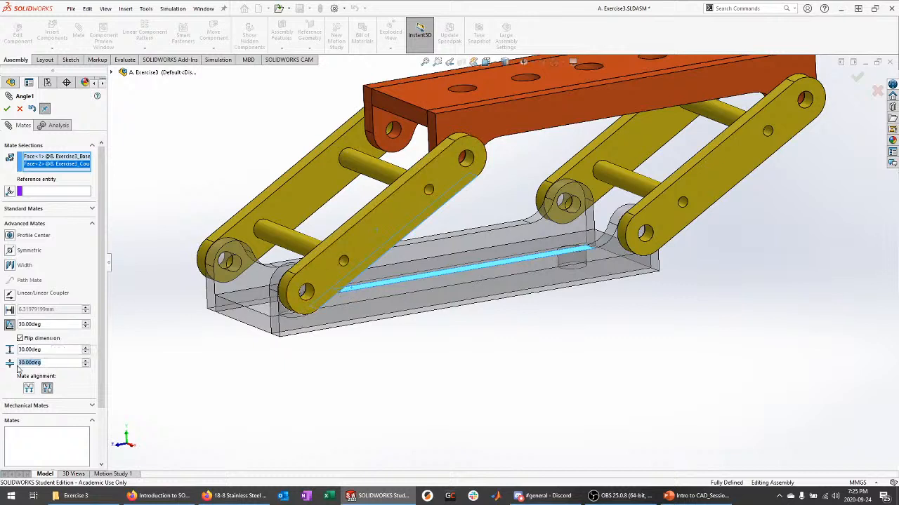
{"action": "type", "text": "10"}
{"action": "key", "text": "Return"}
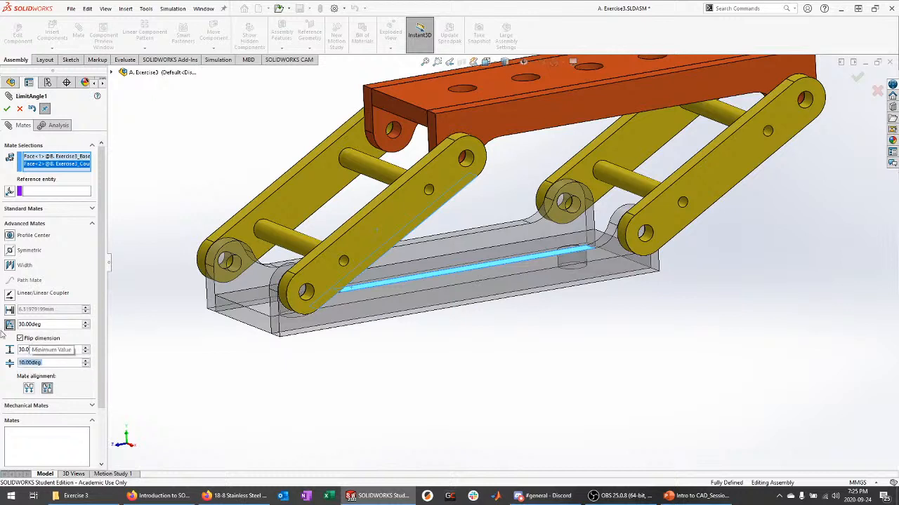
{"action": "left_click", "coordinate": [77, 351]}
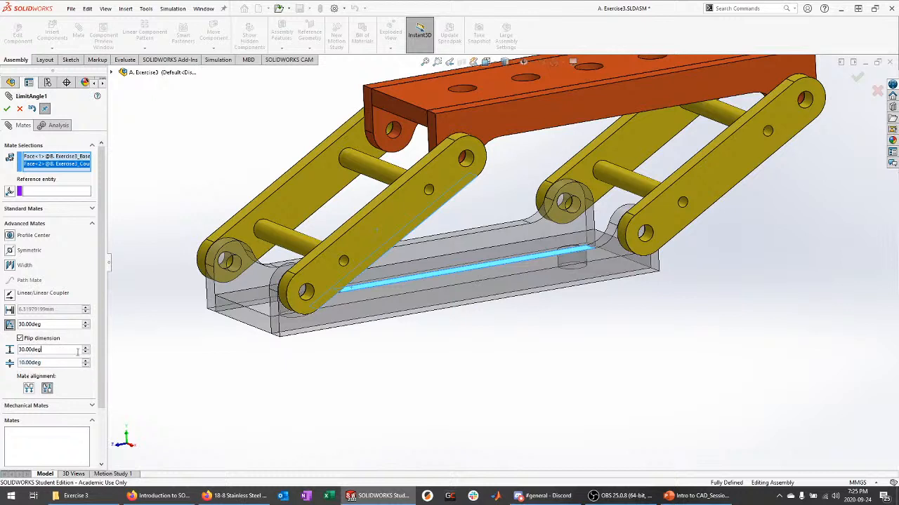
{"action": "type", "text": "170"}
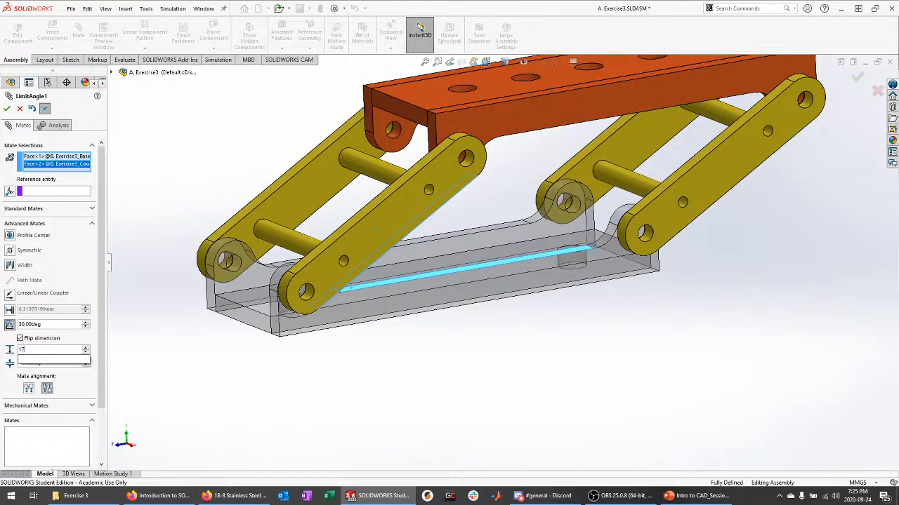
{"action": "key", "text": "Return"}
{"action": "left_click", "coordinate": [7, 108]}
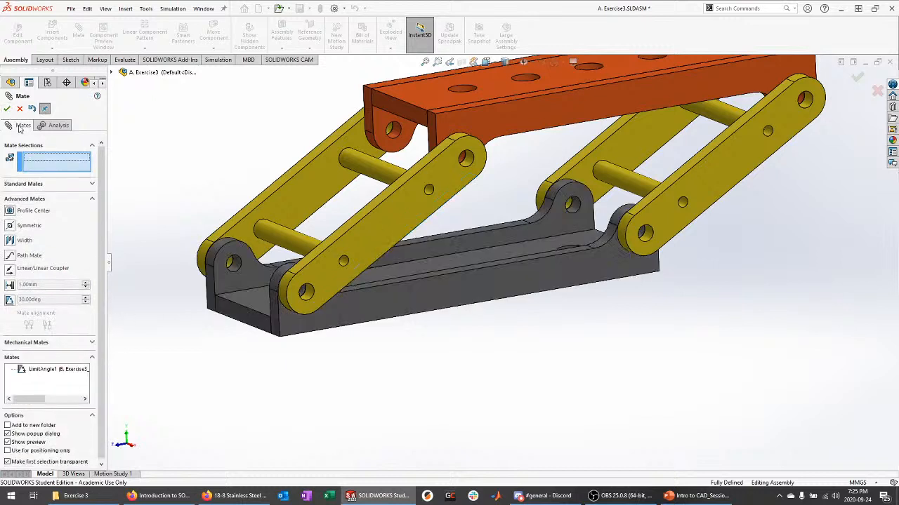
{"action": "left_click", "coordinate": [20, 110]}
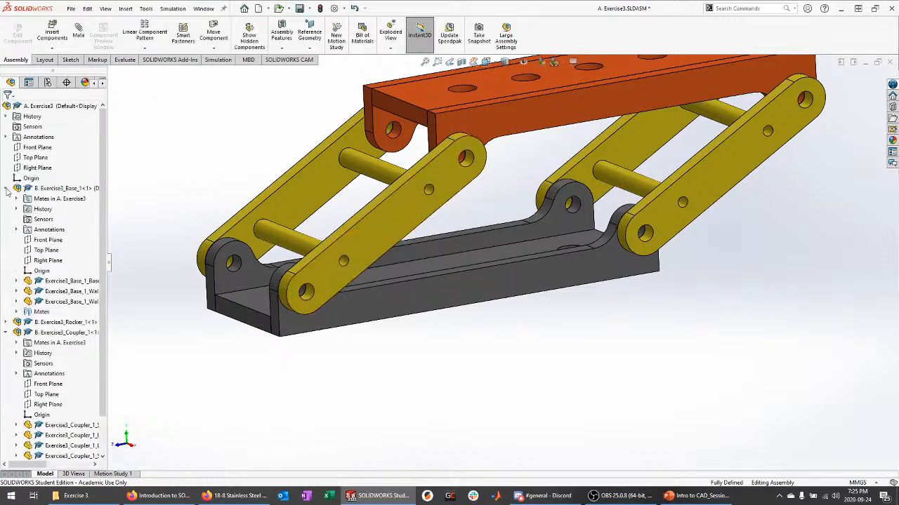
Swing the left coupler link down and back up to check the linkage's motion within the limit angle mate.
{"action": "left_click_drag", "start_coordinate": [346, 217], "coordinate": [427, 283]}
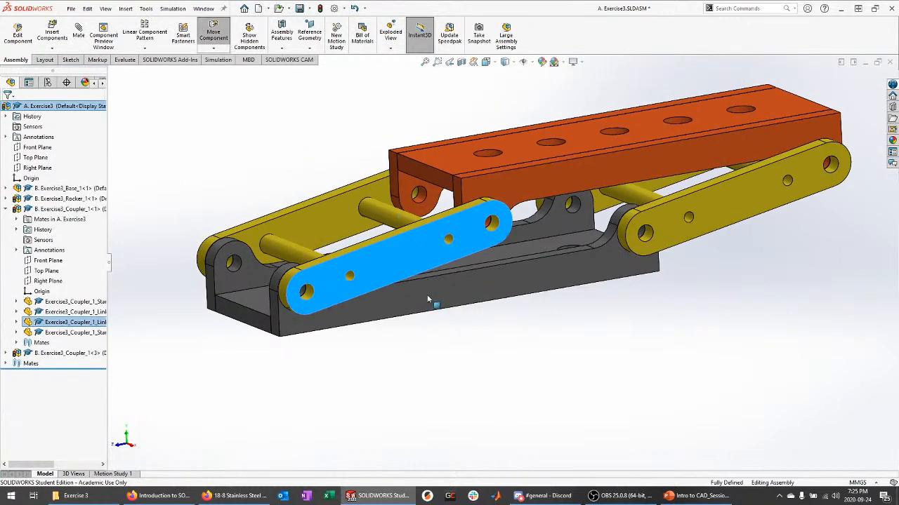
{"action": "left_click", "coordinate": [587, 363]}
{"action": "middle_click_drag", "start_coordinate": [588, 363], "coordinate": [372, 159]}
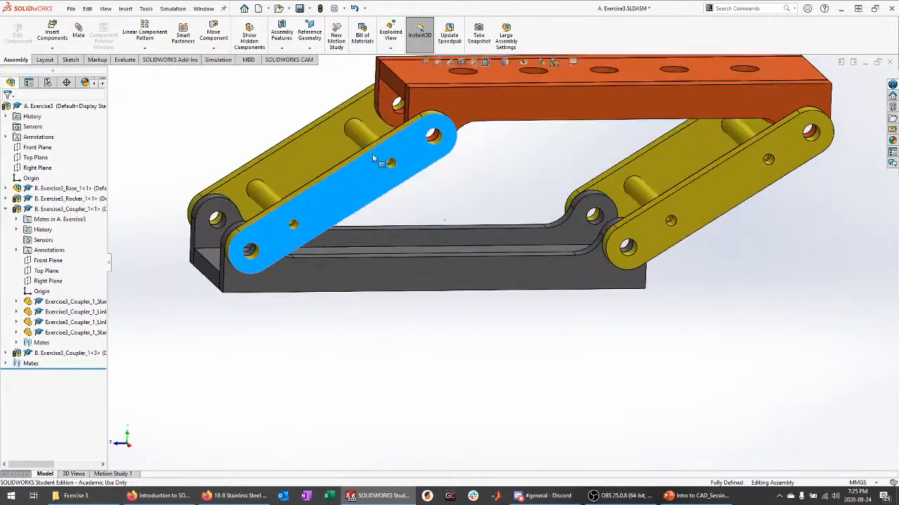
{"action": "left_click_drag", "start_coordinate": [372, 155], "coordinate": [422, 210]}
{"action": "scroll", "coordinate": [546, 384], "scroll_direction": "up", "scroll_amount": 3}
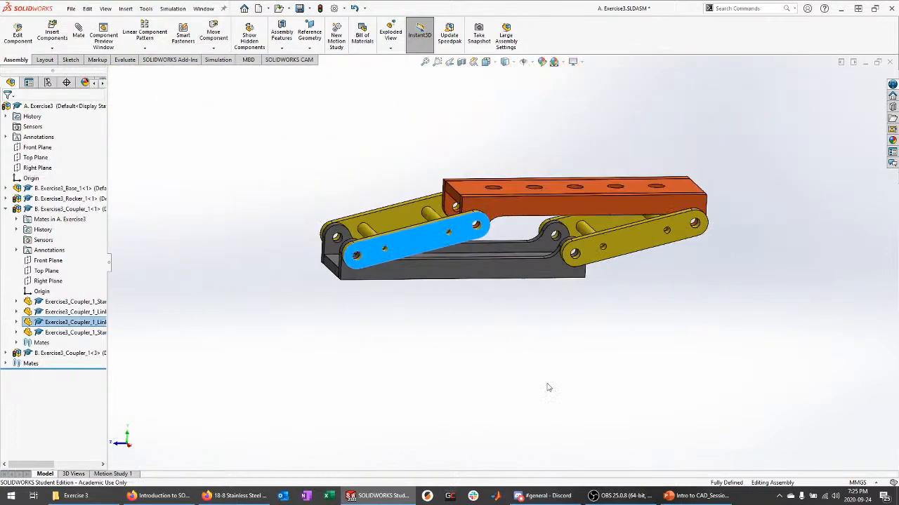
{"action": "scroll", "coordinate": [547, 384], "scroll_direction": "up", "scroll_amount": 1}
{"action": "left_click", "coordinate": [547, 384]}
{"action": "left_click_drag", "start_coordinate": [497, 216], "coordinate": [407, 158]}
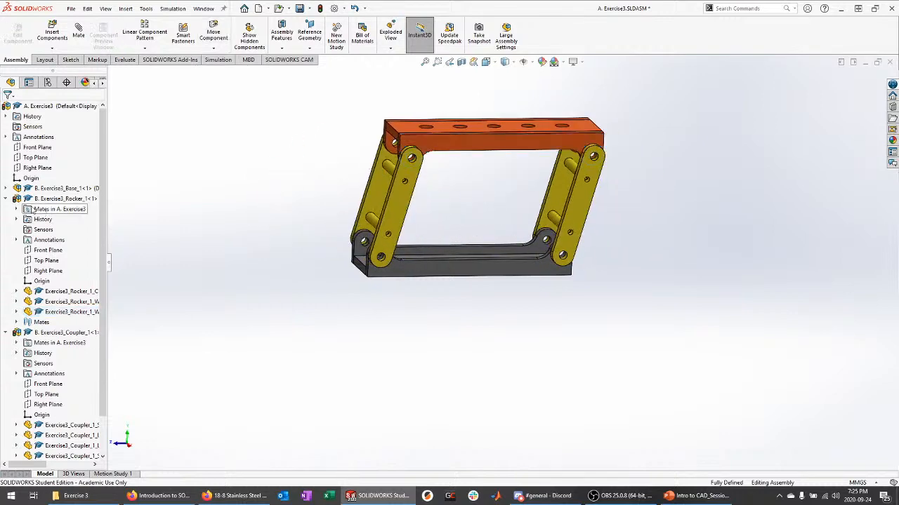
Save the Exercise 3 assembly and collapse the expanded rocker and coupler subassemblies in the feature tree.
{"action": "left_click", "coordinate": [17, 199]}
{"action": "middle_click_drag", "start_coordinate": [206, 269], "coordinate": [262, 286]}
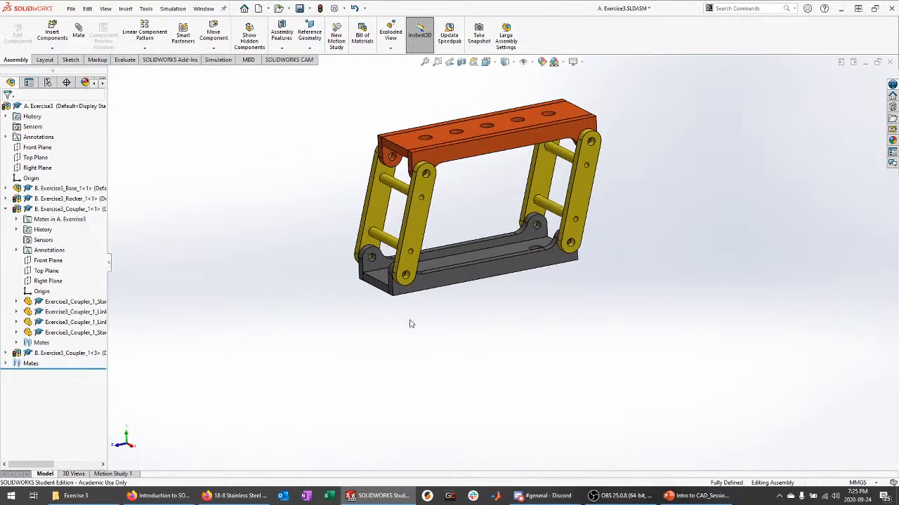
{"action": "scroll", "coordinate": [476, 327], "scroll_direction": "up", "scroll_amount": 1}
{"action": "scroll", "coordinate": [458, 144], "scroll_direction": "down", "scroll_amount": 1}
{"action": "key", "text": "ctrl+s"}
{"action": "left_click", "coordinate": [474, 218]}
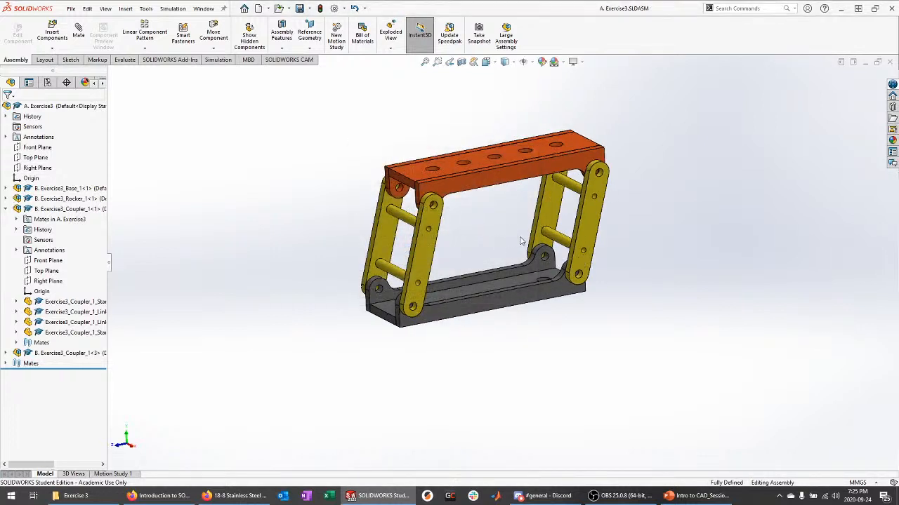
{"action": "scroll", "coordinate": [500, 210], "scroll_direction": "down", "scroll_amount": 3}
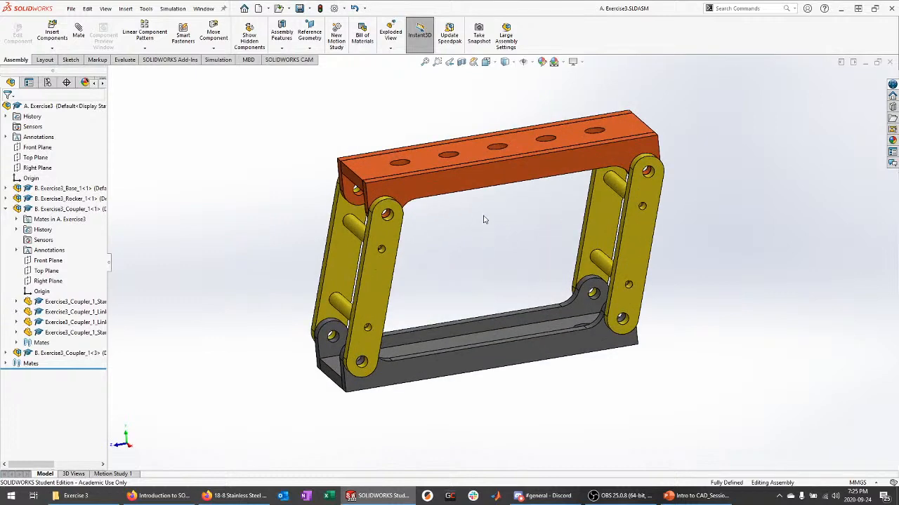
{"action": "left_click", "coordinate": [6, 209]}
{"action": "mouse_move", "coordinate": [296, 286]}
{"action": "middle_mouse_down"}
{"action": "mouse_move", "coordinate": [326, 273]}
{"action": "mouse_move", "coordinate": [309, 282]}
{"action": "middle_mouse_up"}
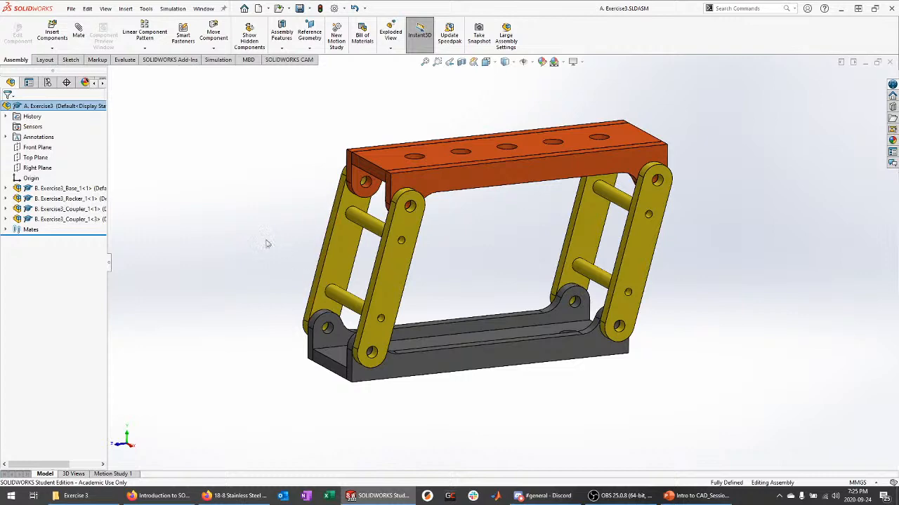
Switch to the Exercise 3 folder in File Explorer and match the coupler link's part file with the link in the assembly.
{"action": "left_click", "coordinate": [73, 495]}
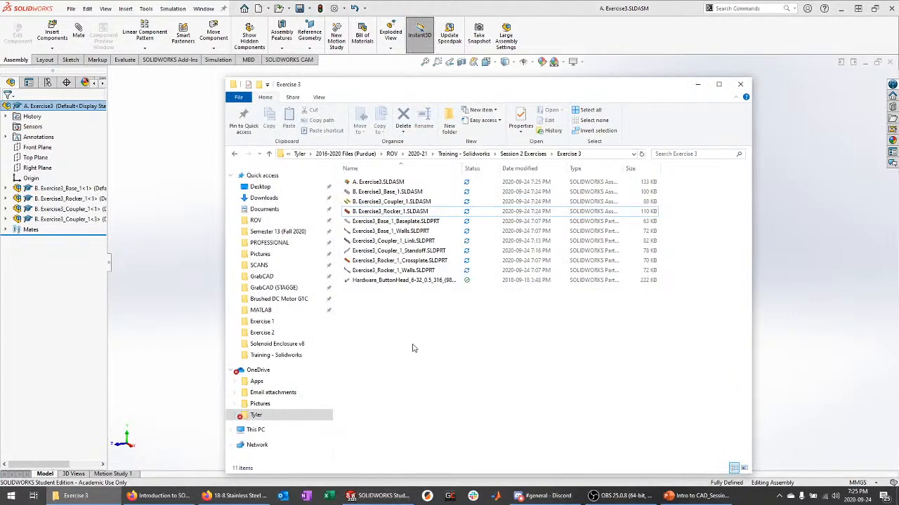
{"action": "left_click_drag", "start_coordinate": [484, 92], "coordinate": [519, 48]}
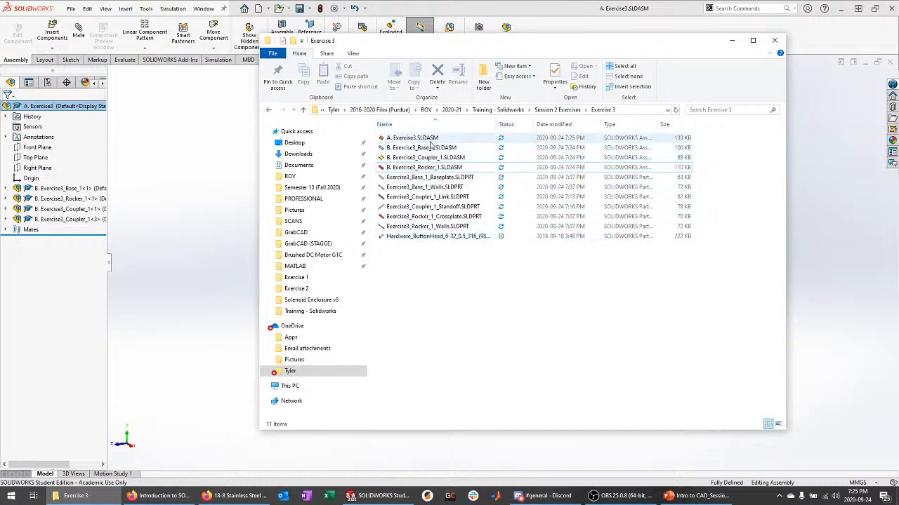
{"action": "left_click", "coordinate": [434, 199]}
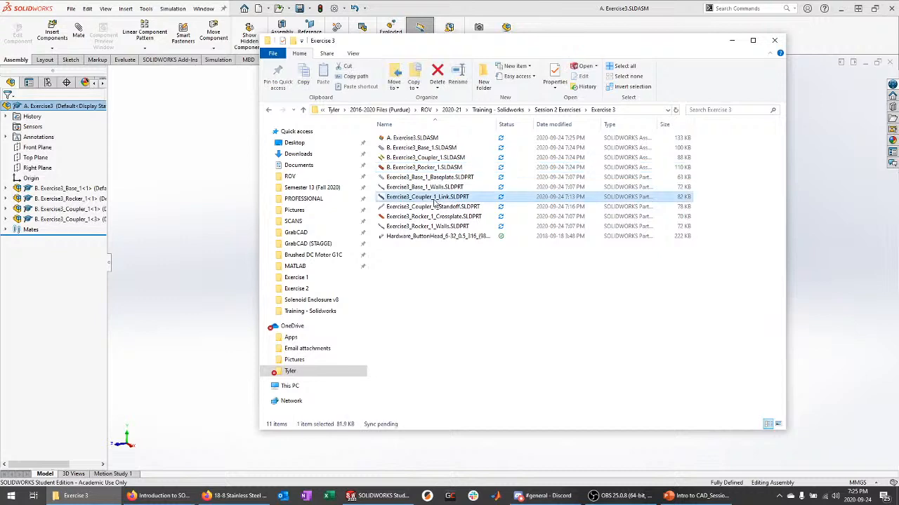
{"action": "left_click", "coordinate": [209, 226]}
{"action": "left_click", "coordinate": [387, 263]}
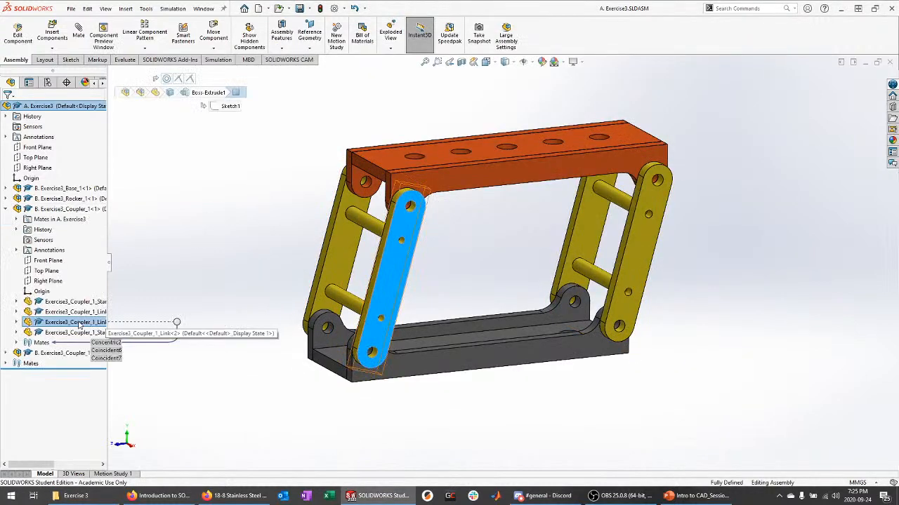
{"action": "left_click", "coordinate": [75, 496]}
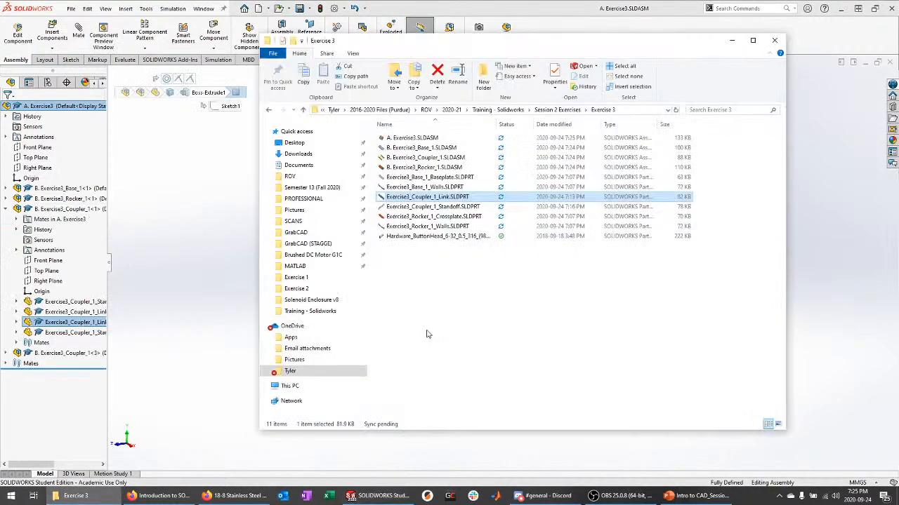
Duplicate the part file Exercise3_Coupler_1_Link.SLDPRT within the Exercise 3 folder.
{"action": "right_click", "coordinate": [440, 199]}
{"action": "left_click", "coordinate": [478, 382]}
{"action": "left_click", "coordinate": [476, 288]}
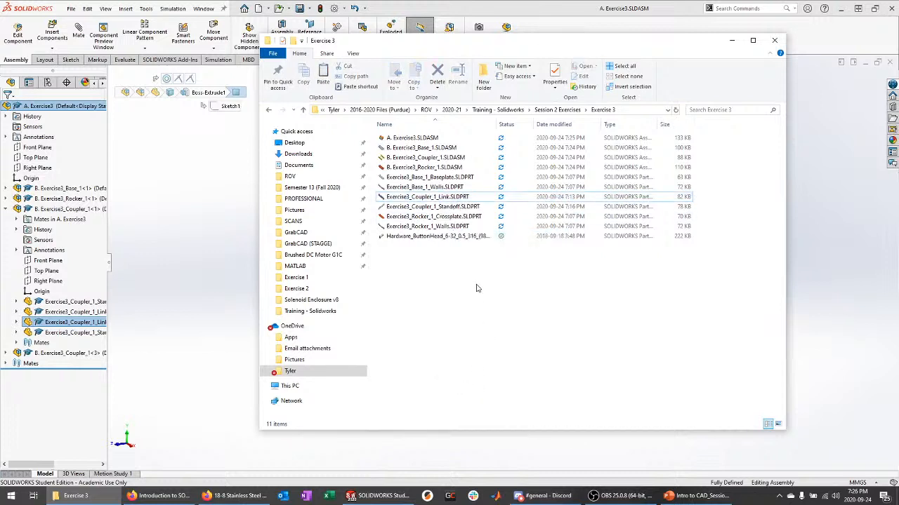
{"action": "key", "text": "ctrl+v"}
Rename the copied link part file as Exercise3_Coupler_2_Link.SLDPRT.
{"action": "right_click", "coordinate": [471, 199]}
{"action": "left_click", "coordinate": [491, 420]}
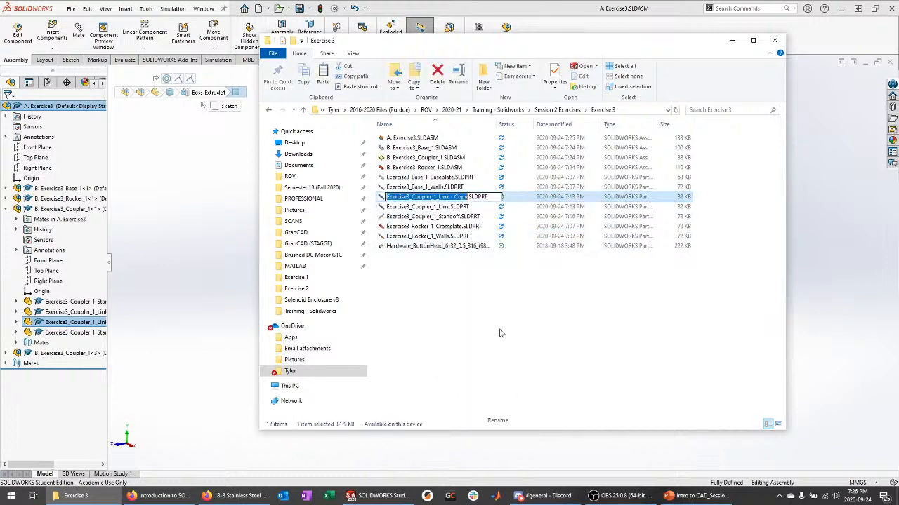
{"action": "left_click", "coordinate": [436, 197]}
{"action": "double_click", "coordinate": [467, 200]}
{"action": "right_click", "coordinate": [463, 196]}
{"action": "left_click", "coordinate": [490, 419]}
{"action": "left_click", "coordinate": [435, 197]}
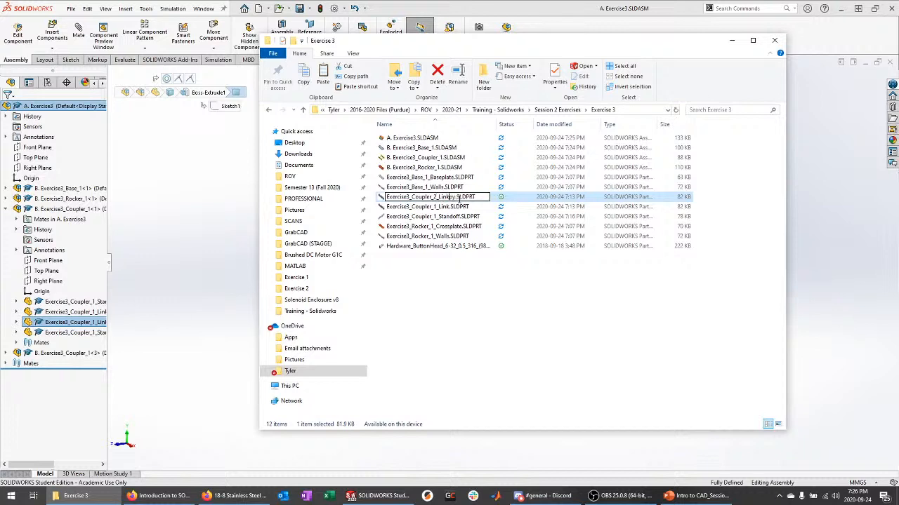
{"action": "key", "text": "Return"}
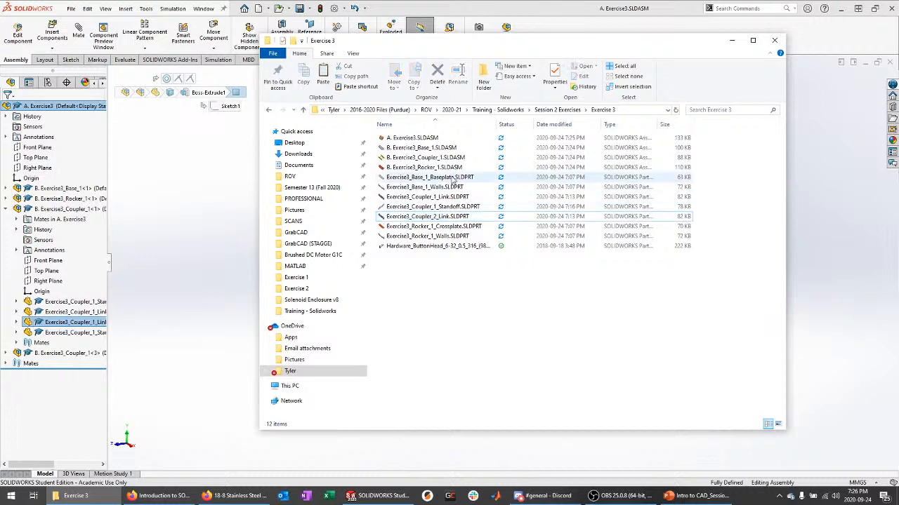
Duplicate the subassembly file B. Exercise3_Coupler_1.SLDASM and rename the copy as B. Exercise3_Coupler_2.SLDASM.
{"action": "left_click", "coordinate": [445, 158]}
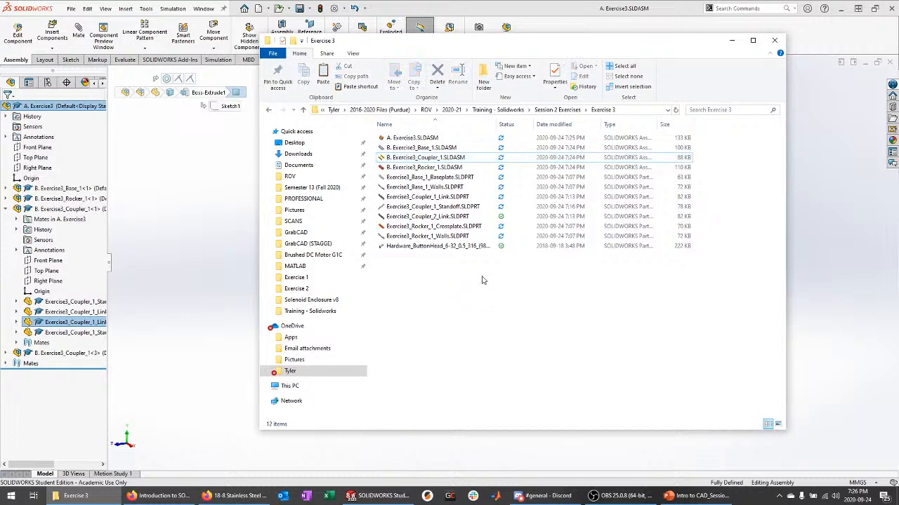
{"action": "key", "text": "ctrl+v"}
{"action": "right_click", "coordinate": [472, 159]}
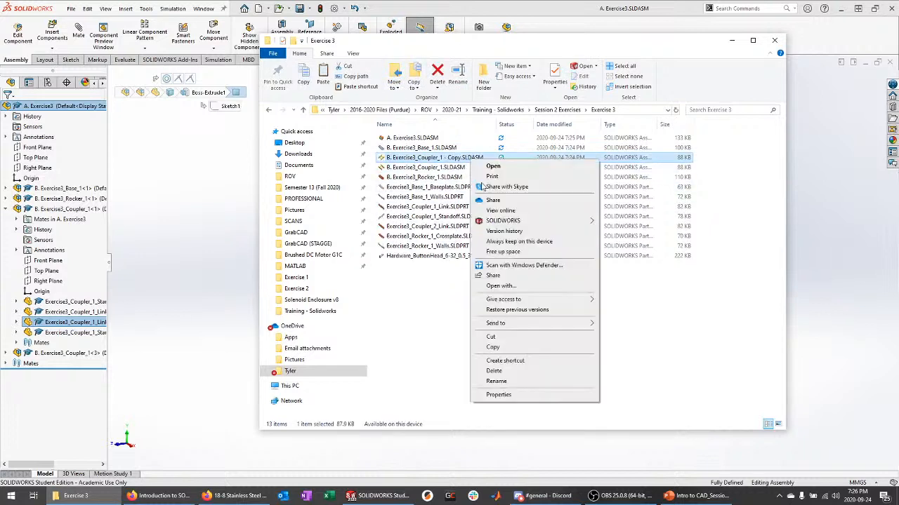
{"action": "left_click", "coordinate": [497, 381]}
{"action": "key", "text": "Right"}
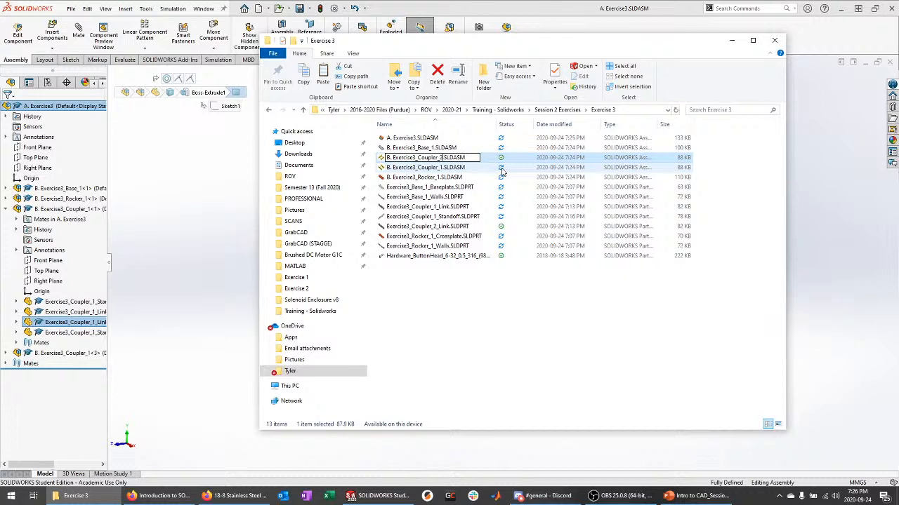
{"action": "key", "text": "Return"}
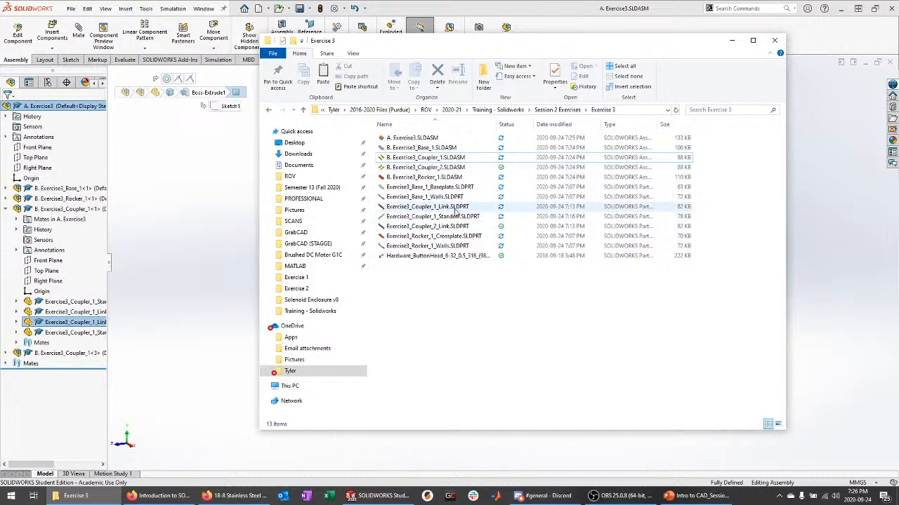
Open B. Exercise3_Coupler_2.SLDASM in SOLIDWORKS and widen the feature tree so the component names are readable.
{"action": "left_click", "coordinate": [434, 171]}
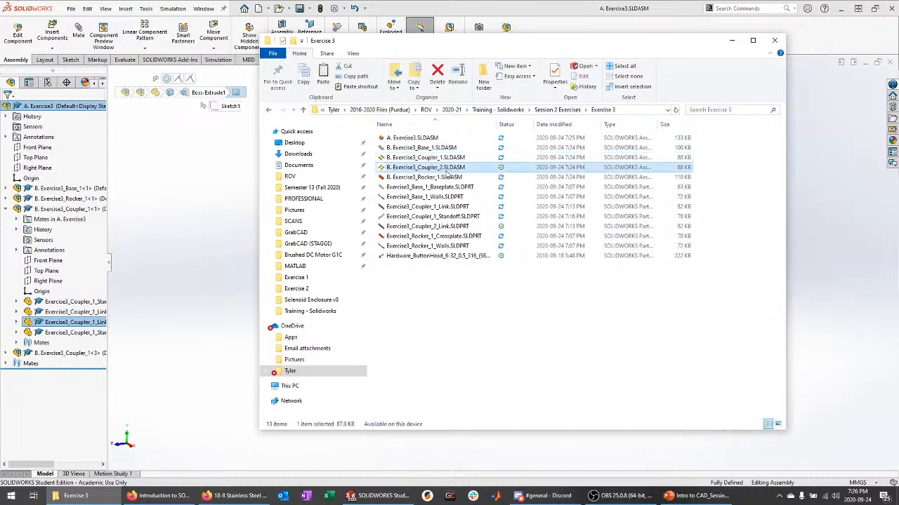
{"action": "double_click", "coordinate": [448, 171]}
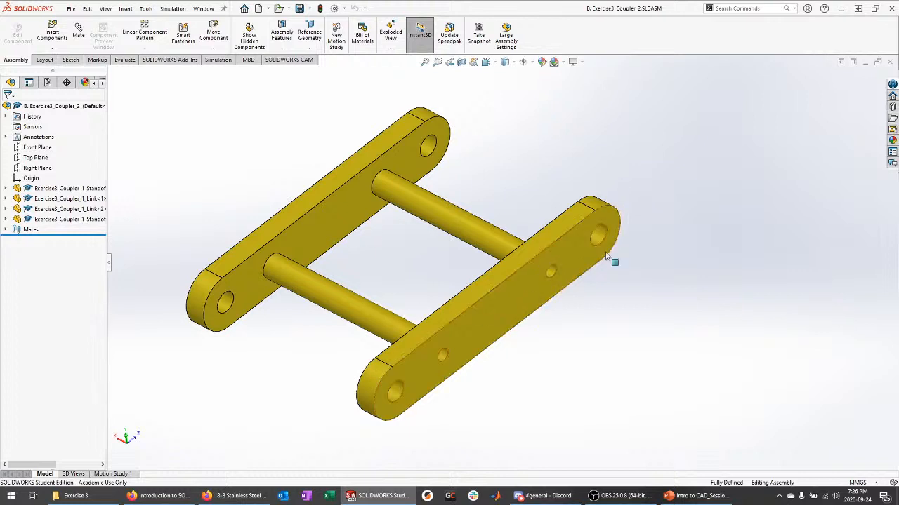
{"action": "middle_click_drag", "start_coordinate": [613, 303], "coordinate": [604, 300]}
{"action": "left_click_drag", "start_coordinate": [109, 265], "coordinate": [156, 266]}
{"action": "scroll", "coordinate": [550, 250], "scroll_direction": "up", "scroll_amount": 2}
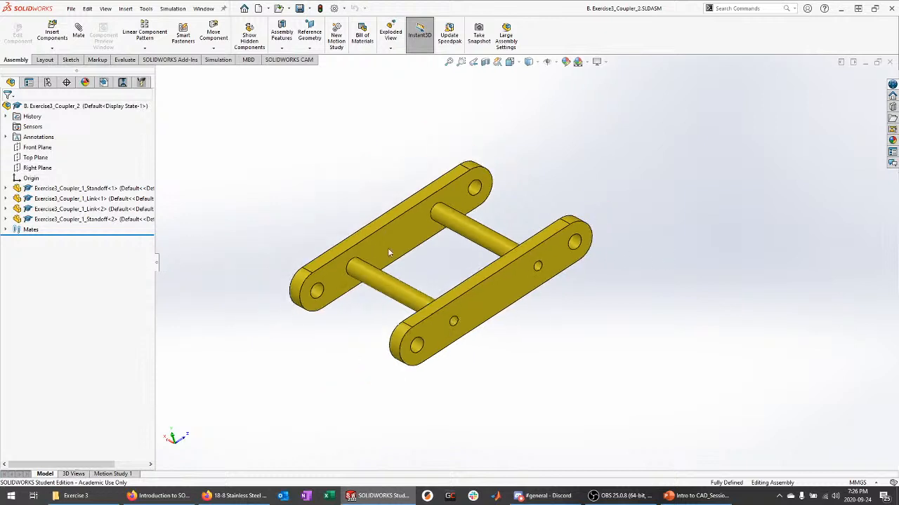
Start Replace Components on both Exercise3_Coupler_1_Link instances in the second coupler subassembly.
{"action": "left_click", "coordinate": [87, 199]}
{"action": "left_click", "coordinate": [94, 210]}
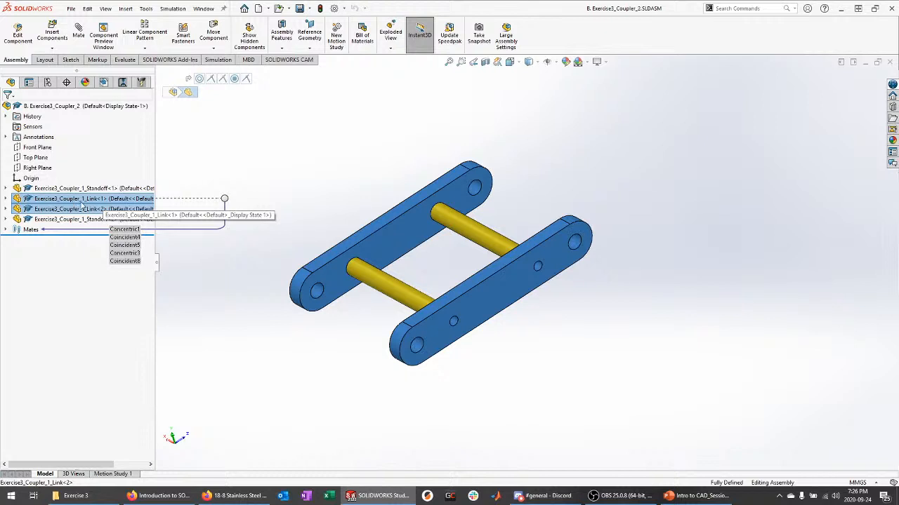
{"action": "right_click", "coordinate": [95, 203]}
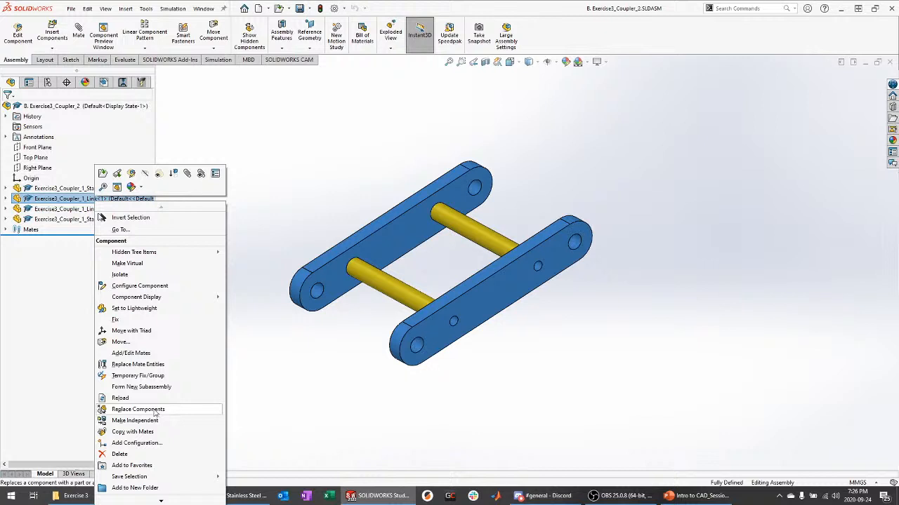
{"action": "left_click", "coordinate": [155, 411]}
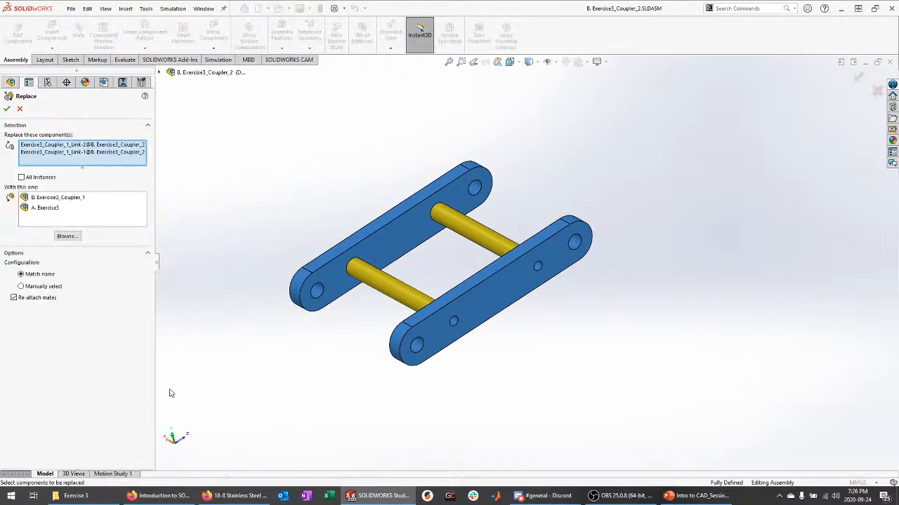
Replace both selected links with the part file Exercise3_Coupler_2_Link.SLDPRT and accept the re-attached mate entities.
{"action": "left_click", "coordinate": [67, 236]}
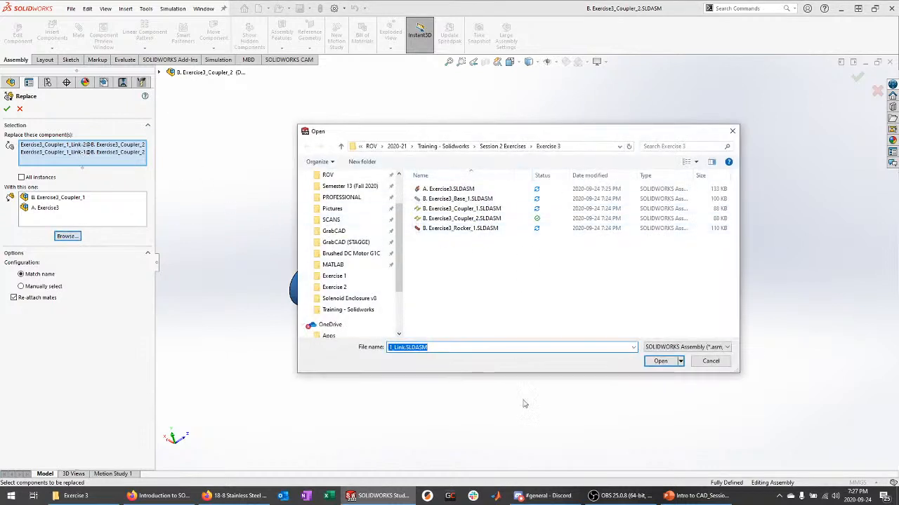
{"action": "left_click", "coordinate": [698, 347]}
{"action": "left_click", "coordinate": [711, 362]}
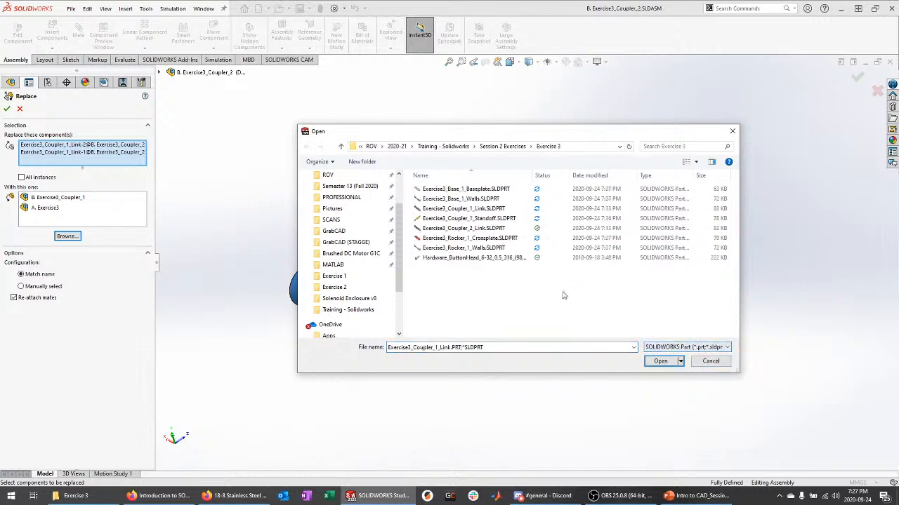
{"action": "left_click", "coordinate": [713, 348]}
{"action": "left_click", "coordinate": [545, 313]}
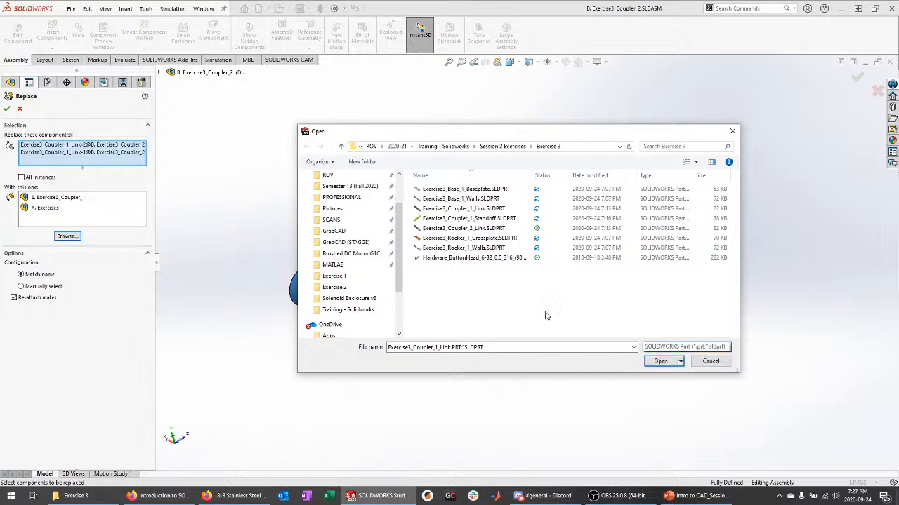
{"action": "left_click", "coordinate": [488, 231]}
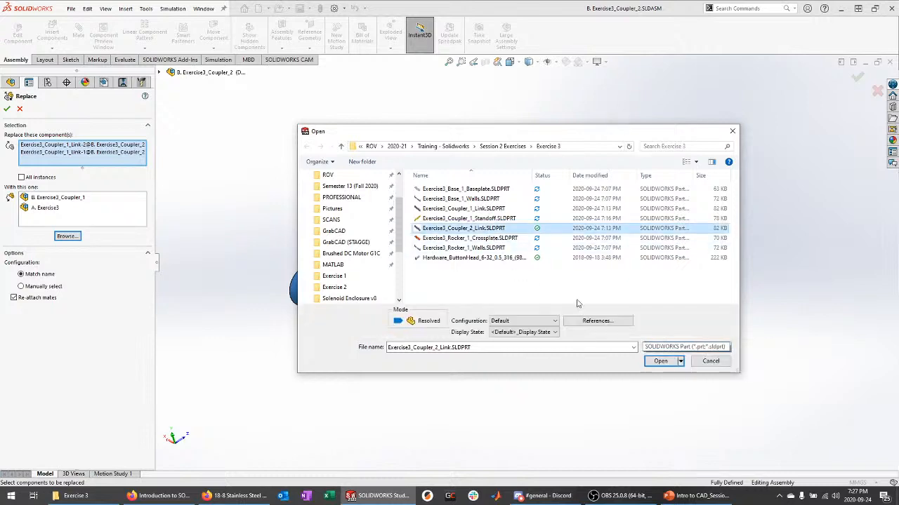
{"action": "left_click", "coordinate": [660, 361]}
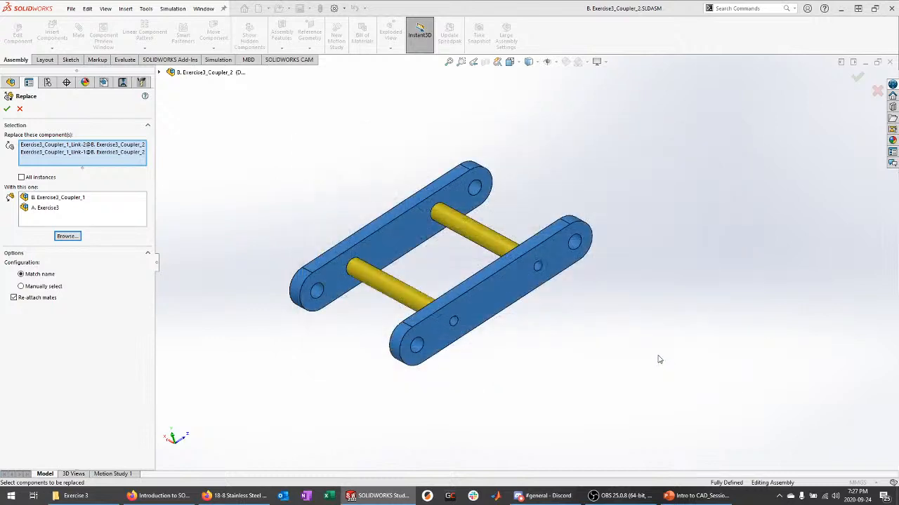
{"action": "left_click", "coordinate": [7, 110]}
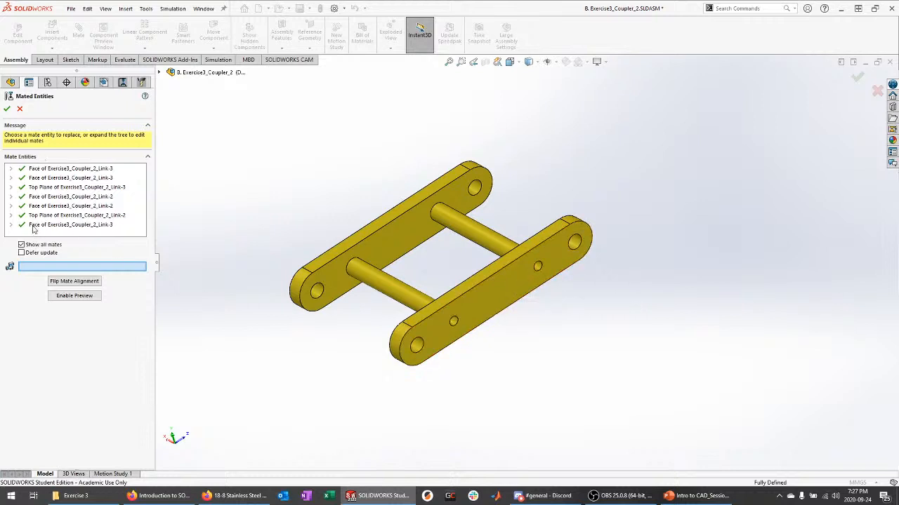
{"action": "left_click", "coordinate": [7, 110]}
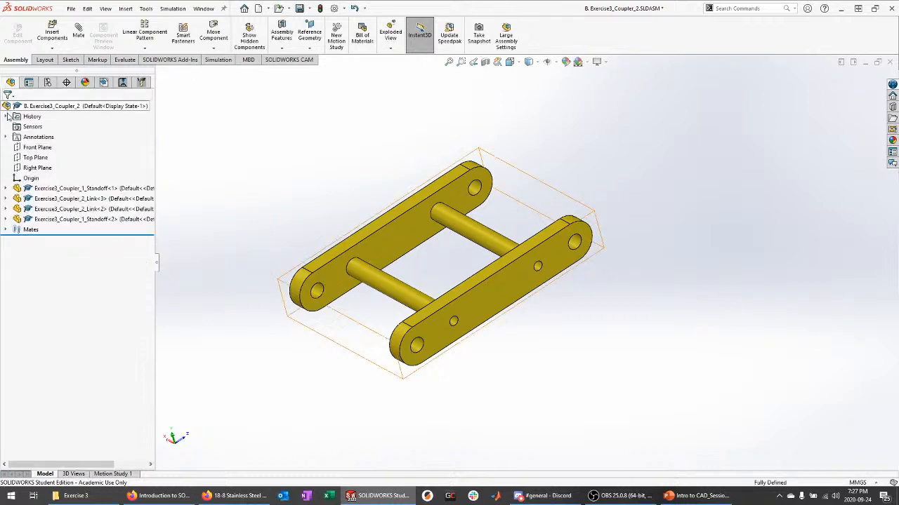
{"action": "left_click", "coordinate": [124, 203]}
{"action": "left_click", "coordinate": [264, 271]}
{"action": "mouse_move", "coordinate": [265, 271]}
{"action": "middle_mouse_down"}
{"action": "mouse_move", "coordinate": [269, 259]}
{"action": "mouse_move", "coordinate": [266, 275]}
{"action": "middle_mouse_up"}
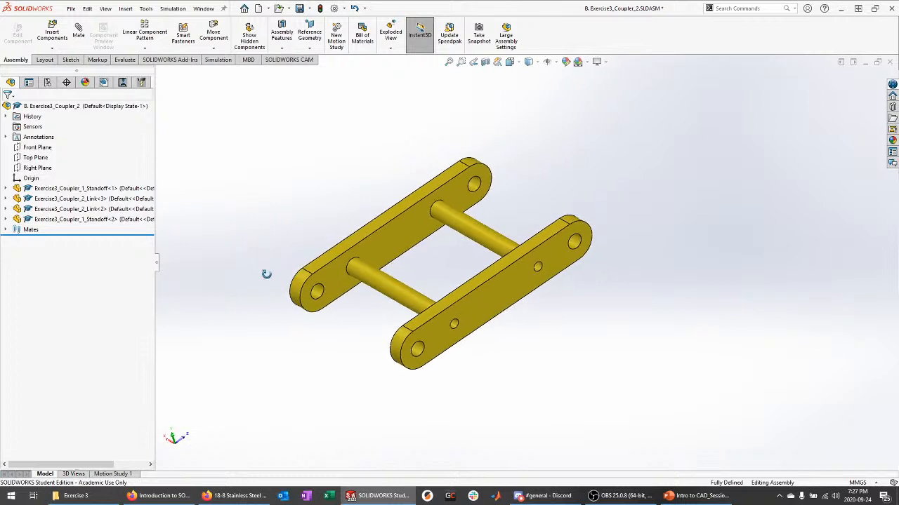
Save the second coupler subassembly and switch to the top-level assembly A. Exercise3.SLDASM.
{"action": "left_click", "coordinate": [131, 201]}
{"action": "key", "text": "ctrl+s"}
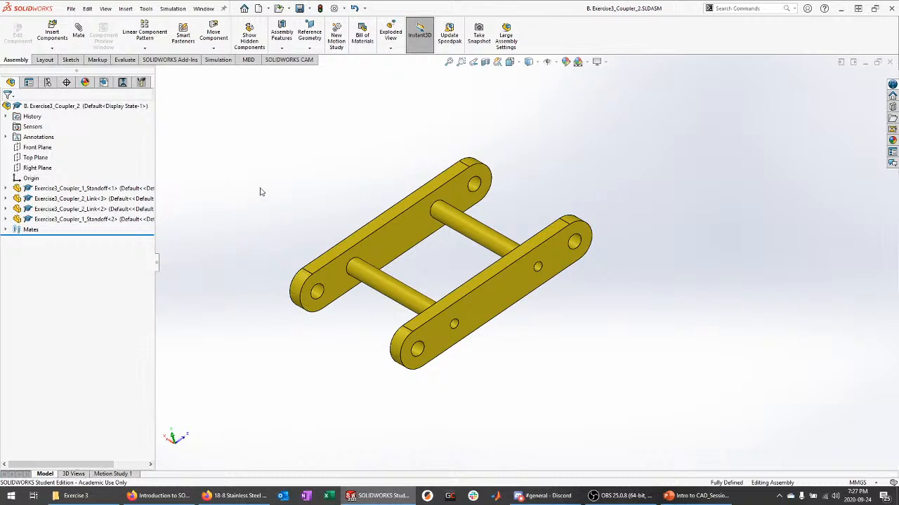
{"action": "middle_click_drag", "start_coordinate": [241, 189], "coordinate": [349, 177]}
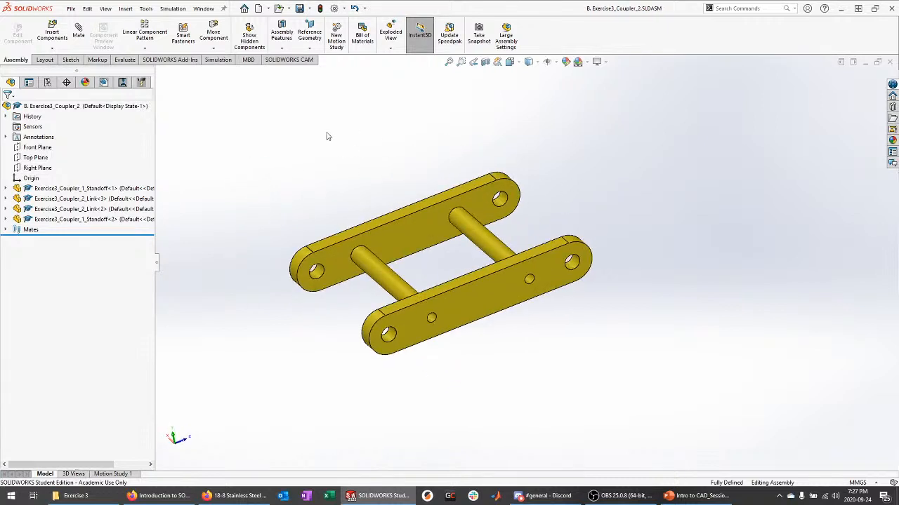
{"action": "left_click", "coordinate": [207, 8]}
{"action": "left_click", "coordinate": [271, 122]}
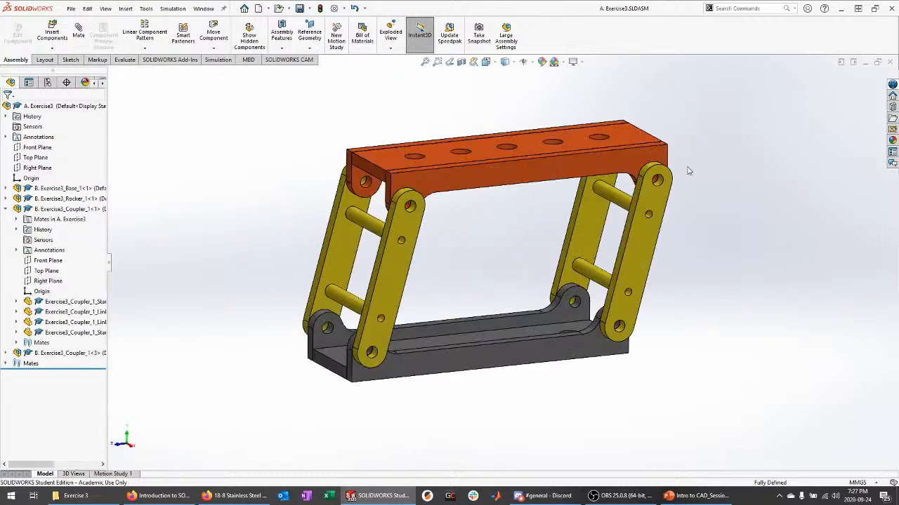
Replace the second coupler instance, B. Exercise3_Coupler_1<3>, with B. Exercise3_Coupler_2 and accept the re-attached mate entities.
{"action": "left_click", "coordinate": [6, 209]}
{"action": "left_click", "coordinate": [93, 209]}
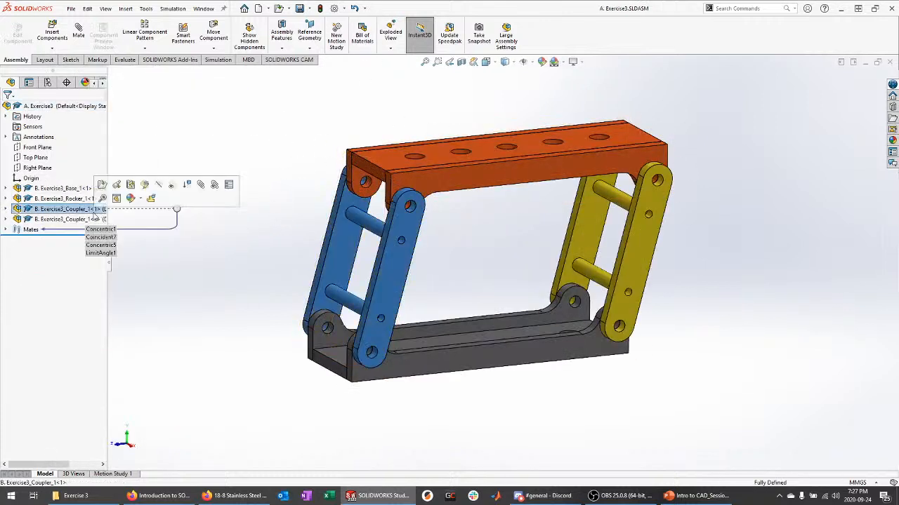
{"action": "left_click", "coordinate": [93, 218]}
{"action": "right_click", "coordinate": [92, 220]}
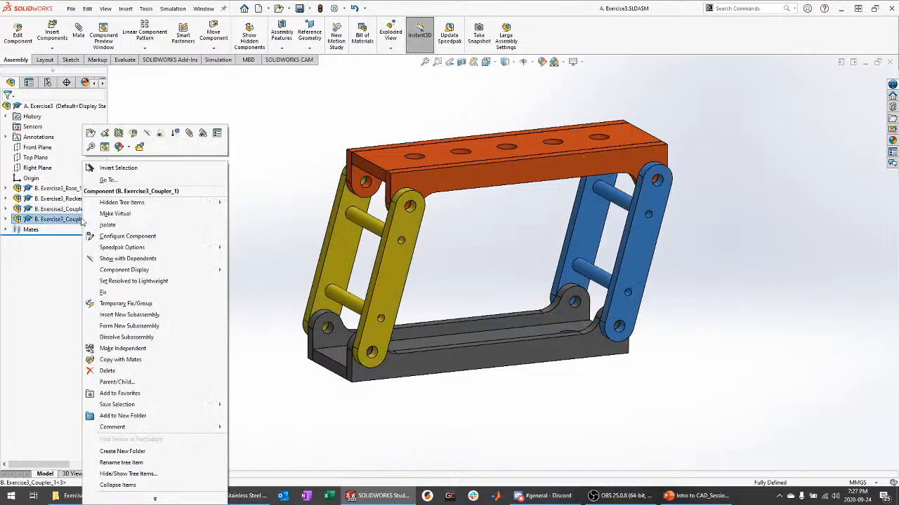
{"action": "left_click", "coordinate": [154, 499]}
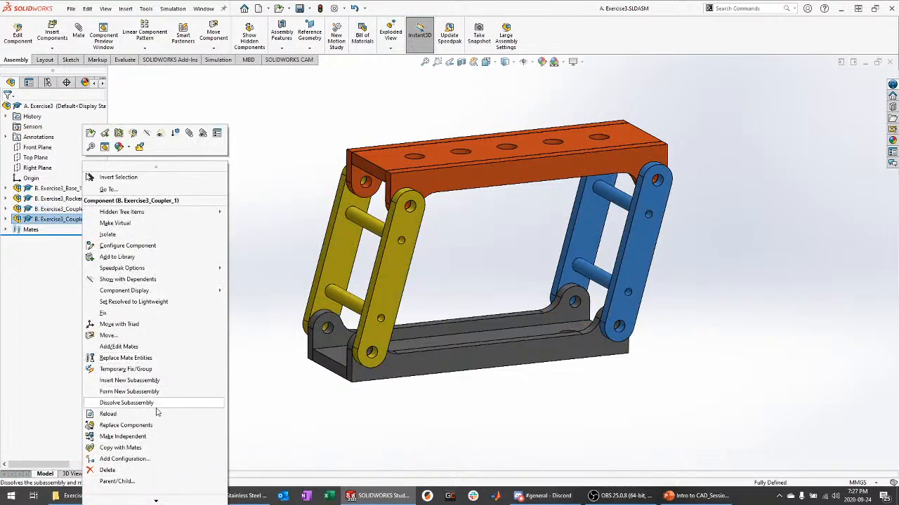
{"action": "left_click", "coordinate": [126, 425]}
{"action": "left_click", "coordinate": [79, 191]}
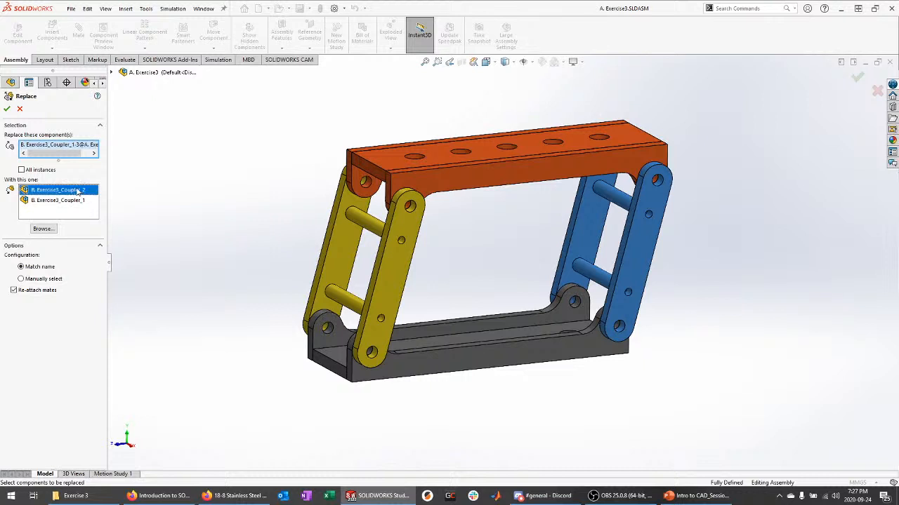
{"action": "left_click", "coordinate": [7, 109]}
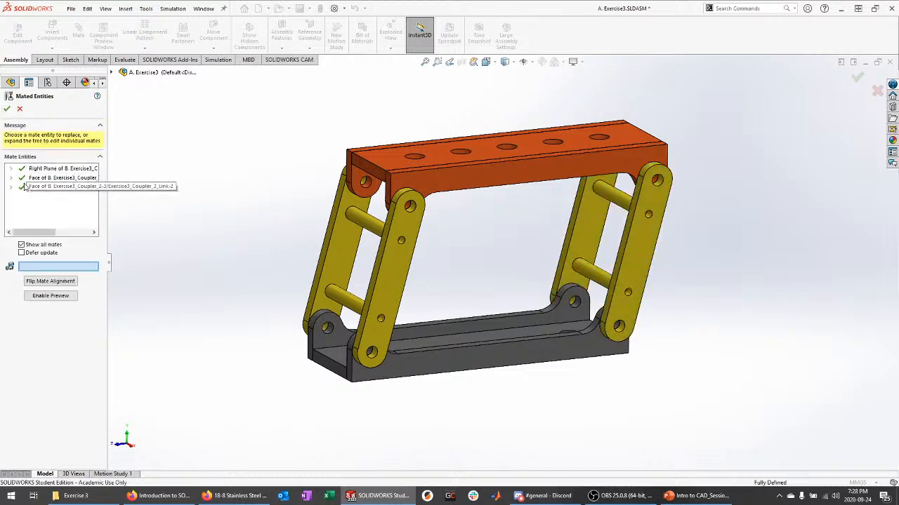
{"action": "left_click", "coordinate": [7, 109]}
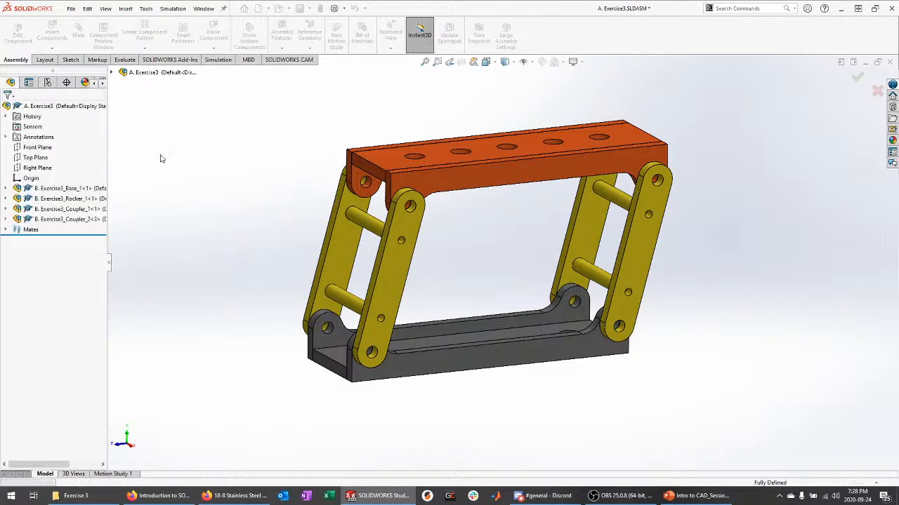
Open the B. Exercise3_Coupler_2 subassembly from the tree and open its Exercise3_Coupler_2_Link part.
{"action": "left_click", "coordinate": [70, 210]}
{"action": "left_click", "coordinate": [74, 219]}
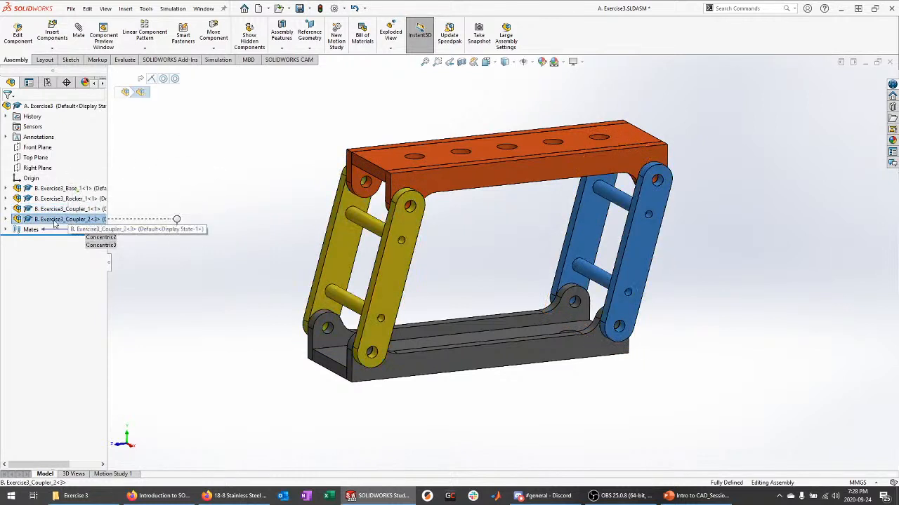
{"action": "left_click", "coordinate": [7, 220]}
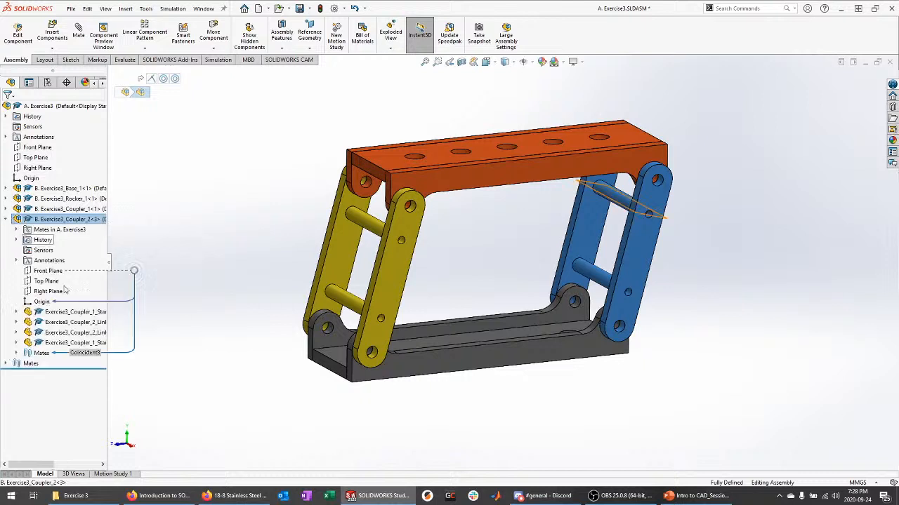
{"action": "right_click", "coordinate": [81, 219]}
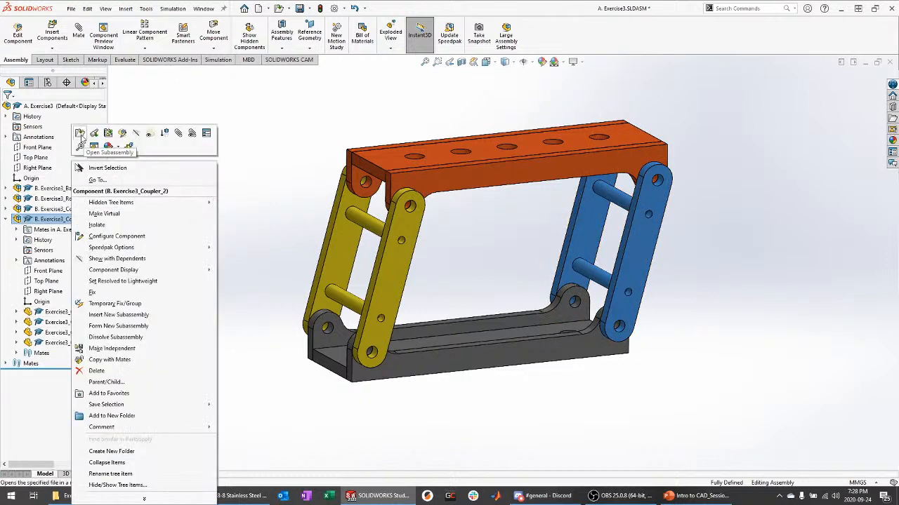
{"action": "left_click", "coordinate": [80, 133]}
{"action": "left_click", "coordinate": [453, 309]}
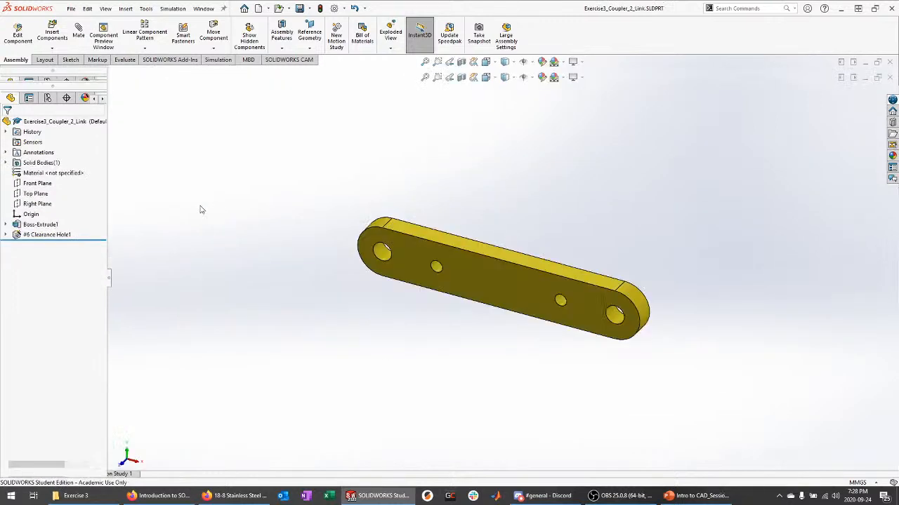
{"action": "middle_click_drag", "start_coordinate": [331, 293], "coordinate": [363, 261]}
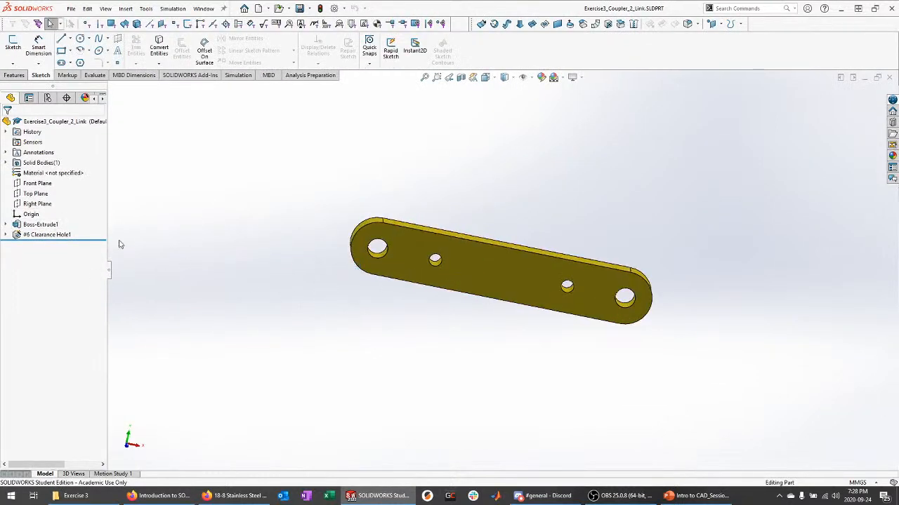
Roll the link part back before #6 Clearance Hole1 and open Sketch1 of Boss-Extrude1 for editing.
{"action": "left_click", "coordinate": [5, 225]}
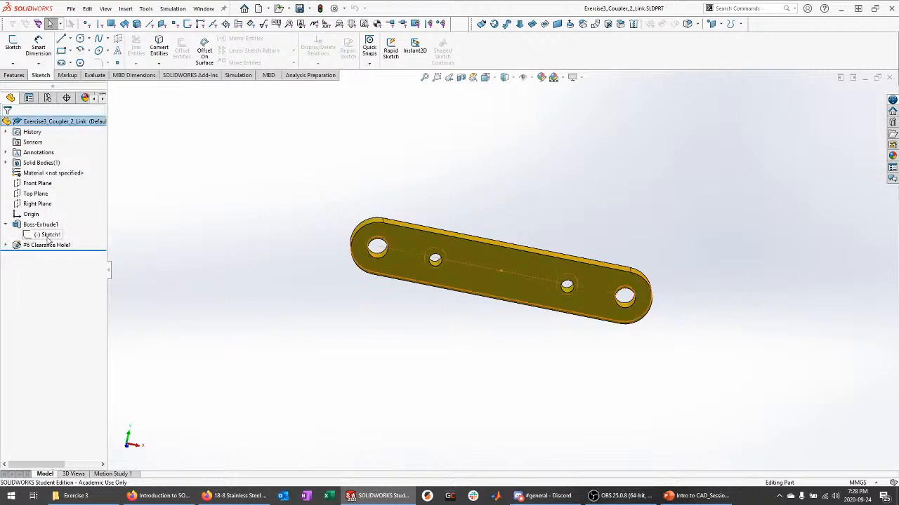
{"action": "left_click_drag", "start_coordinate": [86, 249], "coordinate": [63, 240]}
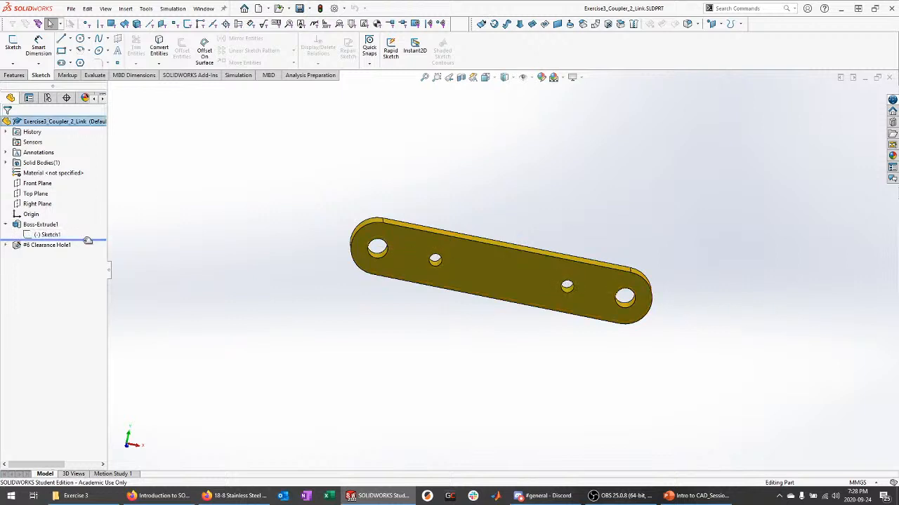
{"action": "left_click", "coordinate": [36, 226]}
{"action": "left_click", "coordinate": [201, 263]}
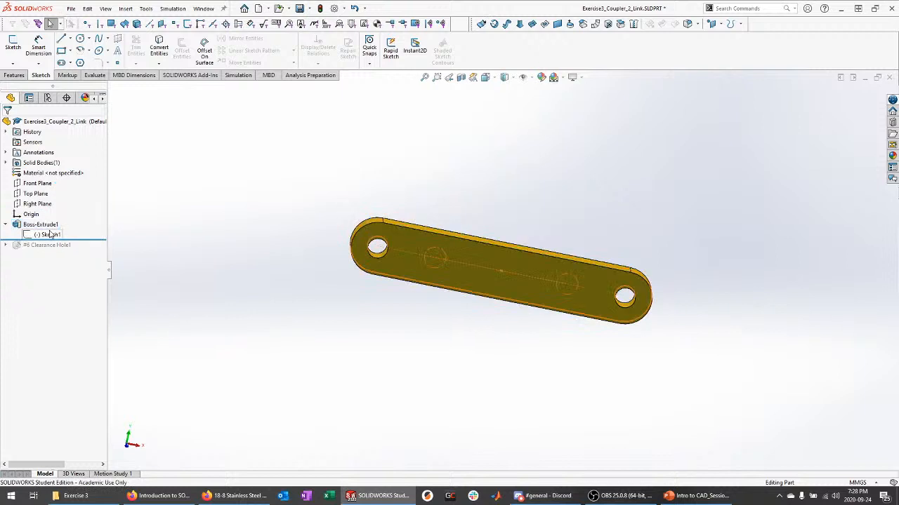
{"action": "left_click", "coordinate": [50, 235]}
{"action": "left_click", "coordinate": [61, 204]}
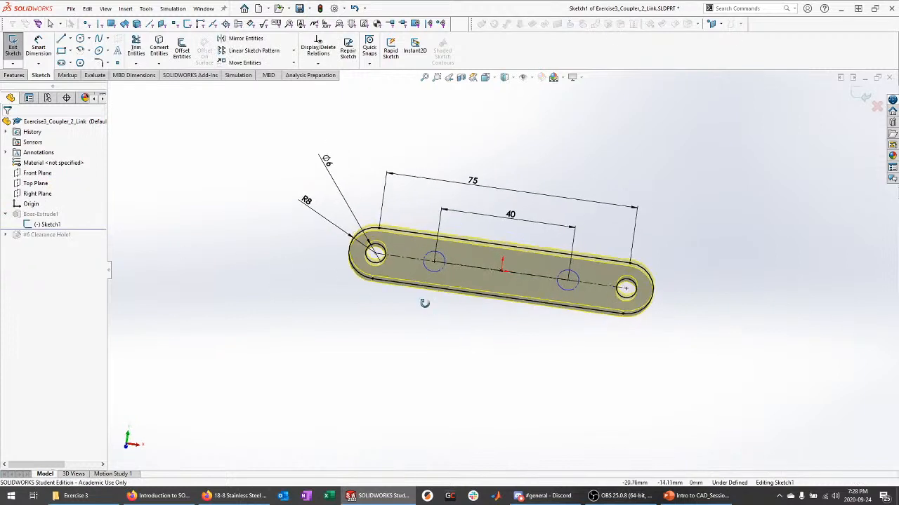
Test the freedom of the link sketch by trying to move an inner circle's centre and an end hole's centre.
{"action": "scroll", "coordinate": [487, 270], "scroll_direction": "down", "scroll_amount": 4}
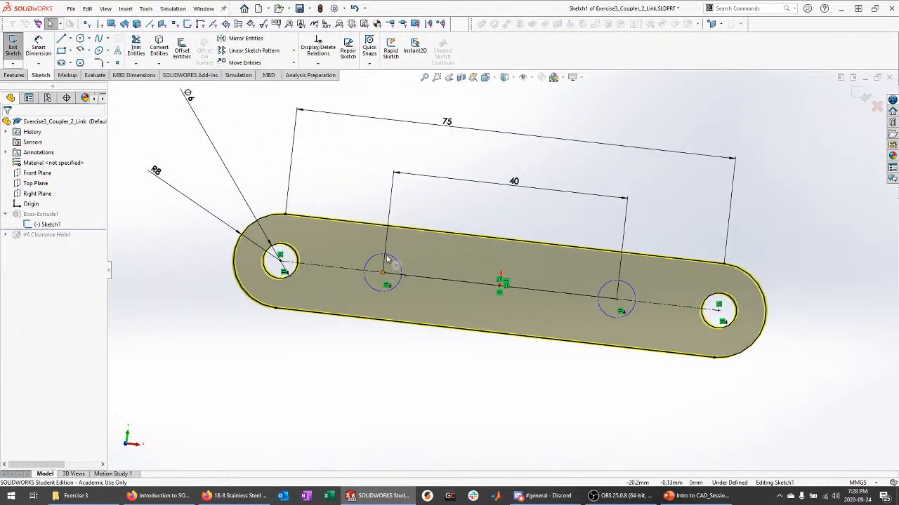
{"action": "left_click_drag", "start_coordinate": [384, 271], "coordinate": [397, 260]}
{"action": "left_click", "coordinate": [395, 377]}
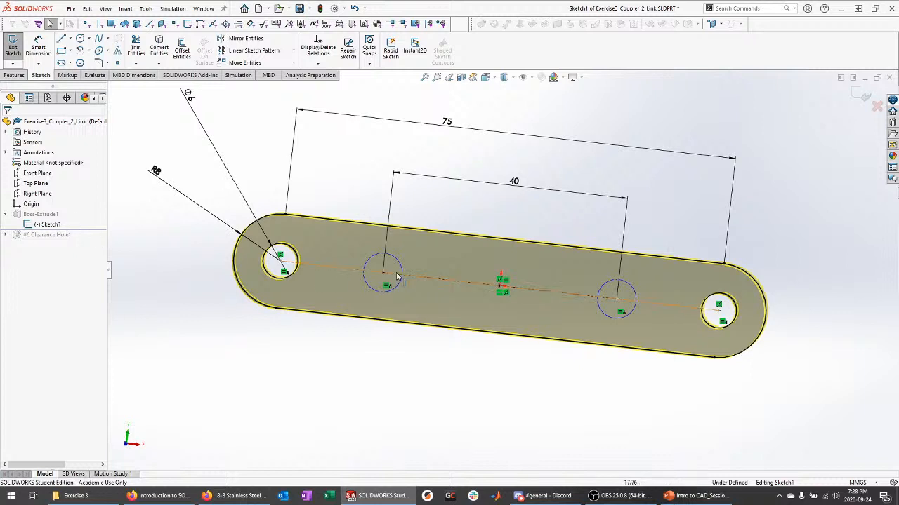
{"action": "left_click_drag", "start_coordinate": [280, 261], "coordinate": [280, 260]}
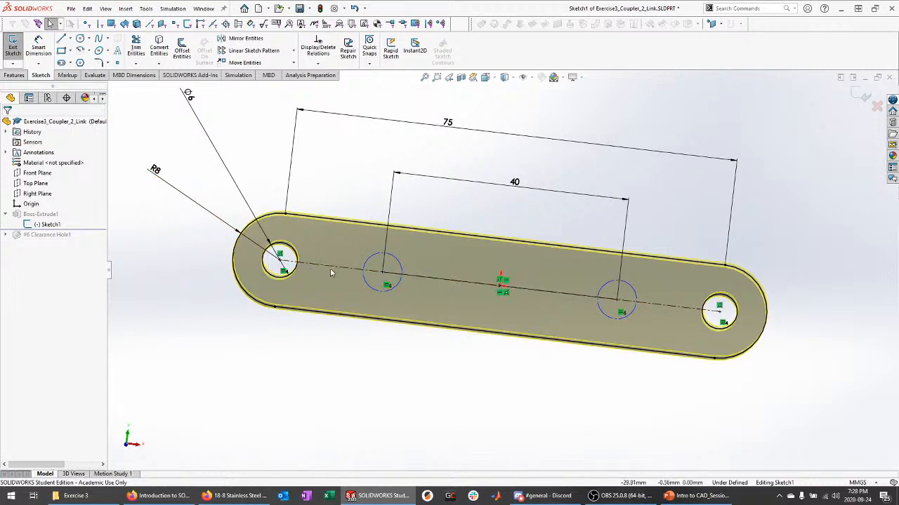
{"action": "scroll", "coordinate": [496, 269], "scroll_direction": "up", "scroll_amount": 1}
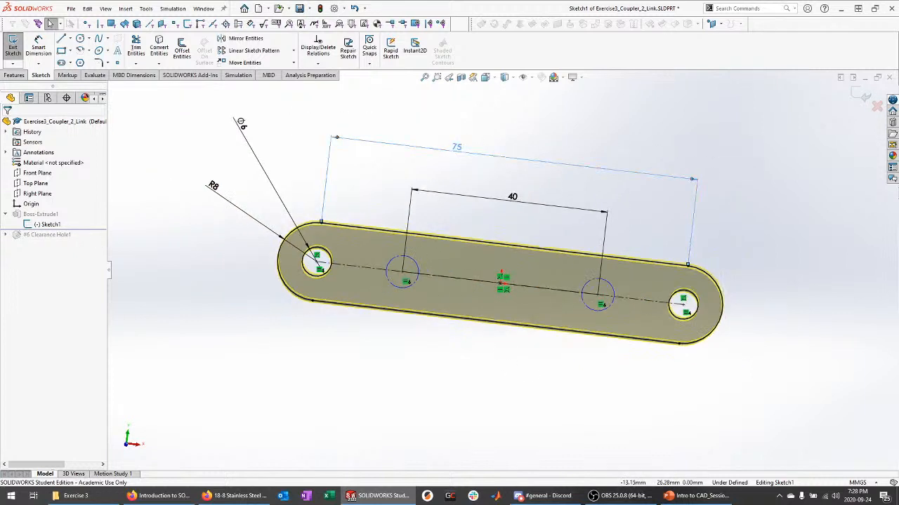
Set the centre-to-centre length of the link slot to 100 mm and exit the sketch.
{"action": "double_click", "coordinate": [457, 146]}
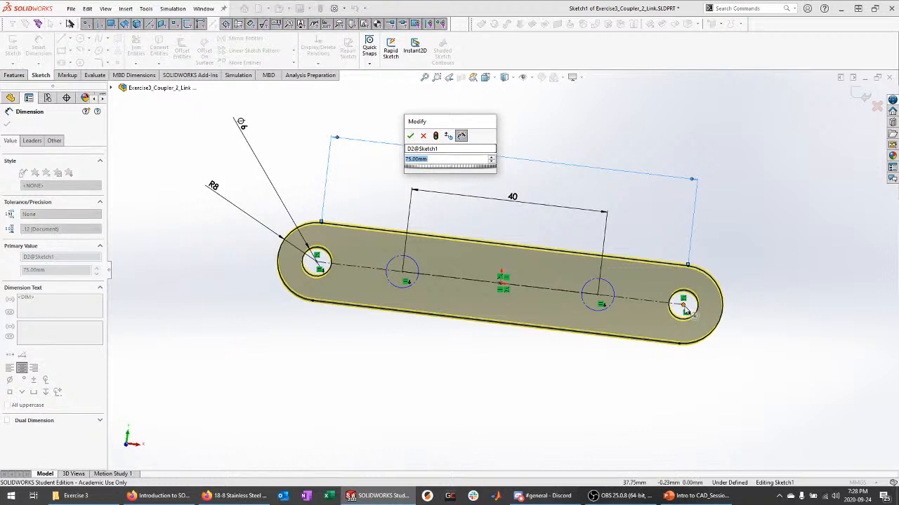
{"action": "type", "text": "100"}
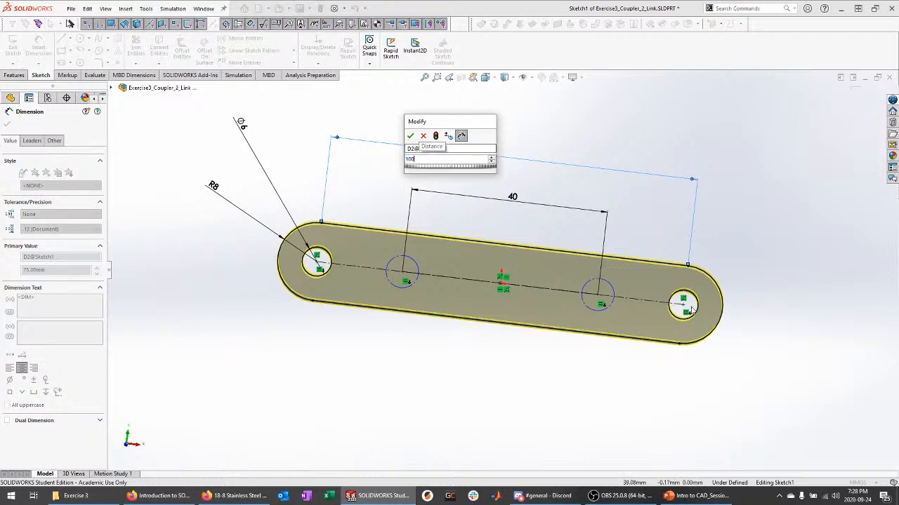
{"action": "key", "text": "Return"}
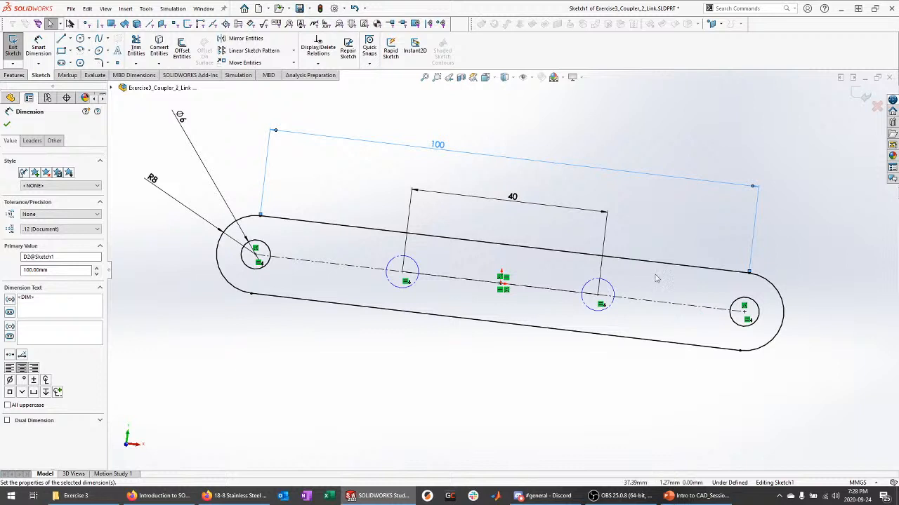
{"action": "left_click", "coordinate": [7, 123]}
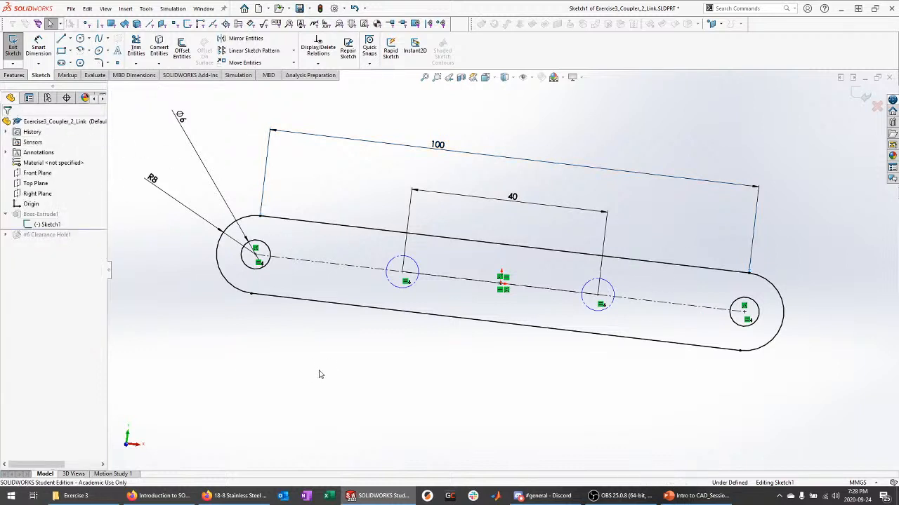
{"action": "left_click", "coordinate": [863, 95]}
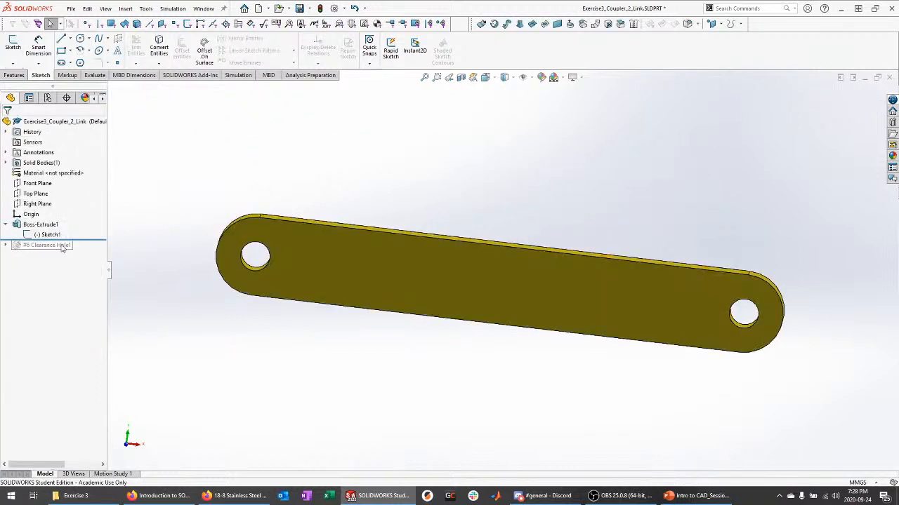
Roll the link part forward to include #6 Clearance Hole1 again and save the part.
{"action": "left_click", "coordinate": [8, 226]}
{"action": "left_click_drag", "start_coordinate": [53, 230], "coordinate": [82, 241]}
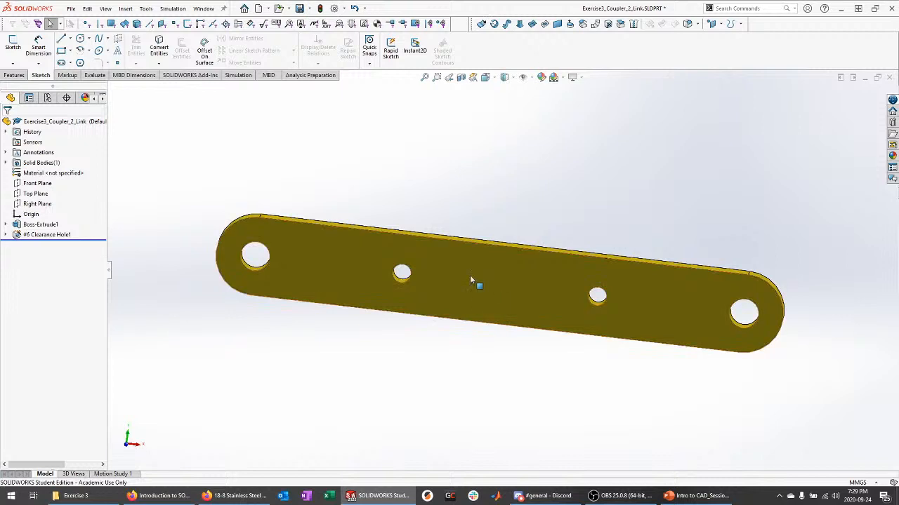
{"action": "middle_click_drag", "start_coordinate": [505, 150], "coordinate": [502, 183]}
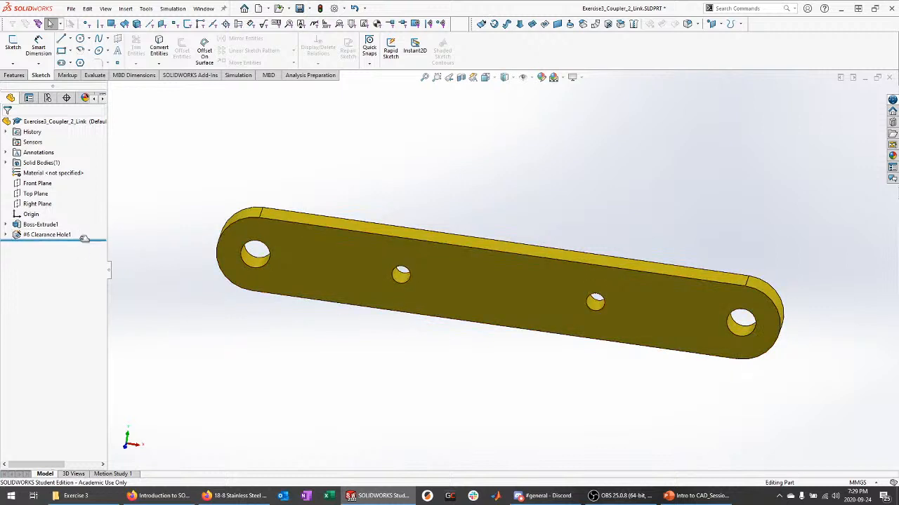
{"action": "left_click_drag", "start_coordinate": [84, 239], "coordinate": [86, 229]}
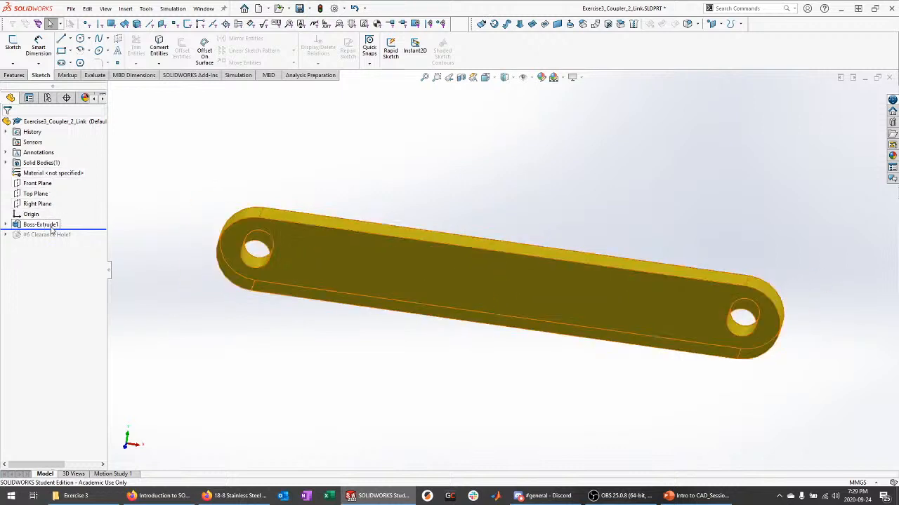
{"action": "left_click_drag", "start_coordinate": [81, 230], "coordinate": [80, 250]}
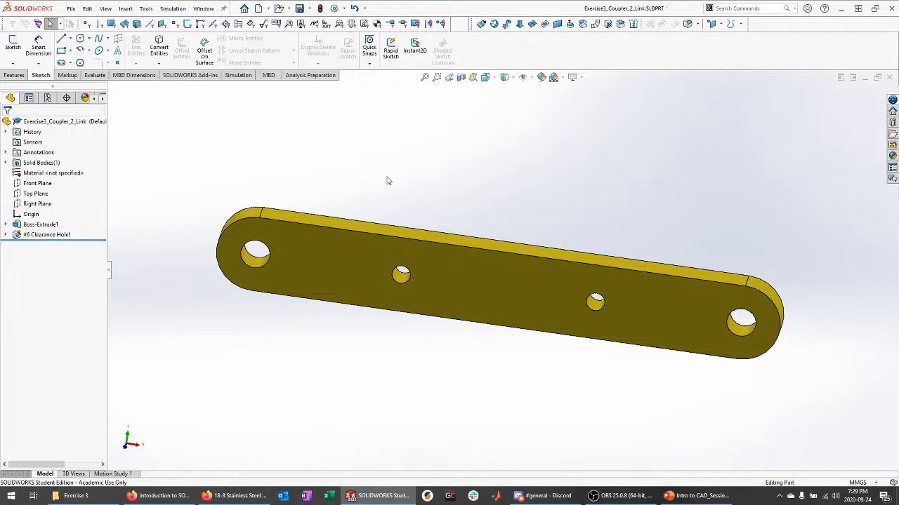
Switch to B. Exercise3_Coupler_2.SLDASM and rebuild it with the lengthened links.
{"action": "left_click", "coordinate": [203, 9]}
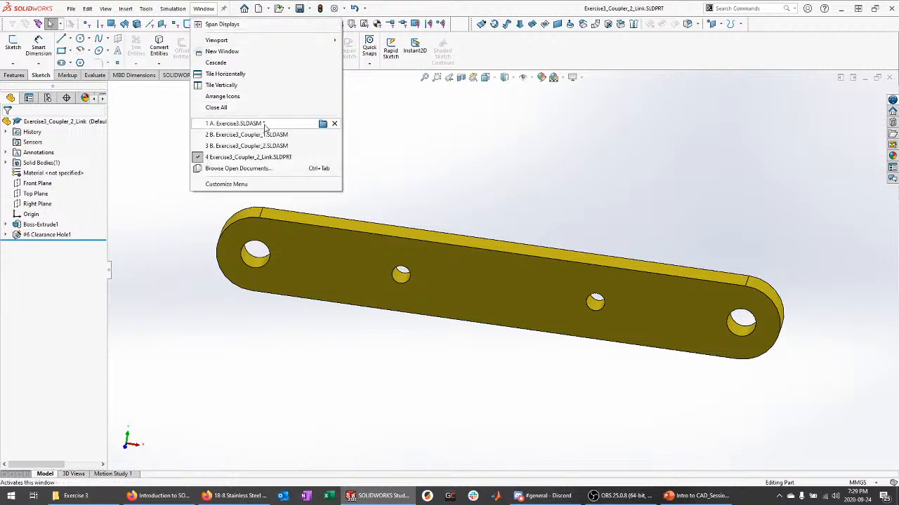
{"action": "left_click", "coordinate": [270, 146]}
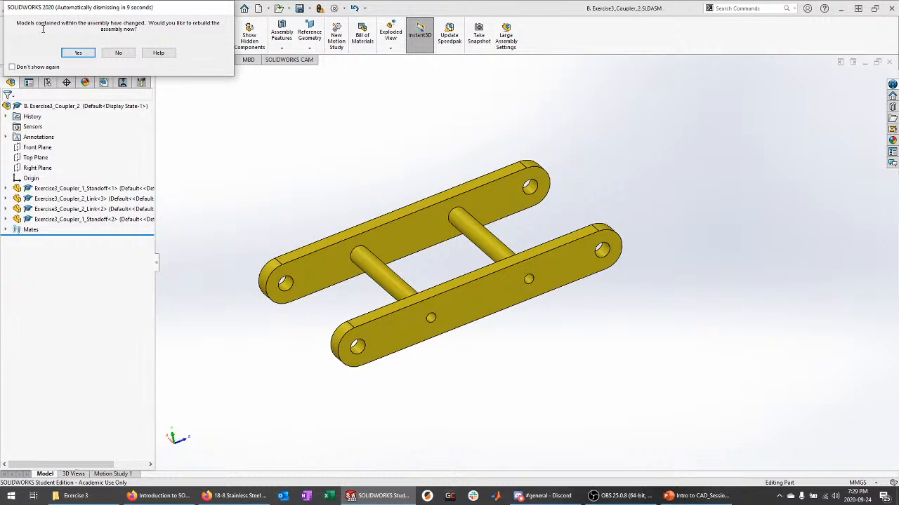
{"action": "left_click", "coordinate": [79, 53]}
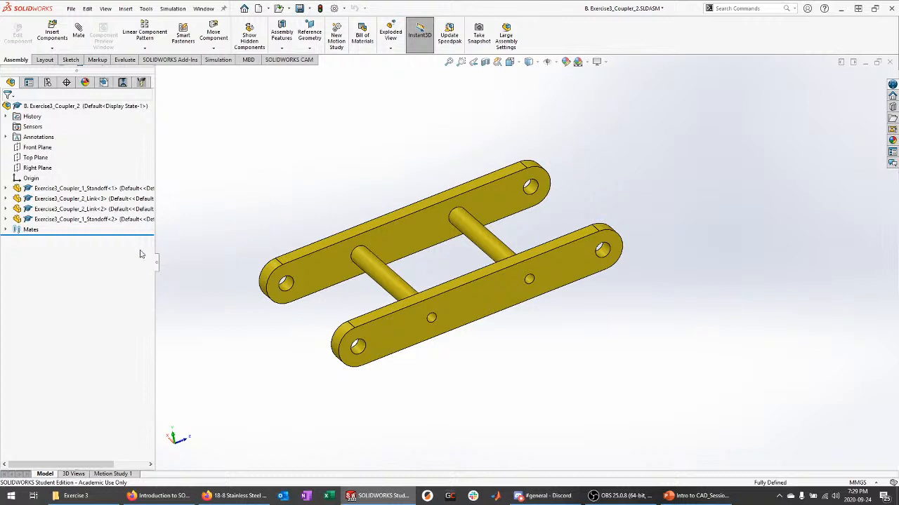
{"action": "middle_click_drag", "start_coordinate": [254, 191], "coordinate": [253, 215]}
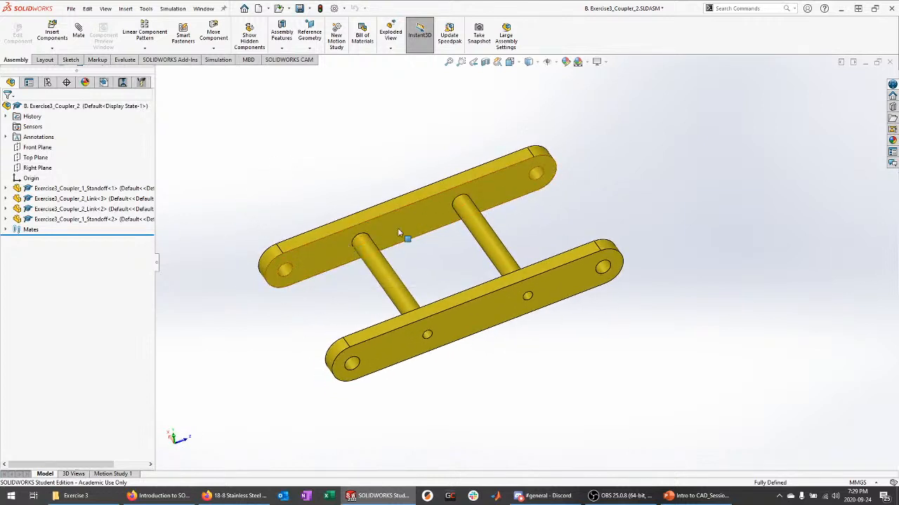
Save the second coupler assembly, switch to A. Exercise3.SLDASM and rebuild it with the lengthened coupler.
{"action": "key", "text": "ctrl+s"}
{"action": "left_click", "coordinate": [204, 9]}
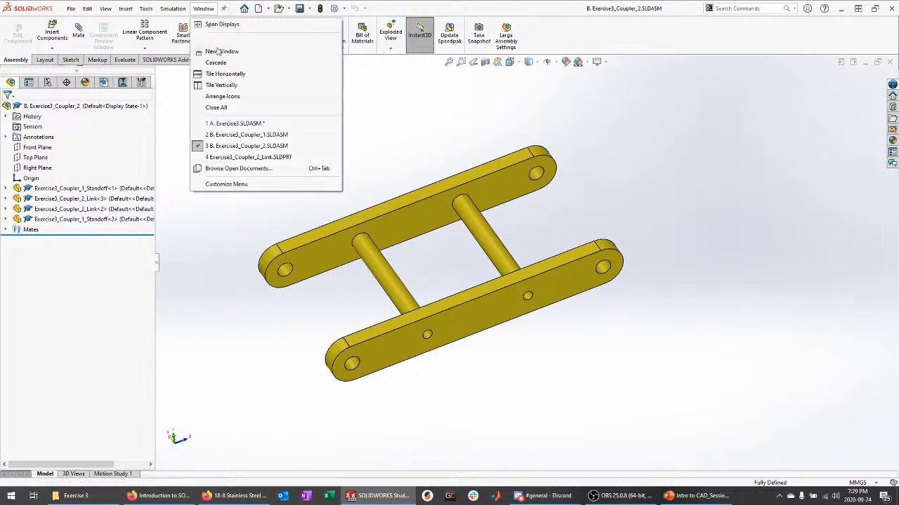
{"action": "left_click", "coordinate": [246, 126]}
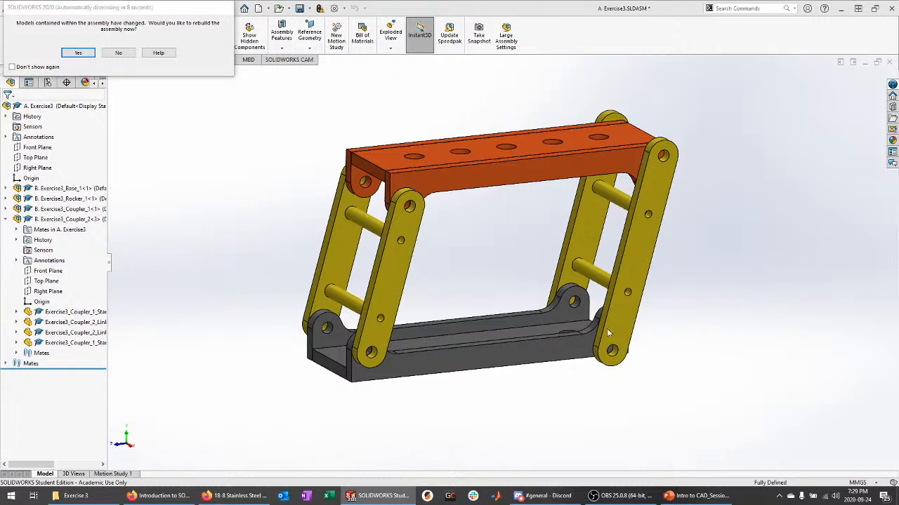
{"action": "left_click", "coordinate": [79, 54]}
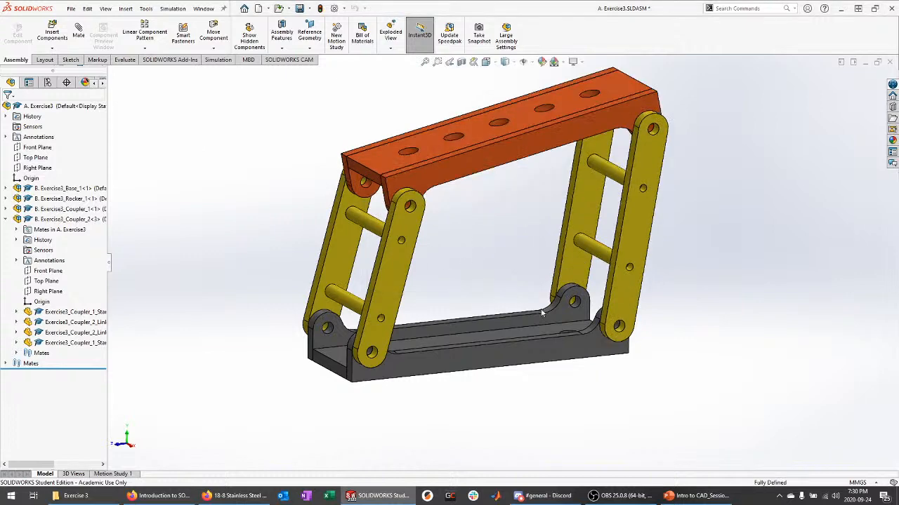
Swing the orange rocker to test how the linkage moves with couplers of different lengths.
{"action": "middle_click_drag", "start_coordinate": [696, 347], "coordinate": [679, 326]}
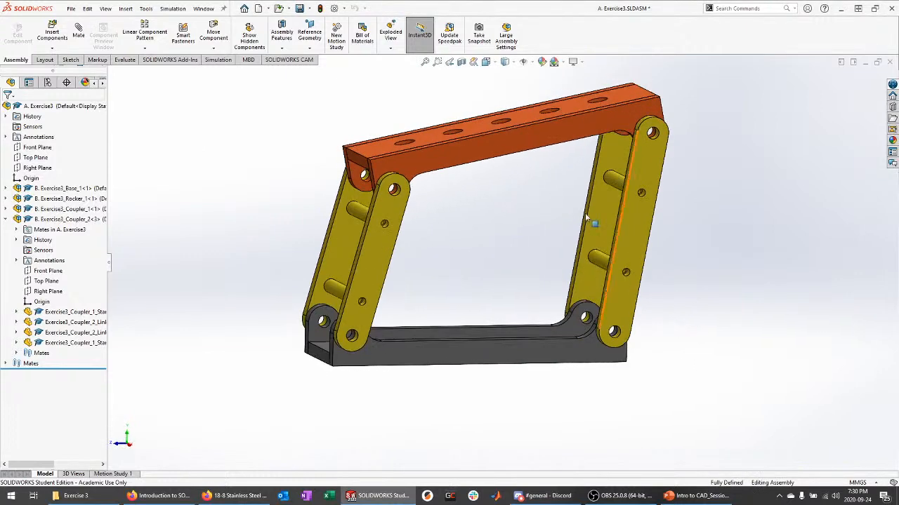
{"action": "left_click_drag", "start_coordinate": [514, 148], "coordinate": [491, 209]}
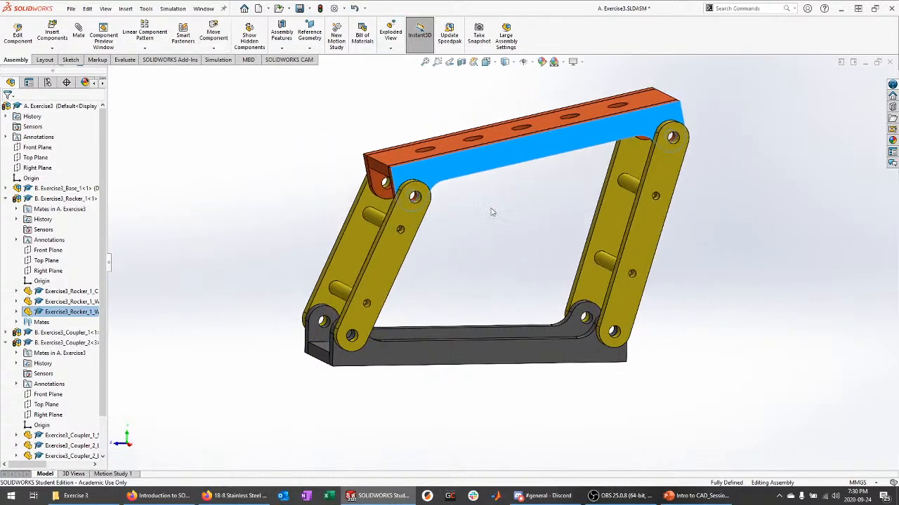
{"action": "left_click", "coordinate": [528, 241]}
Measure the angle between the rocker's top face and the base's underside, and swing the rocker again.
{"action": "left_click", "coordinate": [489, 133]}
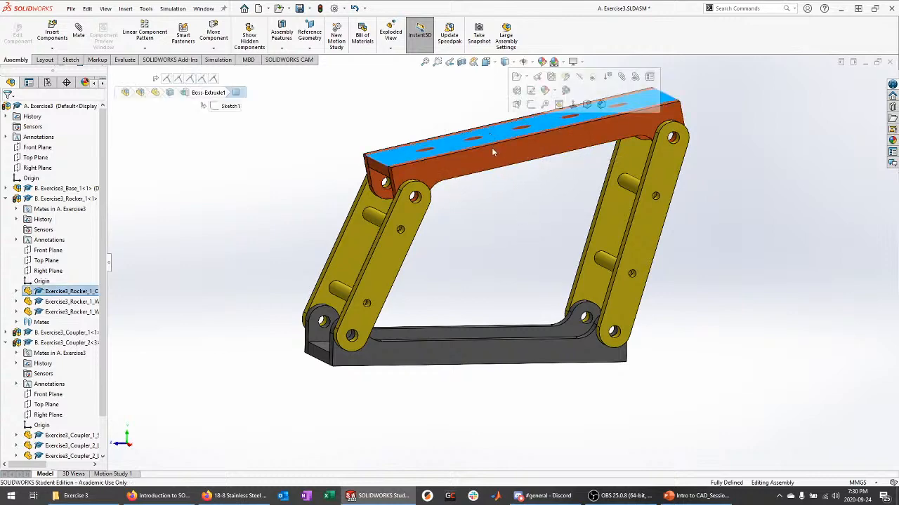
{"action": "middle_click_drag", "start_coordinate": [489, 133], "coordinate": [511, 191]}
{"action": "left_click", "coordinate": [454, 361], "text": "ctrl"}
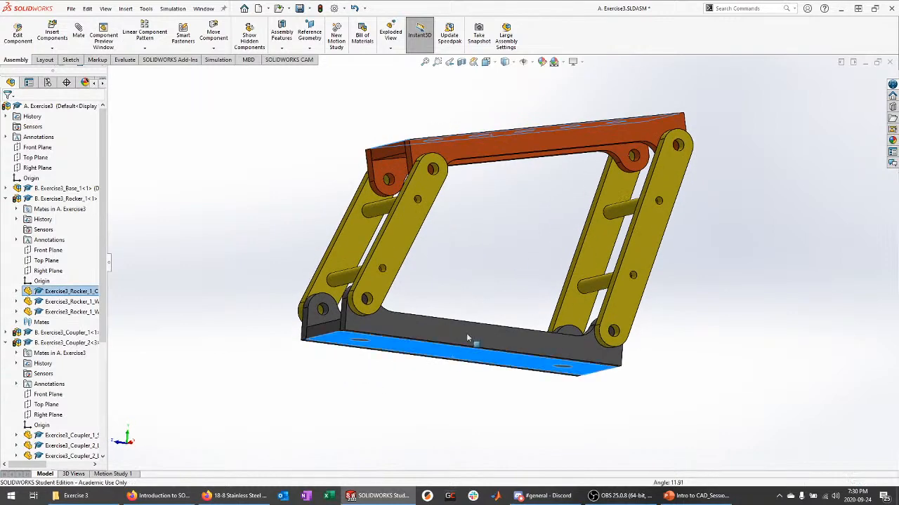
{"action": "middle_click_drag", "start_coordinate": [468, 210], "coordinate": [535, 247]}
{"action": "left_click", "coordinate": [536, 247]}
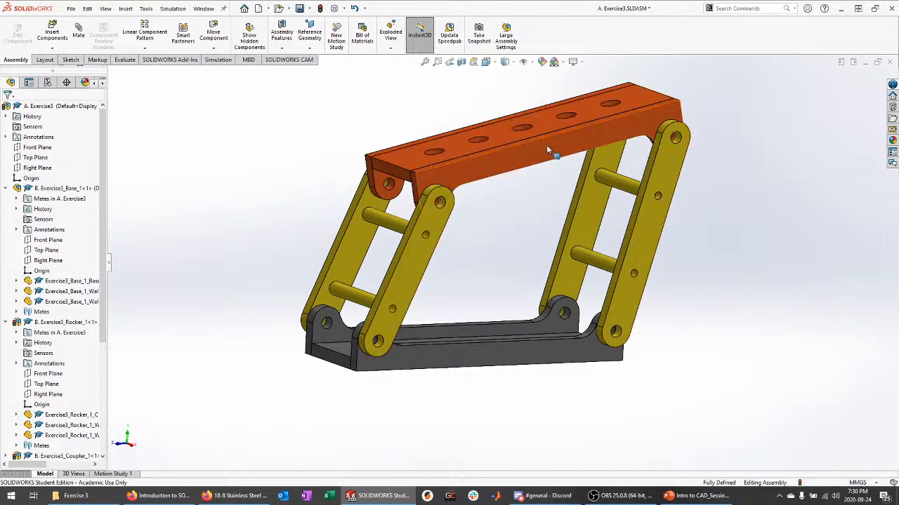
{"action": "left_click_drag", "start_coordinate": [546, 145], "coordinate": [484, 177]}
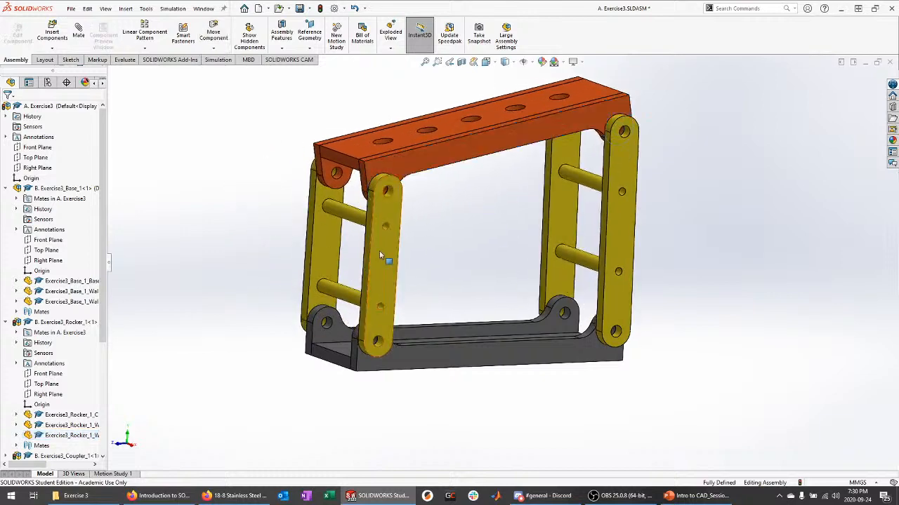
Open the link part of the first coupler from the assembly.
{"action": "left_click", "coordinate": [379, 251]}
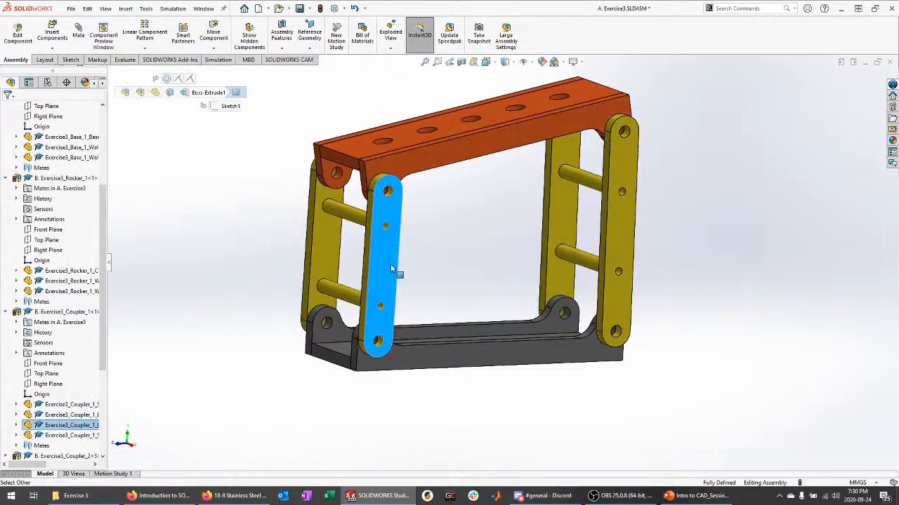
{"action": "right_click", "coordinate": [412, 214]}
{"action": "left_click", "coordinate": [410, 202]}
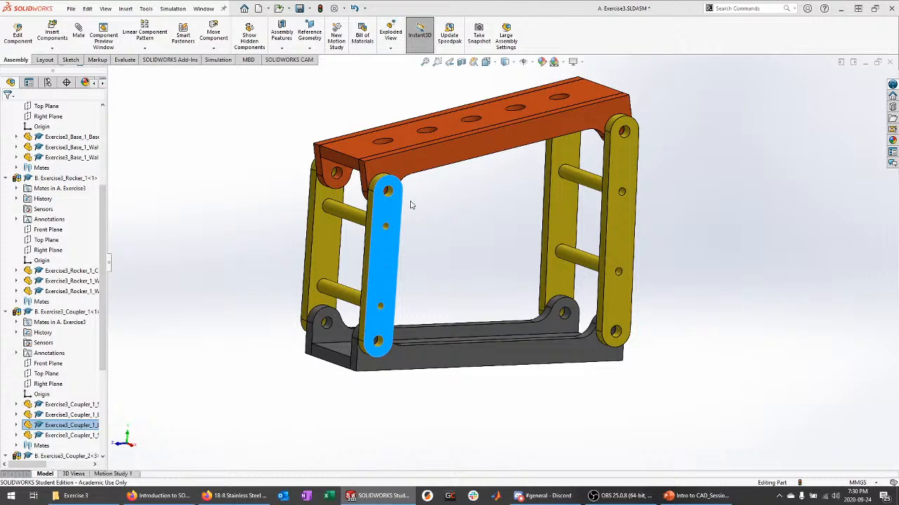
Edit the sketch of Boss-Extrude1 and set the link slot's centre-to-centre length to 50 mm.
{"action": "left_click", "coordinate": [5, 225]}
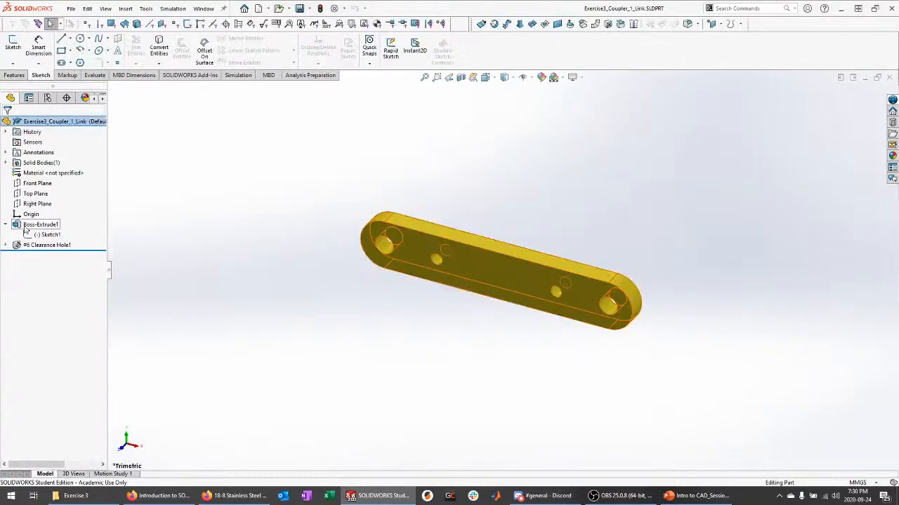
{"action": "left_click", "coordinate": [48, 235]}
{"action": "left_click", "coordinate": [58, 206]}
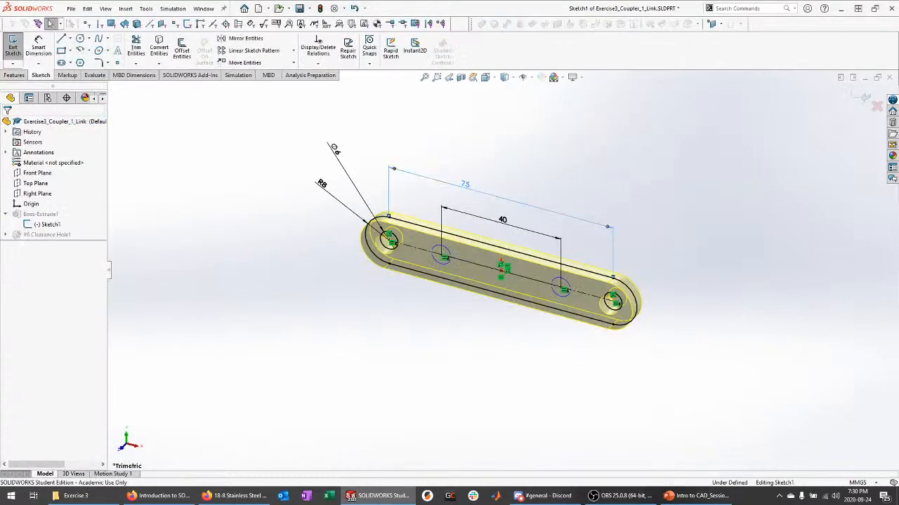
{"action": "left_click", "coordinate": [470, 189]}
{"action": "double_click", "coordinate": [473, 191]}
{"action": "type", "text": "50"}
{"action": "key", "text": "Return"}
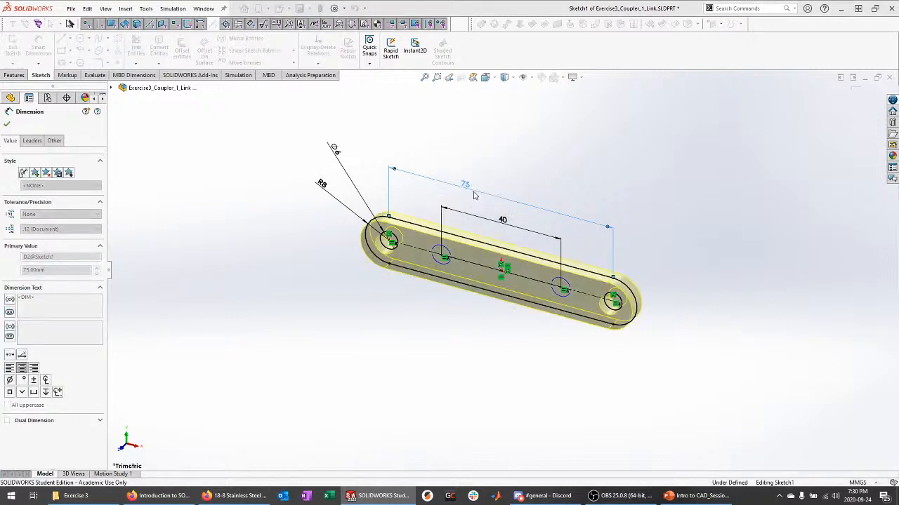
Set the spacing between the two inner circles to 30 mm and exit the sketch.
{"action": "double_click", "coordinate": [504, 220]}
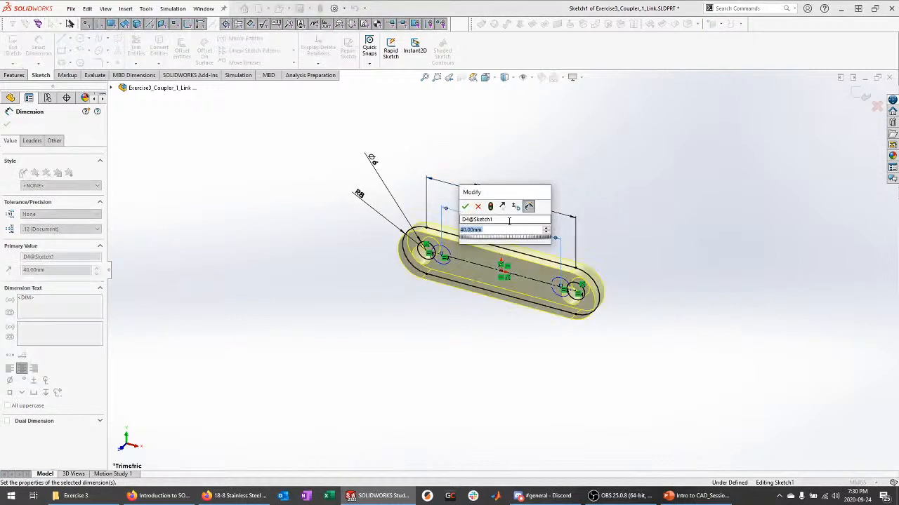
{"action": "type", "text": "30"}
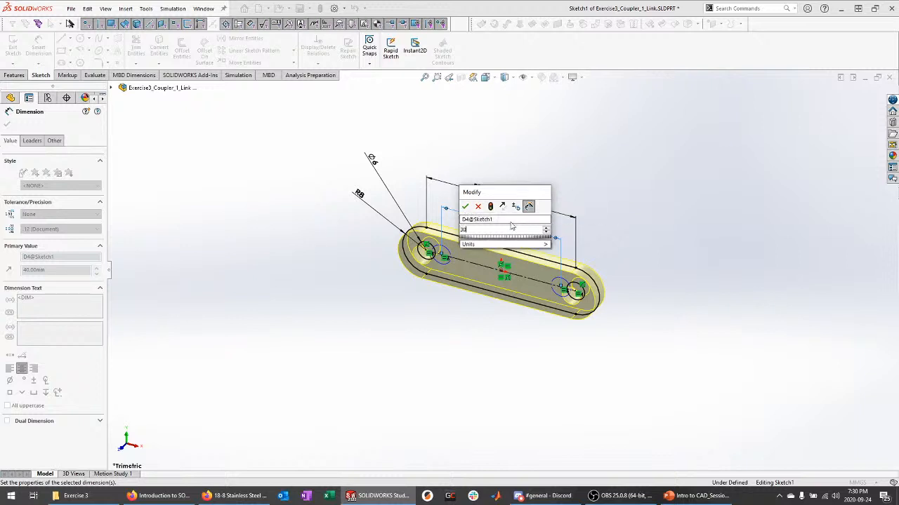
{"action": "key", "text": "Return"}
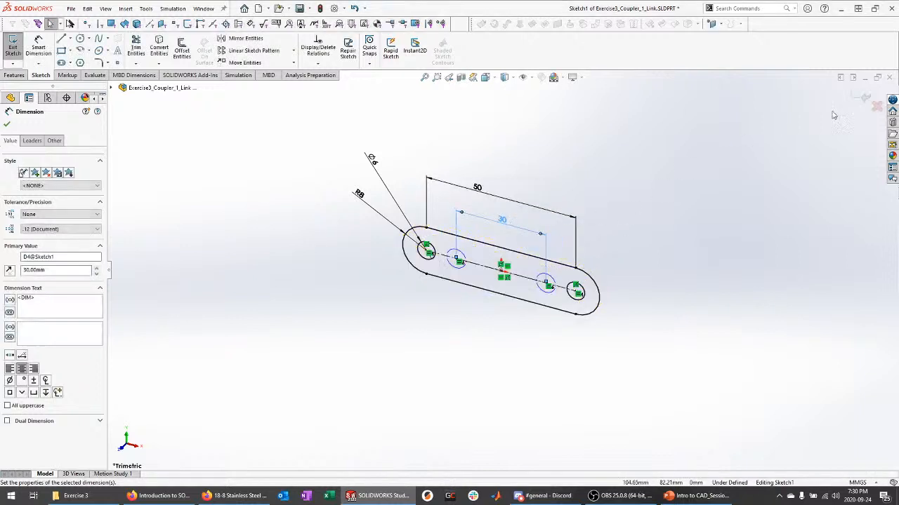
{"action": "left_click", "coordinate": [862, 96]}
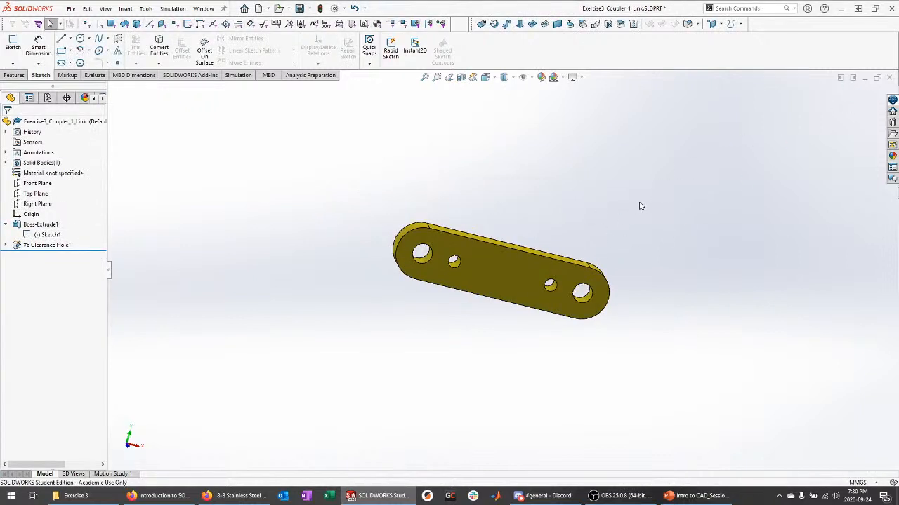
Save the shortened link part, return to A. Exercise3.SLDASM and rebuild the assembly.
{"action": "left_click", "coordinate": [204, 8]}
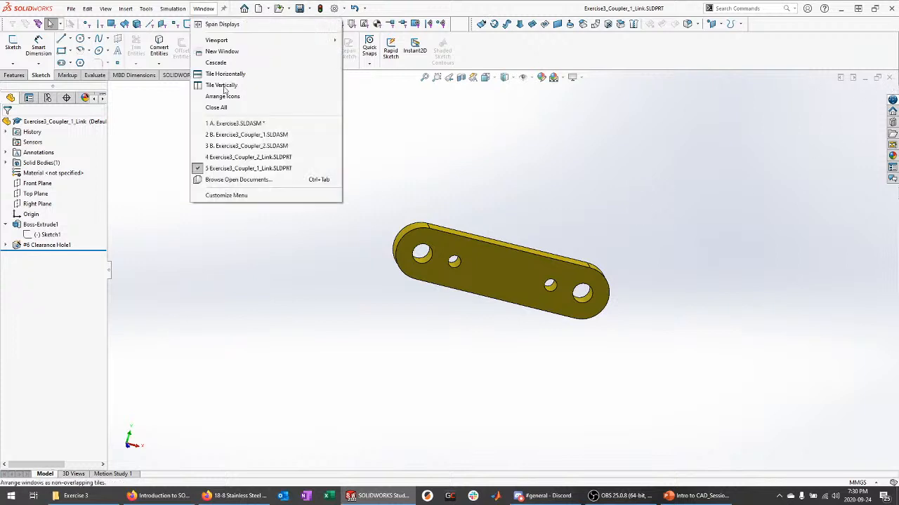
{"action": "left_click", "coordinate": [242, 122]}
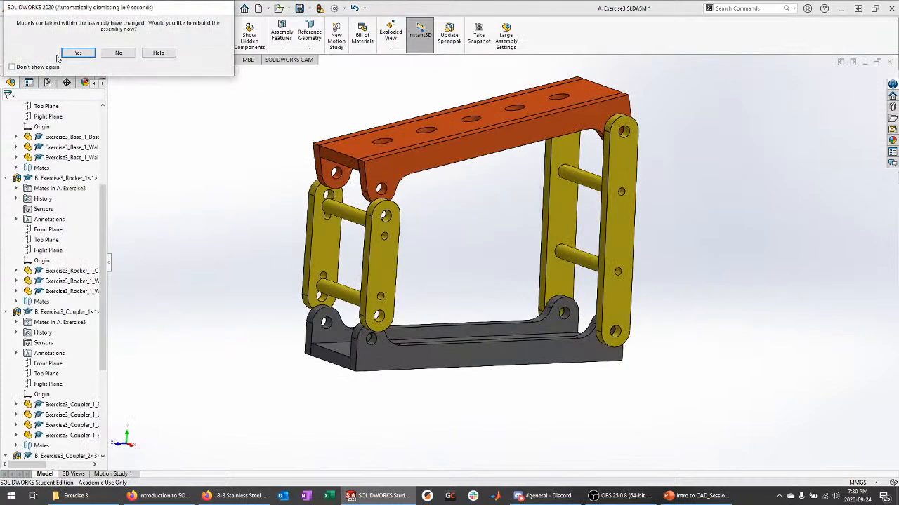
{"action": "left_click", "coordinate": [79, 54]}
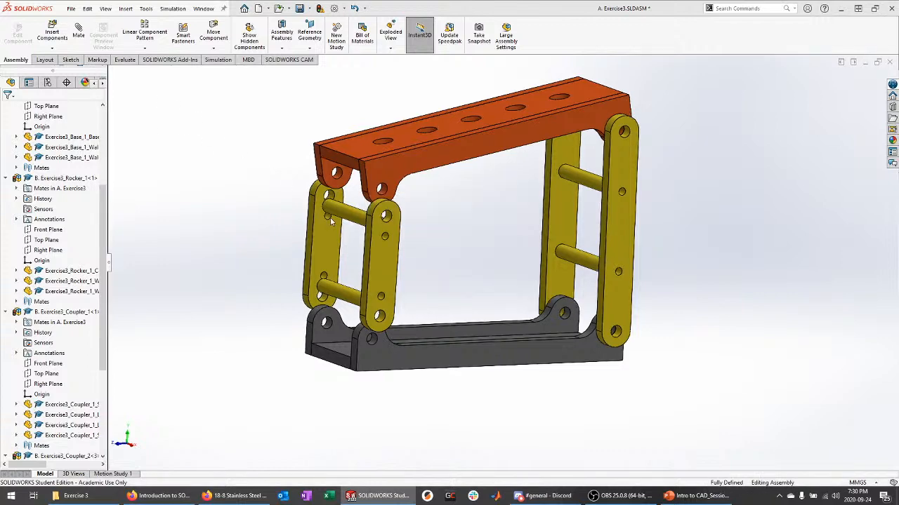
Swing the rocker through its range in both directions to test the linkage with the shortened coupler.
{"action": "left_click_drag", "start_coordinate": [480, 191], "coordinate": [563, 313]}
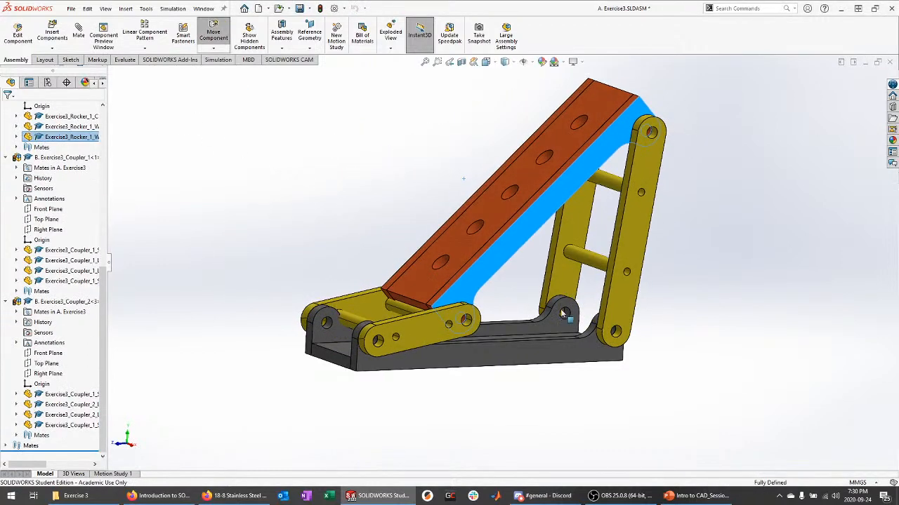
{"action": "left_click_drag", "start_coordinate": [444, 220], "coordinate": [215, 312]}
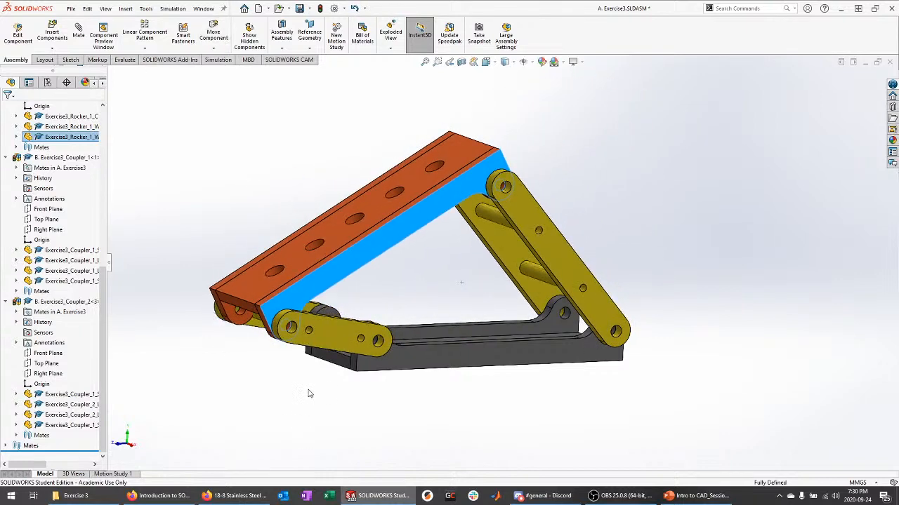
{"action": "left_click", "coordinate": [286, 405]}
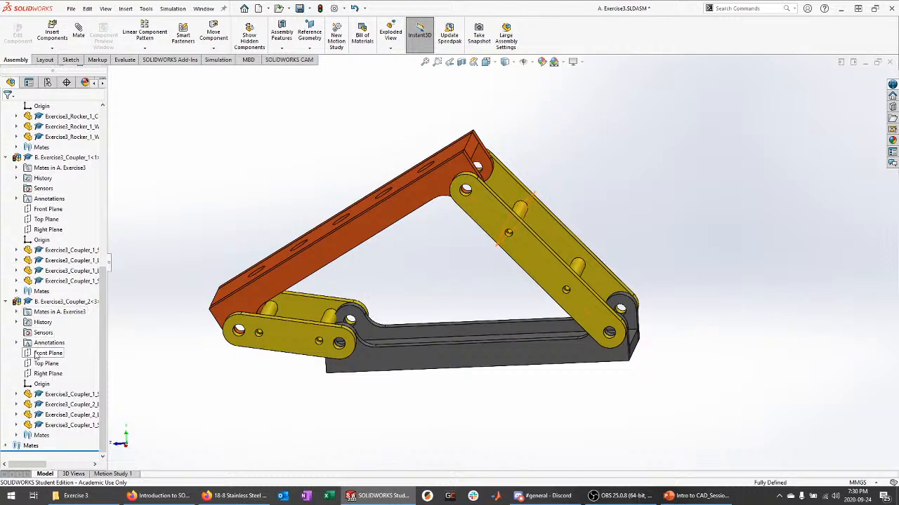
Collapse the expanded base, rocker and coupler subassemblies in the feature tree.
{"action": "left_click", "coordinate": [16, 313]}
{"action": "left_click", "coordinate": [5, 302]}
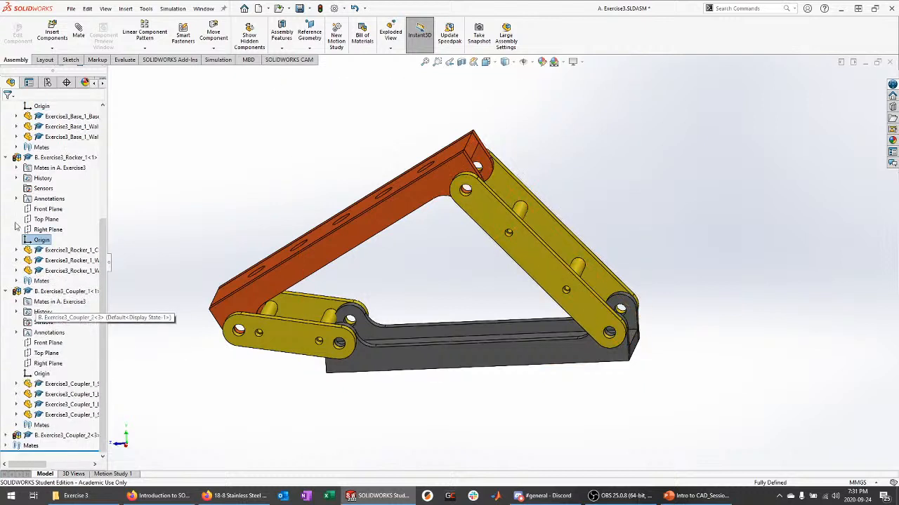
{"action": "left_click", "coordinate": [5, 158]}
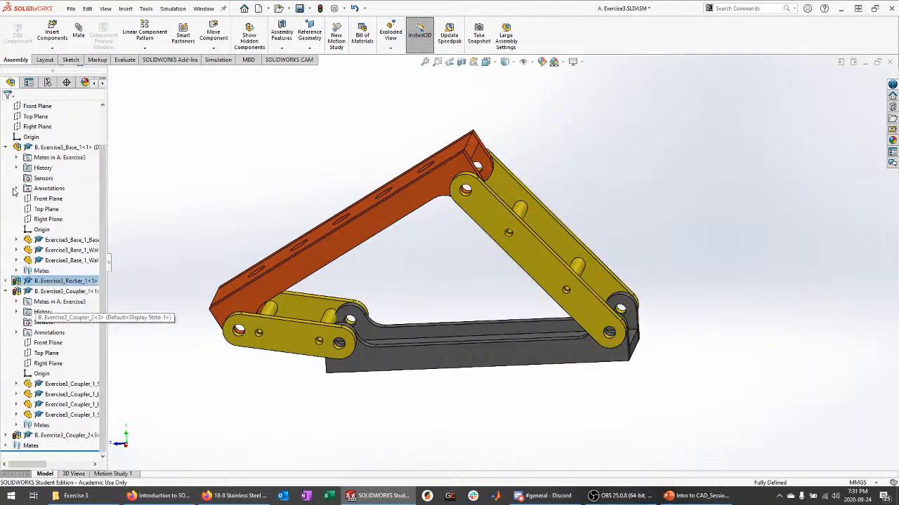
{"action": "left_click", "coordinate": [5, 291]}
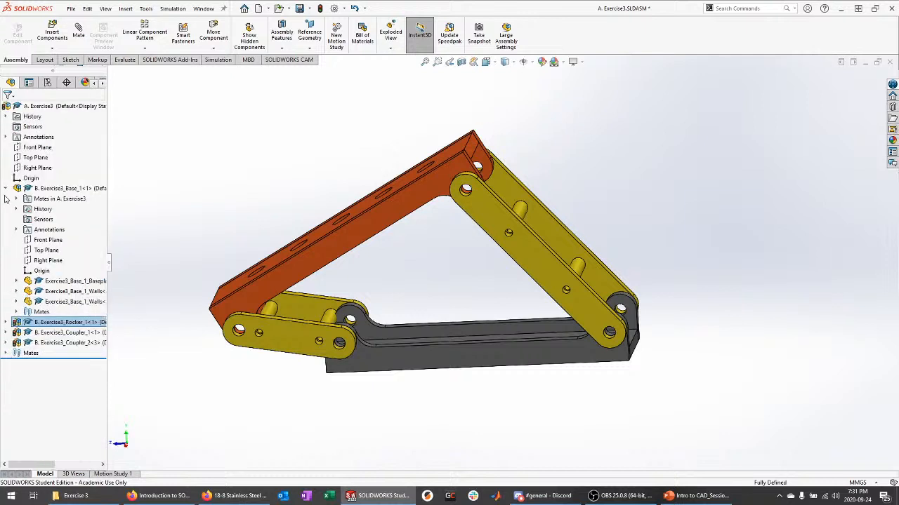
{"action": "left_click", "coordinate": [6, 188]}
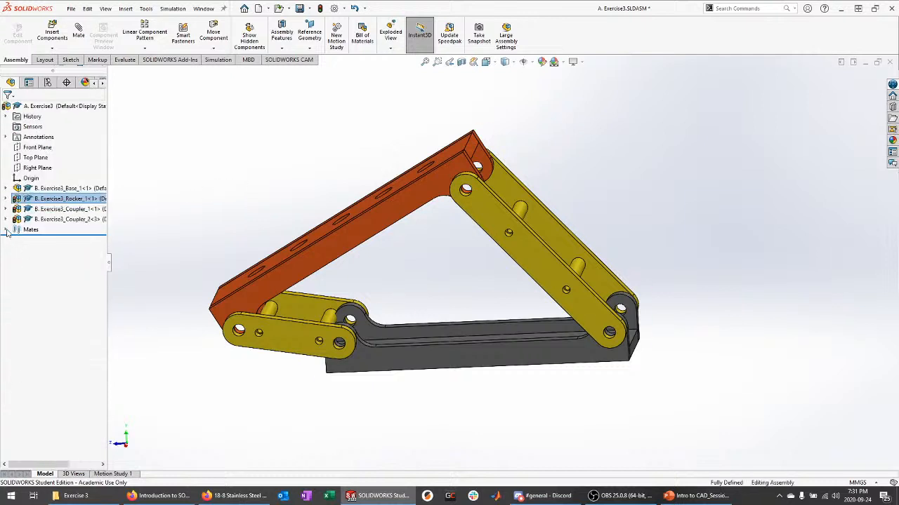
Expand the assembly's mates and suppress the LimitAngle1 mate between the base and the first coupler.
{"action": "left_click", "coordinate": [29, 232]}
{"action": "left_click", "coordinate": [59, 199]}
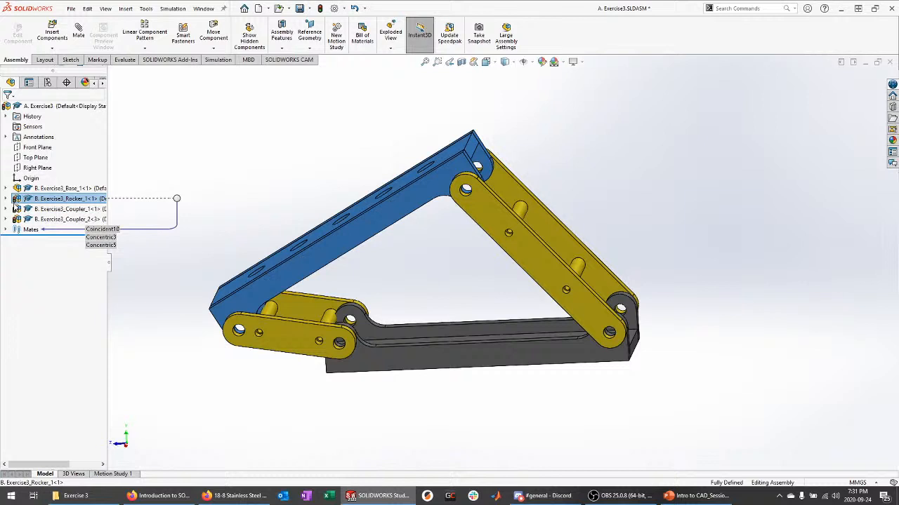
{"action": "left_click", "coordinate": [212, 226]}
{"action": "left_click", "coordinate": [5, 231]}
{"action": "left_click", "coordinate": [55, 343]}
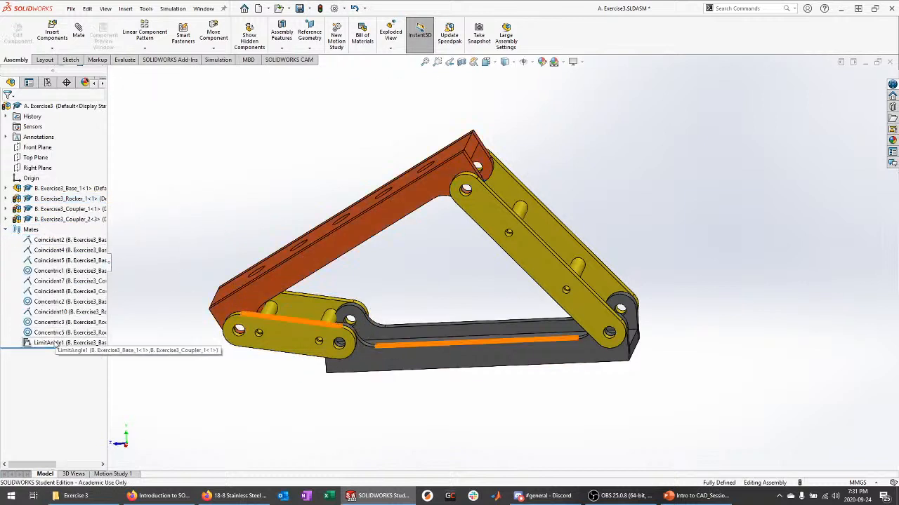
{"action": "right_click", "coordinate": [54, 342]}
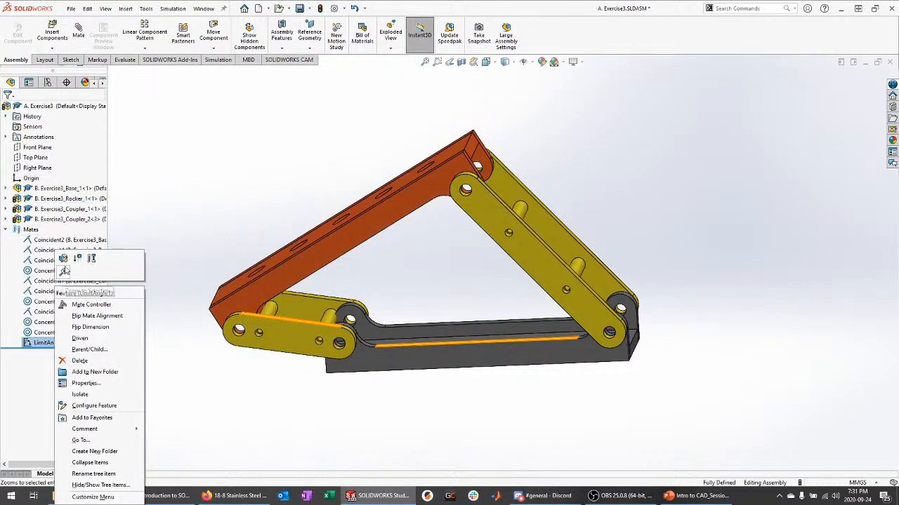
{"action": "left_click", "coordinate": [63, 261]}
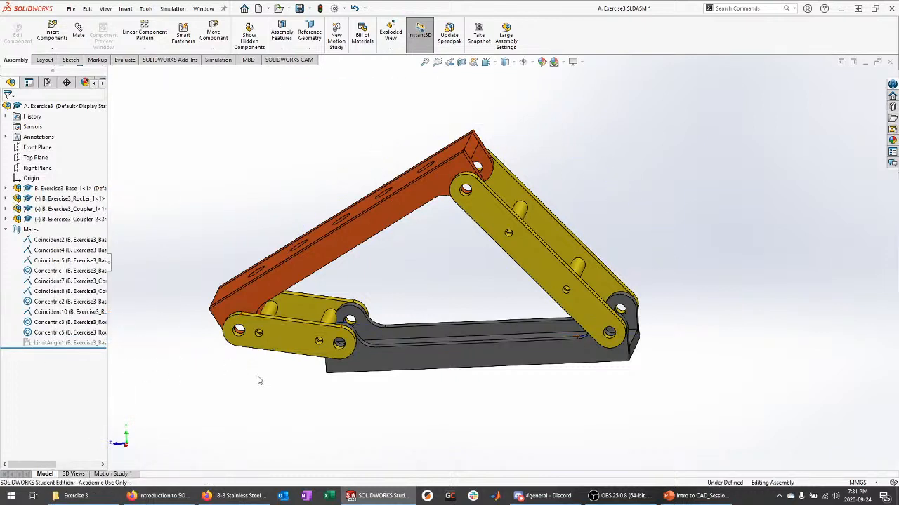
Swing the short coupler and examine where its standoff meets the base's pivot lug.
{"action": "left_click", "coordinate": [266, 347]}
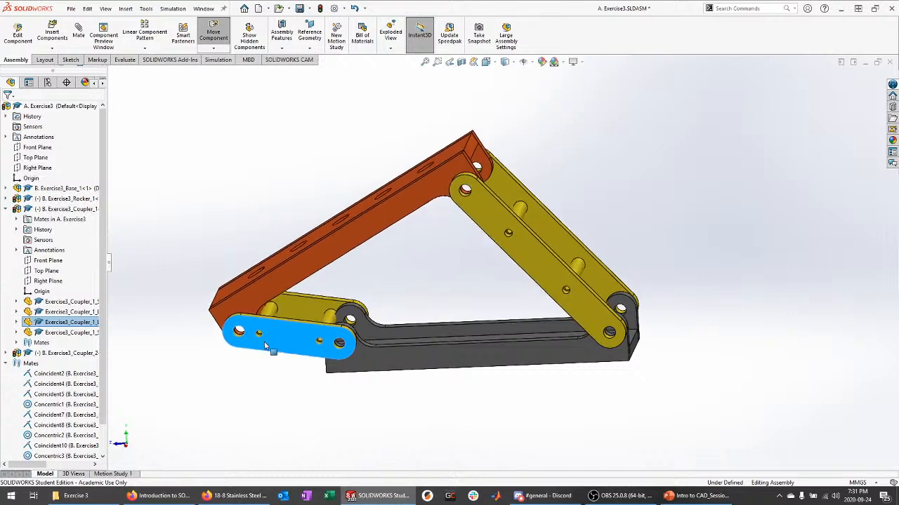
{"action": "left_click", "coordinate": [319, 412]}
{"action": "scroll", "coordinate": [345, 327], "scroll_direction": "down", "scroll_amount": 5}
{"action": "scroll", "coordinate": [367, 229], "scroll_direction": "down", "scroll_amount": 2}
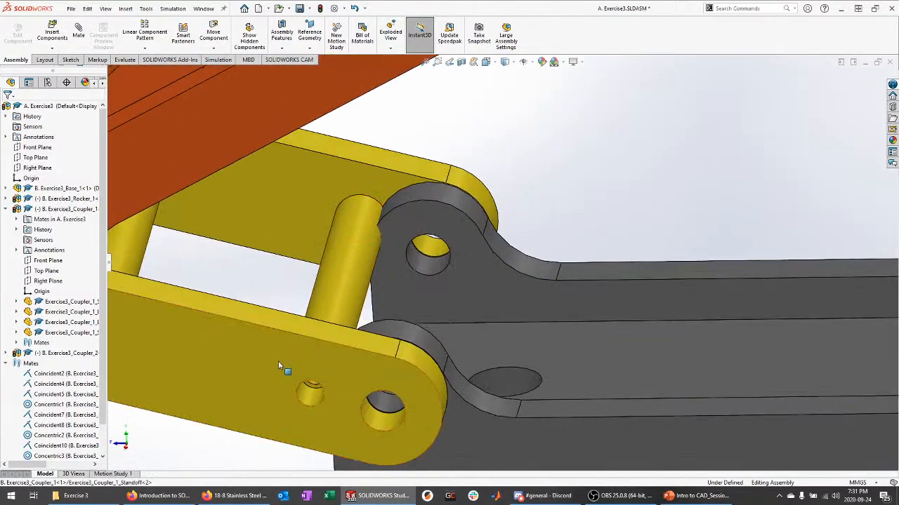
{"action": "scroll", "coordinate": [278, 361], "scroll_direction": "up", "scroll_amount": 5}
{"action": "left_click", "coordinate": [271, 315]}
{"action": "scroll", "coordinate": [339, 279], "scroll_direction": "down", "scroll_amount": 3}
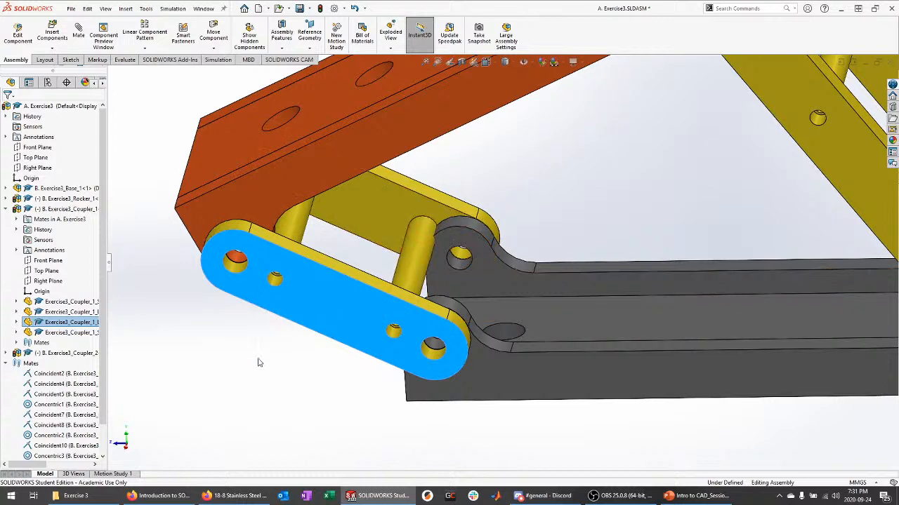
Examine the linkage from several angles, including the clearance between the short coupler's standoff and the base's pivot lug.
{"action": "scroll", "coordinate": [267, 361], "scroll_direction": "up", "scroll_amount": 3}
{"action": "scroll", "coordinate": [336, 365], "scroll_direction": "up", "scroll_amount": 2}
{"action": "left_click", "coordinate": [576, 404]}
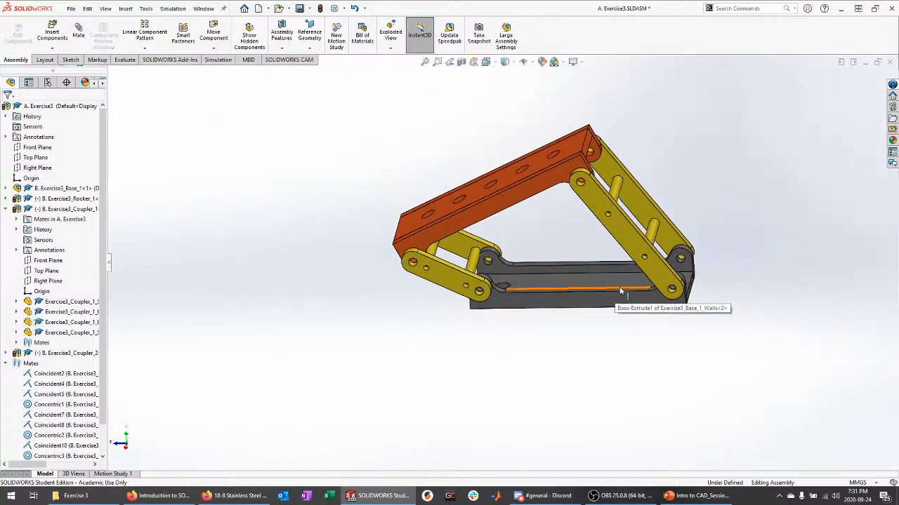
{"action": "scroll", "coordinate": [678, 168], "scroll_direction": "down", "scroll_amount": 1}
{"action": "middle_click_drag", "start_coordinate": [678, 168], "coordinate": [688, 198]}
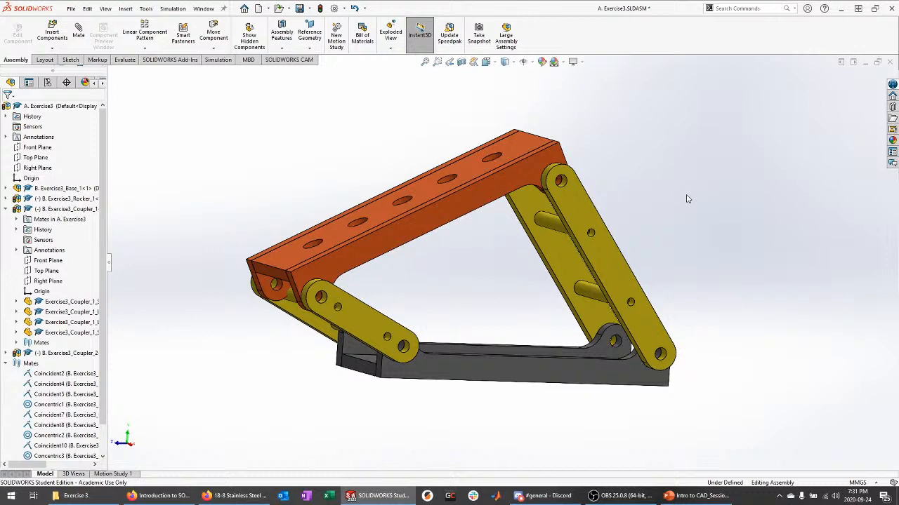
{"action": "middle_click_drag", "start_coordinate": [474, 286], "coordinate": [424, 306]}
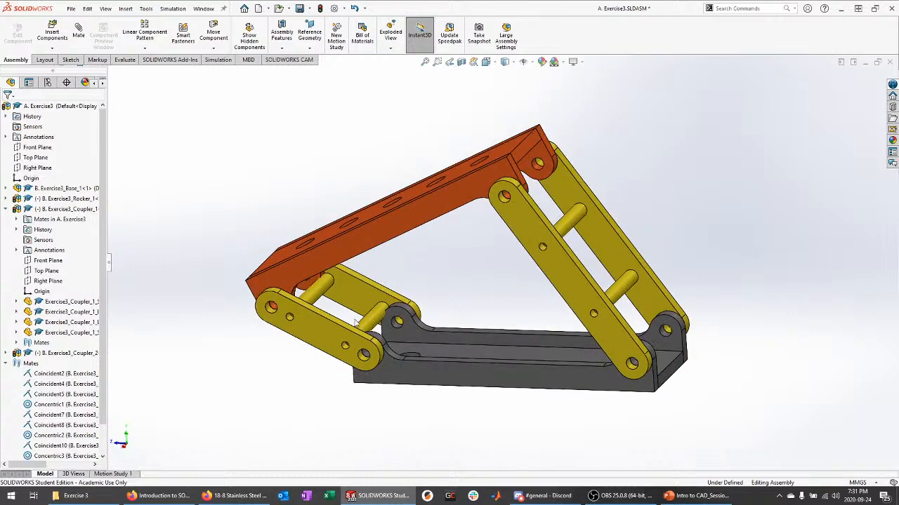
{"action": "scroll", "coordinate": [371, 316], "scroll_direction": "down", "scroll_amount": 4}
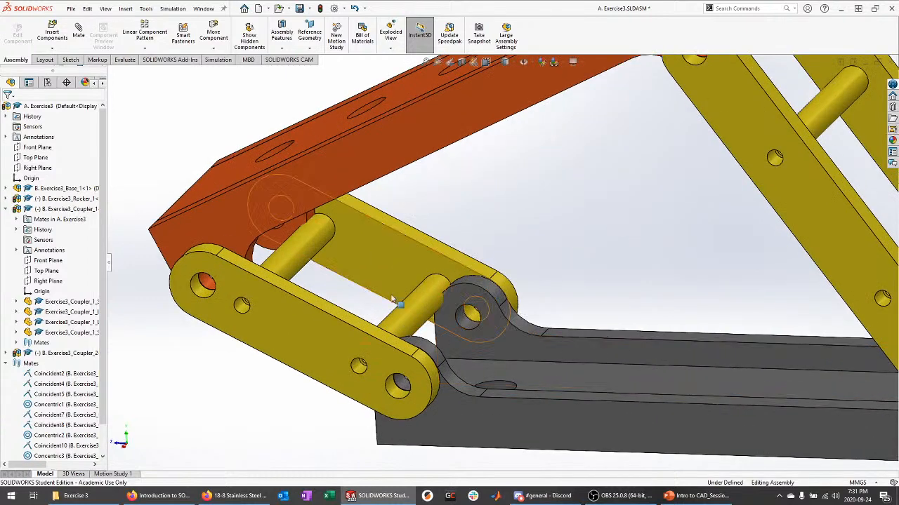
{"action": "scroll", "coordinate": [397, 300], "scroll_direction": "up", "scroll_amount": 5}
{"action": "middle_click_drag", "start_coordinate": [534, 356], "coordinate": [565, 325]}
{"action": "scroll", "coordinate": [636, 201], "scroll_direction": "down", "scroll_amount": 2}
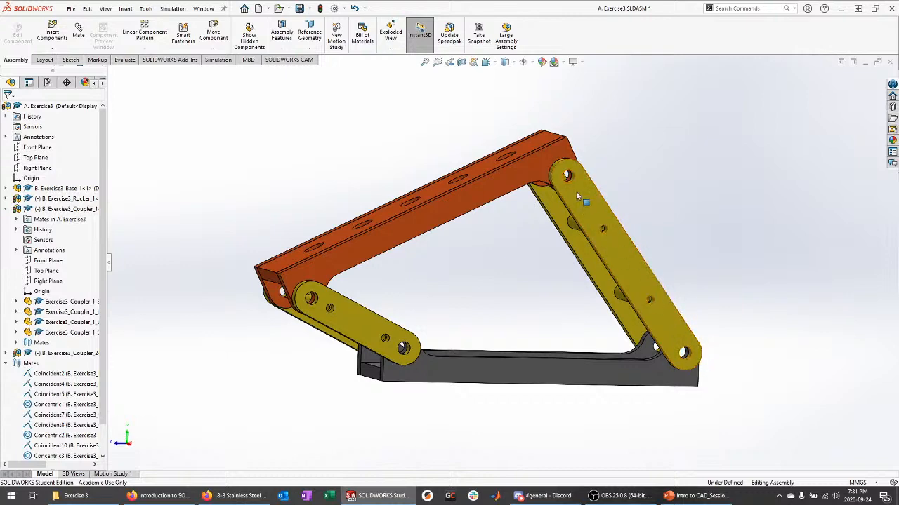
Swing the rocker along the base until both couplers stand nearly upright.
{"action": "left_click_drag", "start_coordinate": [425, 209], "coordinate": [507, 196]}
{"action": "left_click", "coordinate": [508, 254]}
{"action": "middle_click_drag", "start_coordinate": [527, 259], "coordinate": [534, 284]}
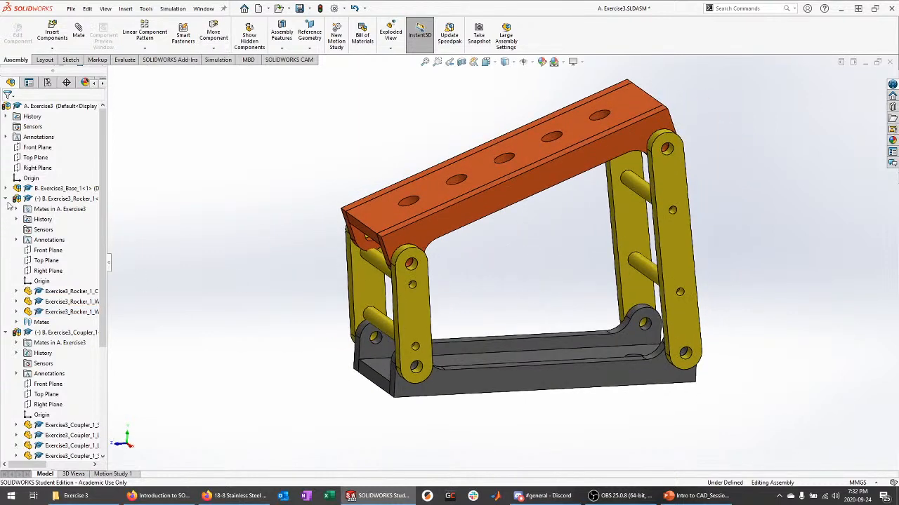
Collapse the expanded rocker, first coupler and mates branches in the feature tree.
{"action": "left_click", "coordinate": [6, 199]}
{"action": "left_click", "coordinate": [7, 209]}
{"action": "left_click", "coordinate": [6, 229]}
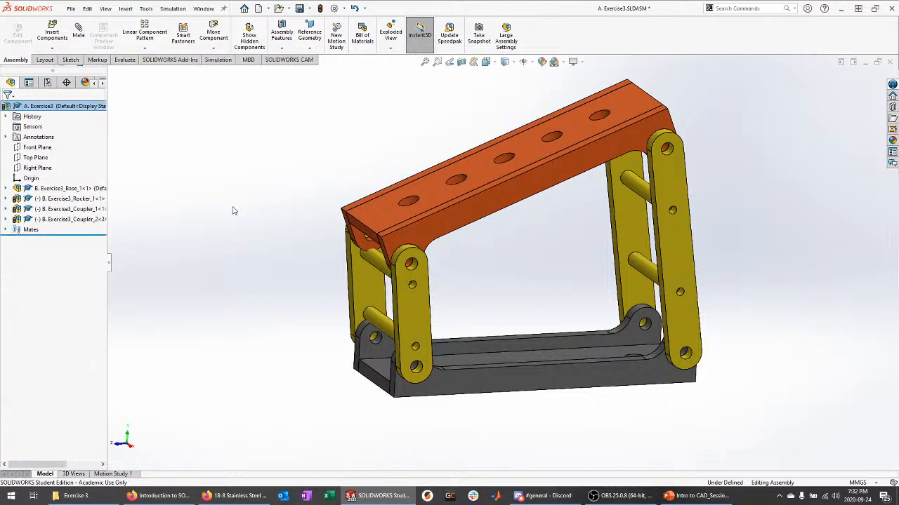
Save the Exercise3 assembly together with the modified B. Exercise3_Coupler_1 subassembly, rebuilding the document before saving.
{"action": "key", "text": "ctrl+s"}
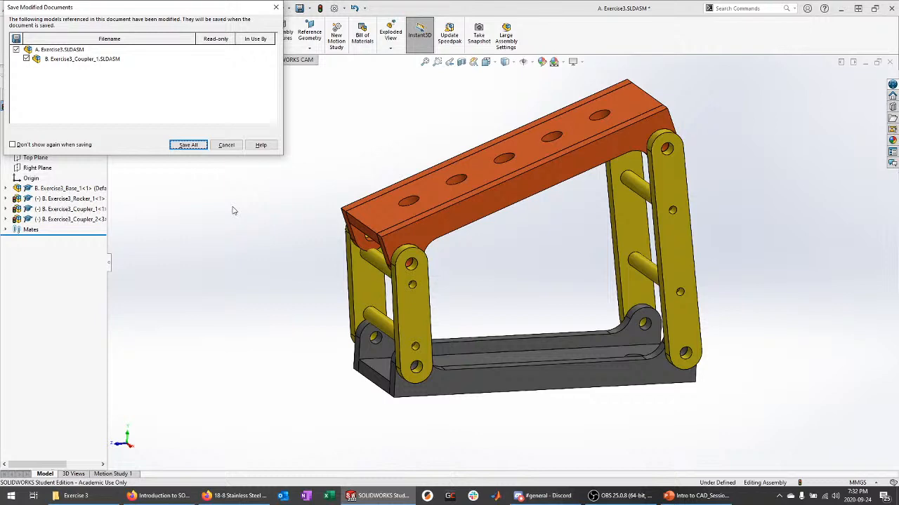
{"action": "left_click", "coordinate": [188, 145]}
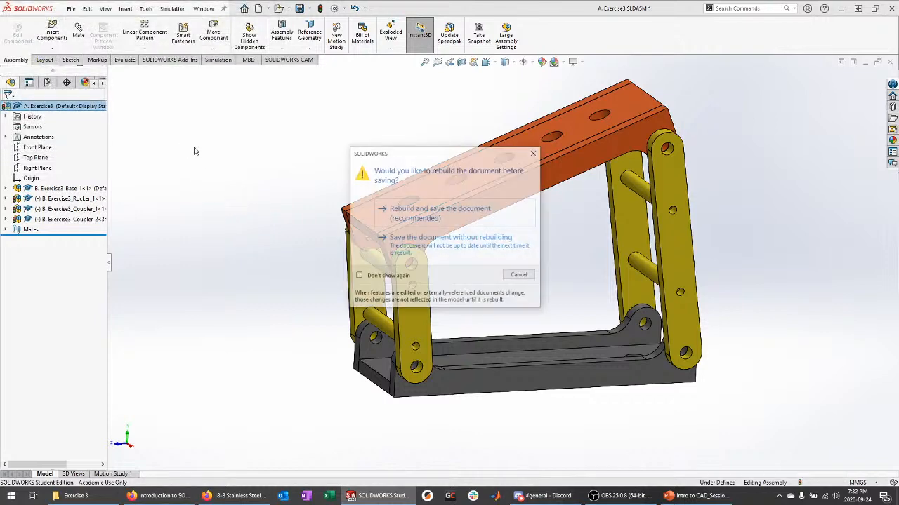
{"action": "left_click", "coordinate": [425, 203]}
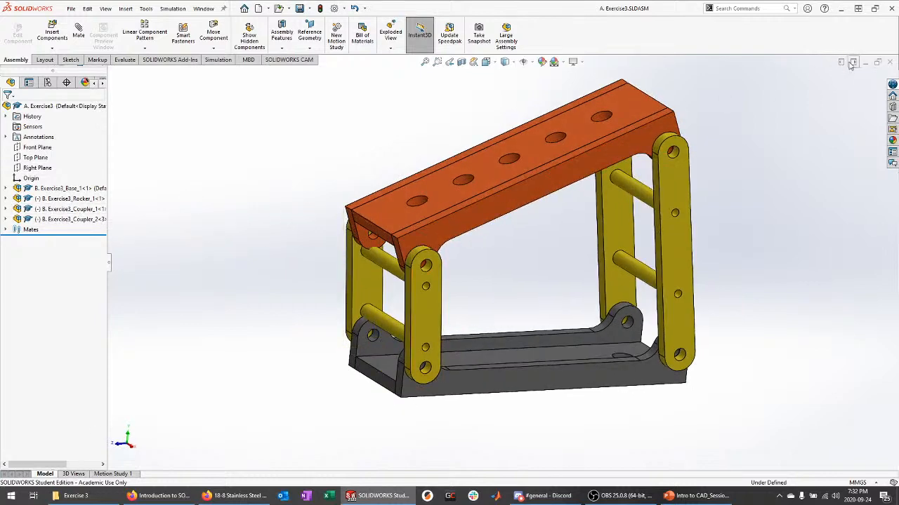
Close the Exercise 3 assembly, both coupler links and both coupler subassemblies, rebuilding B. Exercise3_Coupler_1 when asked.
{"action": "left_click", "coordinate": [889, 62]}
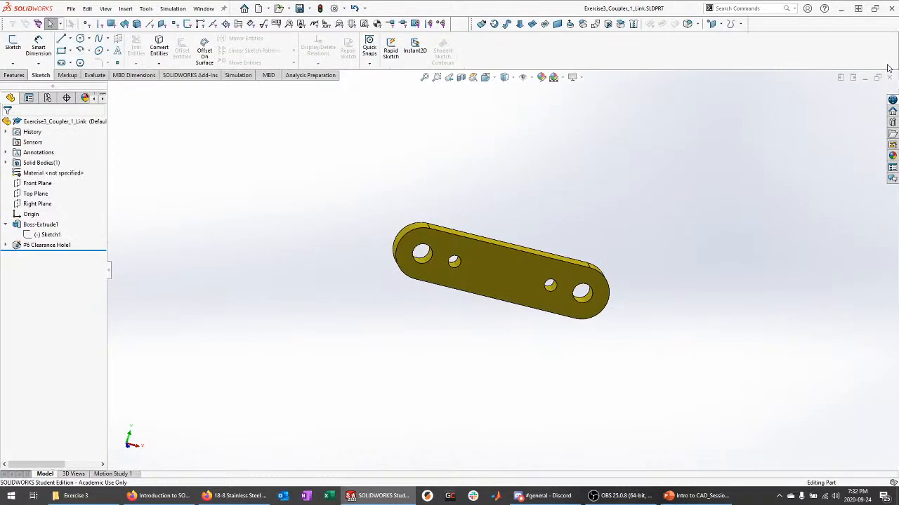
{"action": "left_click", "coordinate": [889, 78]}
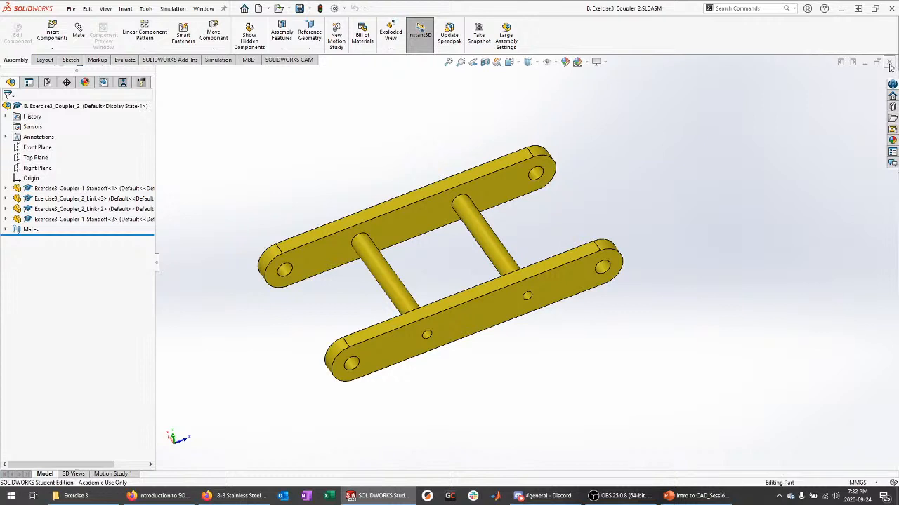
{"action": "left_click", "coordinate": [890, 62]}
{"action": "left_click", "coordinate": [889, 78]}
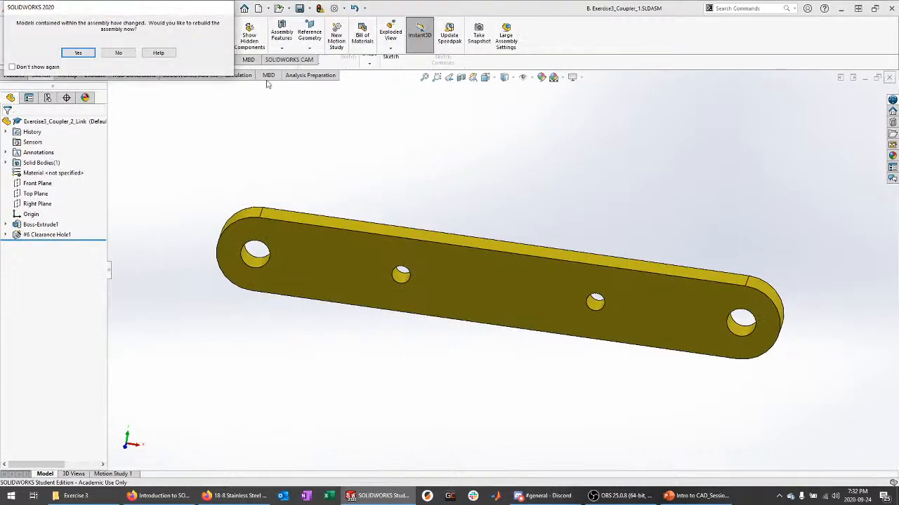
{"action": "left_click", "coordinate": [67, 54]}
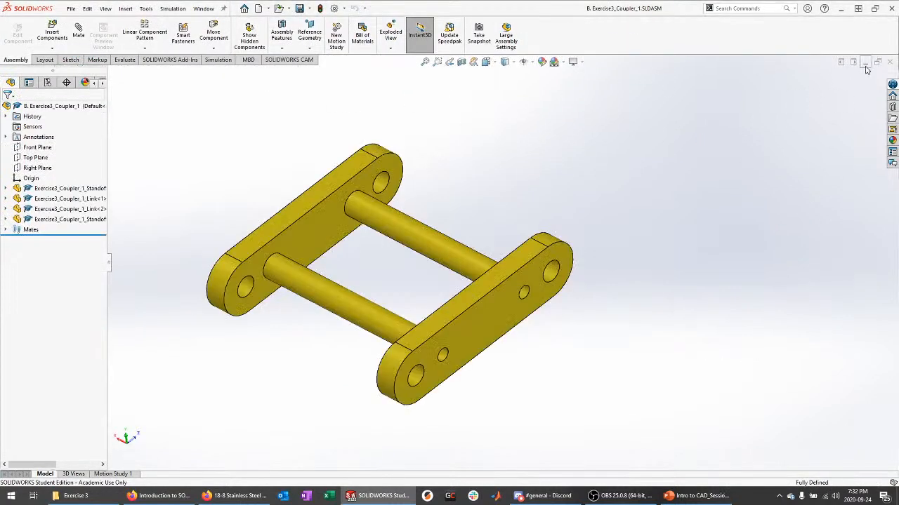
{"action": "left_click", "coordinate": [889, 62]}
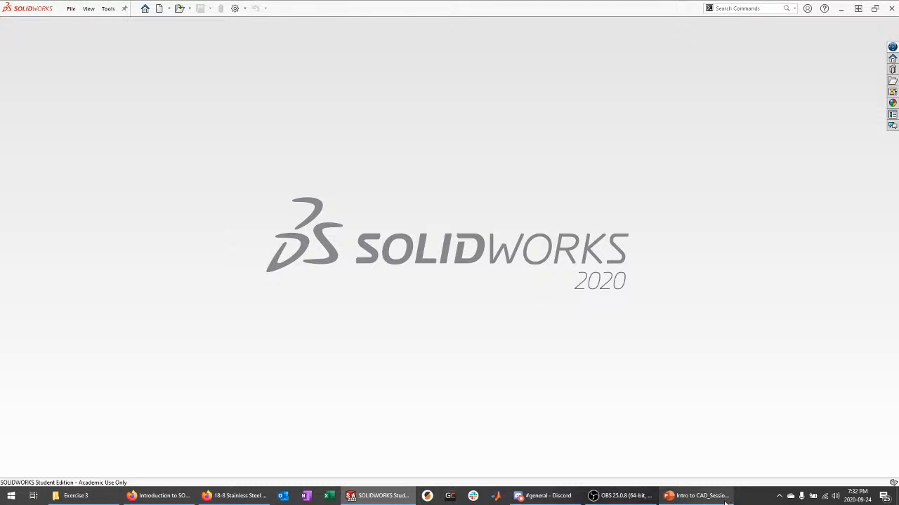
Switch to the PowerPoint presentation and review slide 17 with the four-bar linkage bonus instructions.
{"action": "mouse_move", "coordinate": [725, 503]}
{"action": "mouse_move", "coordinate": [621, 496]}
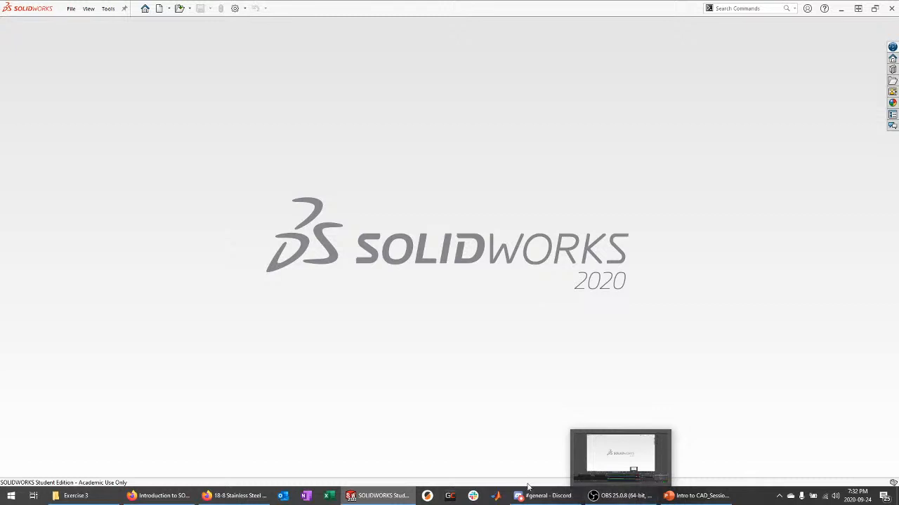
{"action": "mouse_move", "coordinate": [562, 495]}
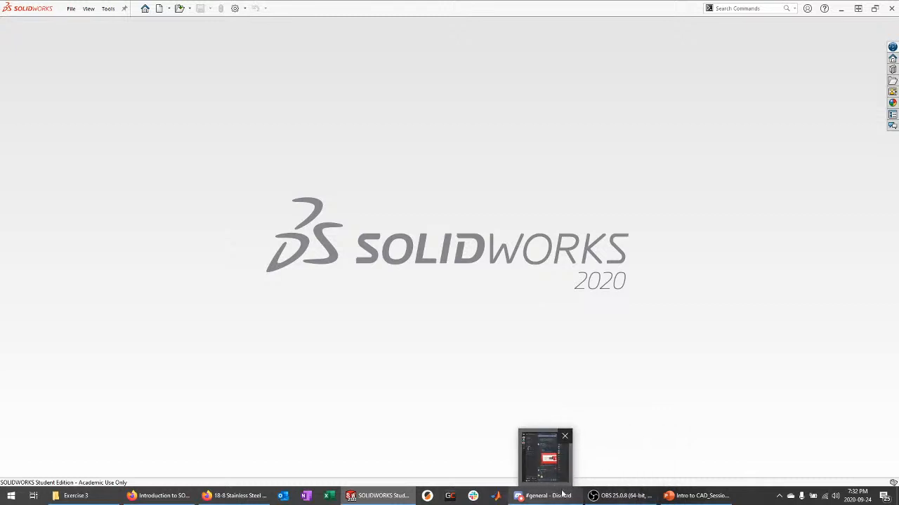
{"action": "left_click", "coordinate": [699, 495]}
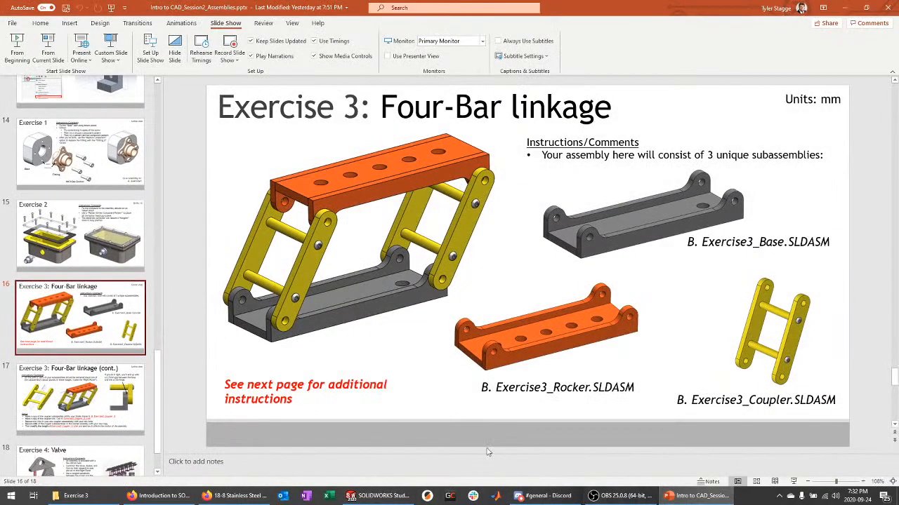
{"action": "scroll", "coordinate": [79, 383], "scroll_direction": "down", "scroll_amount": 2}
{"action": "left_click", "coordinate": [79, 375]}
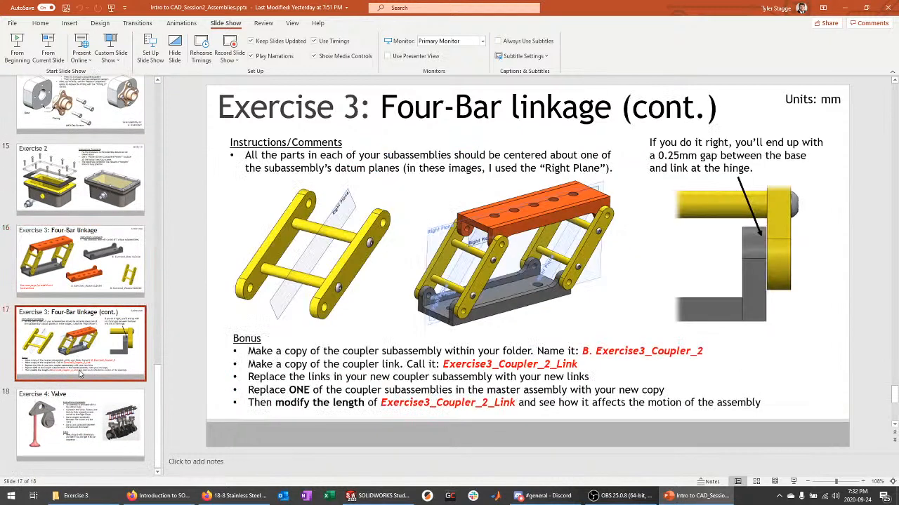
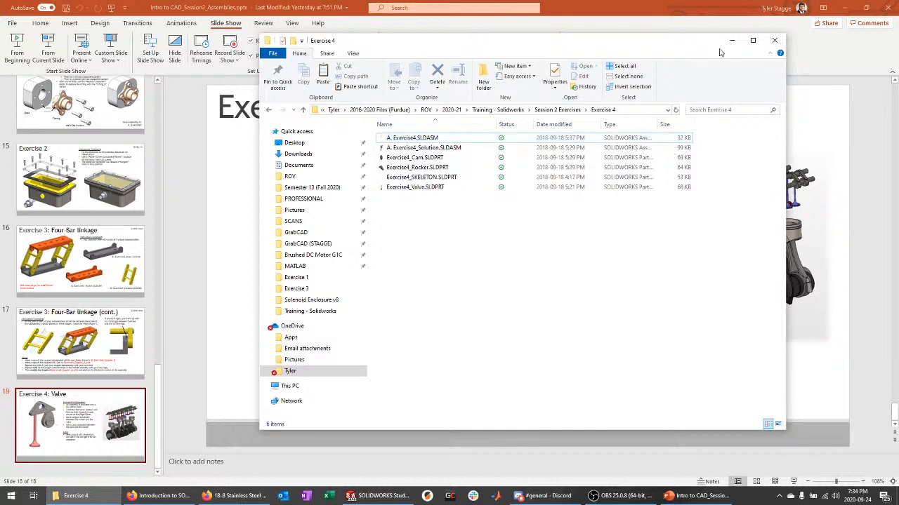
Open A. Exercise4.SLDASM from the Exercise 4 folder in SOLIDWORKS.
{"action": "left_click", "coordinate": [731, 40]}
{"action": "left_click", "coordinate": [379, 496]}
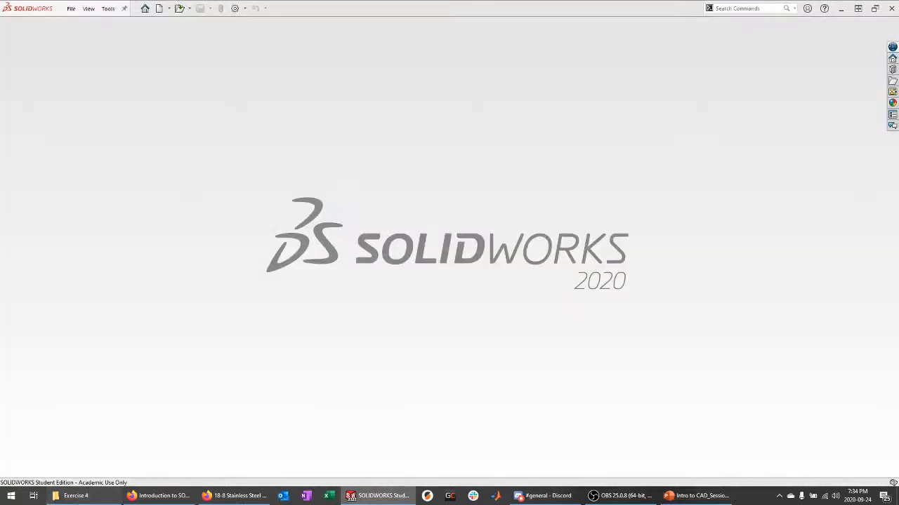
{"action": "left_click", "coordinate": [76, 496]}
{"action": "left_click", "coordinate": [421, 138]}
{"action": "double_click", "coordinate": [422, 140]}
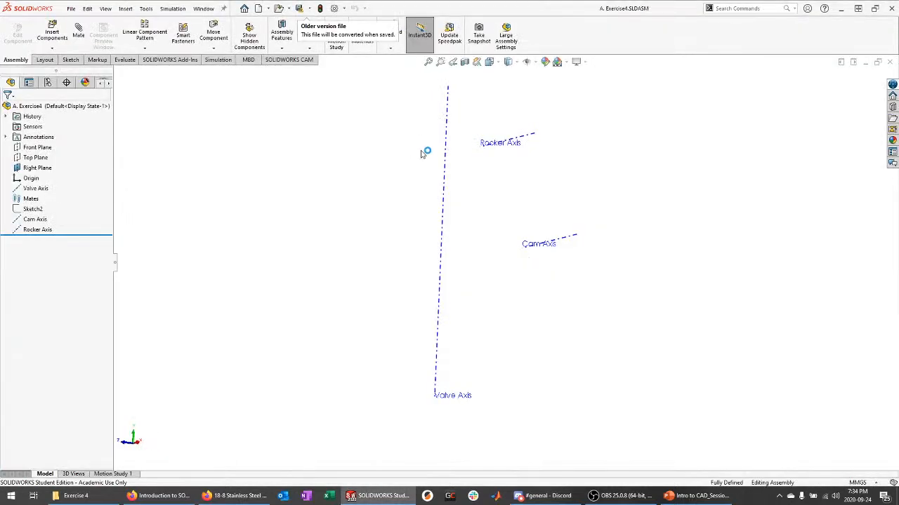
Turn on the display of reference planes and show the Front and Top planes along with the Right Plane.
{"action": "middle_click_drag", "start_coordinate": [453, 210], "coordinate": [430, 188]}
{"action": "left_click", "coordinate": [40, 150]}
{"action": "left_click", "coordinate": [281, 133]}
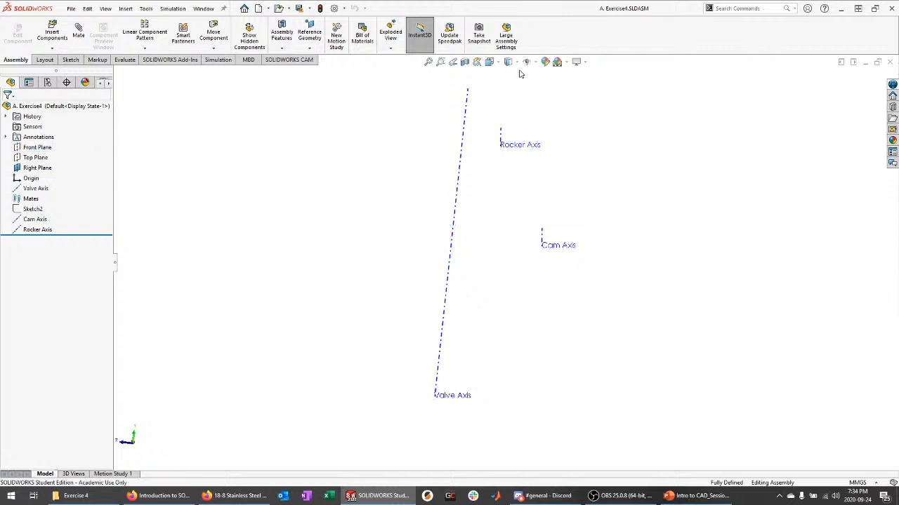
{"action": "left_click", "coordinate": [535, 64]}
{"action": "left_click", "coordinate": [529, 75]}
{"action": "middle_click_drag", "start_coordinate": [342, 135], "coordinate": [313, 180]}
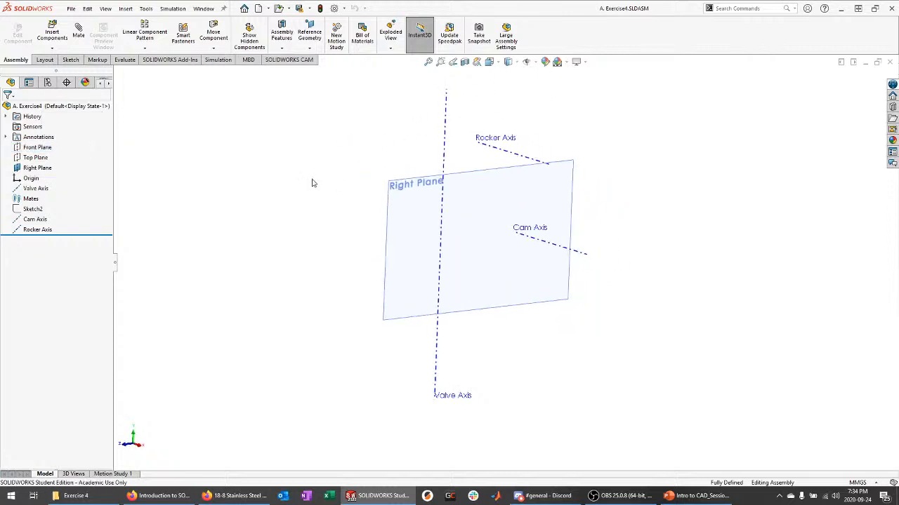
{"action": "left_click", "coordinate": [35, 148]}
{"action": "left_click", "coordinate": [41, 143]}
{"action": "left_click", "coordinate": [235, 187]}
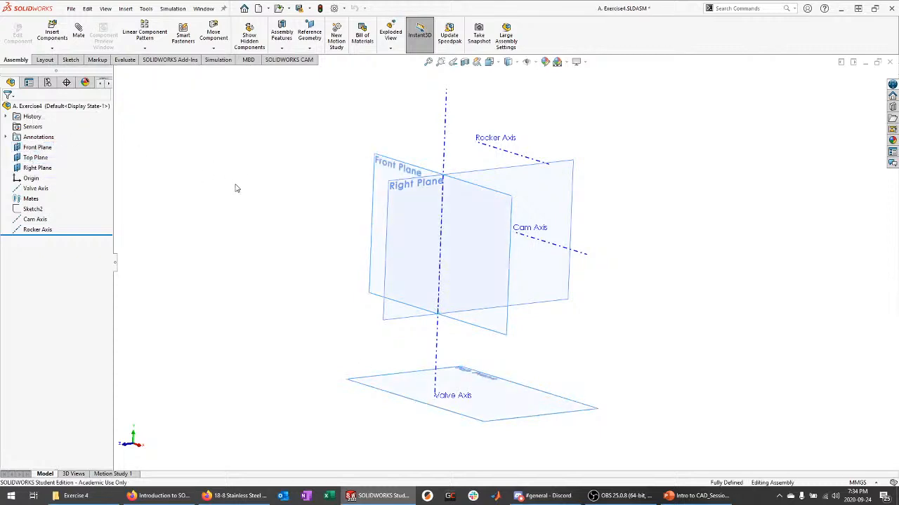
Load Exercise4_Cam, Exercise4_Rocker and Exercise4_Valve from the Exercise 4 folder for insertion into the assembly.
{"action": "middle_click_drag", "start_coordinate": [235, 187], "coordinate": [552, 161]}
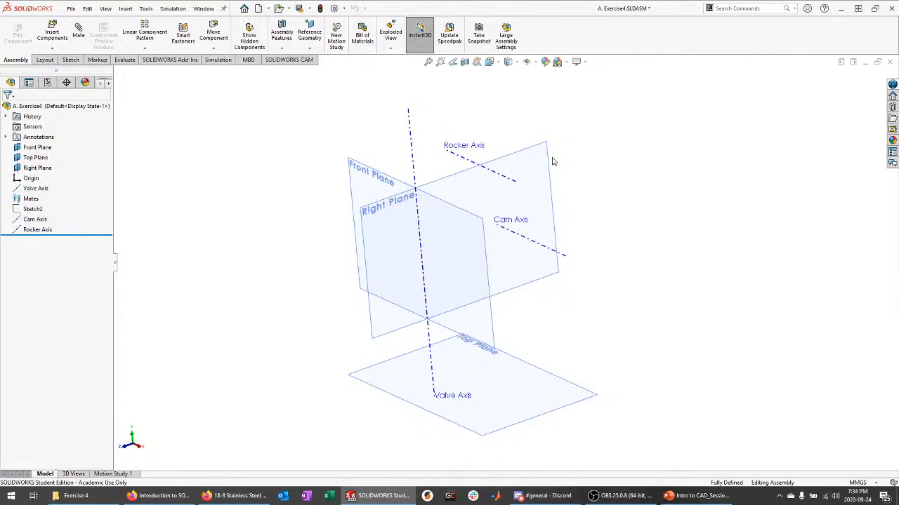
{"action": "mouse_move", "coordinate": [458, 109]}
{"action": "middle_mouse_down"}
{"action": "mouse_move", "coordinate": [467, 85]}
{"action": "mouse_move", "coordinate": [461, 94]}
{"action": "middle_mouse_up"}
{"action": "middle_click_drag", "start_coordinate": [572, 205], "coordinate": [572, 205]}
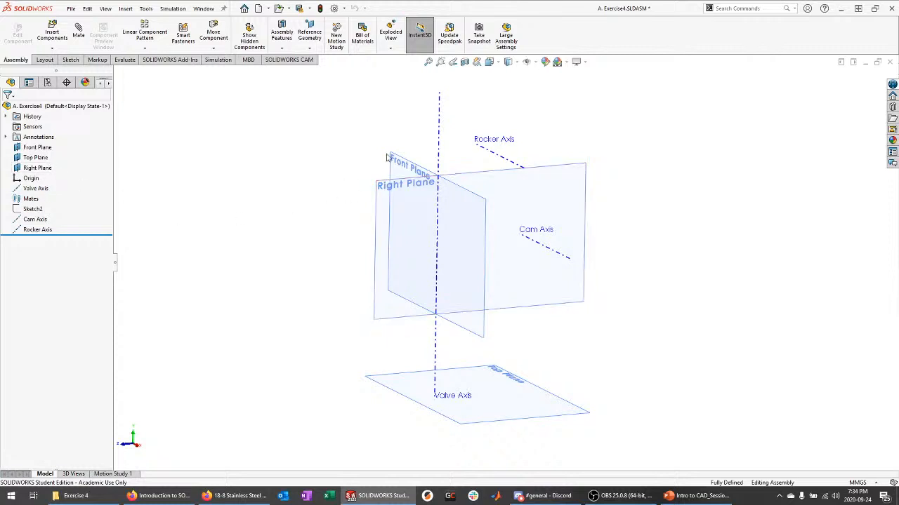
{"action": "left_click", "coordinate": [52, 34]}
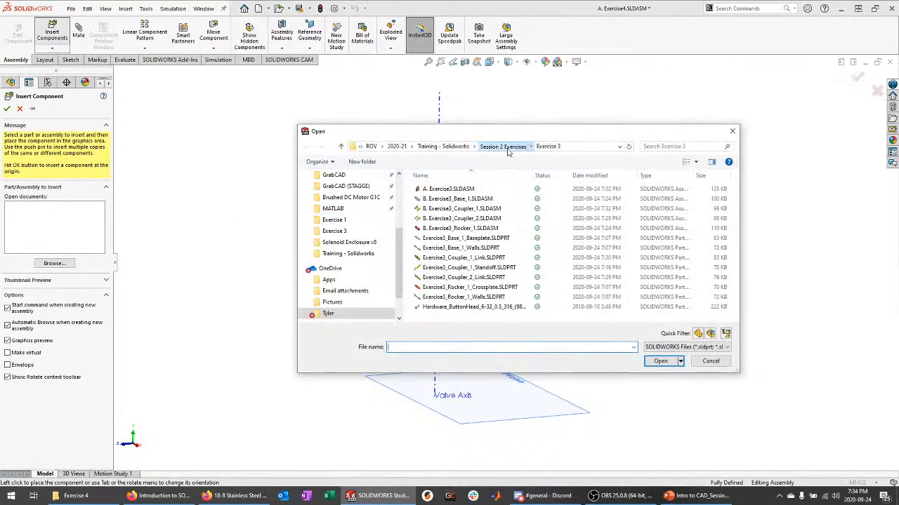
{"action": "left_click", "coordinate": [502, 146]}
{"action": "double_click", "coordinate": [449, 218]}
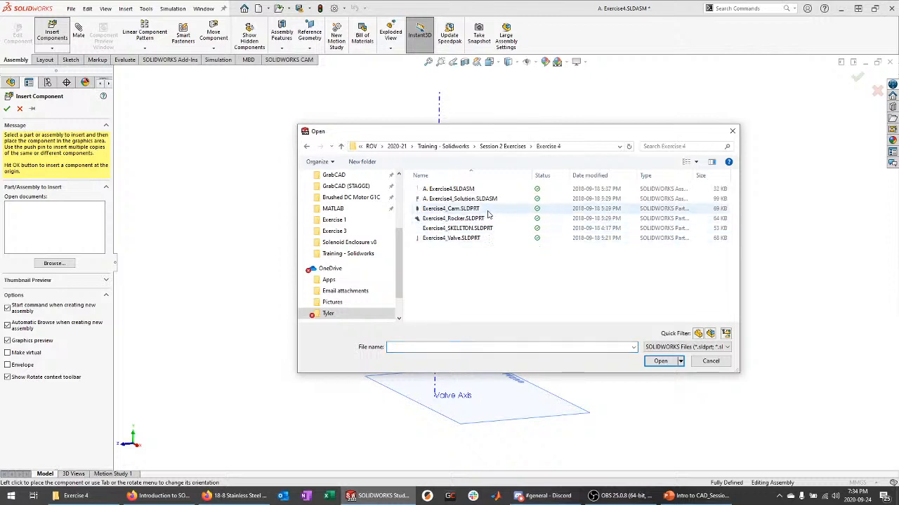
{"action": "left_click", "coordinate": [487, 211]}
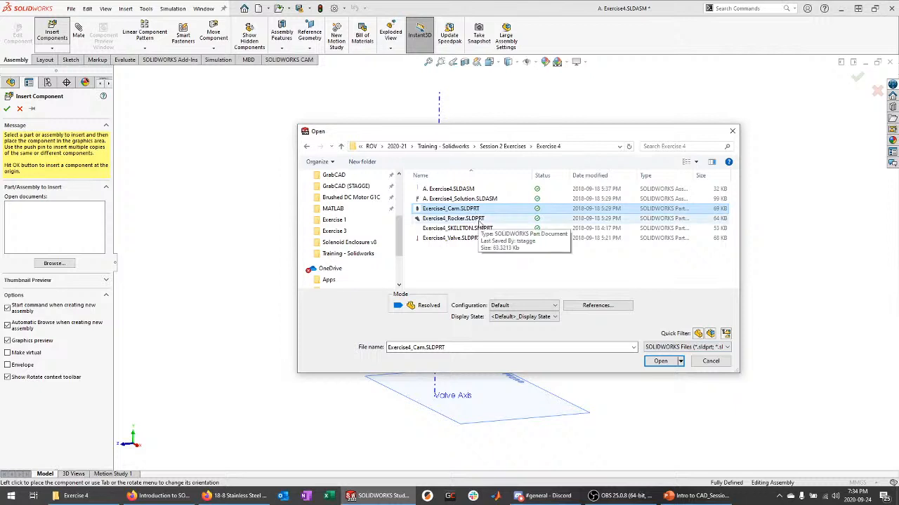
{"action": "left_click", "coordinate": [479, 219], "text": "ctrl"}
{"action": "left_click", "coordinate": [472, 239], "text": "ctrl"}
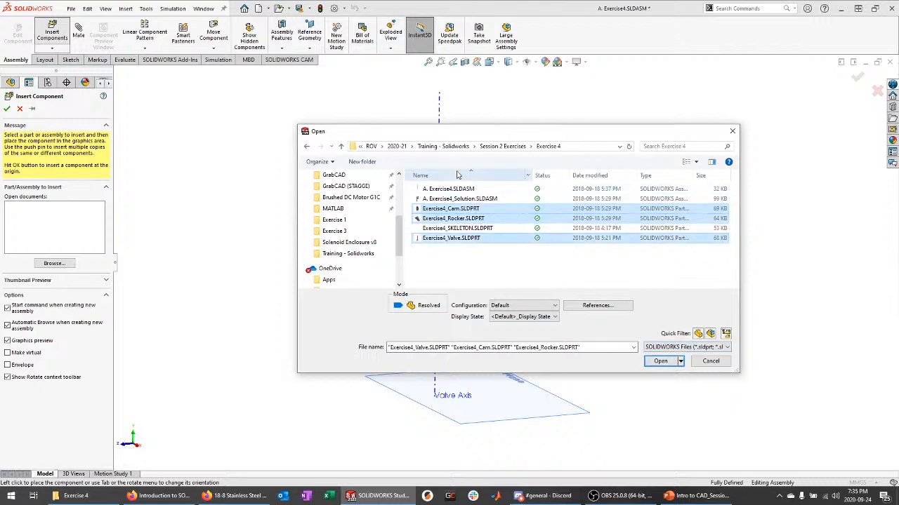
{"action": "left_click", "coordinate": [660, 361]}
Place the cam, the rocker and the valve one after another in free space around the reference planes and axes.
{"action": "scroll", "coordinate": [415, 205], "scroll_direction": "down", "scroll_amount": 6}
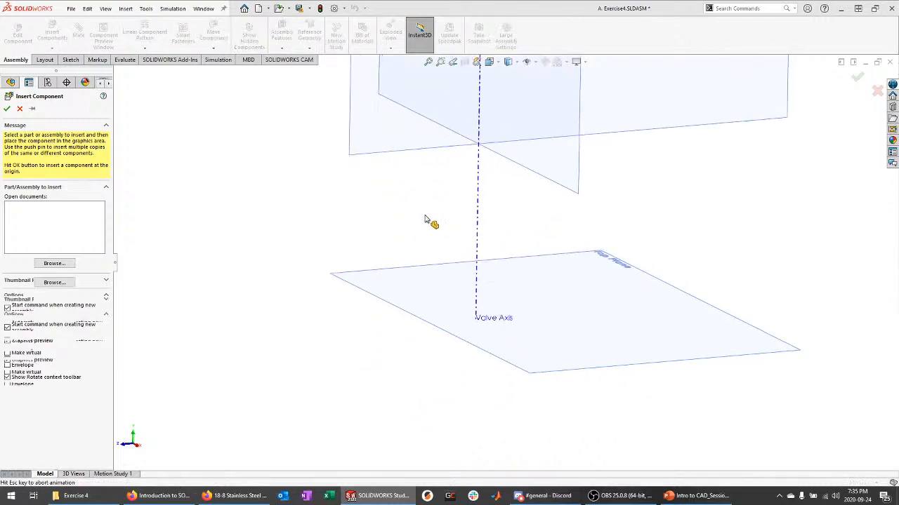
{"action": "scroll", "coordinate": [403, 343], "scroll_direction": "up", "scroll_amount": 8}
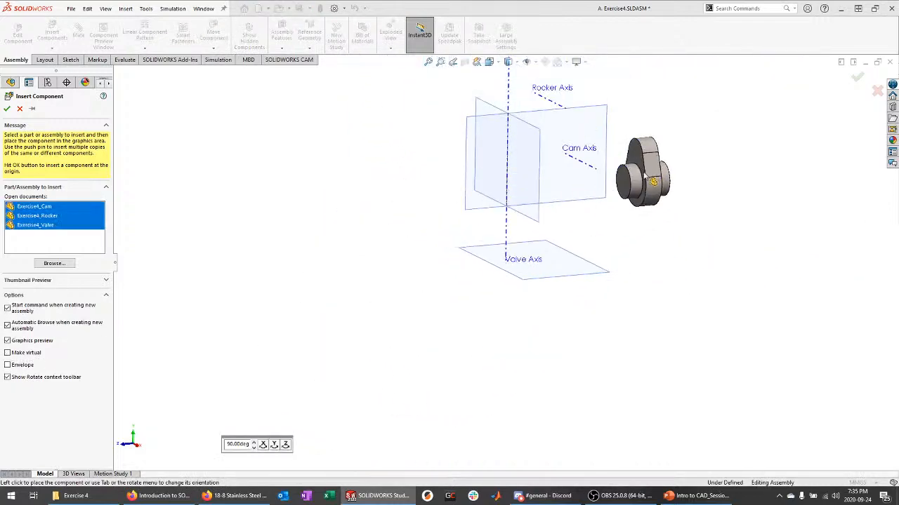
{"action": "left_click", "coordinate": [640, 212]}
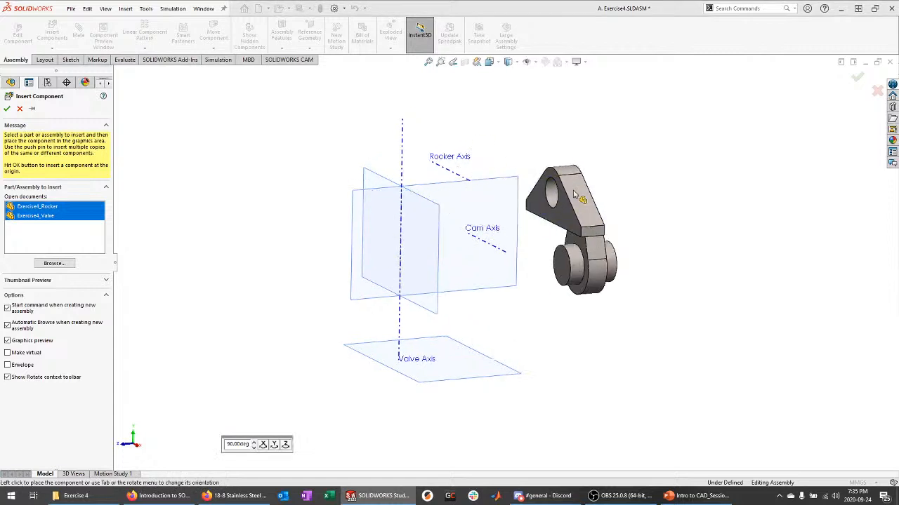
{"action": "left_click", "coordinate": [513, 135]}
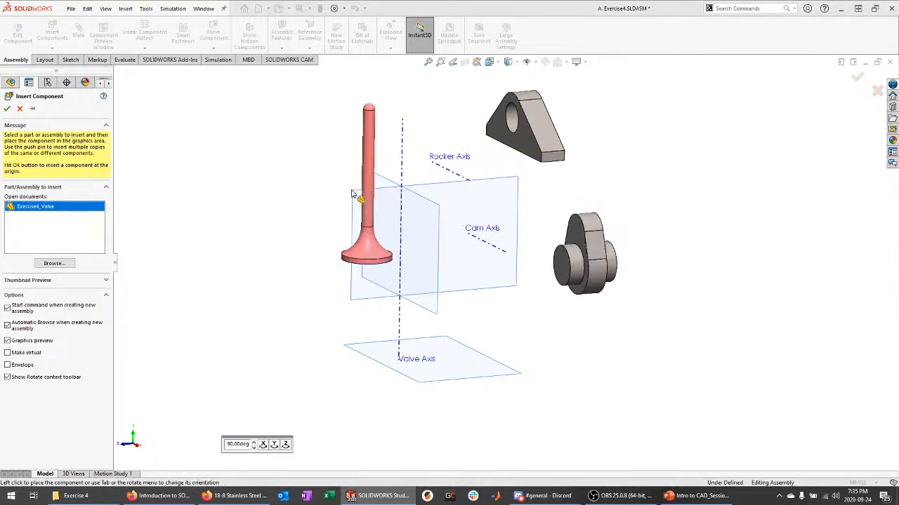
{"action": "left_click", "coordinate": [292, 260]}
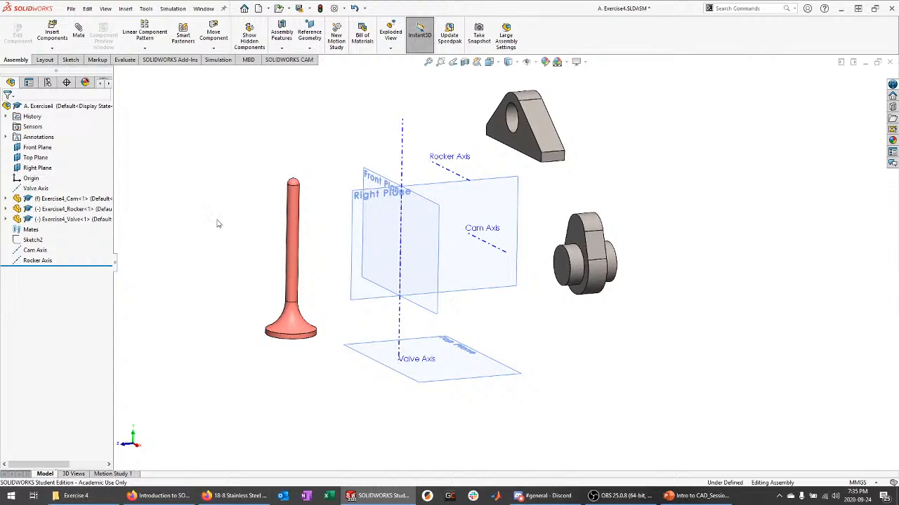
Expand the valve component and show its Axis1 in the assembly.
{"action": "scroll", "coordinate": [202, 240], "scroll_direction": "down", "scroll_amount": 1}
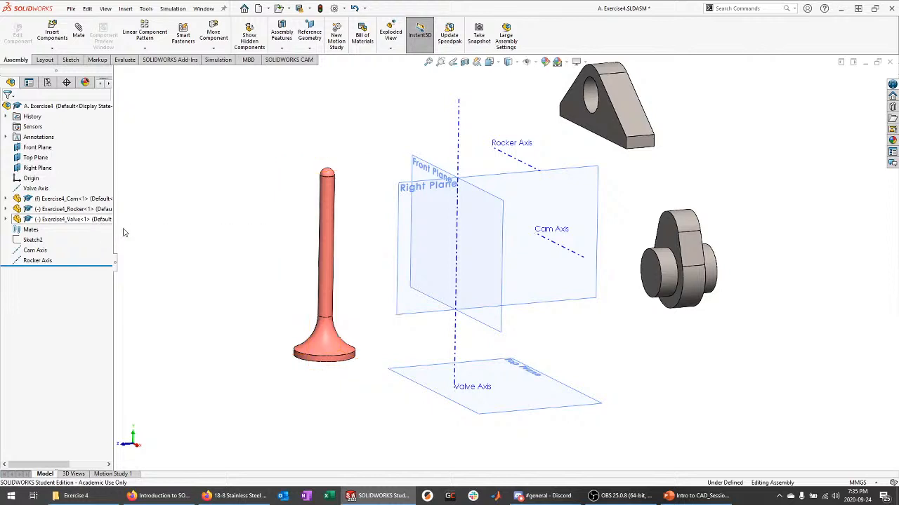
{"action": "left_click", "coordinate": [7, 219]}
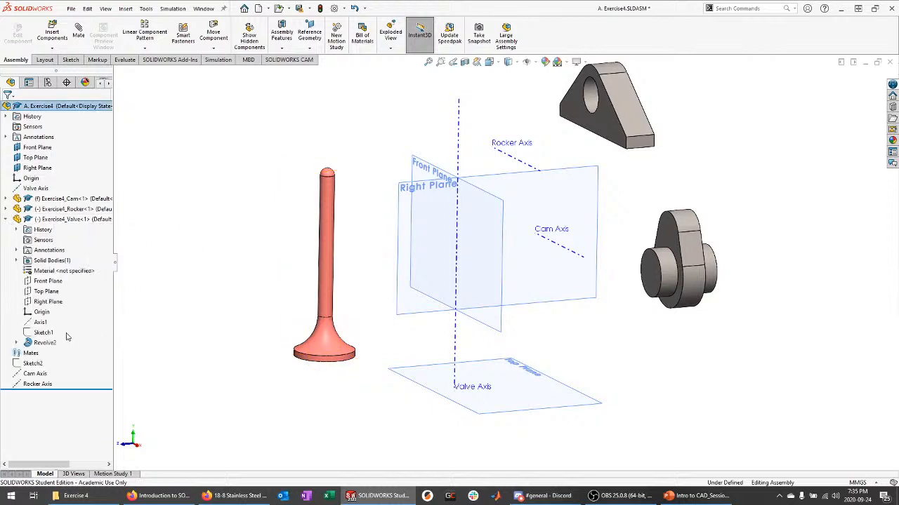
{"action": "left_click", "coordinate": [40, 322]}
{"action": "left_click", "coordinate": [60, 303]}
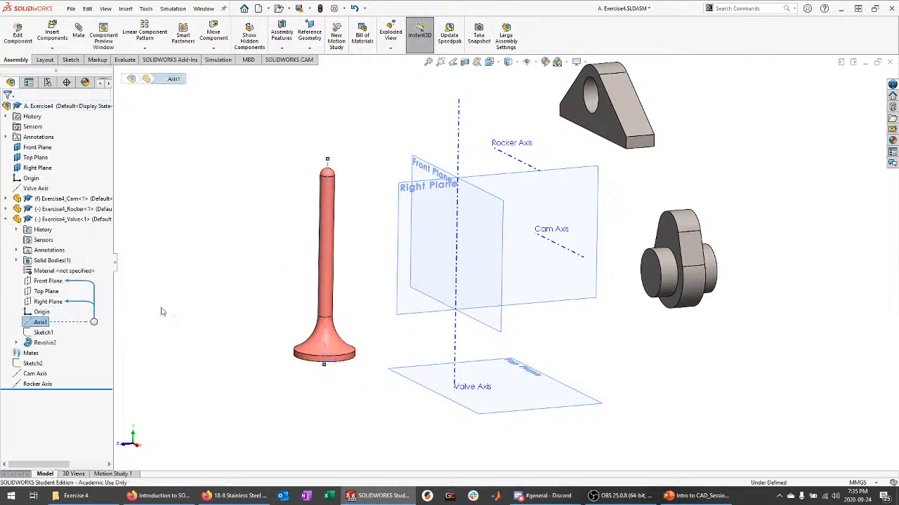
{"action": "middle_click_drag", "start_coordinate": [196, 249], "coordinate": [198, 253]}
{"action": "left_click", "coordinate": [91, 221]}
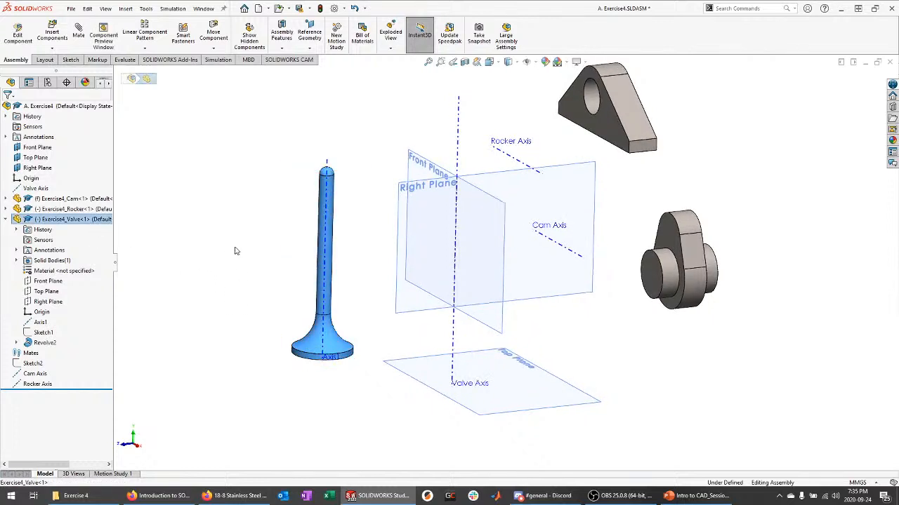
{"action": "left_click", "coordinate": [240, 248]}
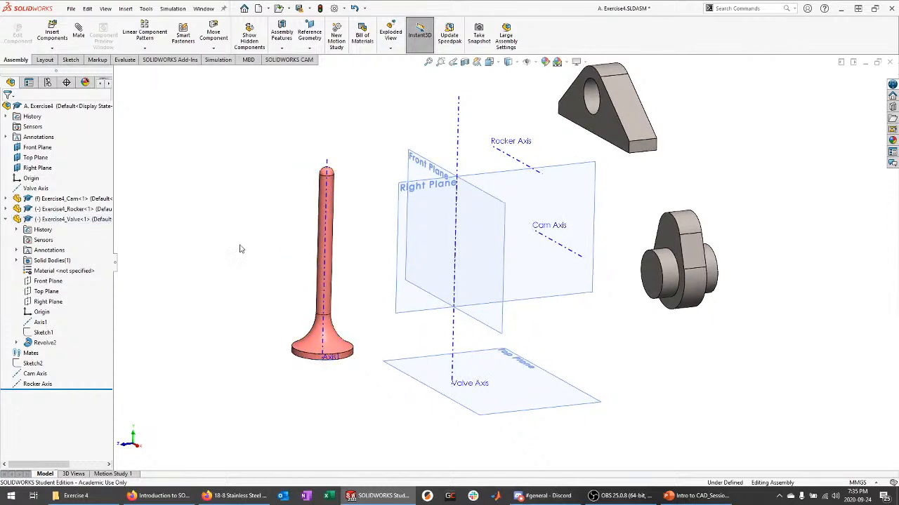
Mate the valve's Axis1 coincident with the assembly's Valve Axis, and slide the valve down along it.
{"action": "left_click", "coordinate": [78, 31]}
{"action": "left_click", "coordinate": [326, 163]}
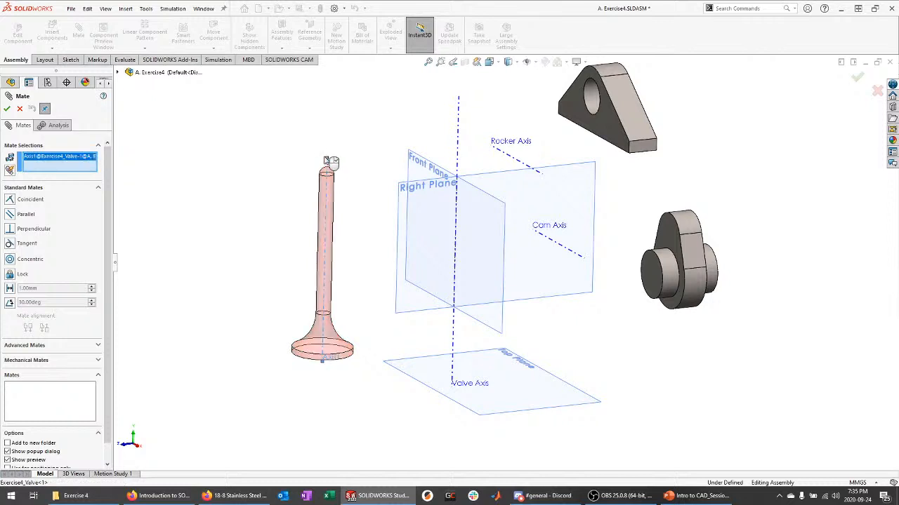
{"action": "left_click", "coordinate": [460, 127]}
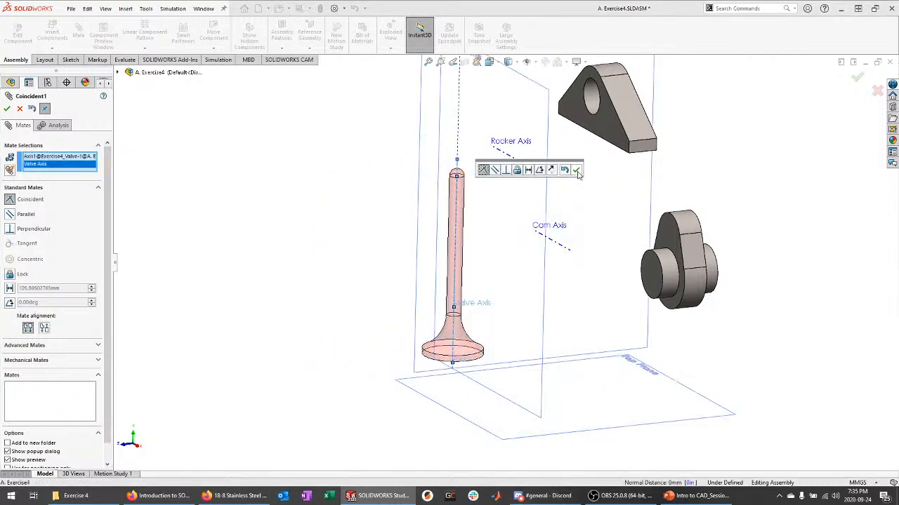
{"action": "left_click", "coordinate": [576, 170]}
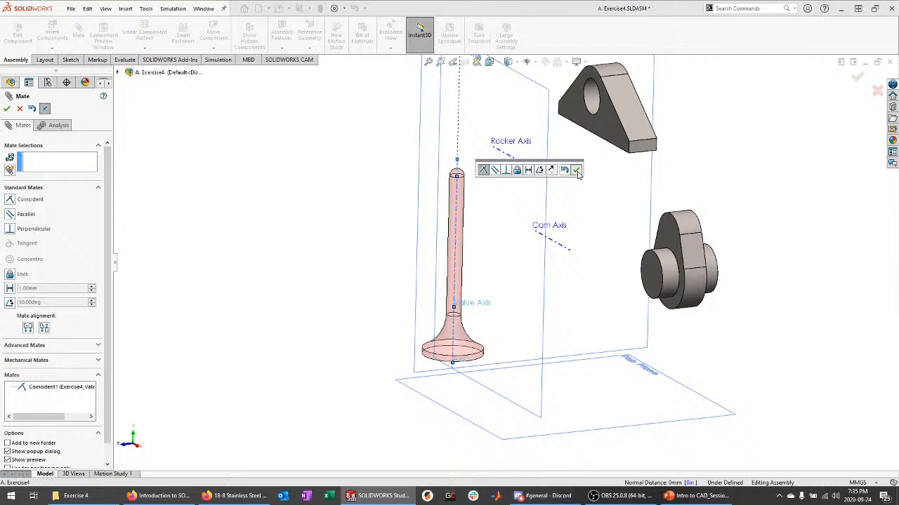
{"action": "left_click", "coordinate": [7, 108]}
{"action": "left_click_drag", "start_coordinate": [453, 353], "coordinate": [440, 379]}
{"action": "mouse_move", "coordinate": [411, 380]}
{"action": "middle_mouse_down"}
{"action": "mouse_move", "coordinate": [437, 283]}
{"action": "mouse_move", "coordinate": [436, 344]}
{"action": "mouse_move", "coordinate": [420, 373]}
{"action": "middle_mouse_up"}
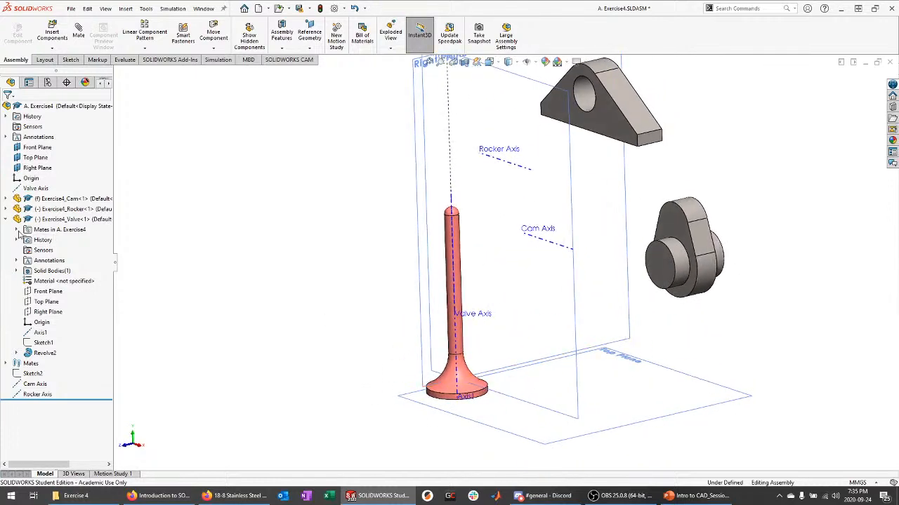
Inspect the coincident mate listed under the valve component and view the valve's placement against the reference planes.
{"action": "left_click", "coordinate": [16, 230]}
{"action": "right_click", "coordinate": [61, 241]}
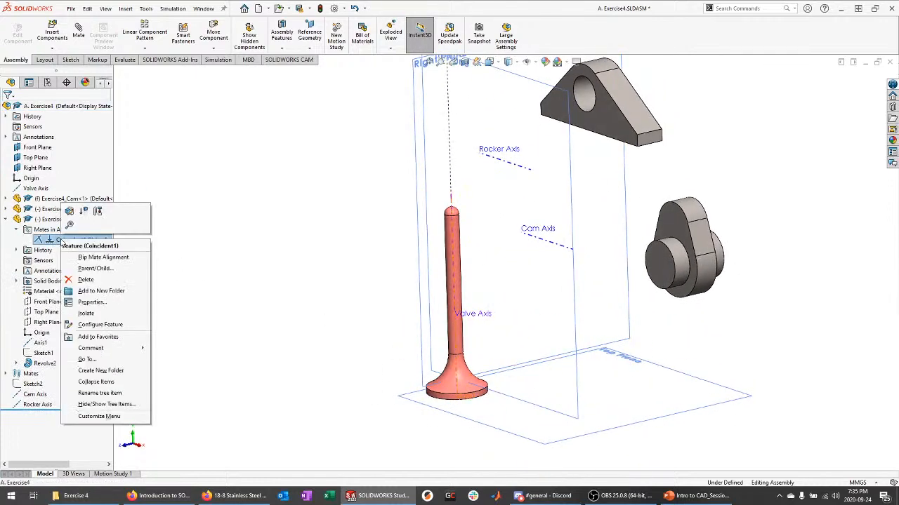
{"action": "left_click", "coordinate": [238, 248]}
{"action": "left_click", "coordinate": [5, 219]}
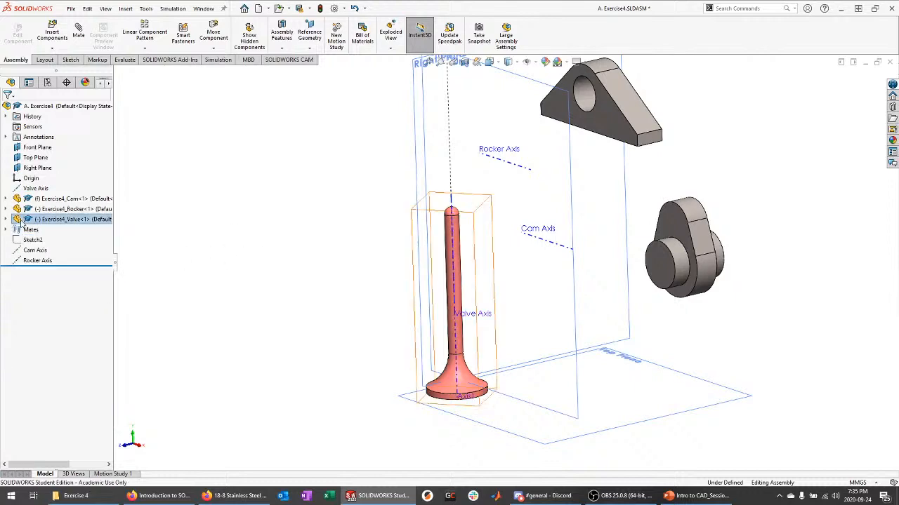
{"action": "middle_click_drag", "start_coordinate": [276, 232], "coordinate": [302, 254]}
{"action": "middle_click_drag", "start_coordinate": [426, 319], "coordinate": [620, 177]}
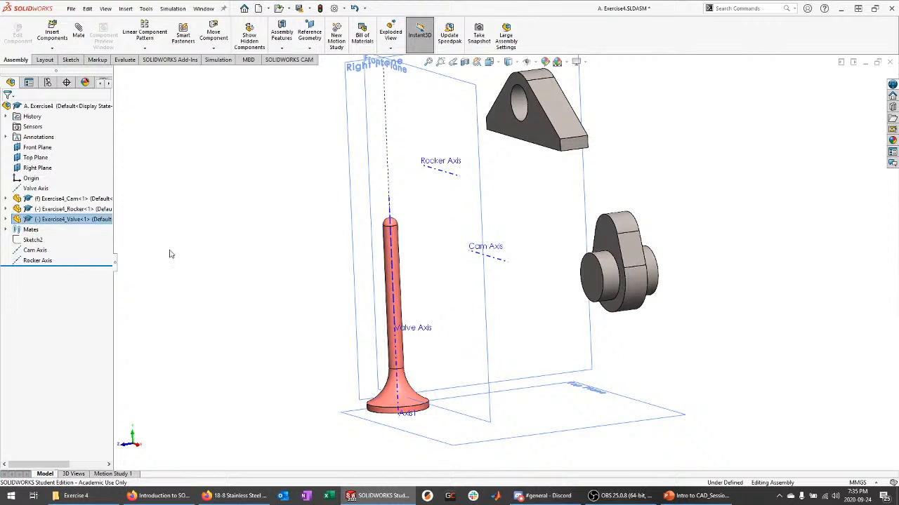
Float the fixed cam component and locate Axis1 among its features.
{"action": "left_click", "coordinate": [28, 201]}
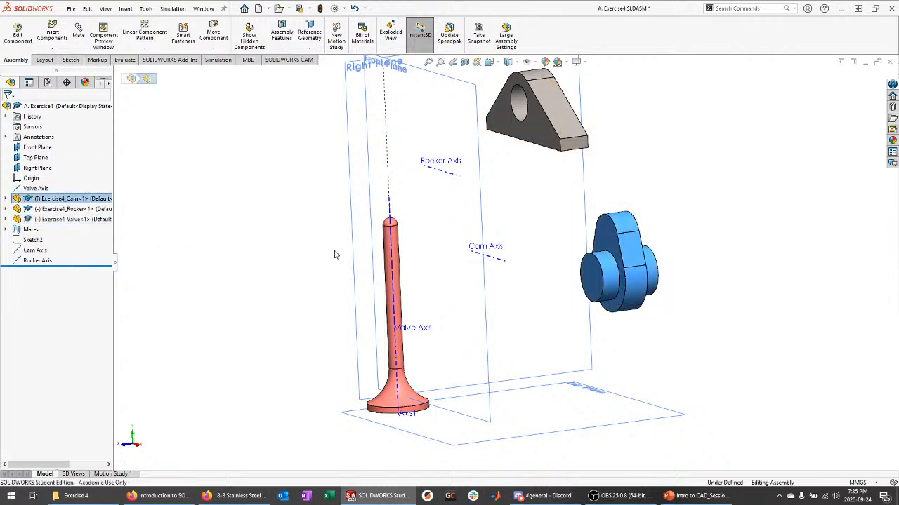
{"action": "middle_click_drag", "start_coordinate": [336, 255], "coordinate": [362, 266]}
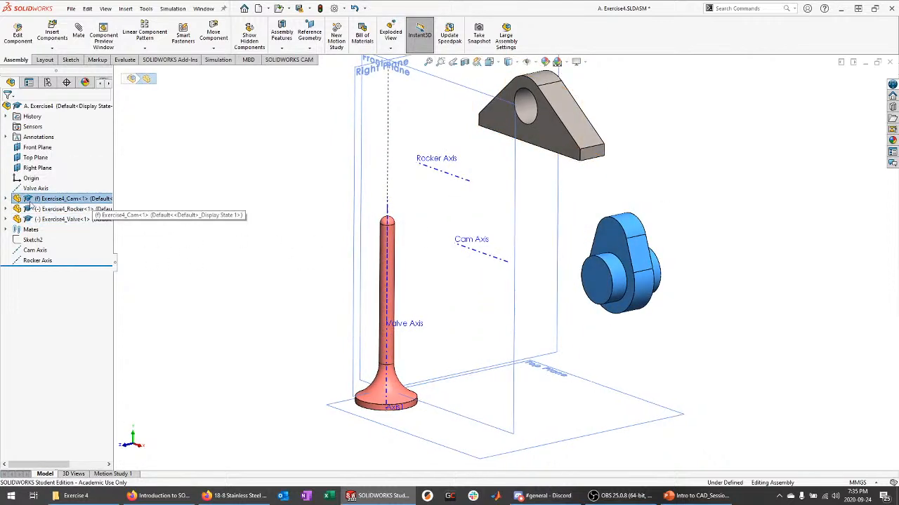
{"action": "right_click", "coordinate": [64, 202]}
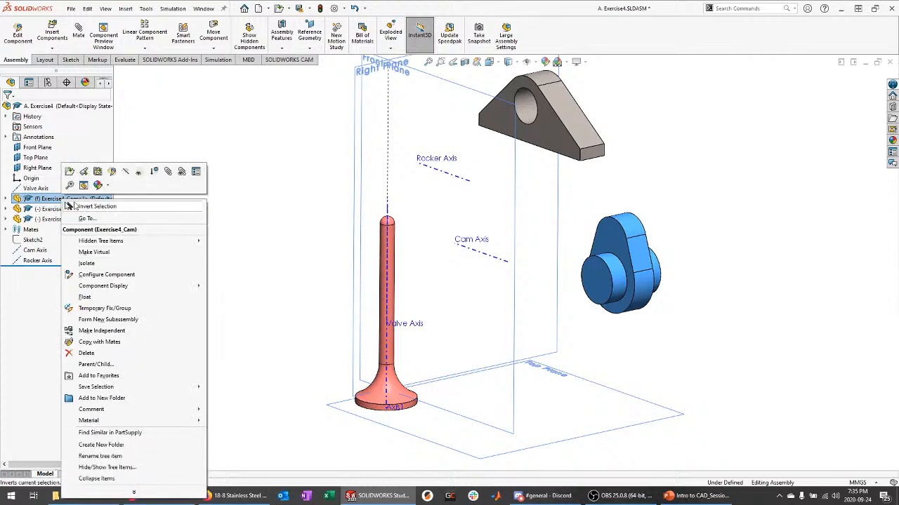
{"action": "left_click", "coordinate": [85, 298]}
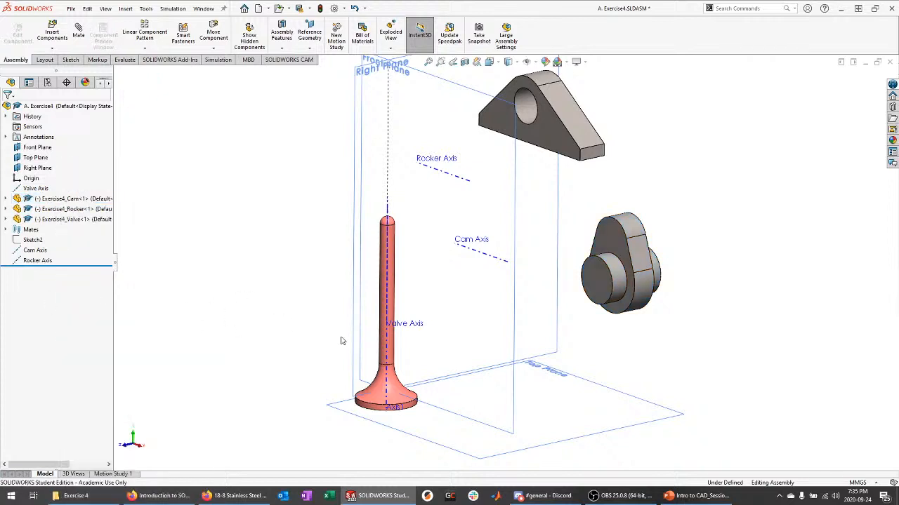
{"action": "left_click", "coordinate": [7, 199]}
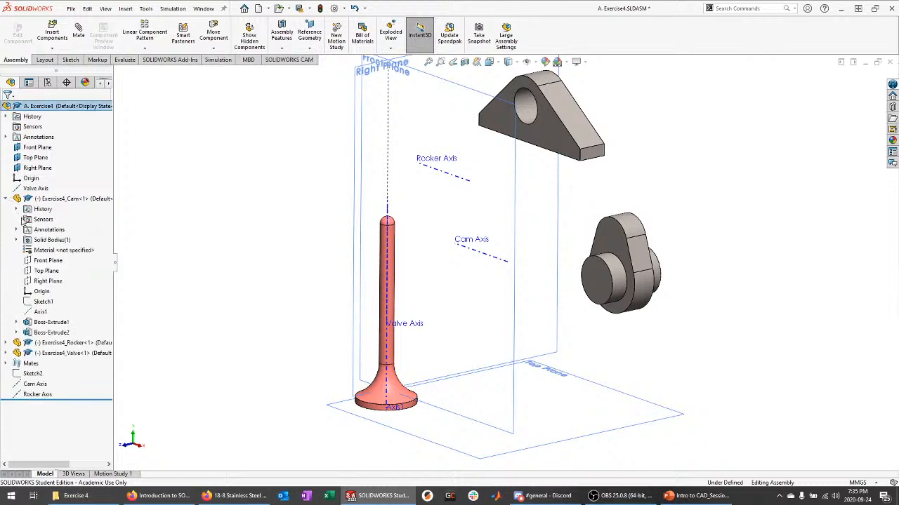
{"action": "left_click", "coordinate": [53, 313]}
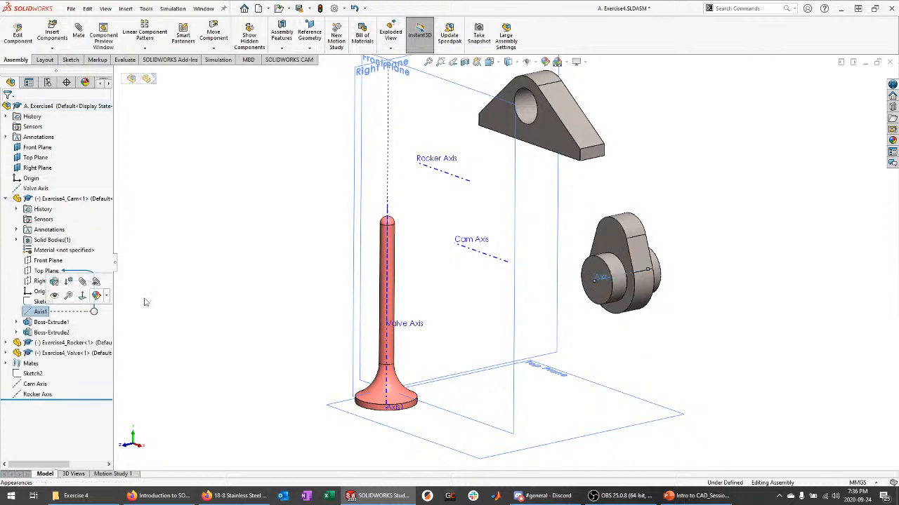
{"action": "left_click", "coordinate": [197, 298]}
{"action": "left_click", "coordinate": [79, 44]}
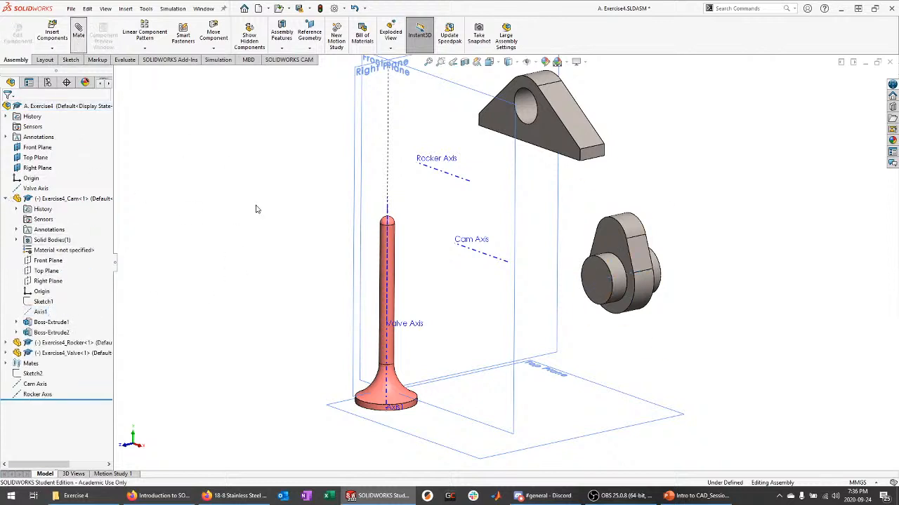
{"action": "left_click", "coordinate": [618, 283]}
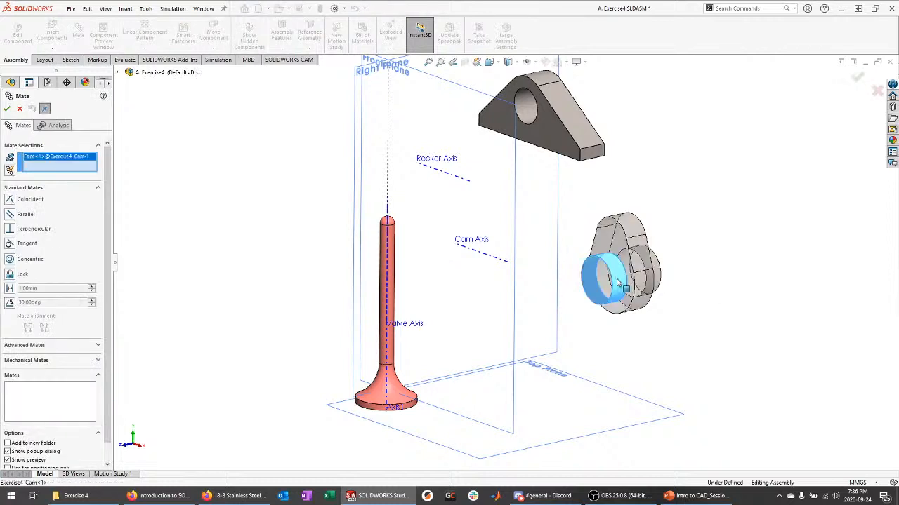
{"action": "left_click", "coordinate": [497, 264]}
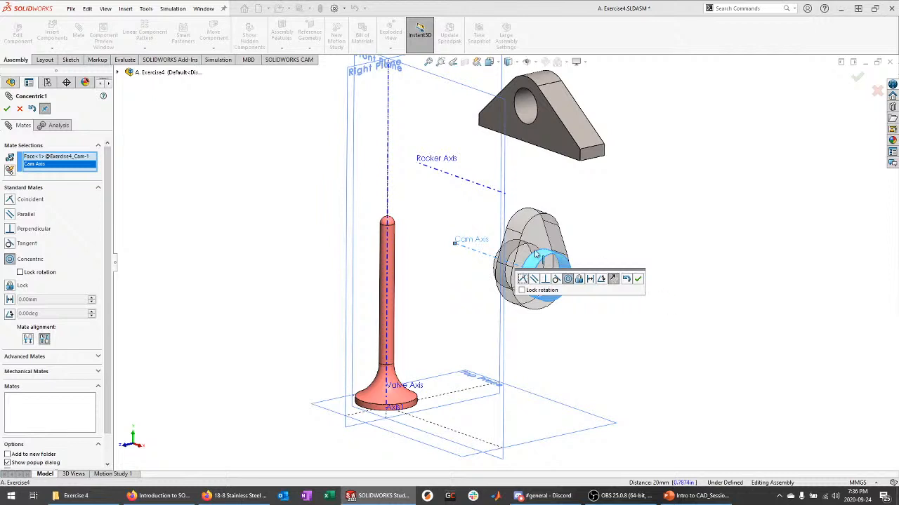
{"action": "middle_click_drag", "start_coordinate": [562, 213], "coordinate": [552, 291]}
{"action": "scroll", "coordinate": [553, 292], "scroll_direction": "down", "scroll_amount": 2}
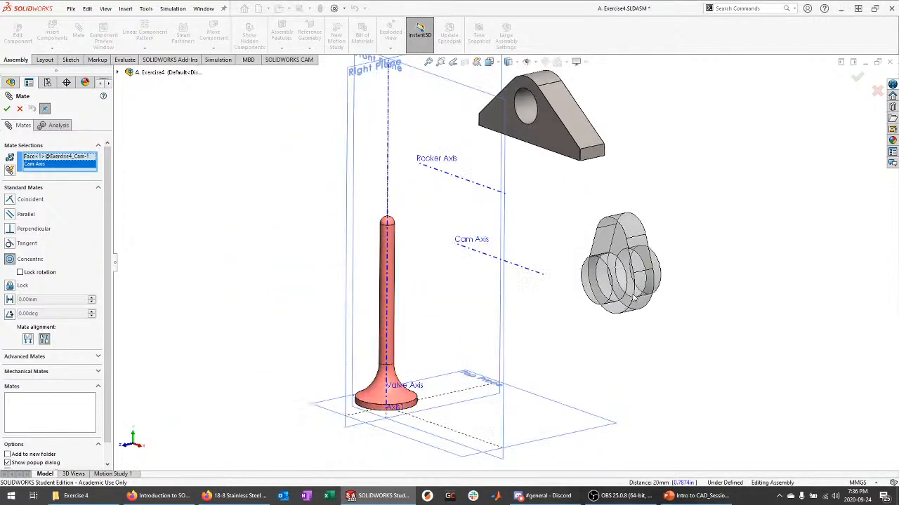
{"action": "key", "text": "Escape"}
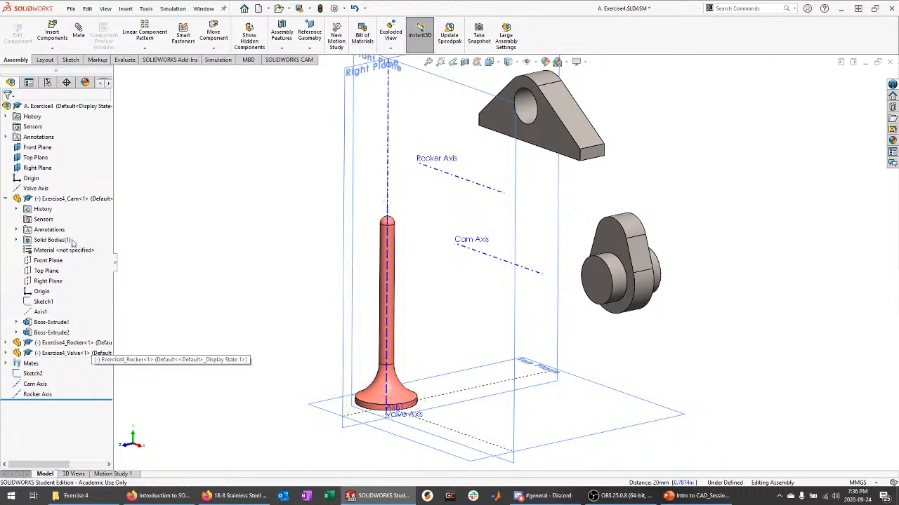
Mate the cam's Axis1 coincident with the assembly's Cam Axis.
{"action": "left_click", "coordinate": [40, 312]}
{"action": "scroll", "coordinate": [647, 285], "scroll_direction": "down", "scroll_amount": 3}
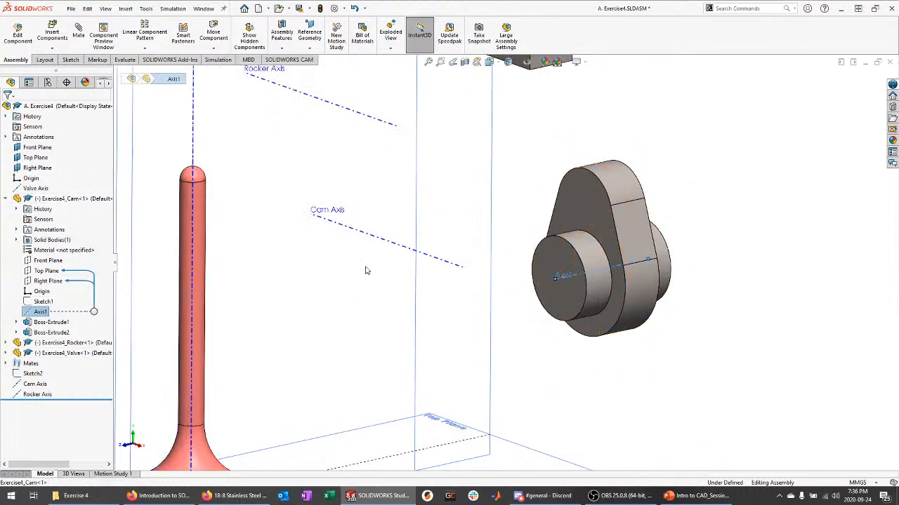
{"action": "left_click", "coordinate": [454, 266], "text": "ctrl"}
{"action": "left_click", "coordinate": [478, 257]}
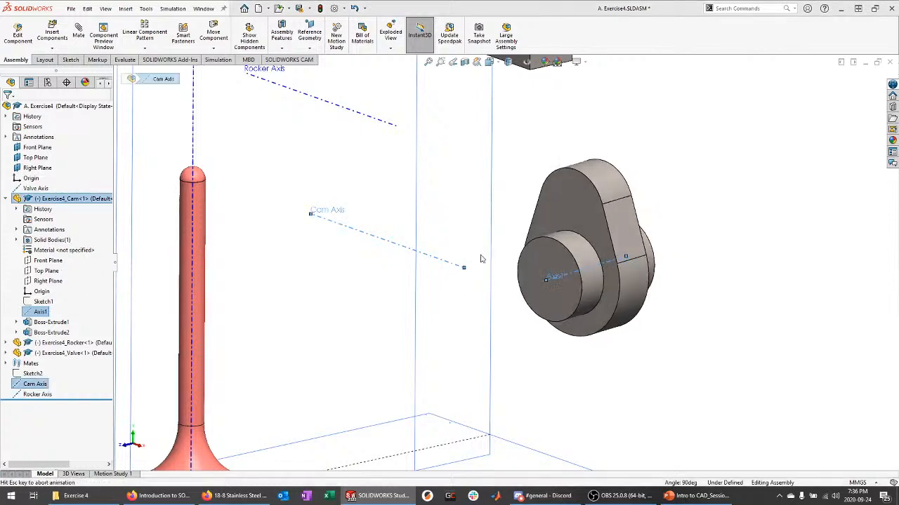
{"action": "scroll", "coordinate": [680, 303], "scroll_direction": "up", "scroll_amount": 4}
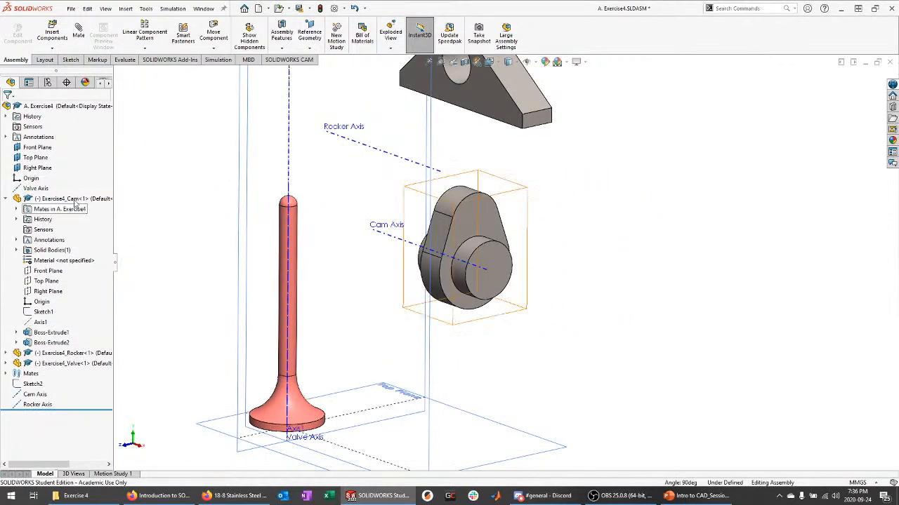
Slide the cam along the Cam Axis toward the valve.
{"action": "left_click", "coordinate": [70, 198]}
{"action": "middle_click_drag", "start_coordinate": [567, 259], "coordinate": [616, 278]}
{"action": "left_click", "coordinate": [615, 277]}
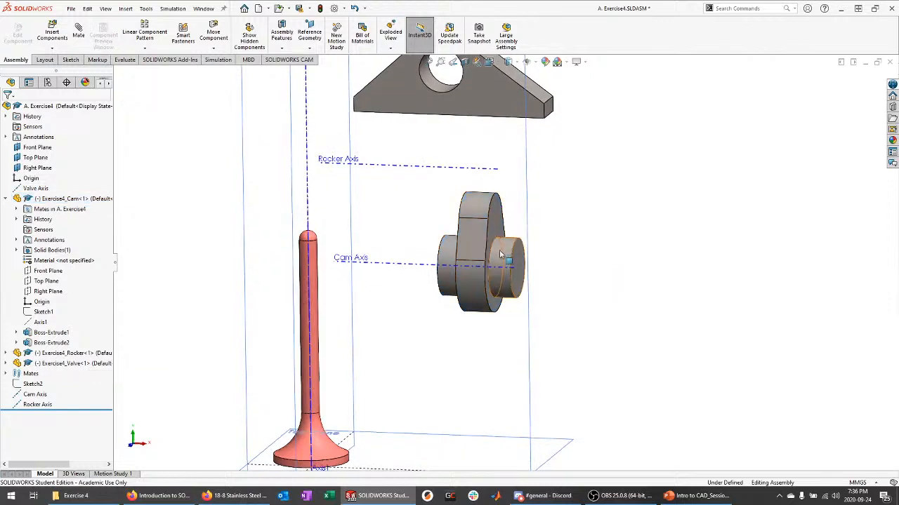
{"action": "left_click", "coordinate": [475, 248]}
{"action": "left_click_drag", "start_coordinate": [475, 248], "coordinate": [382, 247]}
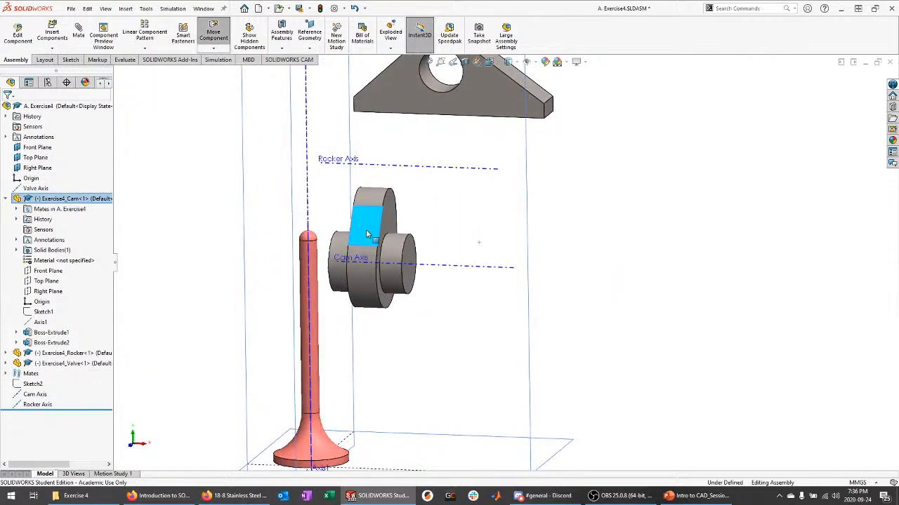
{"action": "left_click", "coordinate": [702, 262]}
Mate the cam's Front Plane coincident with the assembly's Right Plane.
{"action": "middle_click_drag", "start_coordinate": [448, 264], "coordinate": [450, 275]}
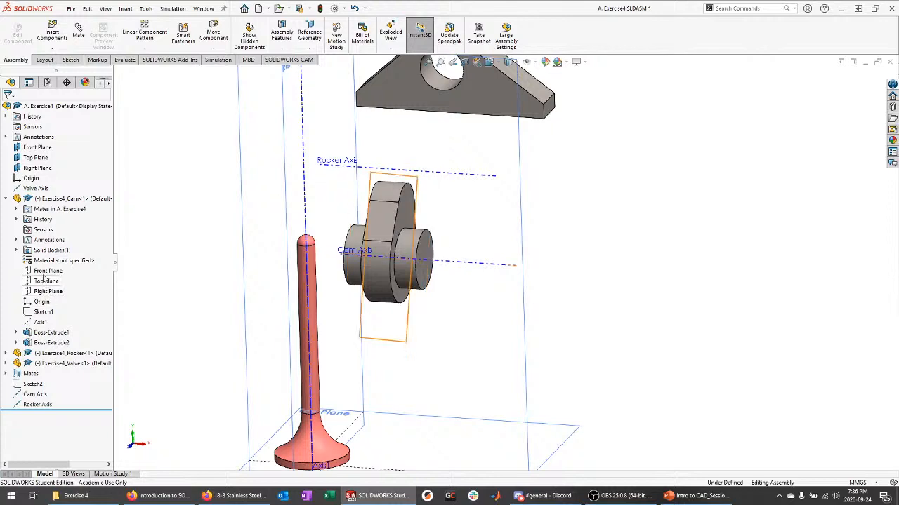
{"action": "left_click", "coordinate": [46, 271]}
{"action": "middle_click_drag", "start_coordinate": [478, 248], "coordinate": [483, 266]}
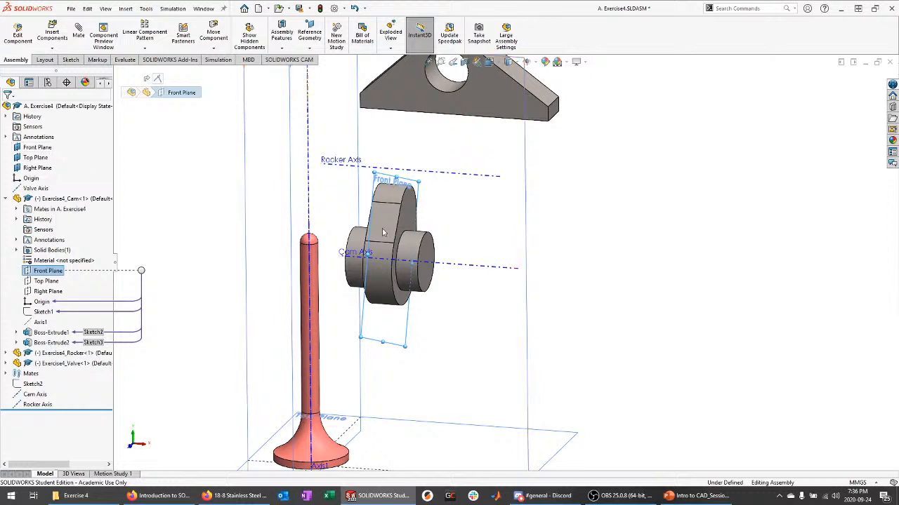
{"action": "scroll", "coordinate": [552, 250], "scroll_direction": "up", "scroll_amount": 5}
{"action": "scroll", "coordinate": [442, 175], "scroll_direction": "down", "scroll_amount": 3}
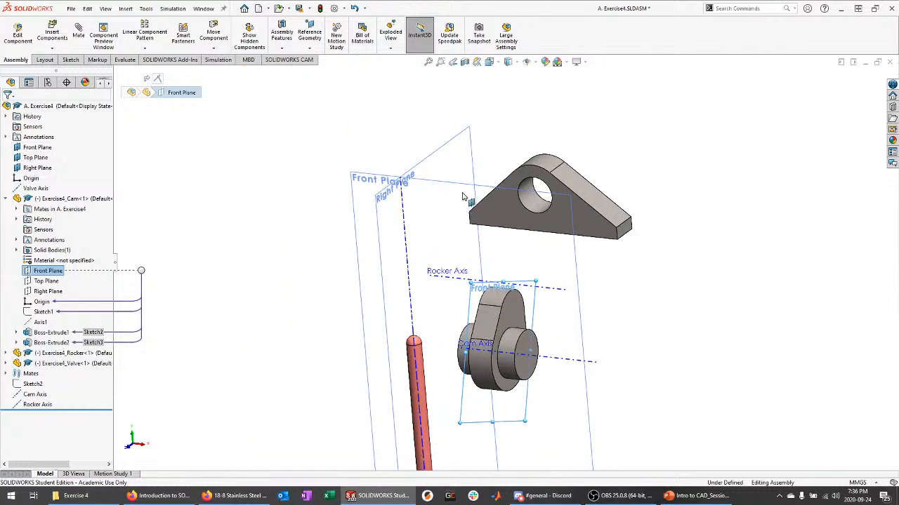
{"action": "left_click", "coordinate": [432, 162]}
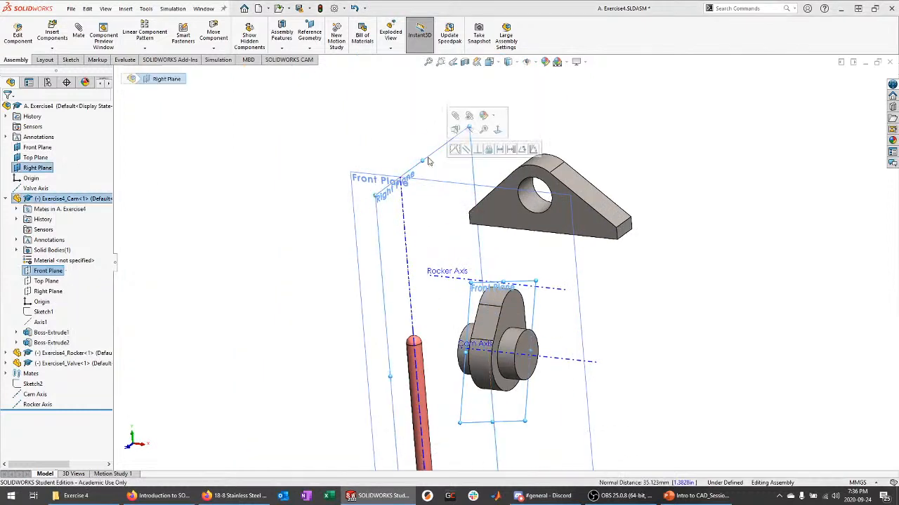
{"action": "left_click", "coordinate": [688, 391]}
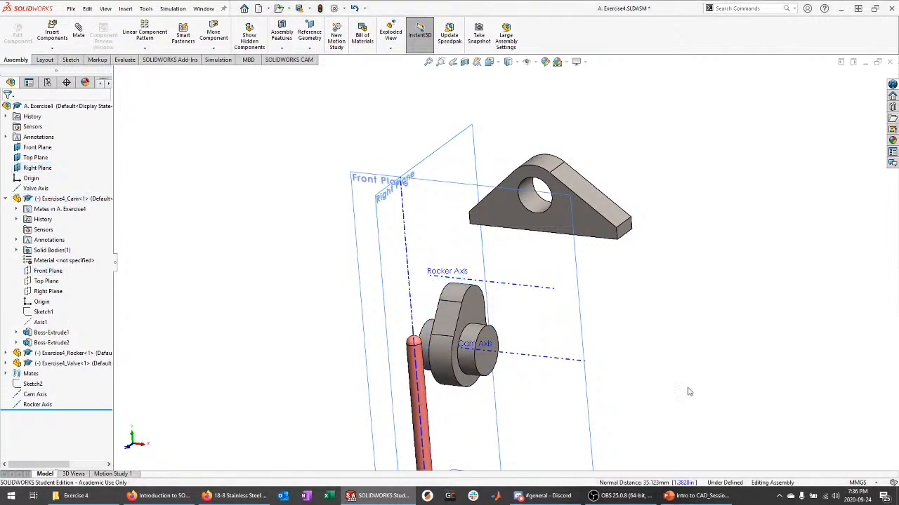
Rotate the cam about the Cam Axis to test its remaining movement.
{"action": "middle_click_drag", "start_coordinate": [688, 391], "coordinate": [635, 340]}
{"action": "left_click_drag", "start_coordinate": [476, 312], "coordinate": [511, 348]}
{"action": "key", "text": "Escape"}
{"action": "middle_click_drag", "start_coordinate": [600, 325], "coordinate": [635, 336]}
{"action": "left_click", "coordinate": [546, 215]}
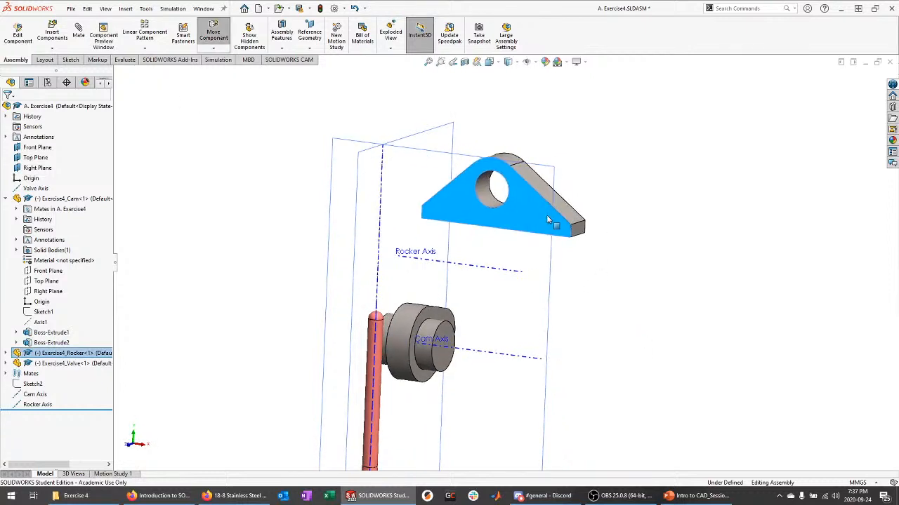
{"action": "left_click", "coordinate": [599, 245]}
{"action": "middle_click_drag", "start_coordinate": [600, 245], "coordinate": [621, 284]}
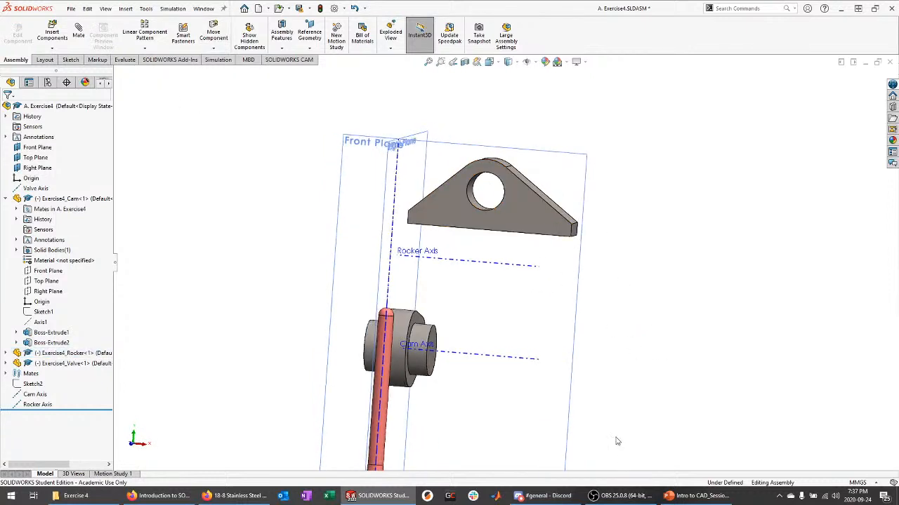
Check the Exercise 4 valve constraint instructions in the PowerPoint presentation and return to the SOLIDWORKS assembly.
{"action": "left_click", "coordinate": [695, 494]}
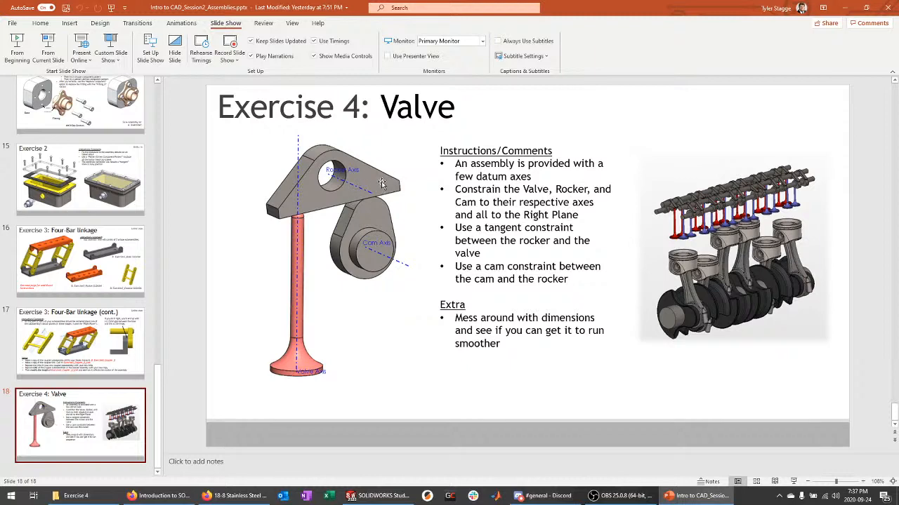
{"action": "left_click", "coordinate": [379, 495]}
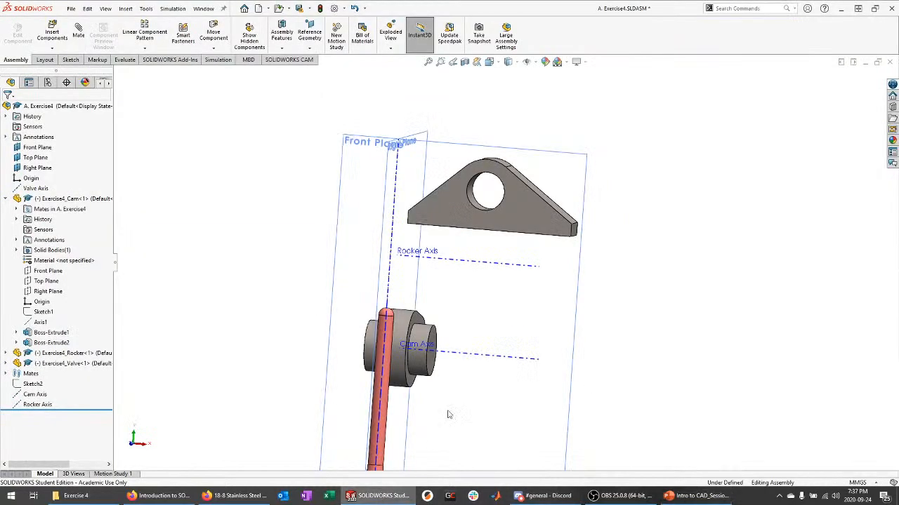
{"action": "middle_click_drag", "start_coordinate": [645, 301], "coordinate": [622, 316]}
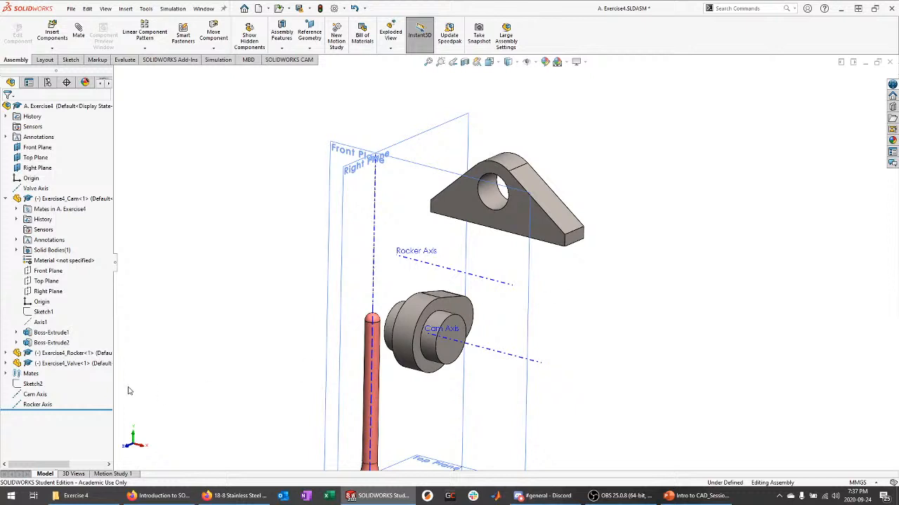
Mate the rocker's Front Plane coincident with the assembly's Right Plane.
{"action": "left_click", "coordinate": [82, 354]}
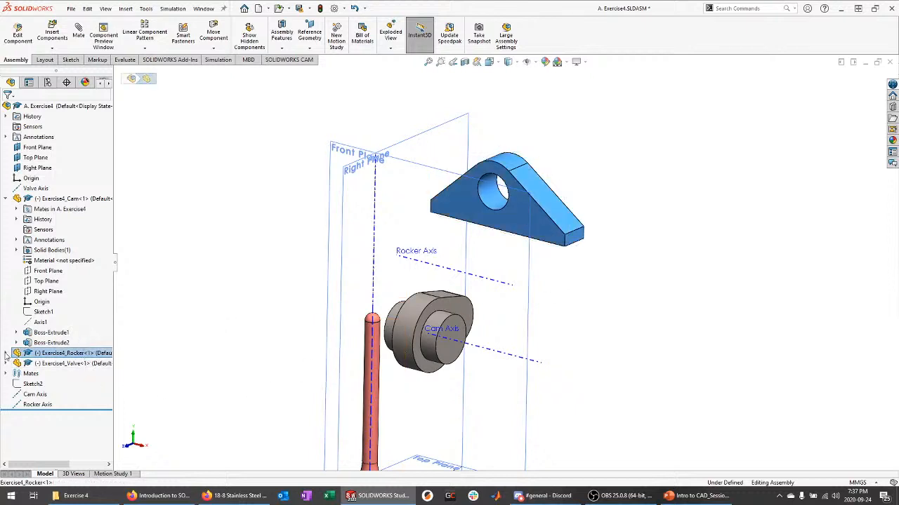
{"action": "left_click", "coordinate": [6, 354]}
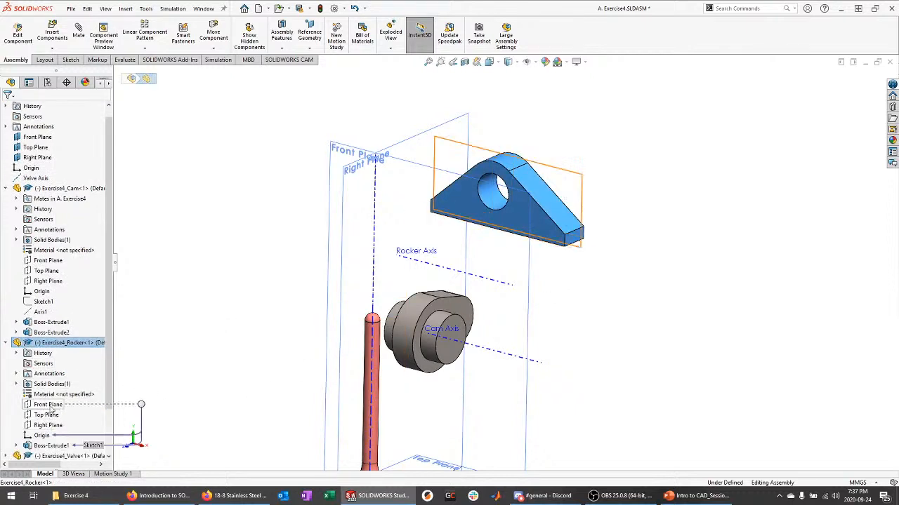
{"action": "left_click", "coordinate": [49, 406]}
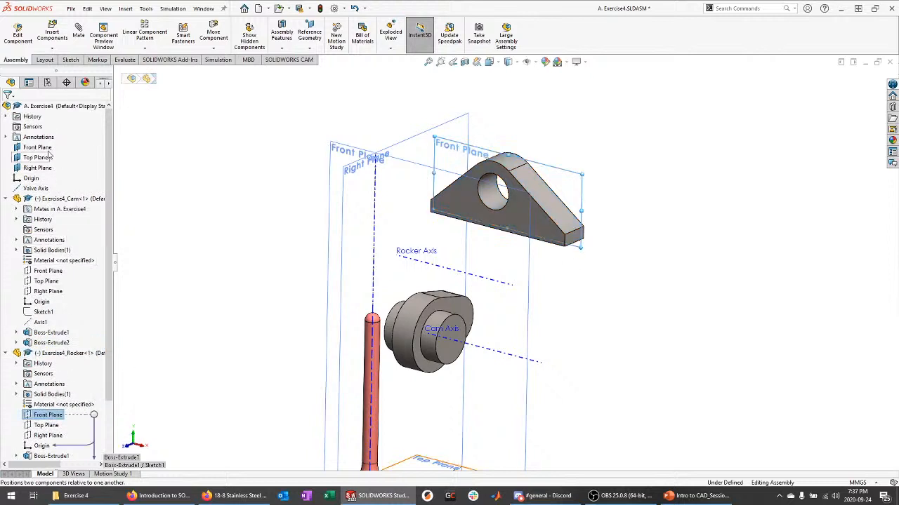
{"action": "left_click", "coordinate": [407, 139], "text": "ctrl"}
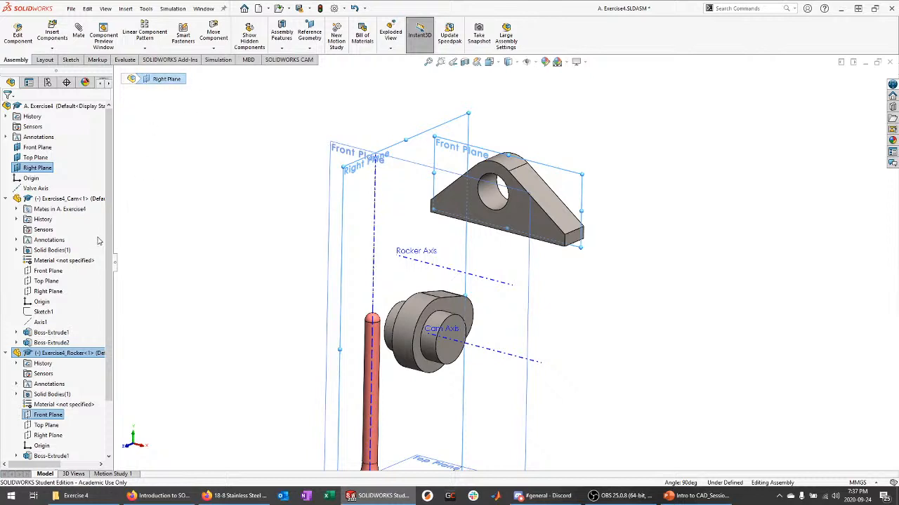
{"action": "left_click", "coordinate": [78, 36]}
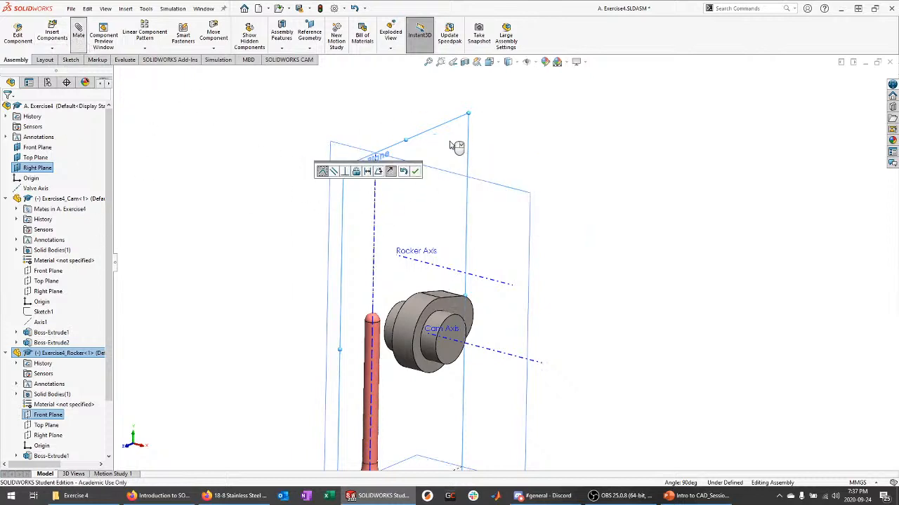
{"action": "scroll", "coordinate": [474, 144], "scroll_direction": "up", "scroll_amount": 5}
{"action": "middle_click_drag", "start_coordinate": [582, 197], "coordinate": [531, 171]}
{"action": "scroll", "coordinate": [513, 185], "scroll_direction": "down", "scroll_amount": 5}
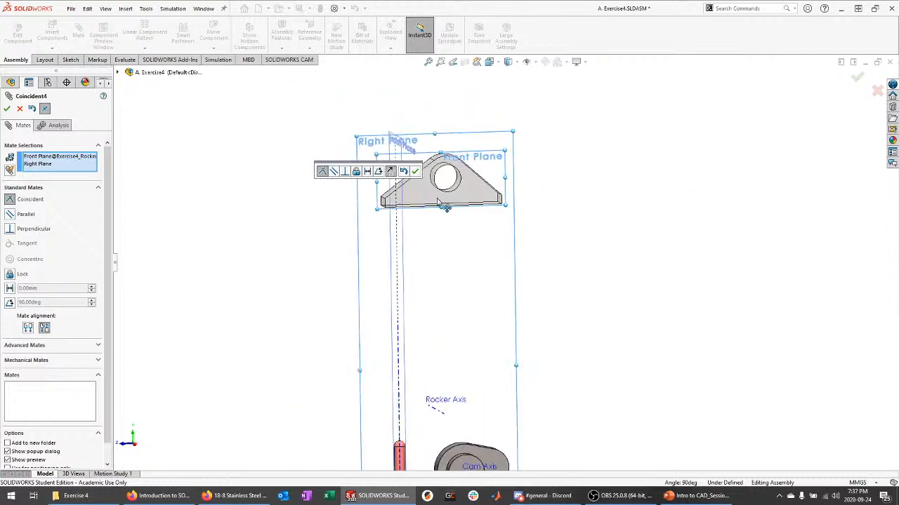
{"action": "scroll", "coordinate": [445, 208], "scroll_direction": "down", "scroll_amount": 4}
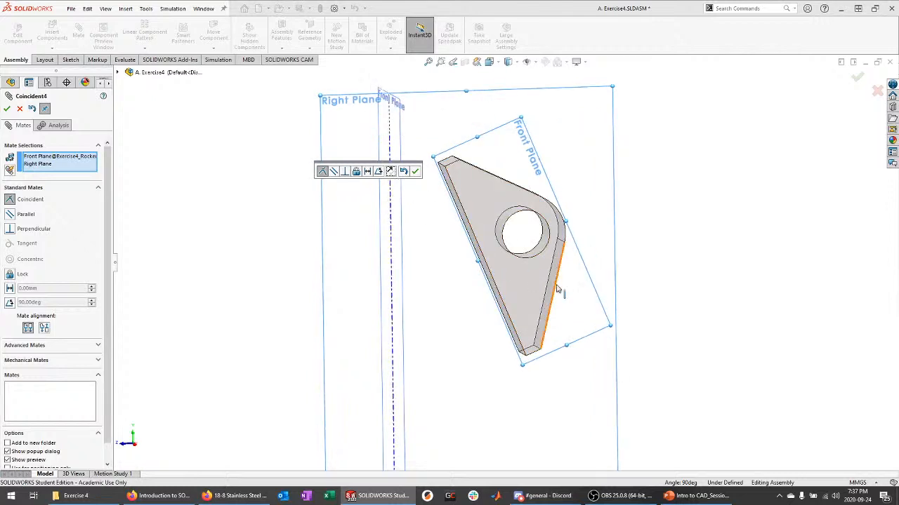
{"action": "left_click", "coordinate": [415, 172]}
Mate the rocker's hole face concentric with the assembly's Rocker Axis and finish mating.
{"action": "key", "text": "f"}
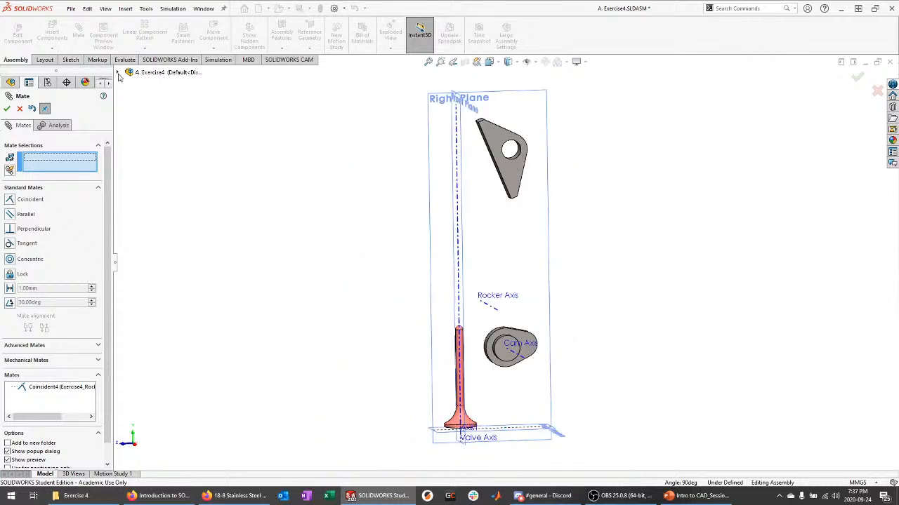
{"action": "left_click", "coordinate": [118, 73]}
{"action": "left_click", "coordinate": [136, 164]}
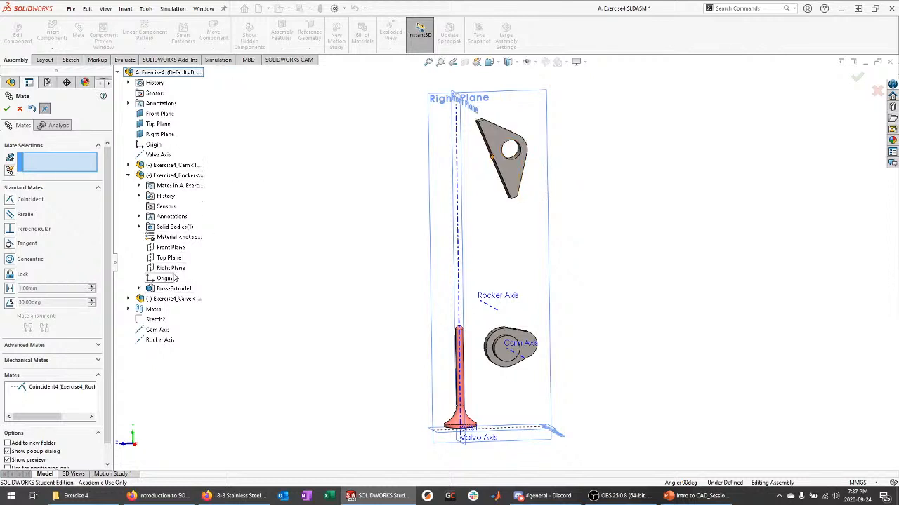
{"action": "scroll", "coordinate": [503, 202], "scroll_direction": "down", "scroll_amount": 5}
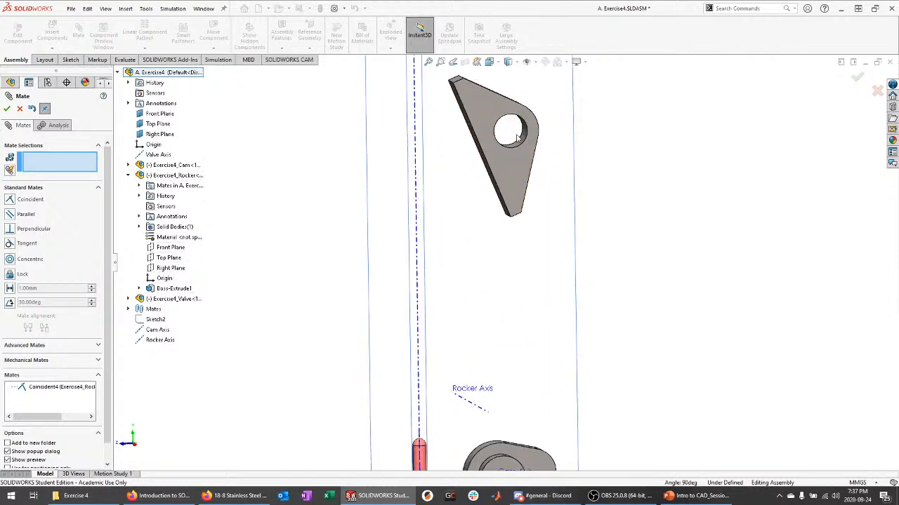
{"action": "left_click", "coordinate": [512, 217]}
{"action": "scroll", "coordinate": [512, 217], "scroll_direction": "up", "scroll_amount": 4}
{"action": "scroll", "coordinate": [548, 129], "scroll_direction": "up", "scroll_amount": 3}
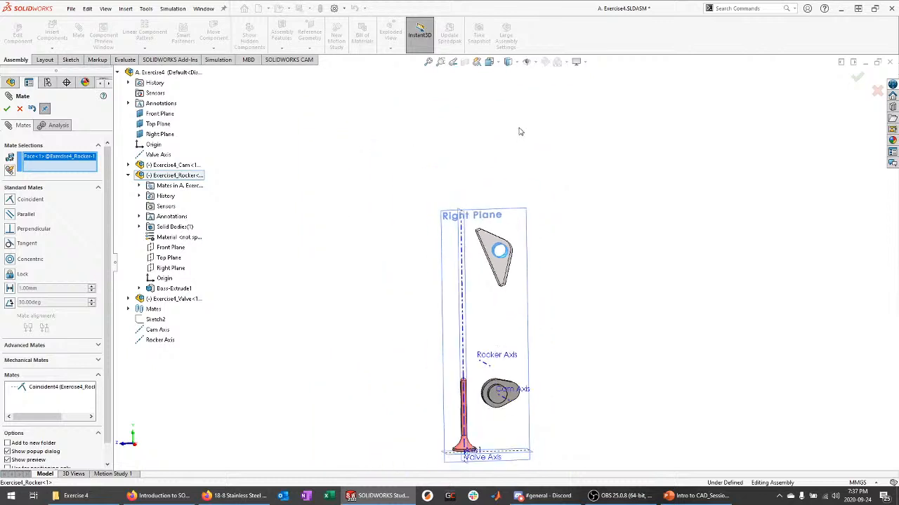
{"action": "scroll", "coordinate": [472, 180], "scroll_direction": "down", "scroll_amount": 4}
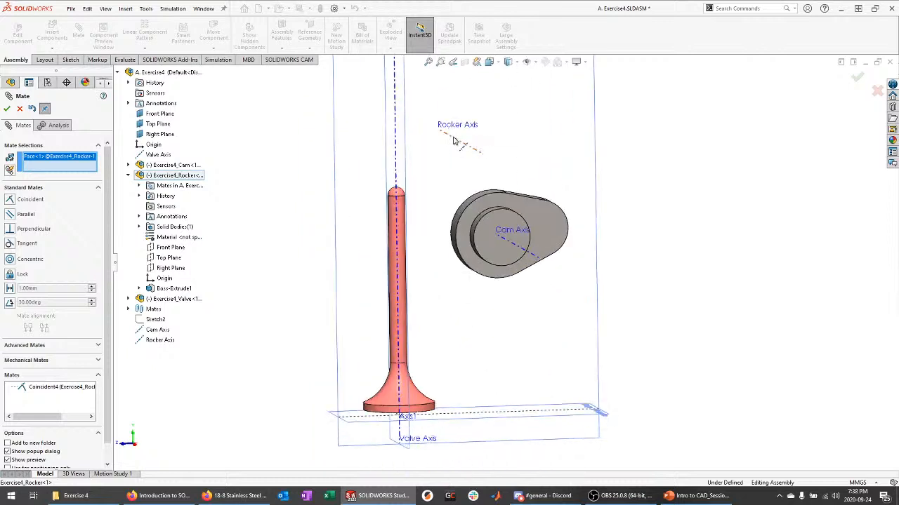
{"action": "left_click", "coordinate": [452, 136]}
{"action": "scroll", "coordinate": [552, 321], "scroll_direction": "up", "scroll_amount": 1}
{"action": "scroll", "coordinate": [489, 190], "scroll_direction": "down", "scroll_amount": 2}
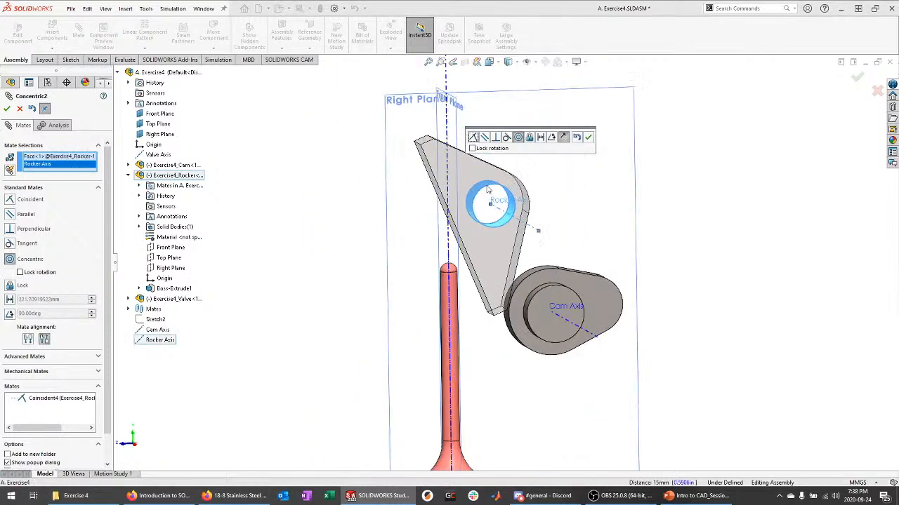
{"action": "left_click", "coordinate": [589, 137]}
{"action": "left_click", "coordinate": [19, 109]}
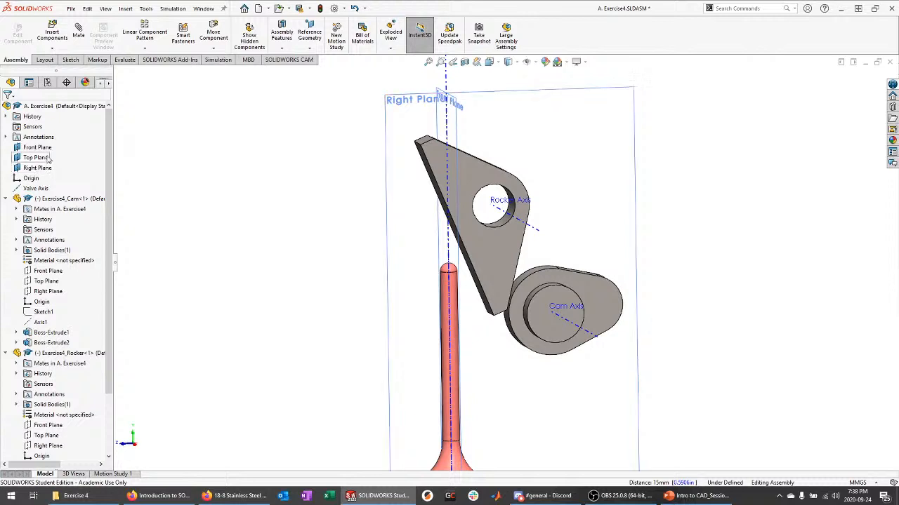
{"action": "middle_click_drag", "start_coordinate": [297, 184], "coordinate": [307, 201]}
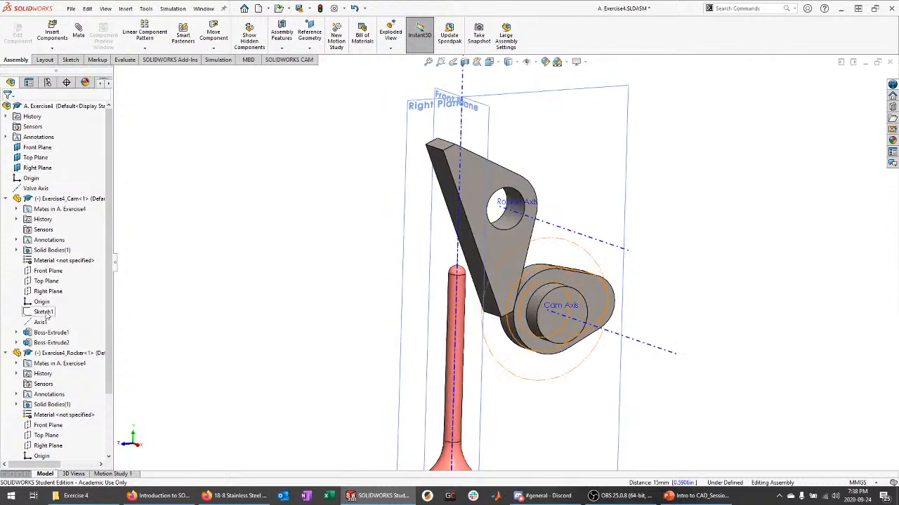
{"action": "left_click", "coordinate": [653, 347]}
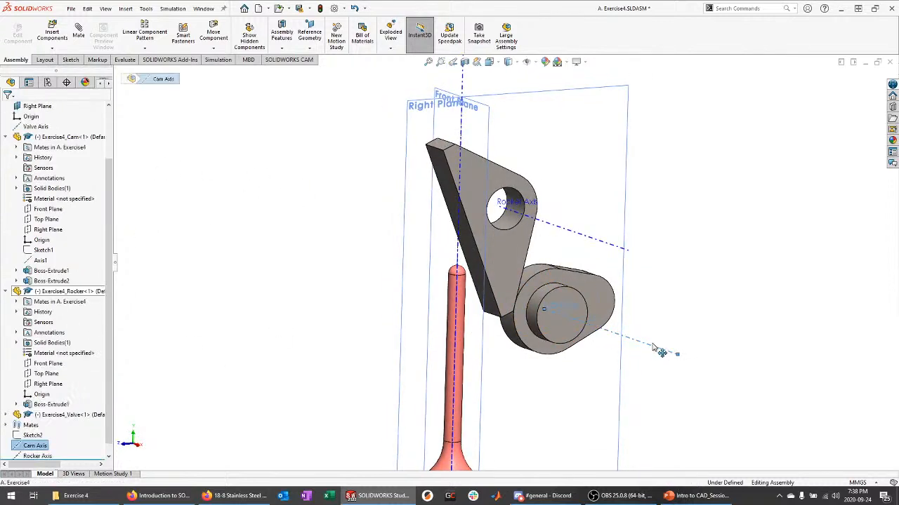
{"action": "scroll", "coordinate": [43, 434], "scroll_direction": "down", "scroll_amount": 1}
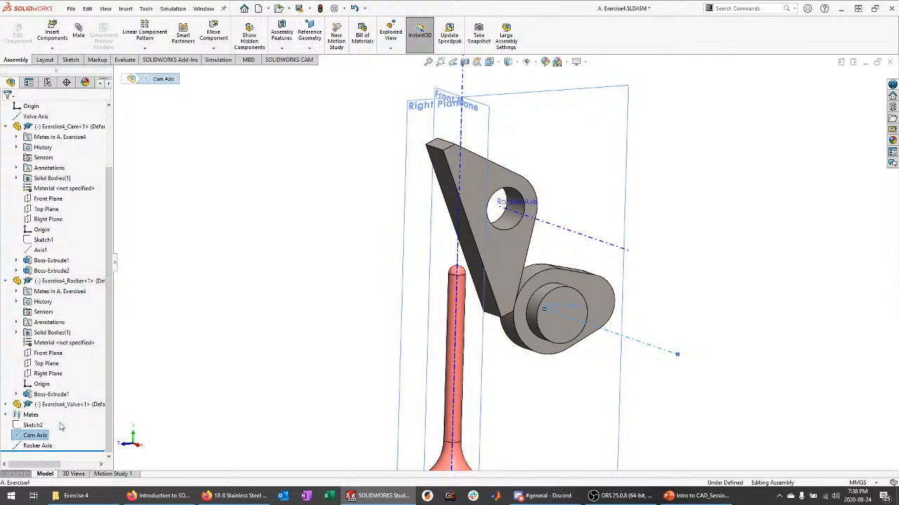
{"action": "left_click", "coordinate": [198, 420]}
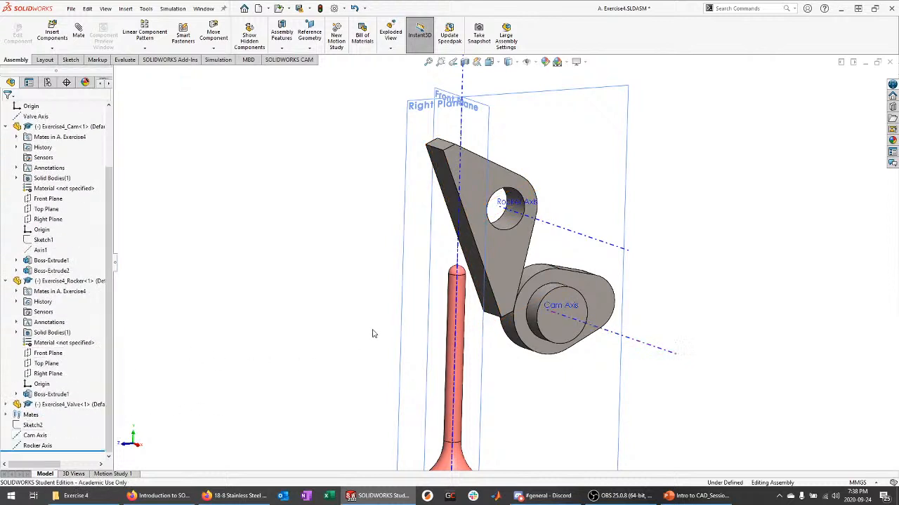
Rename the assembly's Right Plane as VALVE_MIDPLANE and view its label in the model.
{"action": "scroll", "coordinate": [60, 265], "scroll_direction": "up", "scroll_amount": 3}
{"action": "left_click", "coordinate": [37, 170]}
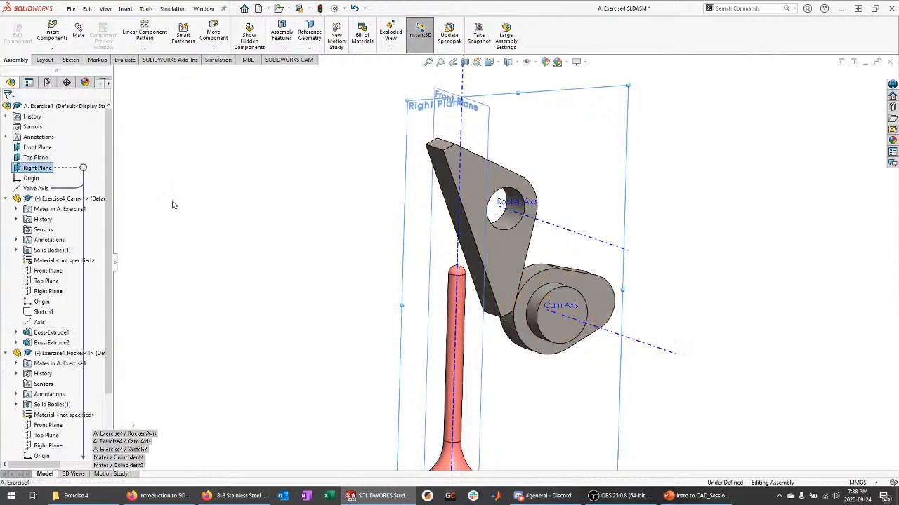
{"action": "middle_click_drag", "start_coordinate": [216, 224], "coordinate": [255, 234]}
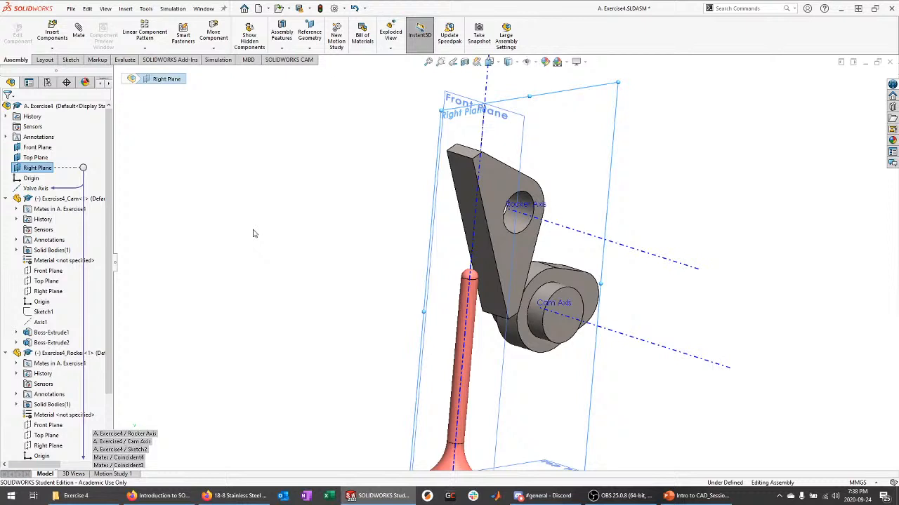
{"action": "right_click", "coordinate": [39, 169]}
{"action": "left_click", "coordinate": [159, 194]}
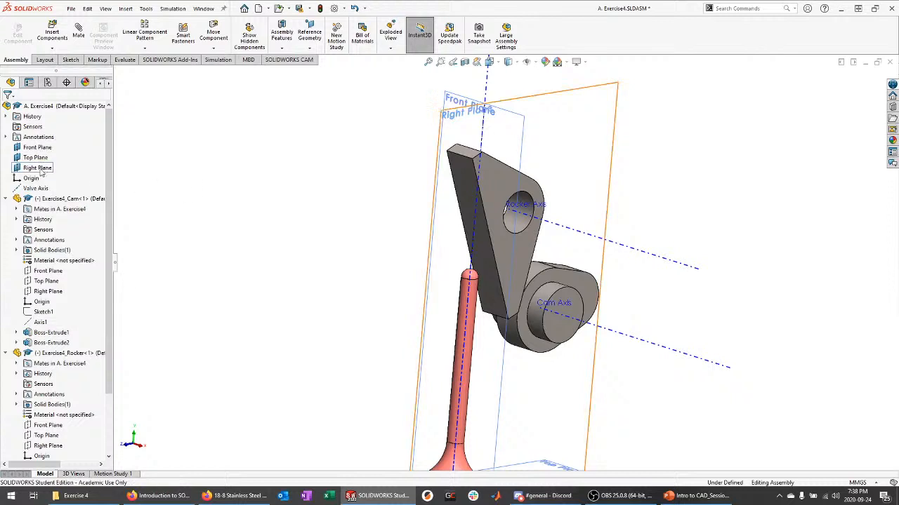
{"action": "left_click", "coordinate": [39, 169]}
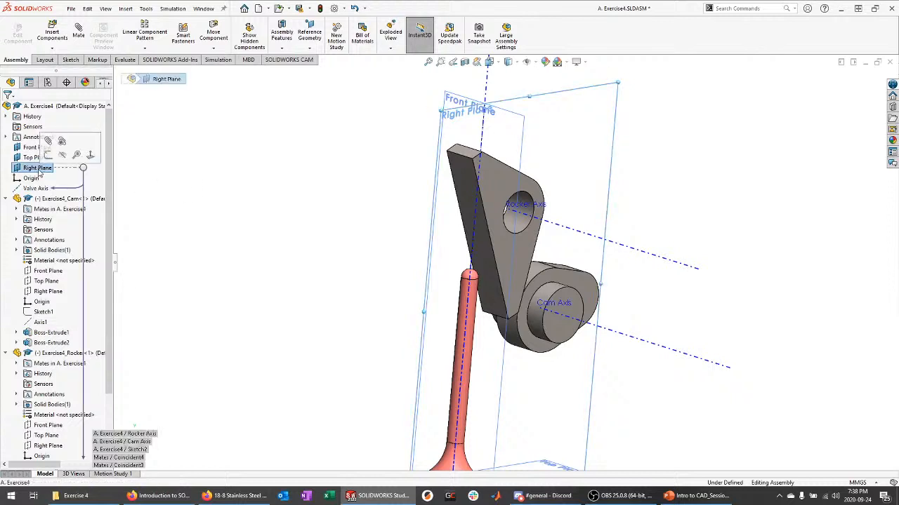
{"action": "left_click", "coordinate": [39, 168]}
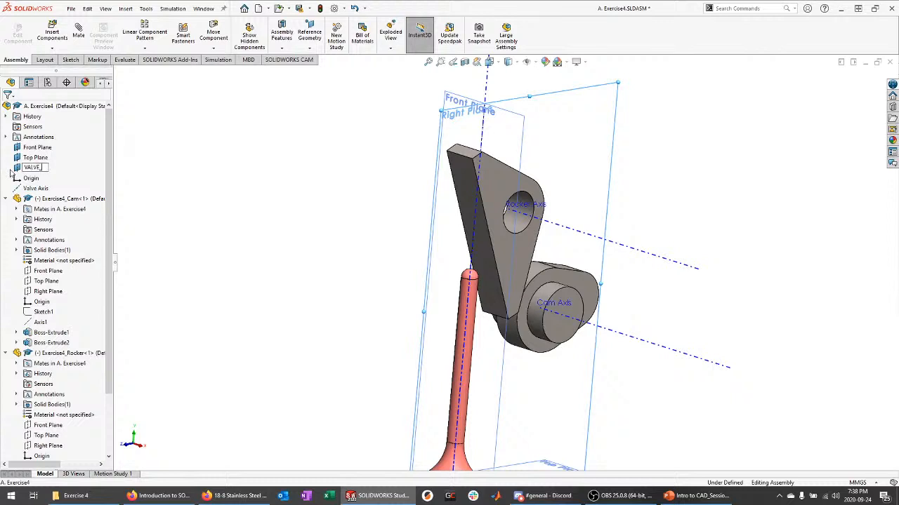
{"action": "type", "text": "VALVE_MIDPLANE"}
{"action": "key", "text": "Return"}
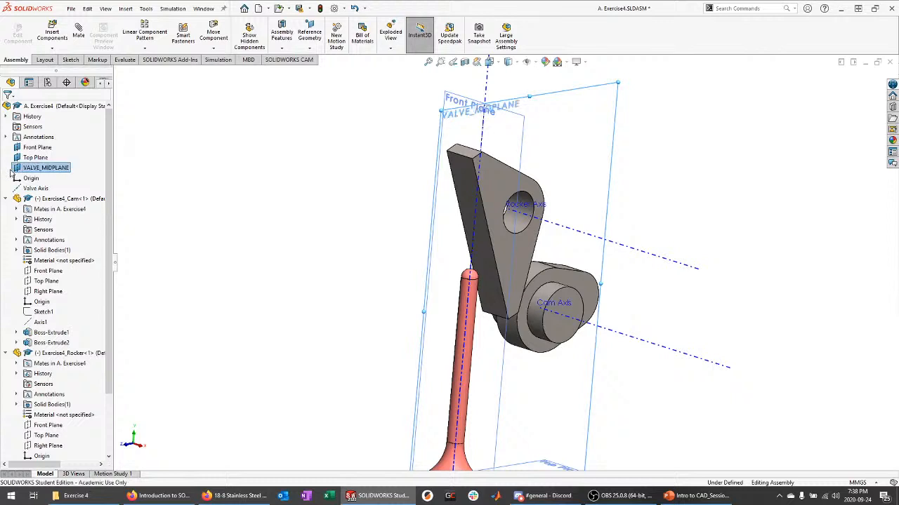
{"action": "left_click", "coordinate": [340, 173]}
{"action": "middle_click_drag", "start_coordinate": [341, 175], "coordinate": [412, 138]}
{"action": "scroll", "coordinate": [443, 138], "scroll_direction": "down", "scroll_amount": 4}
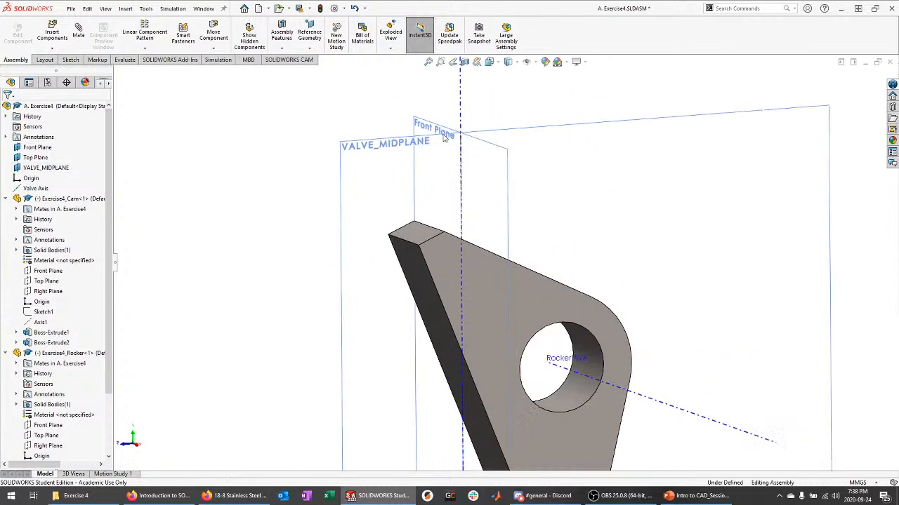
Hide the assembly's Front Plane and Top Plane.
{"action": "scroll", "coordinate": [525, 256], "scroll_direction": "up", "scroll_amount": 6}
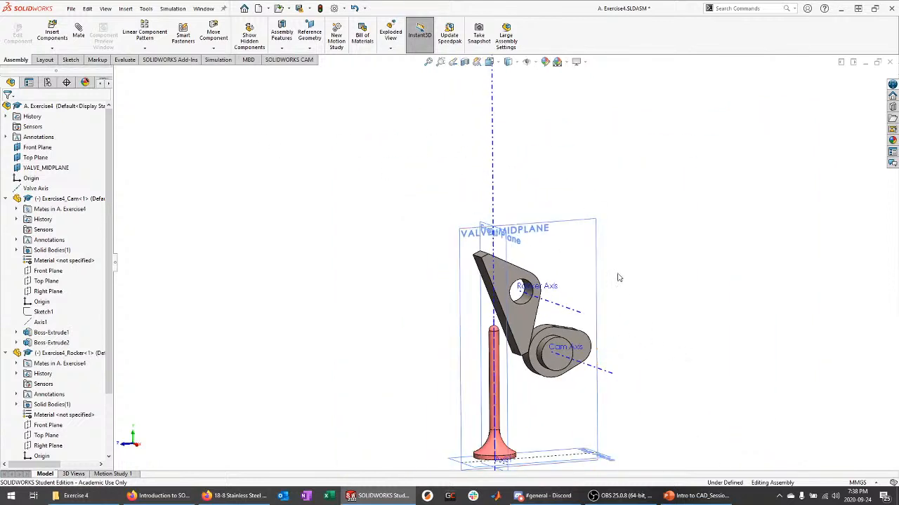
{"action": "middle_click_drag", "start_coordinate": [618, 274], "coordinate": [646, 318]}
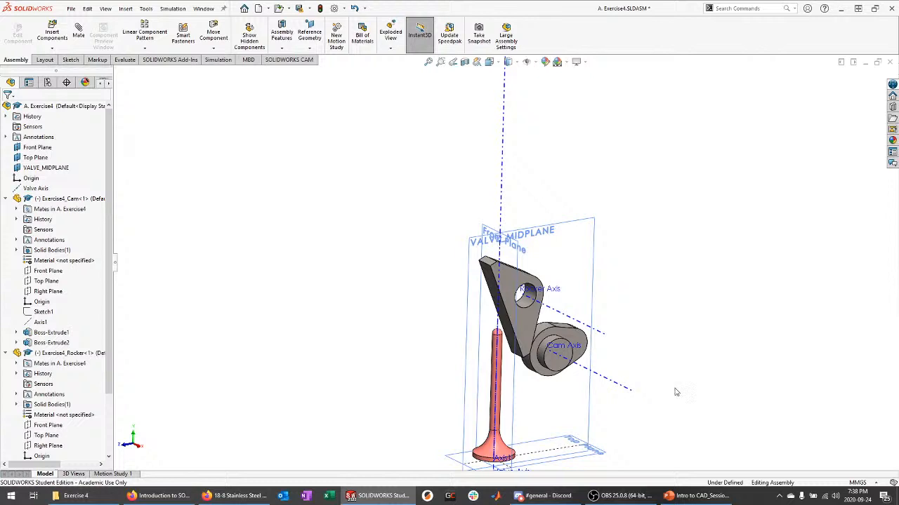
{"action": "scroll", "coordinate": [676, 404], "scroll_direction": "down", "scroll_amount": 3}
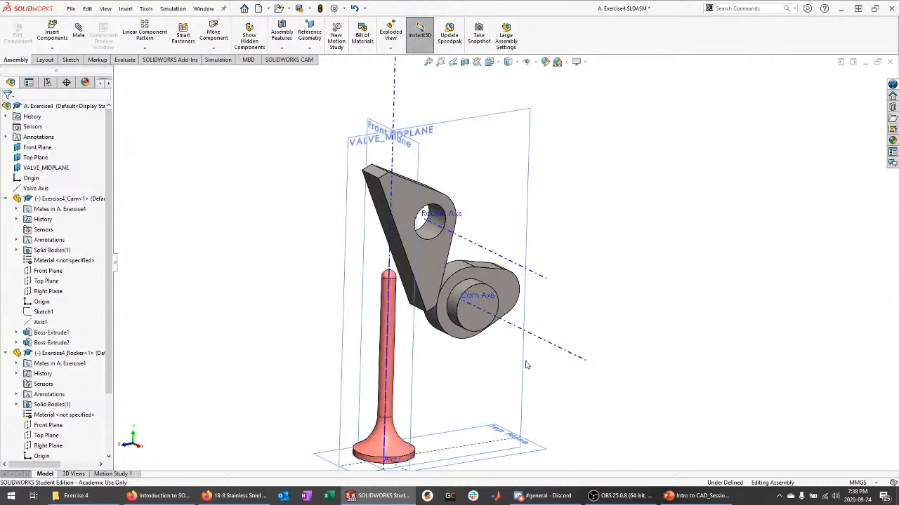
{"action": "left_click", "coordinate": [38, 147]}
{"action": "left_click", "coordinate": [38, 158], "text": "ctrl"}
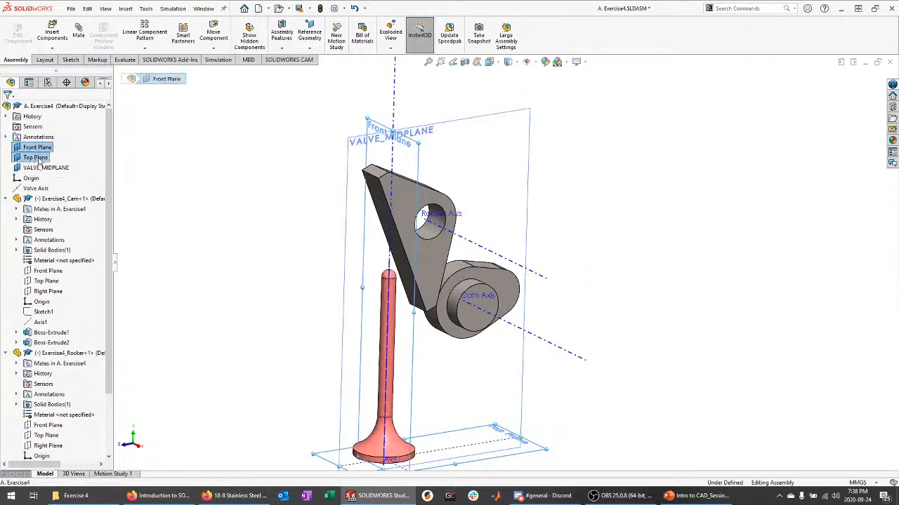
{"action": "left_click", "coordinate": [41, 145]}
{"action": "middle_click_drag", "start_coordinate": [282, 310], "coordinate": [412, 270]}
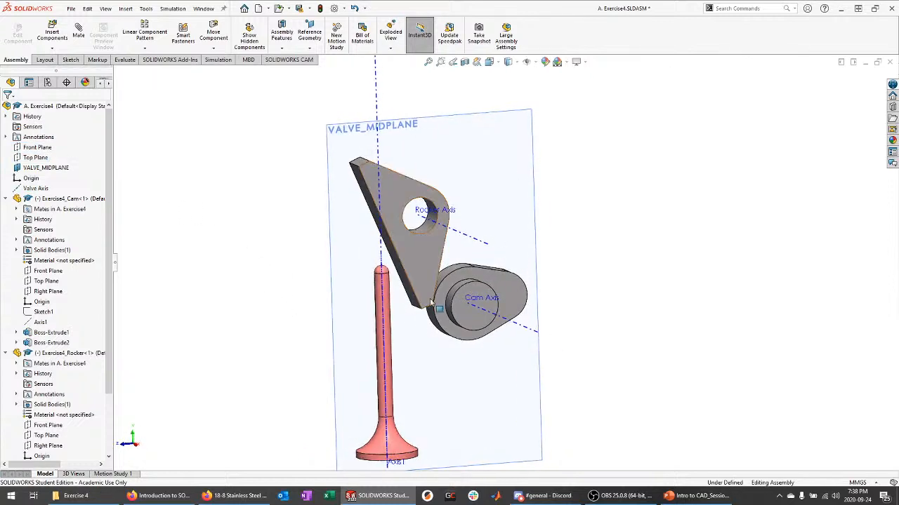
Position the moving parts with the rocker roughly level above the valve tip and the cam's lobe pointing up beneath the rocker.
{"action": "left_click", "coordinate": [428, 273]}
{"action": "left_click_drag", "start_coordinate": [430, 273], "coordinate": [401, 290]}
{"action": "left_click", "coordinate": [388, 453]}
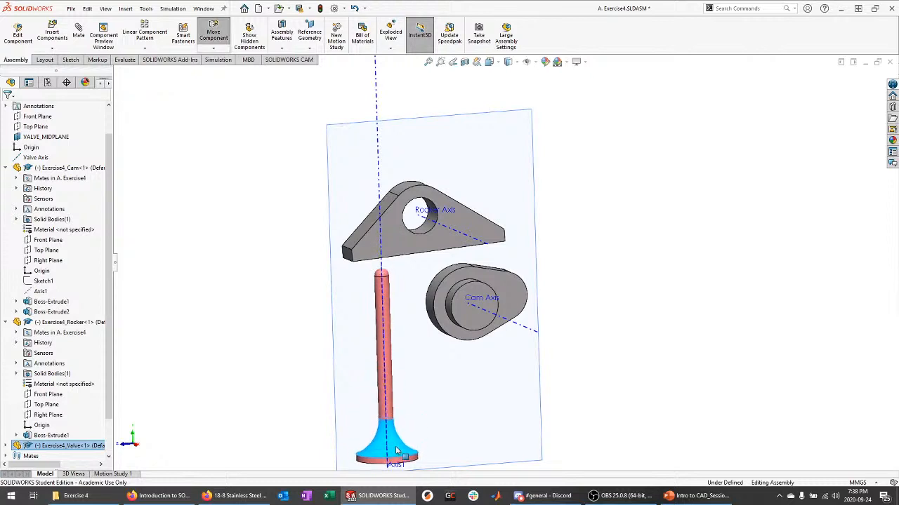
{"action": "left_click_drag", "start_coordinate": [394, 244], "coordinate": [400, 221]}
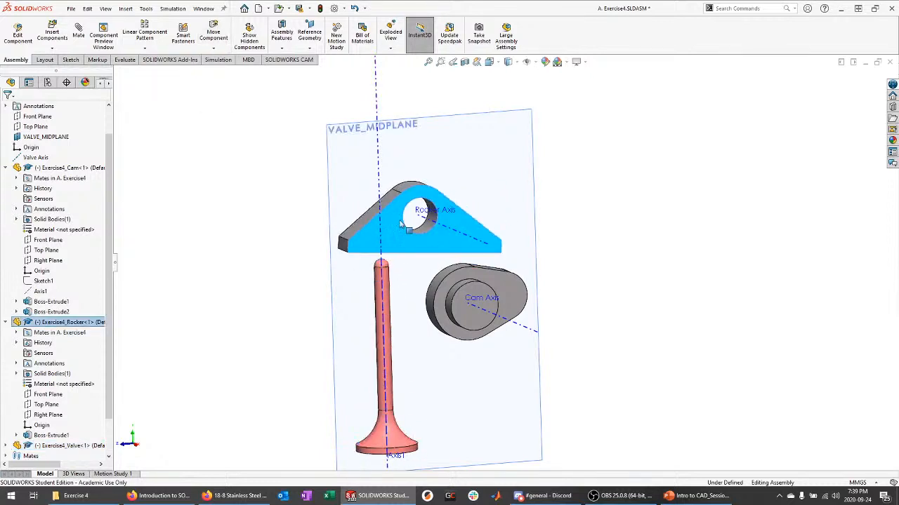
{"action": "left_click_drag", "start_coordinate": [510, 286], "coordinate": [456, 253]}
{"action": "left_click", "coordinate": [634, 316]}
{"action": "scroll", "coordinate": [413, 296], "scroll_direction": "down", "scroll_amount": 4}
{"action": "scroll", "coordinate": [552, 259], "scroll_direction": "up", "scroll_amount": 2}
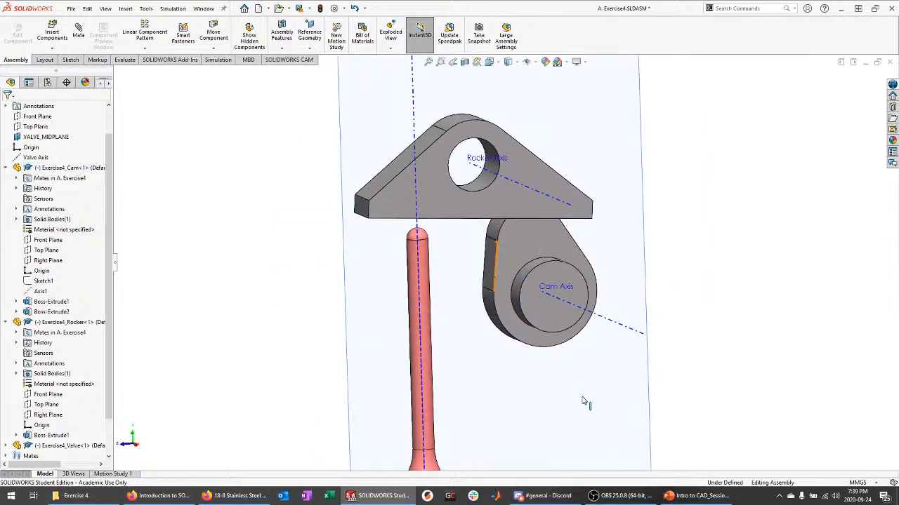
Check the rocker-to-valve constraint on the Exercise 4 slide in PowerPoint and return to the SOLIDWORKS assembly.
{"action": "middle_click_drag", "start_coordinate": [538, 382], "coordinate": [559, 276]}
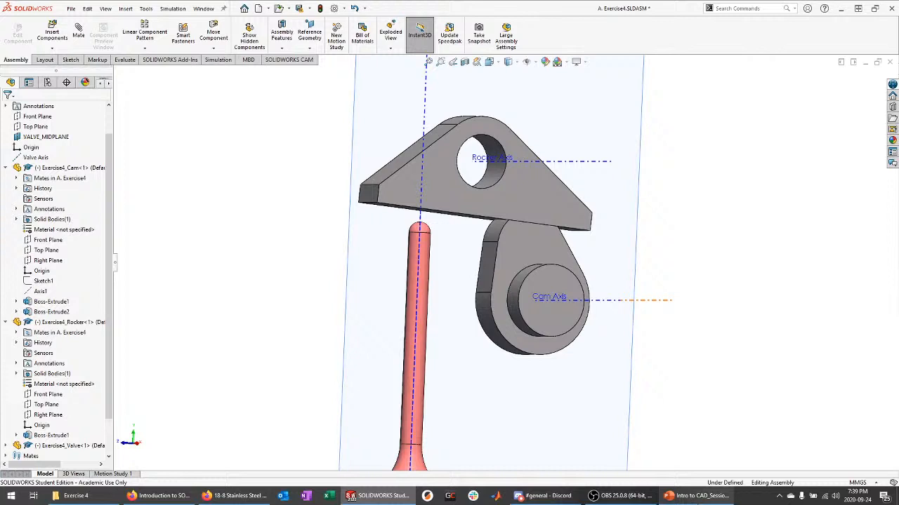
{"action": "left_click", "coordinate": [694, 495]}
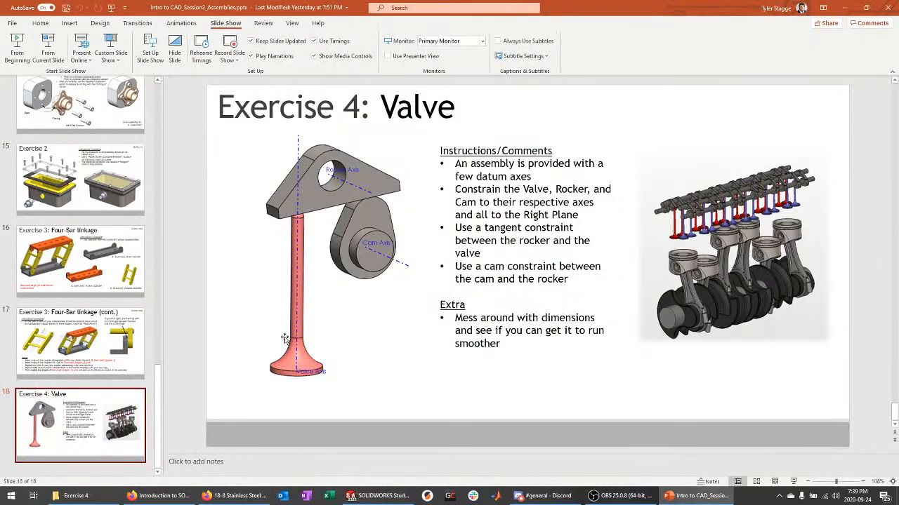
{"action": "left_click", "coordinate": [379, 495]}
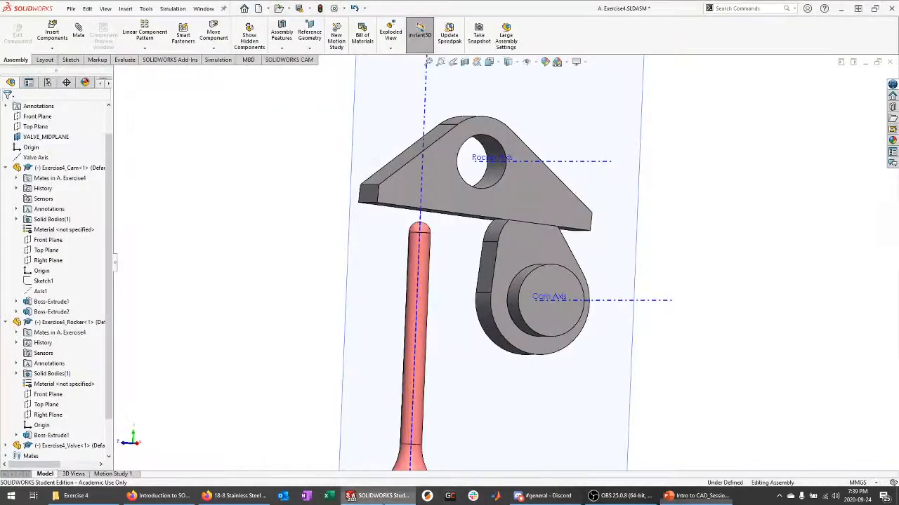
{"action": "middle_click_drag", "start_coordinate": [713, 221], "coordinate": [735, 270]}
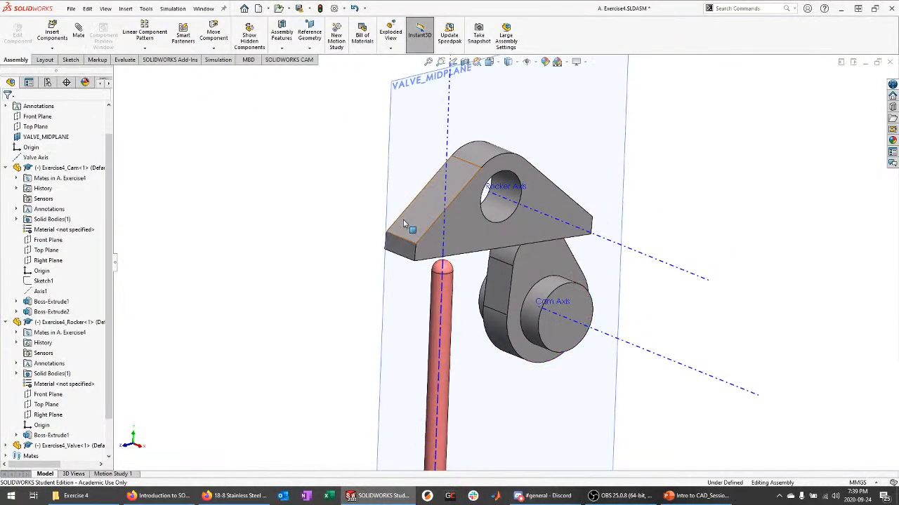
Hide the VALVE_MIDPLANE plane in the assembly.
{"action": "left_click", "coordinate": [62, 136]}
{"action": "left_click", "coordinate": [99, 140]}
{"action": "middle_click_drag", "start_coordinate": [276, 306], "coordinate": [259, 237]}
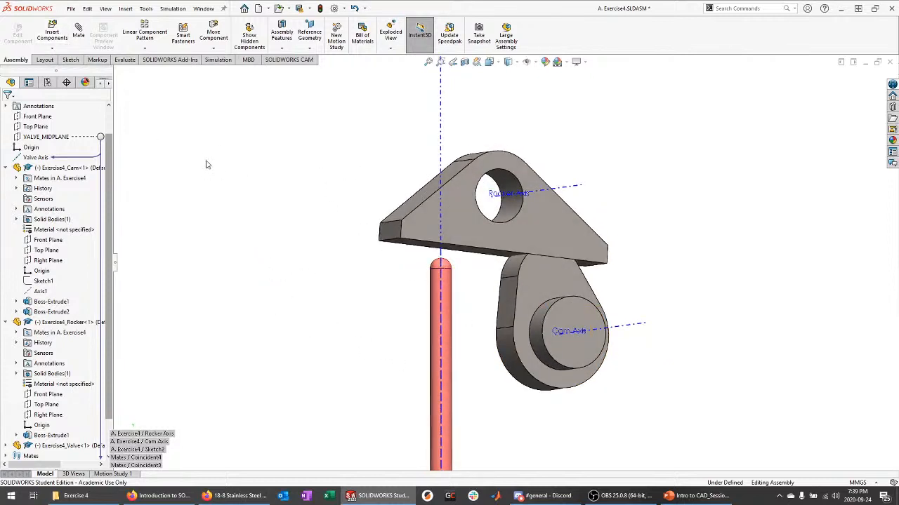
Mate the valve's domed tip tangent to the rocker's underside face and finish mating.
{"action": "left_click", "coordinate": [79, 32]}
{"action": "scroll", "coordinate": [401, 313], "scroll_direction": "down", "scroll_amount": 5}
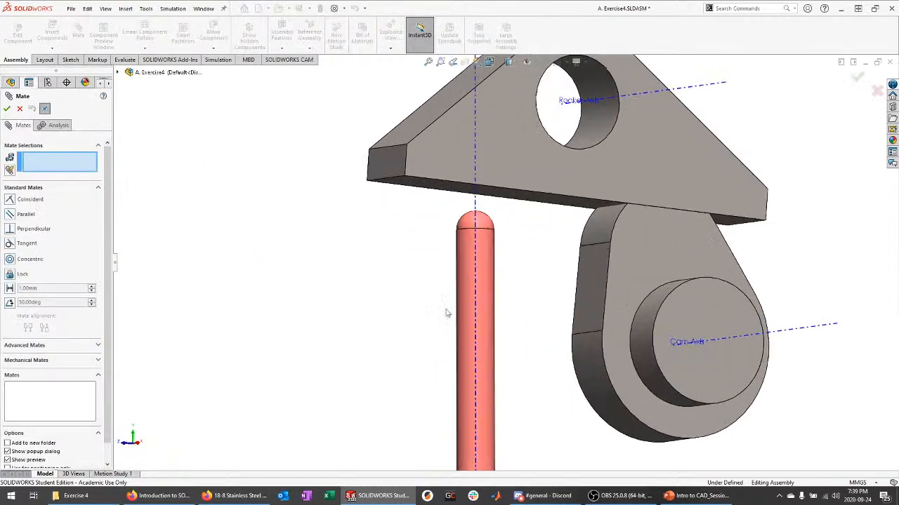
{"action": "scroll", "coordinate": [485, 234], "scroll_direction": "down", "scroll_amount": 3}
{"action": "left_click", "coordinate": [430, 255]}
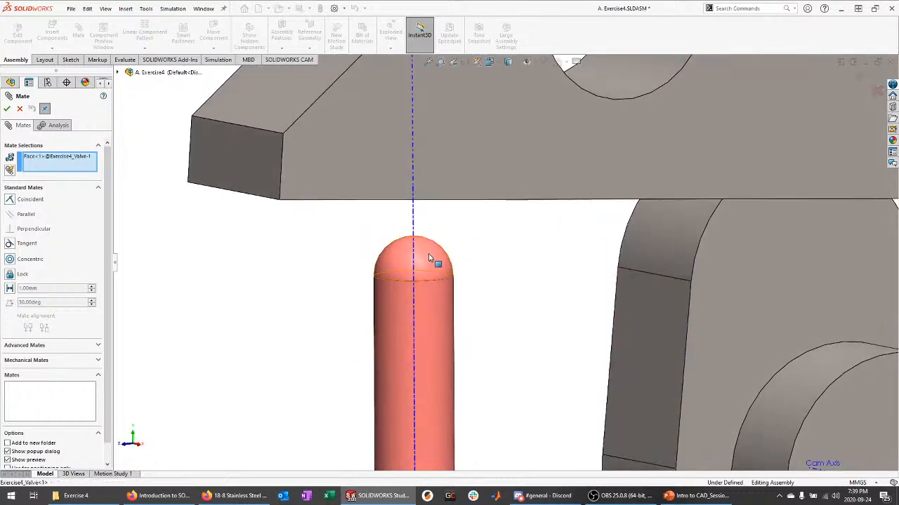
{"action": "scroll", "coordinate": [396, 173], "scroll_direction": "up", "scroll_amount": 5}
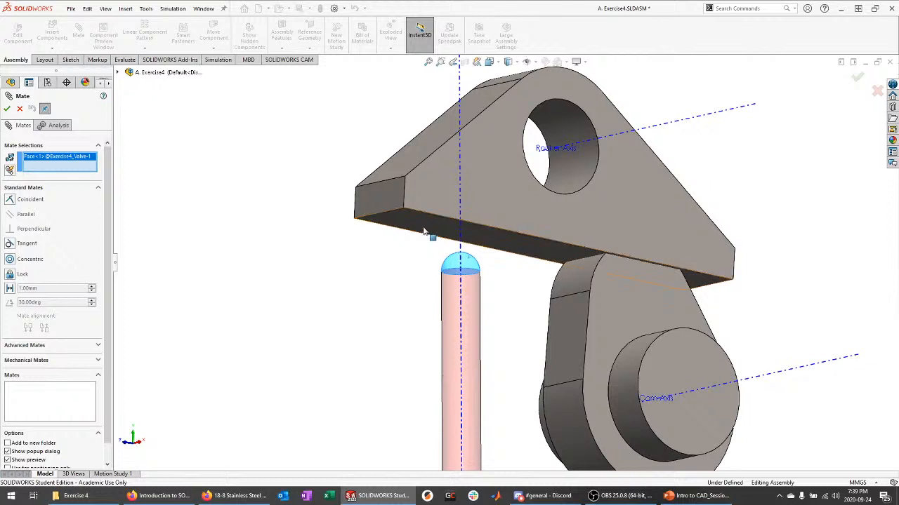
{"action": "left_click", "coordinate": [425, 233]}
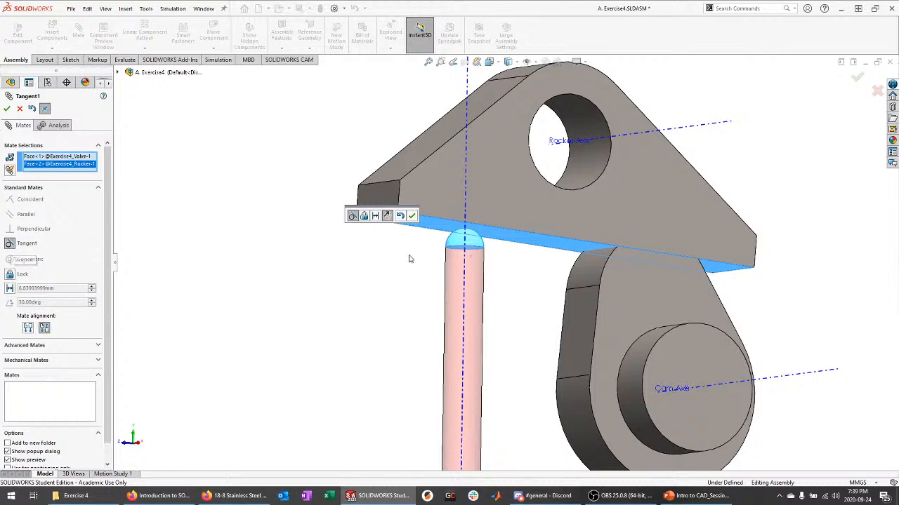
{"action": "left_click", "coordinate": [413, 218]}
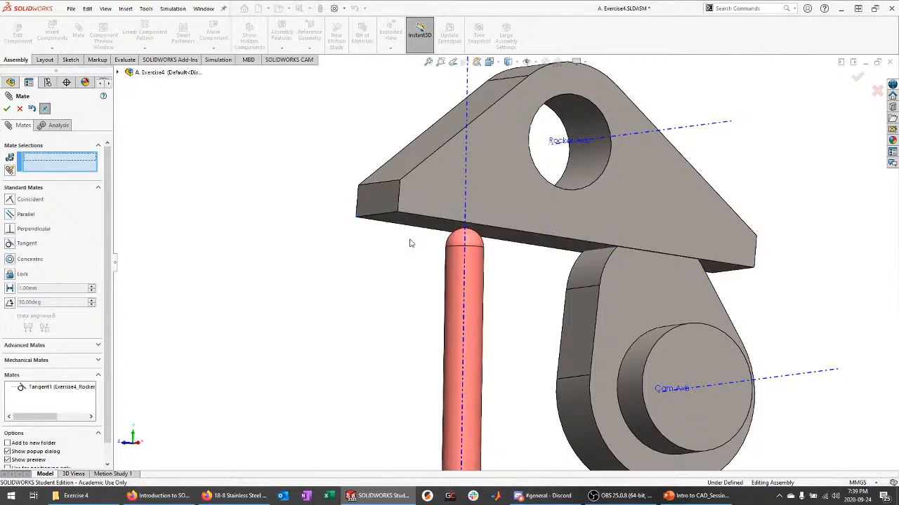
{"action": "key", "text": "f"}
{"action": "left_click", "coordinate": [20, 109]}
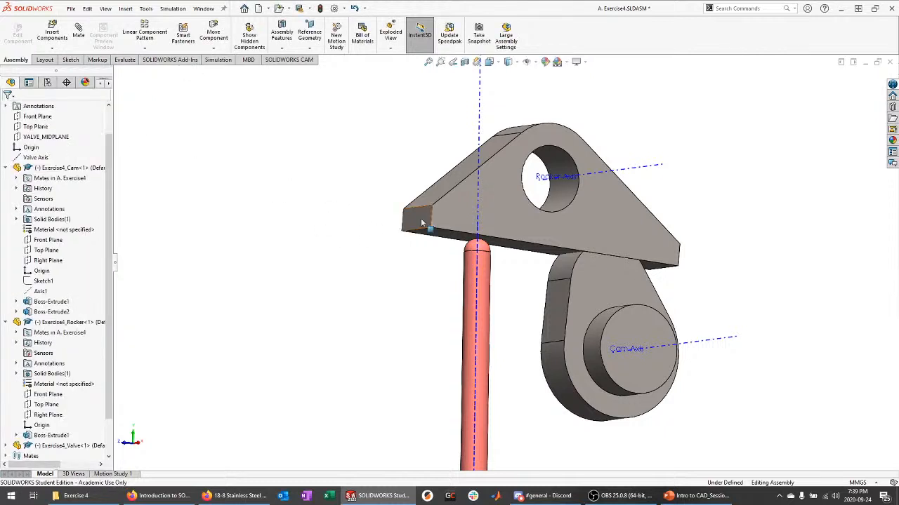
Swing the rocker about its axis to test its tangent contact with the valve.
{"action": "middle_click_drag", "start_coordinate": [375, 272], "coordinate": [345, 245]}
{"action": "left_click_drag", "start_coordinate": [450, 208], "coordinate": [434, 247]}
{"action": "key", "text": "f"}
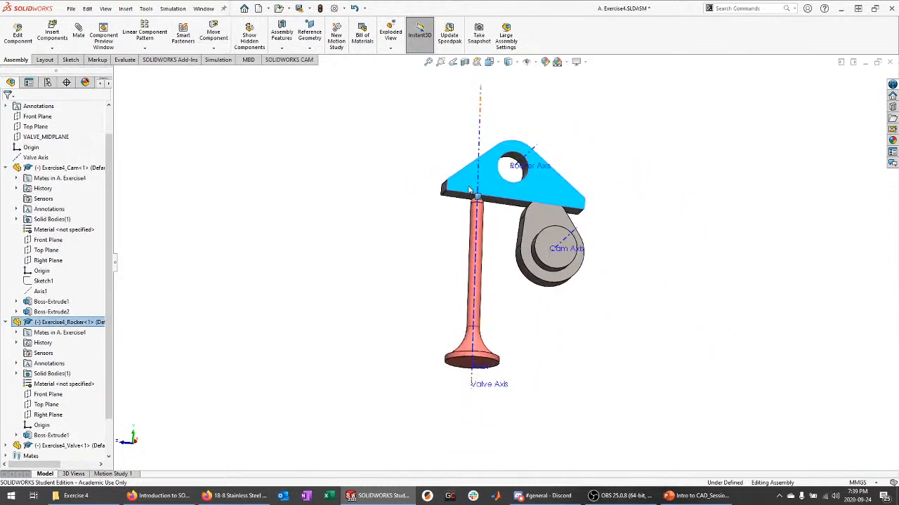
{"action": "left_click_drag", "start_coordinate": [469, 190], "coordinate": [439, 211]}
{"action": "middle_click_drag", "start_coordinate": [389, 263], "coordinate": [429, 266]}
{"action": "scroll", "coordinate": [553, 211], "scroll_direction": "down", "scroll_amount": 3}
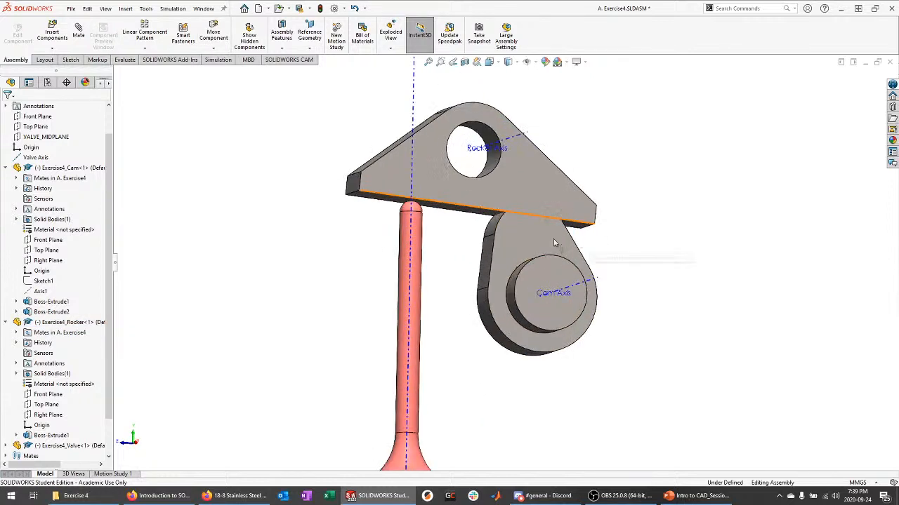
Rotate the cam clear of the rocker, mate its rounded lobe tip tangent to the rocker's underside, and test the cam's rotation.
{"action": "left_click_drag", "start_coordinate": [506, 248], "coordinate": [434, 241]}
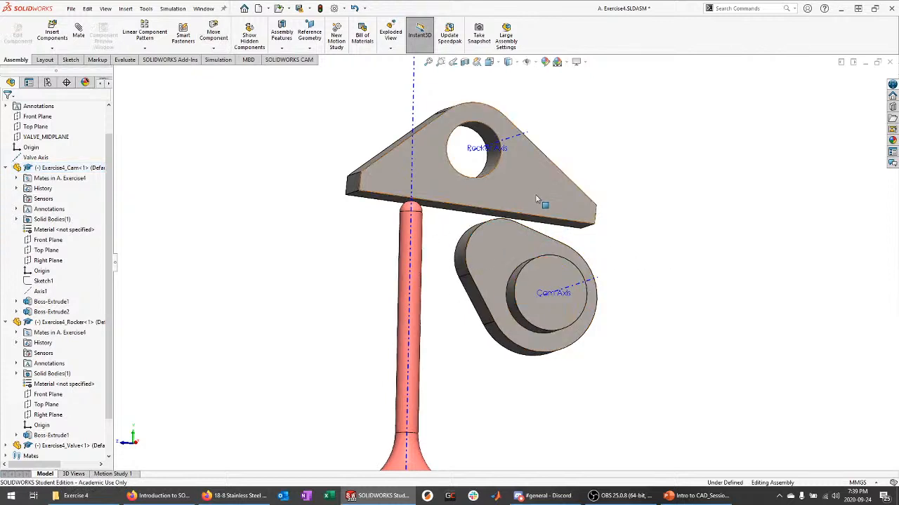
{"action": "left_click", "coordinate": [79, 33]}
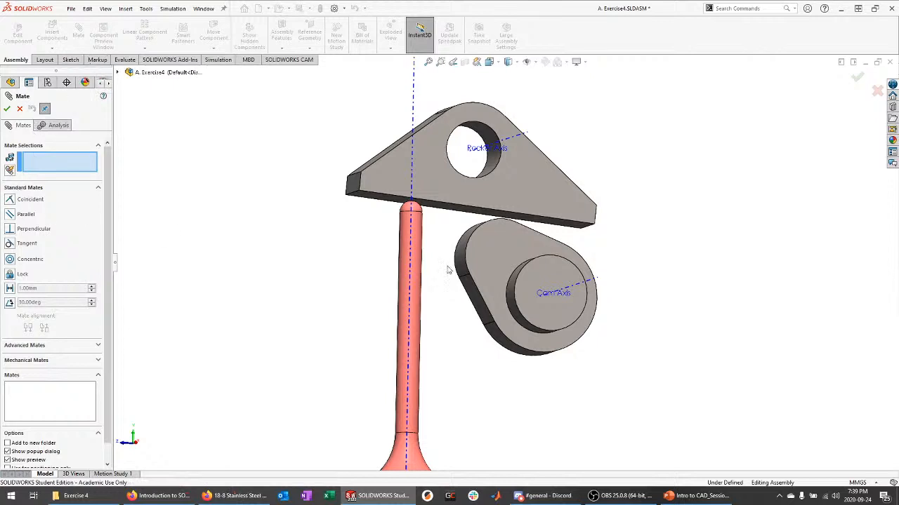
{"action": "scroll", "coordinate": [484, 265], "scroll_direction": "down", "scroll_amount": 3}
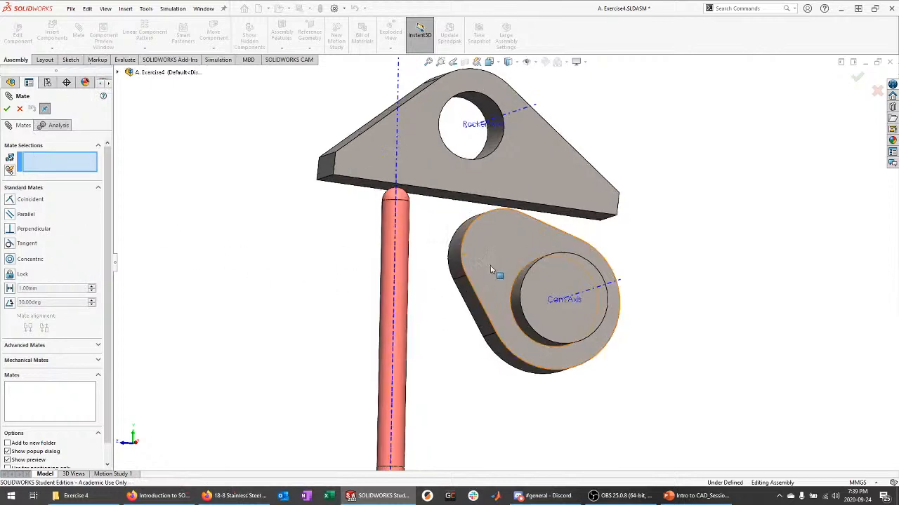
{"action": "left_click", "coordinate": [444, 231]}
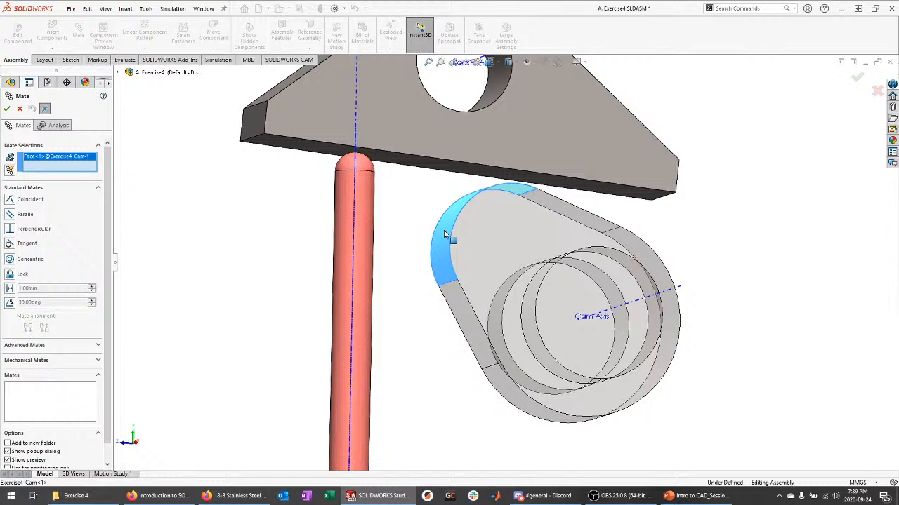
{"action": "left_click", "coordinate": [433, 169]}
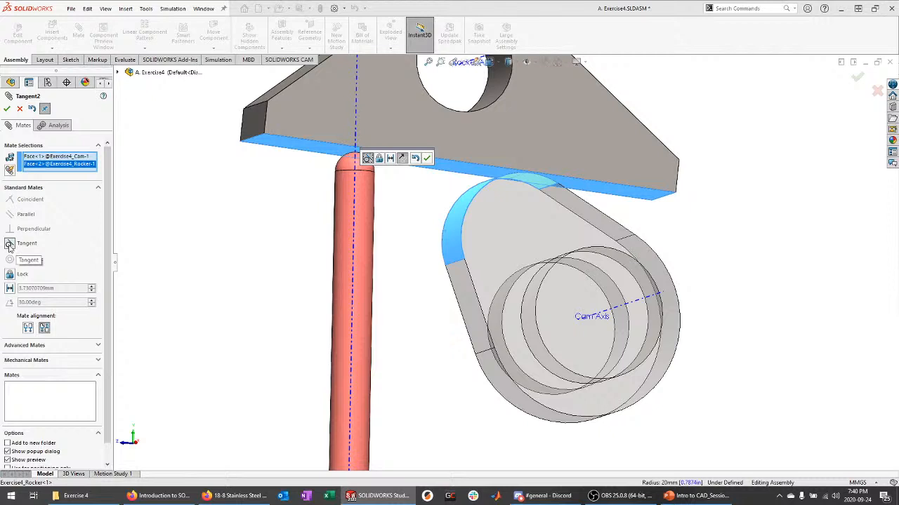
{"action": "left_click", "coordinate": [426, 159]}
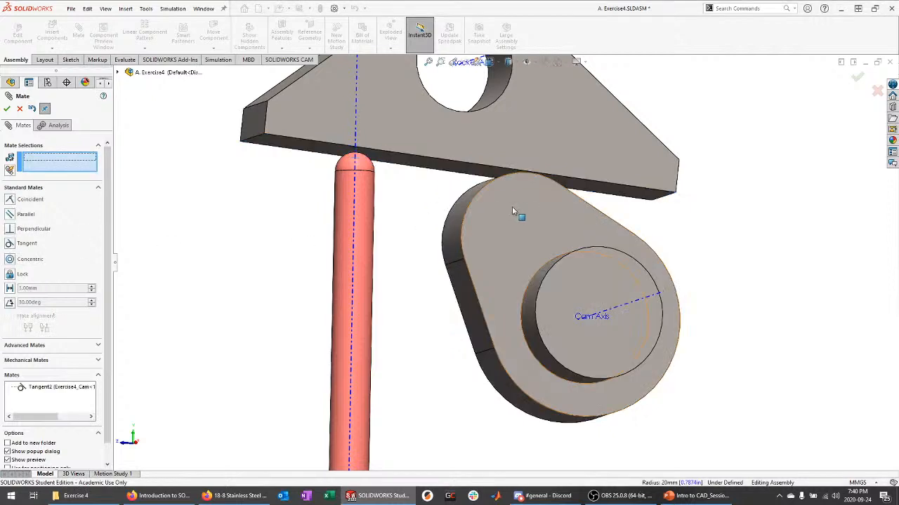
{"action": "left_click_drag", "start_coordinate": [512, 206], "coordinate": [590, 225]}
{"action": "left_click", "coordinate": [518, 184]}
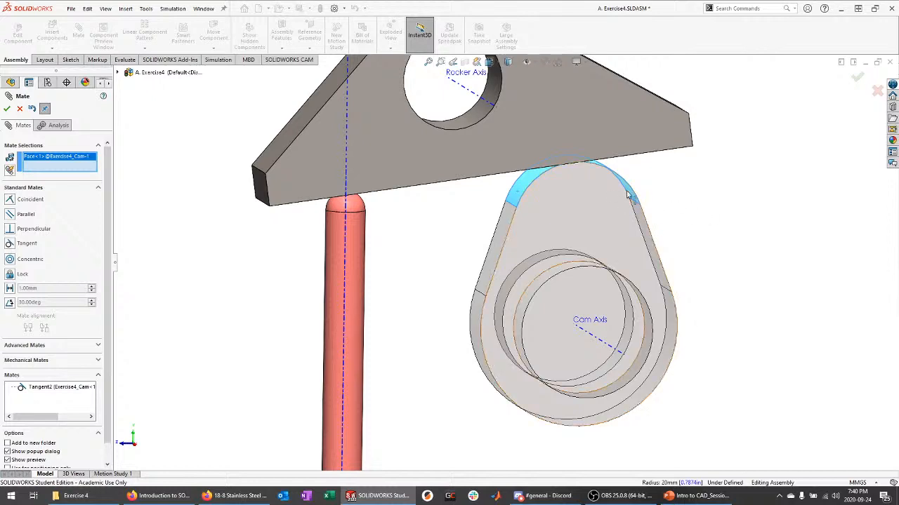
{"action": "left_click", "coordinate": [681, 169]}
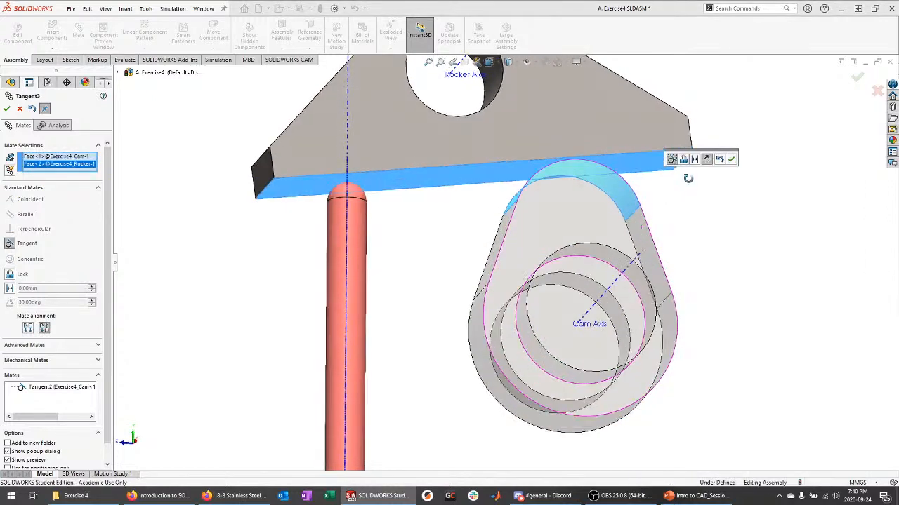
{"action": "left_click", "coordinate": [20, 112]}
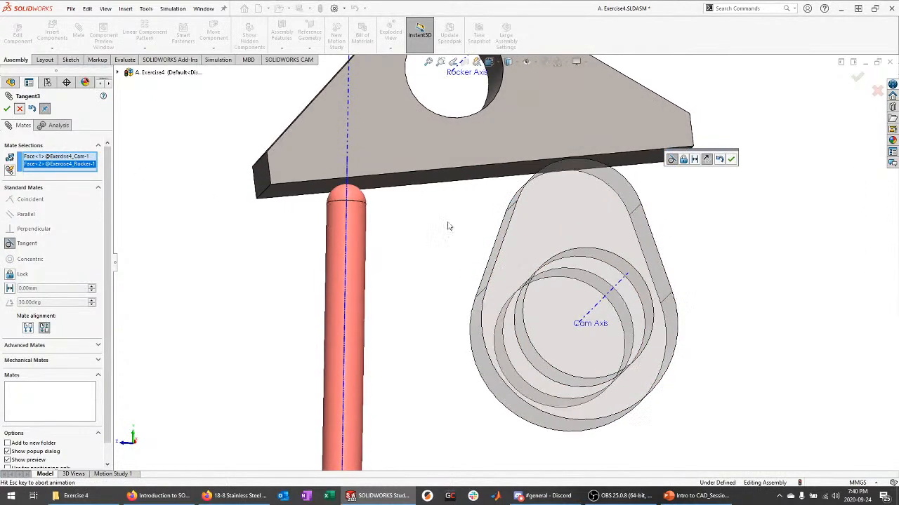
Examine the cam and rocker contact by rotating the lobe down and back up, and collapse the cam's branch in the feature tree.
{"action": "mouse_move", "coordinate": [604, 181]}
{"action": "middle_mouse_down"}
{"action": "mouse_move", "coordinate": [552, 175]}
{"action": "mouse_move", "coordinate": [515, 188]}
{"action": "middle_mouse_up"}
{"action": "left_click", "coordinate": [515, 188]}
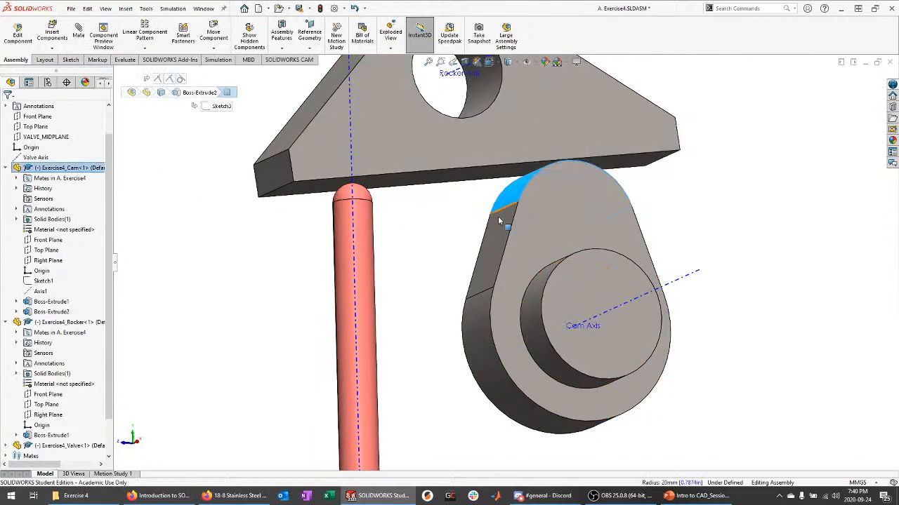
{"action": "left_click", "coordinate": [640, 167]}
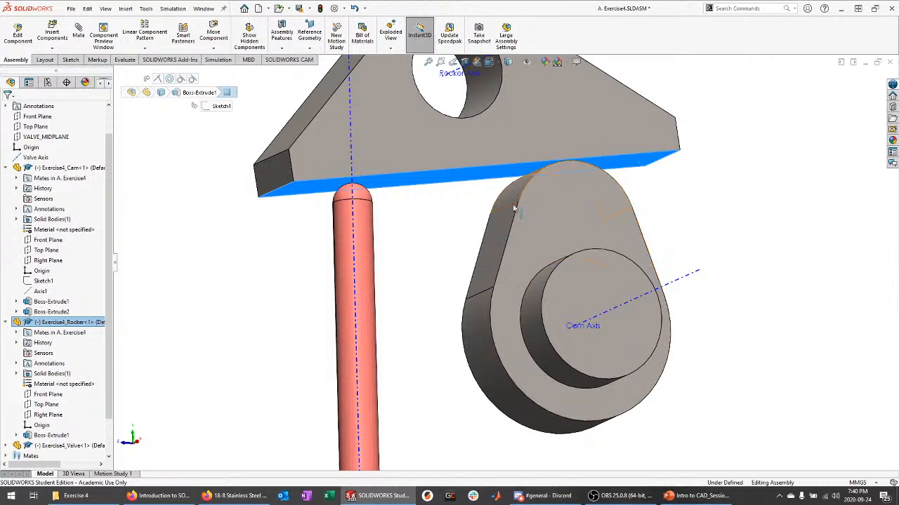
{"action": "left_click_drag", "start_coordinate": [487, 229], "coordinate": [421, 383]}
{"action": "middle_click_drag", "start_coordinate": [684, 220], "coordinate": [672, 249]}
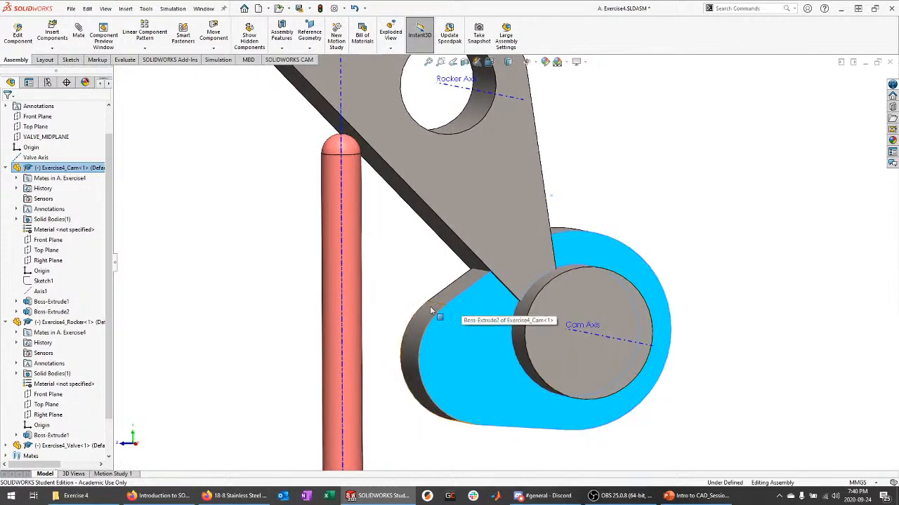
{"action": "key", "text": "Escape"}
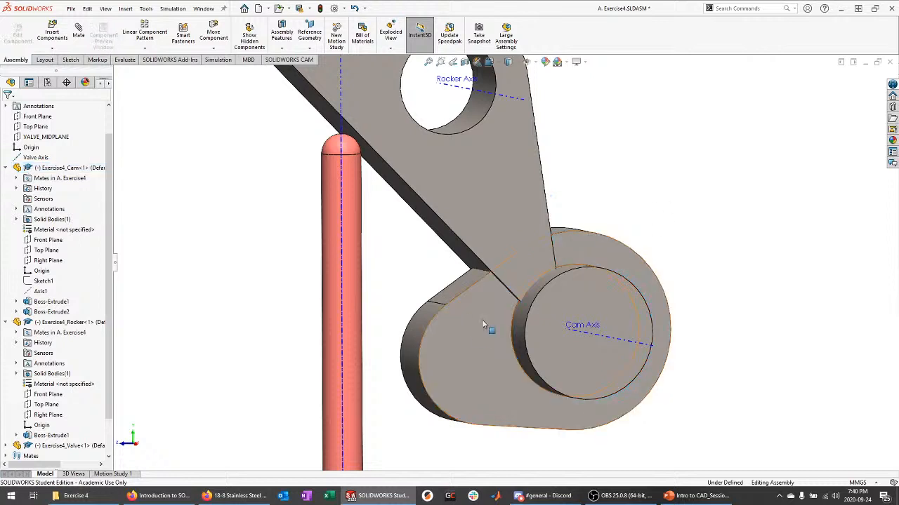
{"action": "left_click_drag", "start_coordinate": [440, 357], "coordinate": [404, 221]}
{"action": "left_click", "coordinate": [6, 168]}
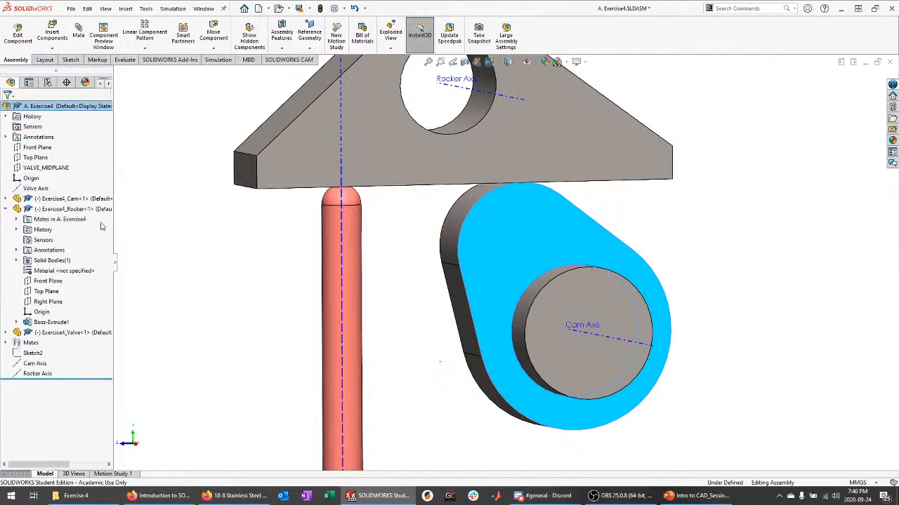
Delete the tangent mate between the cam's lobe and the rocker's underside from the cam's list of mates.
{"action": "left_click", "coordinate": [6, 209]}
{"action": "left_click", "coordinate": [89, 199]}
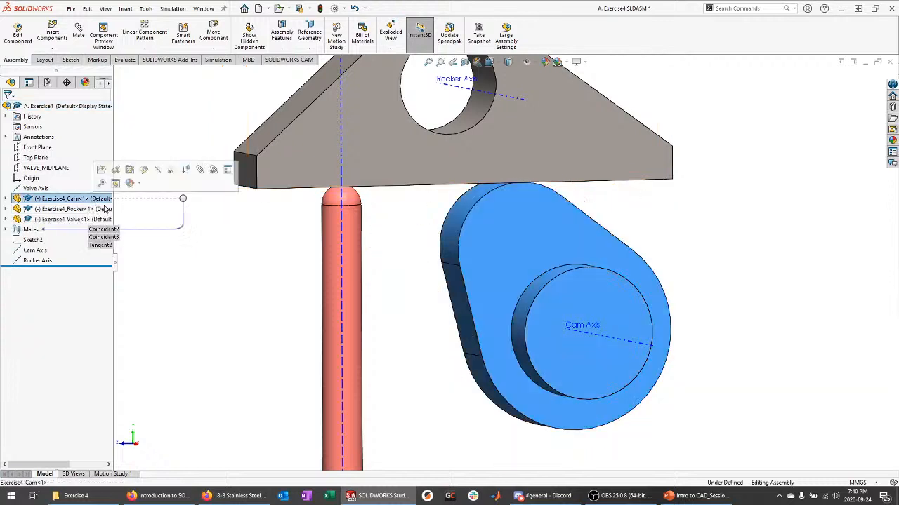
{"action": "left_click", "coordinate": [6, 199]}
{"action": "left_click", "coordinate": [16, 209]}
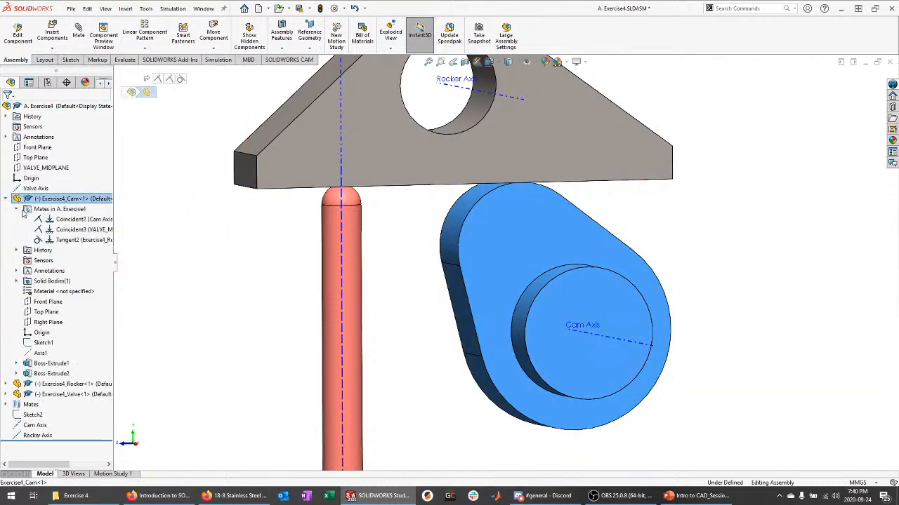
{"action": "left_click", "coordinate": [67, 241]}
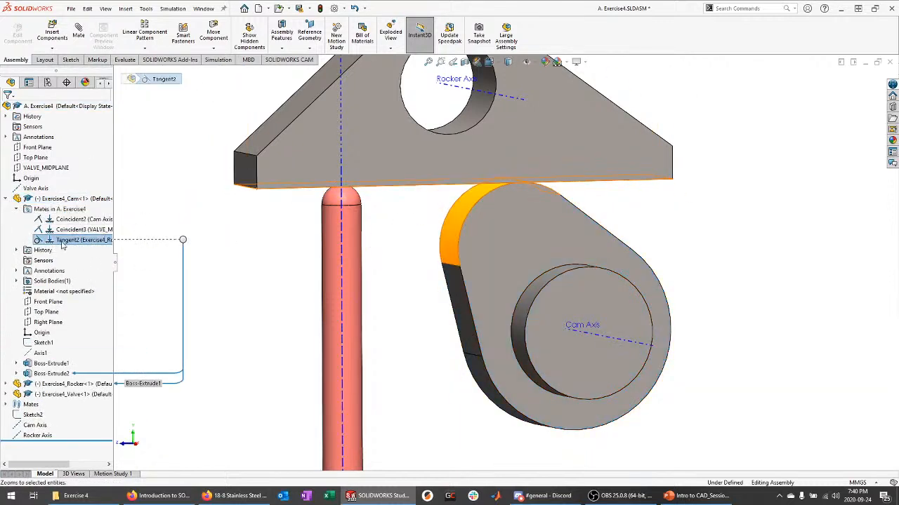
{"action": "right_click", "coordinate": [64, 241]}
{"action": "left_click", "coordinate": [90, 289]}
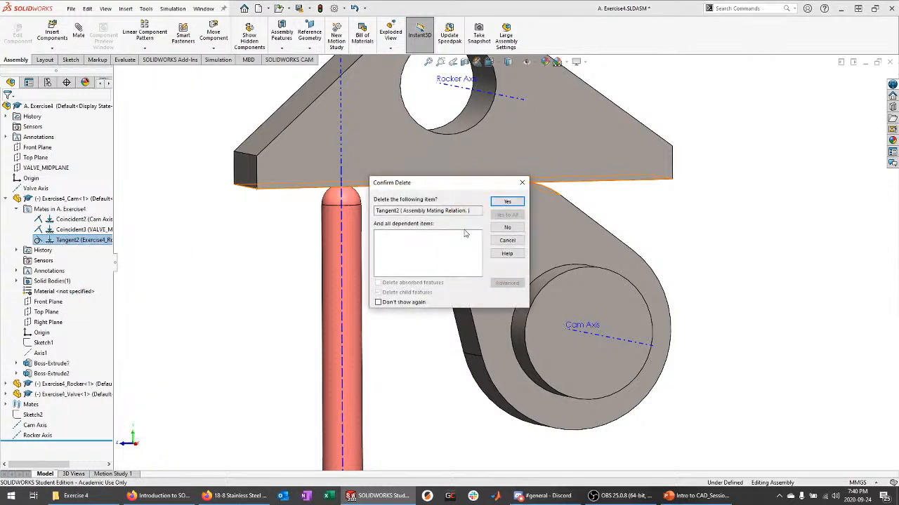
{"action": "left_click", "coordinate": [505, 203]}
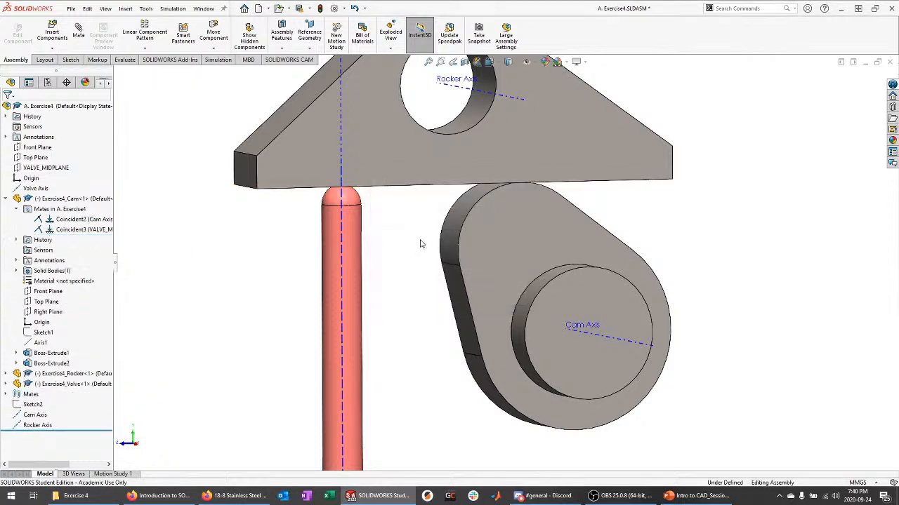
{"action": "left_click", "coordinate": [5, 199]}
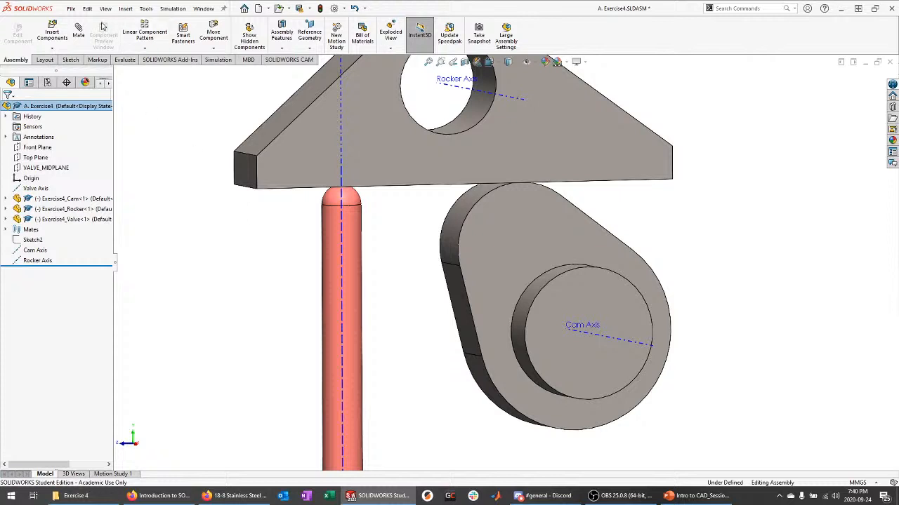
Start a mechanical Cam mate with the outer lobe profile faces of the cam as the cam path.
{"action": "left_click", "coordinate": [78, 32]}
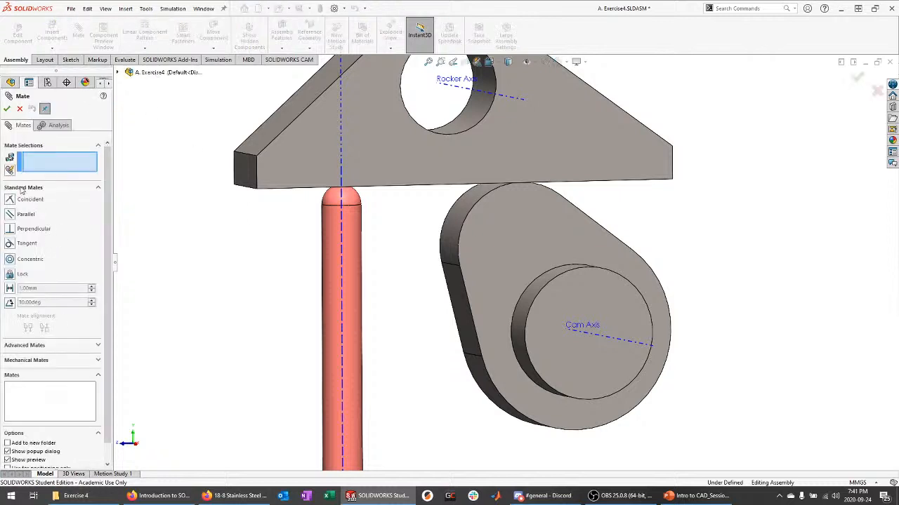
{"action": "left_click", "coordinate": [98, 360]}
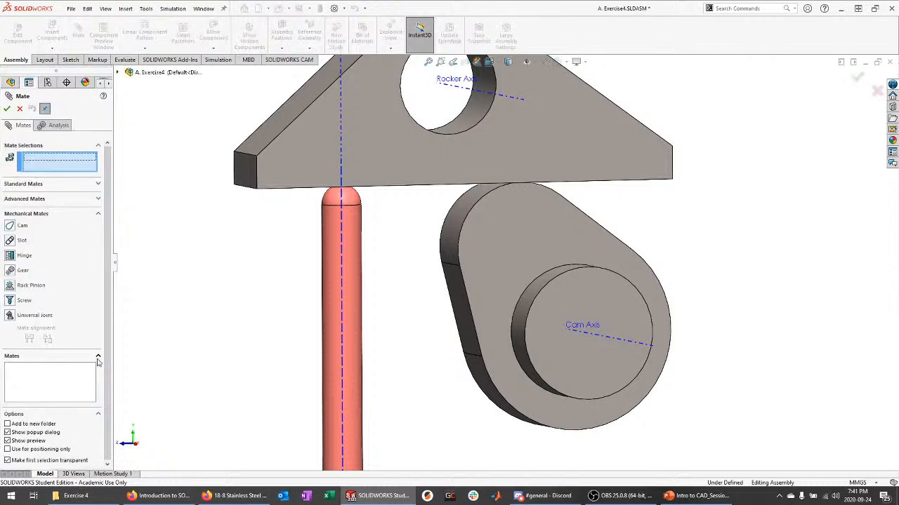
{"action": "left_click", "coordinate": [10, 226]}
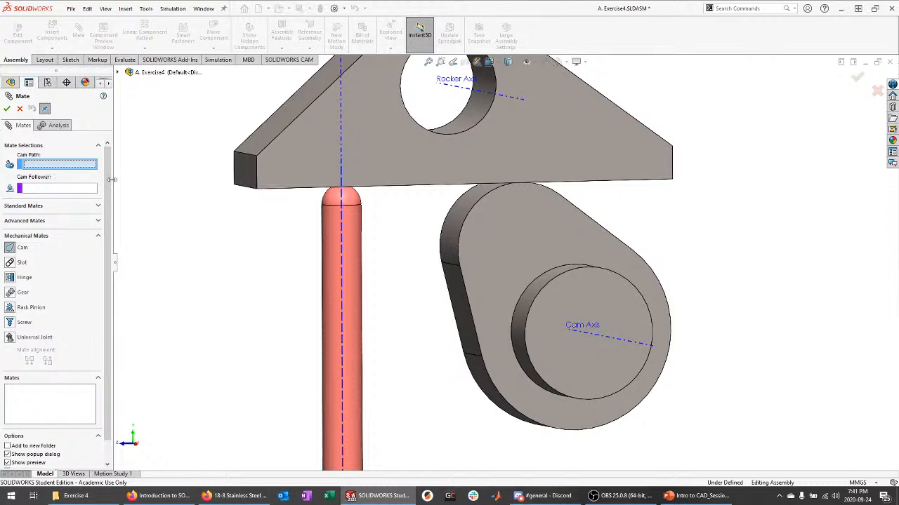
{"action": "left_click", "coordinate": [458, 221]}
{"action": "middle_click_drag", "start_coordinate": [416, 312], "coordinate": [473, 217]}
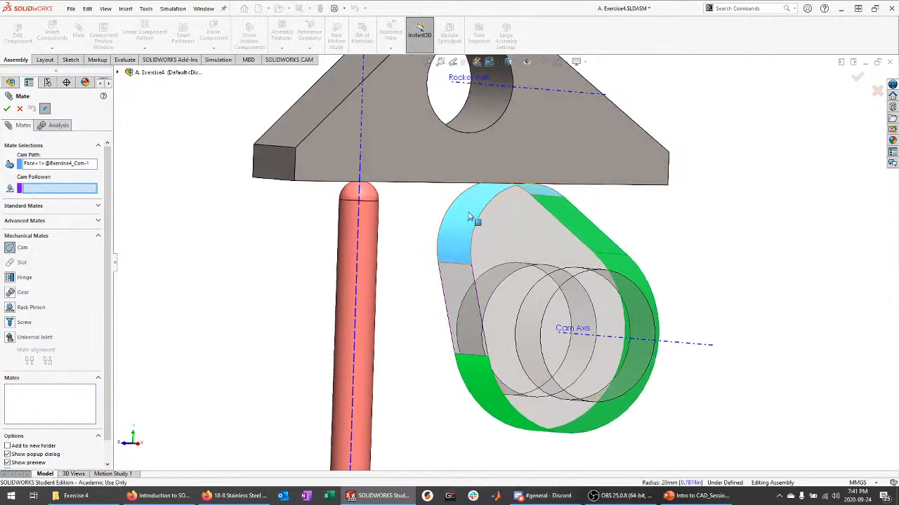
{"action": "middle_click_drag", "start_coordinate": [457, 251], "coordinate": [503, 216]}
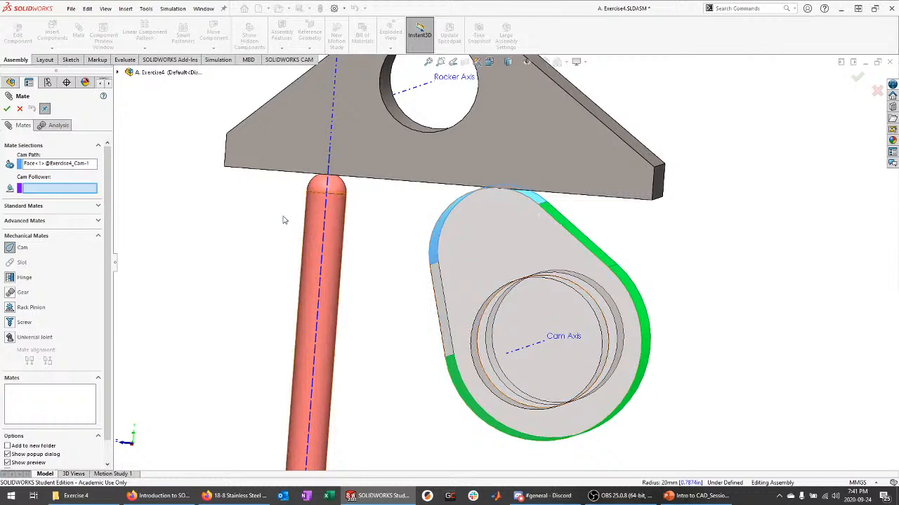
{"action": "left_click", "coordinate": [62, 166]}
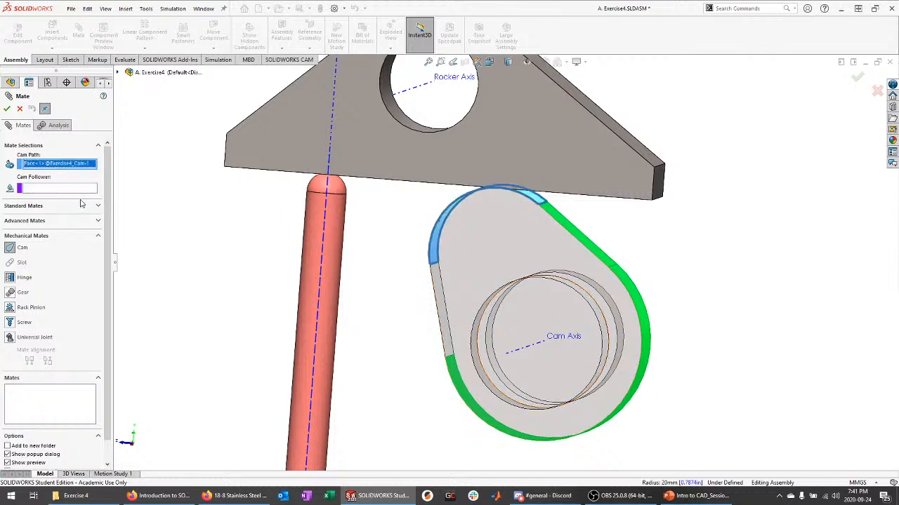
{"action": "middle_click_drag", "start_coordinate": [435, 309], "coordinate": [464, 306]}
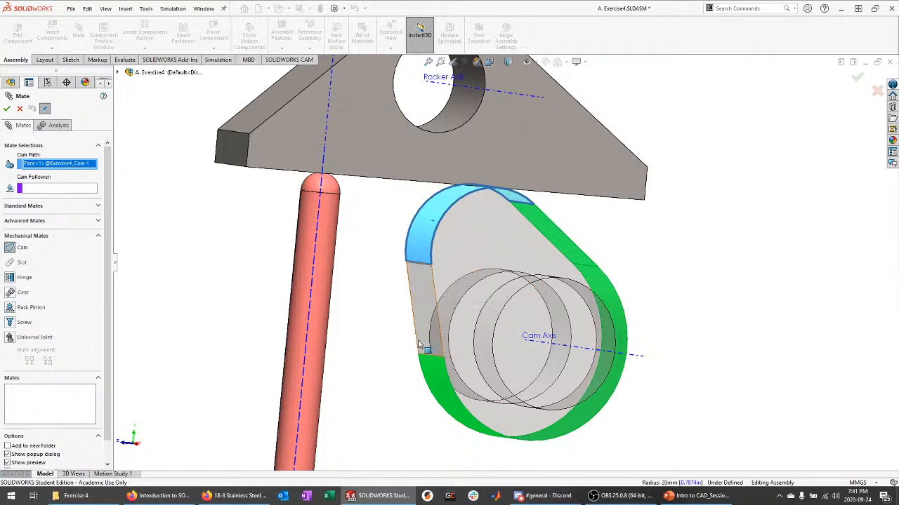
{"action": "left_click", "coordinate": [421, 301]}
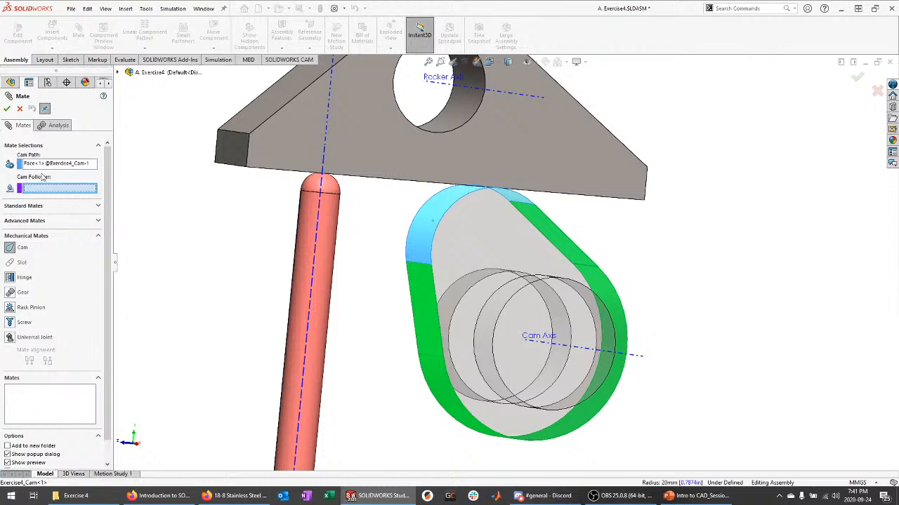
Set the rocker's underside face as the cam follower, accept the cam mate and finish mating.
{"action": "middle_click_drag", "start_coordinate": [398, 307], "coordinate": [401, 254]}
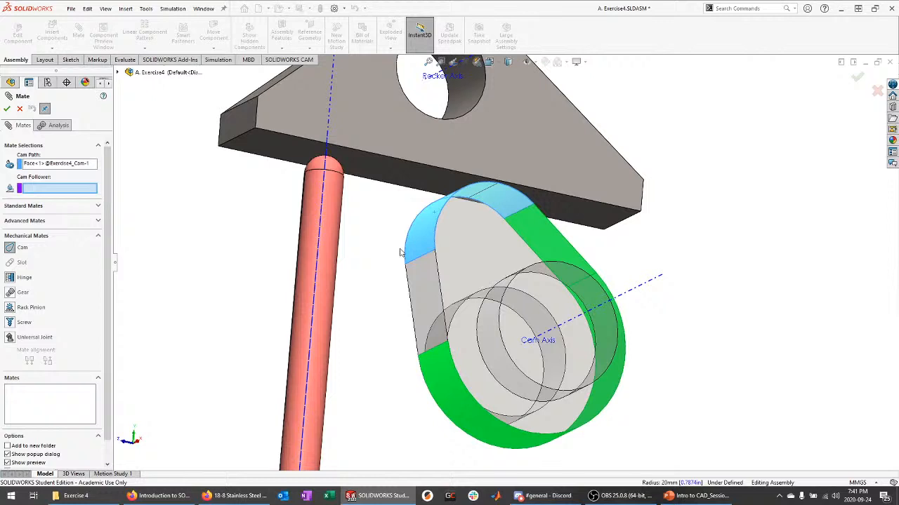
{"action": "left_click", "coordinate": [404, 181]}
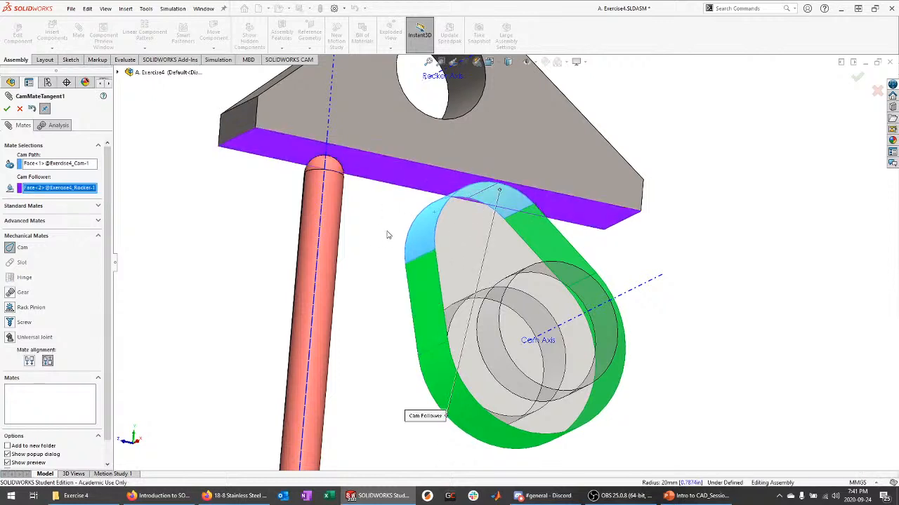
{"action": "left_click", "coordinate": [6, 109]}
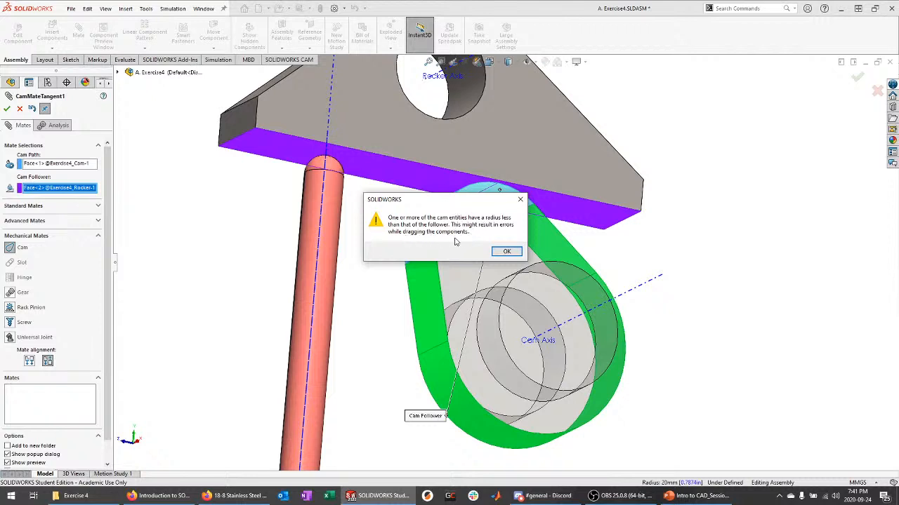
{"action": "left_click", "coordinate": [508, 253]}
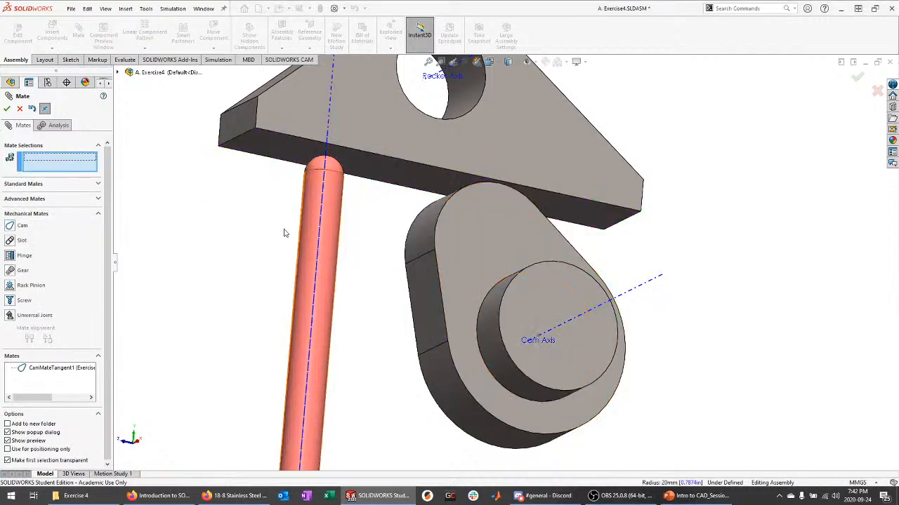
{"action": "left_click", "coordinate": [19, 108]}
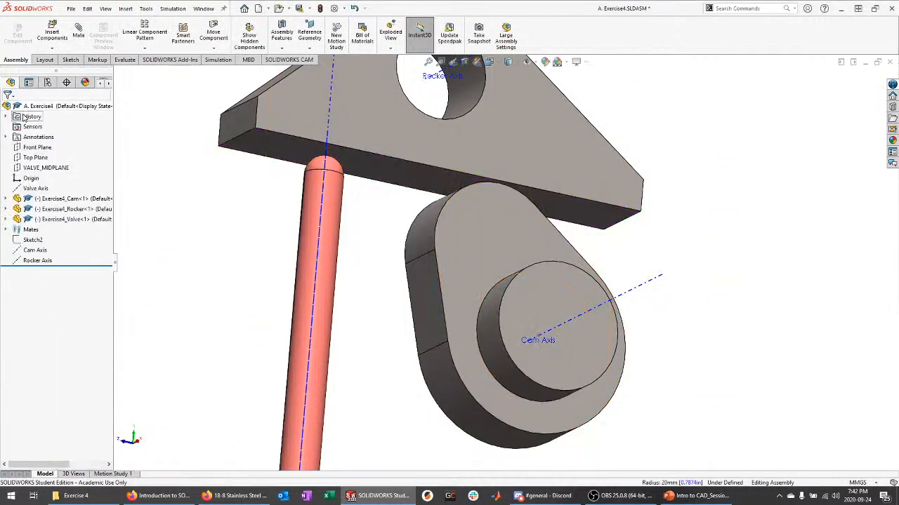
Rotate the cam back and forth about its axis to test how its lobe drives the rocker.
{"action": "left_click_drag", "start_coordinate": [493, 226], "coordinate": [605, 266]}
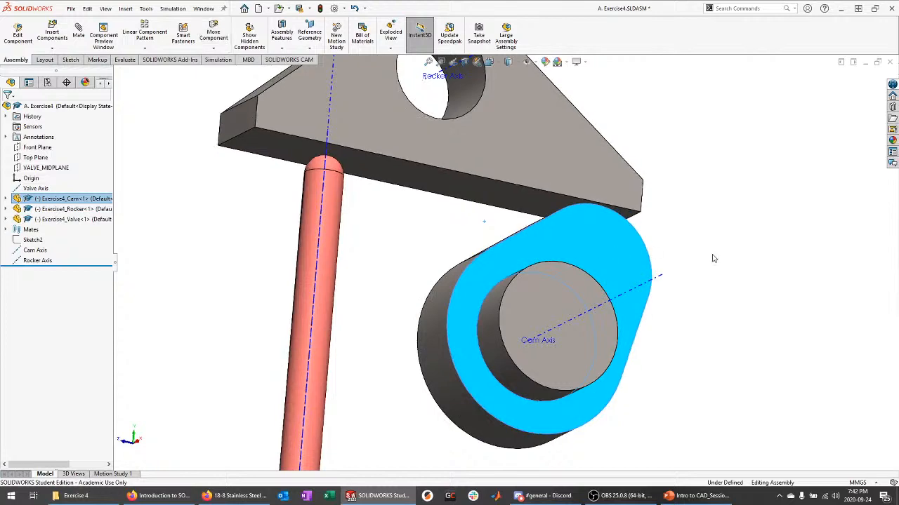
{"action": "left_click", "coordinate": [712, 257]}
{"action": "middle_click_drag", "start_coordinate": [711, 257], "coordinate": [653, 239]}
{"action": "left_click_drag", "start_coordinate": [652, 240], "coordinate": [567, 255]}
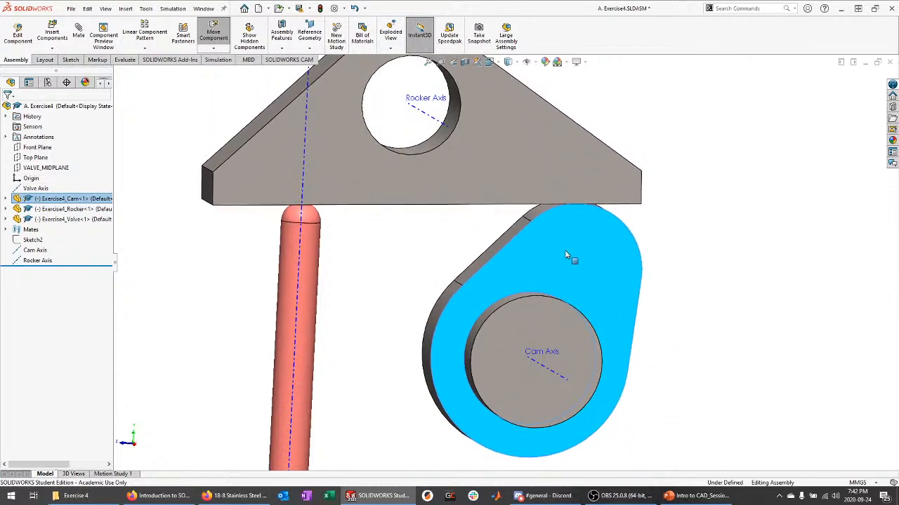
{"action": "left_click", "coordinate": [670, 281]}
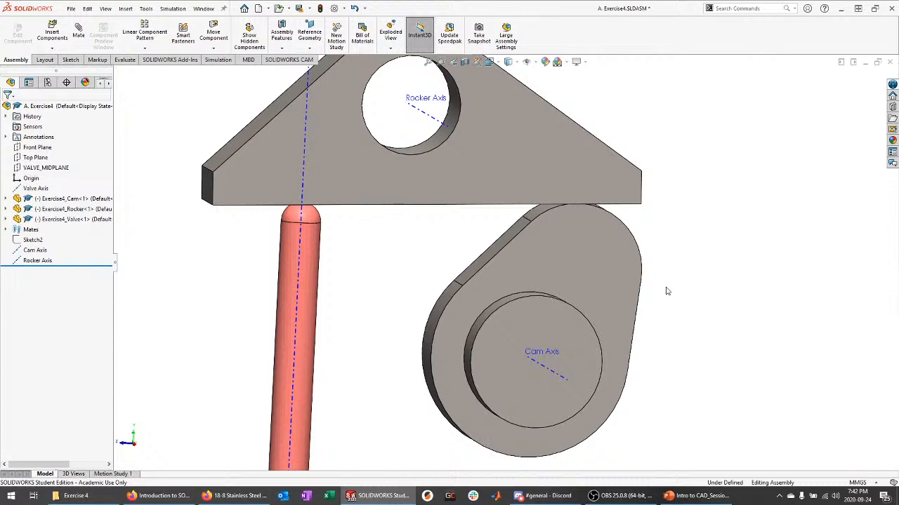
{"action": "left_click_drag", "start_coordinate": [533, 295], "coordinate": [610, 275]}
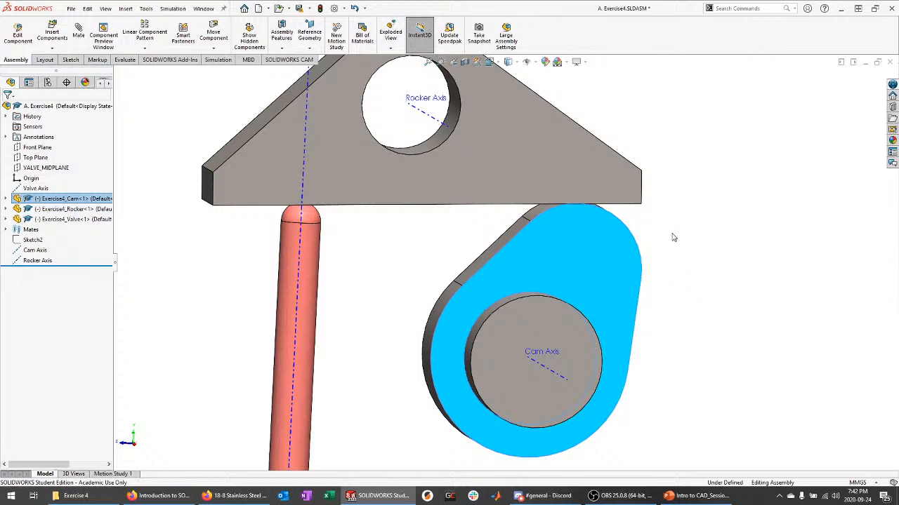
{"action": "left_click_drag", "start_coordinate": [622, 256], "coordinate": [550, 288]}
{"action": "left_click", "coordinate": [664, 297]}
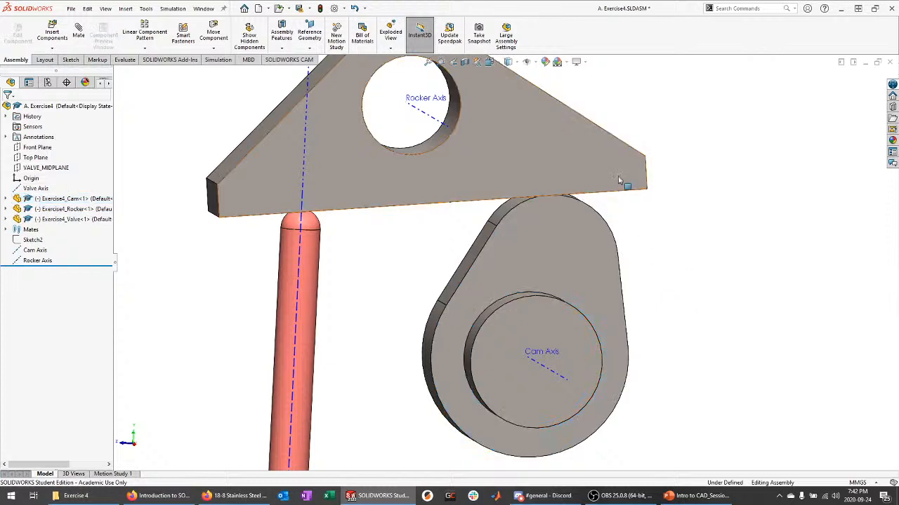
Turn the cam with the whole assembly in view to check the motion passed through the rocker to the valve.
{"action": "scroll", "coordinate": [615, 178], "scroll_direction": "up", "scroll_amount": 4}
{"action": "scroll", "coordinate": [453, 155], "scroll_direction": "up", "scroll_amount": 2}
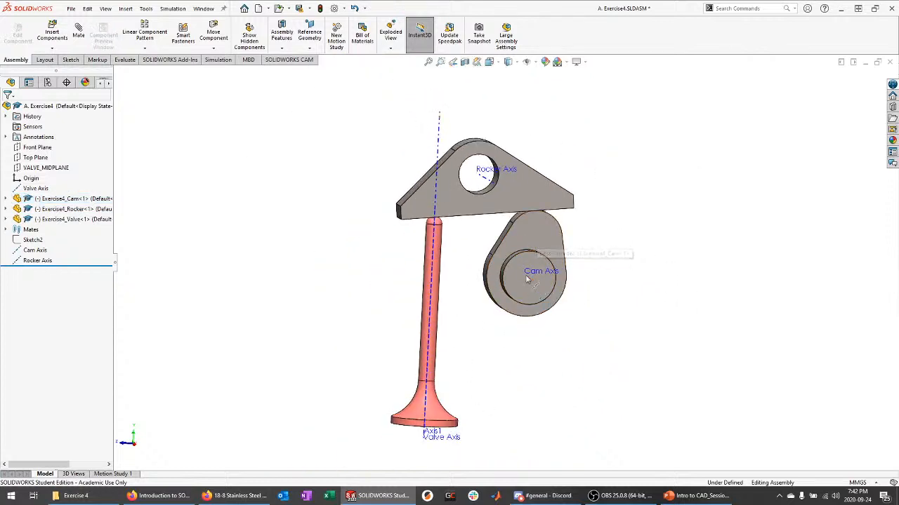
{"action": "scroll", "coordinate": [530, 255], "scroll_direction": "down", "scroll_amount": 5}
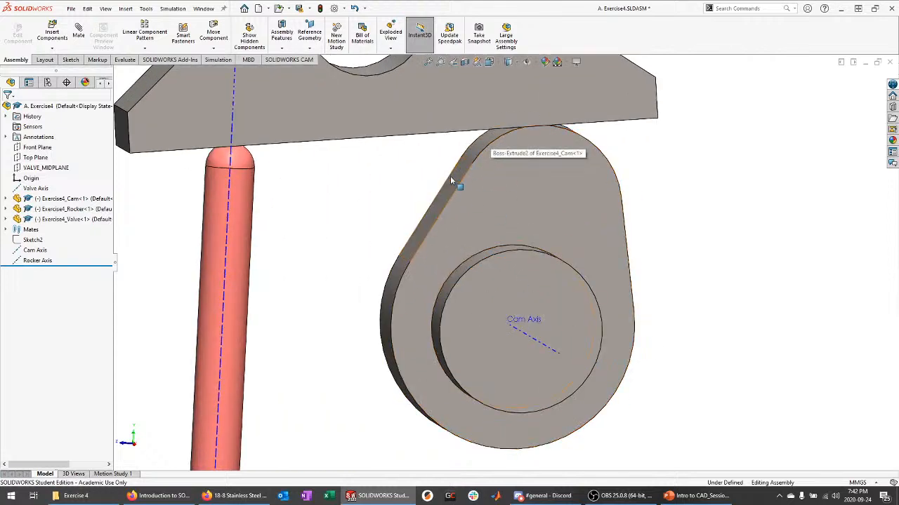
{"action": "scroll", "coordinate": [553, 153], "scroll_direction": "up", "scroll_amount": 5}
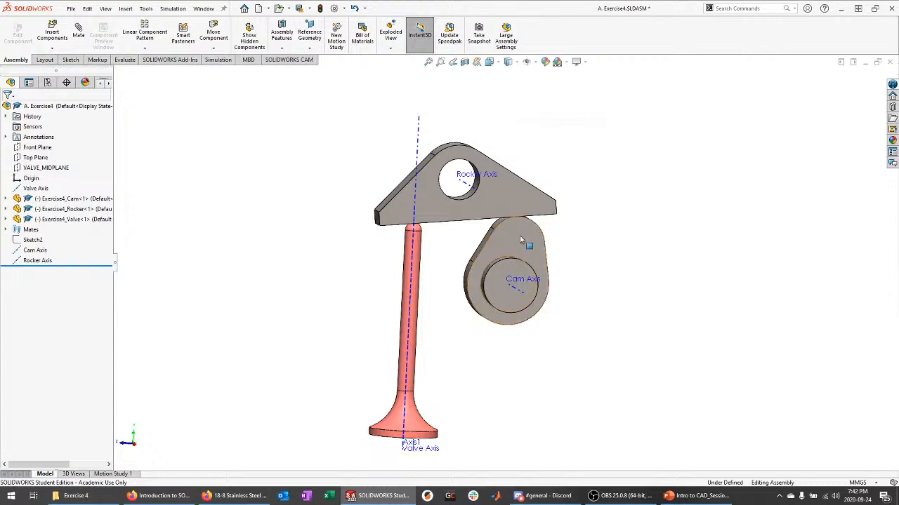
{"action": "left_click", "coordinate": [475, 261]}
{"action": "left_click_drag", "start_coordinate": [476, 260], "coordinate": [537, 211]}
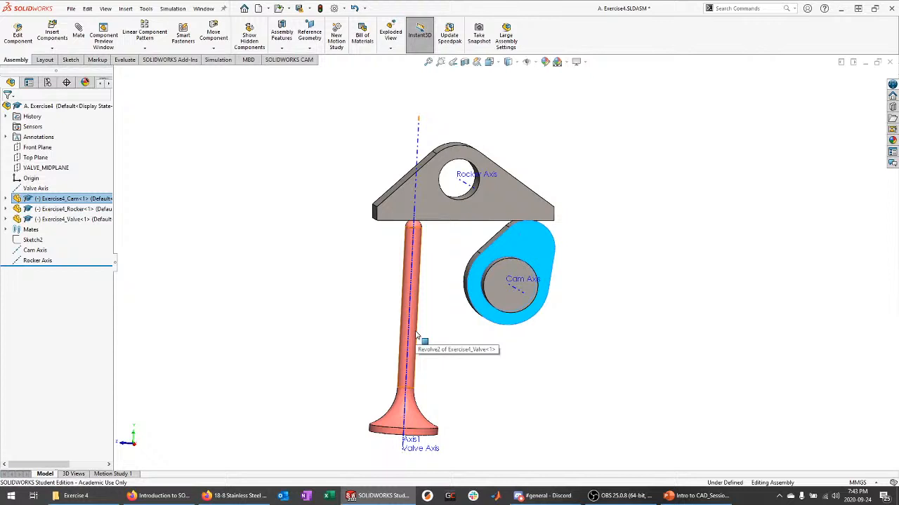
{"action": "left_click", "coordinate": [582, 283]}
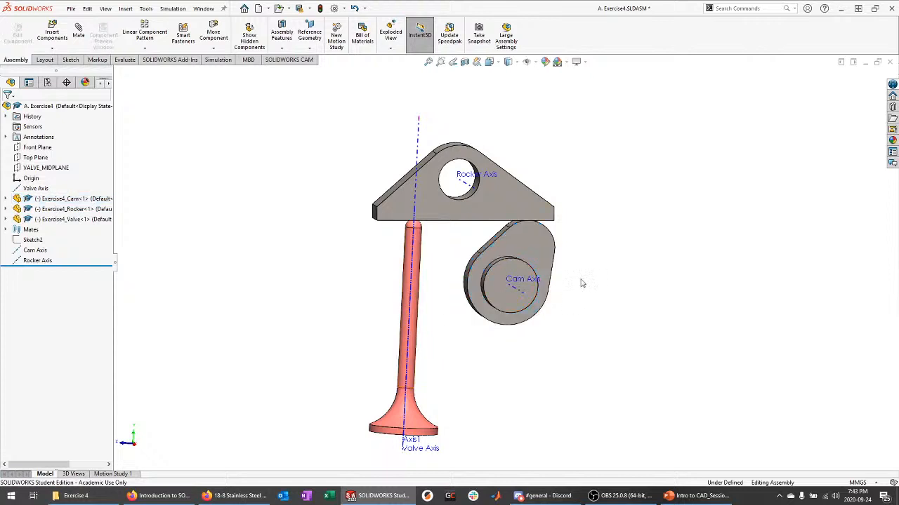
{"action": "middle_click_drag", "start_coordinate": [523, 245], "coordinate": [542, 264]}
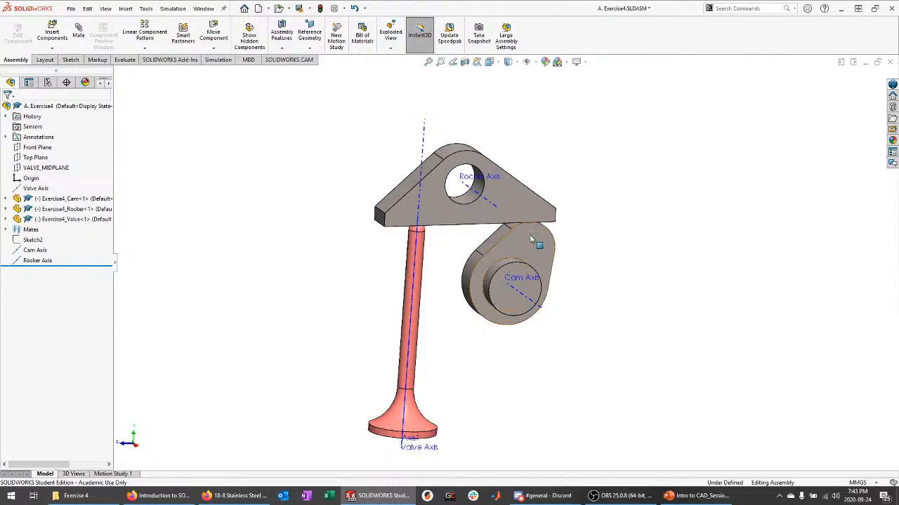
{"action": "mouse_move", "coordinate": [529, 236]}
{"action": "left_mouse_down"}
{"action": "mouse_move", "coordinate": [506, 246]}
{"action": "mouse_move", "coordinate": [484, 316]}
{"action": "mouse_move", "coordinate": [534, 295]}
{"action": "mouse_move", "coordinate": [535, 260]}
{"action": "mouse_move", "coordinate": [519, 229]}
{"action": "mouse_move", "coordinate": [487, 261]}
{"action": "mouse_move", "coordinate": [474, 302]}
{"action": "mouse_move", "coordinate": [505, 330]}
{"action": "mouse_move", "coordinate": [548, 309]}
{"action": "mouse_move", "coordinate": [559, 261]}
{"action": "mouse_move", "coordinate": [540, 232]}
{"action": "mouse_move", "coordinate": [511, 217]}
{"action": "mouse_move", "coordinate": [478, 246]}
{"action": "mouse_move", "coordinate": [474, 300]}
{"action": "mouse_move", "coordinate": [530, 325]}
{"action": "mouse_move", "coordinate": [556, 259]}
{"action": "mouse_move", "coordinate": [517, 242]}
{"action": "left_mouse_up"}
{"action": "left_click", "coordinate": [292, 237]}
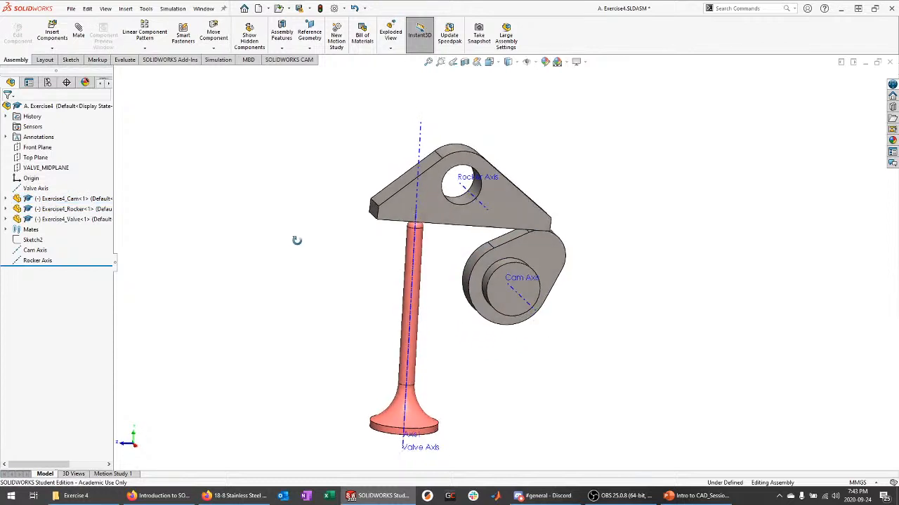
Save the Exercise4 assembly together with its modified valve, cam and rocker parts.
{"action": "key", "text": "ctrl+s"}
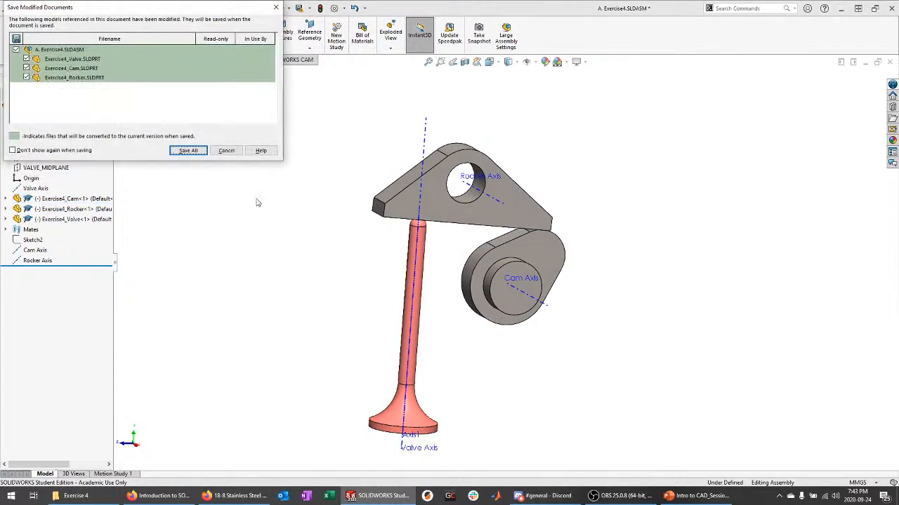
{"action": "left_click", "coordinate": [191, 150]}
{"action": "left_click", "coordinate": [424, 214]}
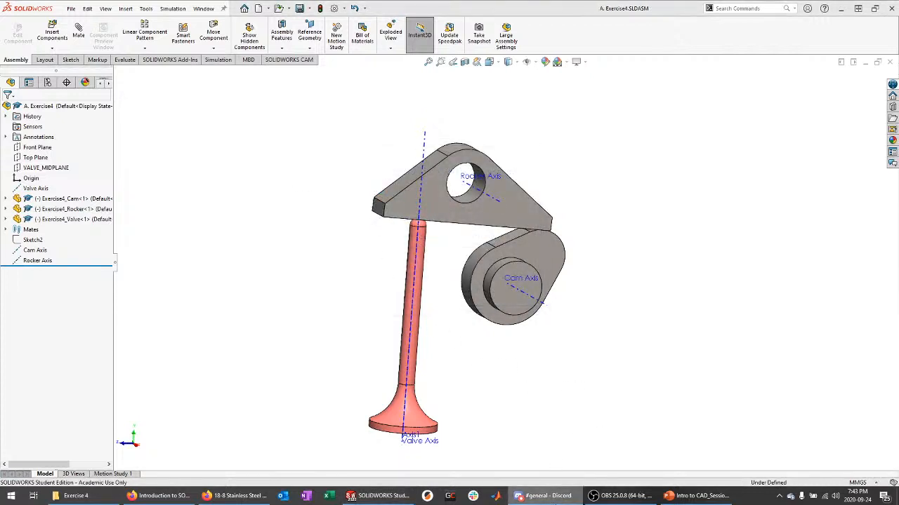
Inspect the finished valve assembly from an angled view and close its document.
{"action": "mouse_move", "coordinate": [693, 500]}
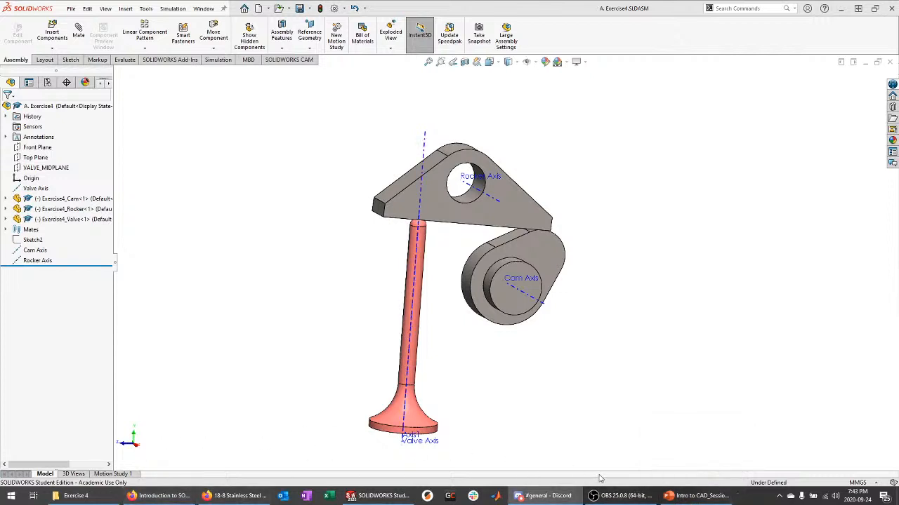
{"action": "left_click", "coordinate": [605, 229]}
{"action": "middle_click_drag", "start_coordinate": [605, 229], "coordinate": [623, 258]}
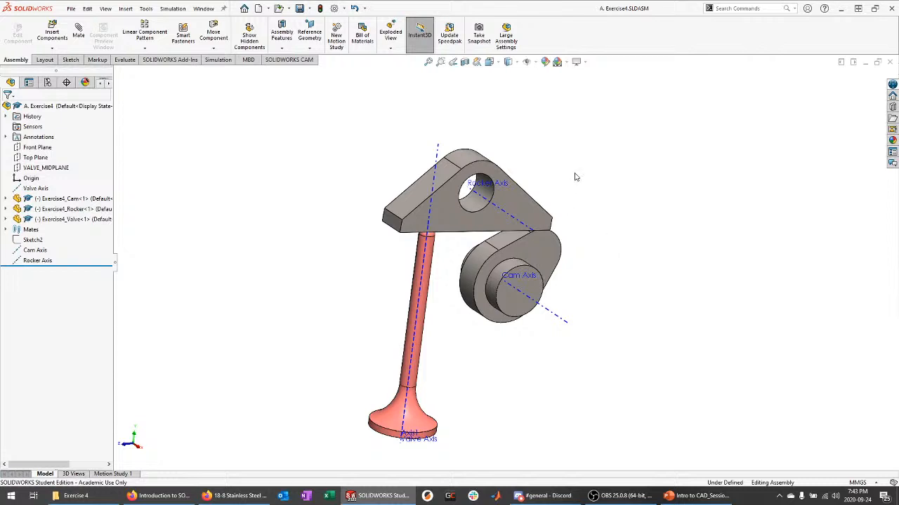
{"action": "middle_click_drag", "start_coordinate": [575, 177], "coordinate": [566, 195]}
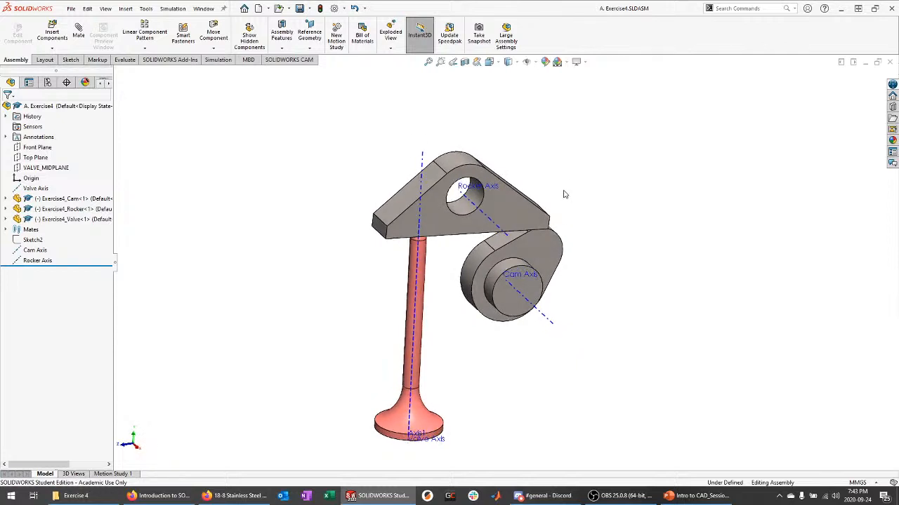
{"action": "left_click", "coordinate": [889, 62]}
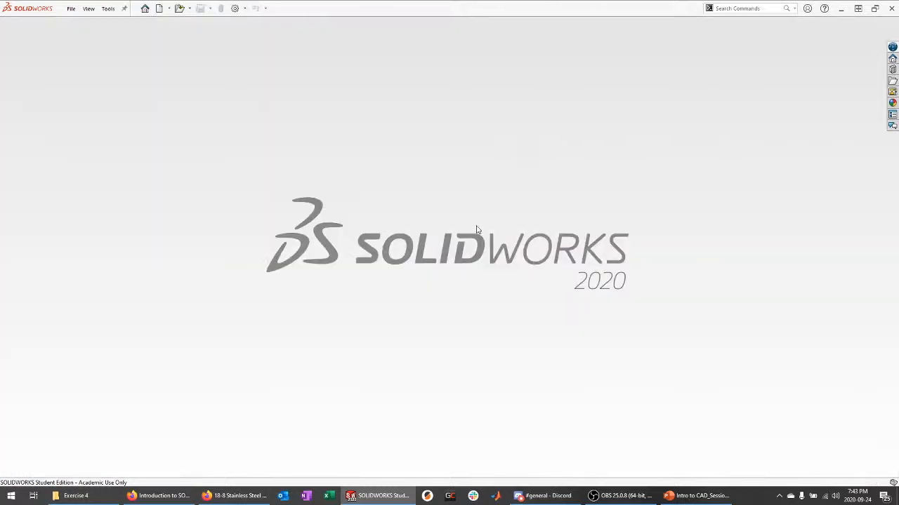